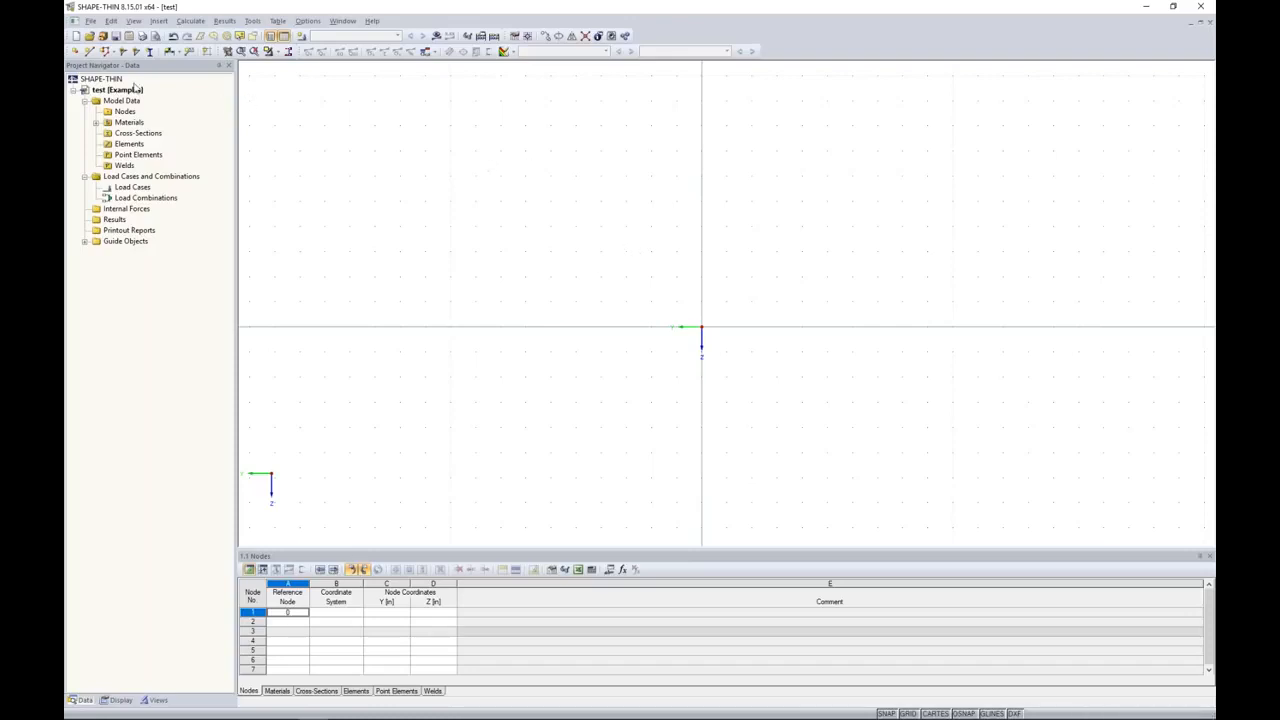
Step: Begin a new polyline element with a thickness of 0.15 in
left_click(104, 52)
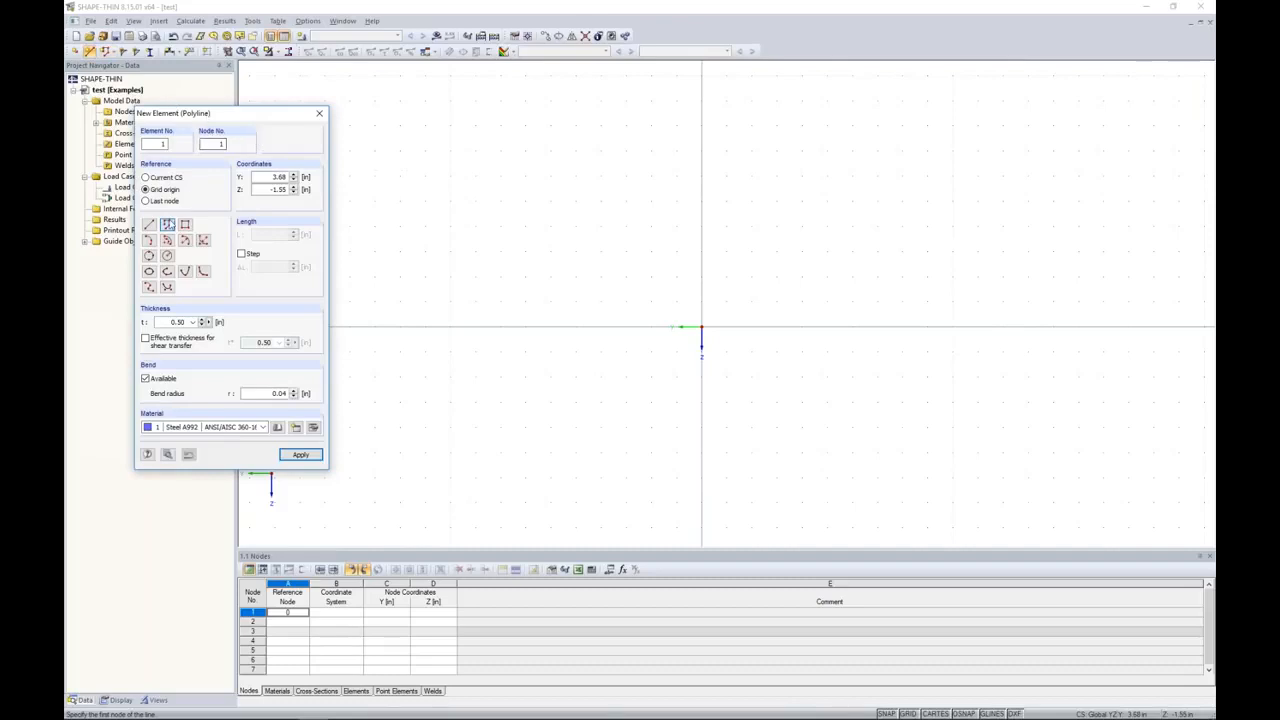
double_click(194, 320)
type("0.15")
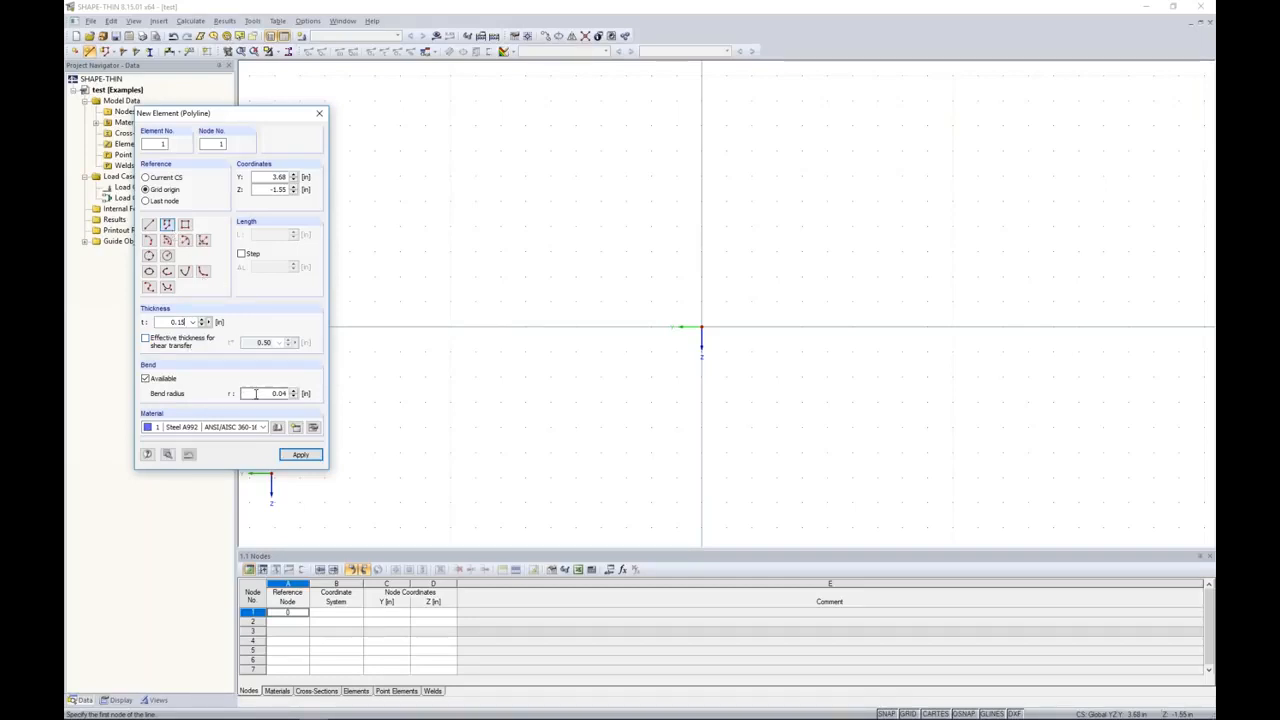
Step: Filter the material library for the element's material to the Aluminum category, ASTM standard group and ADM 2015 standard
left_click(313, 428)
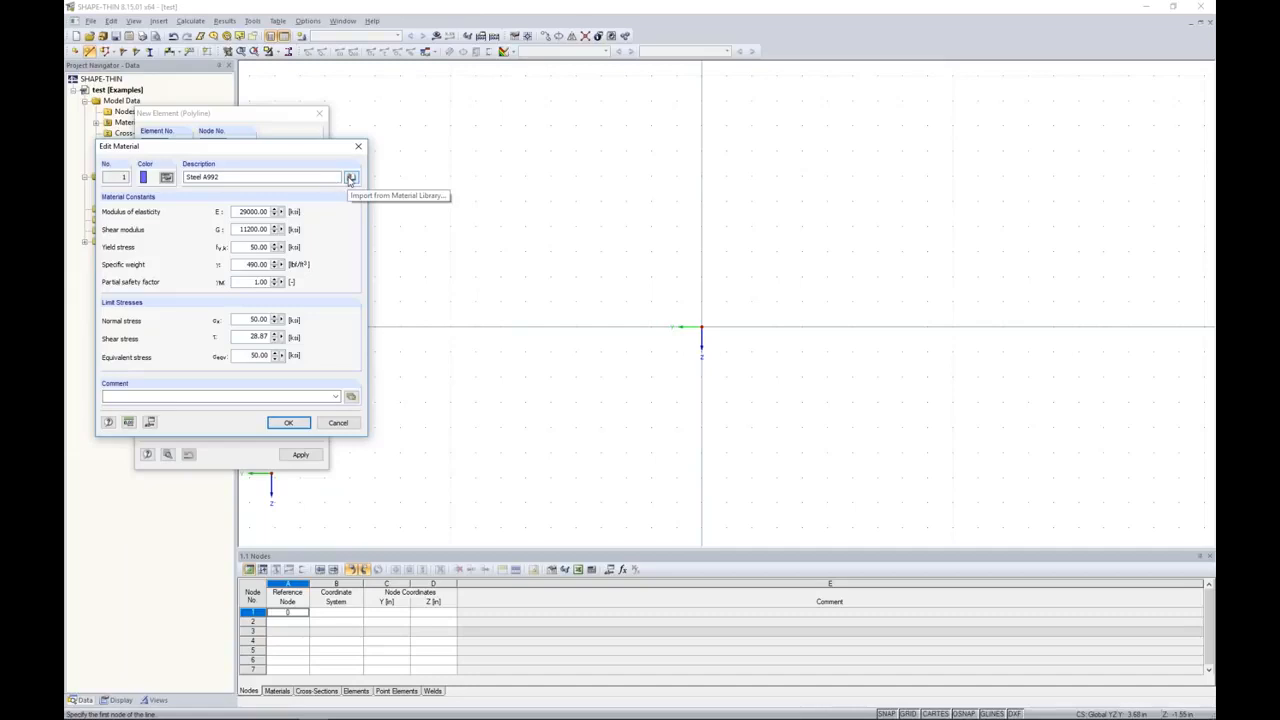
left_click(350, 178)
left_click_drag(320, 40, 473, 99)
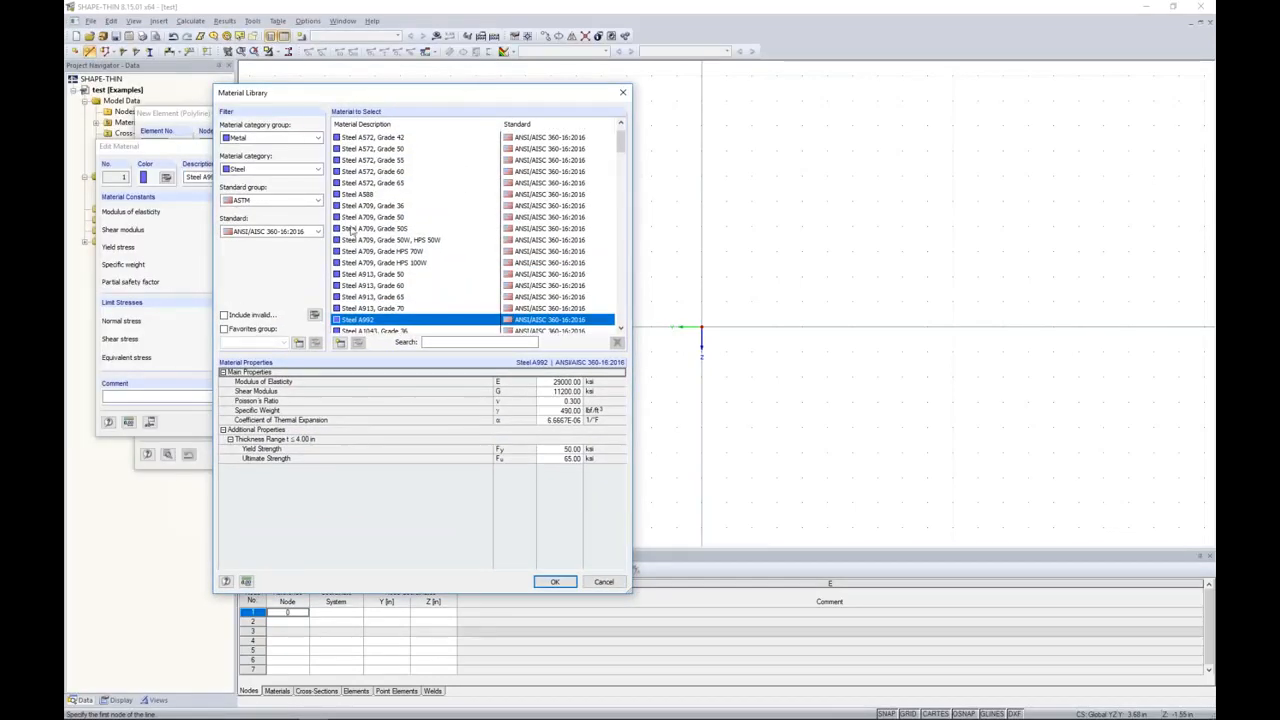
left_click(279, 170)
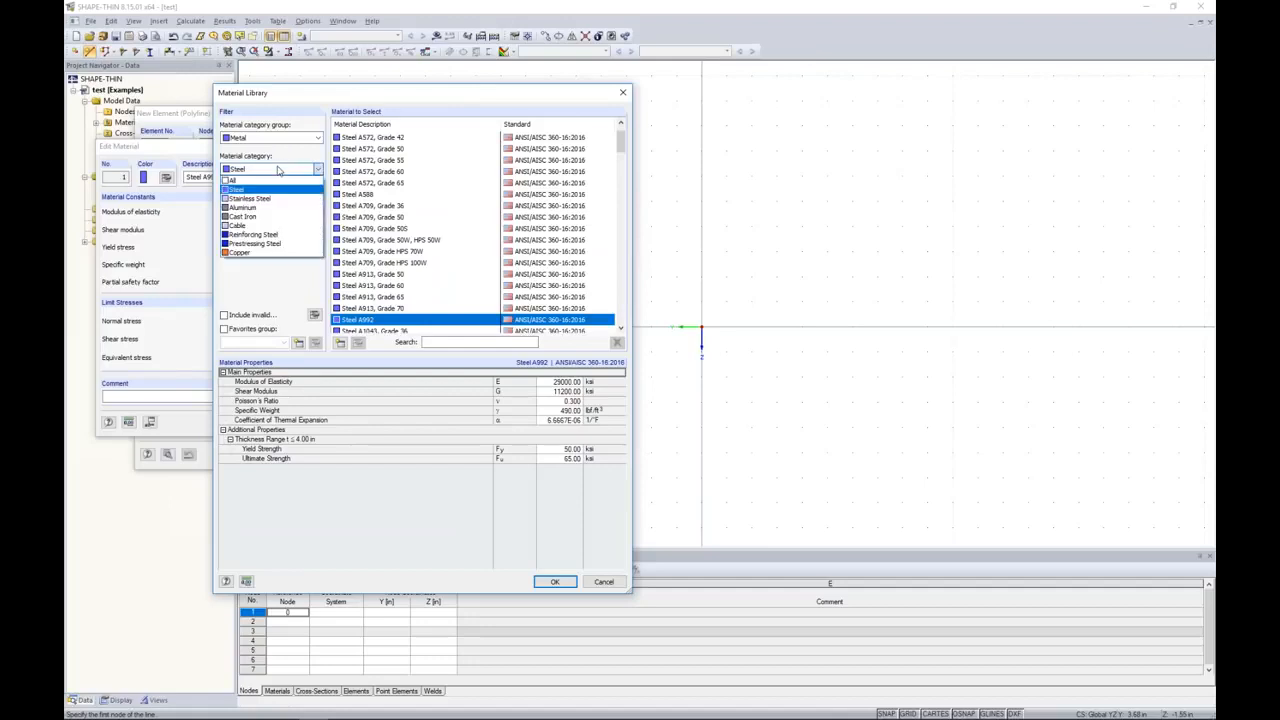
left_click(262, 208)
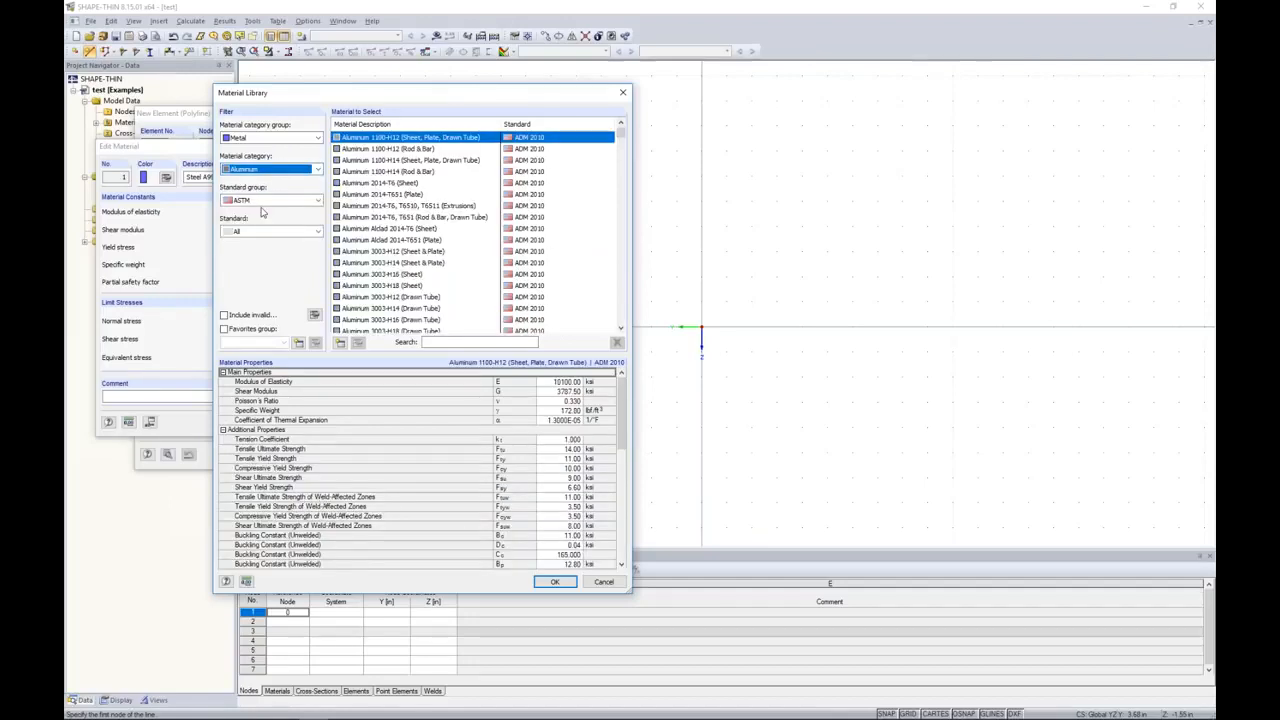
left_click(262, 201)
left_click(255, 222)
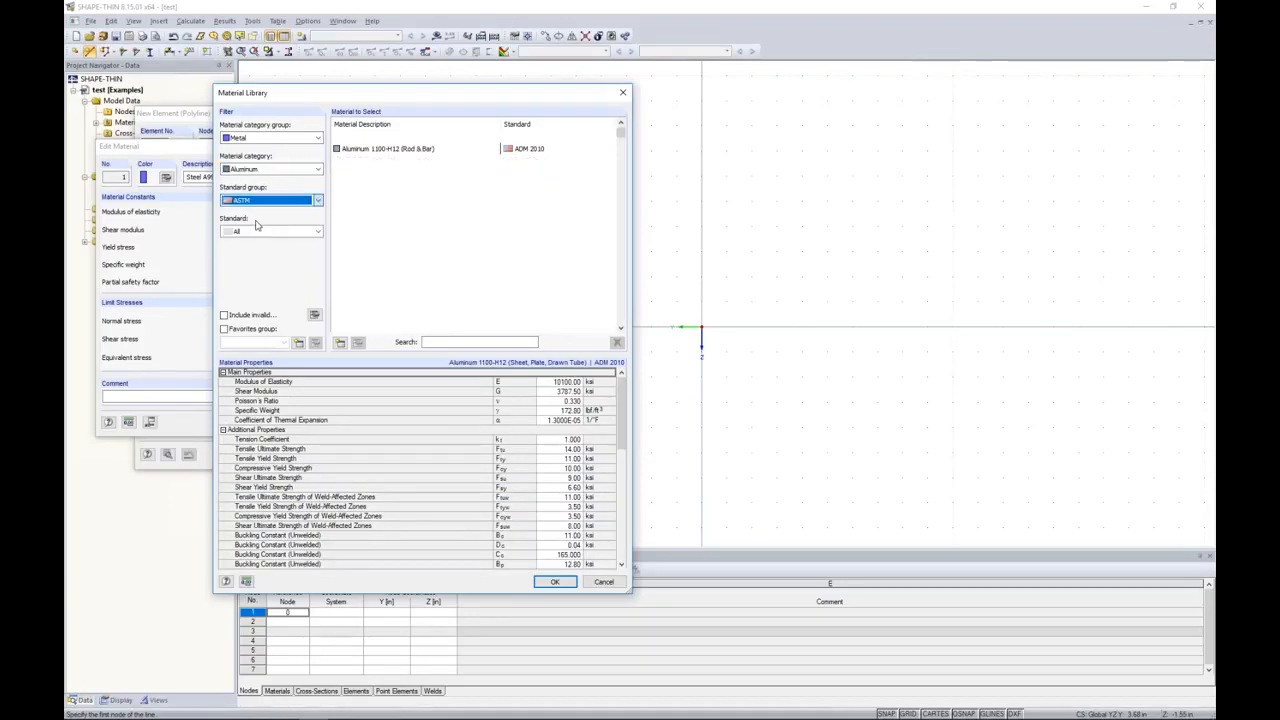
left_click(270, 231)
left_click(243, 254)
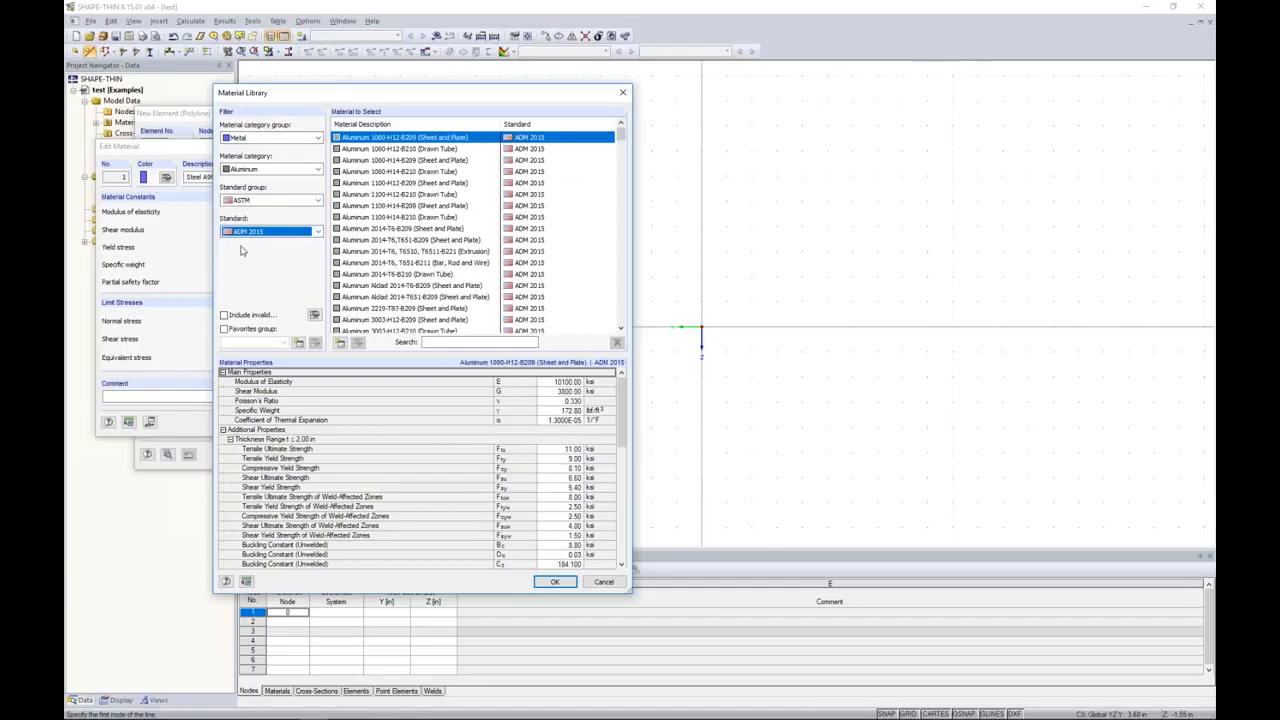
Step: Assign Aluminum 2014-T6, T6510, T6511-B221 (Extrusion) as the element's material
mouse_move(621, 142)
left_mouse_down()
mouse_move(617, 249)
mouse_move(595, 319)
mouse_move(603, 134)
left_mouse_up()
left_click(438, 252)
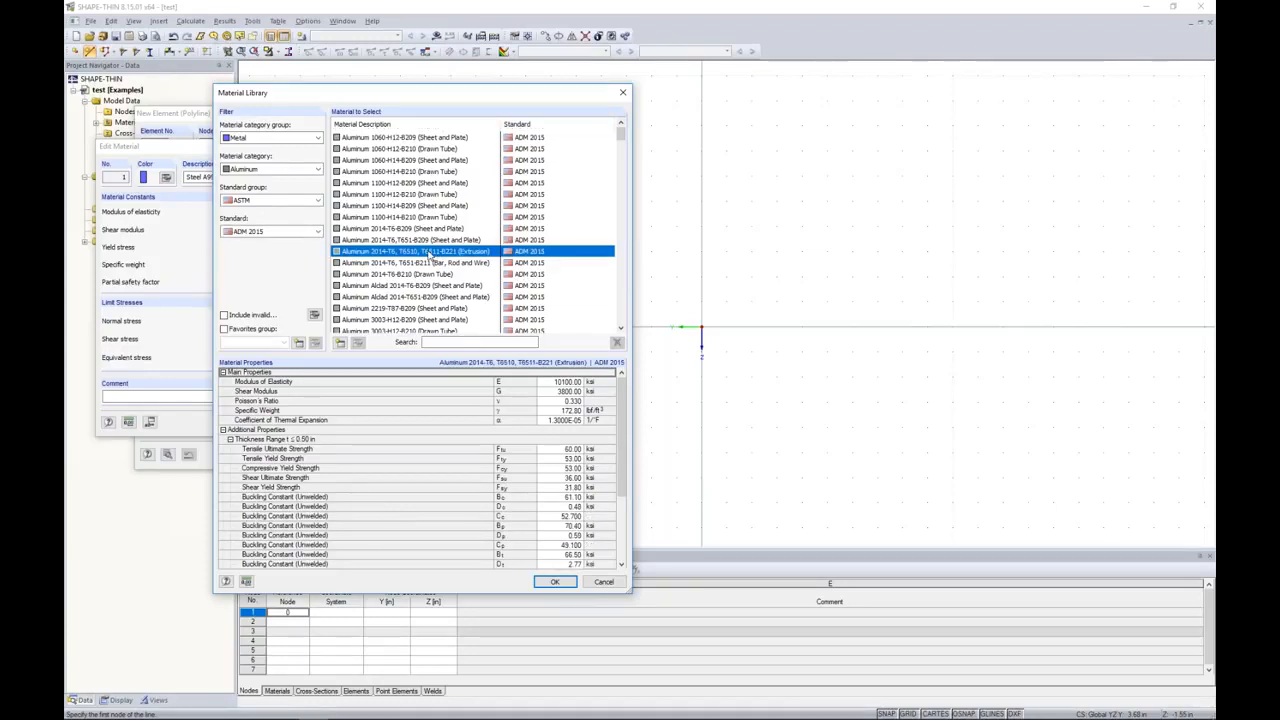
scroll(567, 554, "down", 4)
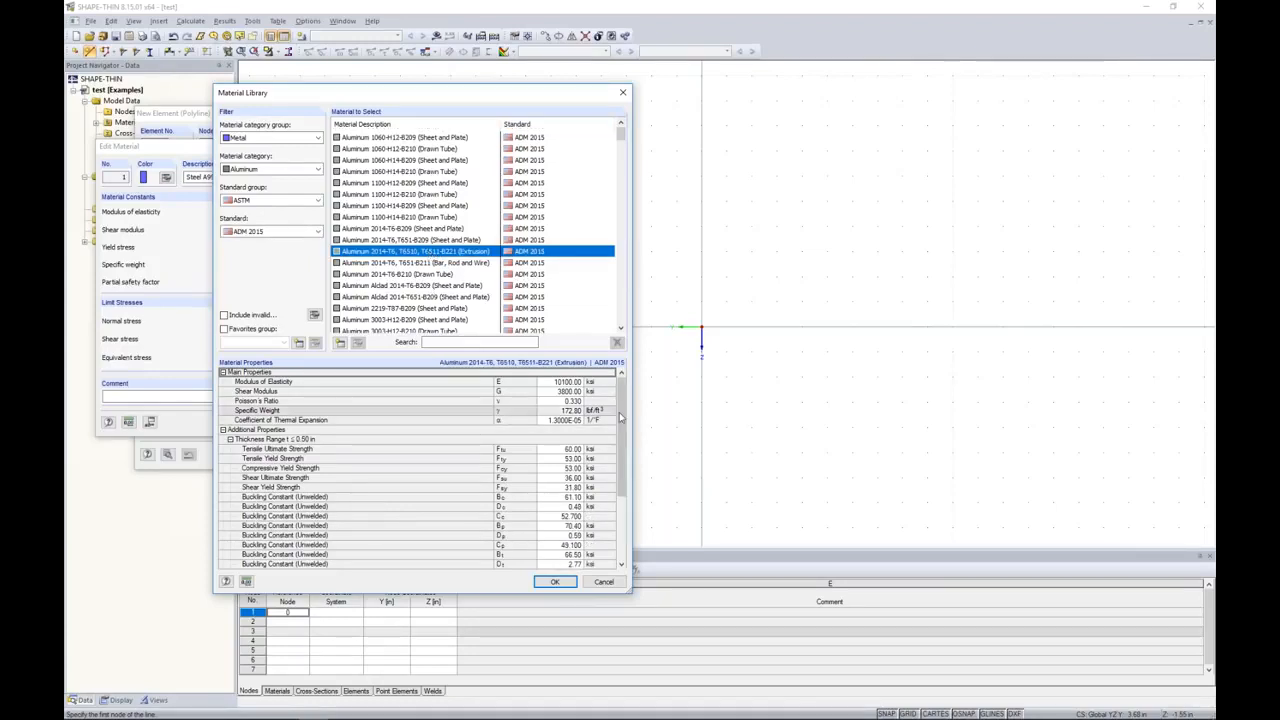
left_click(555, 581)
left_click(302, 423)
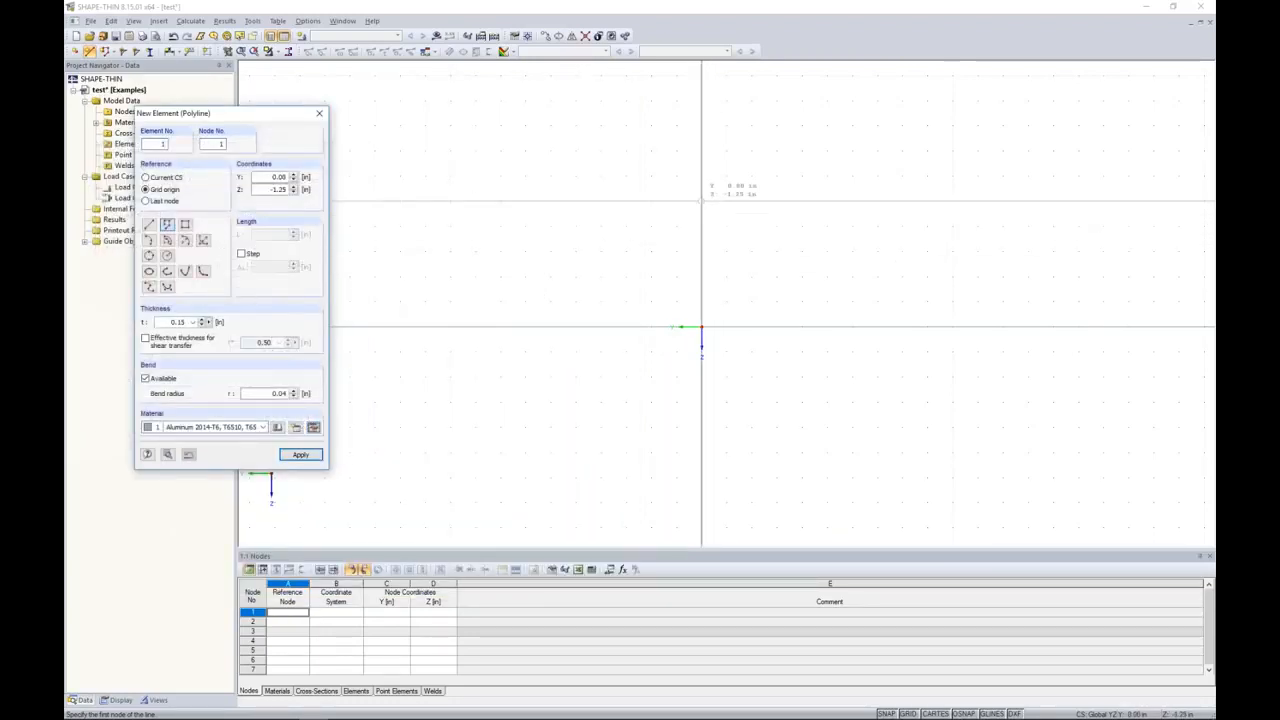
Step: Draw the inner wall and lip from Y 0.00, Z -1.50 through Y 1.00, Z -1.50 and Y 1.00, Z -0.25 to Y 0.75, Z -0.25
middle_click_drag(702, 176, 694, 244)
scroll(694, 244, "up", 1)
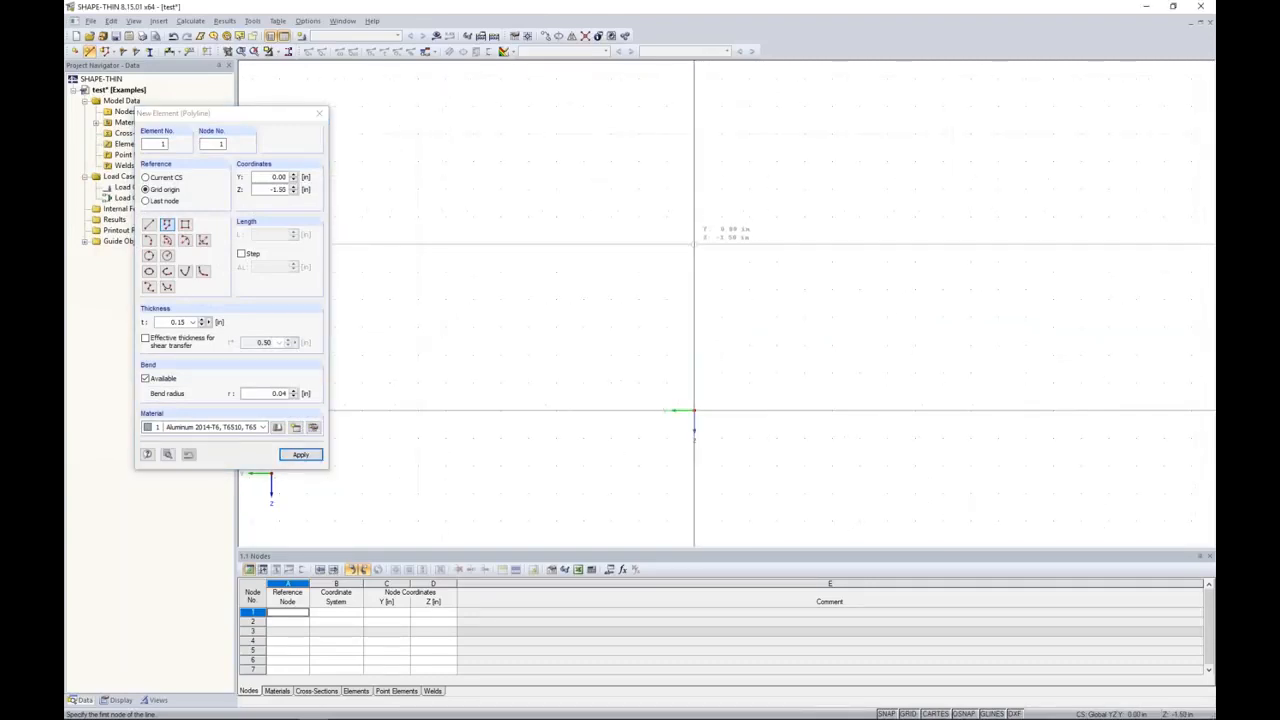
left_click(694, 244)
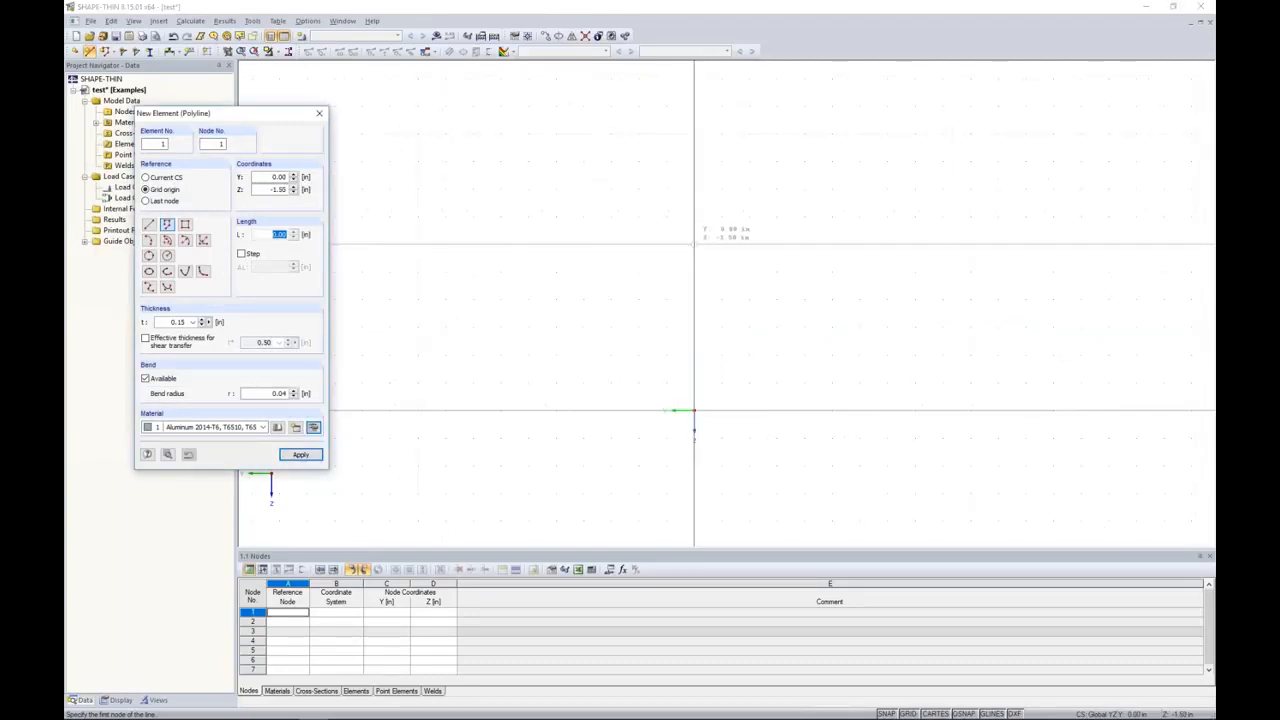
left_click(584, 244)
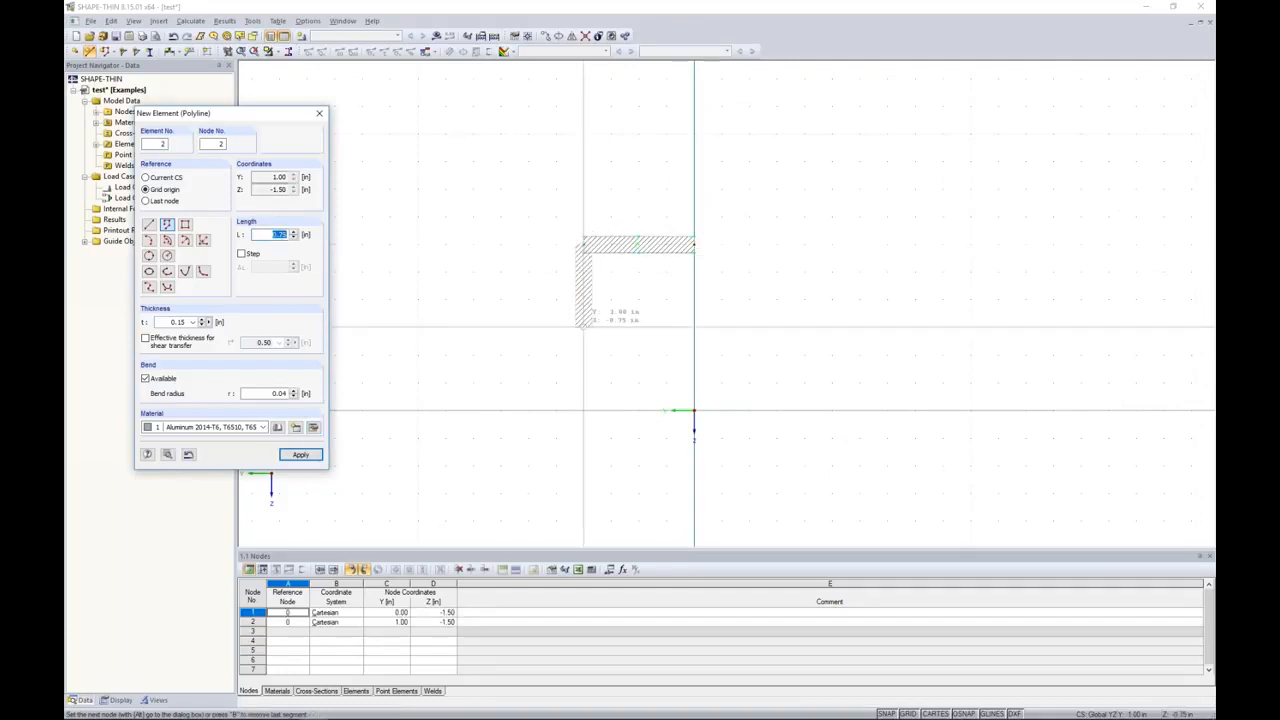
left_click(584, 380)
left_click(611, 381)
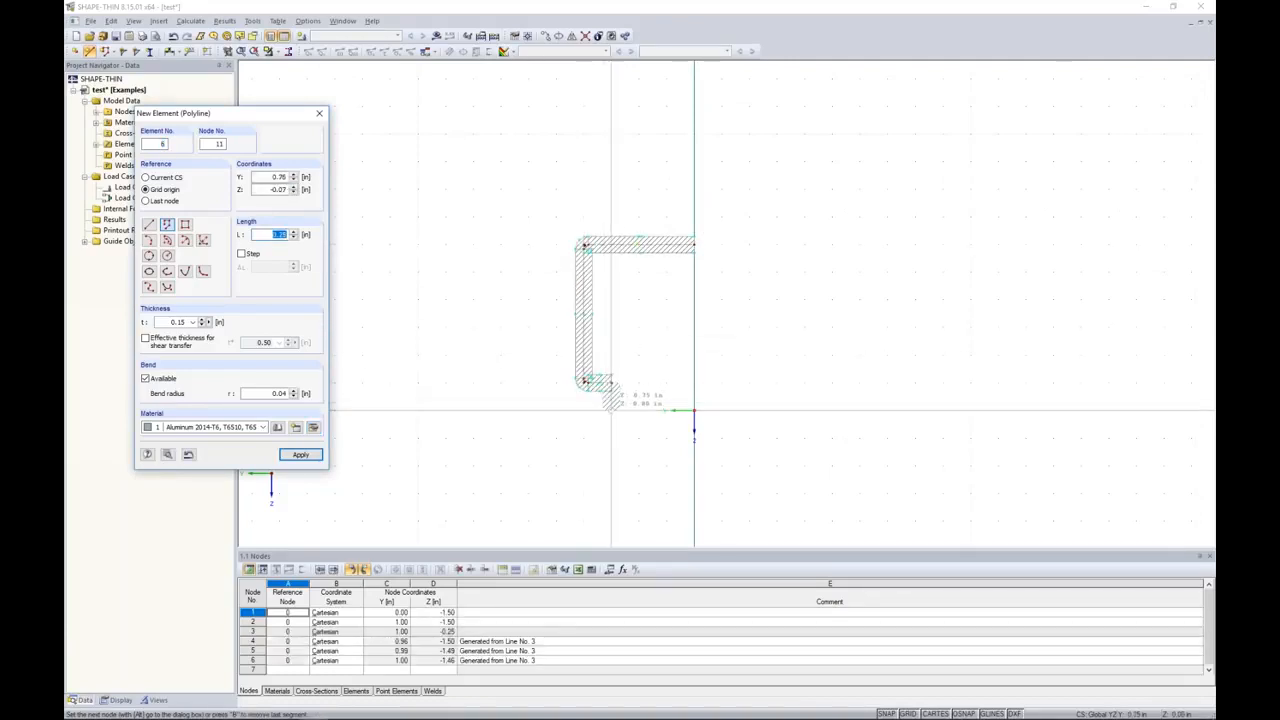
Step: Continue the polyline through Y 2.00, Z 0.00, up the outer wall and across to the vertical axis, and finish it
left_click(473, 410)
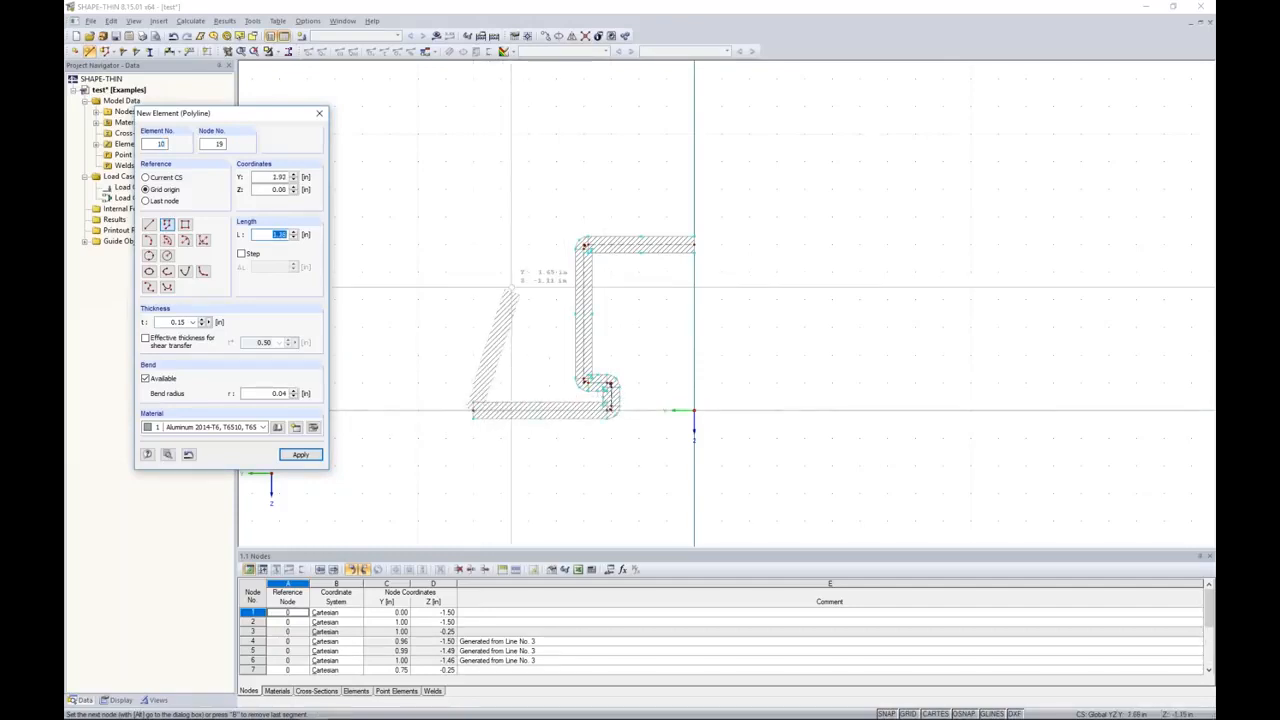
left_click(473, 186)
left_click(694, 186)
key("Escape")
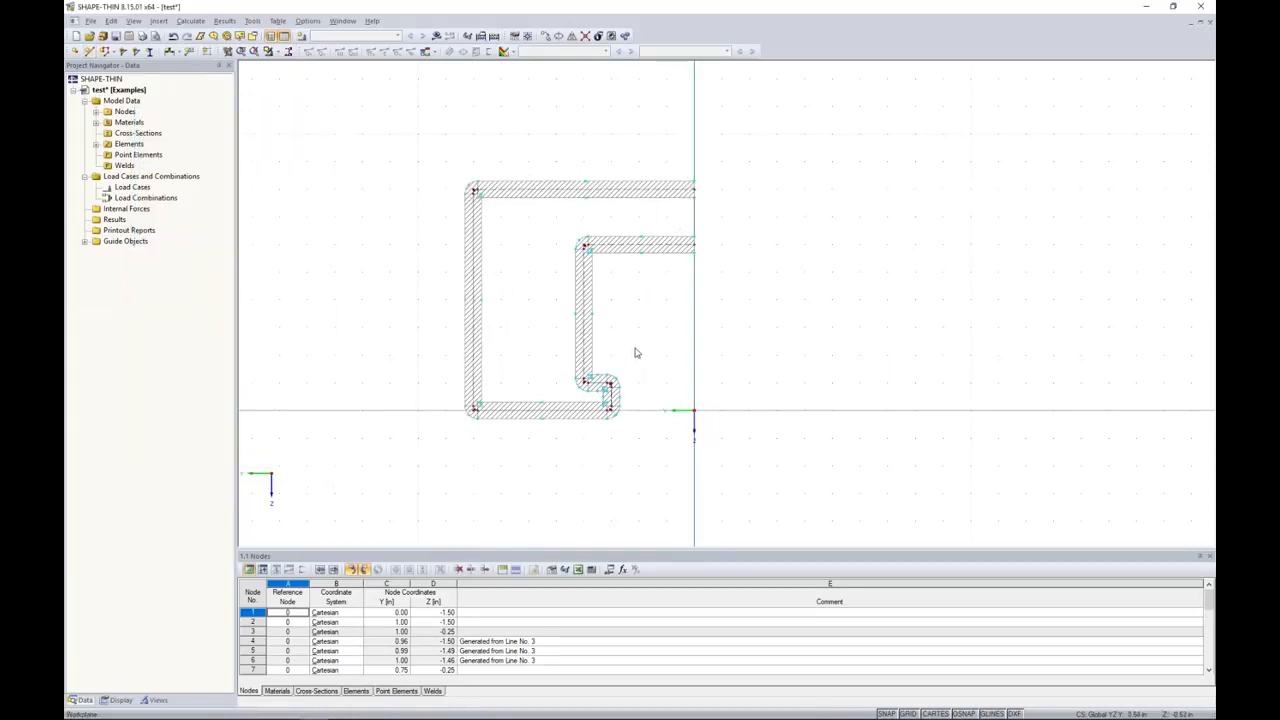
Step: Mirror a copy of the whole half-section about the axis parallel to Z through Y 0.00, Z 0.00
left_click_drag(748, 487, 431, 146)
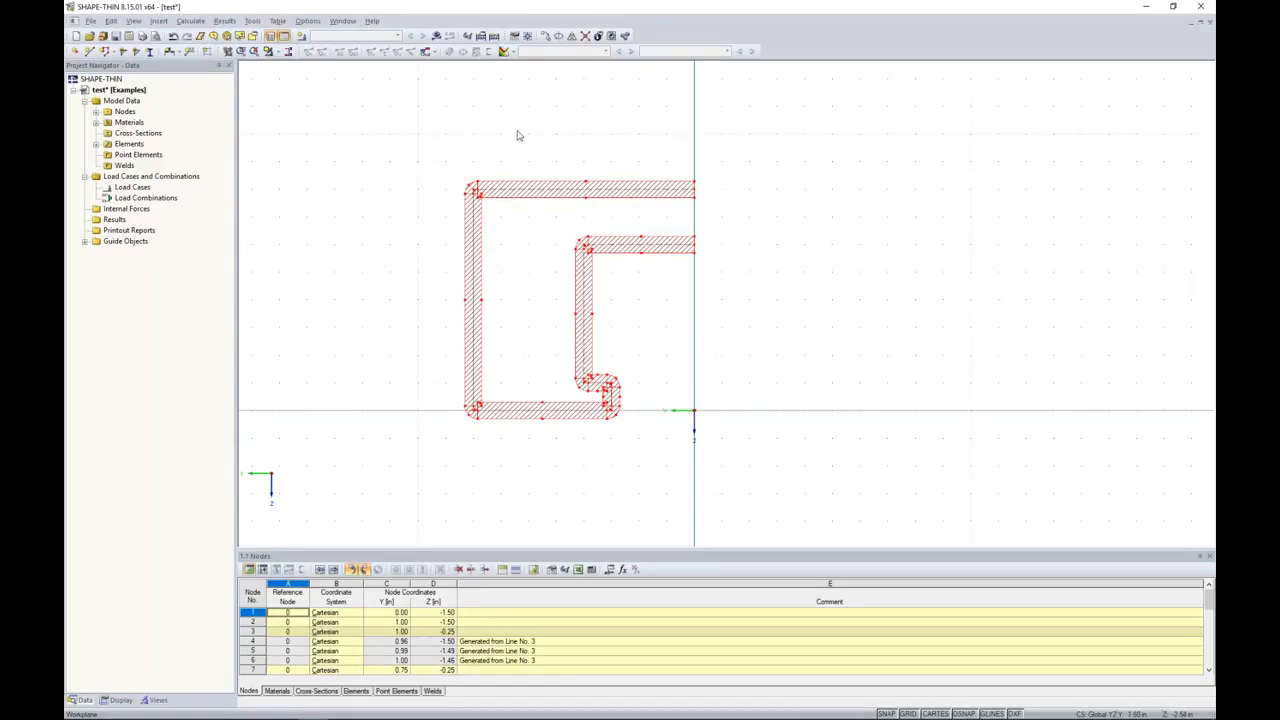
left_click(571, 37)
left_click_drag(617, 216, 791, 184)
left_click(628, 211)
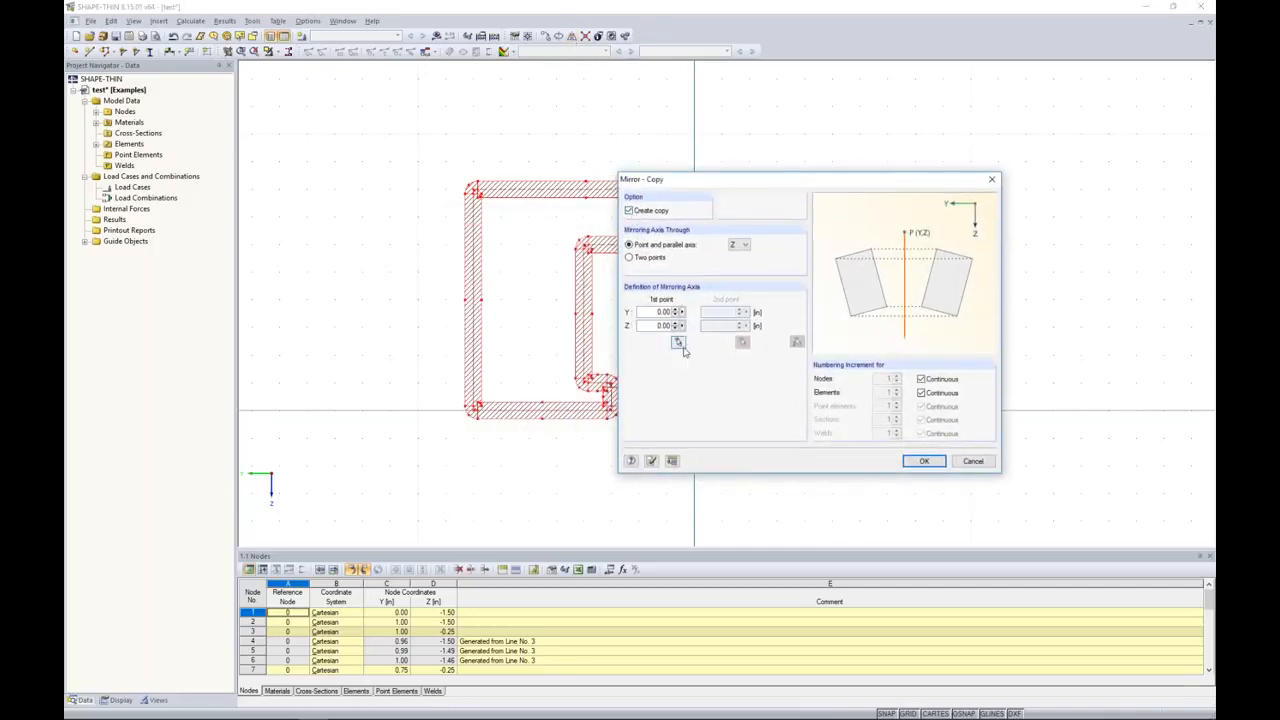
left_click(924, 461)
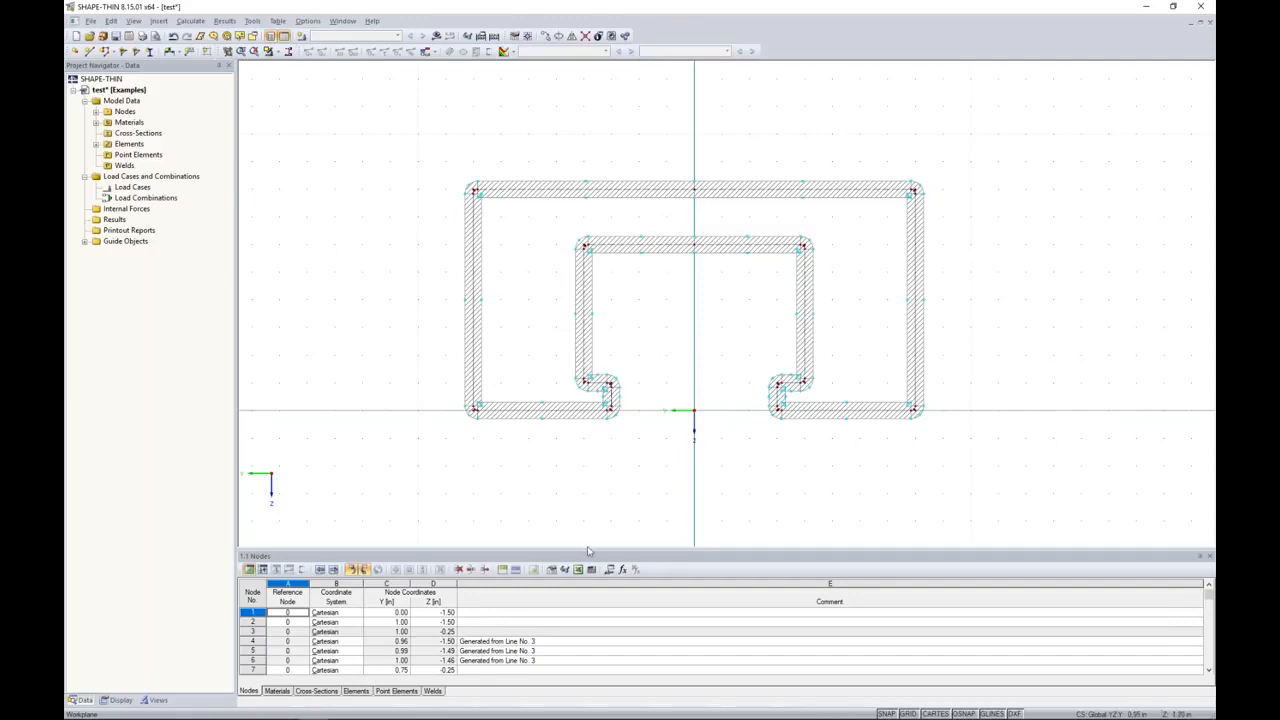
Step: Examine the section's aluminum material in the materials table and its strength properties in the material library
middle_click_drag(618, 494, 615, 403)
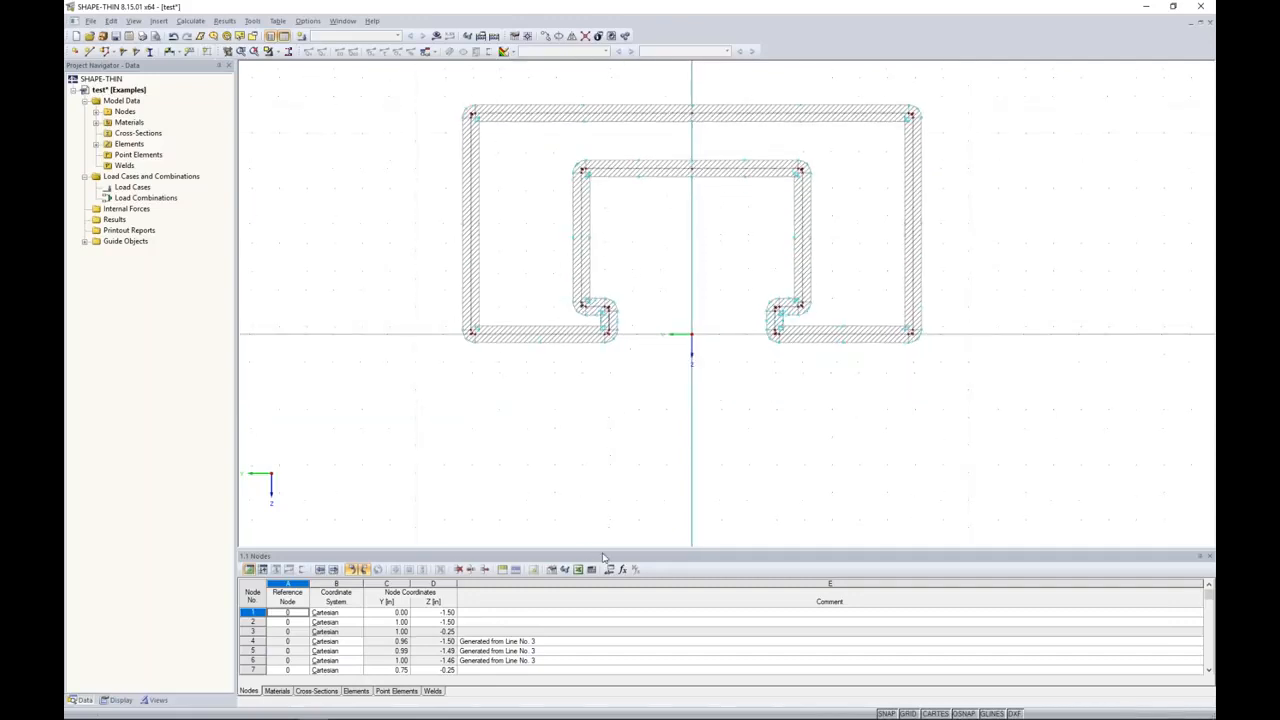
left_click_drag(605, 549, 614, 441)
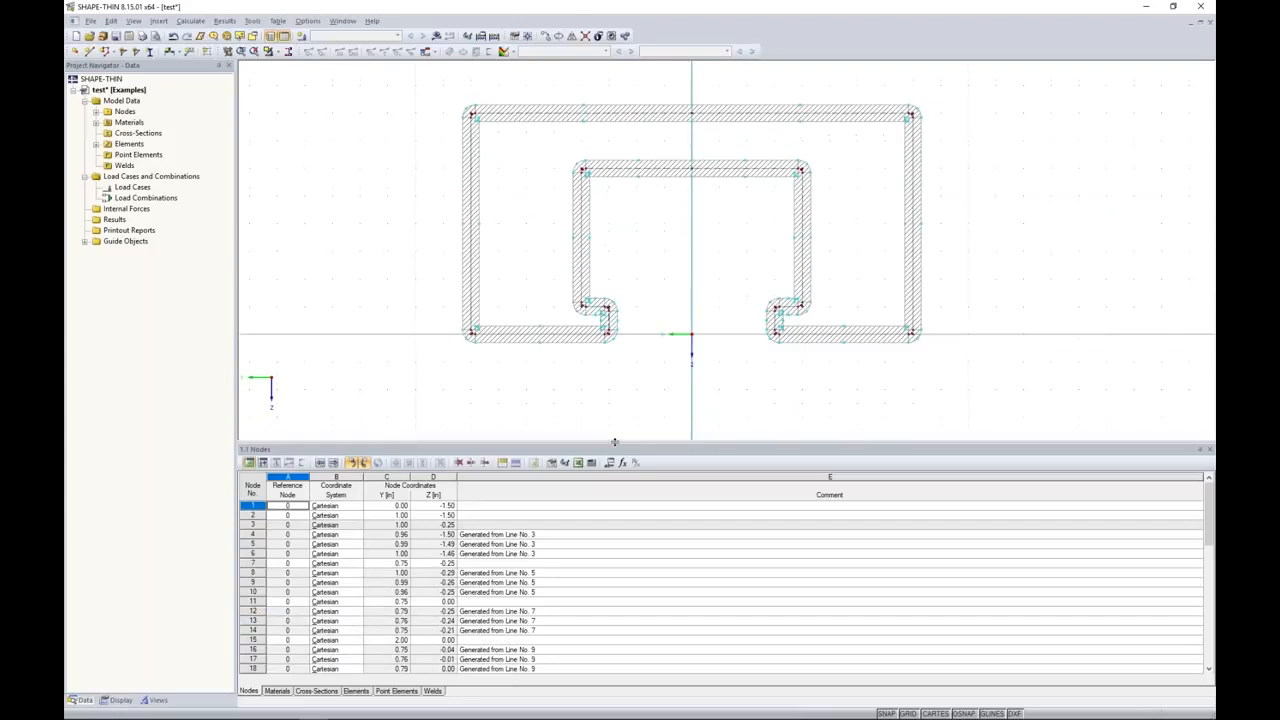
left_click(278, 691)
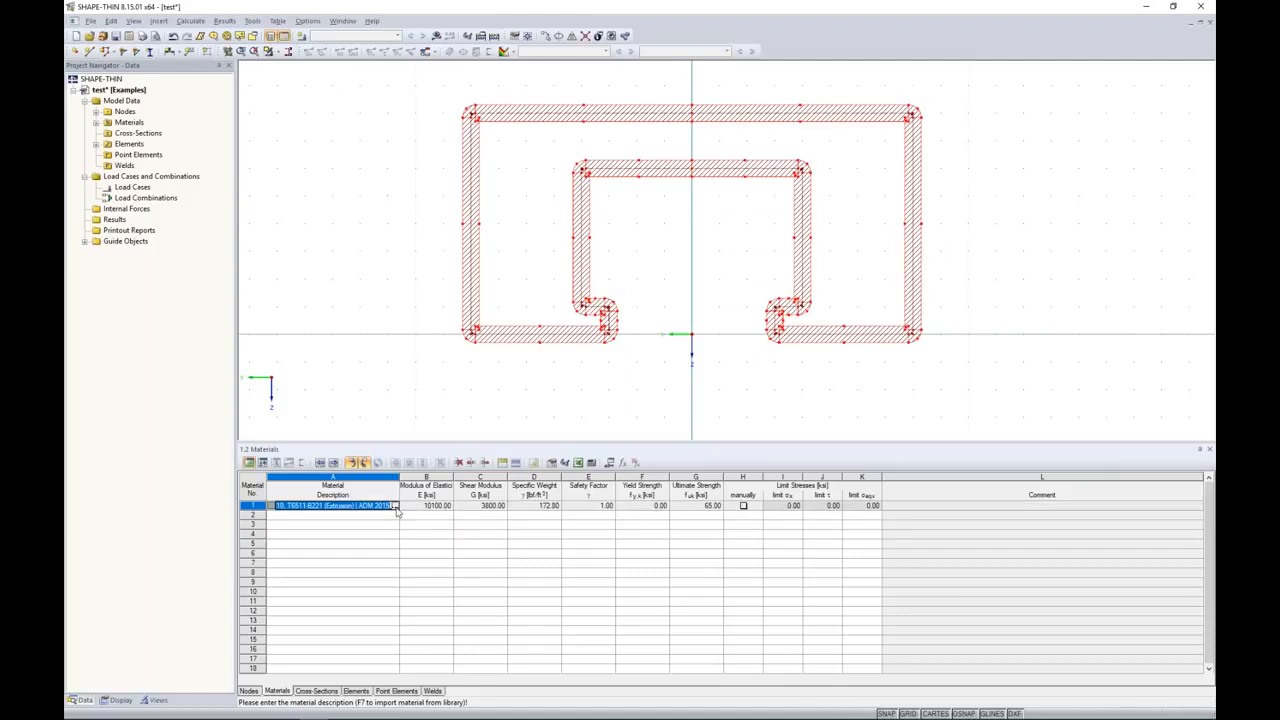
left_click(396, 506)
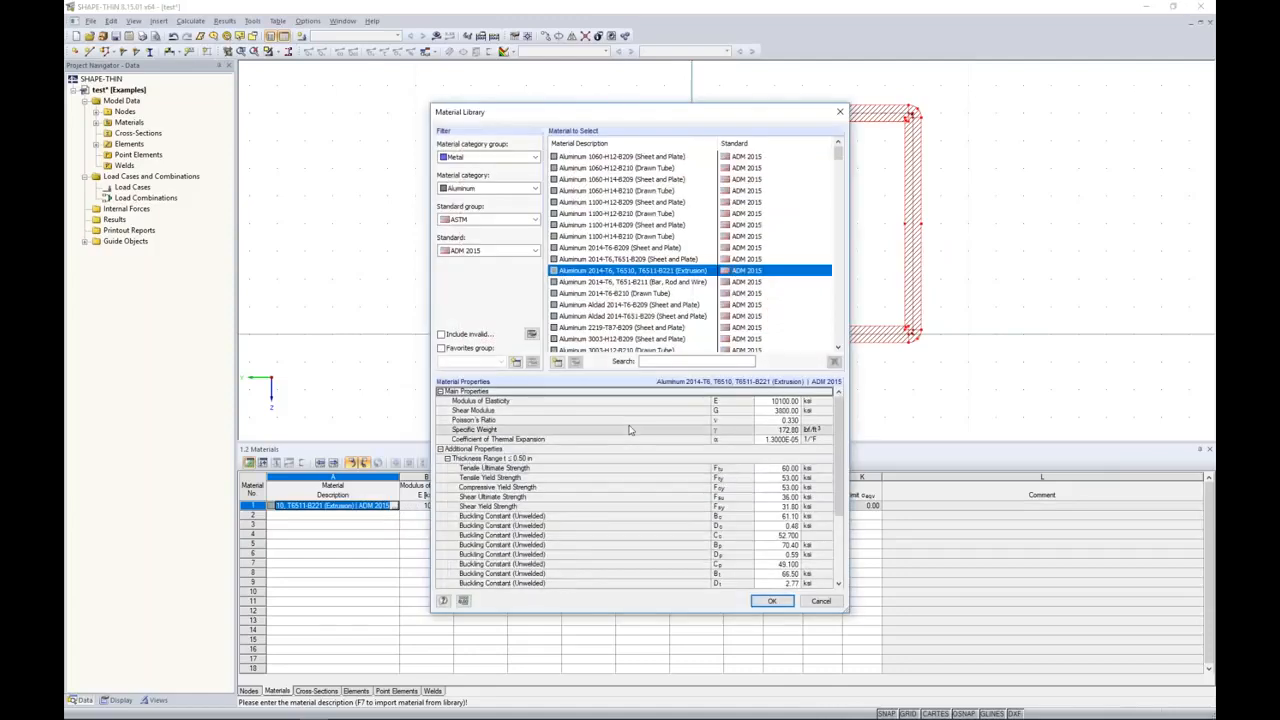
scroll(630, 432, "down", 2)
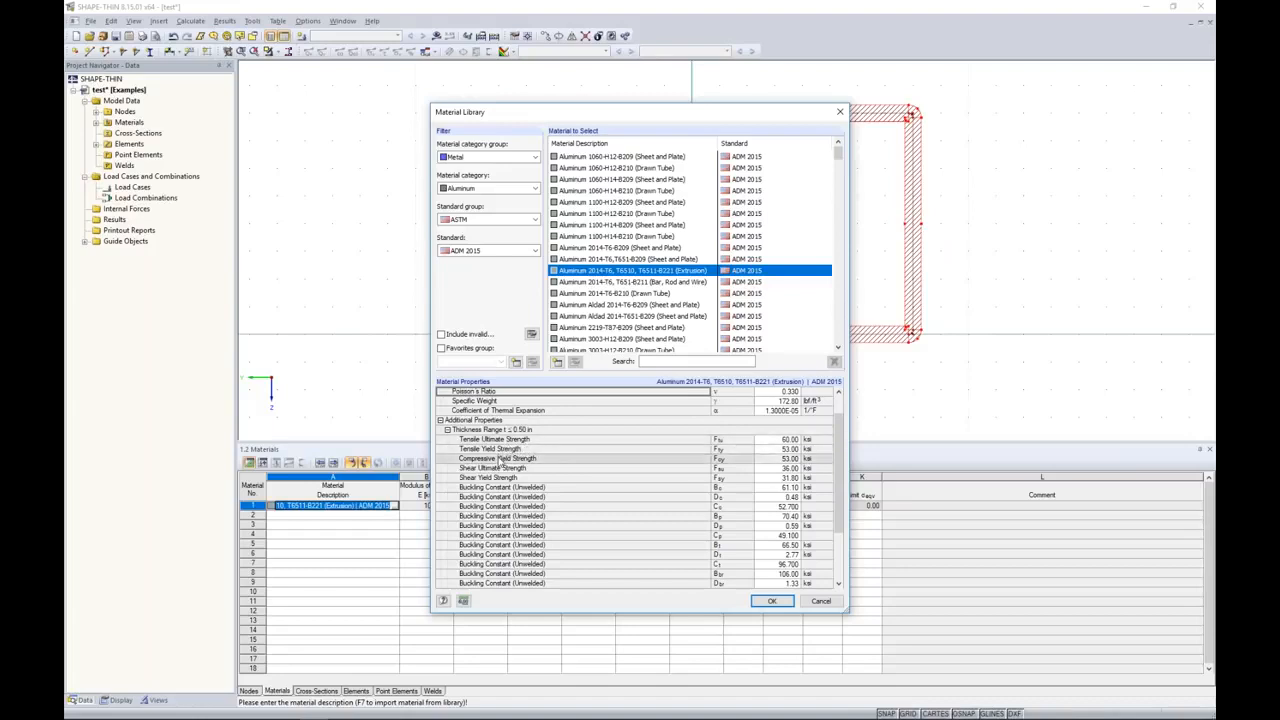
left_click(822, 602)
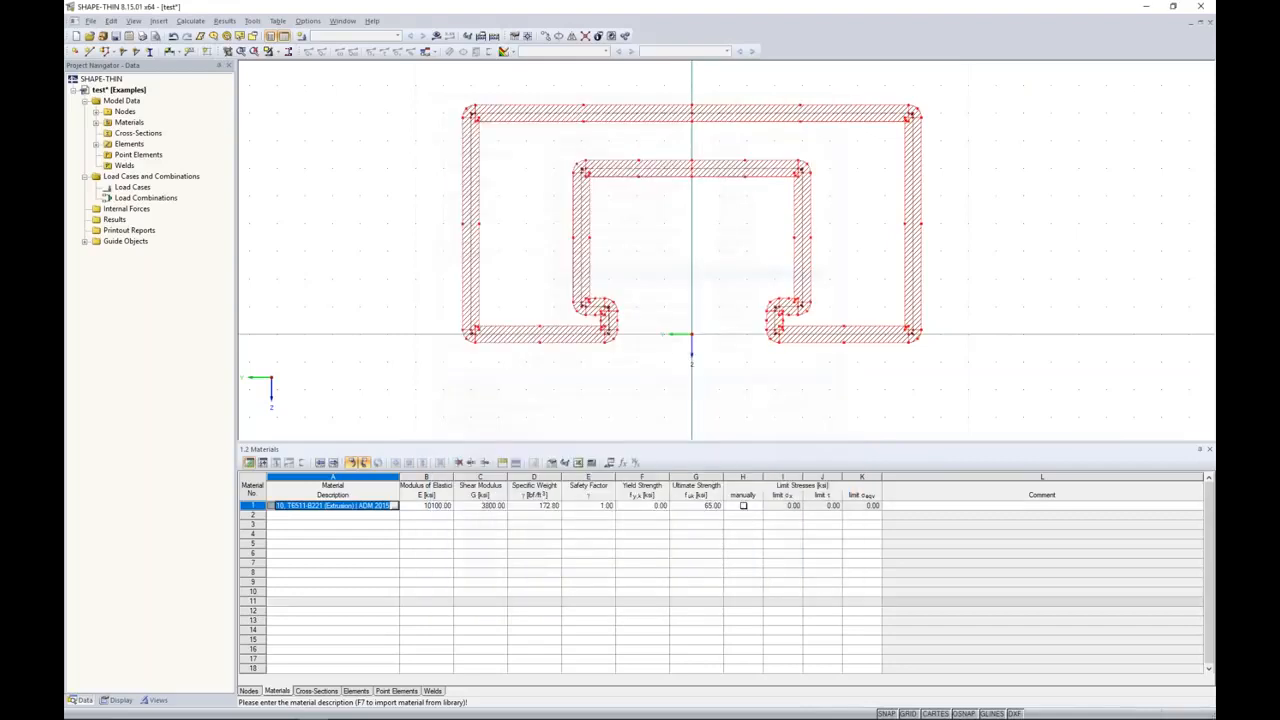
Step: Set the aluminum material's yield strength to 35 ksi and its ultimate strength to 40 ksi
left_click(649, 507)
type("35")
key("BackSpace")
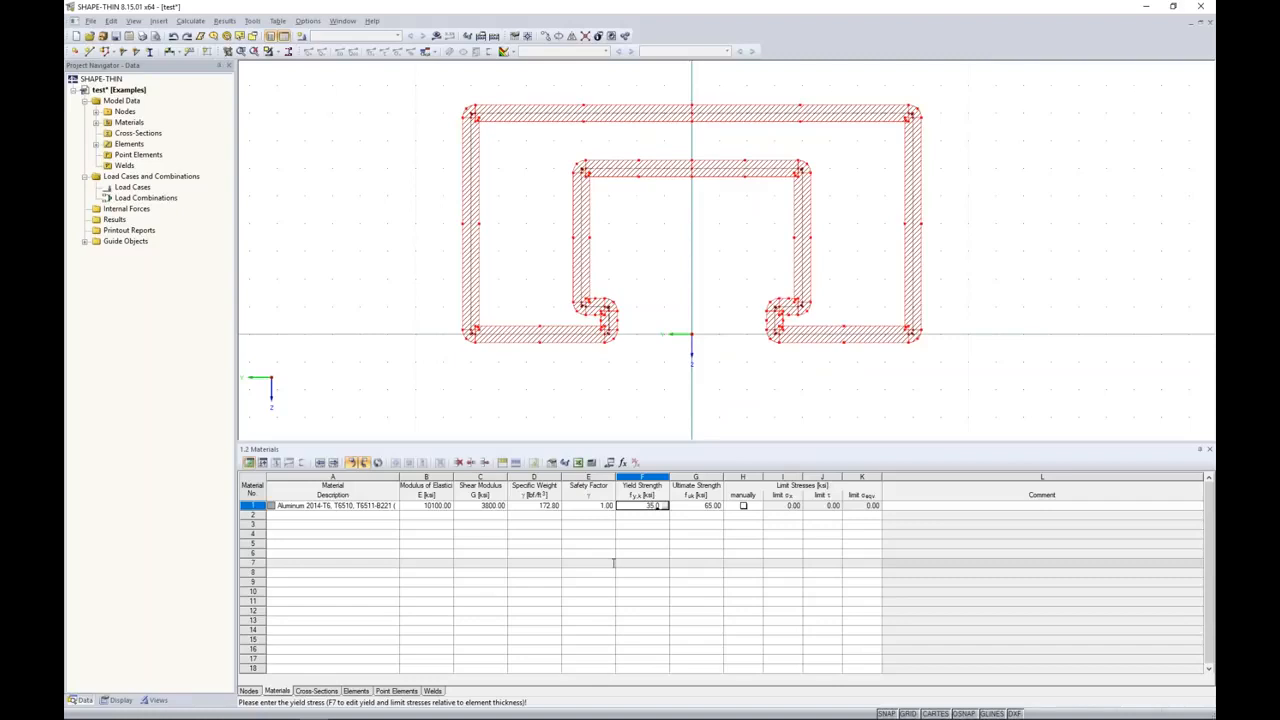
key("Tab")
type("40")
key("Tab")
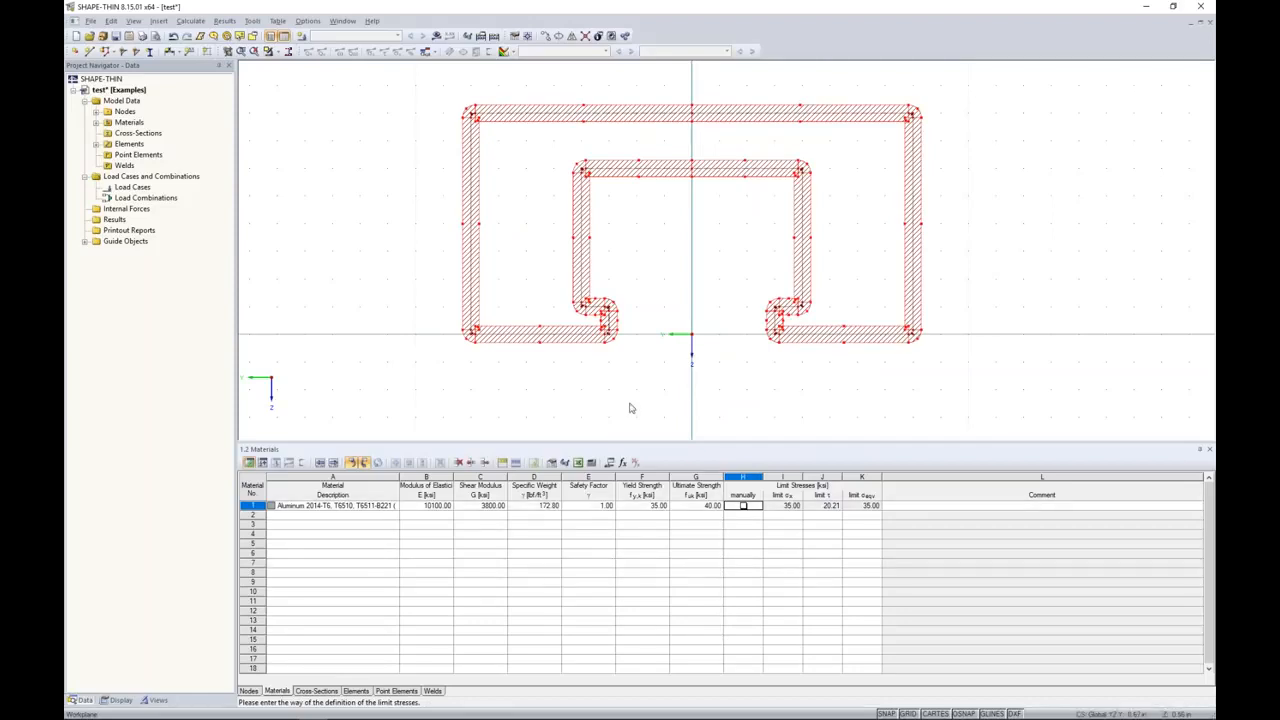
Step: Calculate the cross-section and review the full table of section properties
left_click(436, 37)
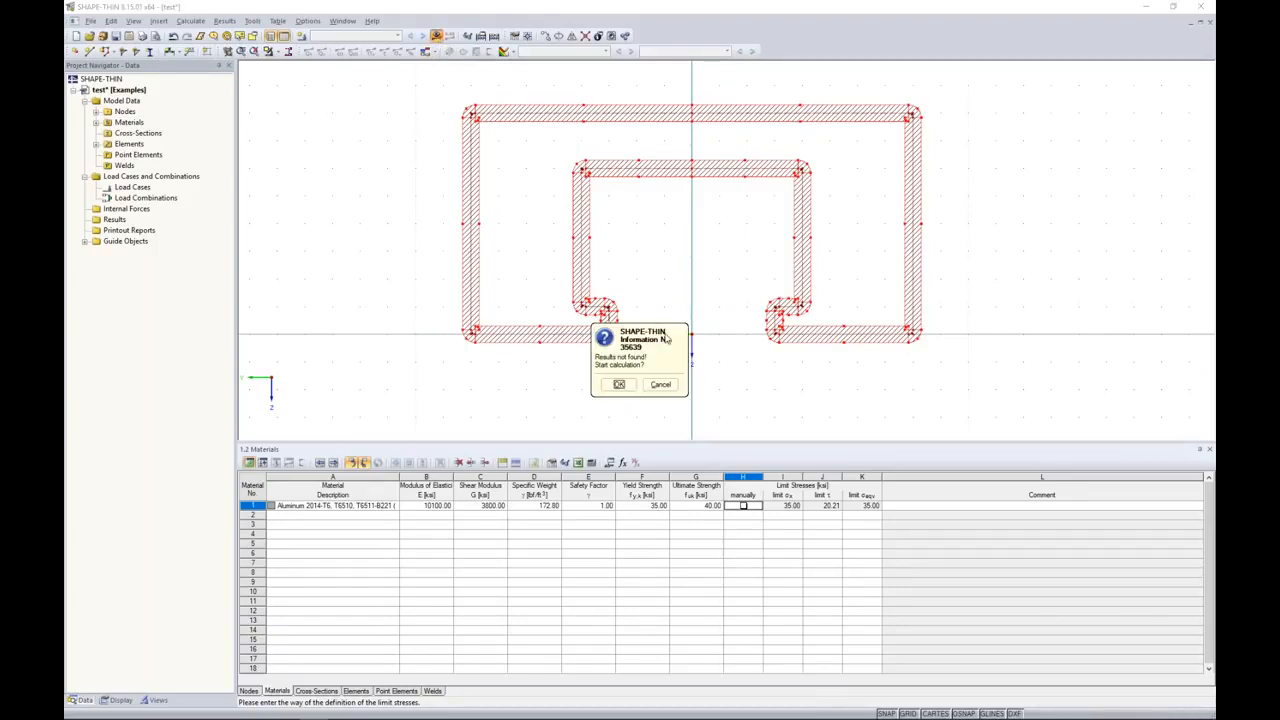
key("Return")
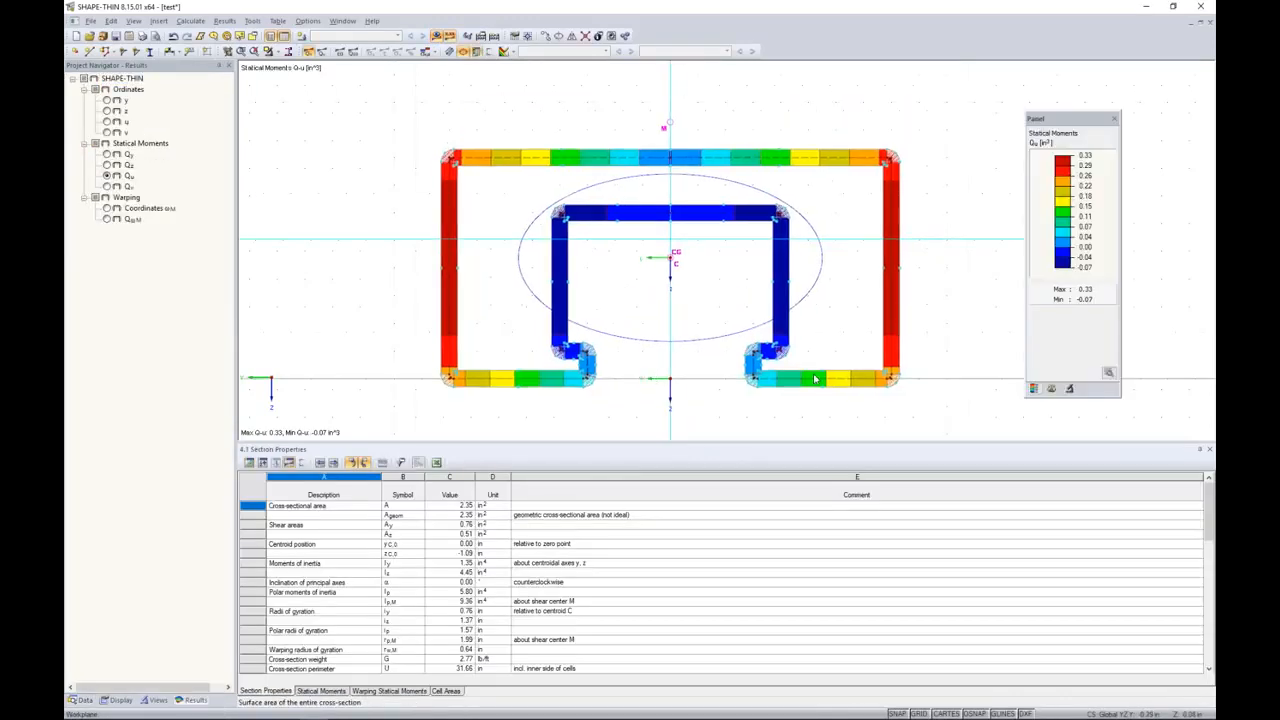
left_click_drag(529, 444, 529, 406)
scroll(458, 510, "down", 10)
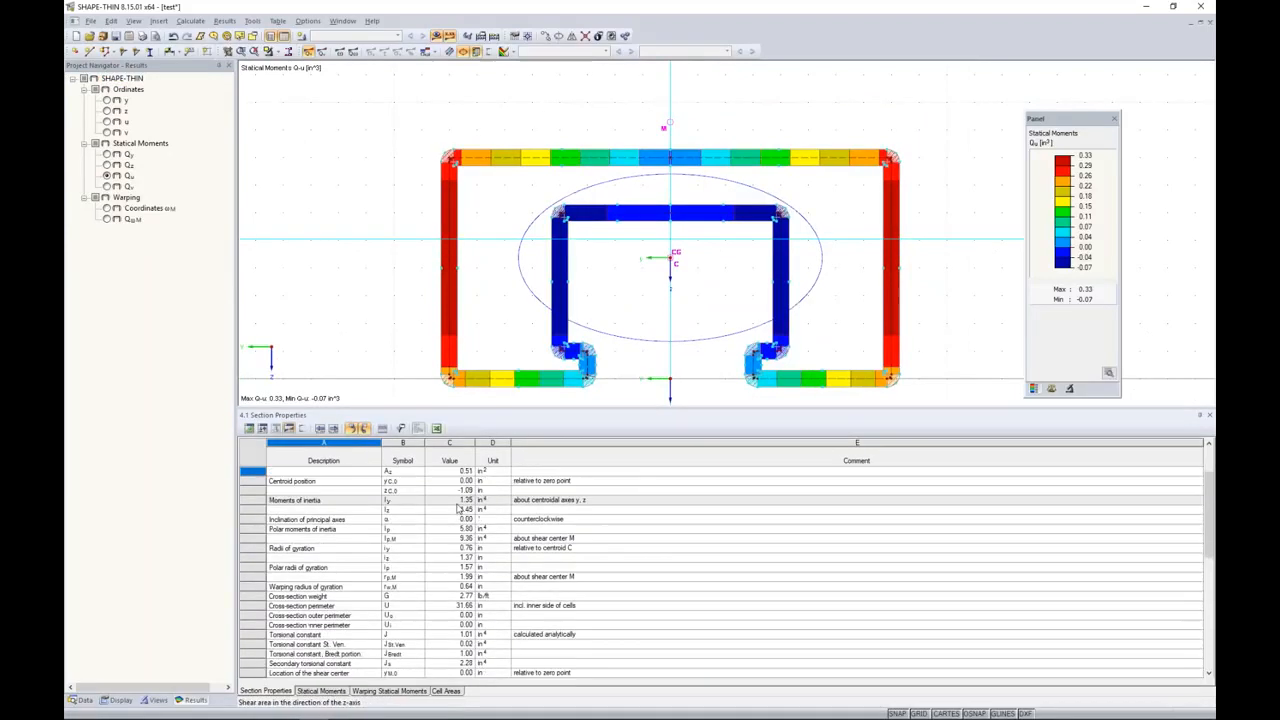
scroll(458, 510, "down", 1)
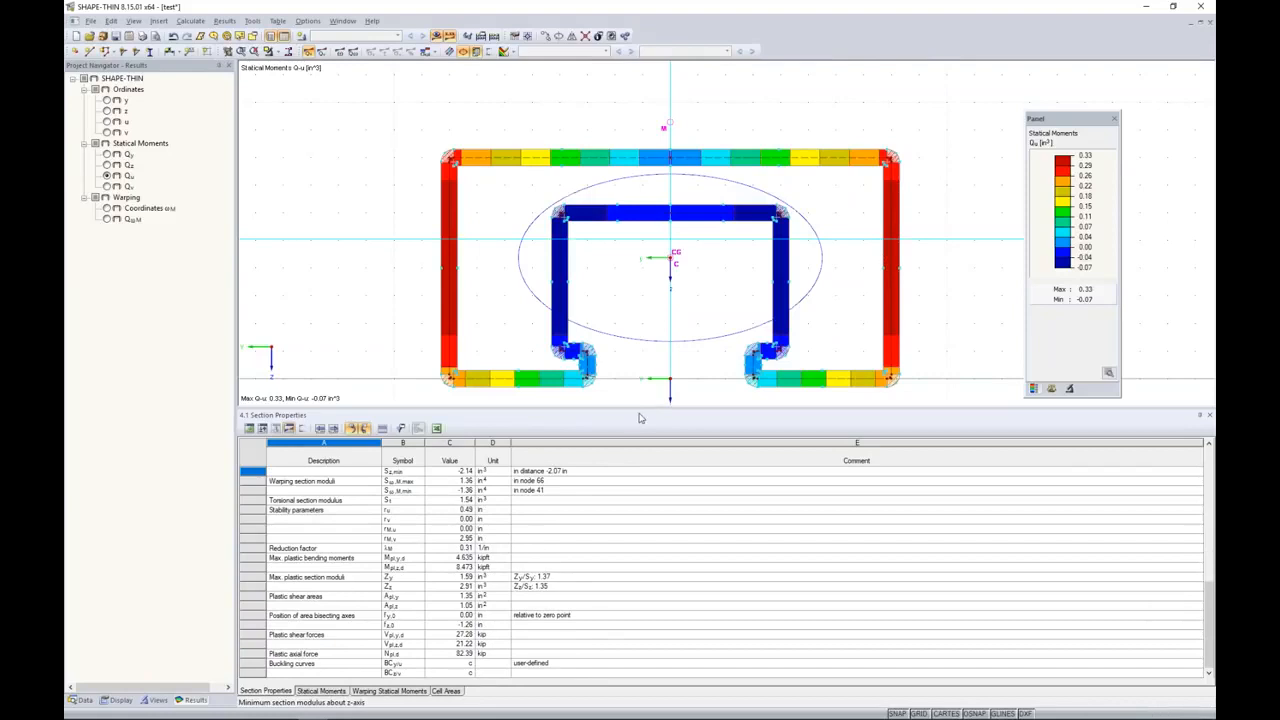
Step: Save the section file and switch to RFEM with the Webinar Facade model
left_click(115, 37)
key("super+Tab")
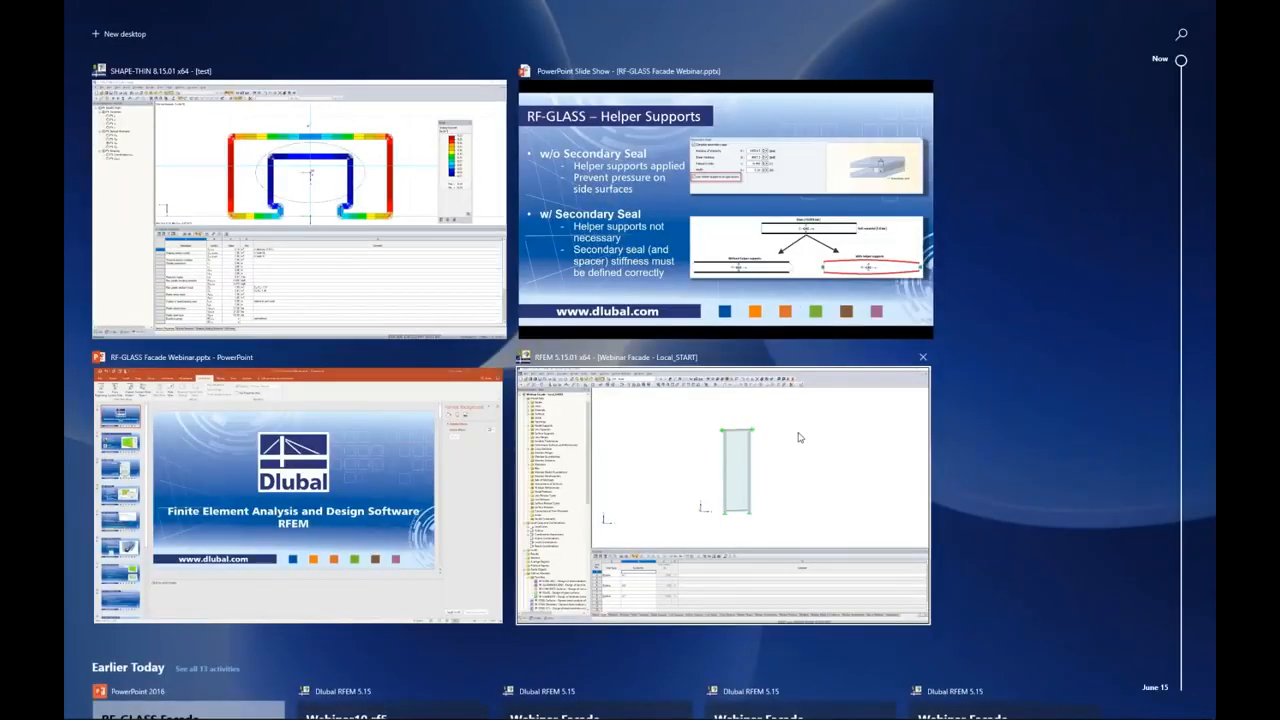
left_click(799, 437)
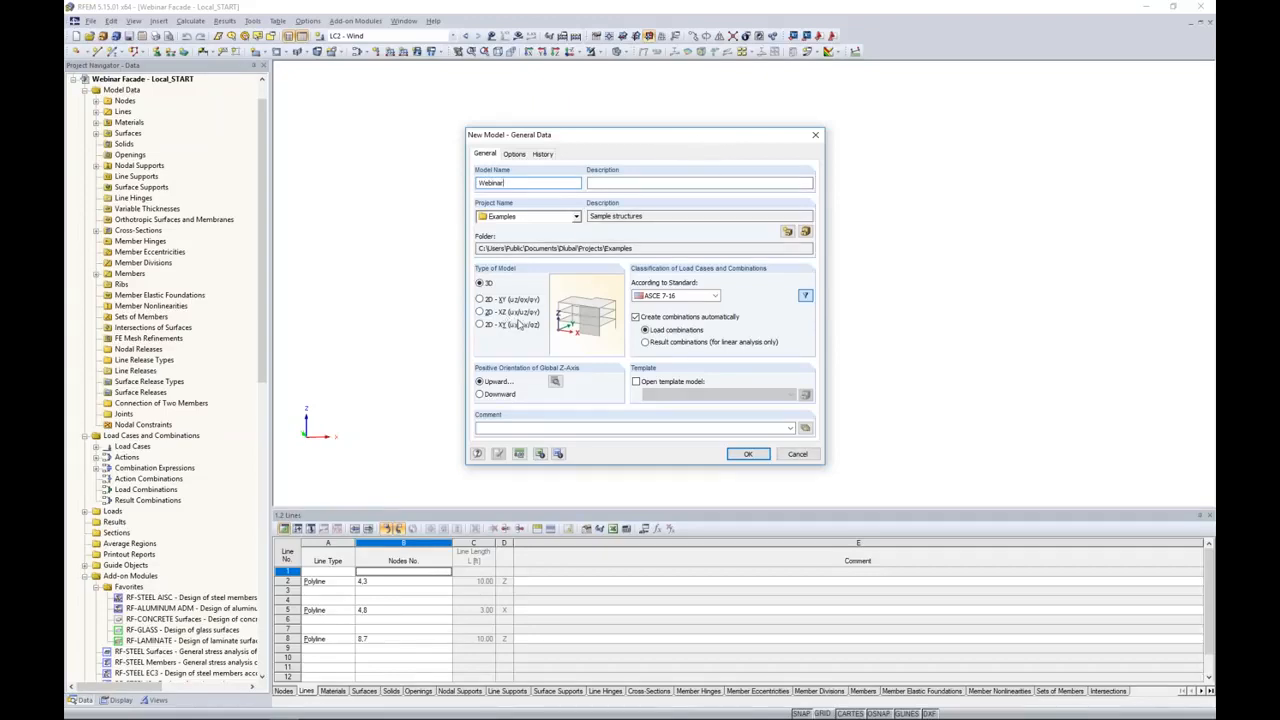
Step: Create the 3D model Webinar in the Examples project, using ASCE 7-16 with automatic load combinations
left_click(703, 296)
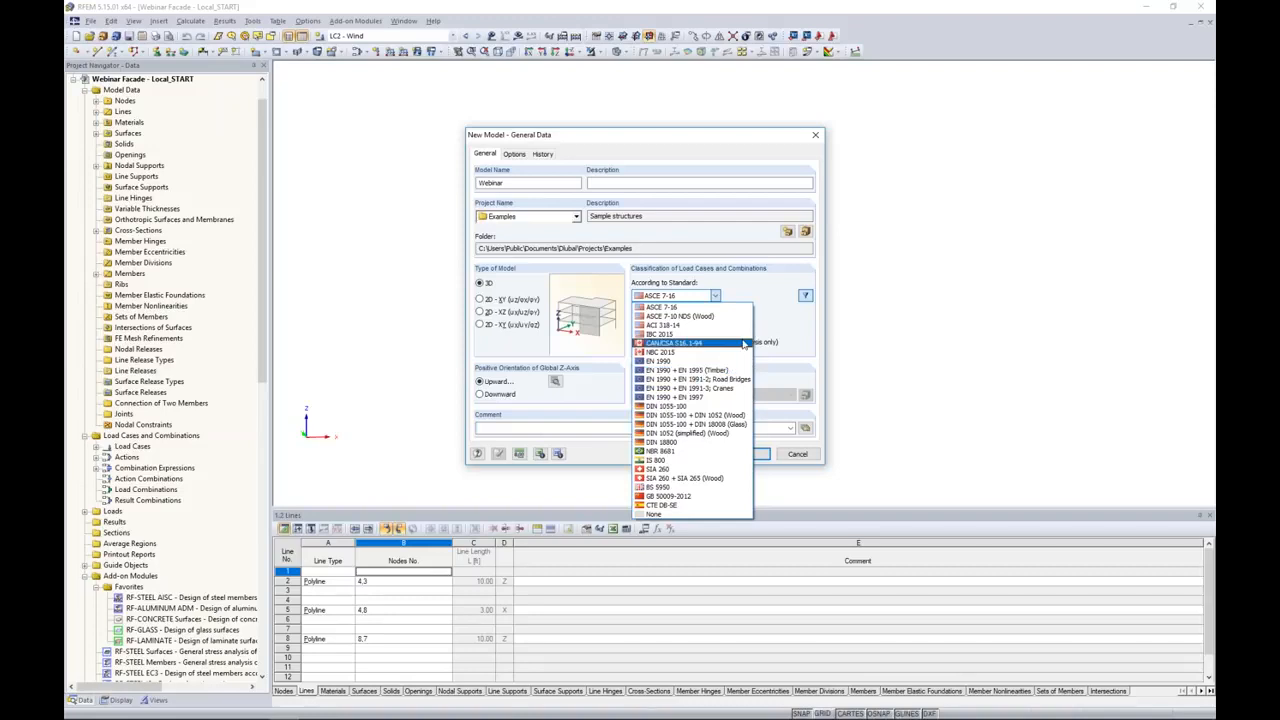
left_click(776, 323)
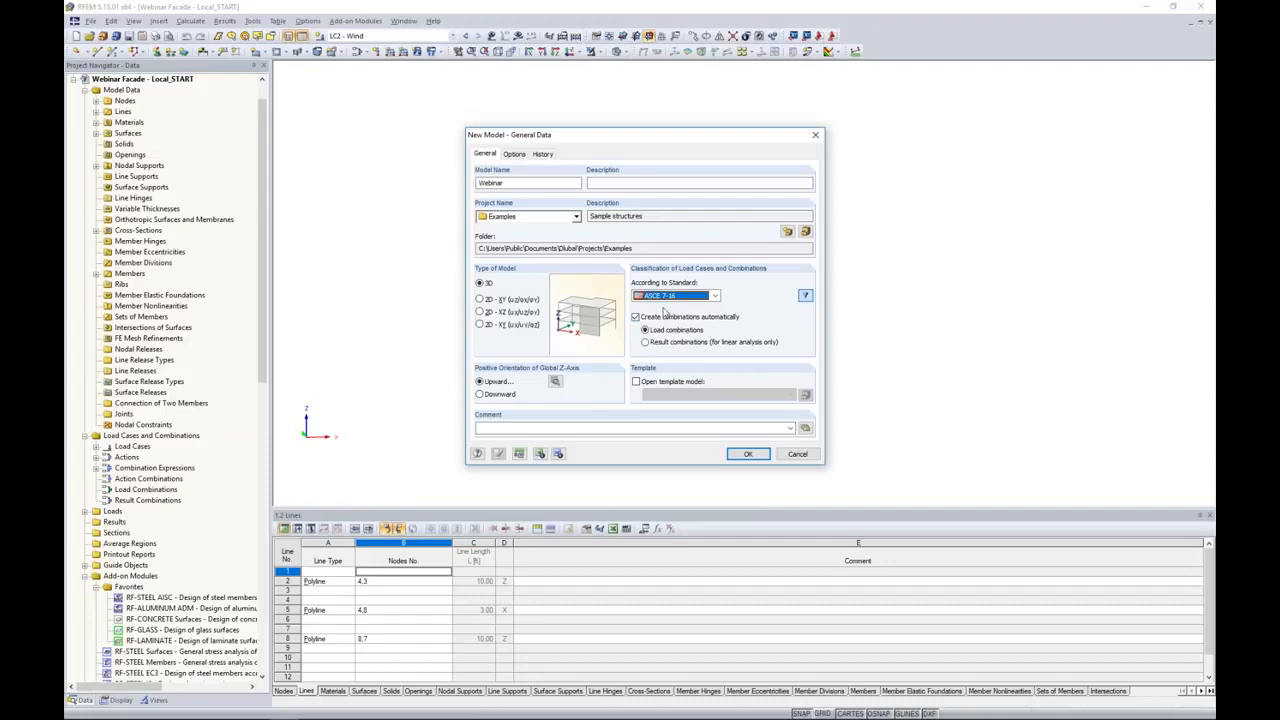
left_click(645, 317)
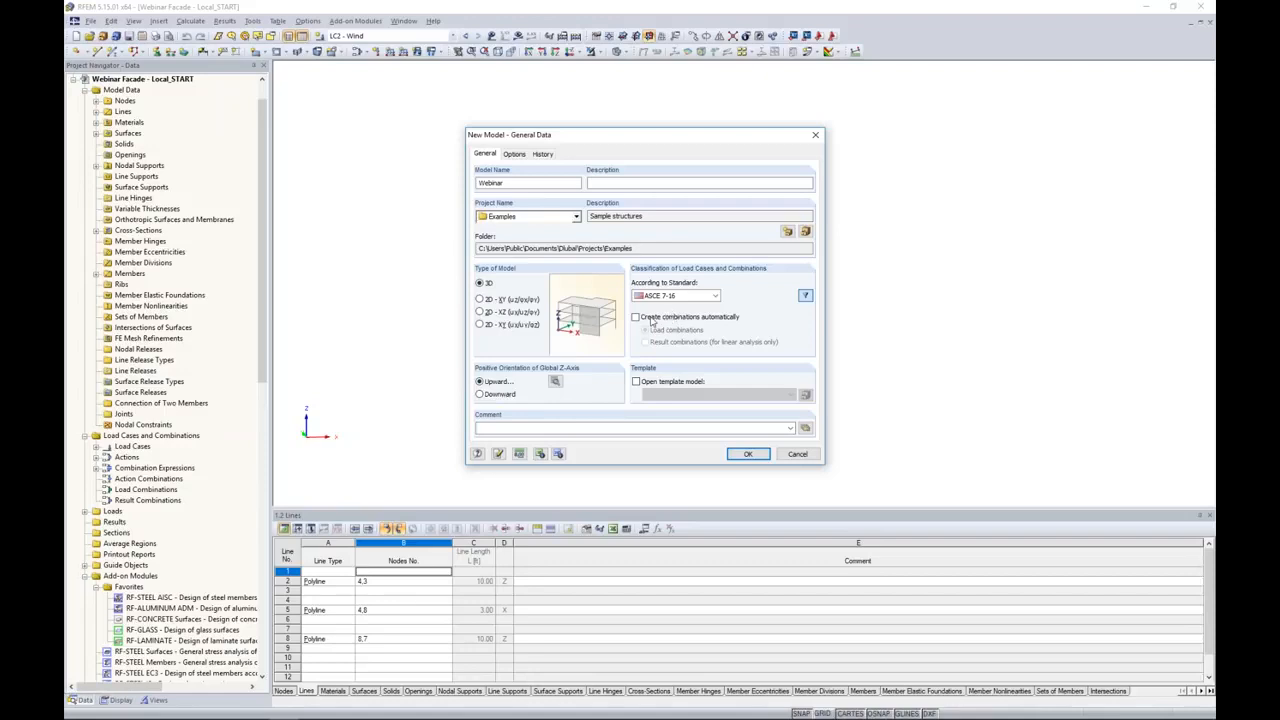
left_click(640, 319)
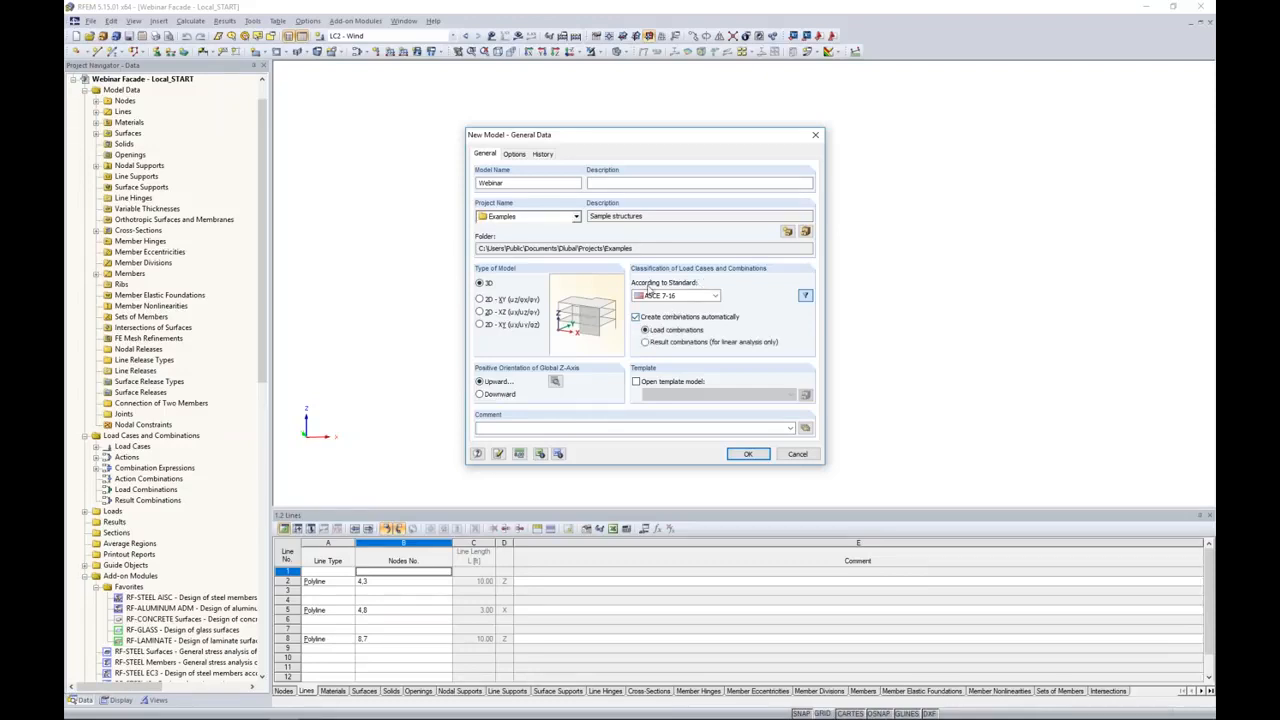
left_click(748, 454)
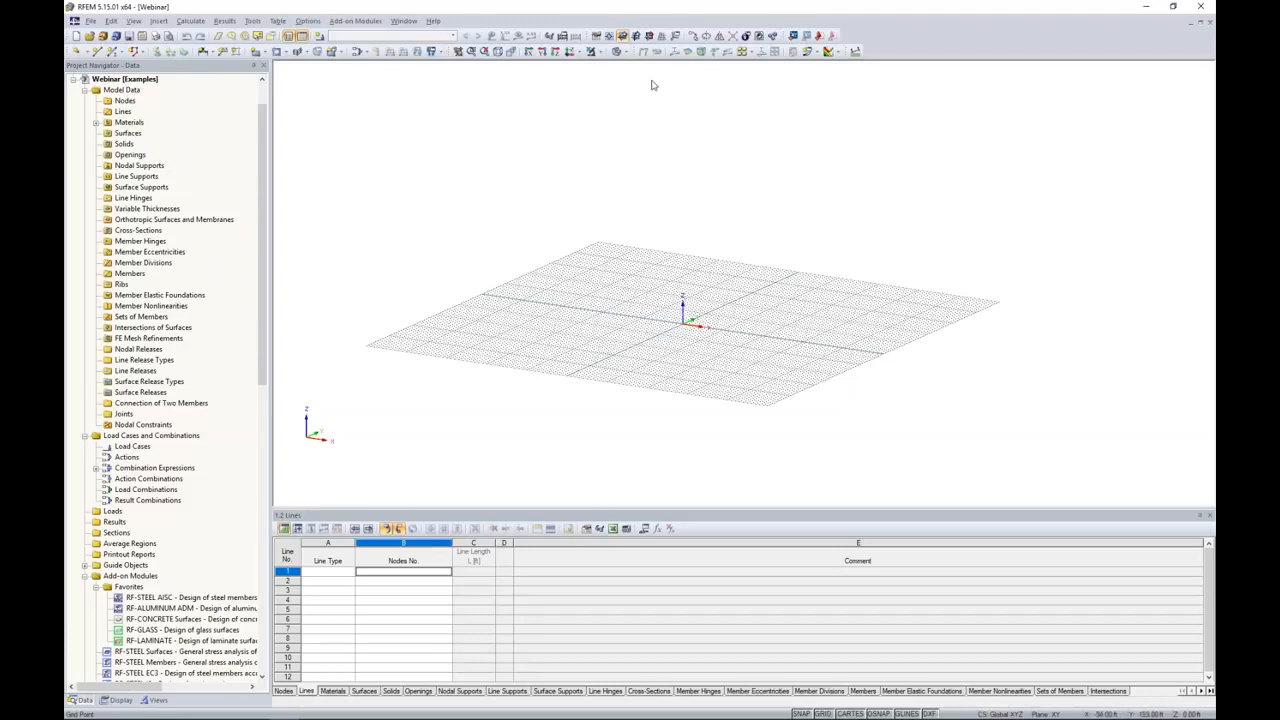
Step: Set the work plane to XZ for modeling the facade frame upright
left_click(649, 35)
middle_click_drag(565, 358, 856, 343, "ctrl")
scroll(685, 325, "up", 5)
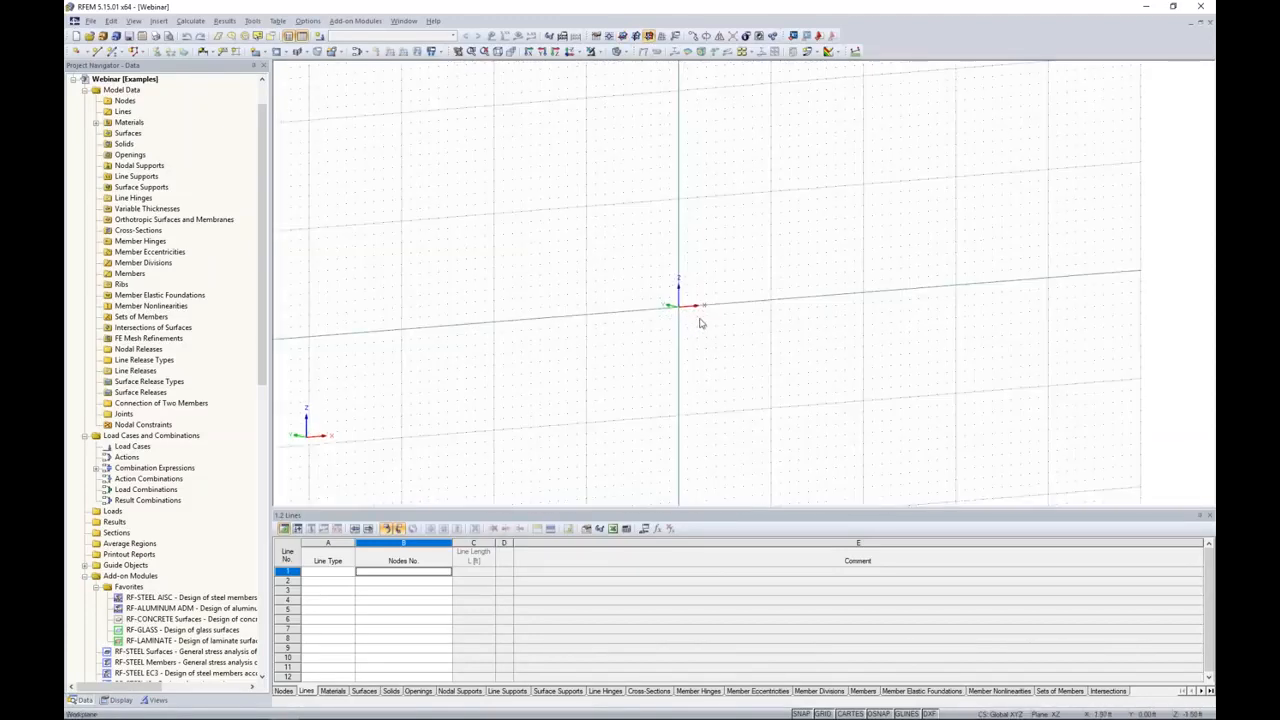
scroll(634, 346, "up", 1)
middle_click_drag(634, 346, 596, 386)
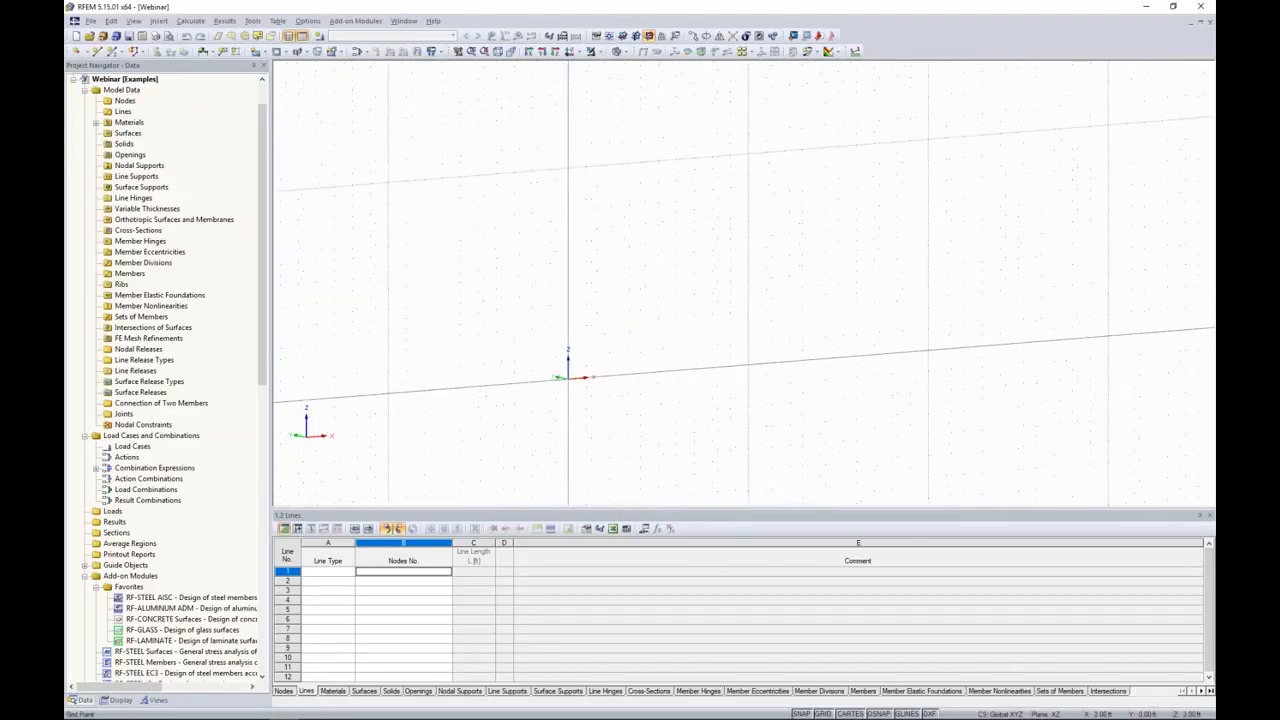
Step: Start a new single beam member and import its cross-section from the SHAPE-THIN file, overwriting the existing one
left_click(114, 52)
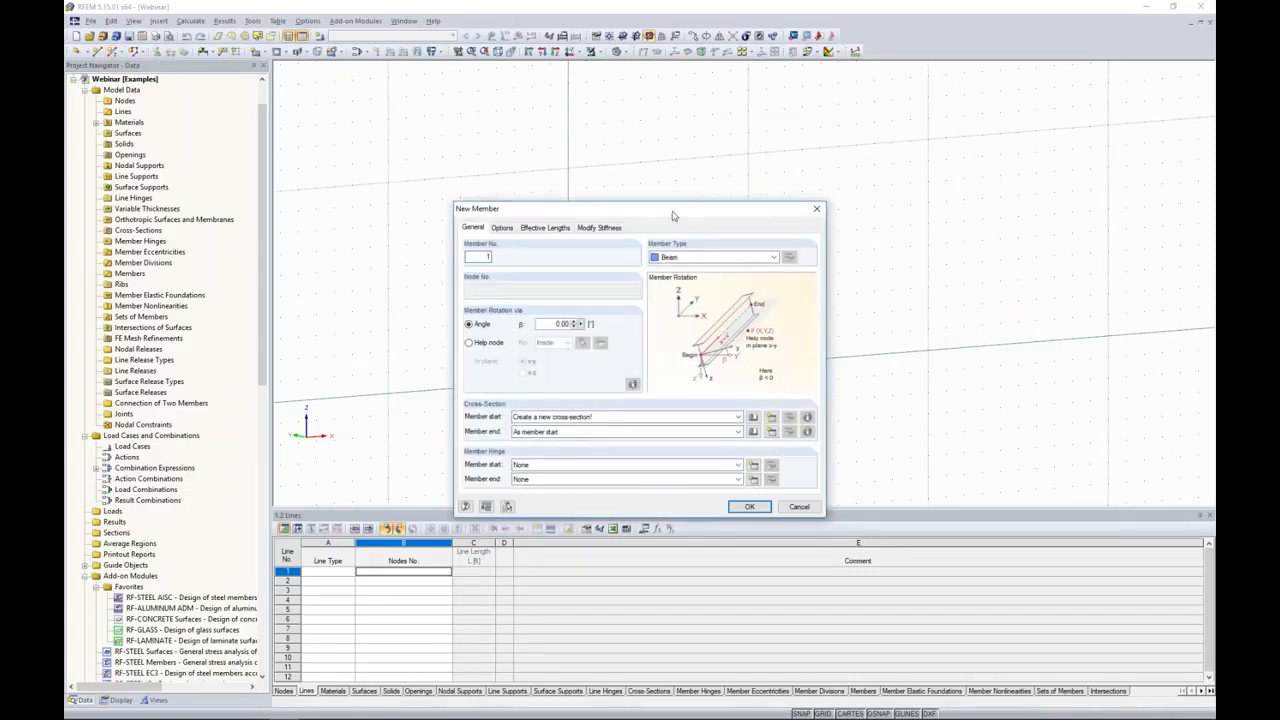
left_click_drag(684, 205, 697, 191)
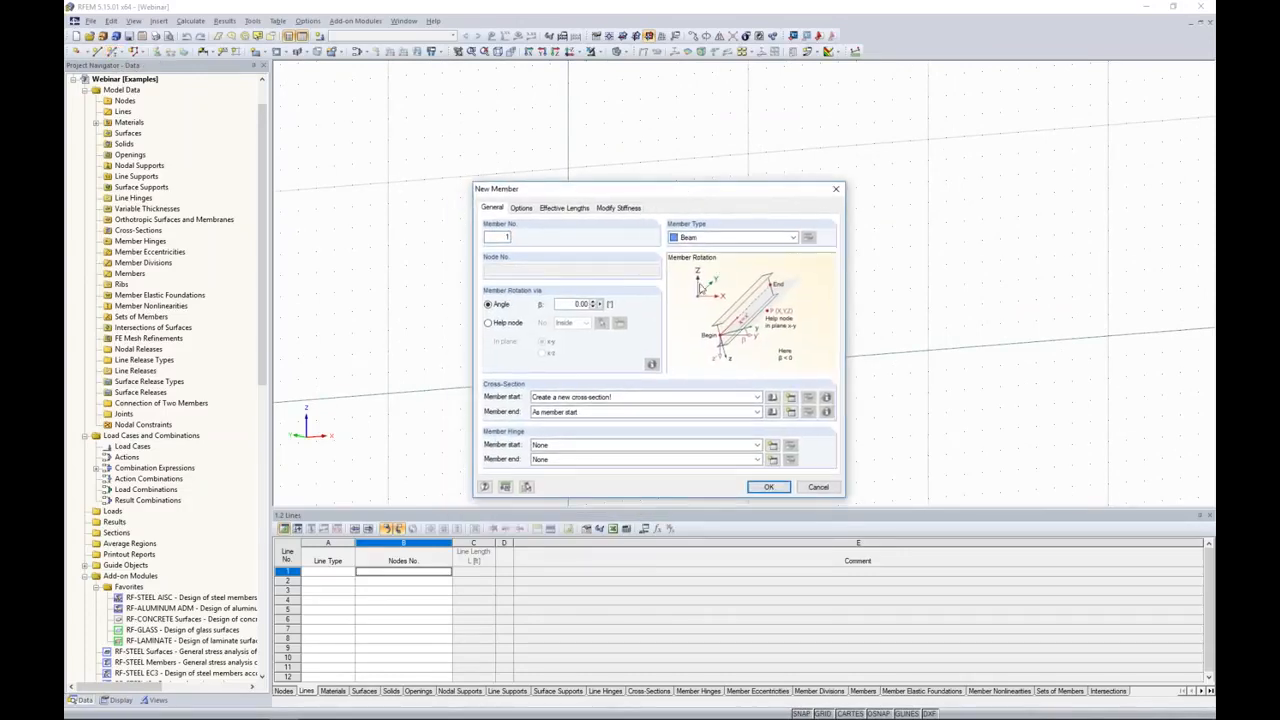
left_click(772, 398)
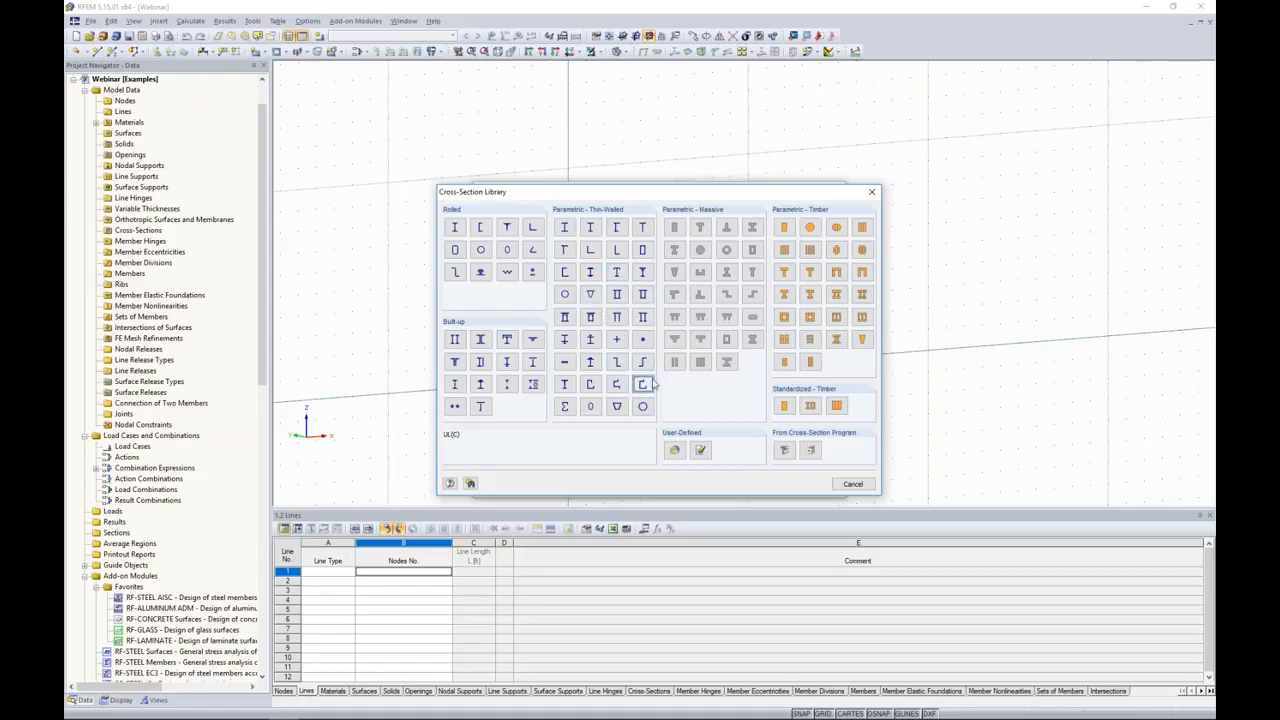
left_click(784, 451)
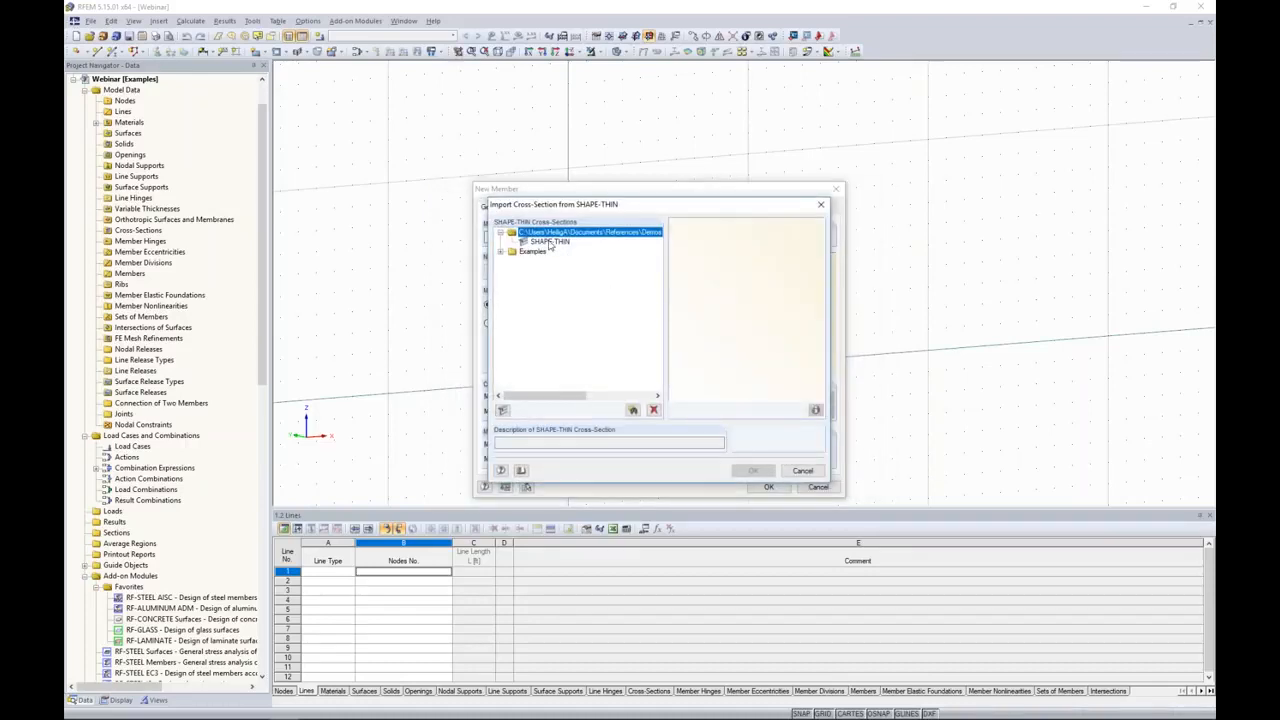
left_click(550, 242)
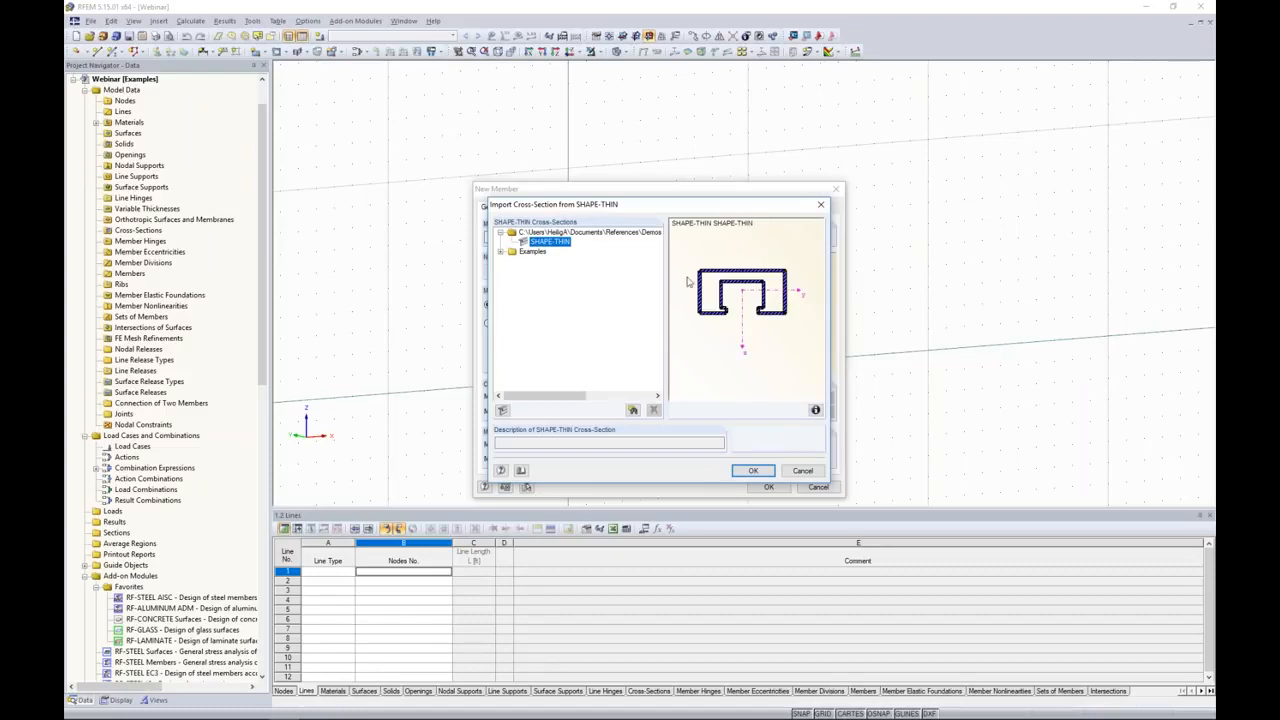
left_click(753, 470)
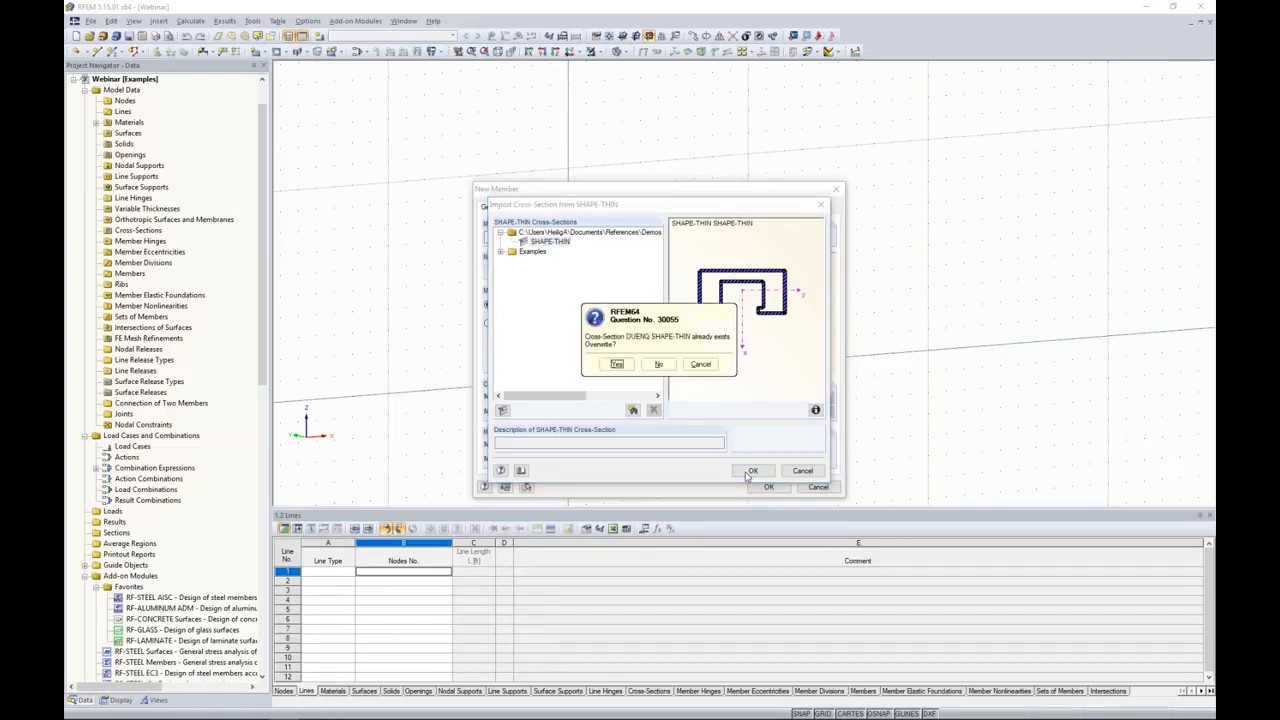
left_click(617, 364)
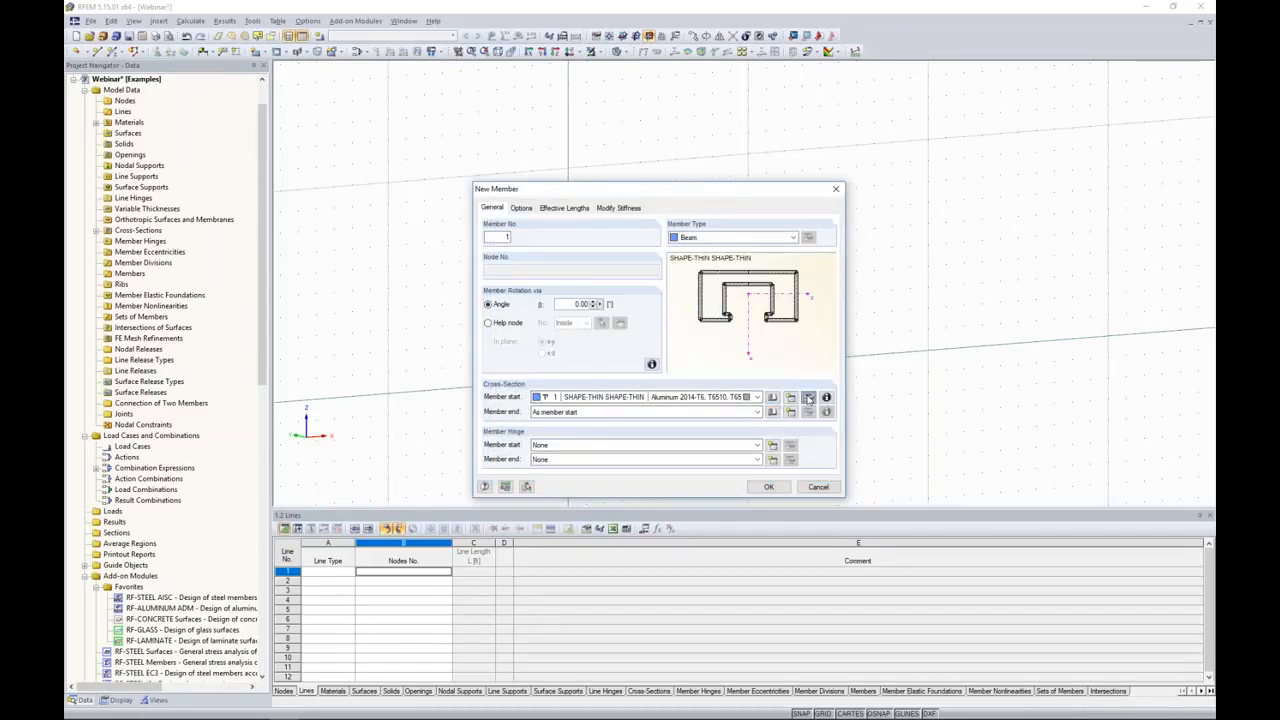
Step: Examine the imported cross-section's properties and its aluminum material's strength values in the material library
left_click(808, 397)
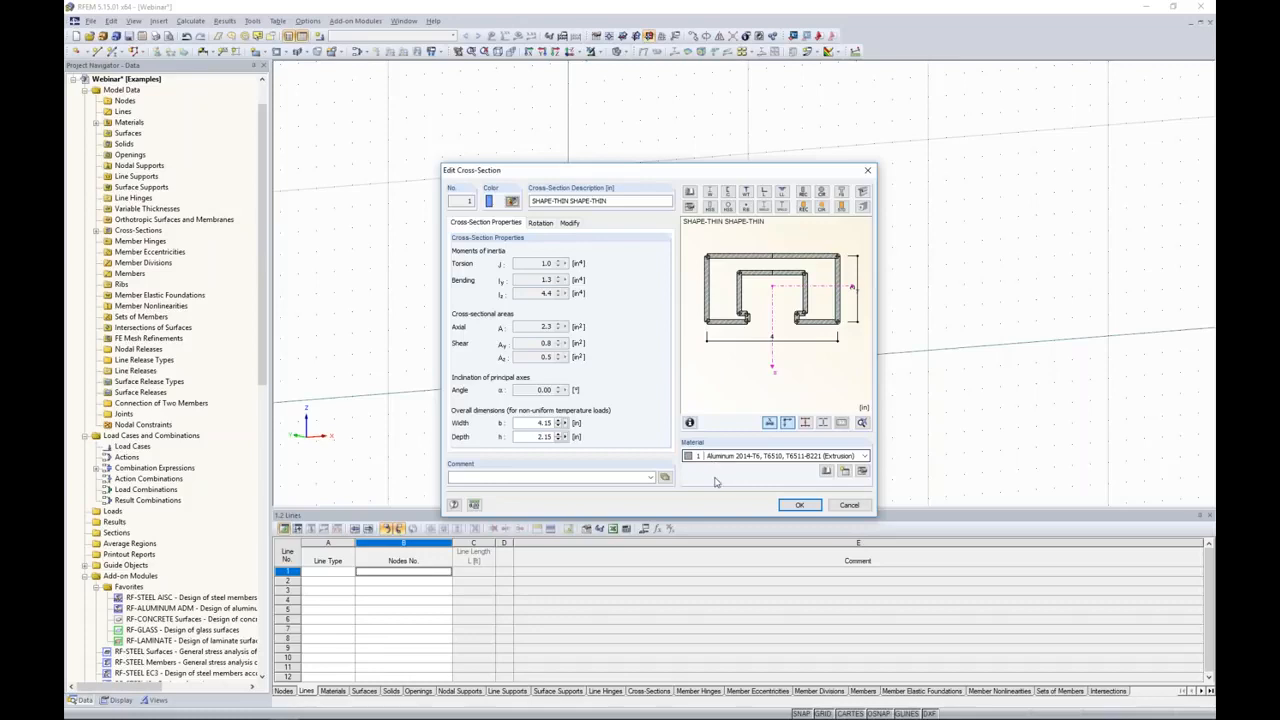
left_click(862, 470)
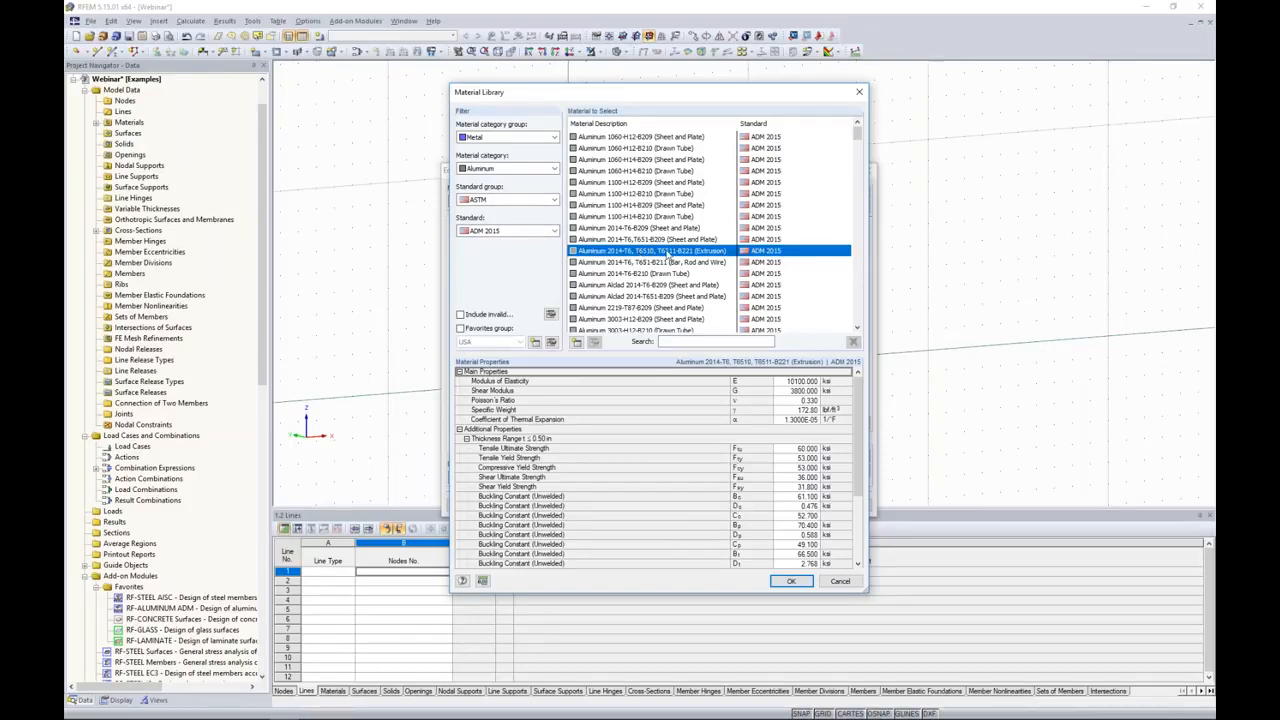
left_click(789, 582)
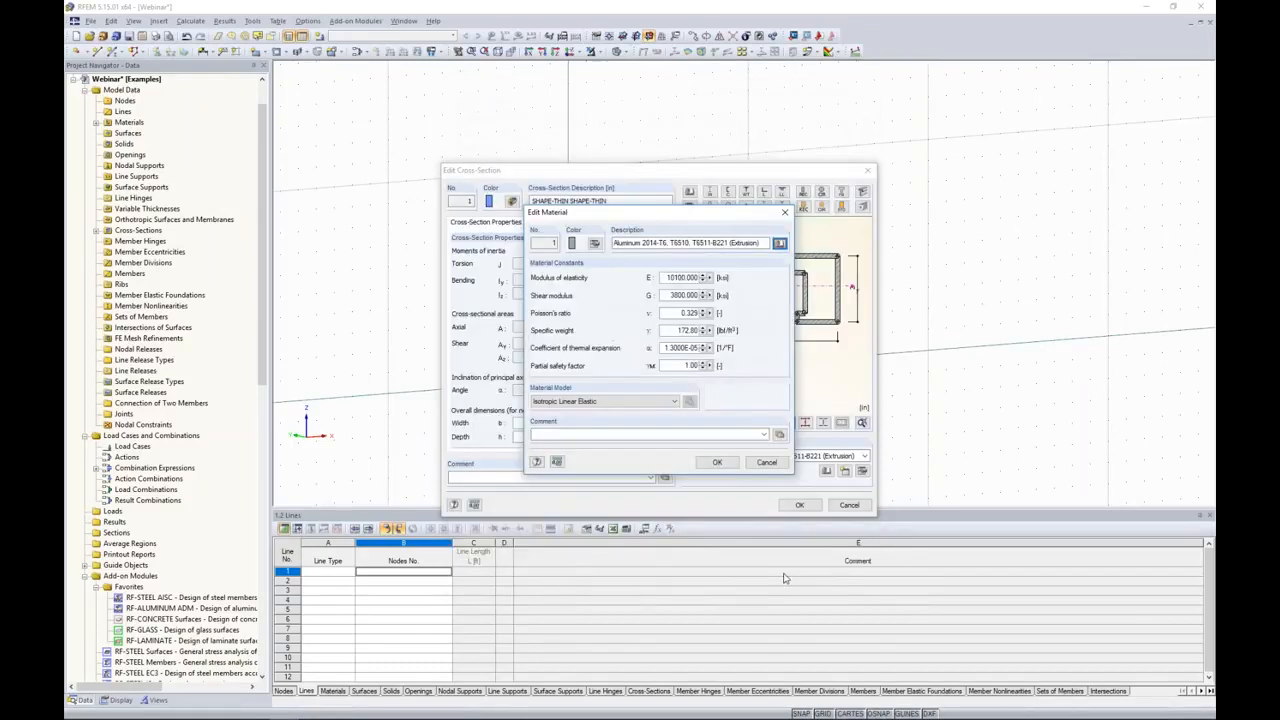
left_click(789, 507)
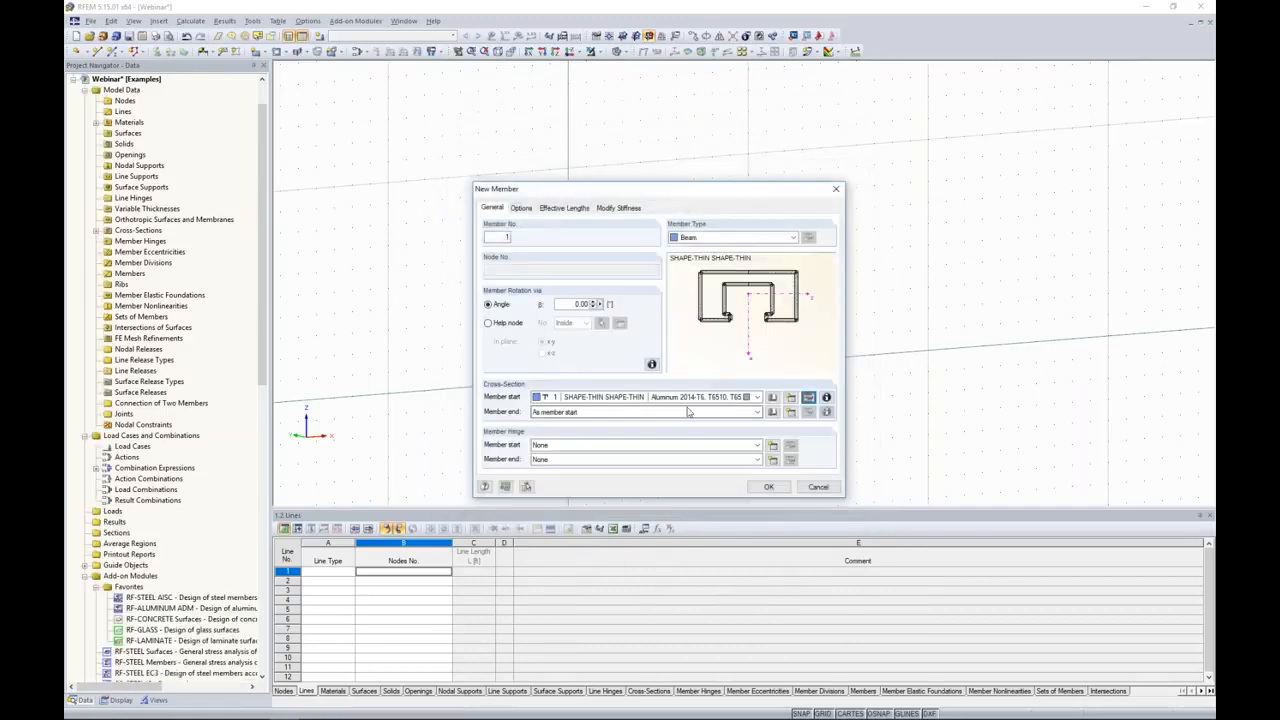
Step: Place two 10 ft vertical mullion members in the XZ plane, one at X 0 and one at X 3 ft
left_click(768, 486)
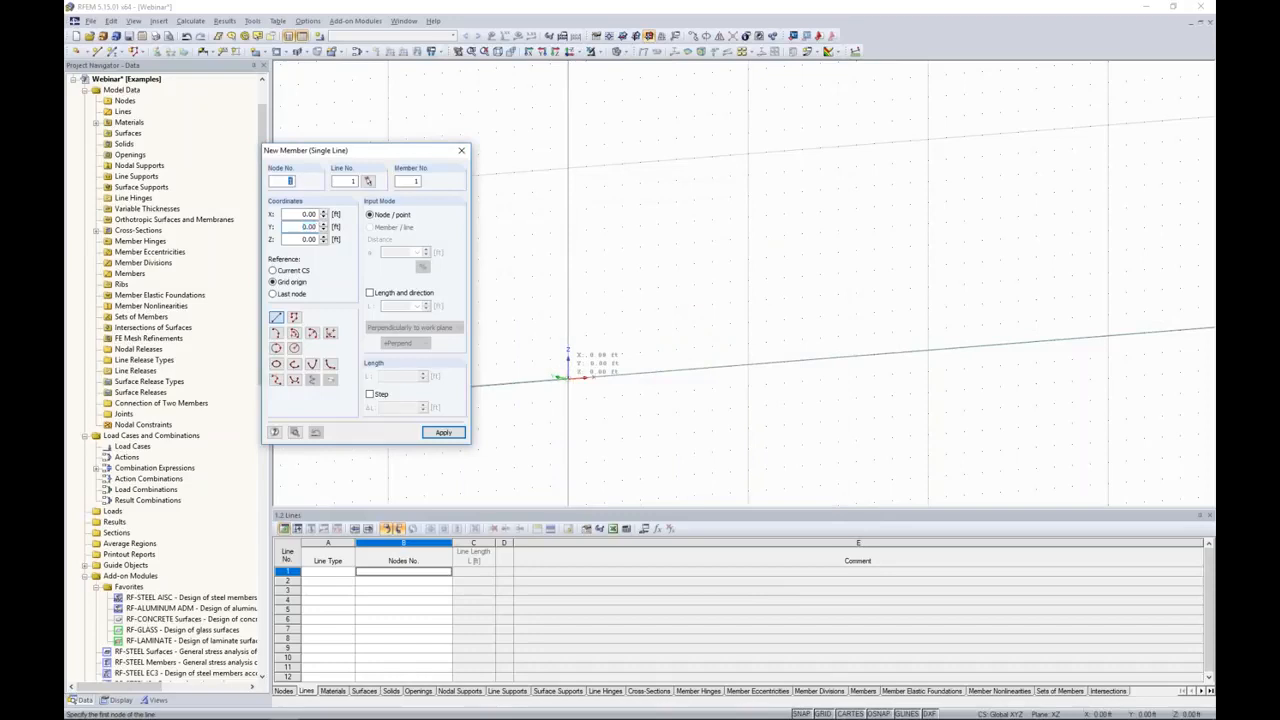
left_click(568, 167)
left_click(568, 377)
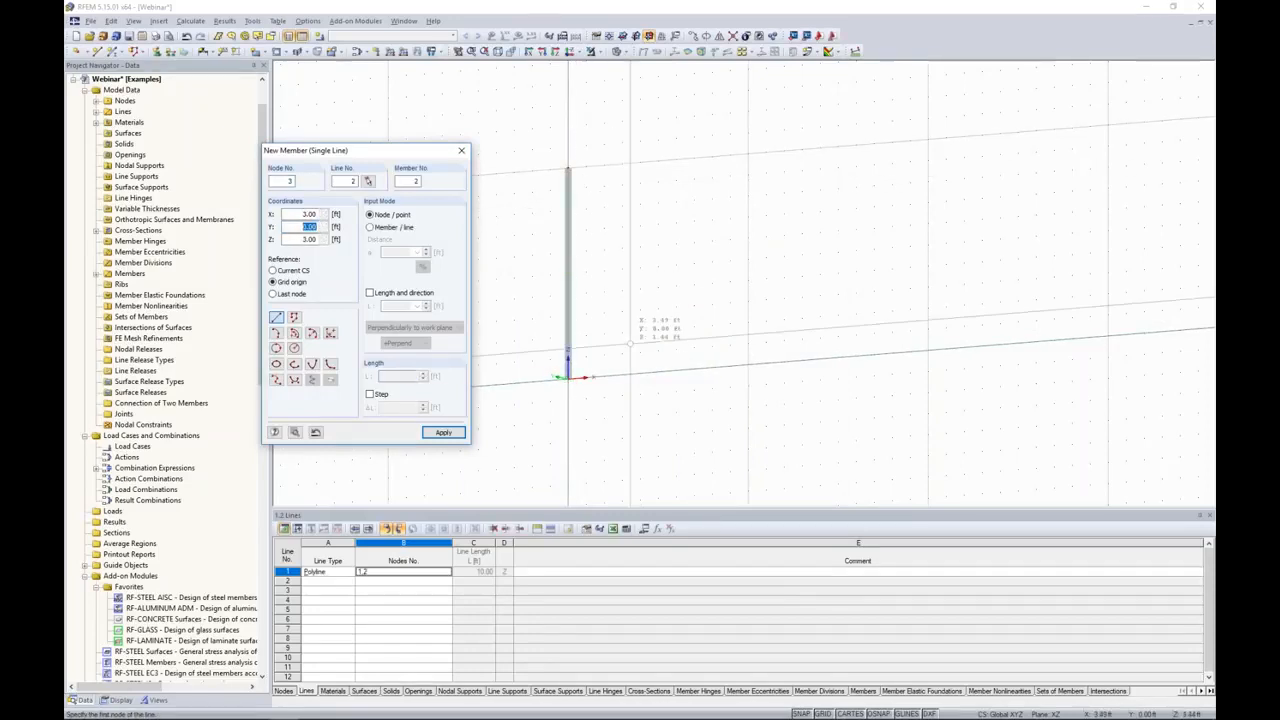
left_click(622, 373)
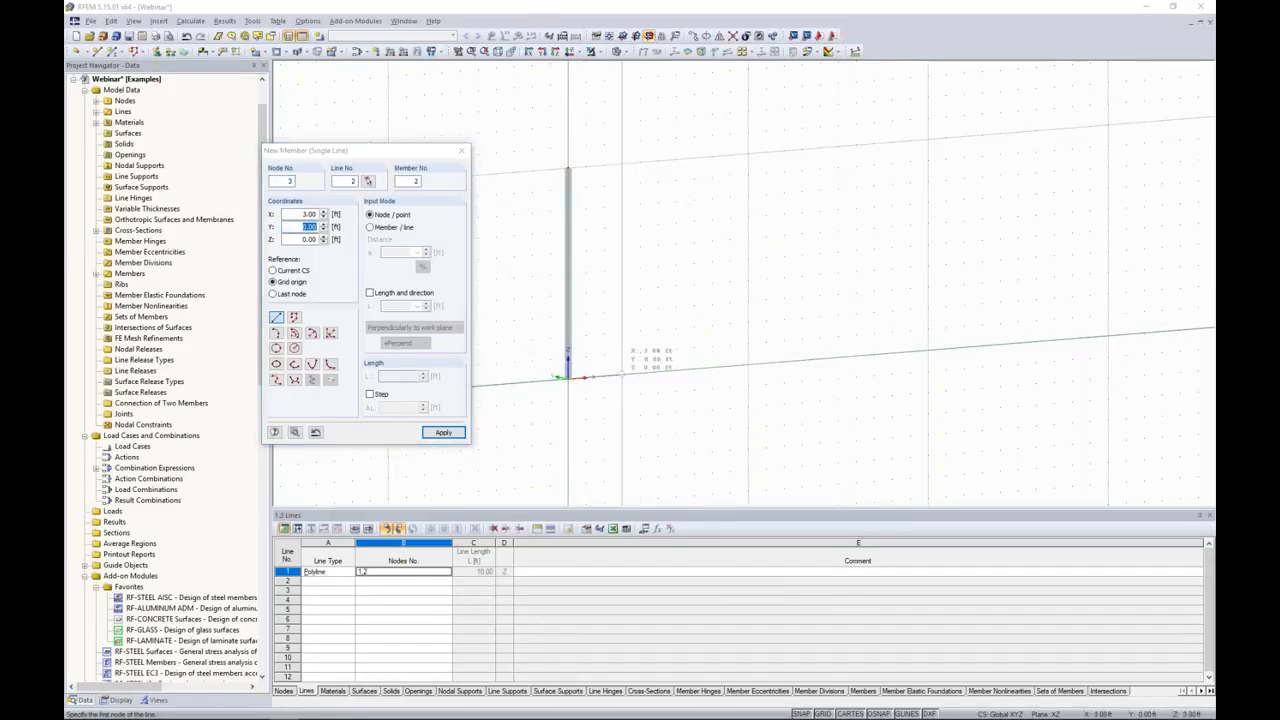
left_click(622, 165)
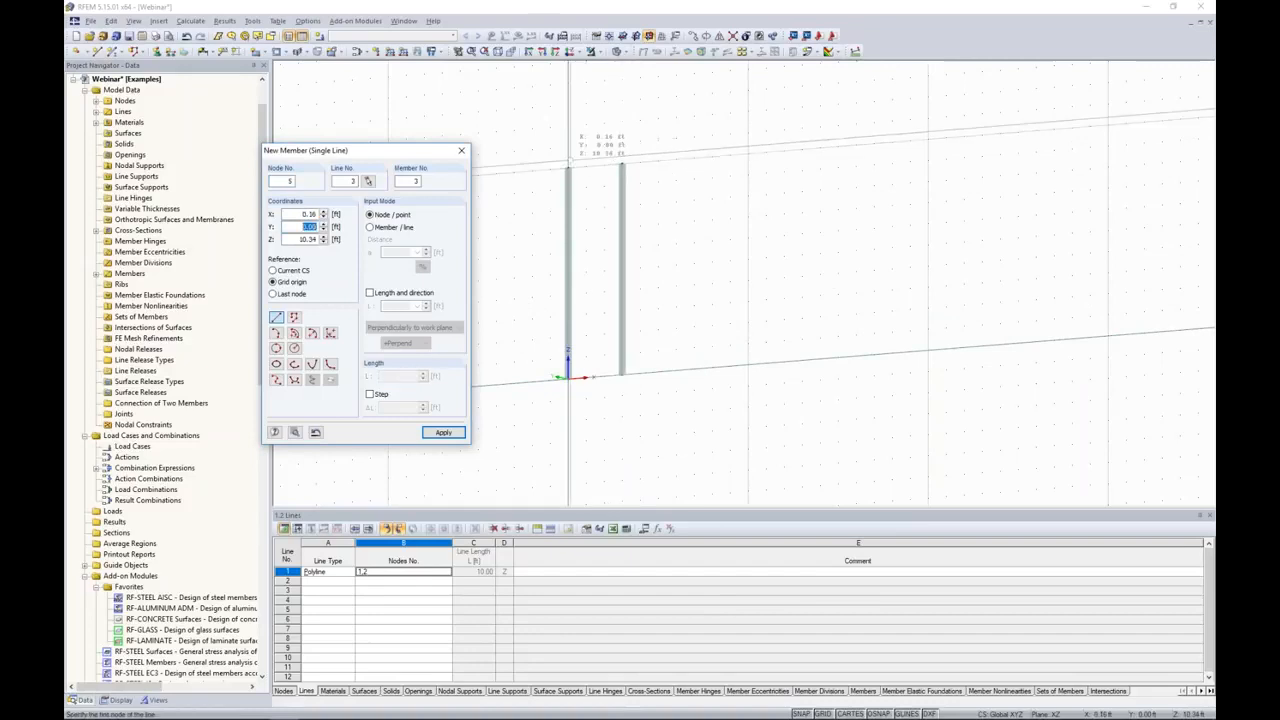
Step: Connect the mullions' top ends and bottom ends with 3 ft horizontal members to complete the rectangular frame
left_click(622, 164)
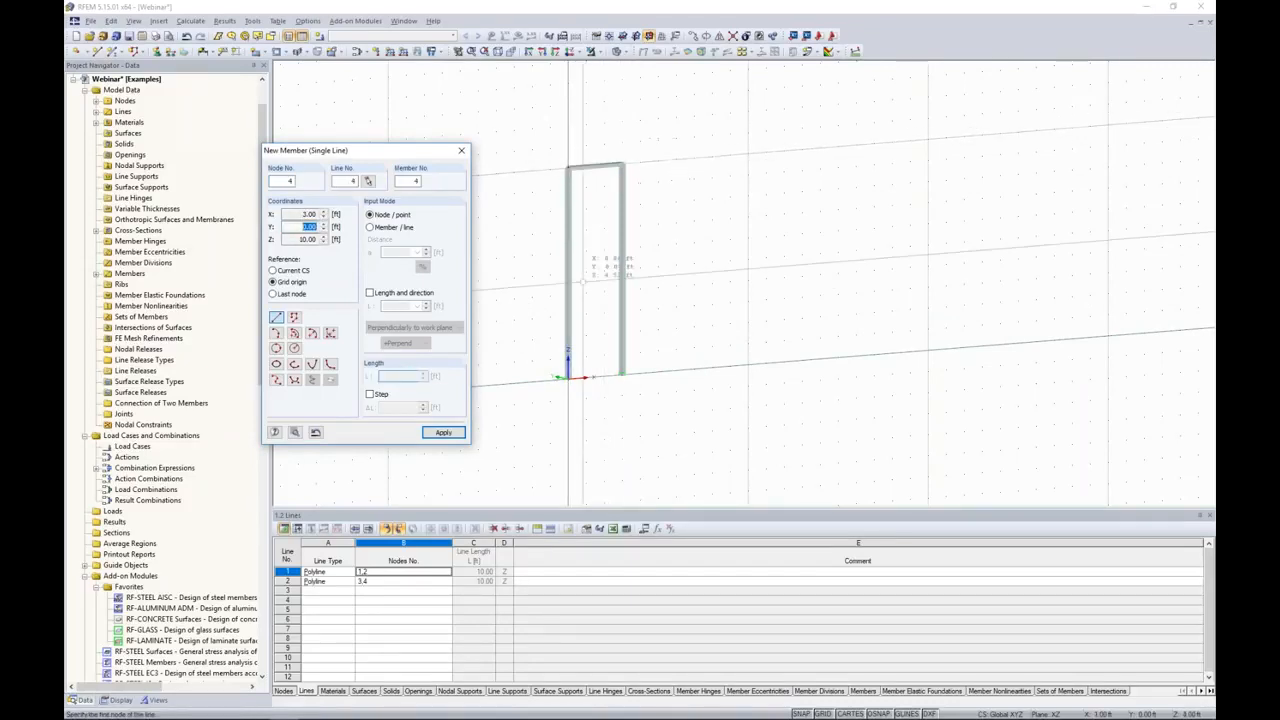
left_click(568, 377)
left_click(621, 376)
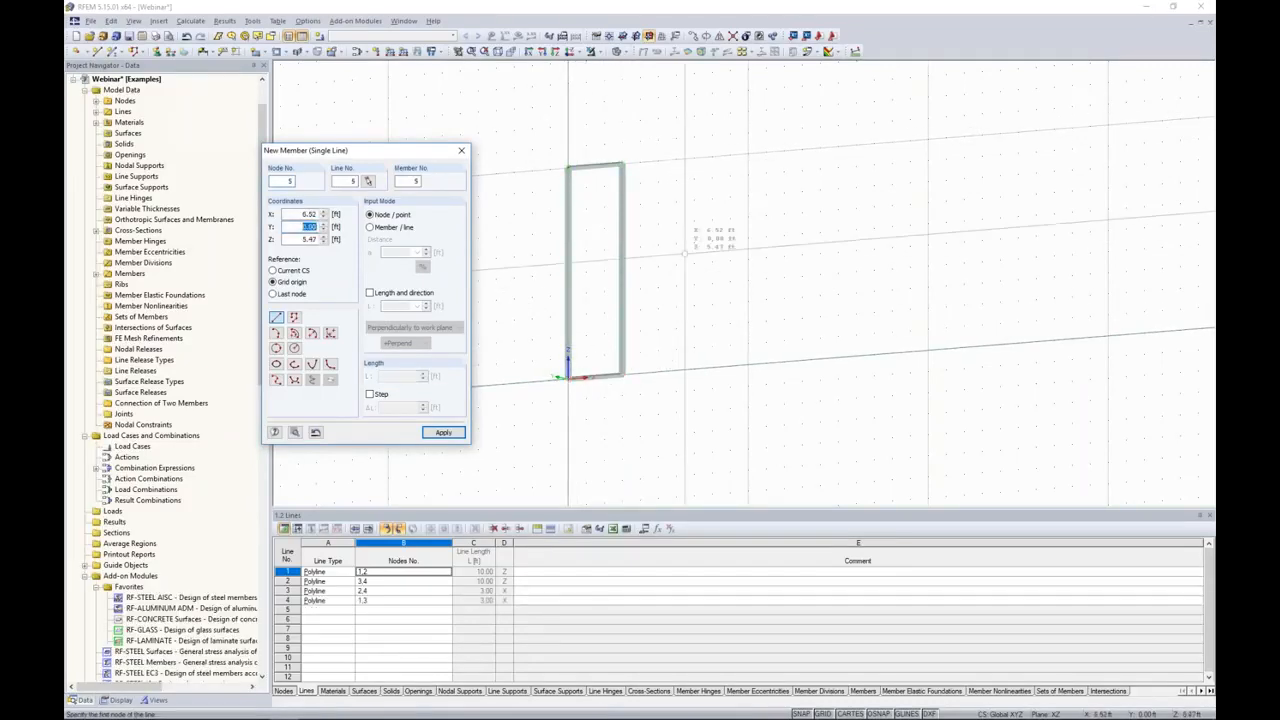
key("Escape")
Step: Create a rectangular surface with Glass stiffness that fills the frame between its opposite corner nodes
scroll(652, 357, "up", 3)
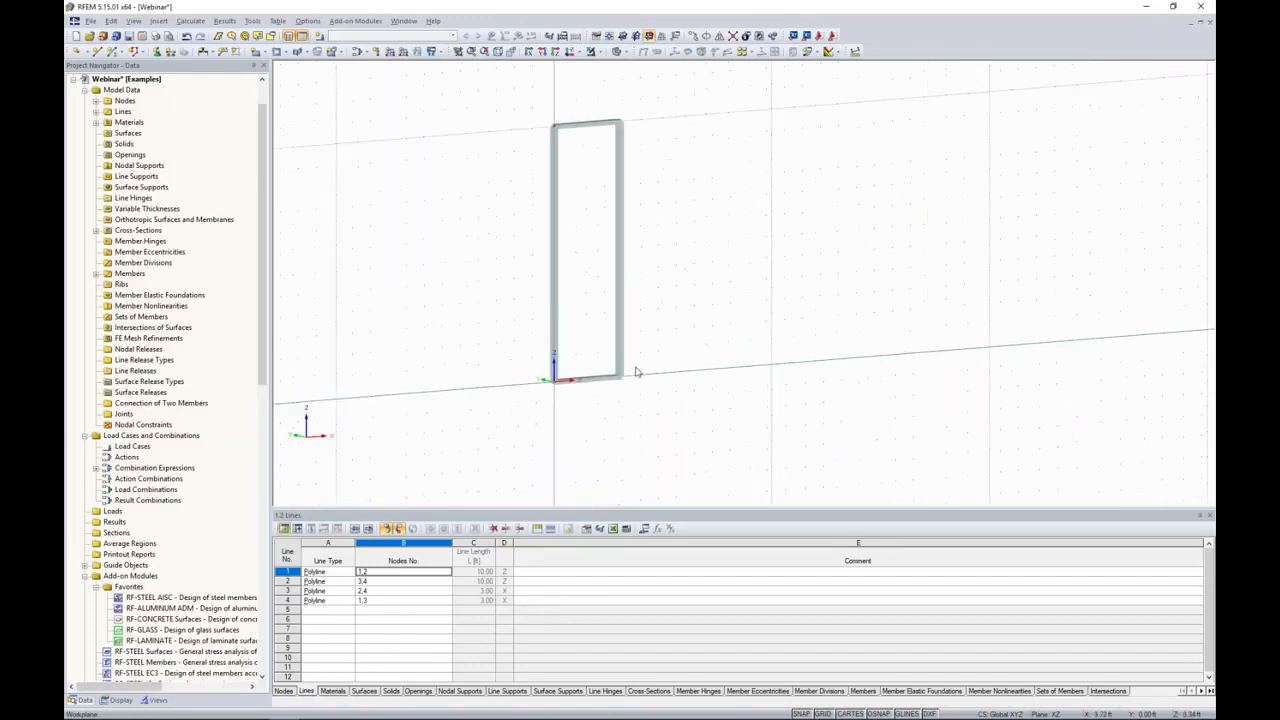
middle_click_drag(670, 254, 728, 326)
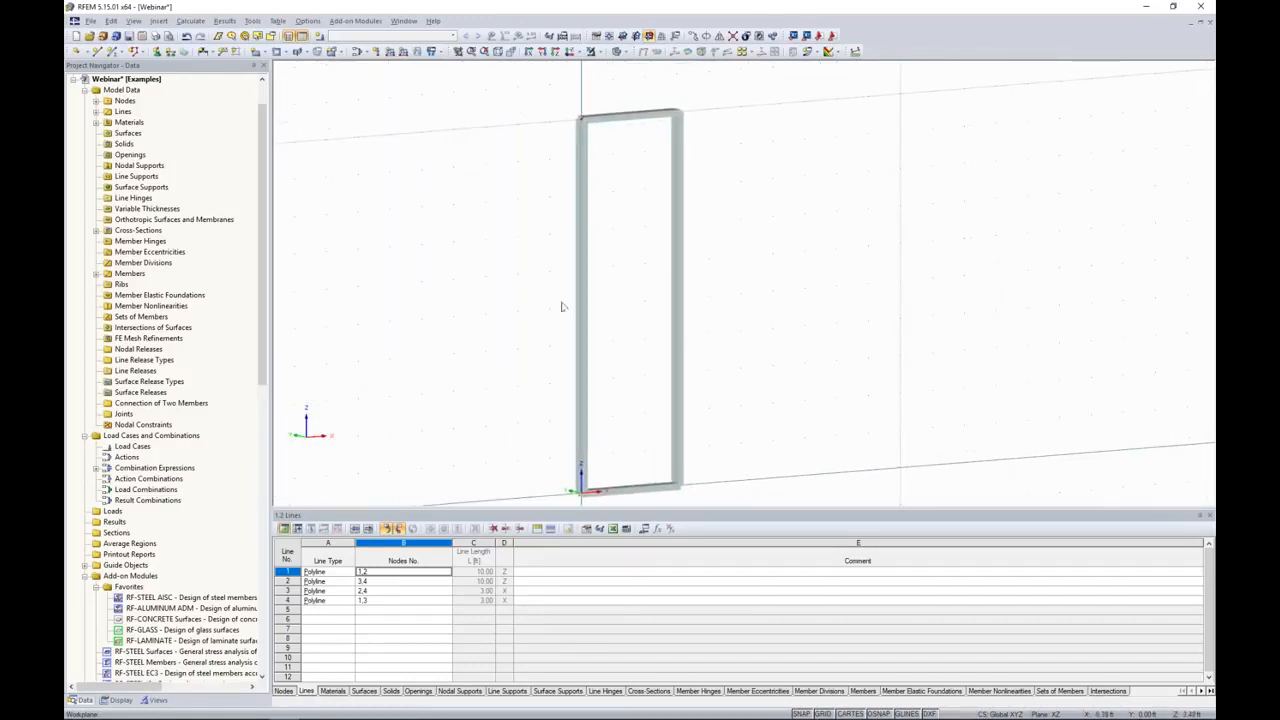
middle_click_drag(511, 303, 508, 276)
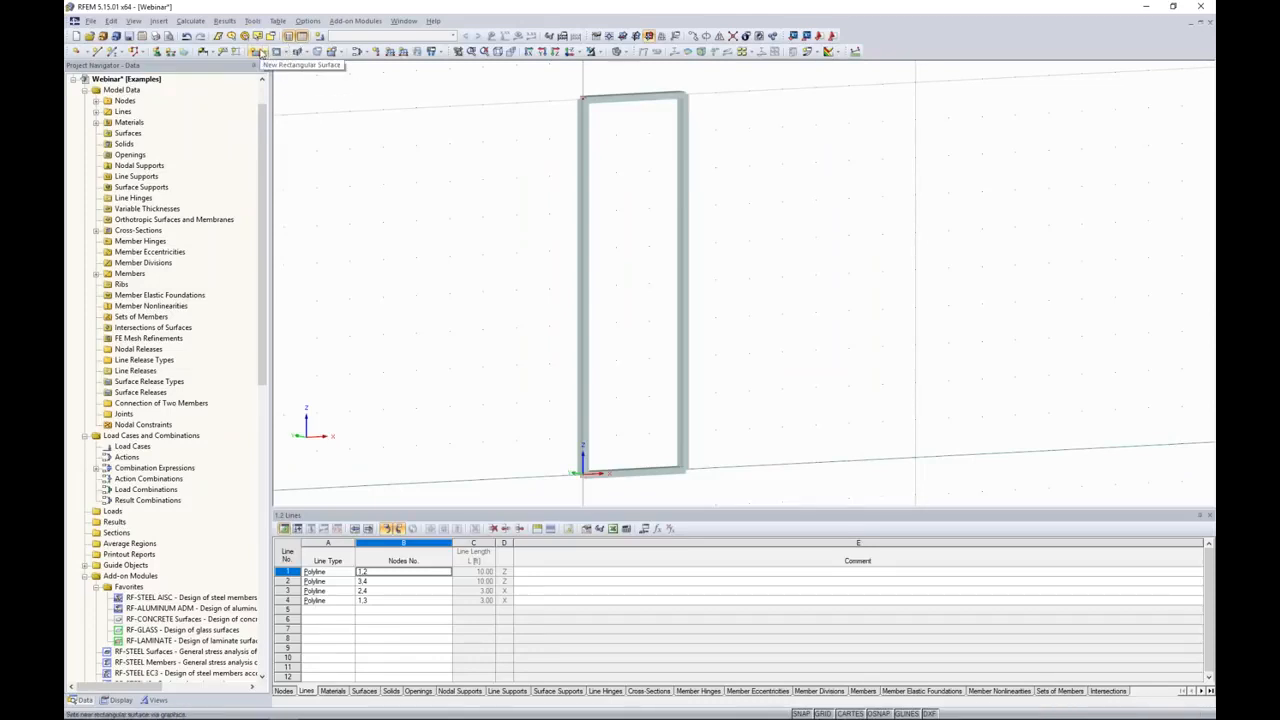
left_click(264, 54)
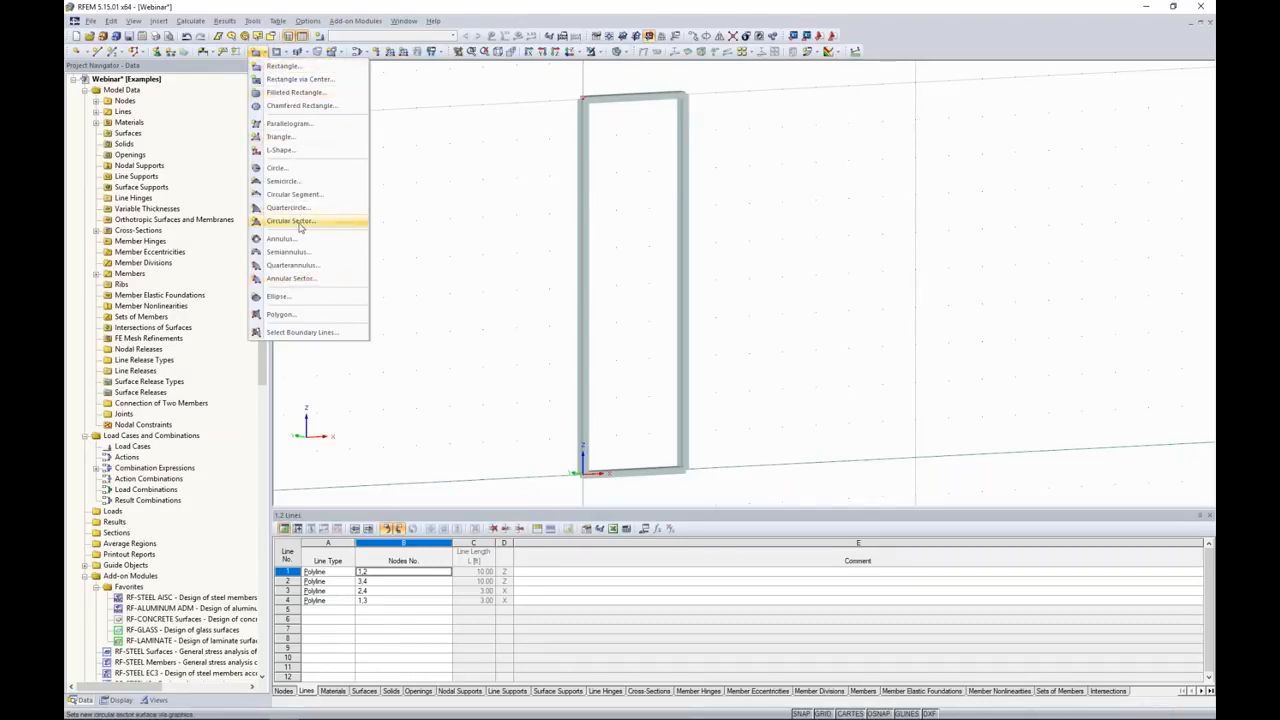
left_click(281, 68)
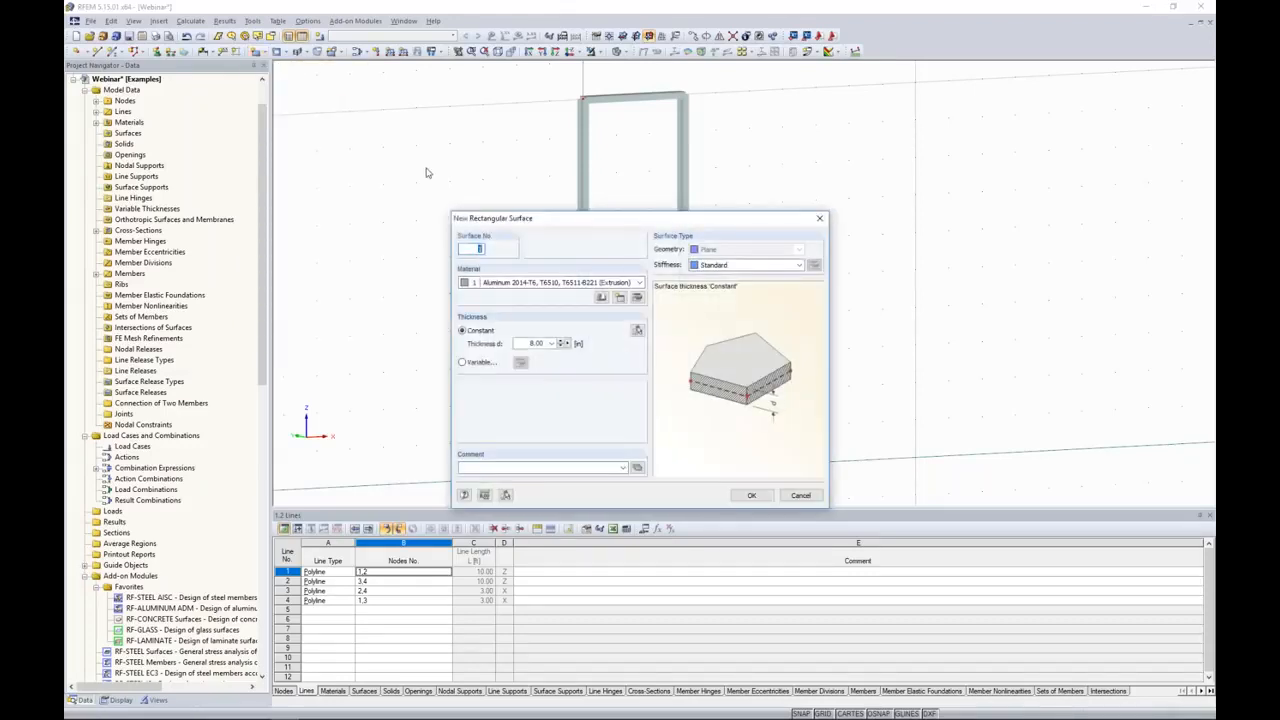
left_click(722, 266)
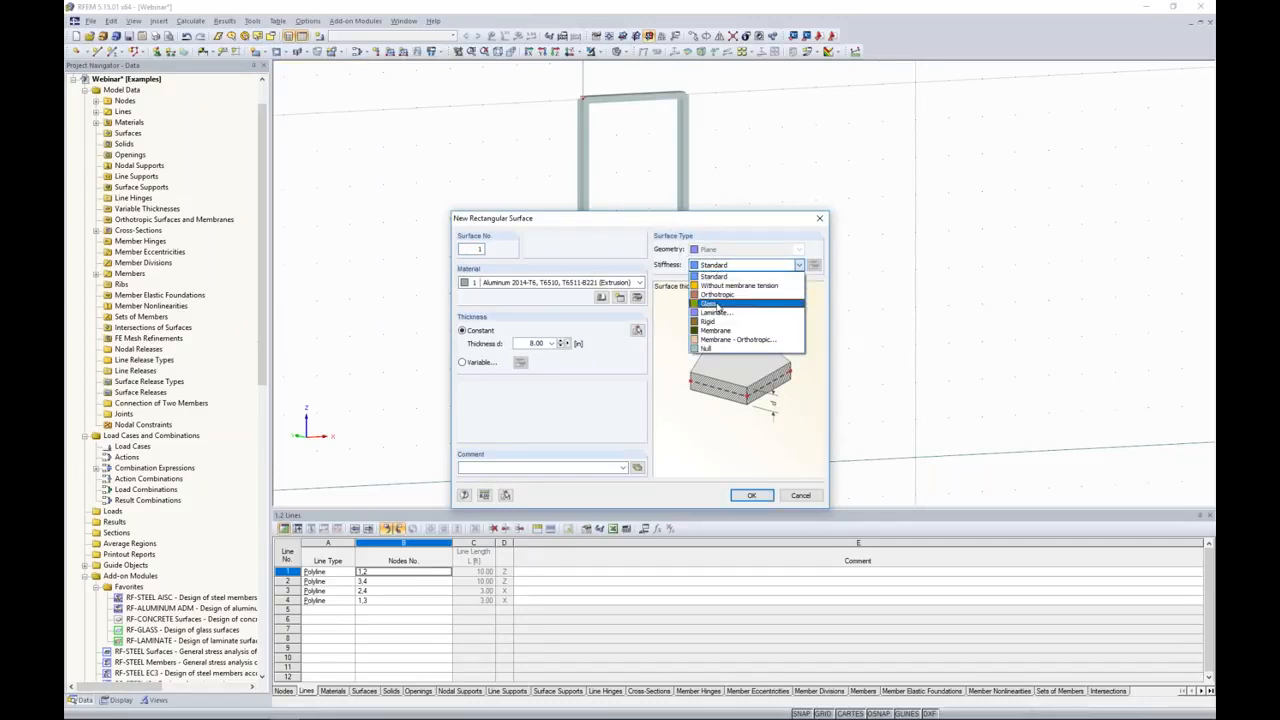
left_click(717, 304)
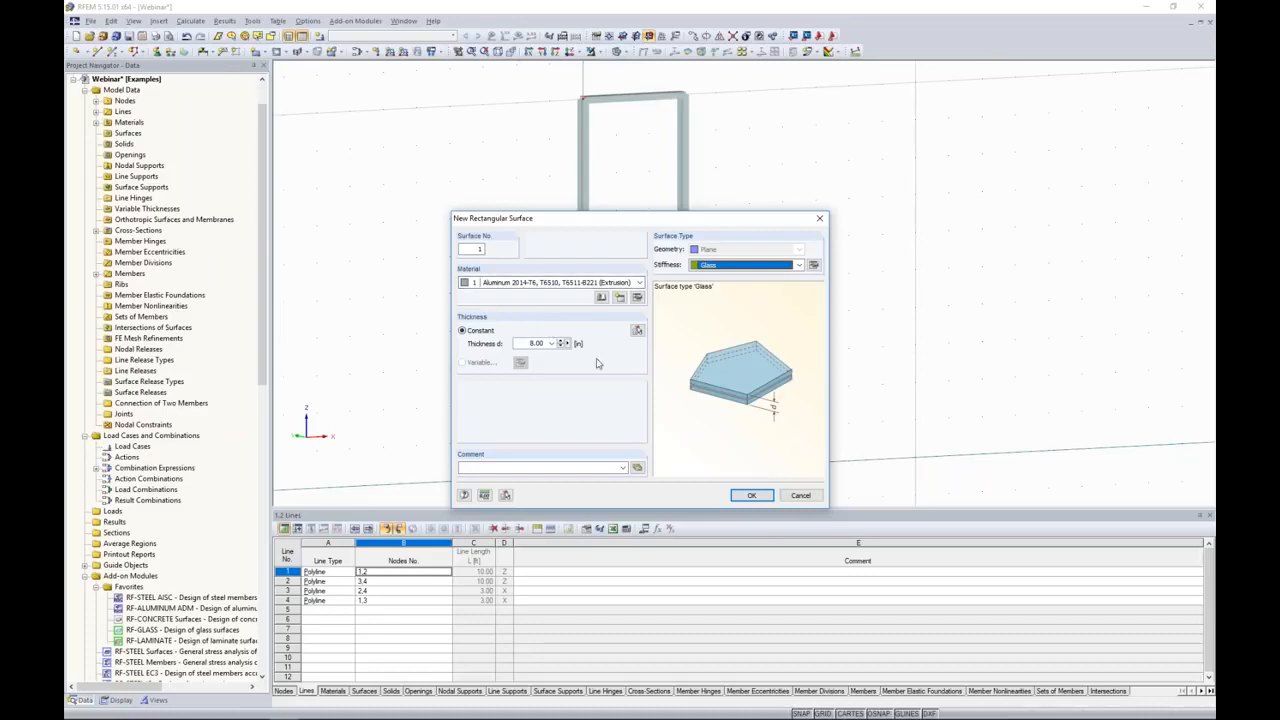
left_click(751, 496)
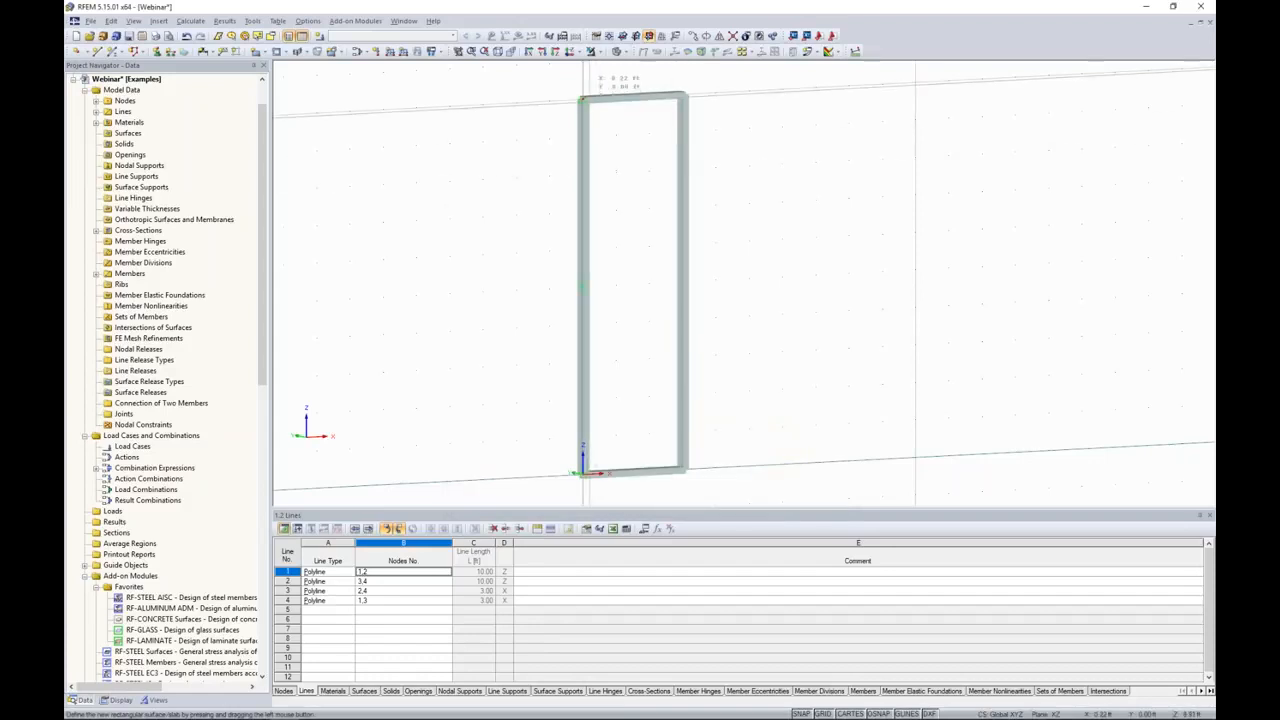
left_click_drag(583, 99, 685, 470)
key("Escape")
Step: Define a new line hinge for graphical assignment, releasing only rotation about the x-axis with a zero spring constant
mouse_move(767, 330)
middle_mouse_down("ctrl")
mouse_move(643, 308)
mouse_move(803, 326)
mouse_move(726, 333)
middle_mouse_up("ctrl")
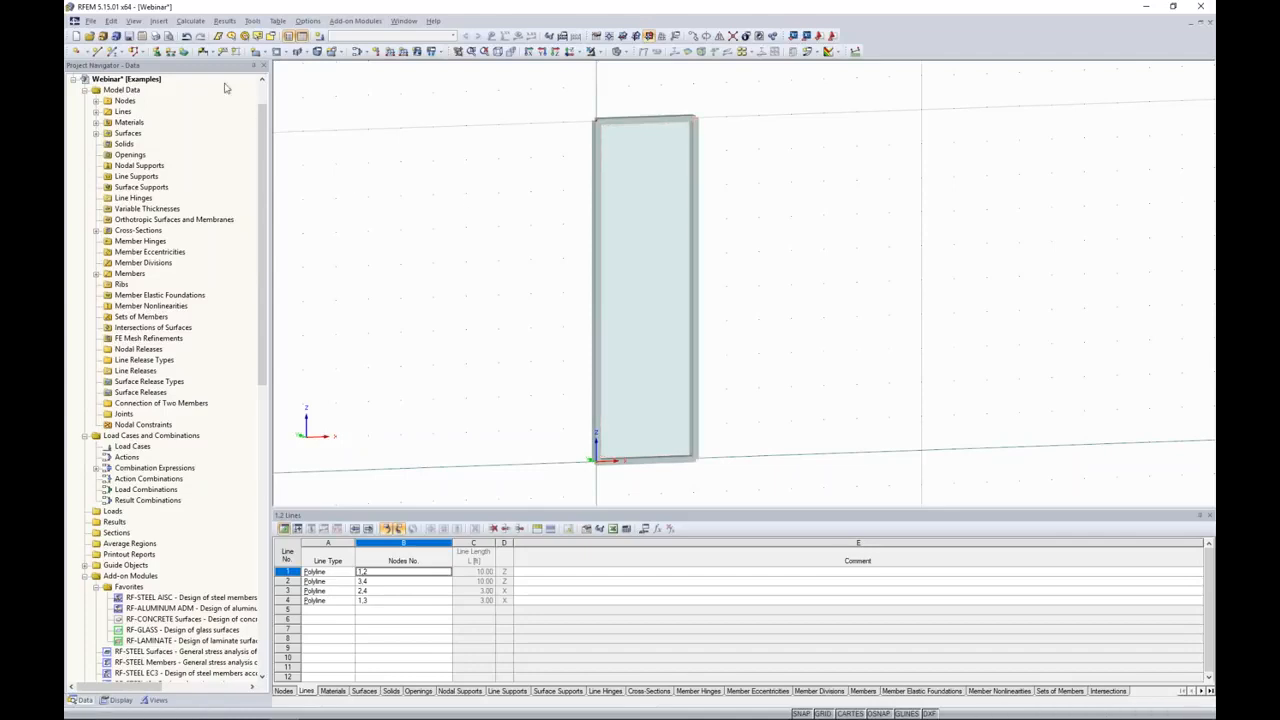
left_click(165, 22)
mouse_move(167, 37)
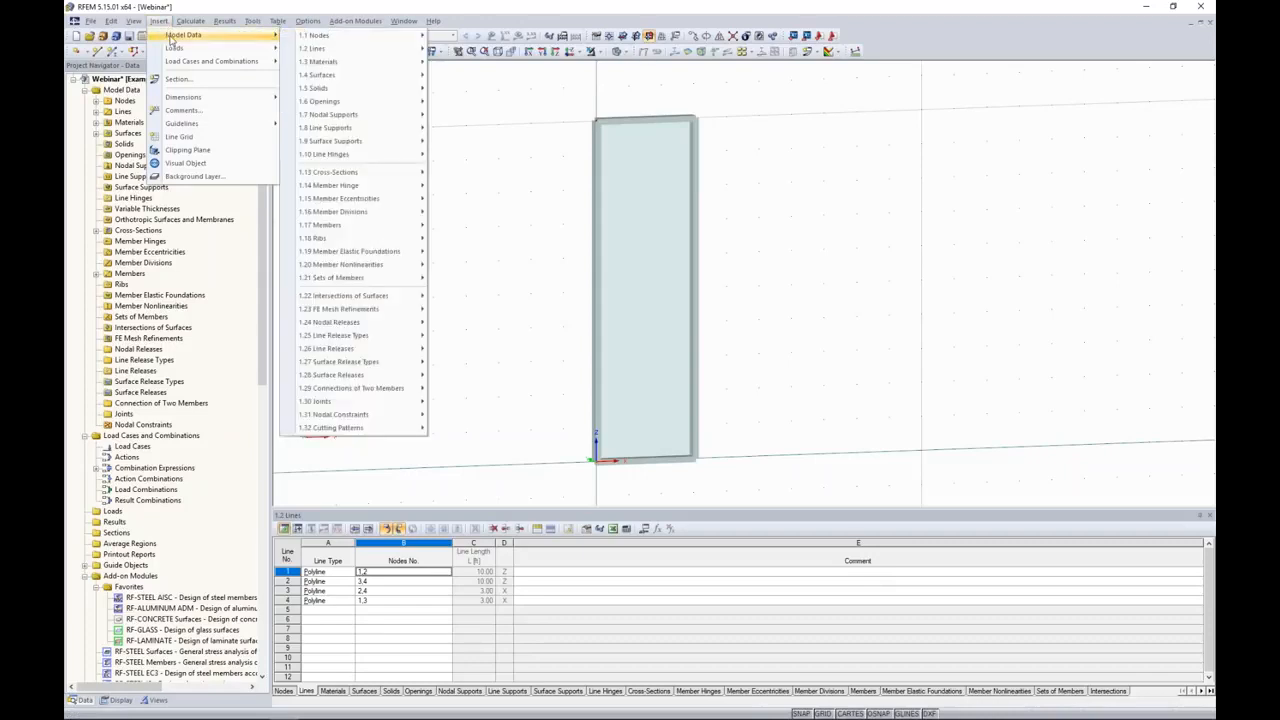
mouse_move(338, 157)
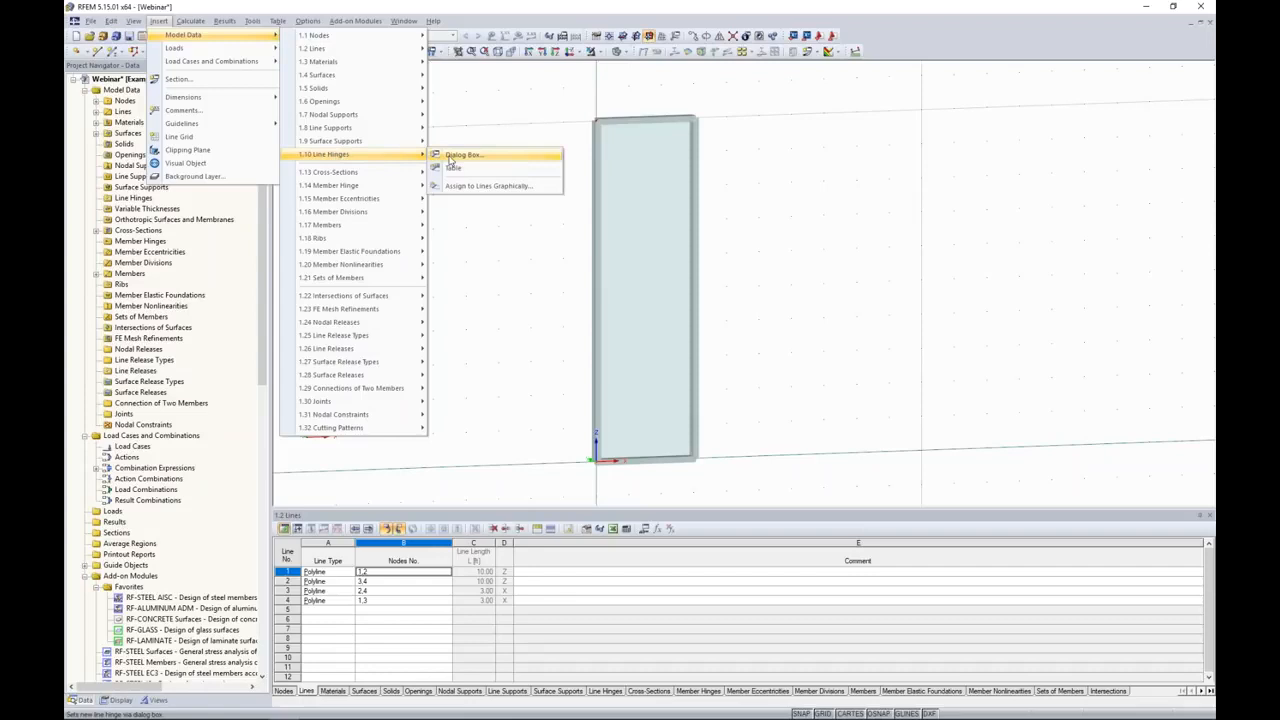
left_click(466, 188)
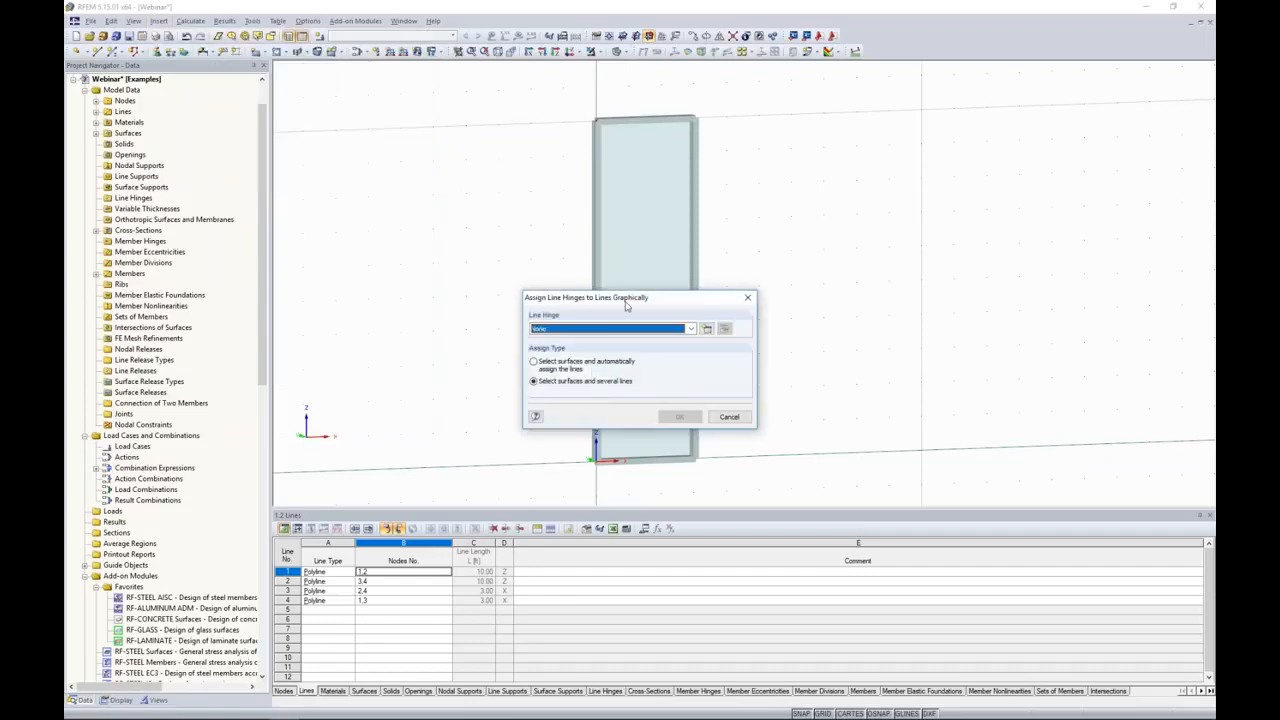
left_click_drag(626, 298, 842, 211)
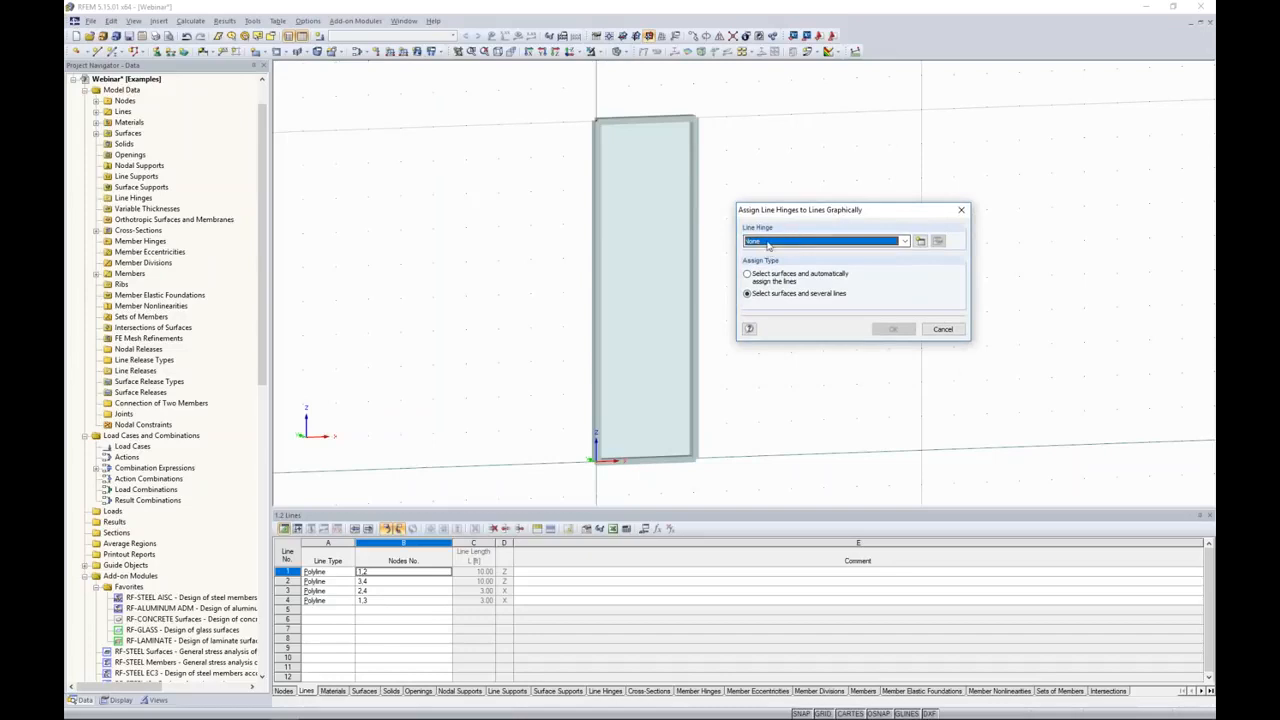
left_click(919, 242)
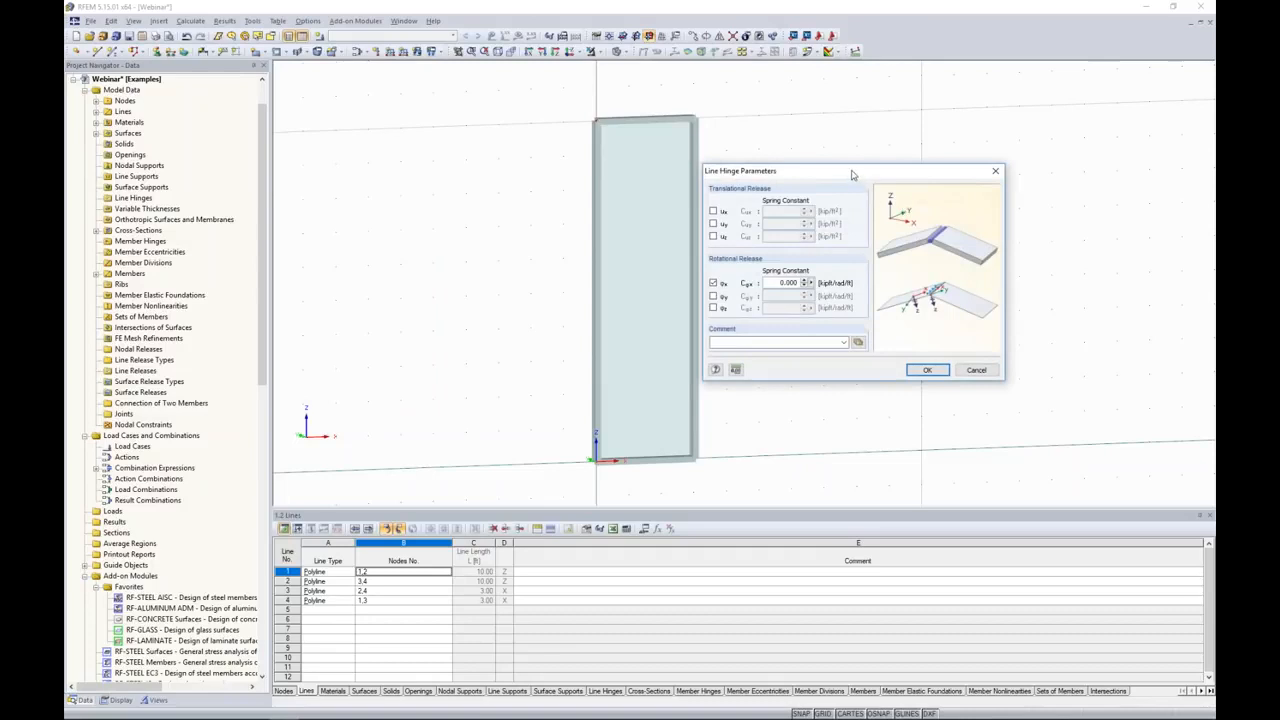
left_click_drag(852, 175, 868, 170)
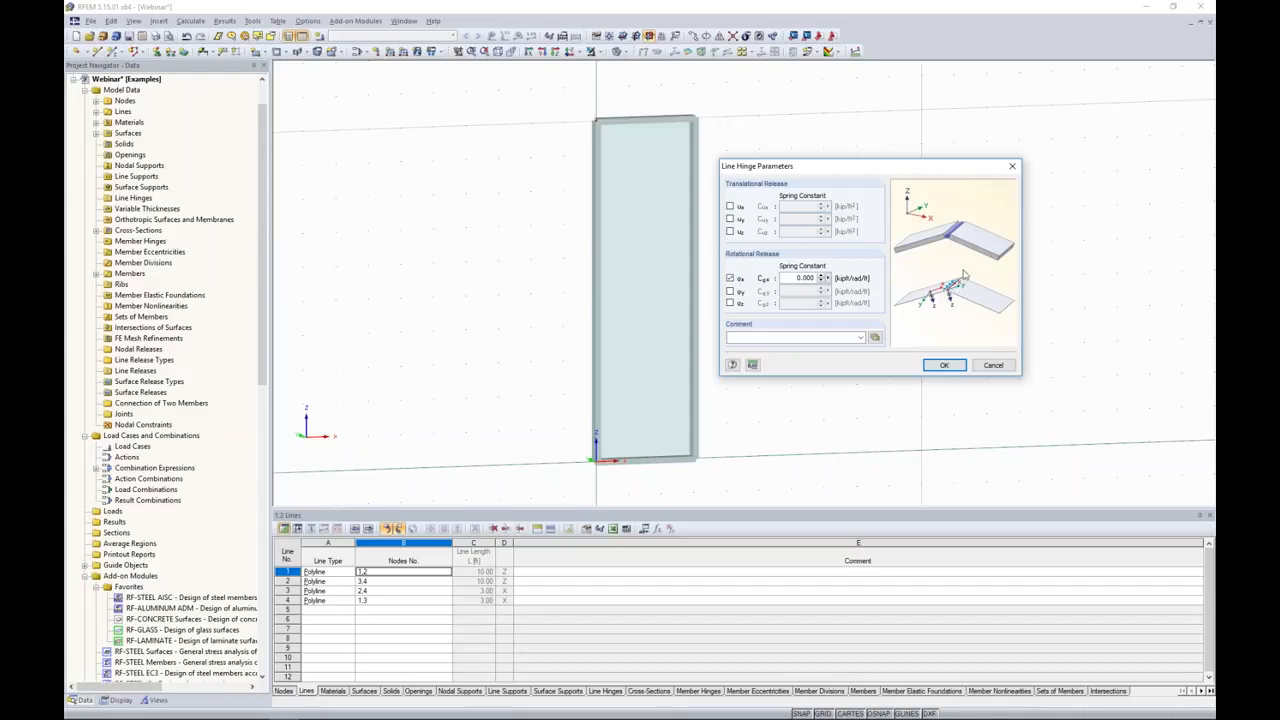
left_click(944, 365)
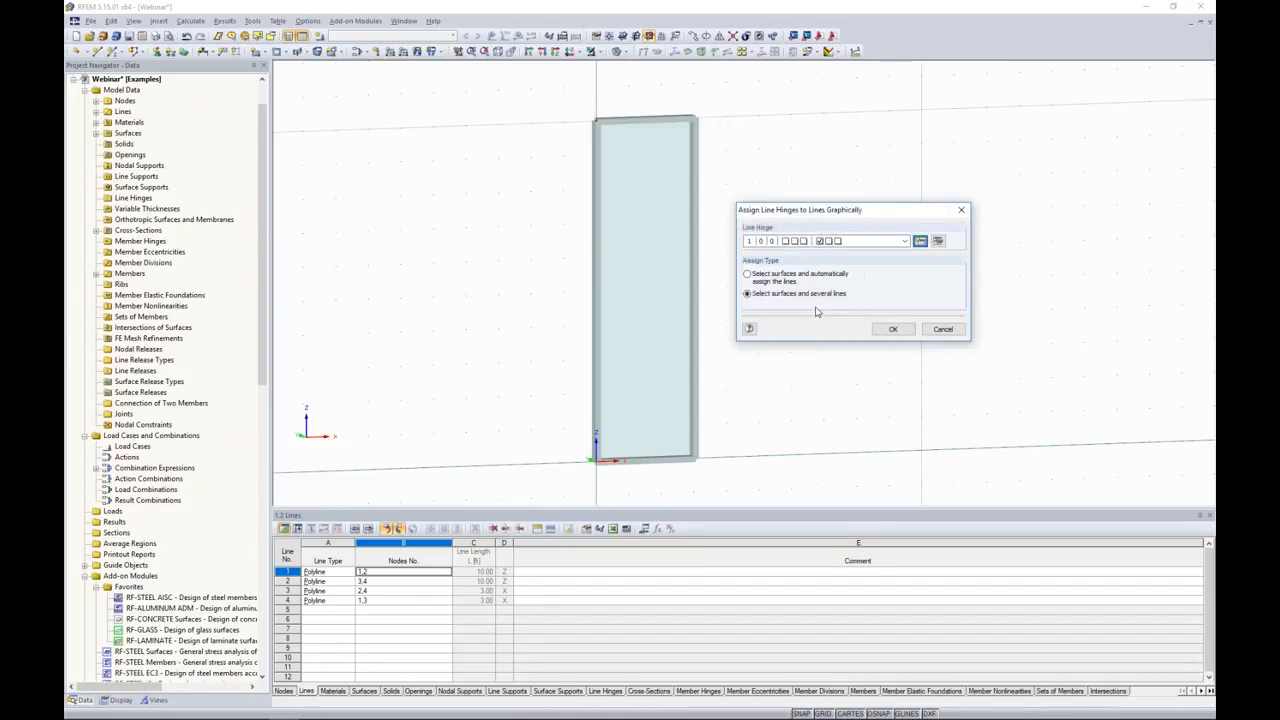
Step: Assign the line hinge to the glass surface along all four of its boundary lines
left_click(886, 331)
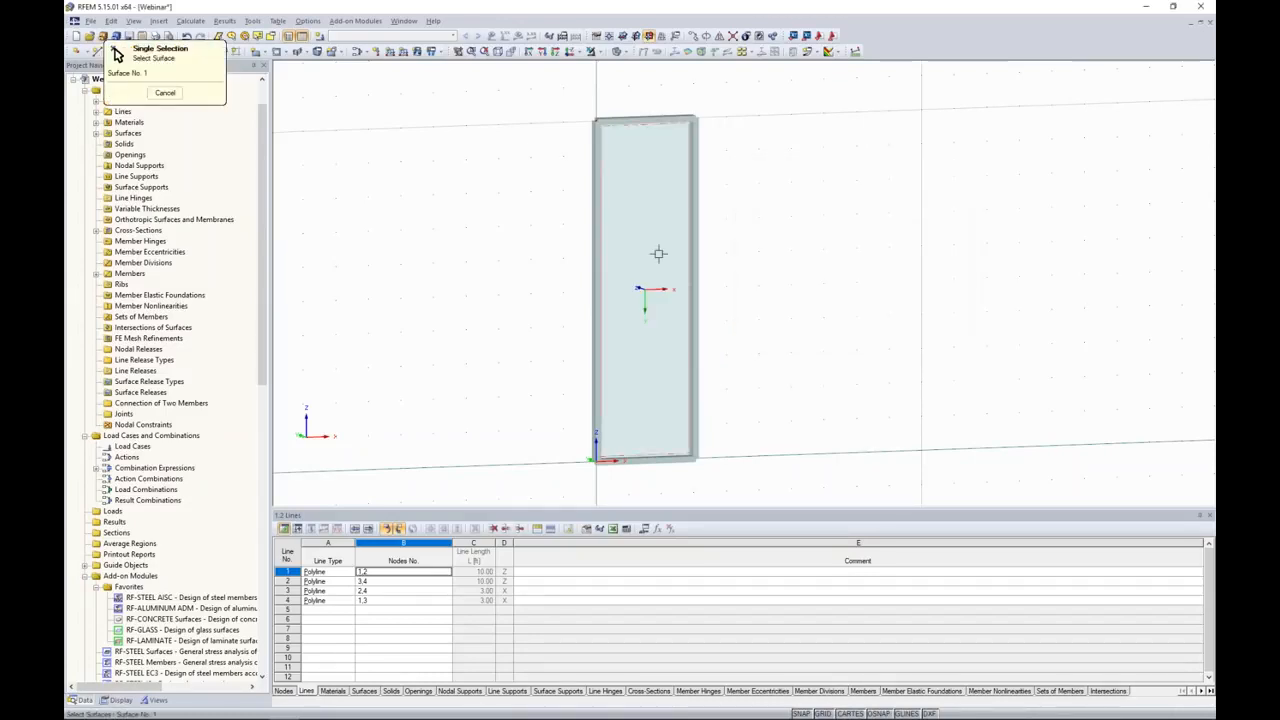
left_click(658, 254)
left_click(643, 120)
left_click(596, 149)
left_click(665, 457)
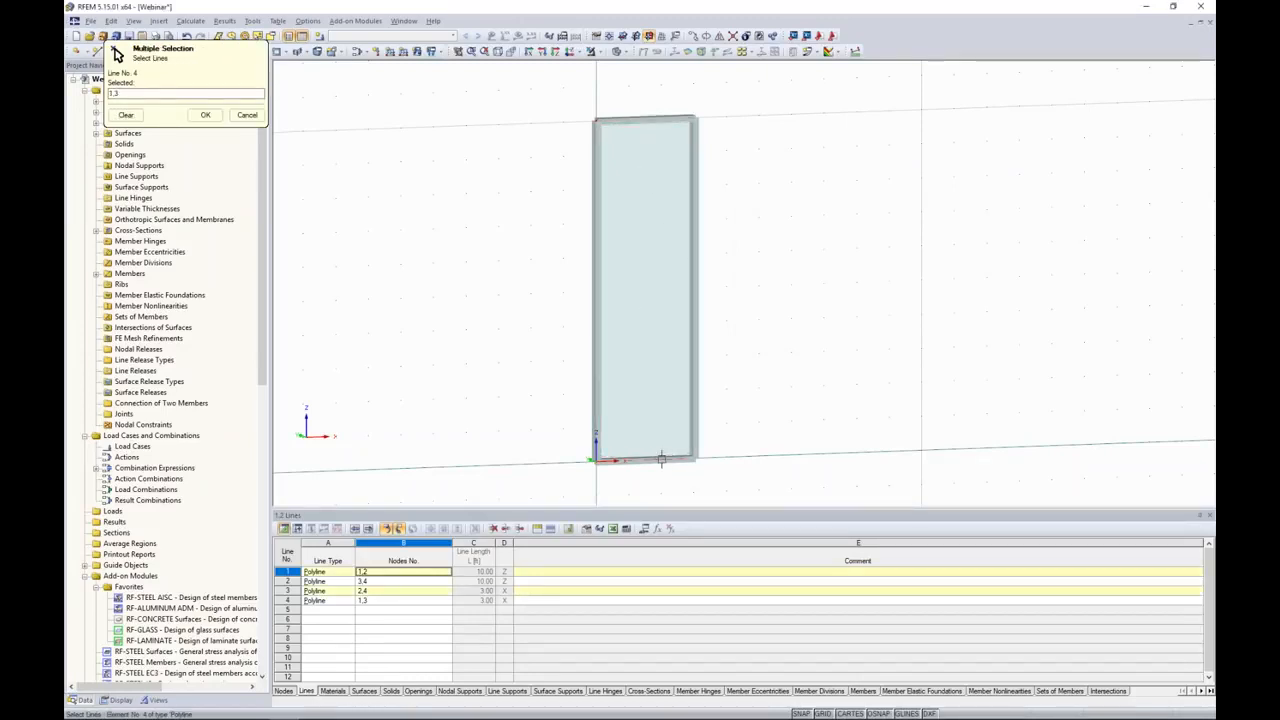
left_click(697, 403)
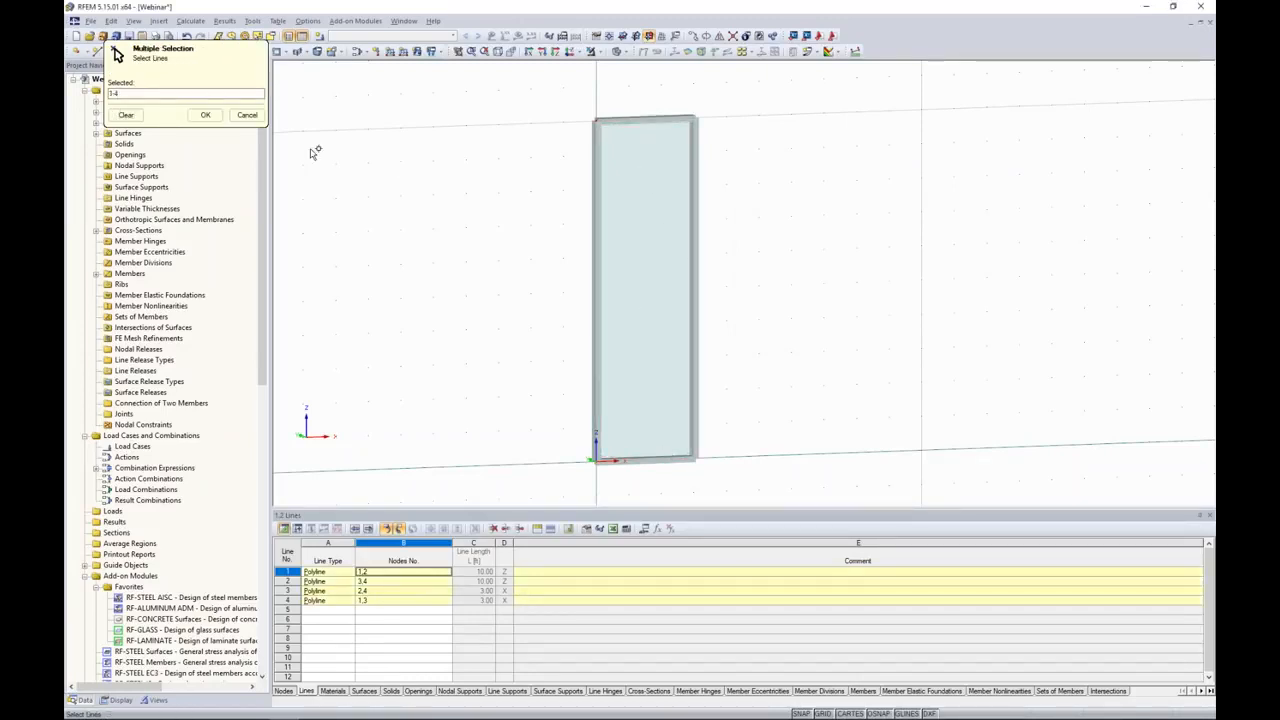
left_click(205, 114)
left_click(941, 329)
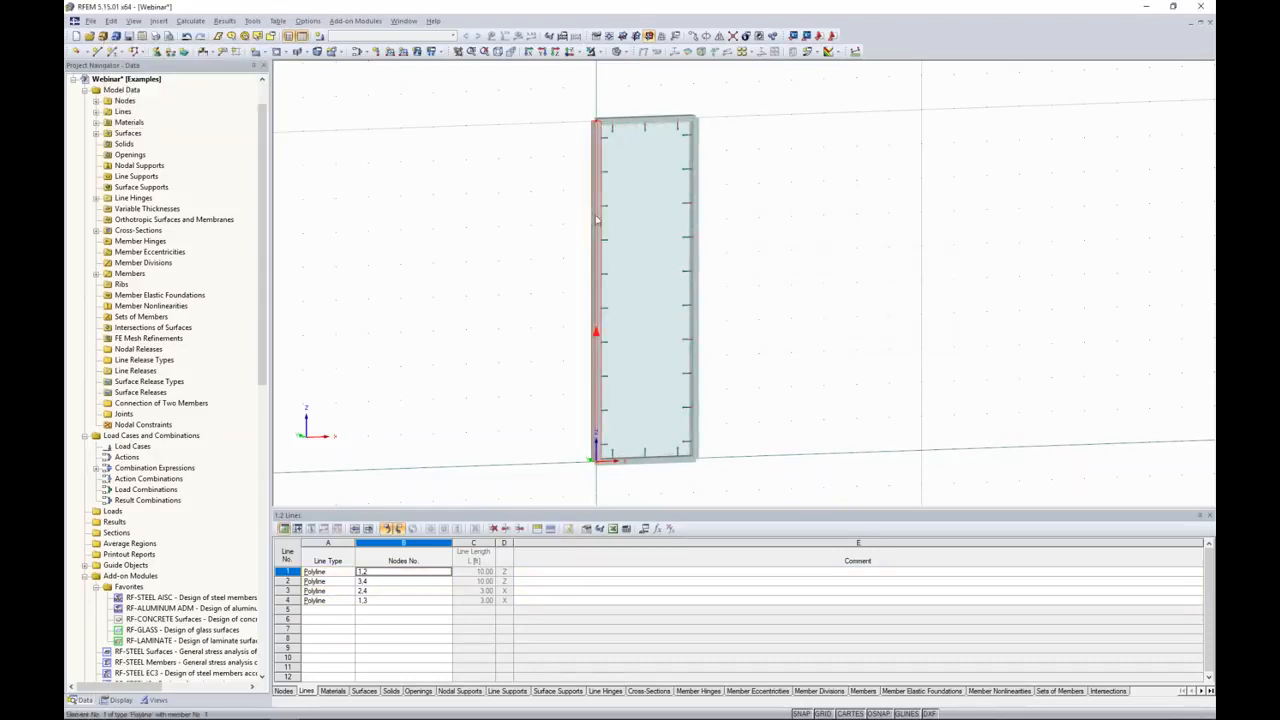
Step: Copy the complete framed glass panel 5 times at 3 ft spacing in the X direction
middle_click_drag(784, 387, 709, 357)
scroll(723, 356, "down", 2)
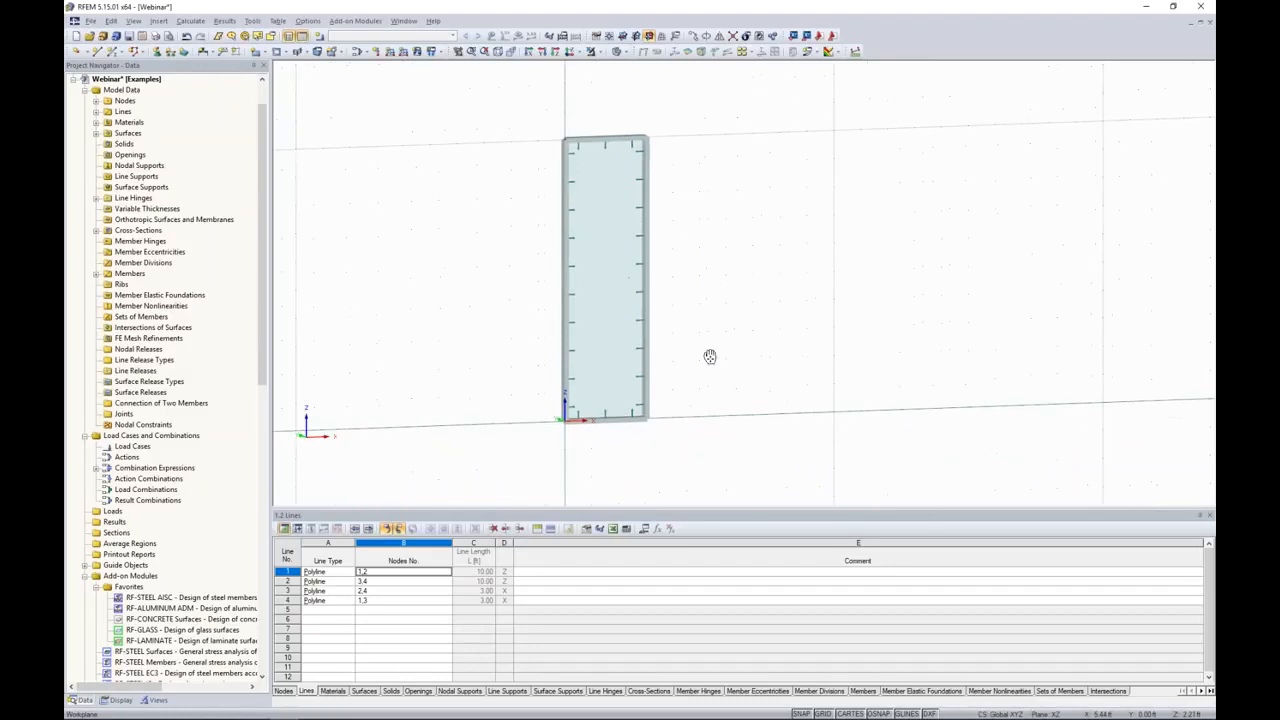
left_click_drag(703, 462, 522, 99)
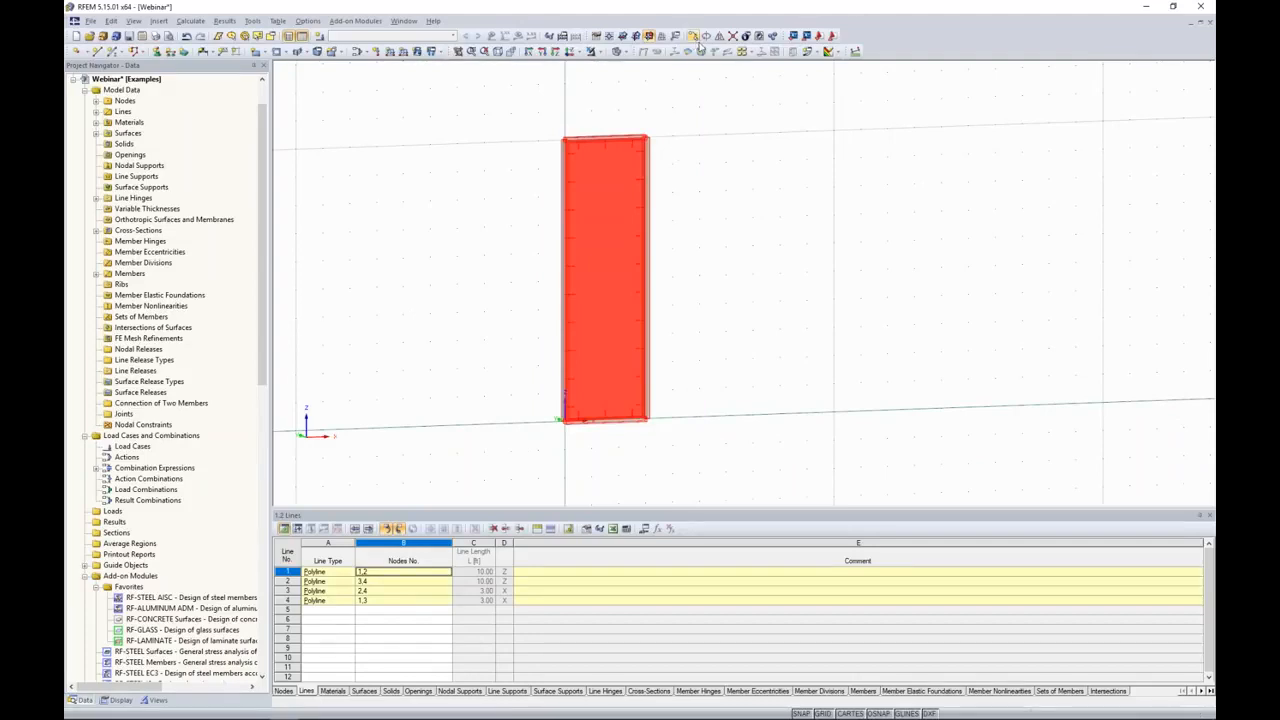
left_click(697, 36)
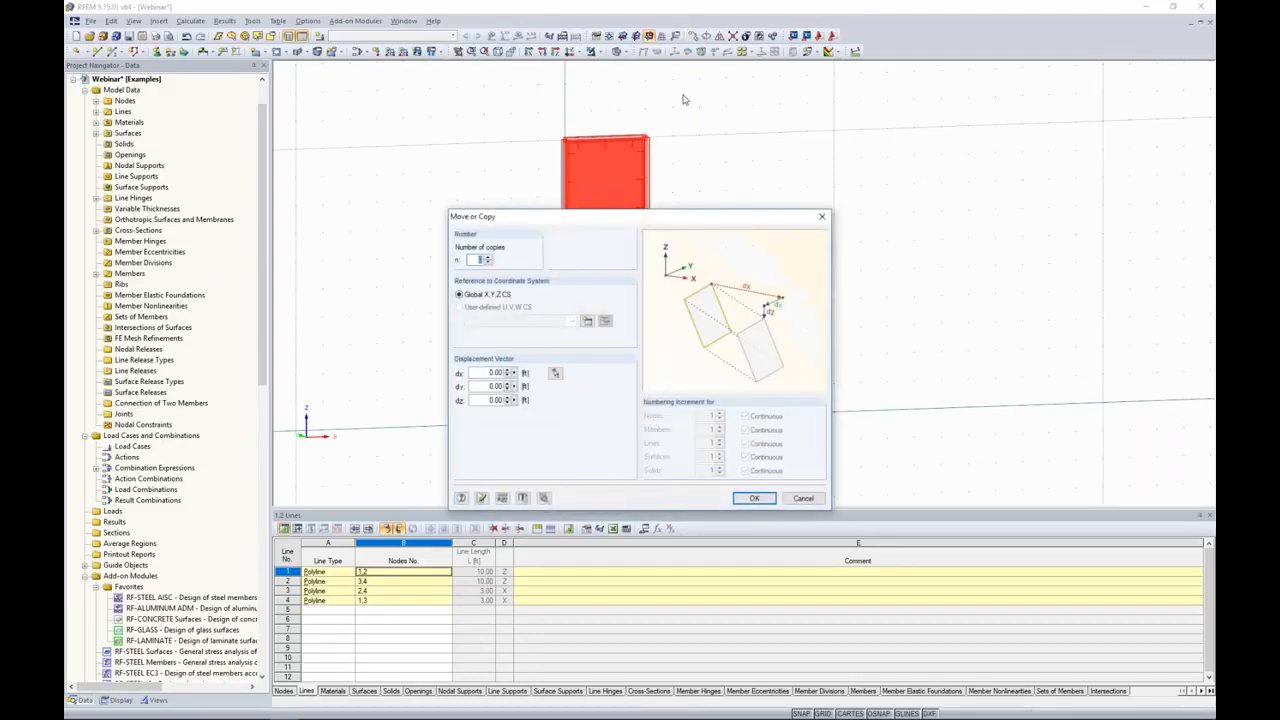
type("5")
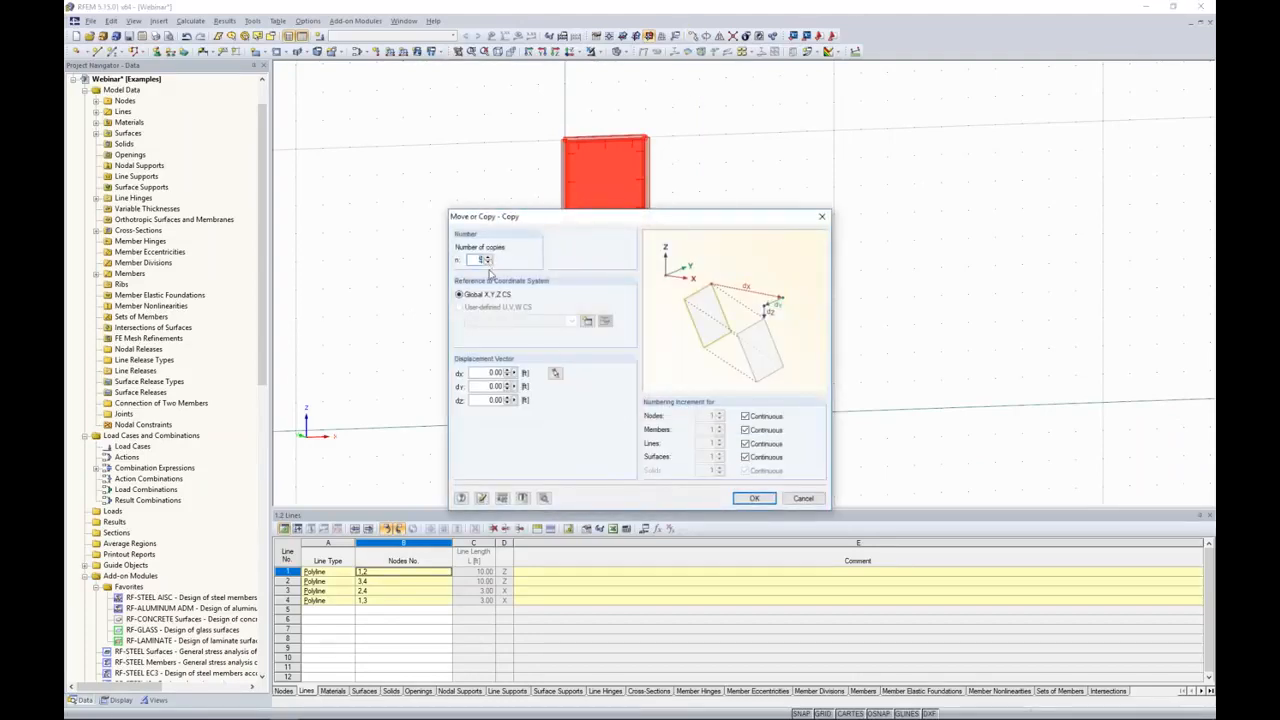
left_click_drag(486, 372, 522, 372)
left_click(754, 498)
left_click(826, 463)
middle_click_drag(886, 460, 746, 466)
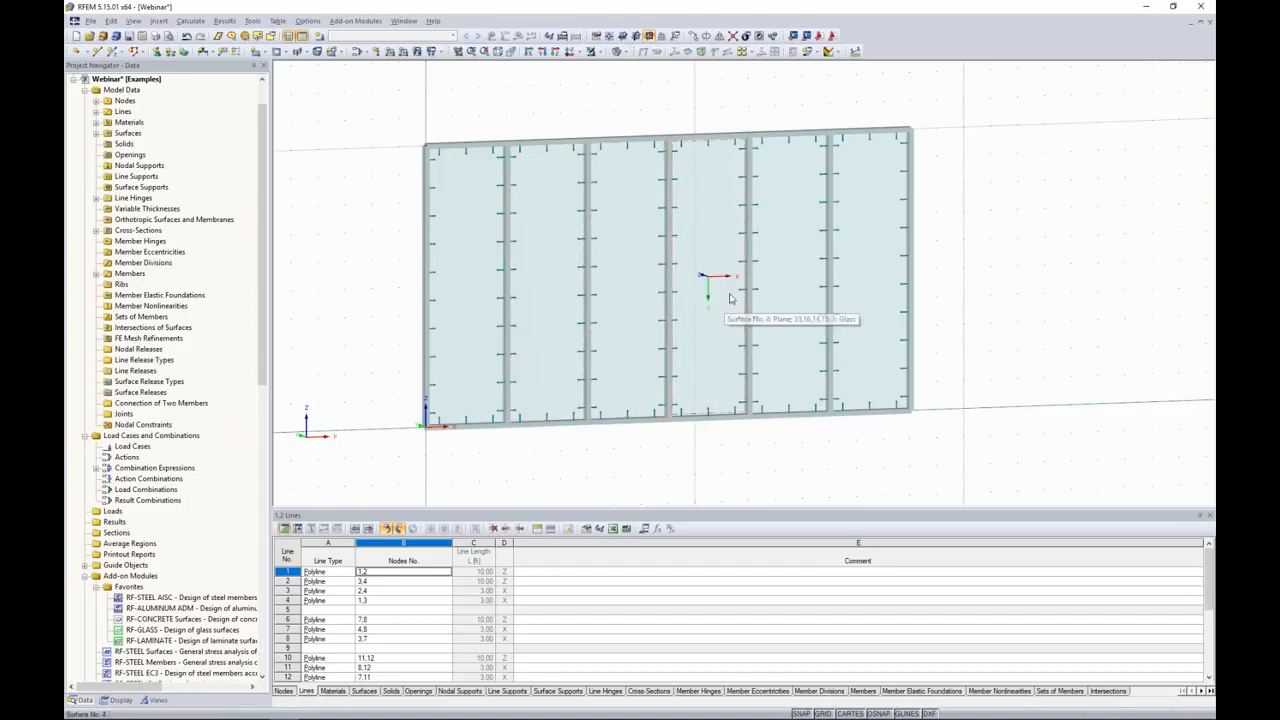
Step: Delete the glass surfaces in the third and fifth bays of the facade
left_click(640, 287)
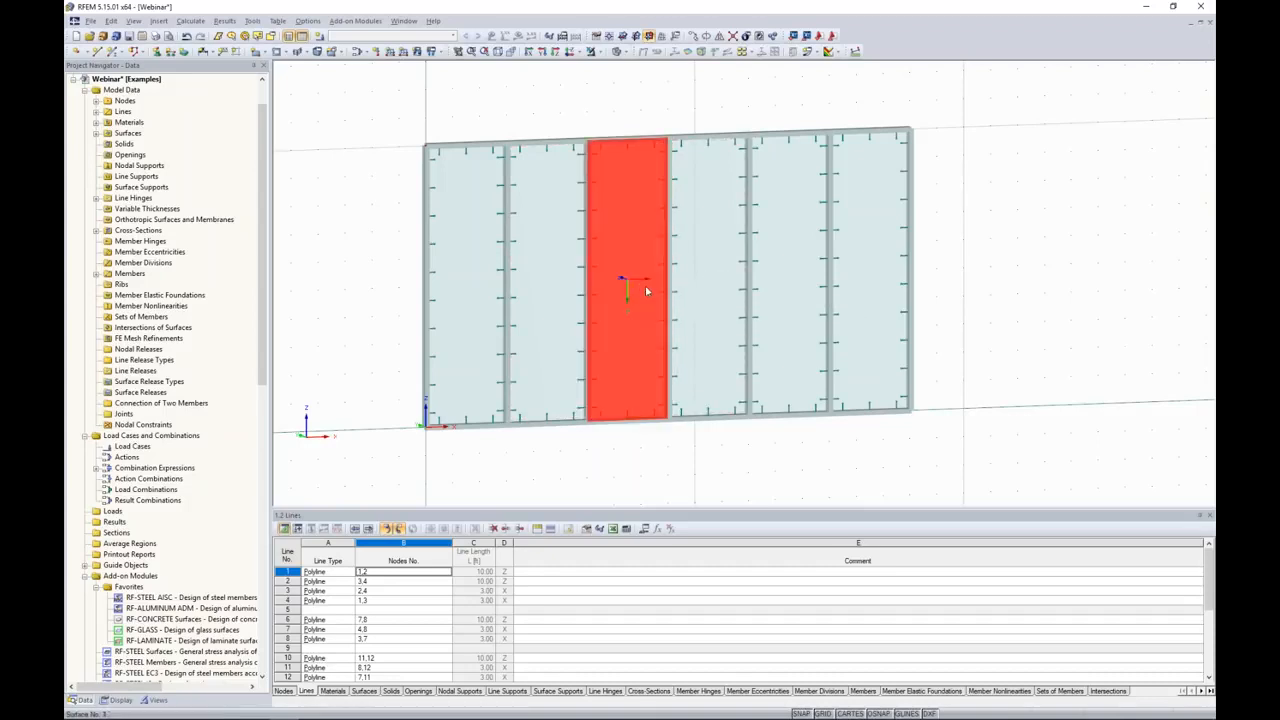
left_click(790, 285, "ctrl")
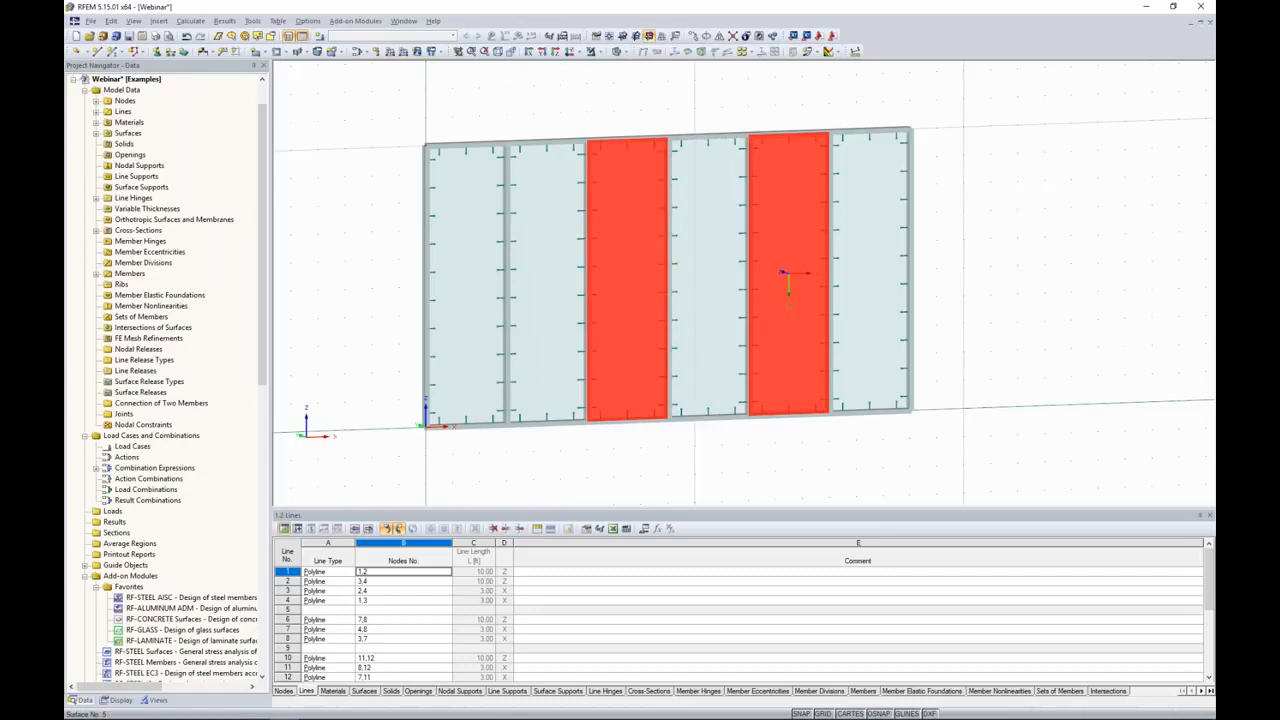
key("Delete")
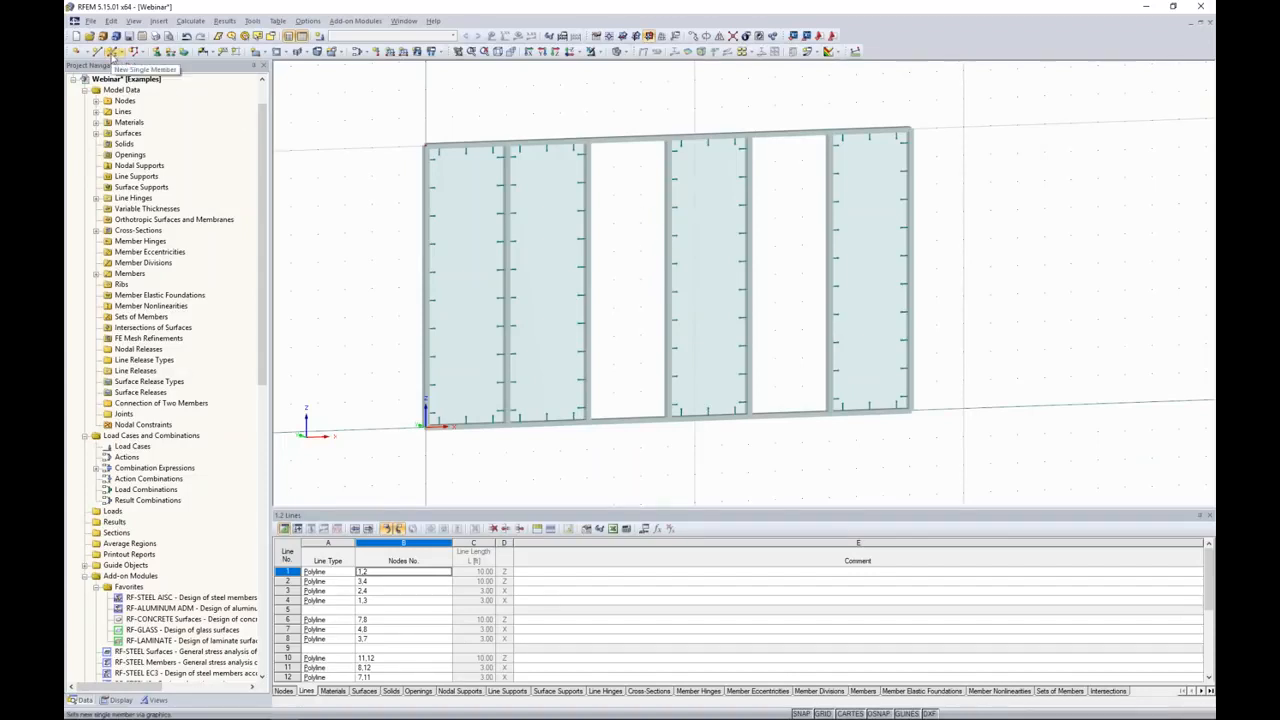
Step: Add two horizontal beam members with the SHAPE-THIN section across the third bay, at Z 7 ft and Z 3 ft
left_click(114, 53)
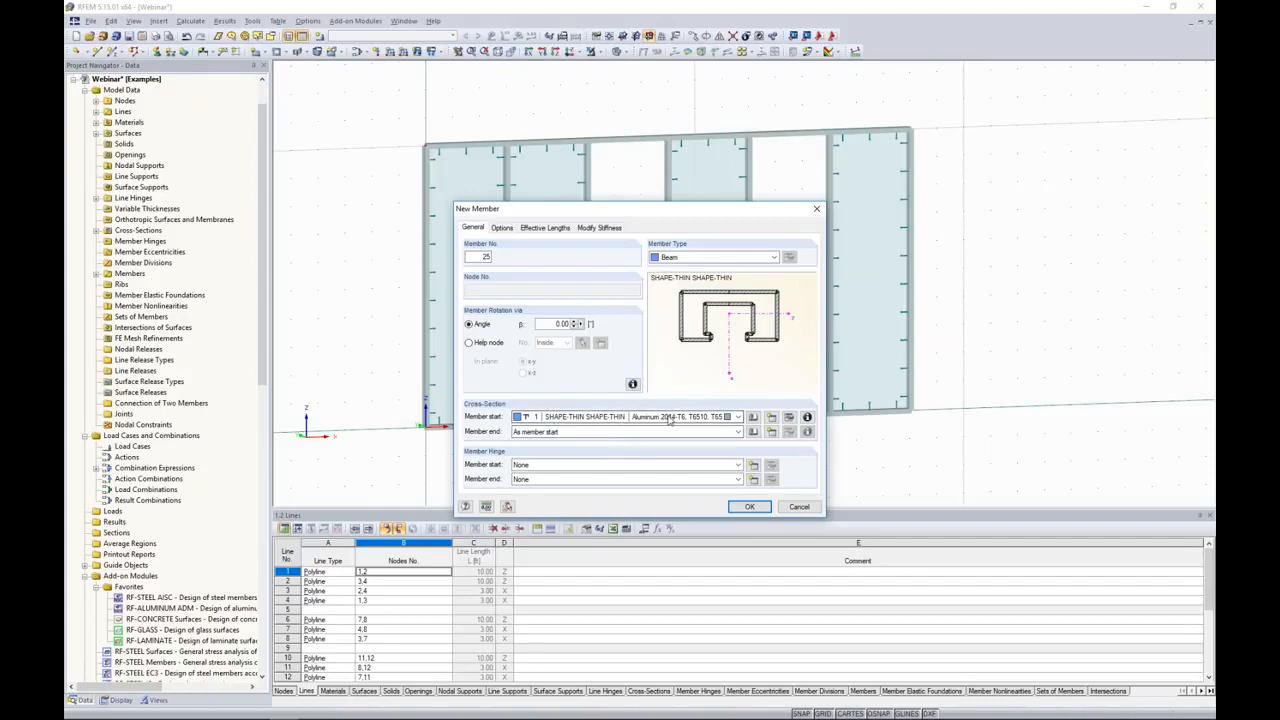
left_click(749, 506)
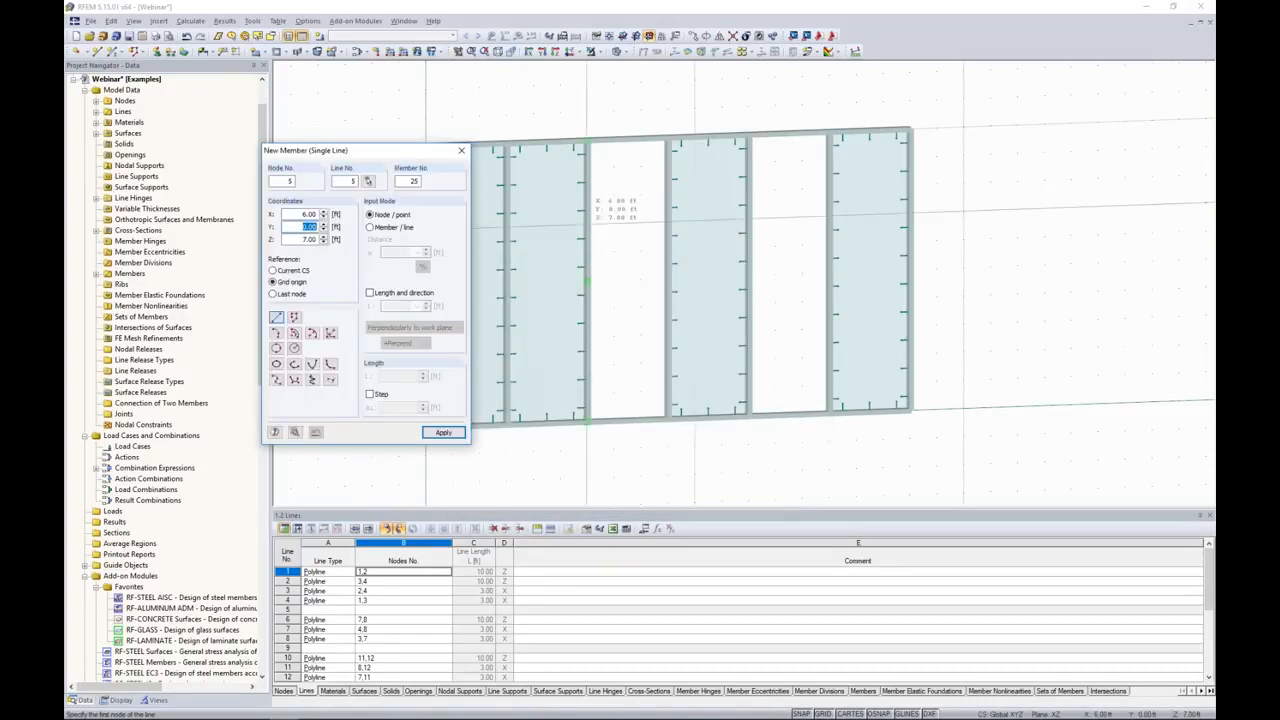
left_click(588, 212)
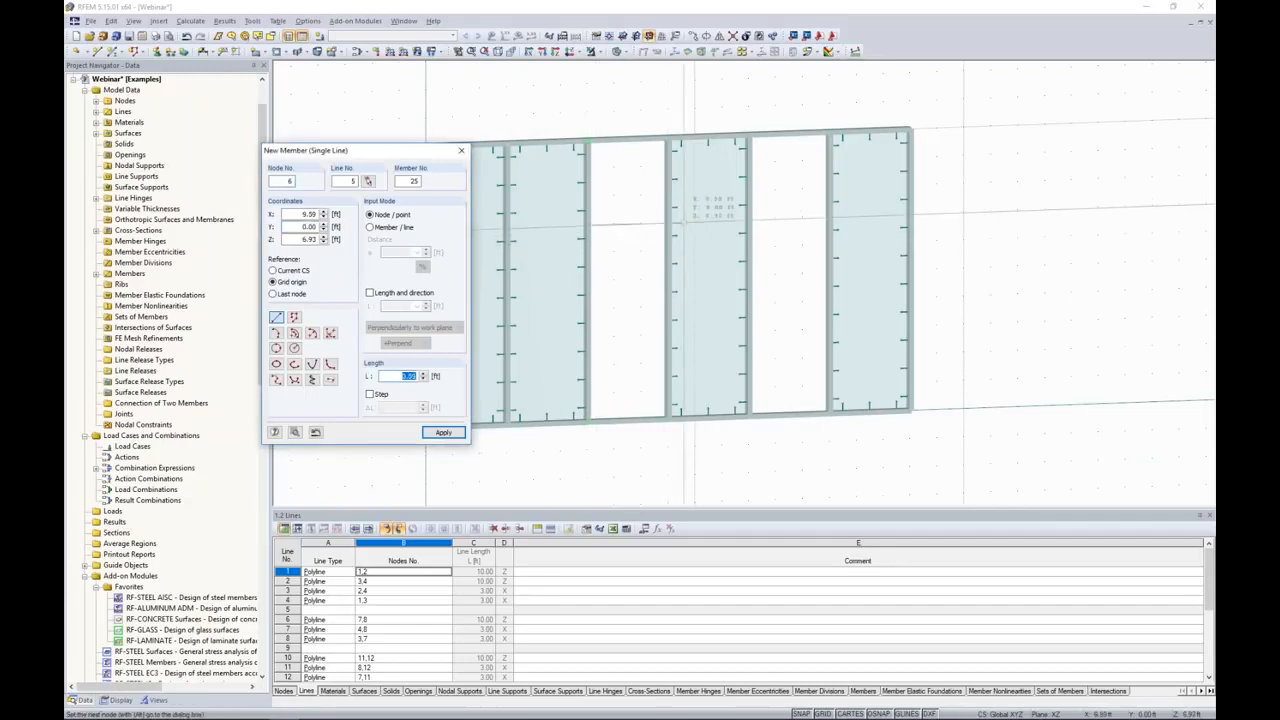
left_click(665, 220)
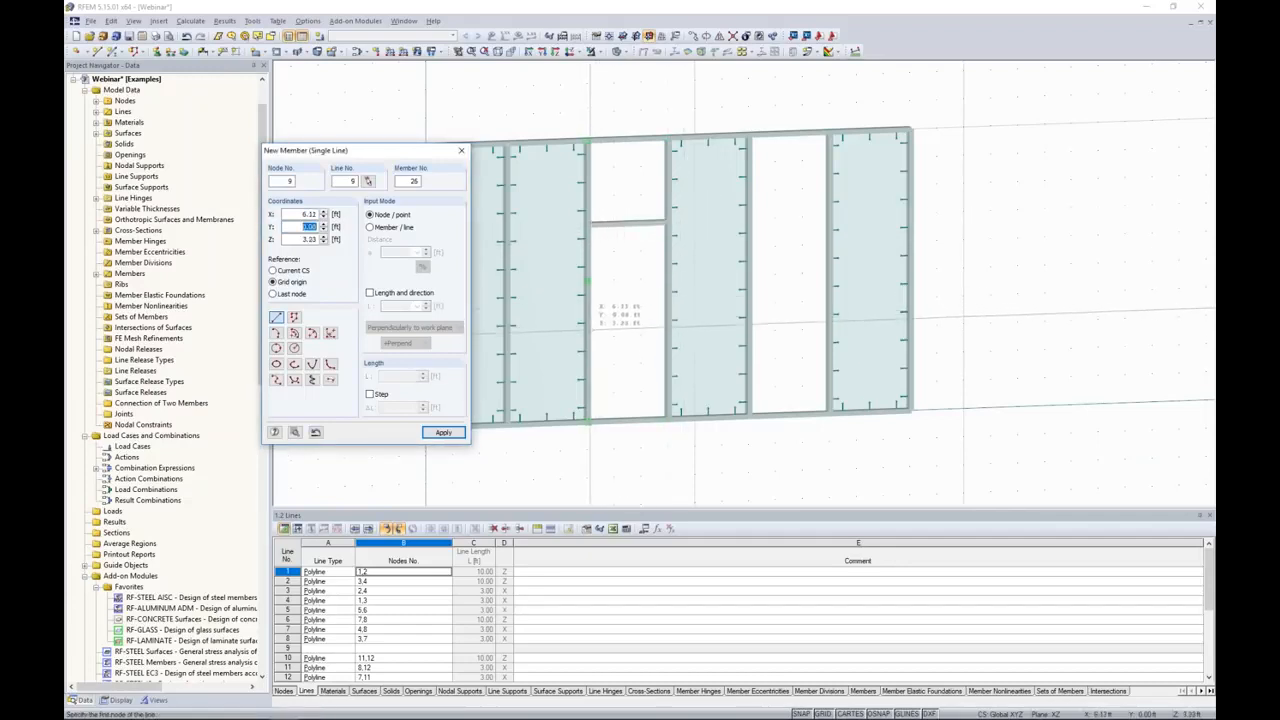
left_click(588, 337)
left_click(668, 334)
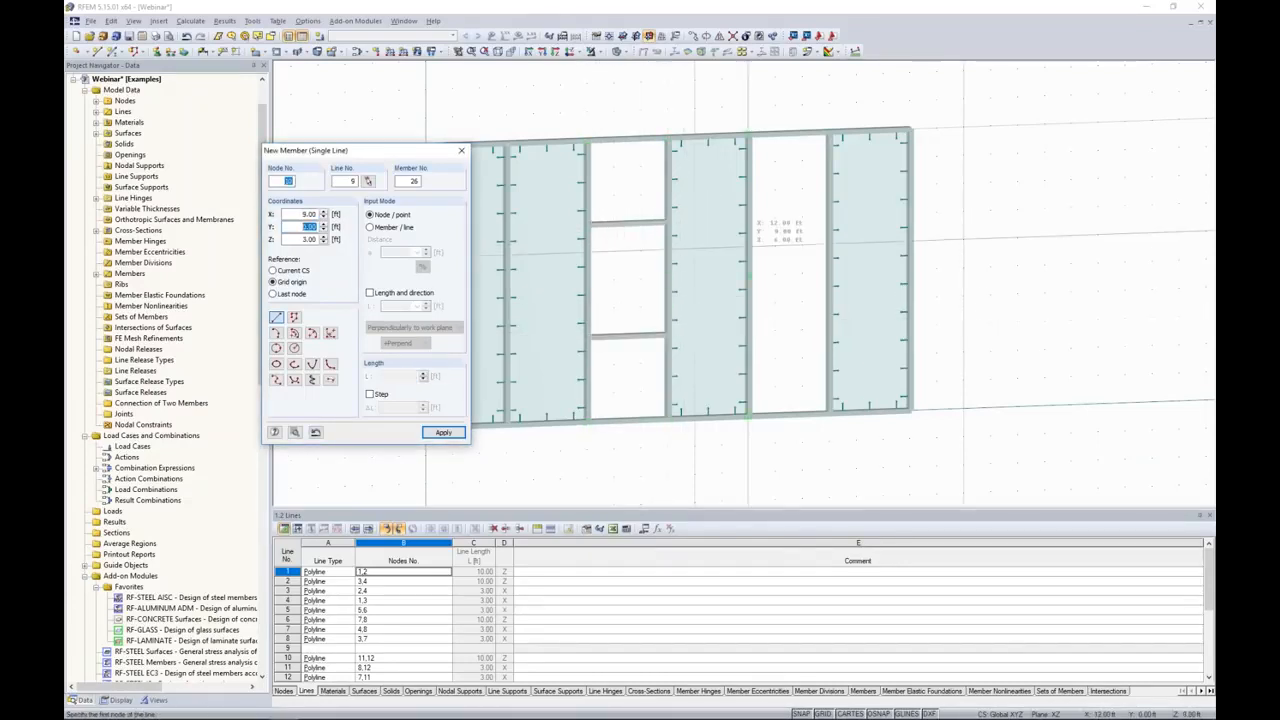
Step: Add a horizontal member across the fifth bay at Z 5 ft, and connect the new members to the mullions they meet
left_click(751, 276)
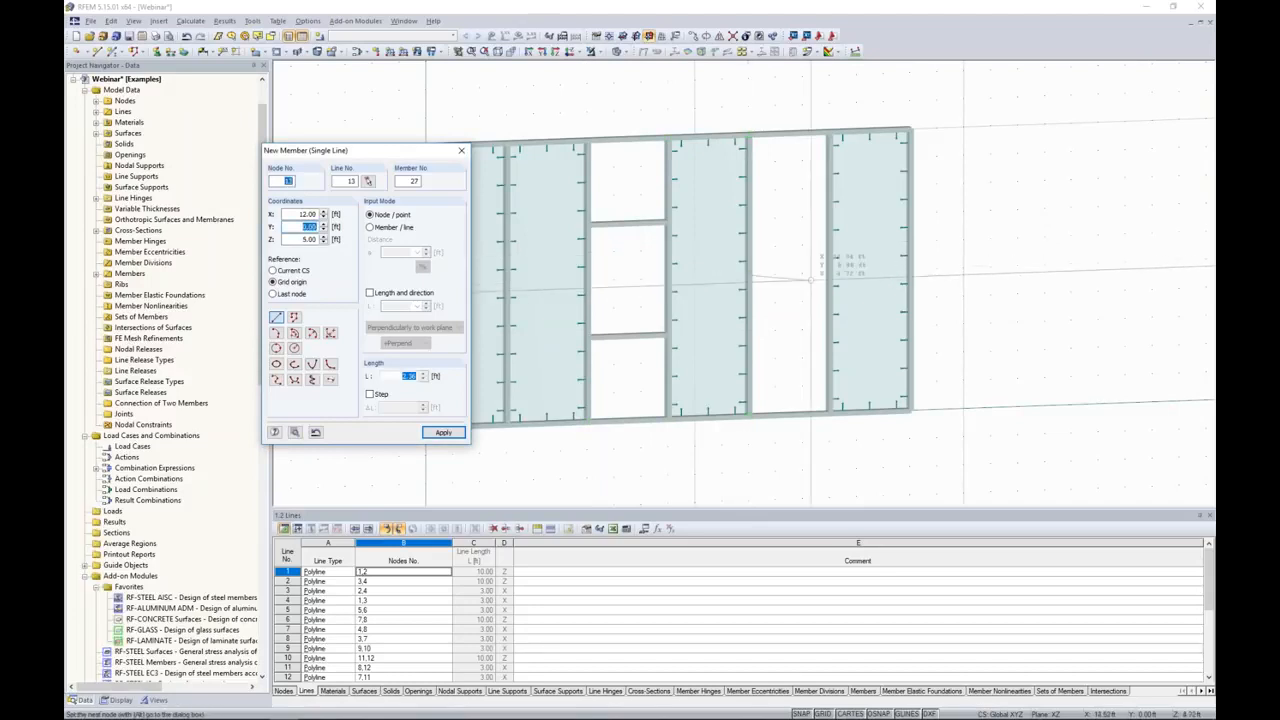
left_click(829, 273)
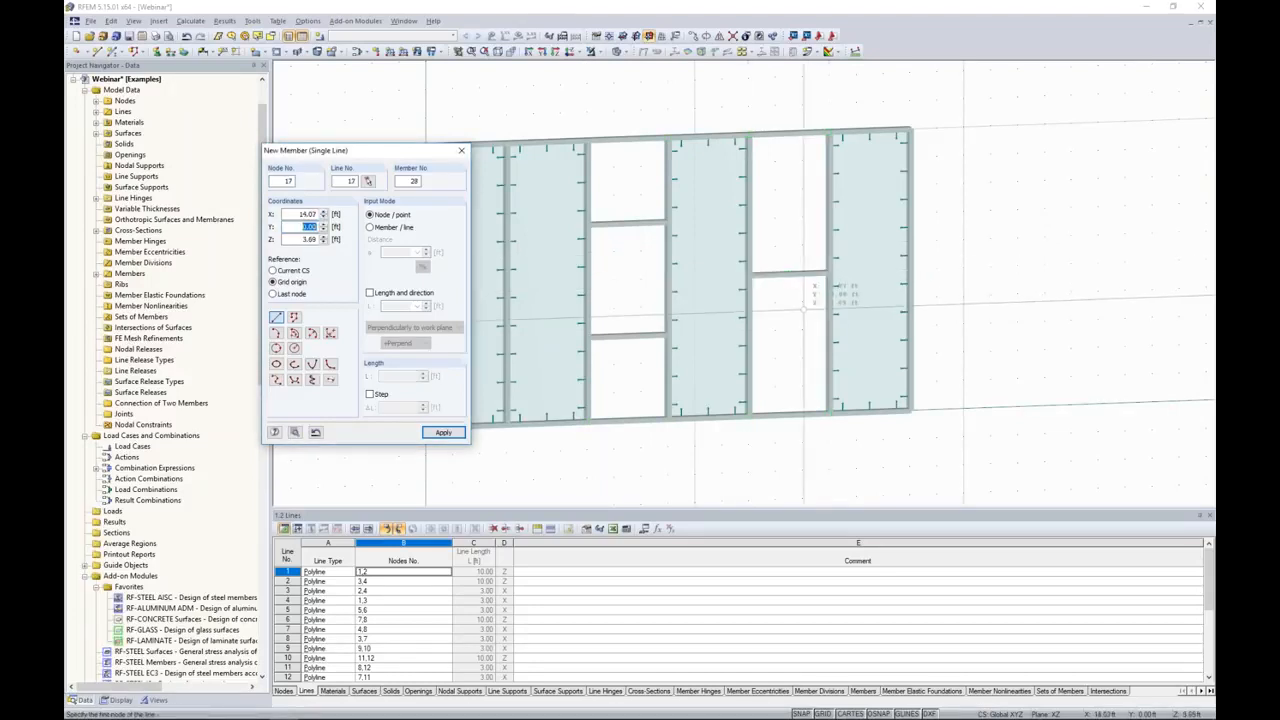
key("Escape")
left_click(733, 36)
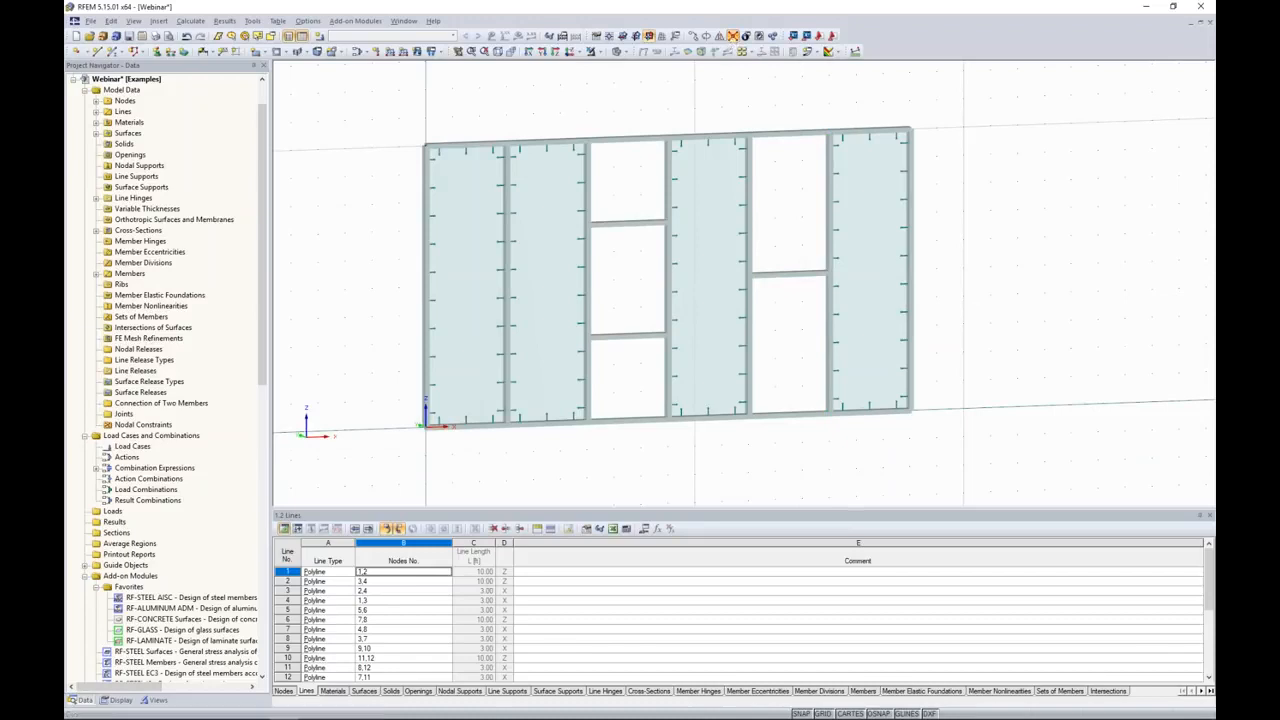
left_click_drag(547, 98, 885, 475)
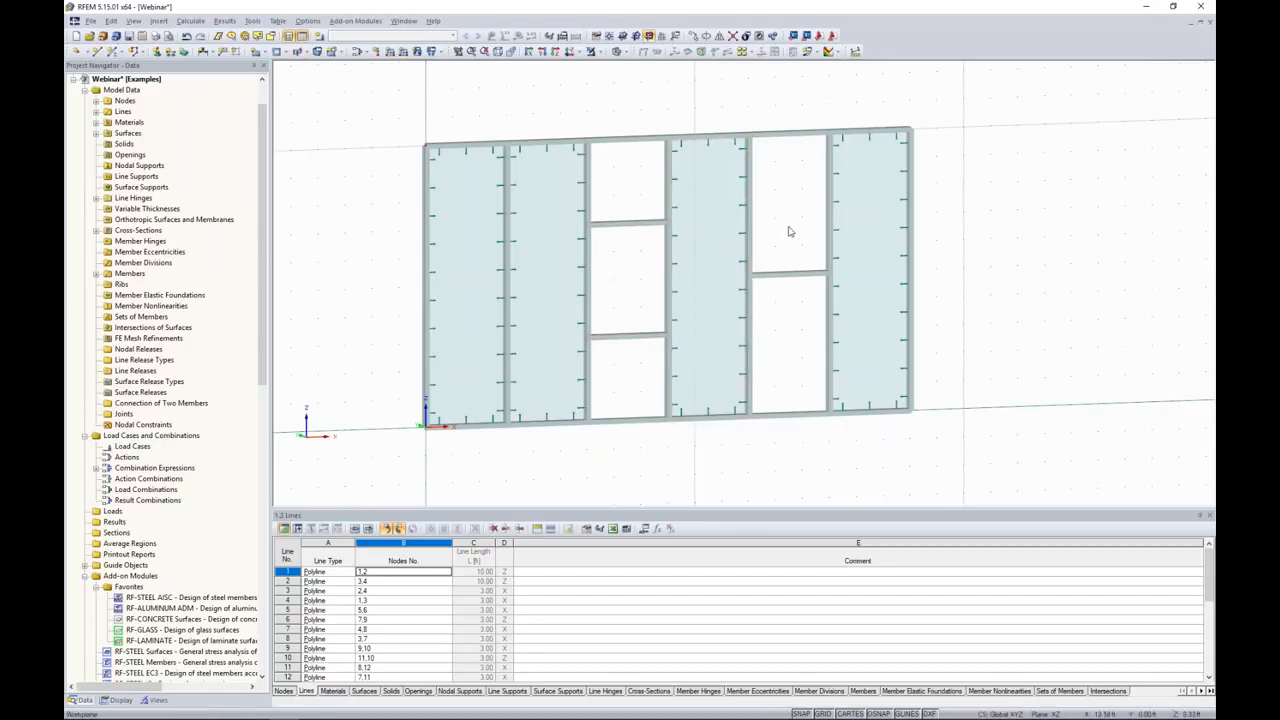
Step: Fill the three openings of the third bay with rectangular surfaces of Glass stiffness
left_click(257, 52)
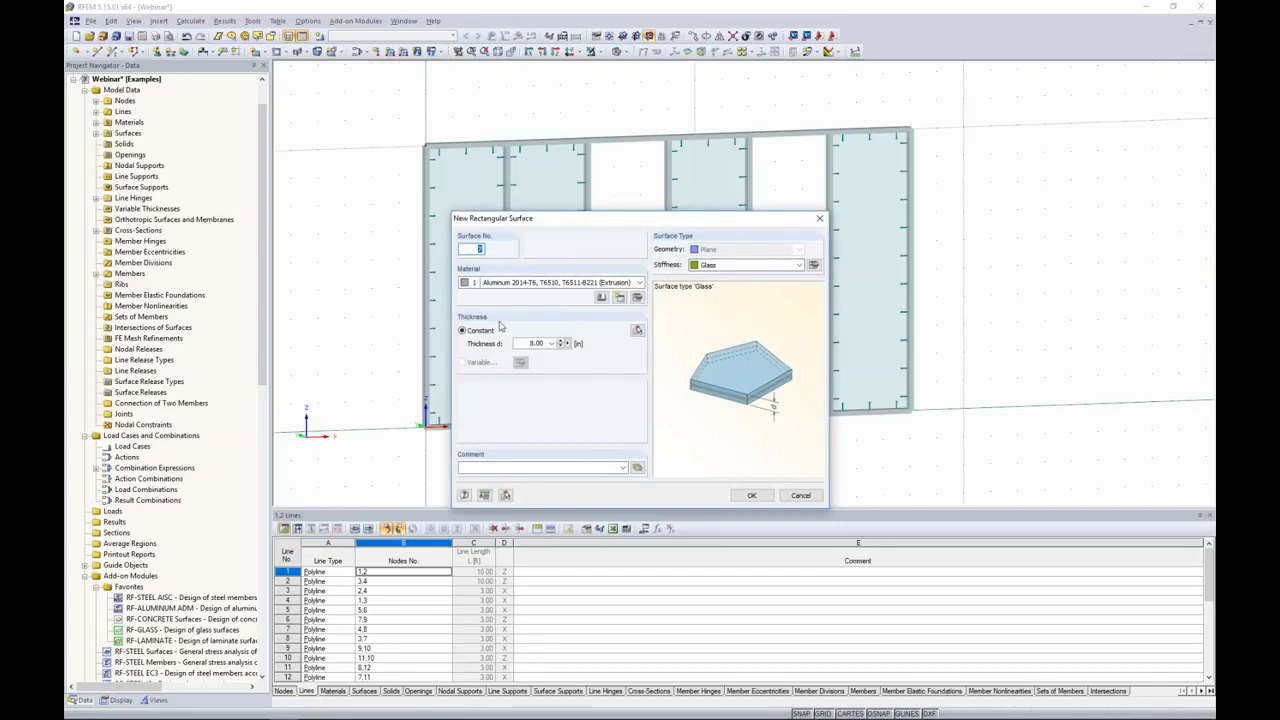
left_click(748, 495)
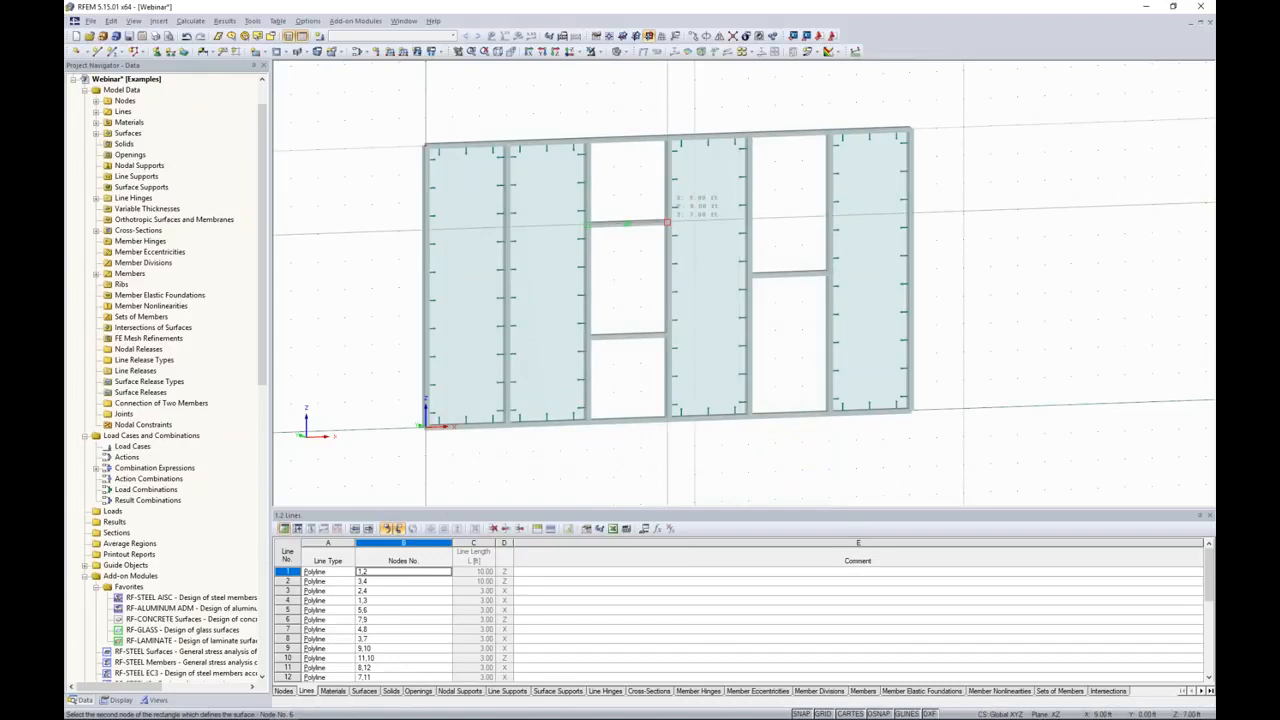
left_click(667, 222)
left_click(590, 224)
left_click(667, 334)
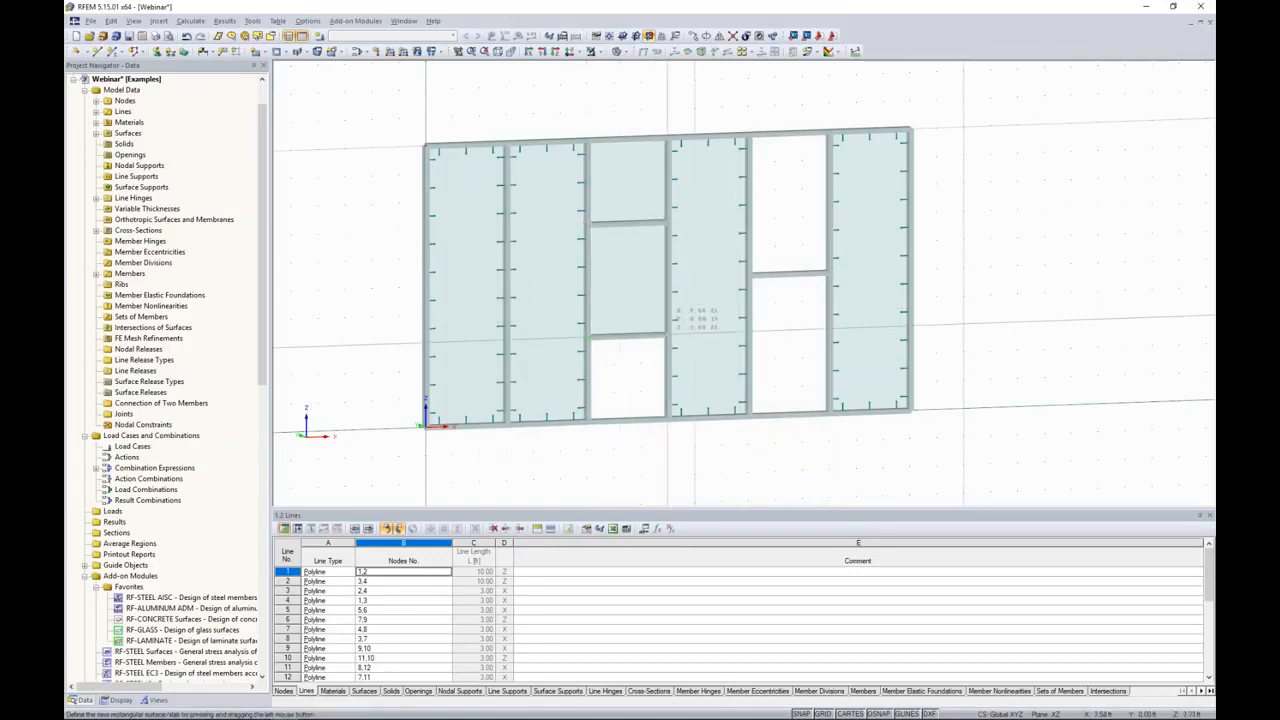
left_click(588, 338)
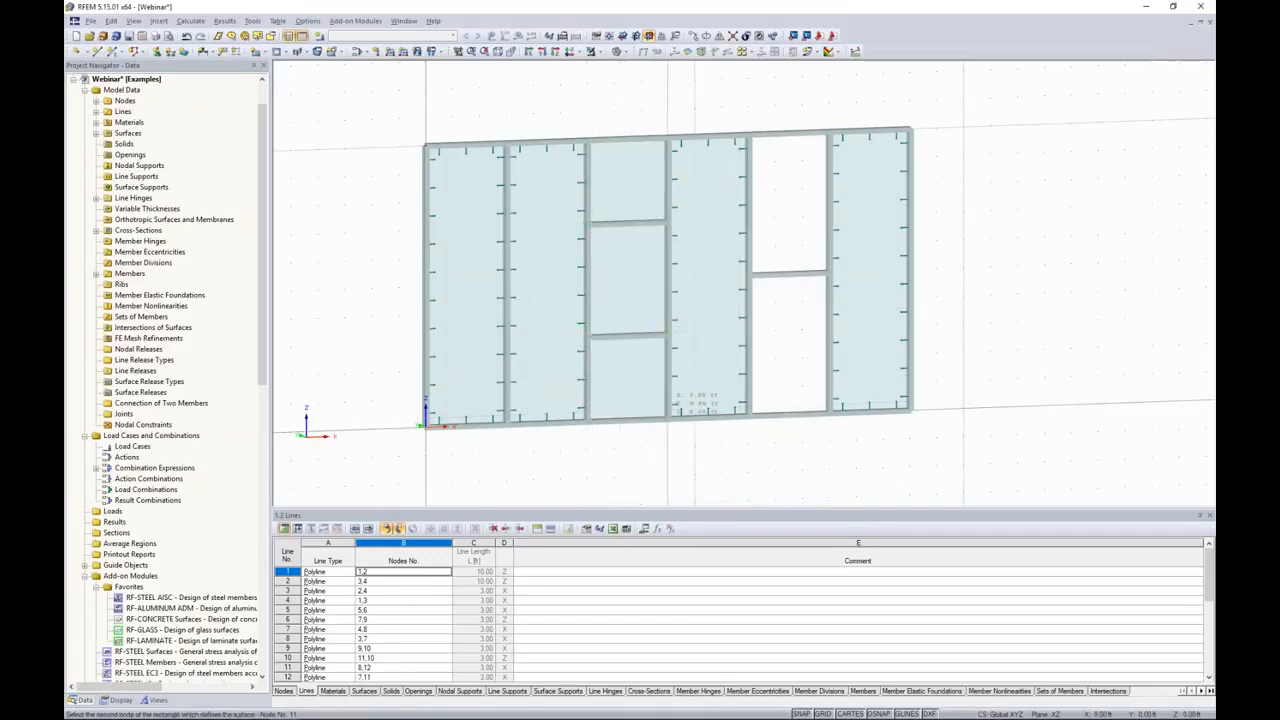
Step: Fill the two openings of the fifth bay, above and below its horizontal member, with rectangular glass surfaces
left_click(748, 134)
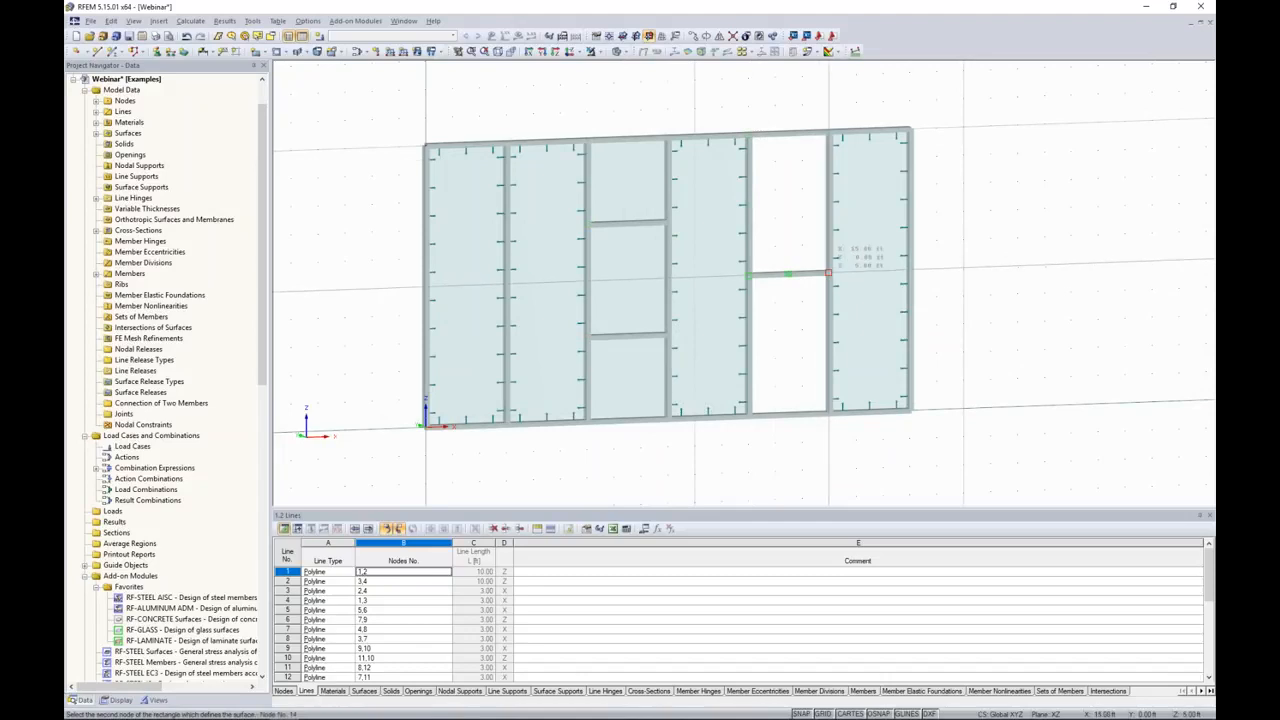
left_click(828, 272)
left_click(748, 272)
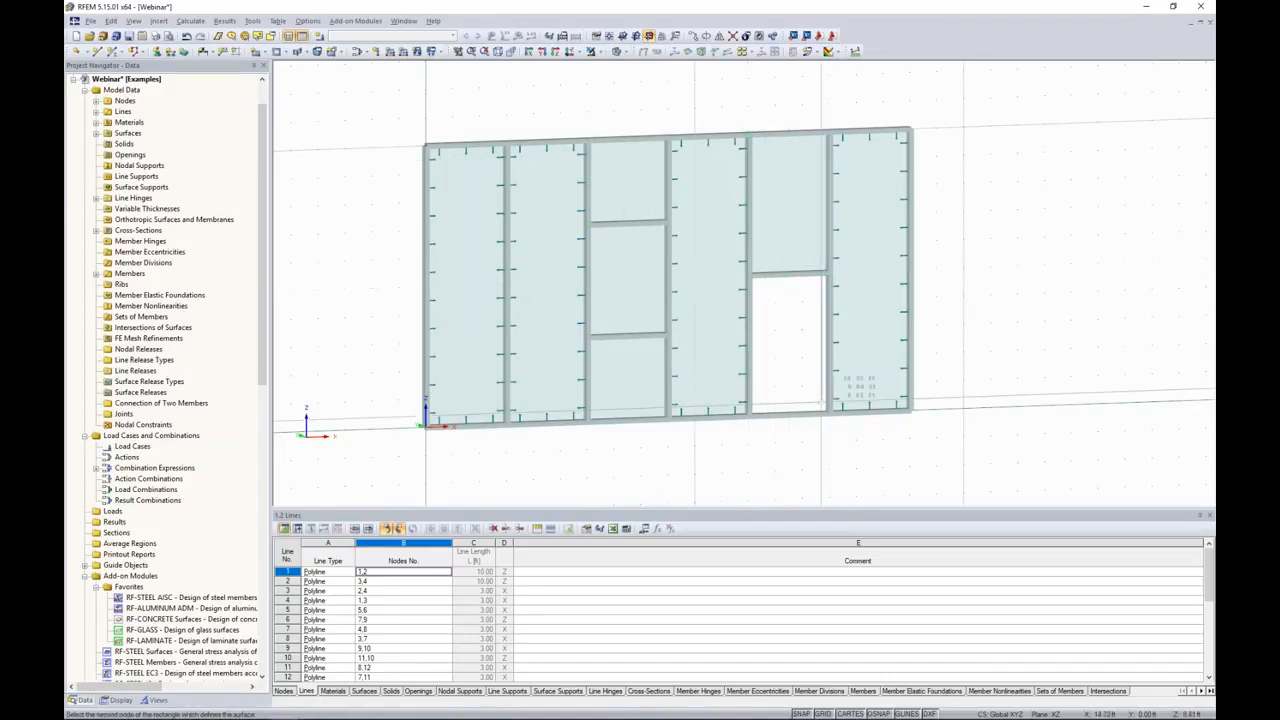
left_click(828, 412)
key("Escape")
middle_click_drag(979, 294, 877, 274)
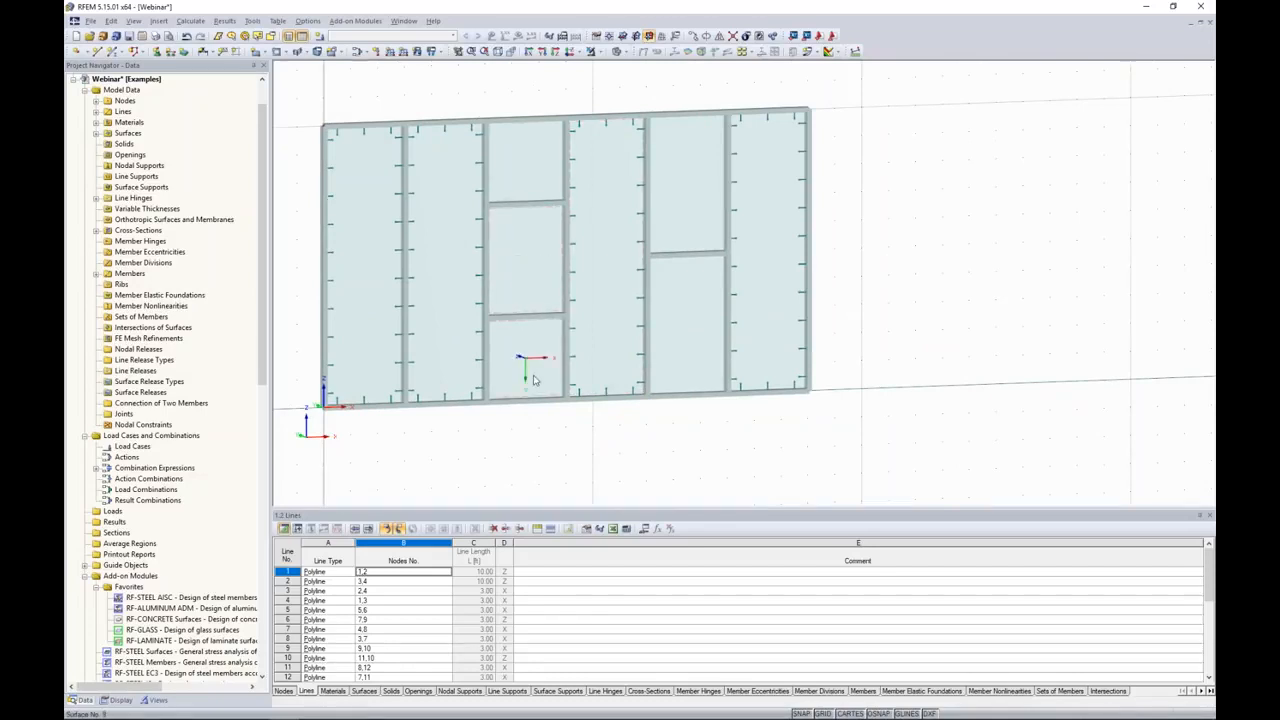
Step: Assign the existing line hinge graphically to all four edges of the top glass pane in the third bay
left_click(158, 20)
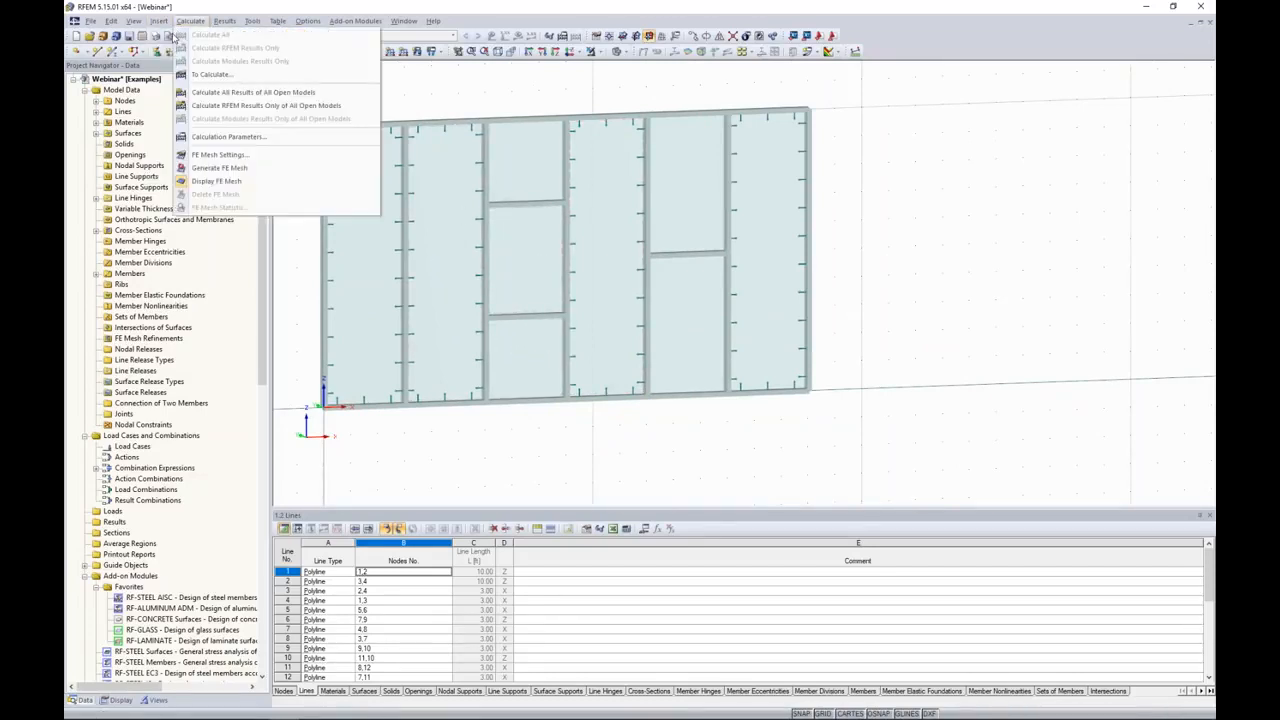
mouse_move(163, 35)
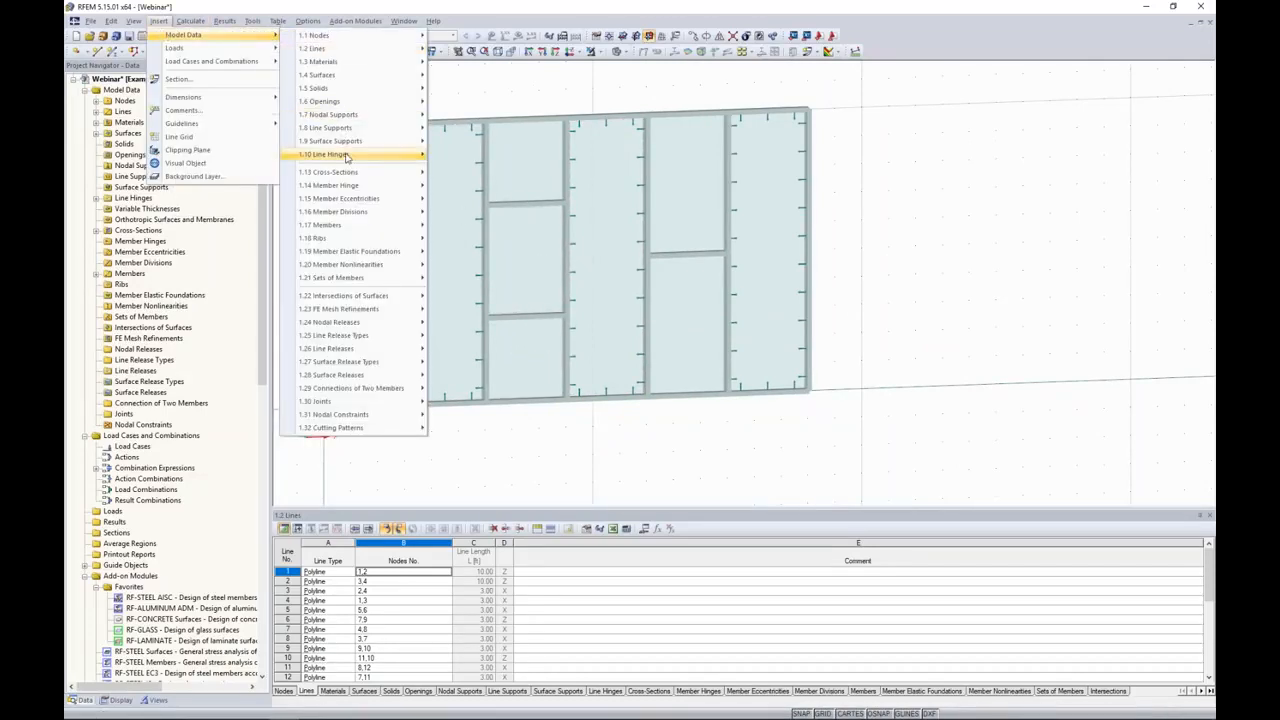
mouse_move(357, 155)
left_click(488, 186)
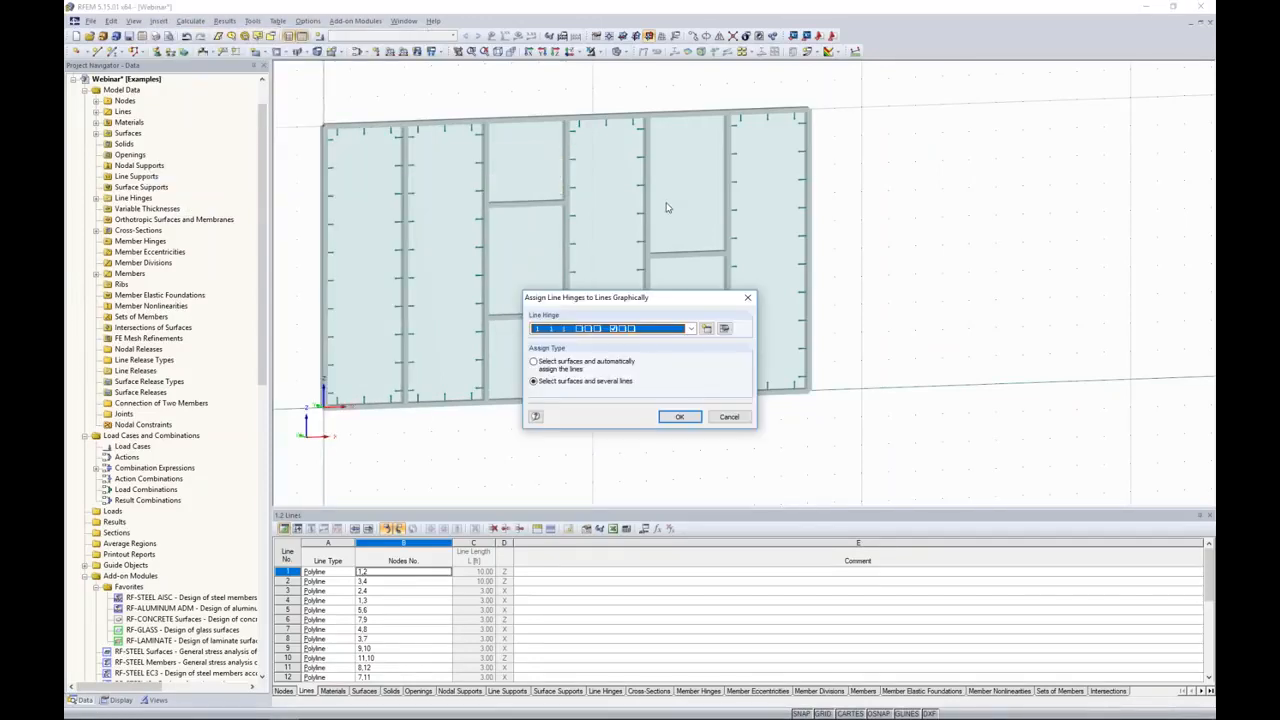
left_click_drag(663, 301, 947, 223)
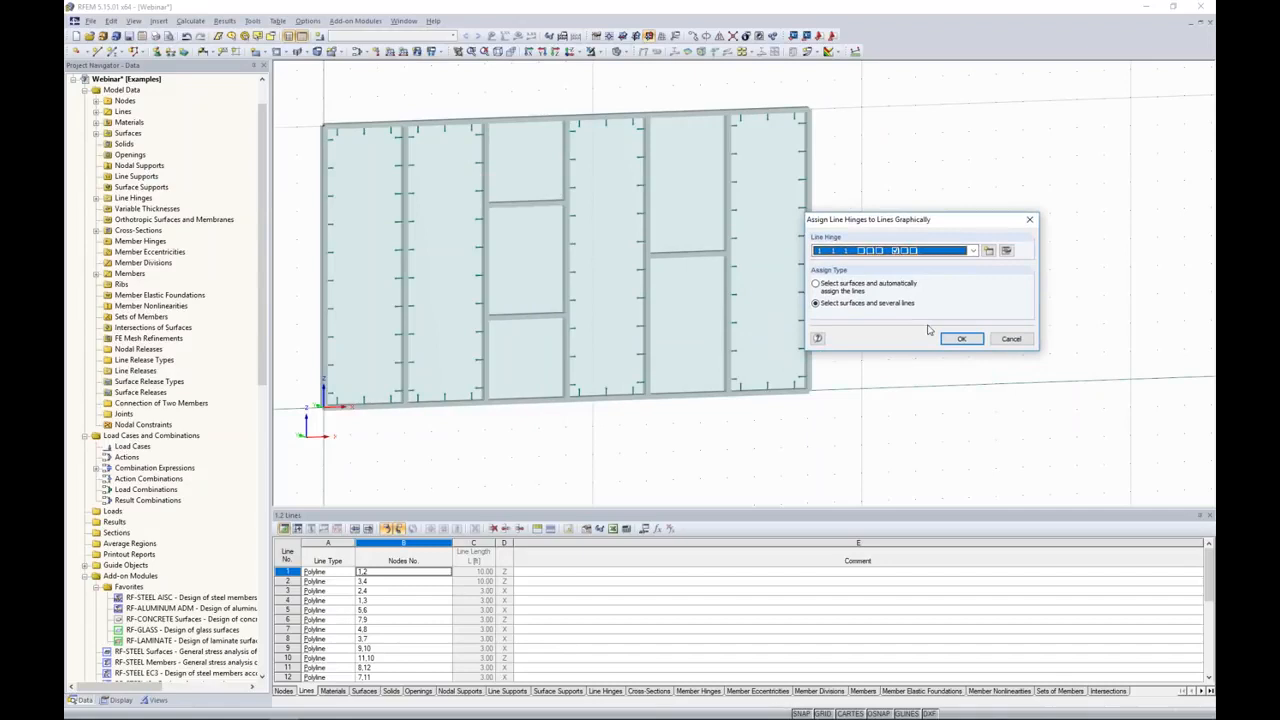
left_click(958, 339)
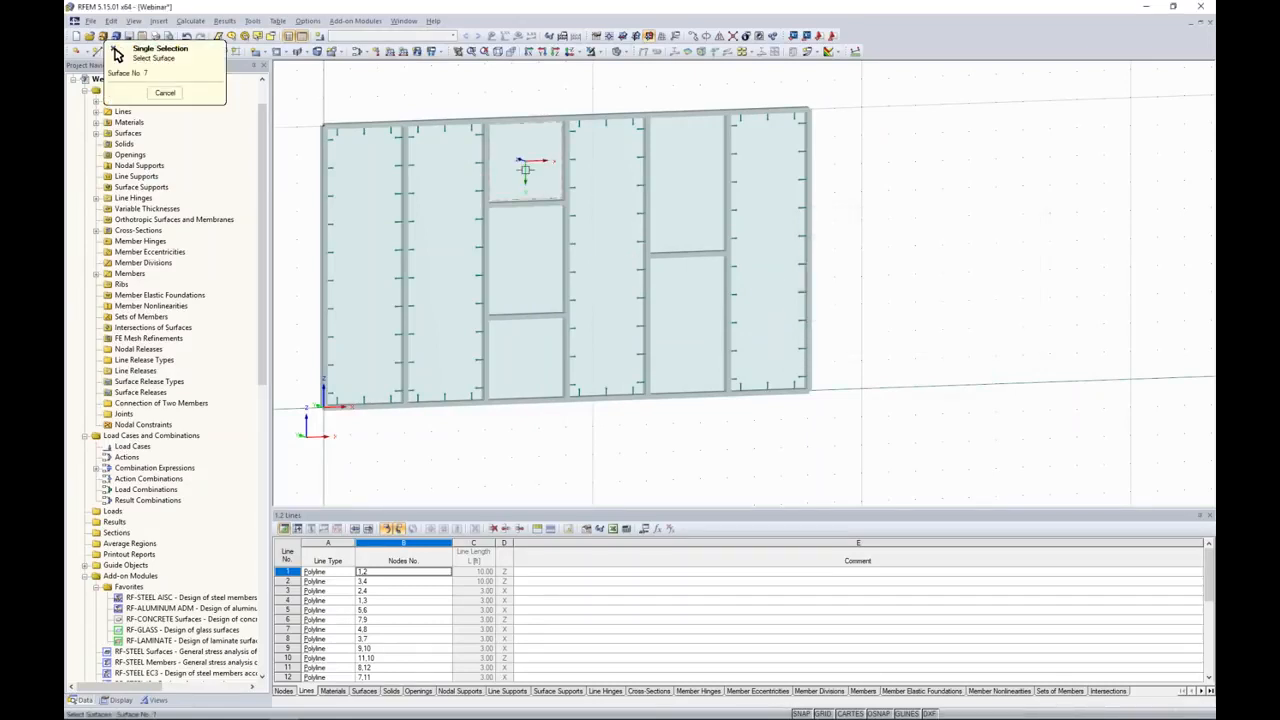
left_click(521, 122)
left_click(486, 138)
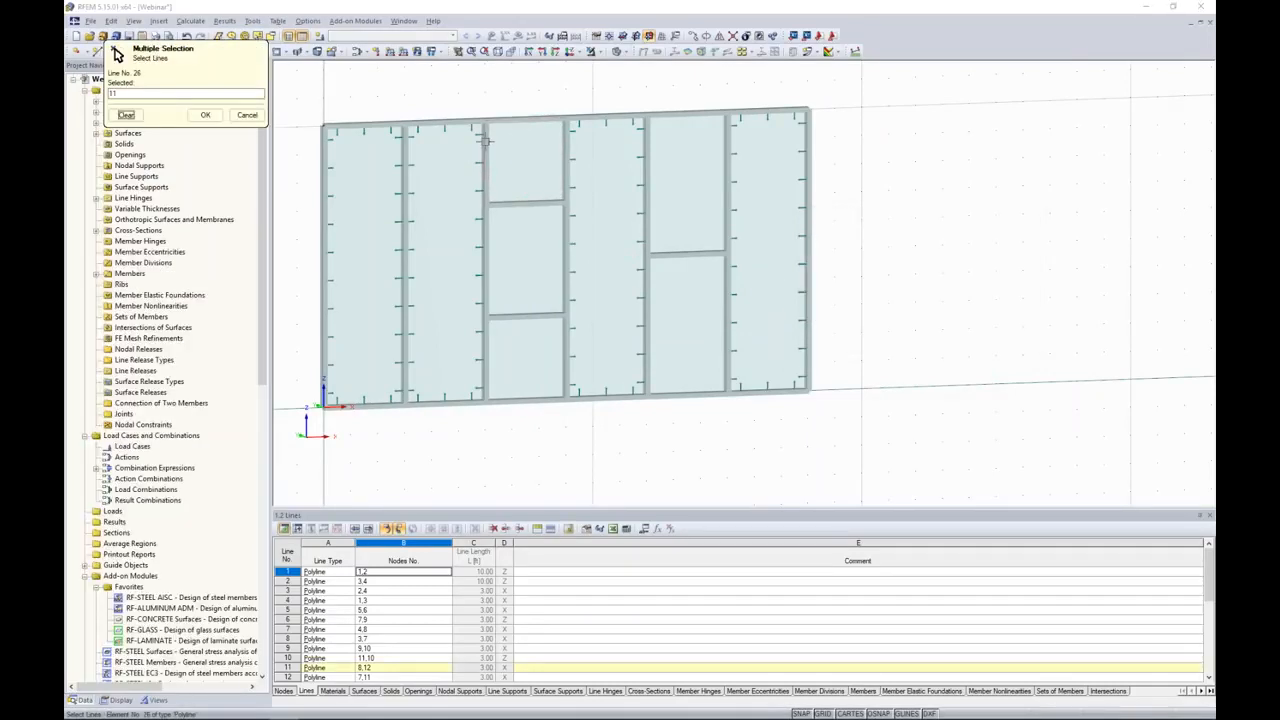
left_click(523, 204)
left_click(565, 185)
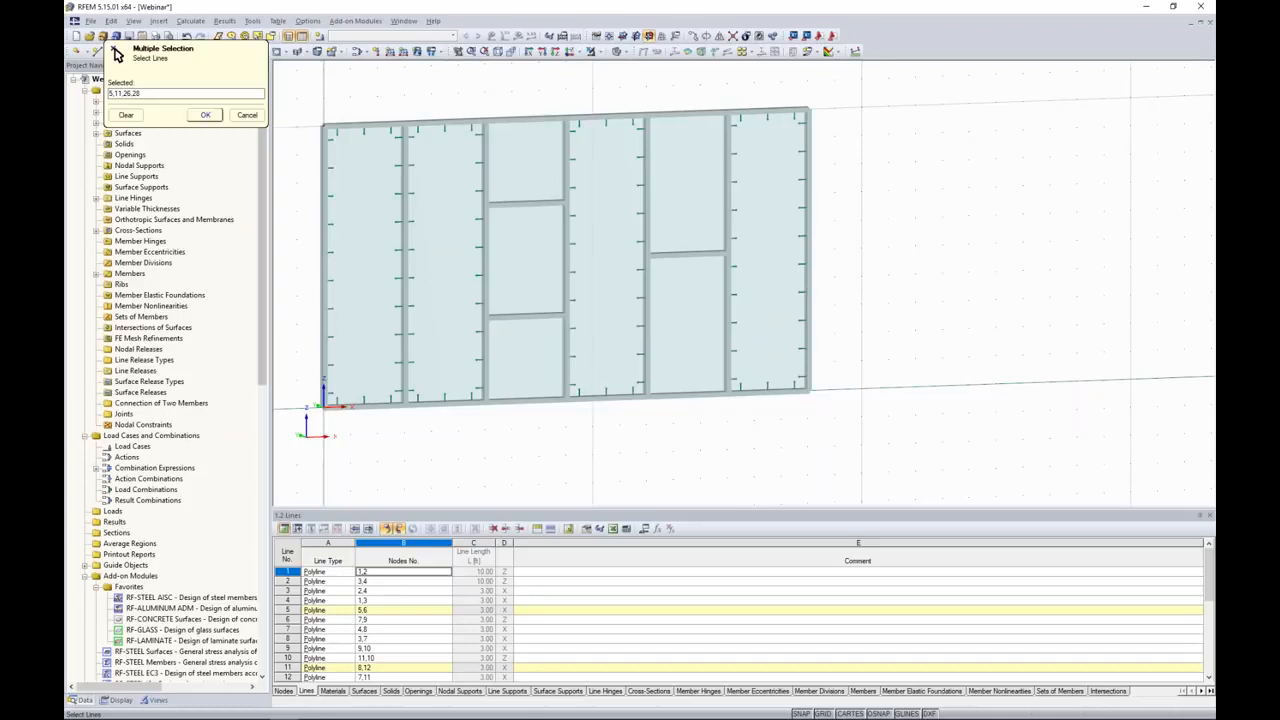
left_click(205, 115)
Step: Assign the same line hinge to the four edges of the middle glass pane in the third bay
left_click(961, 339)
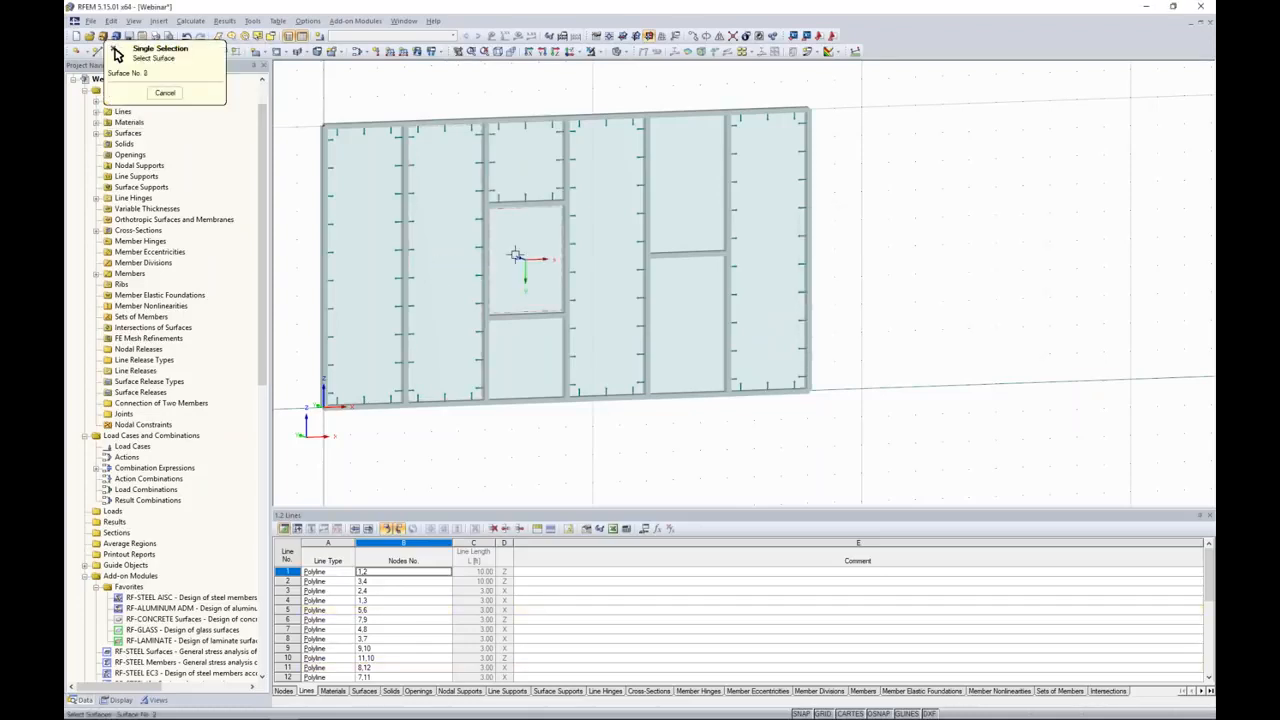
left_click(565, 262)
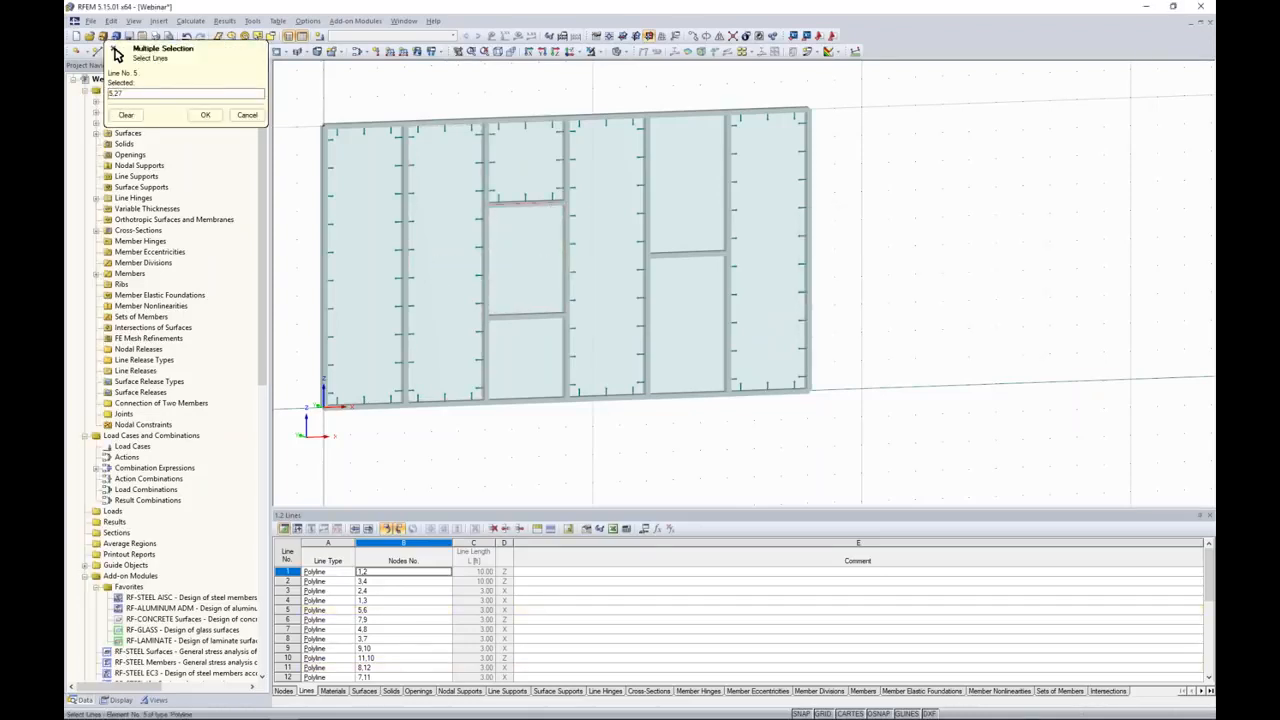
left_click(487, 218)
left_click(520, 316)
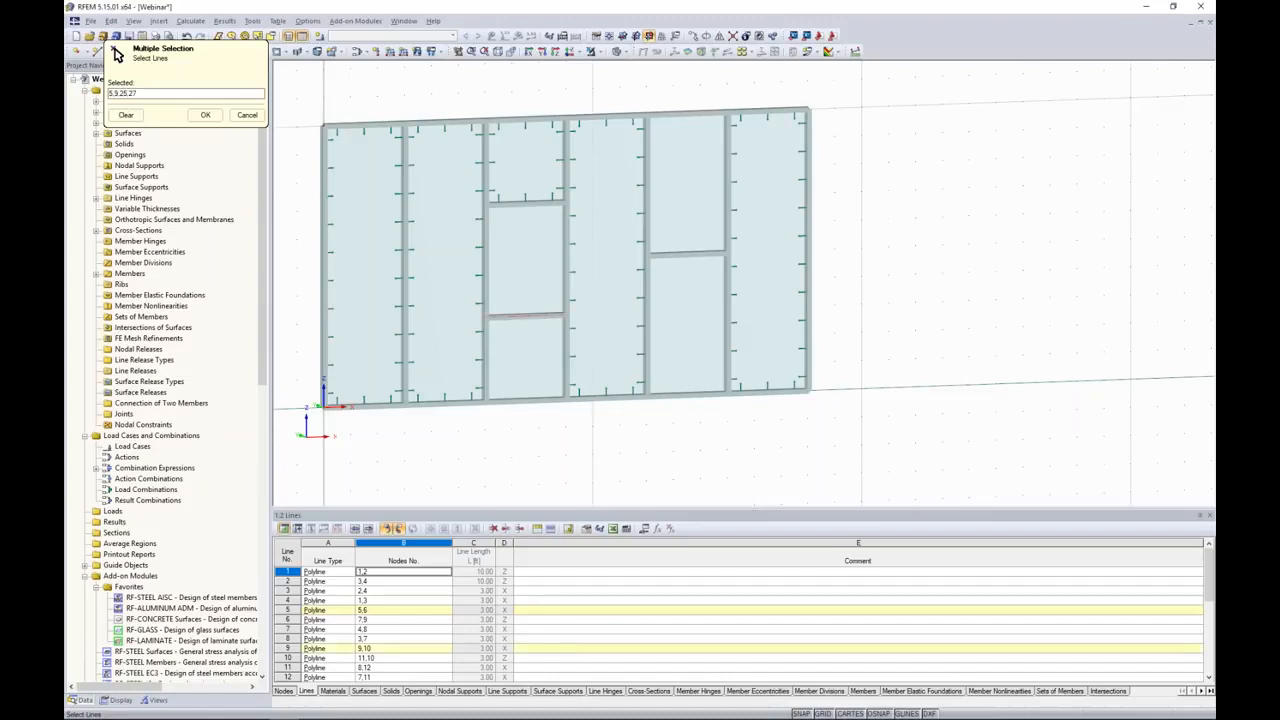
left_click(205, 114)
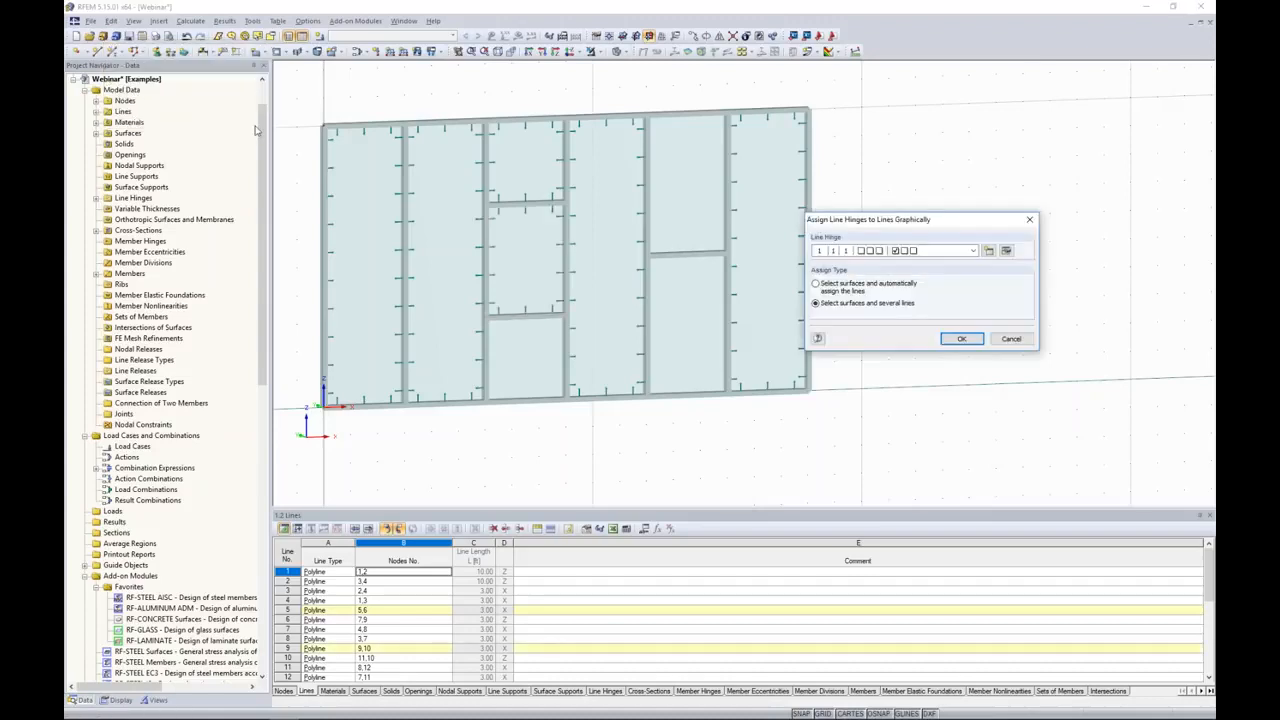
Step: Assign the line hinge to the four boundary lines of the bottom glass pane in the third bay
left_click(962, 340)
left_click(530, 352)
left_click(566, 354)
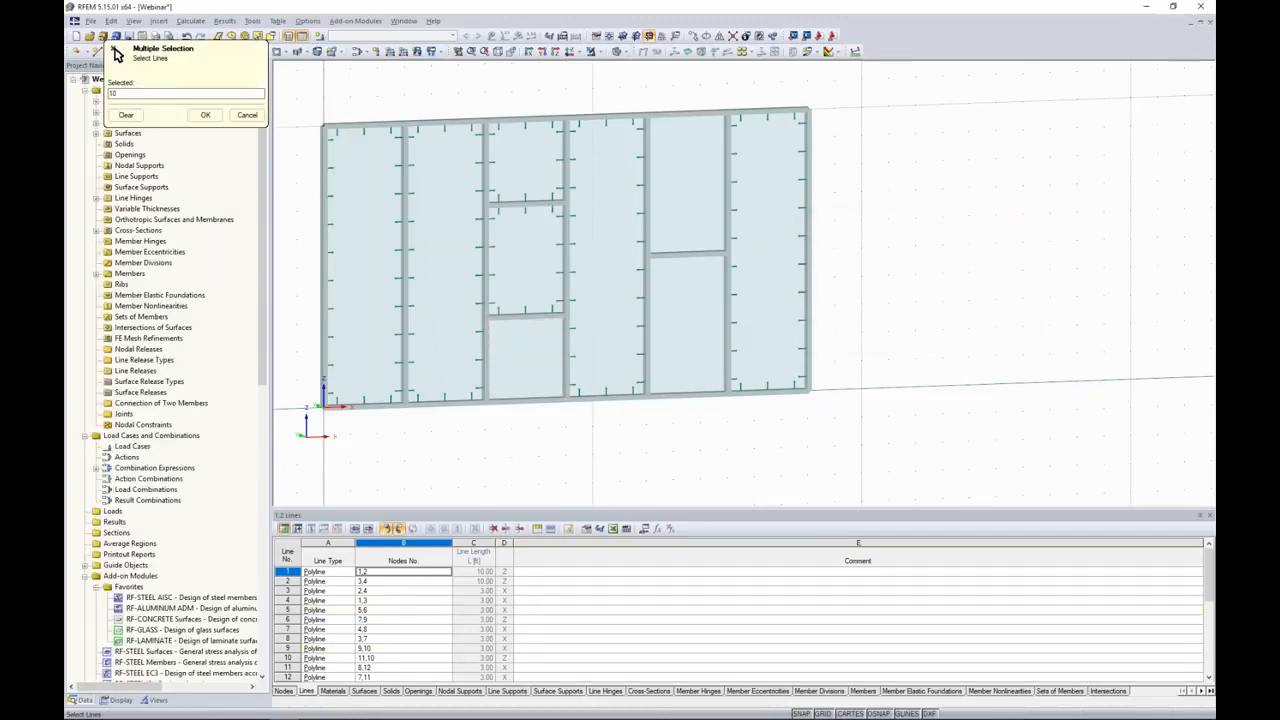
left_click(526, 317)
left_click(486, 360)
left_click(523, 400)
left_click(205, 114)
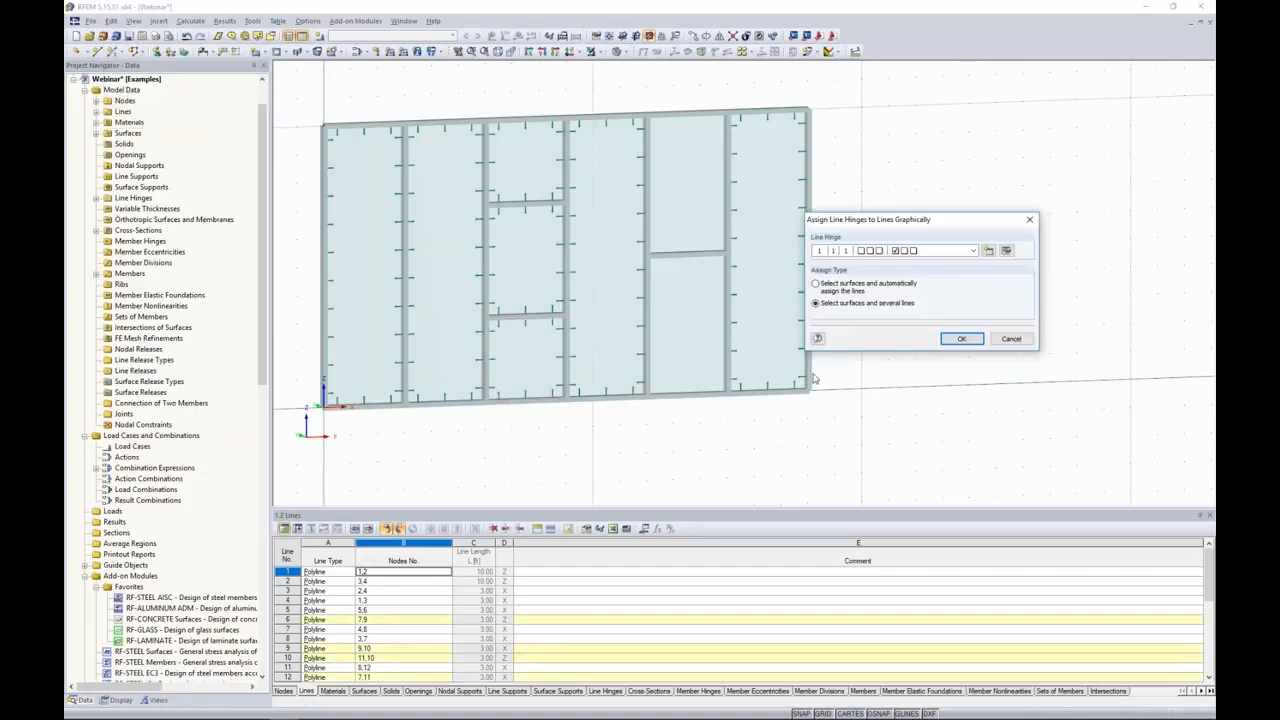
Step: Assign the line hinge to the four boundary lines of the upper glass pane in the fifth bay
left_click(962, 340)
left_click(687, 186)
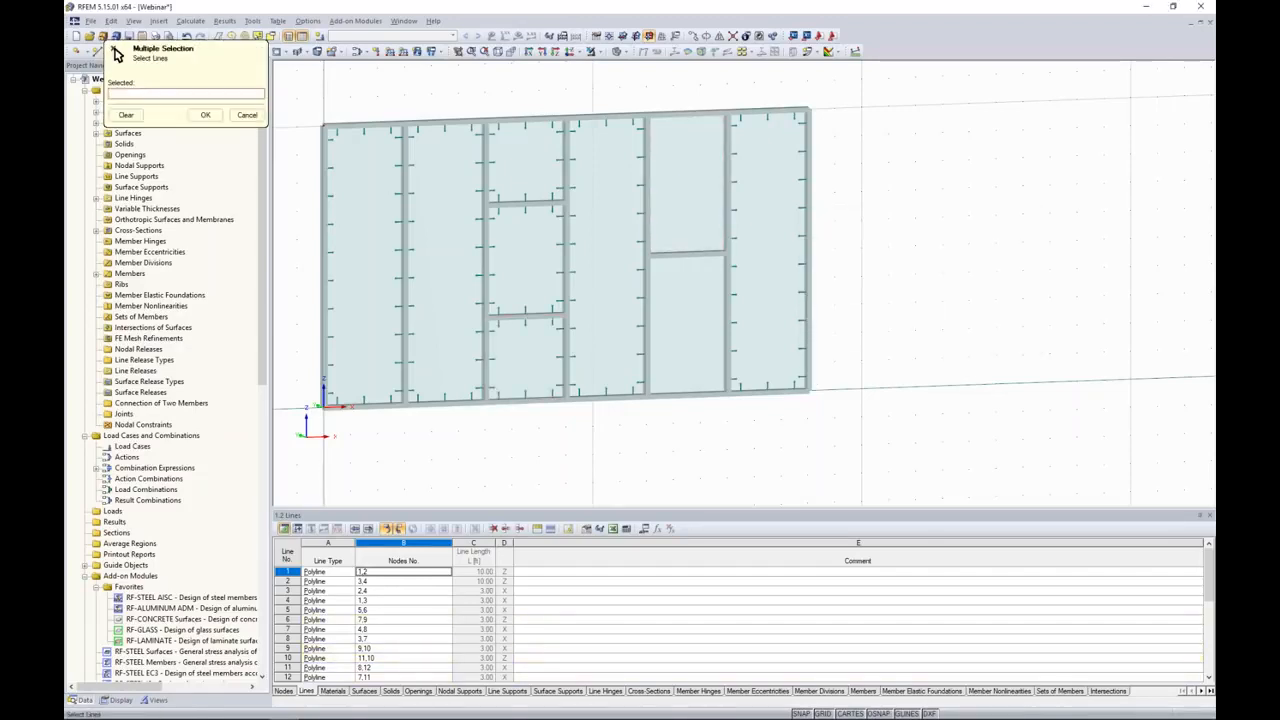
left_click(727, 194)
left_click(691, 116)
left_click(646, 154)
left_click(693, 252)
key("Return")
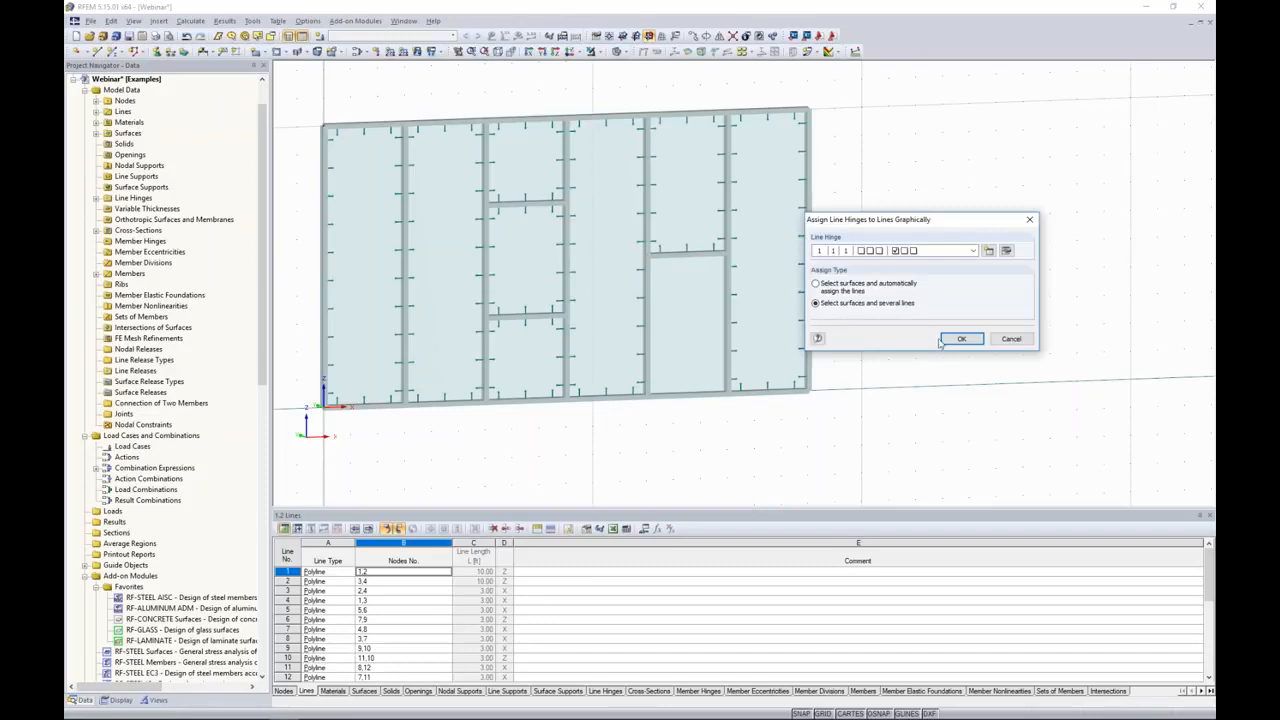
Step: Assign the line hinge to the four edges of the lower fifth-bay pane and finish the hinge assignment
left_click(961, 338)
left_click(688, 324)
left_click(727, 323)
left_click(692, 254)
left_click(647, 315)
left_click(700, 392)
key("Return")
left_click(993, 338)
middle_click_drag(909, 296, 948, 350)
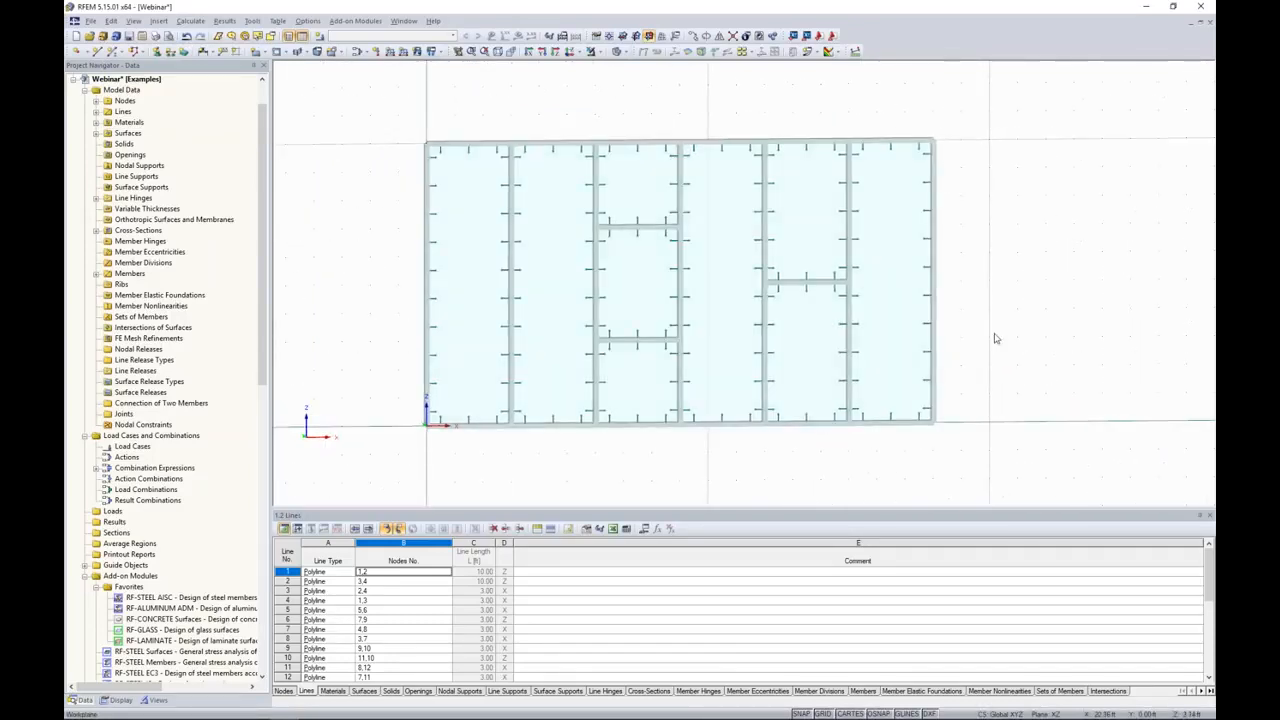
Step: Isolate the mullion between the first and second bays, examine its cross-section orientation at the top end, and restore full visibility
middle_click_drag(417, 203, 512, 318)
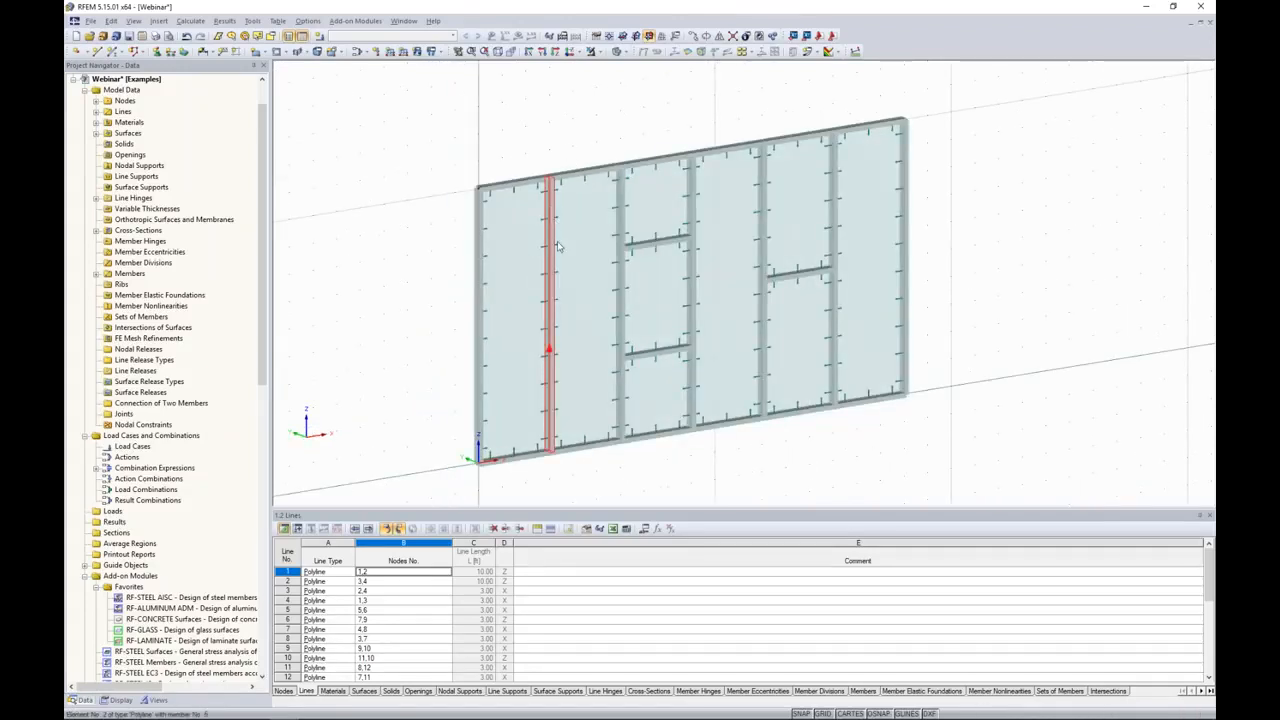
left_click(596, 51)
left_click(603, 73)
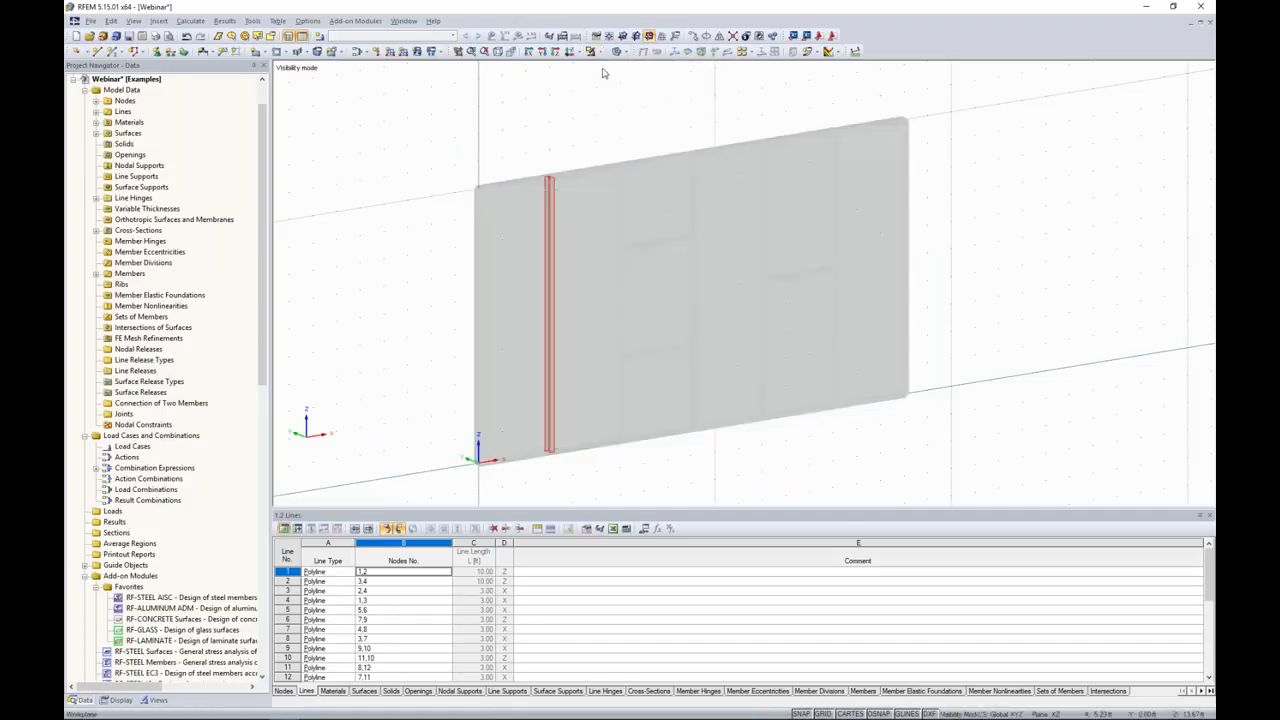
scroll(547, 181, "up", 4)
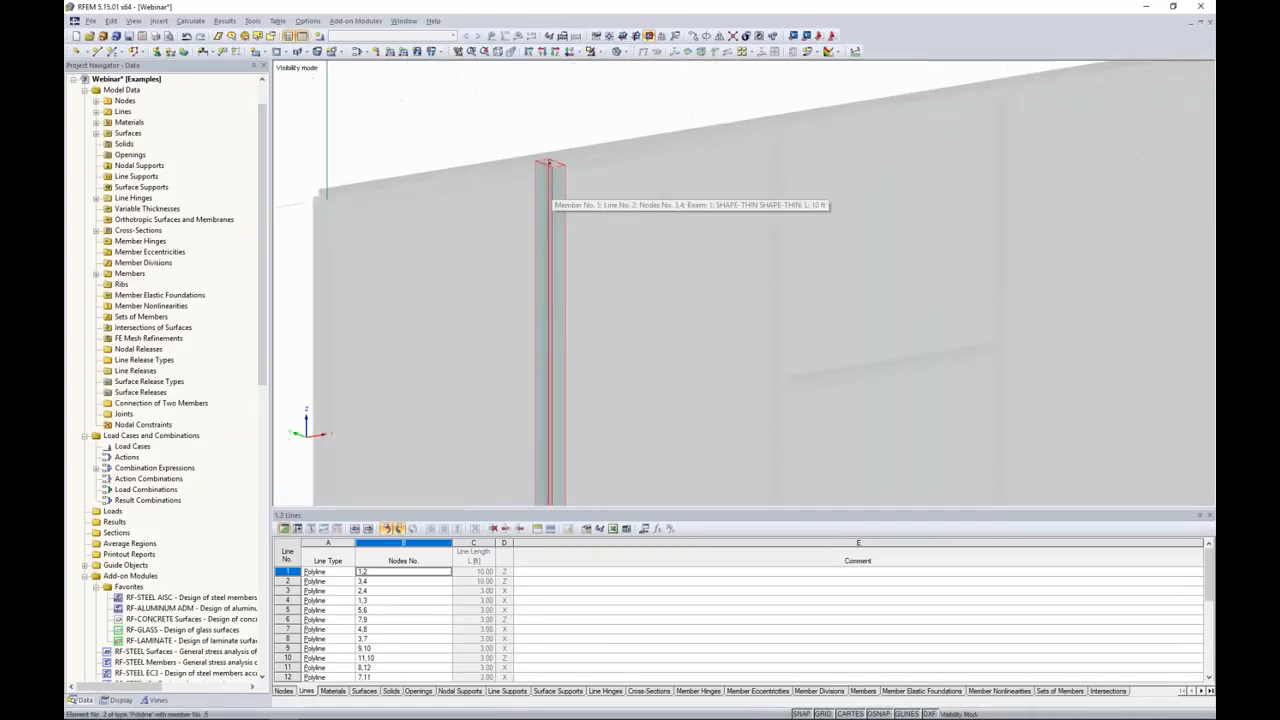
middle_click_drag(548, 190, 546, 212, "ctrl")
scroll(546, 211, "up", 7)
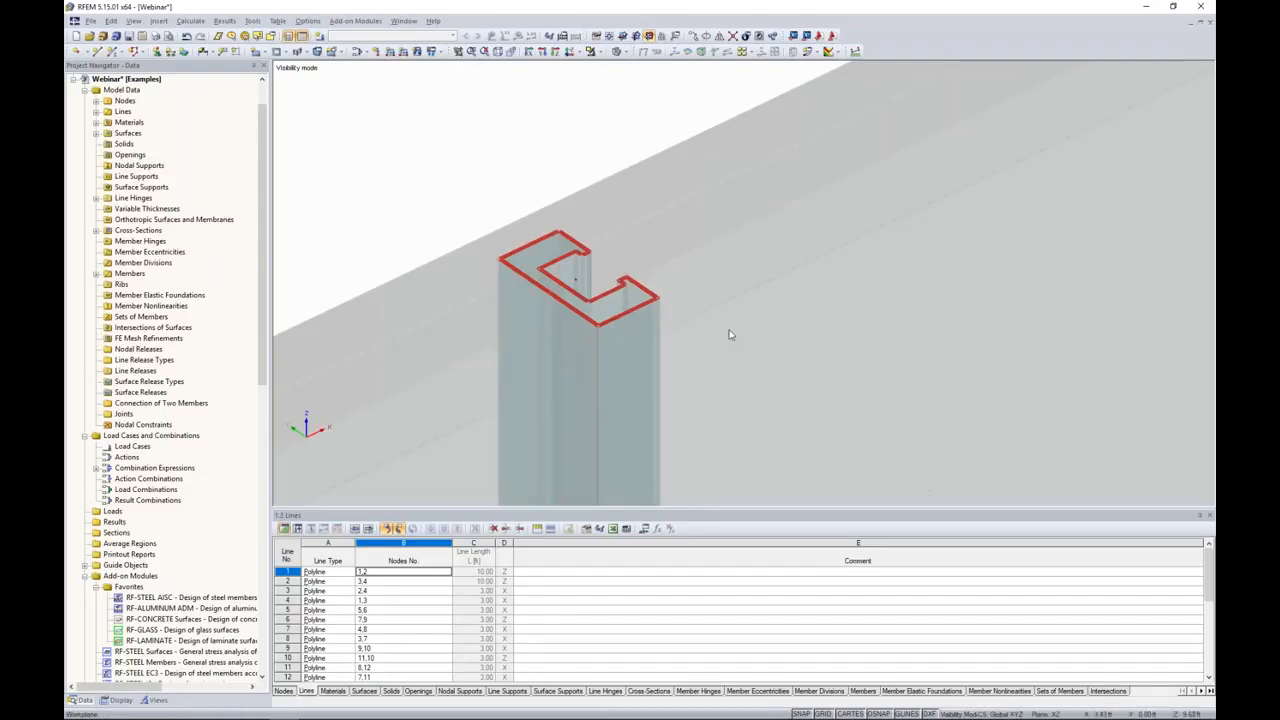
scroll(729, 335, "down", 5)
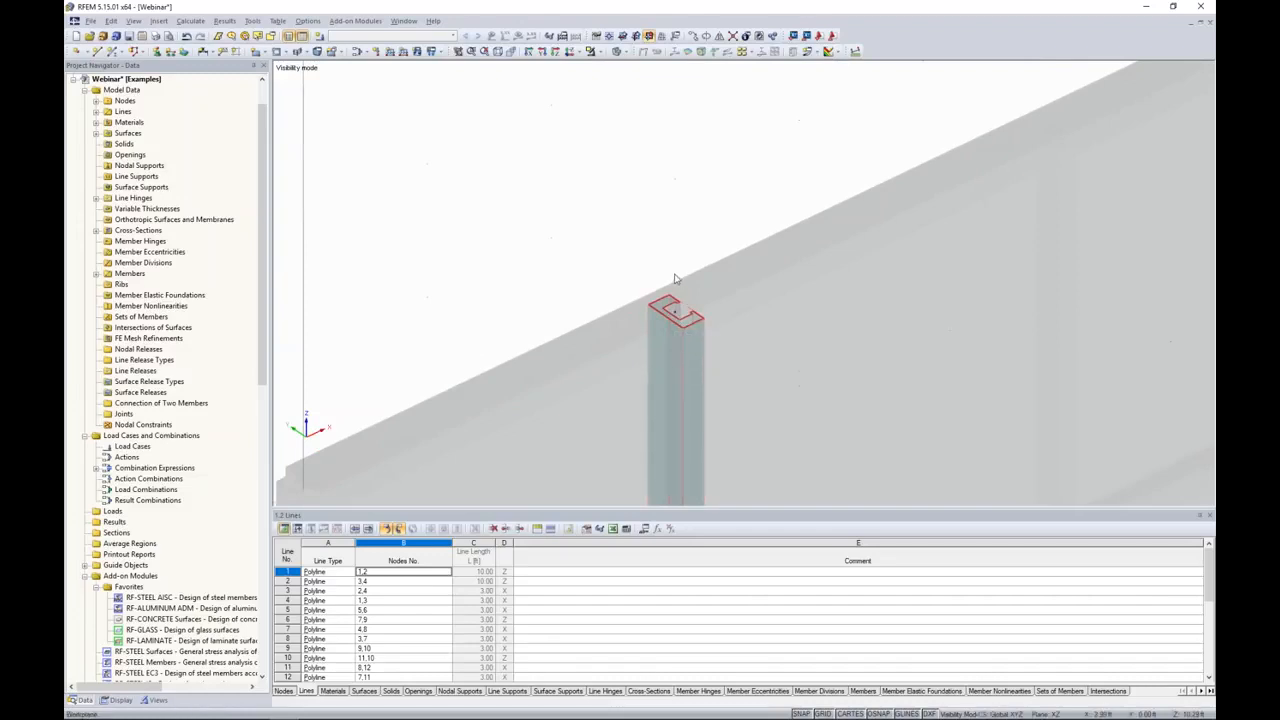
scroll(781, 362, "down", 4)
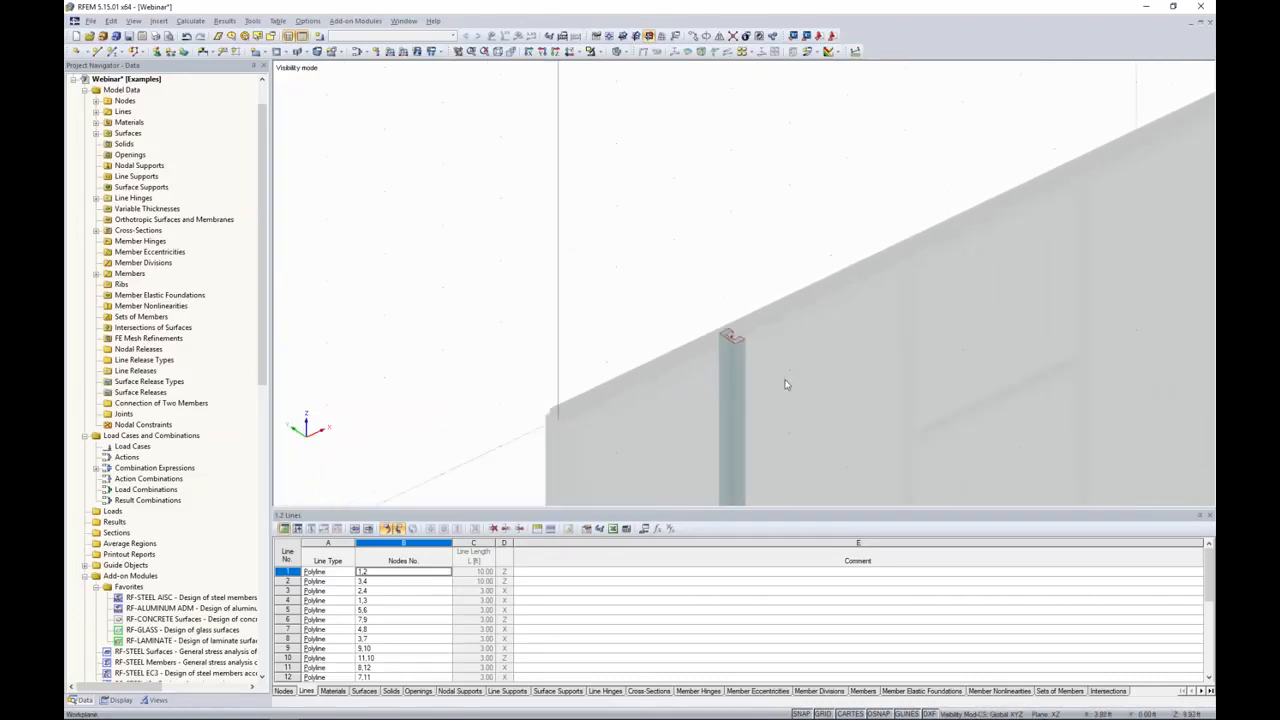
scroll(785, 384, "down", 5)
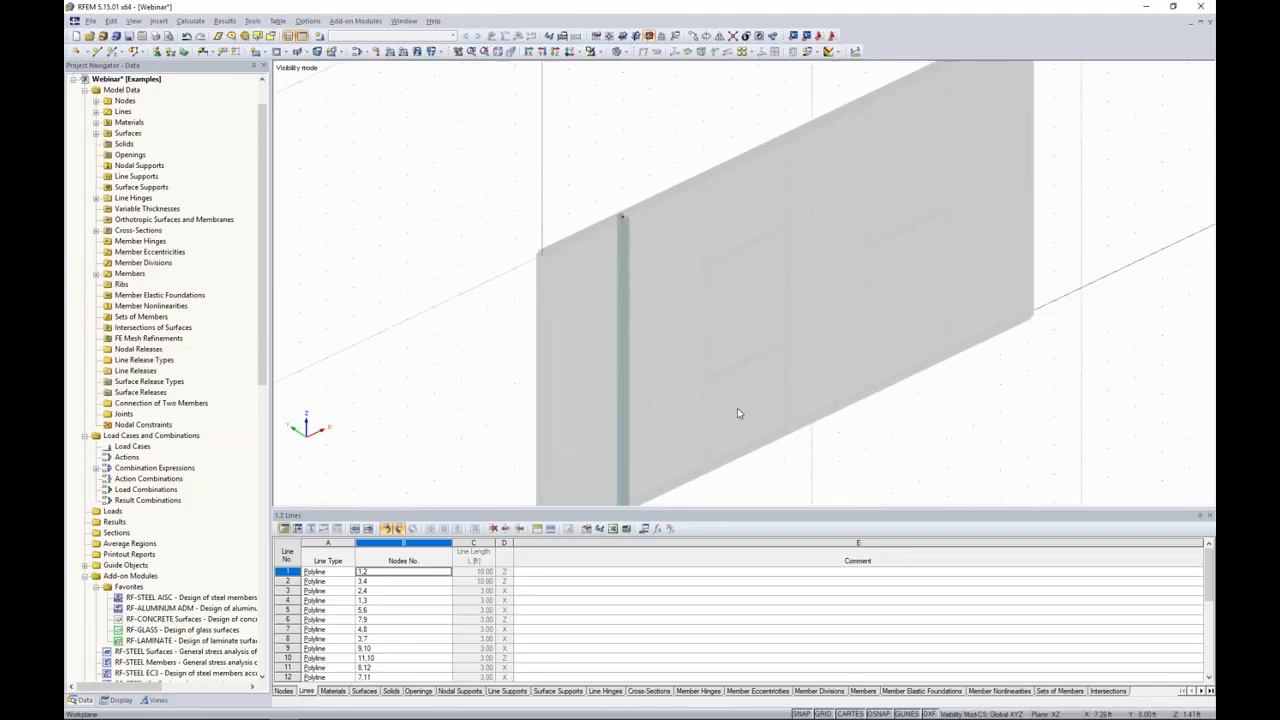
left_click(597, 52)
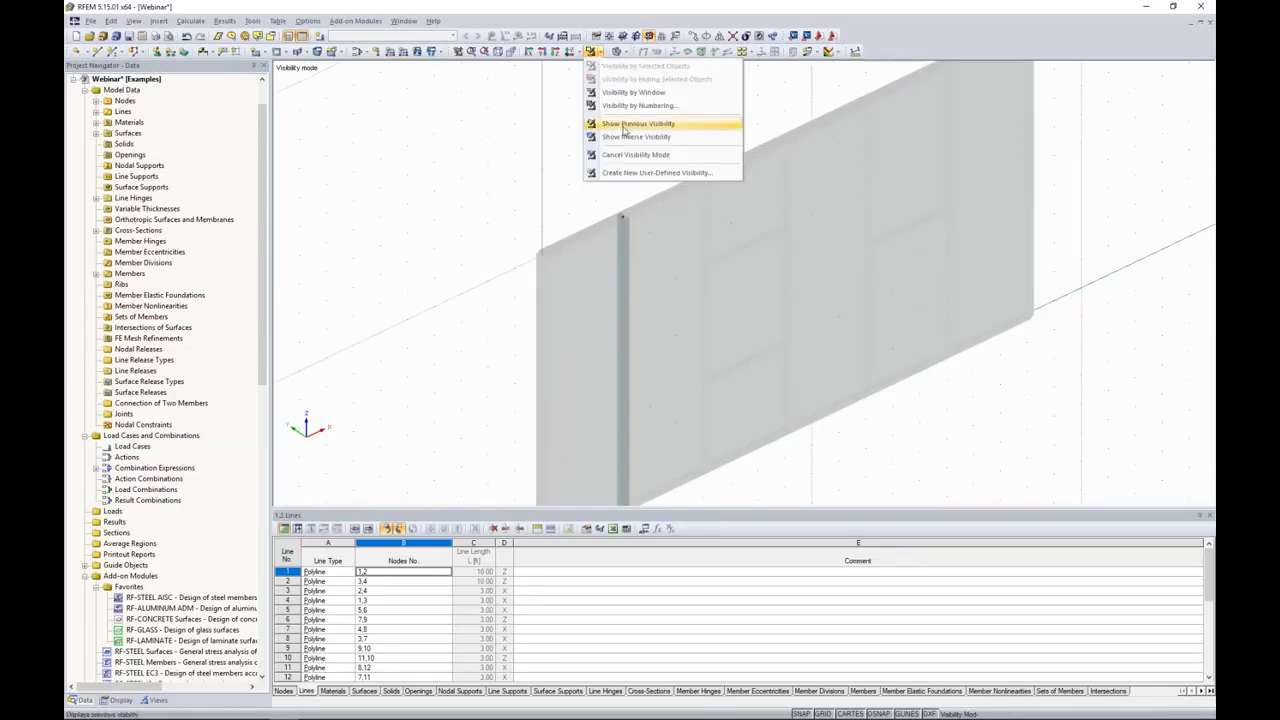
left_click(625, 156)
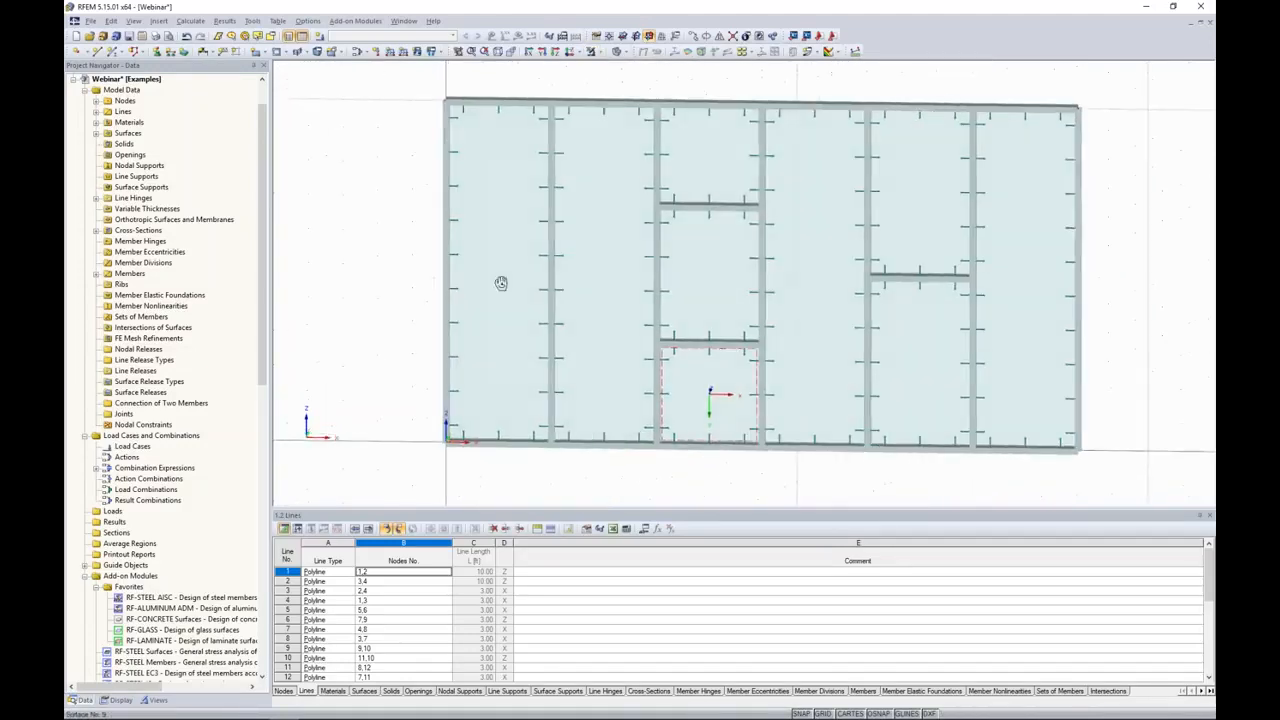
Step: In wireframe display, select all interior mullions and horizontal members and set their member rotation angle to 90°
left_click(618, 52)
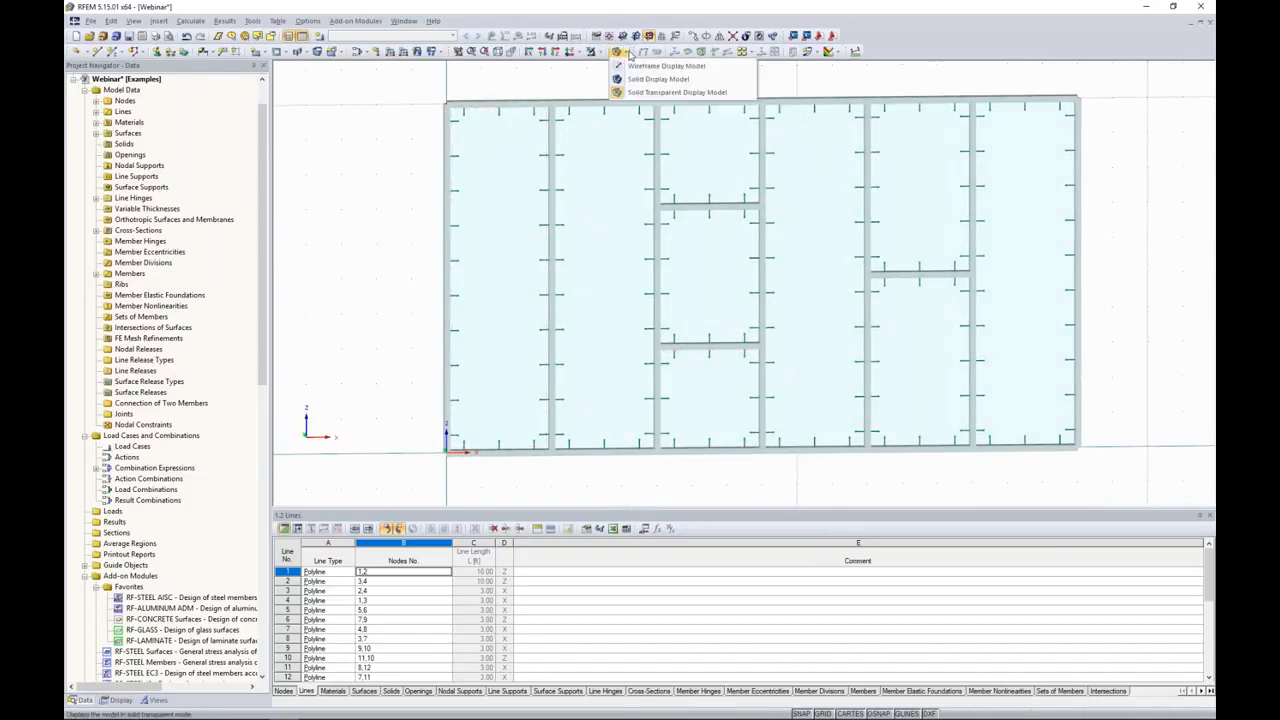
left_click(627, 67)
left_click_drag(1014, 423, 510, 162)
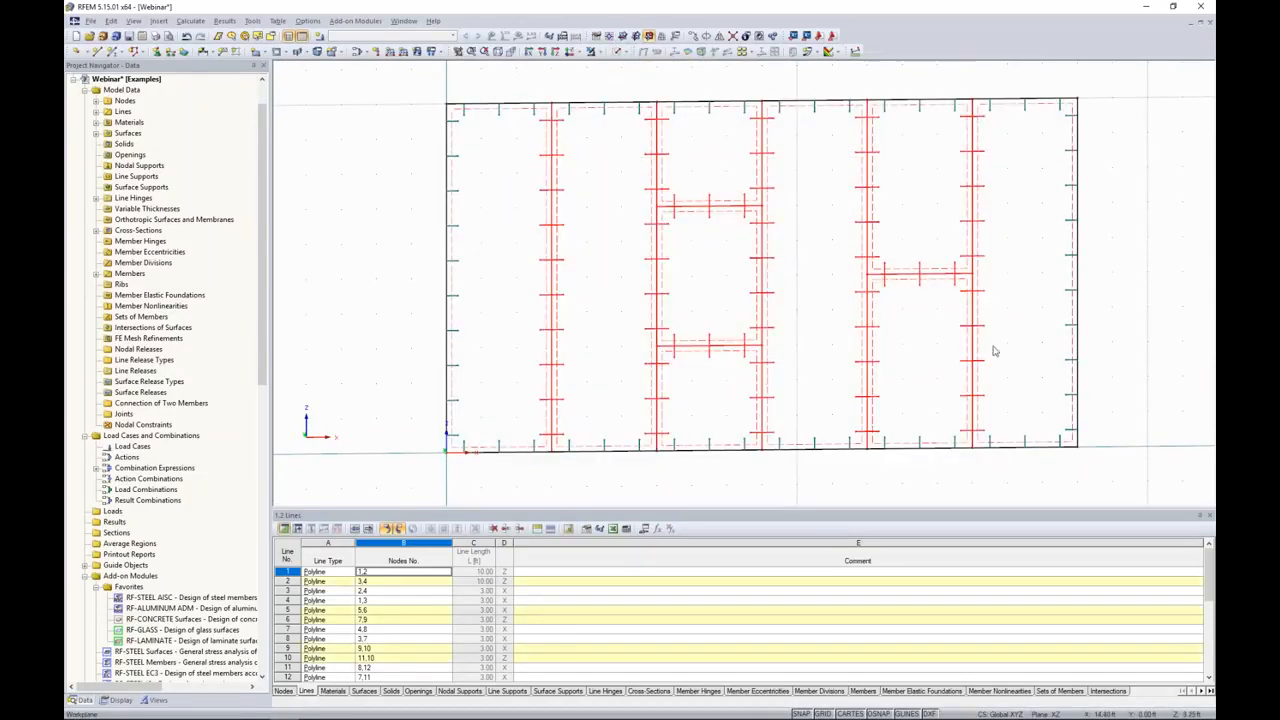
double_click(552, 177)
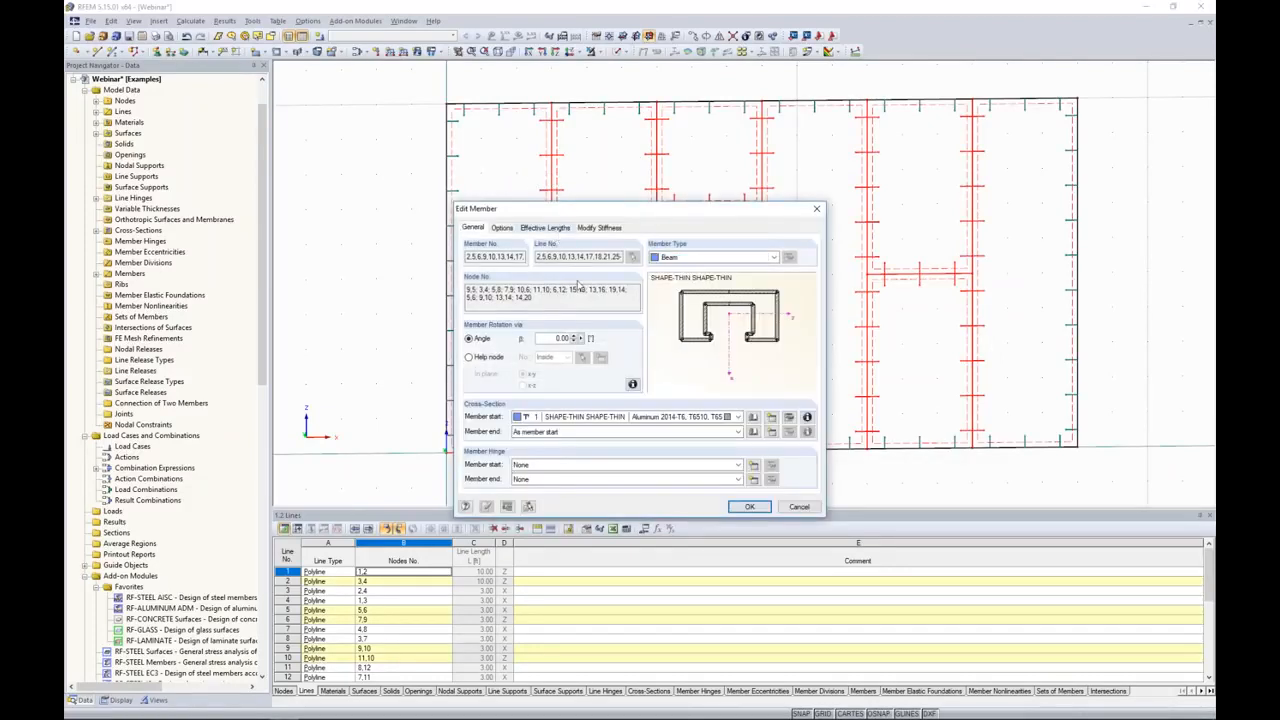
left_click_drag(550, 339, 633, 339)
type("90")
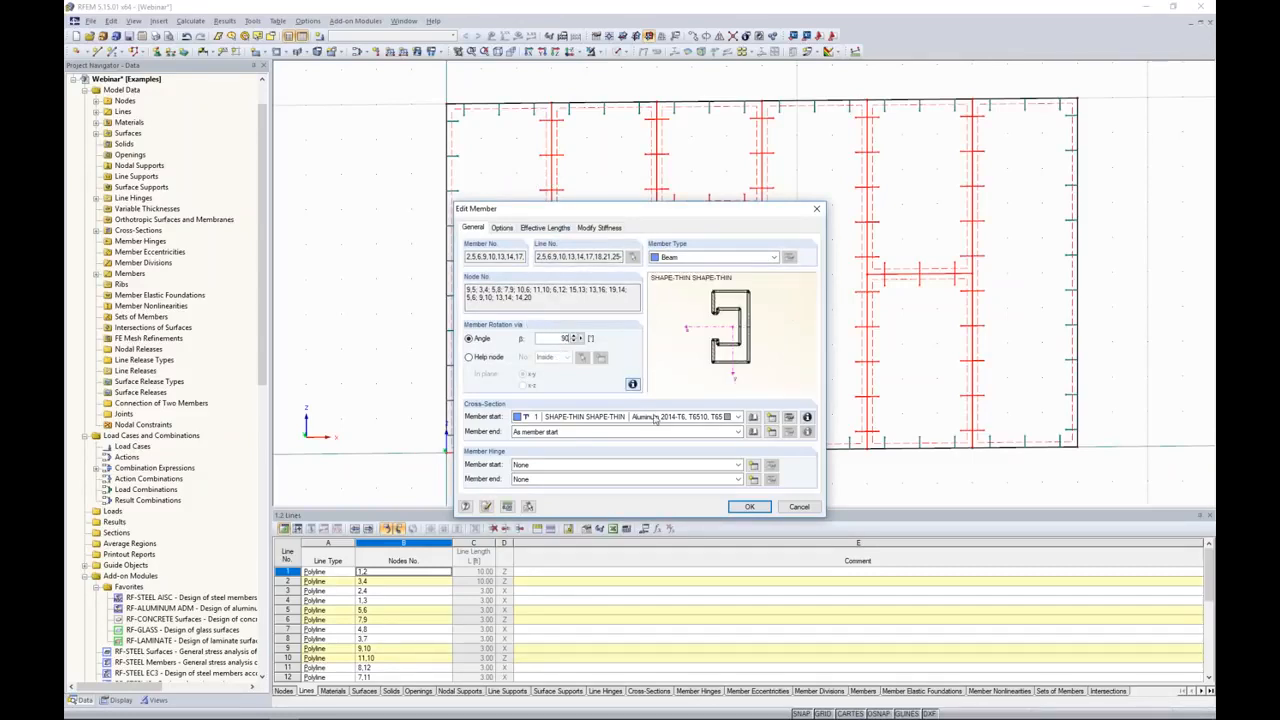
left_click(749, 506)
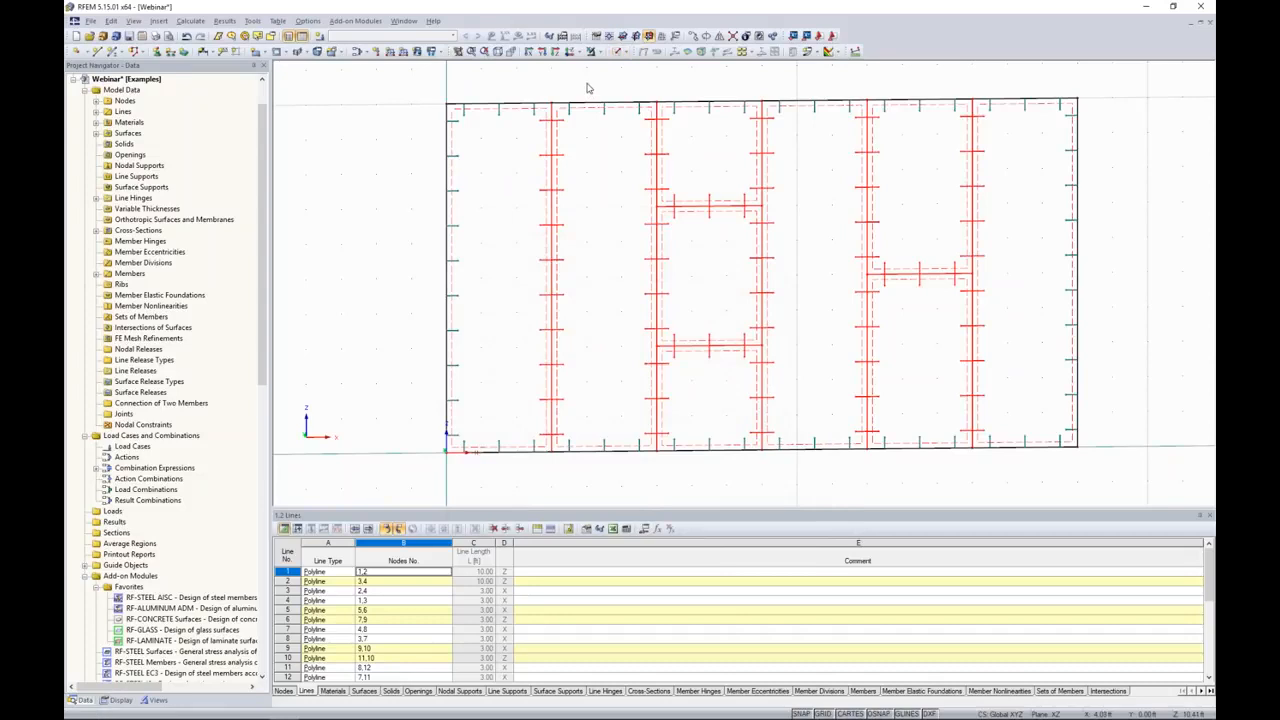
Step: Return the model to the solid transparent display and view the rotated interior members at an angle
left_click(617, 51)
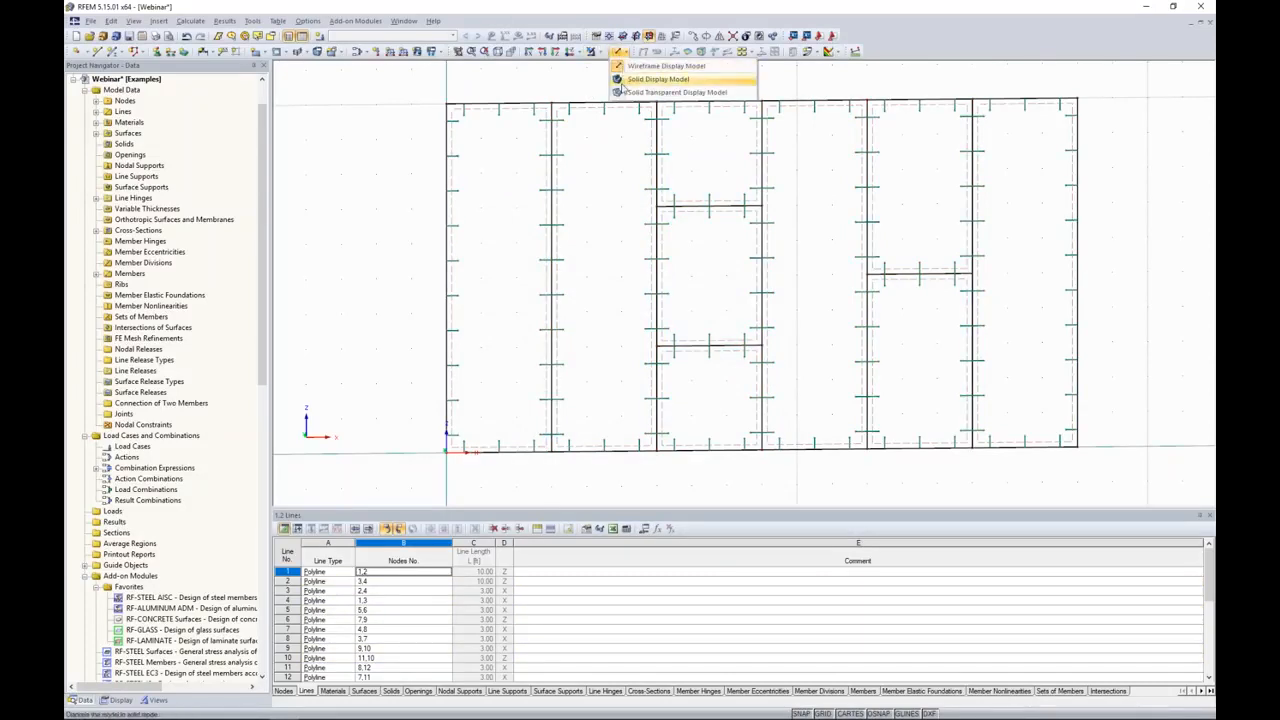
left_click(622, 92)
middle_click_drag(434, 200, 576, 200, "ctrl")
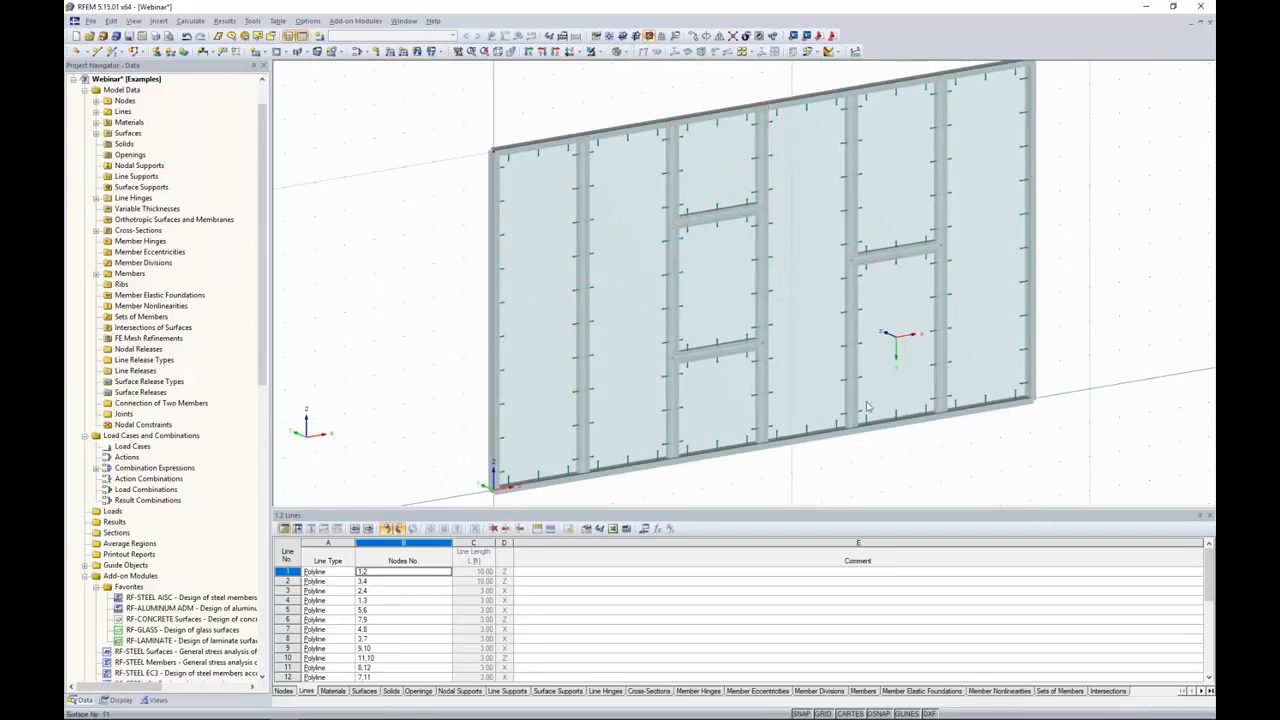
Step: Show the whole facade in a front view with free space around its top and bottom edges
left_click(541, 51)
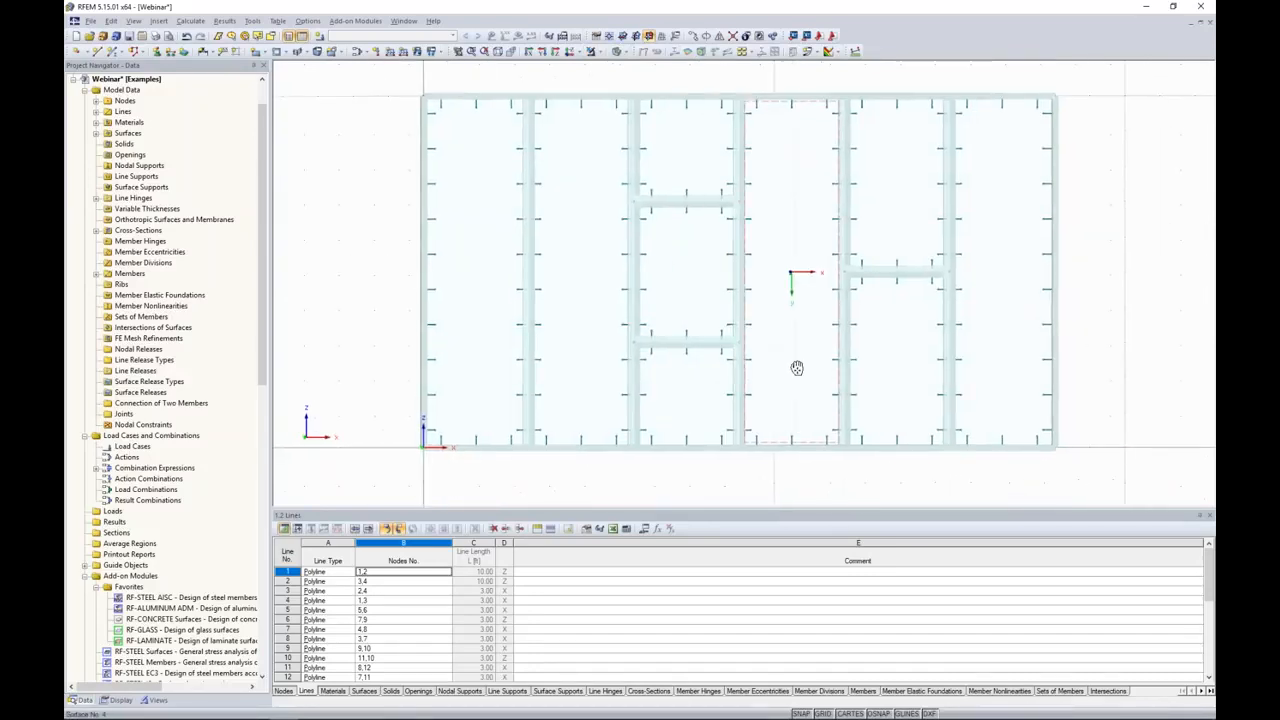
scroll(803, 366, "down", 3)
mouse_move(777, 447)
middle_mouse_down("ctrl")
mouse_move(800, 441)
mouse_move(758, 436)
mouse_move(703, 397)
mouse_move(711, 411)
middle_mouse_up("ctrl")
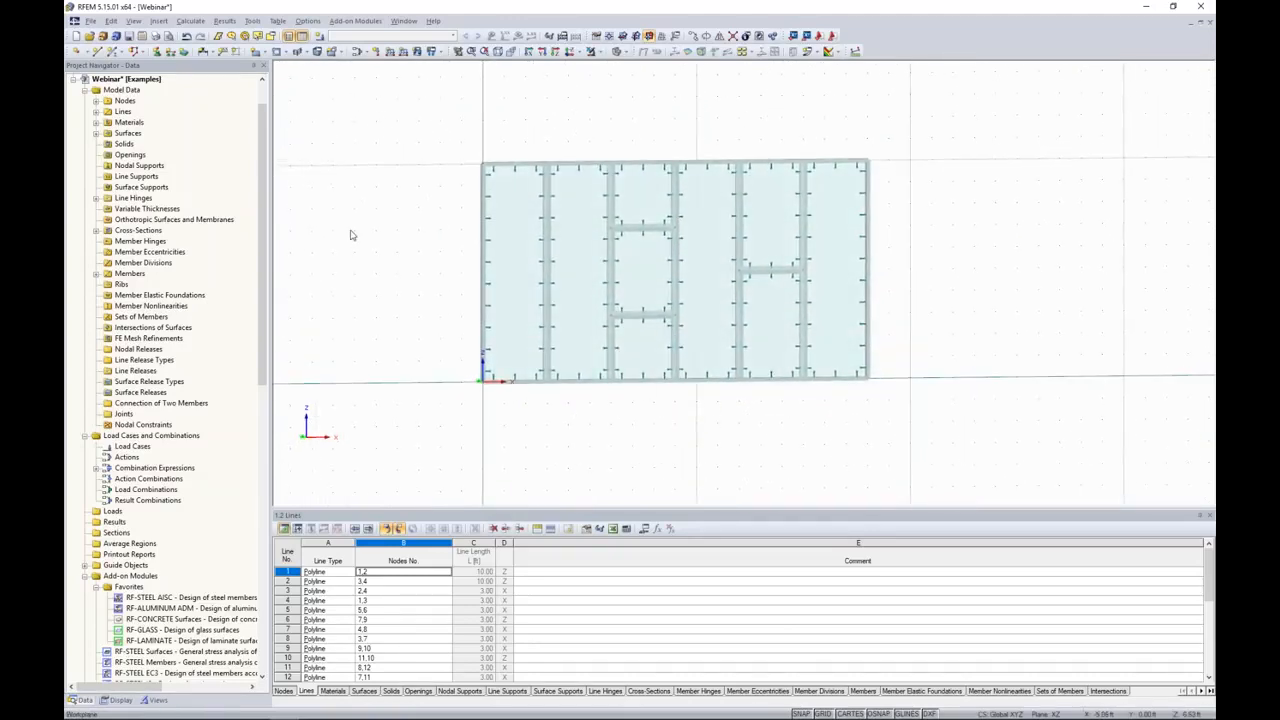
Step: Try to place hinged nodal supports on all nodes along the facade's bottom edge
left_click(157, 52)
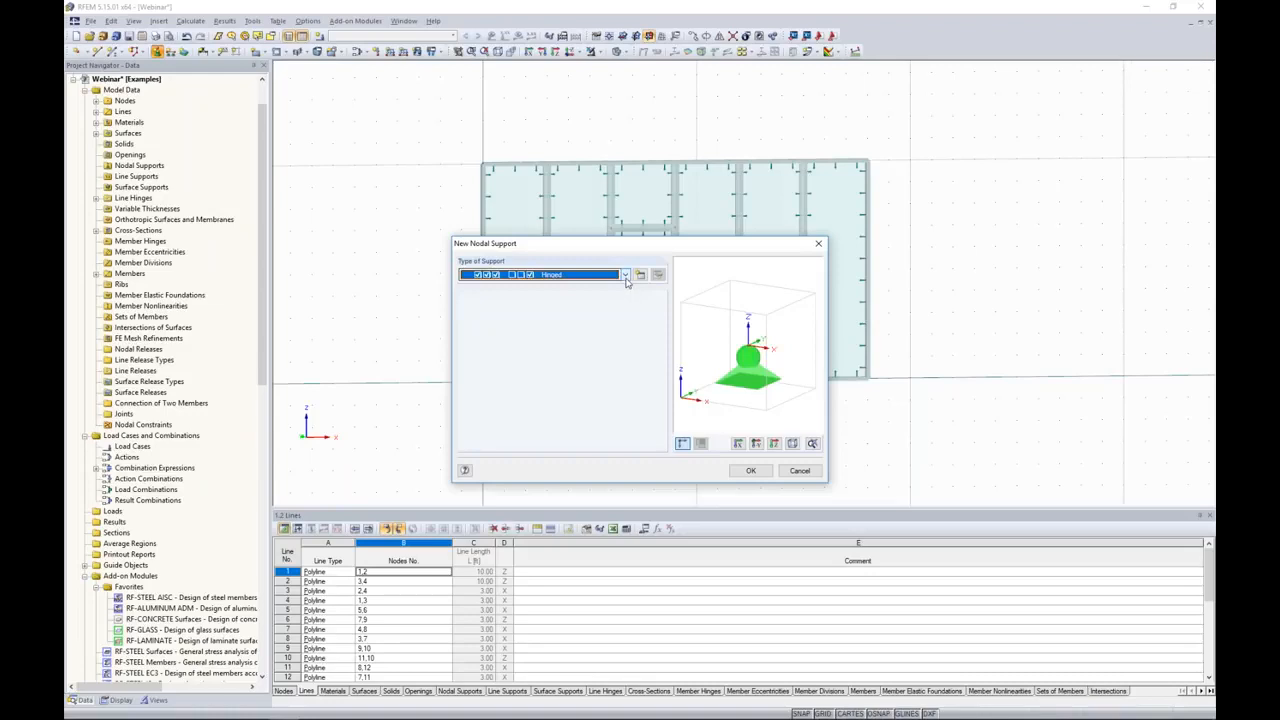
left_click(626, 278)
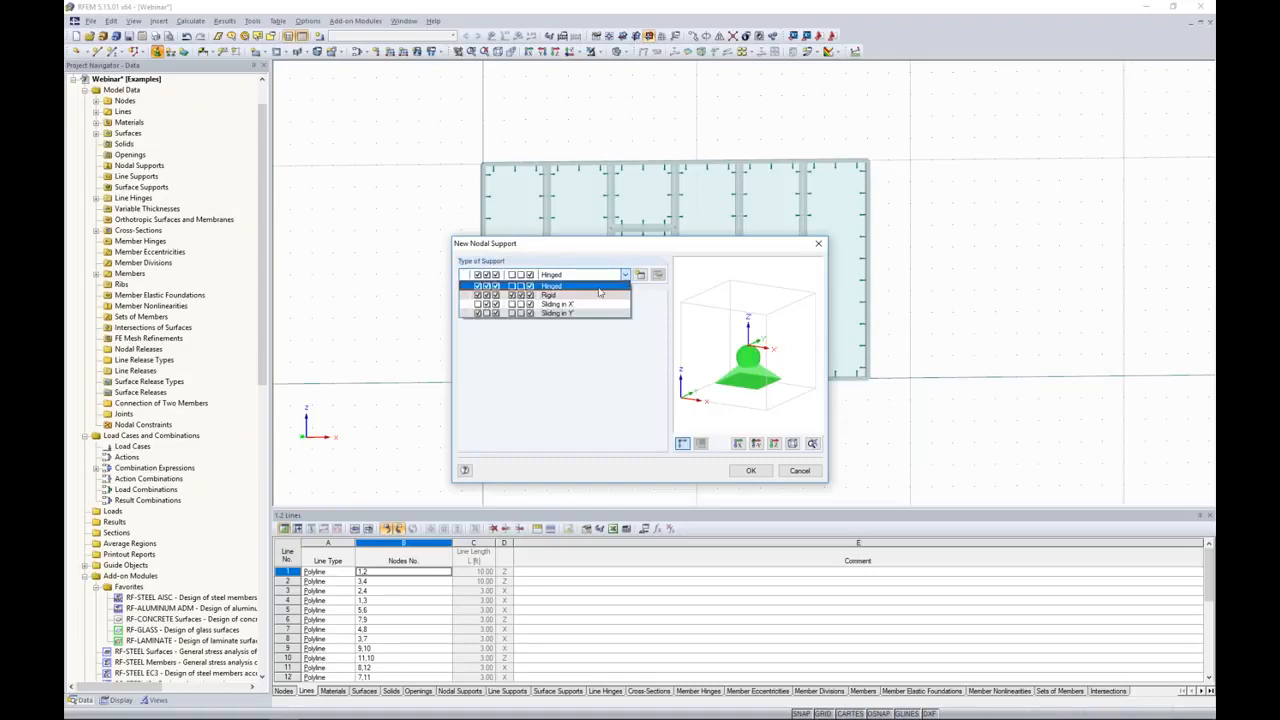
left_click(558, 295)
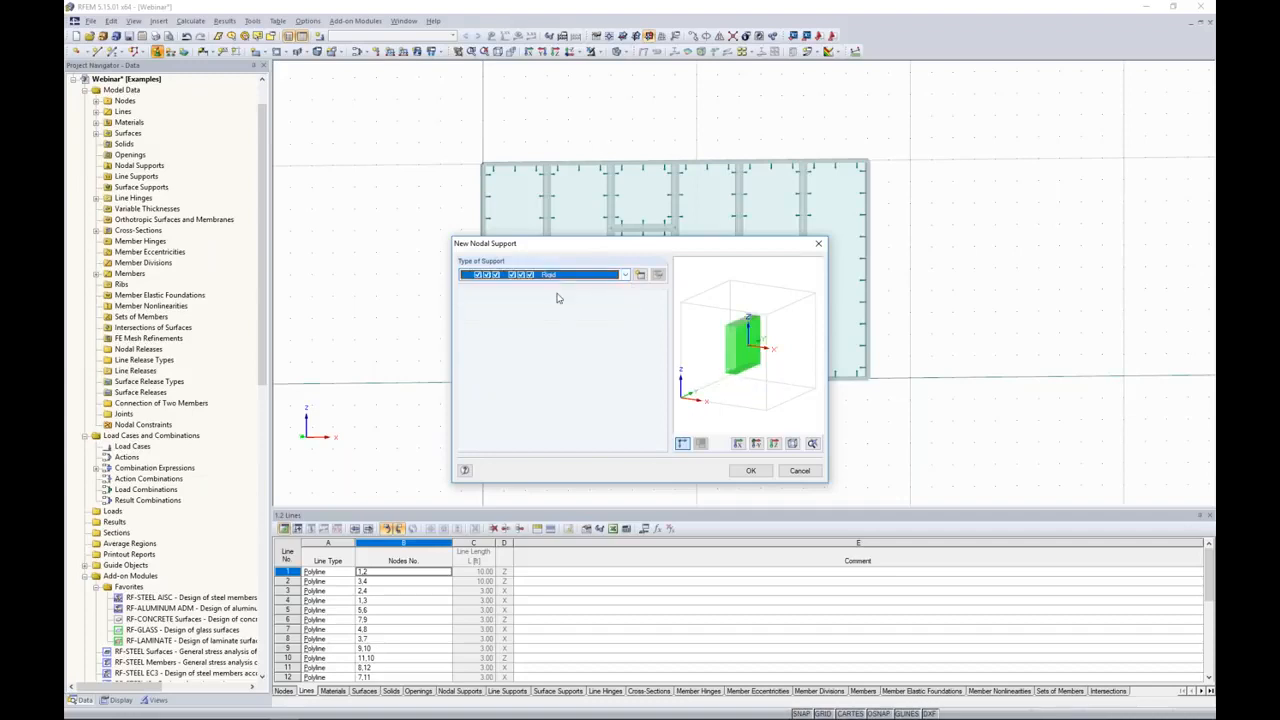
left_click(622, 276)
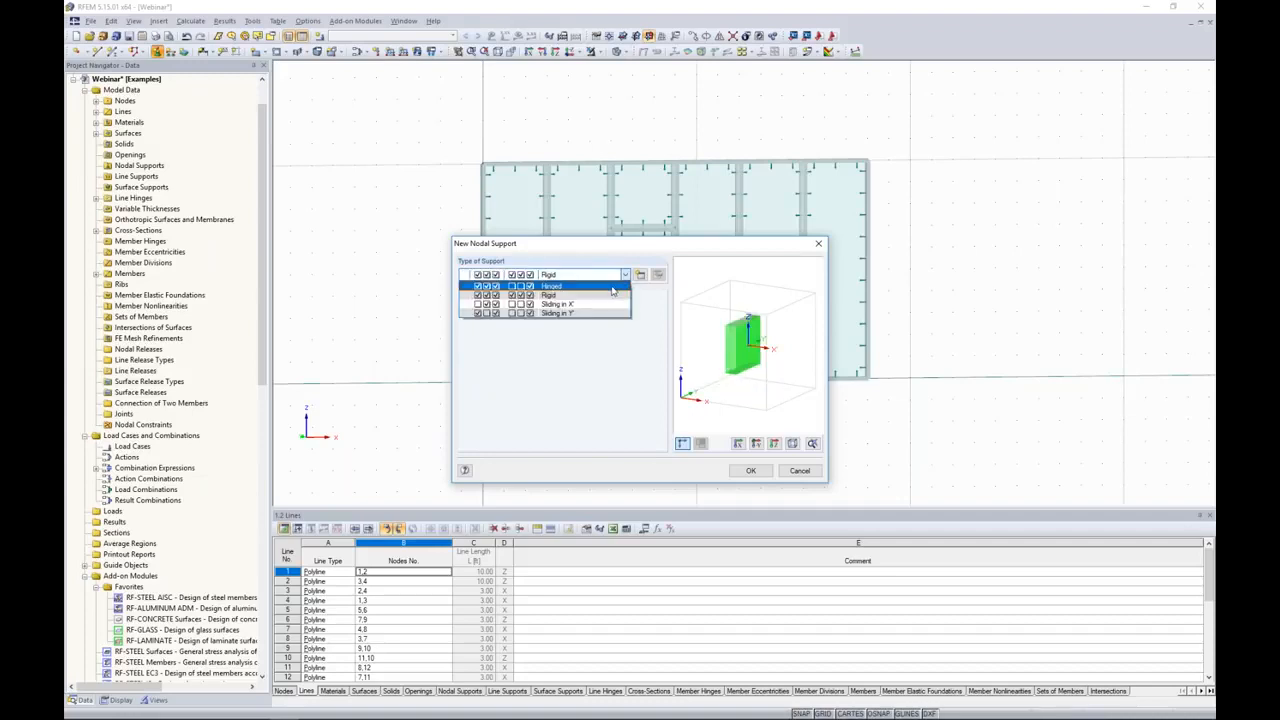
left_click(612, 287)
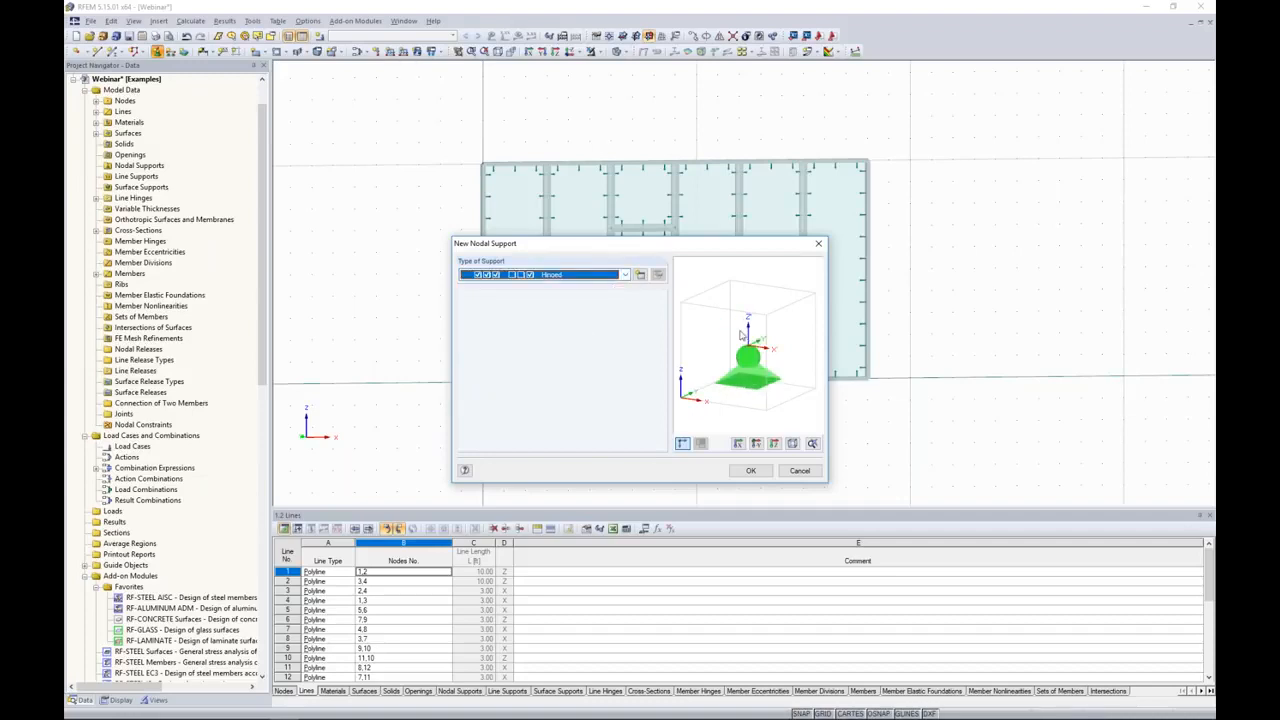
left_click(751, 471)
left_click_drag(453, 365, 912, 454)
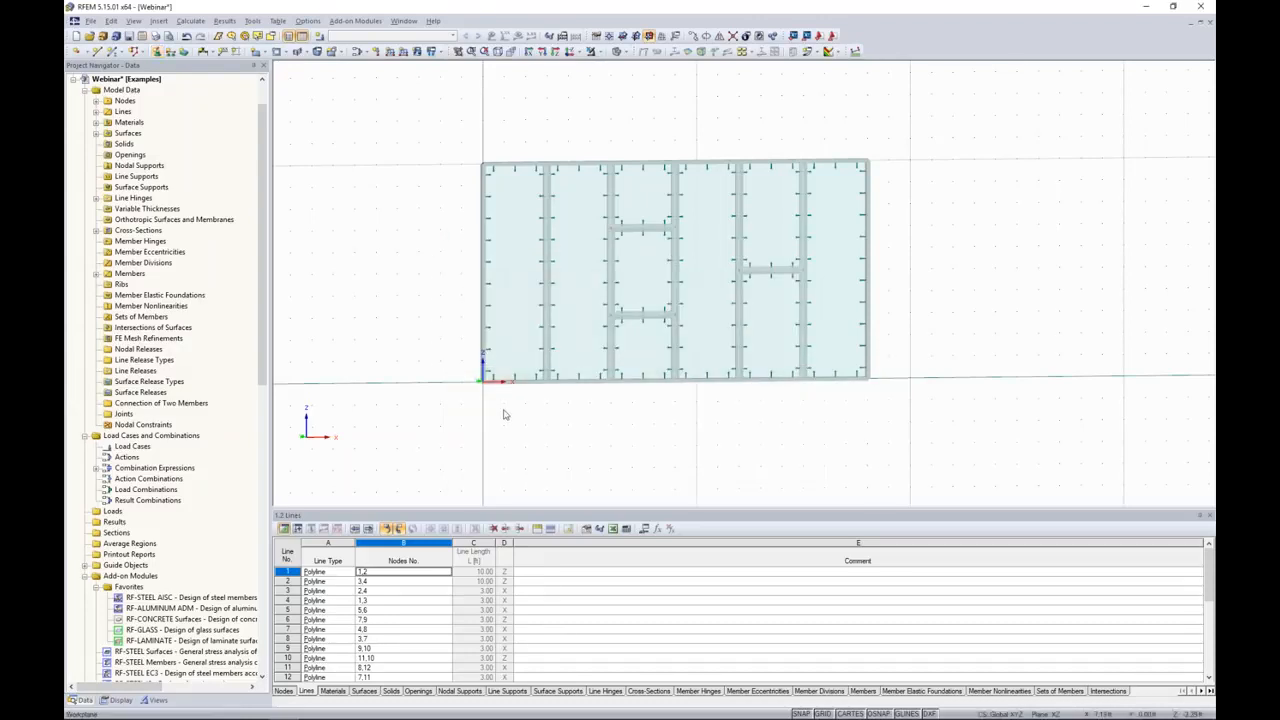
Step: Assign Hinged nodal supports to all seven nodes along the facade's bottom edge and end the placement
left_click(157, 51)
left_click(750, 470)
left_click_drag(456, 352, 948, 443)
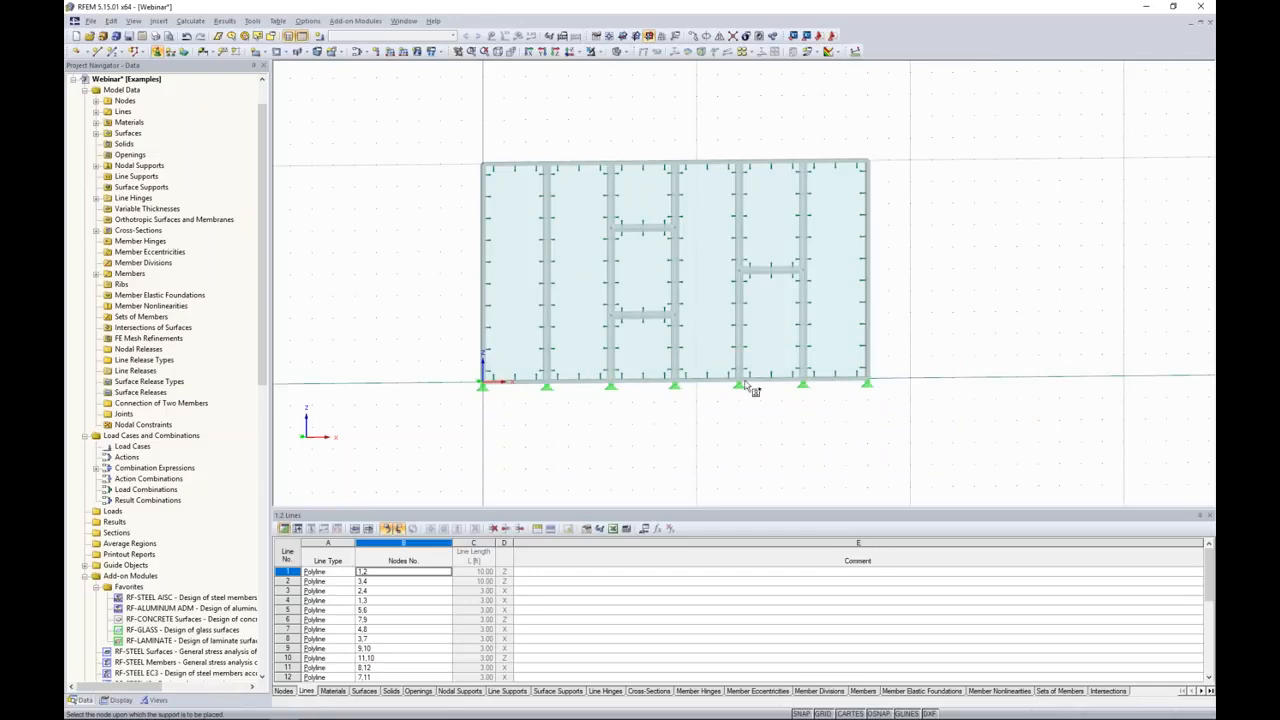
key("Escape")
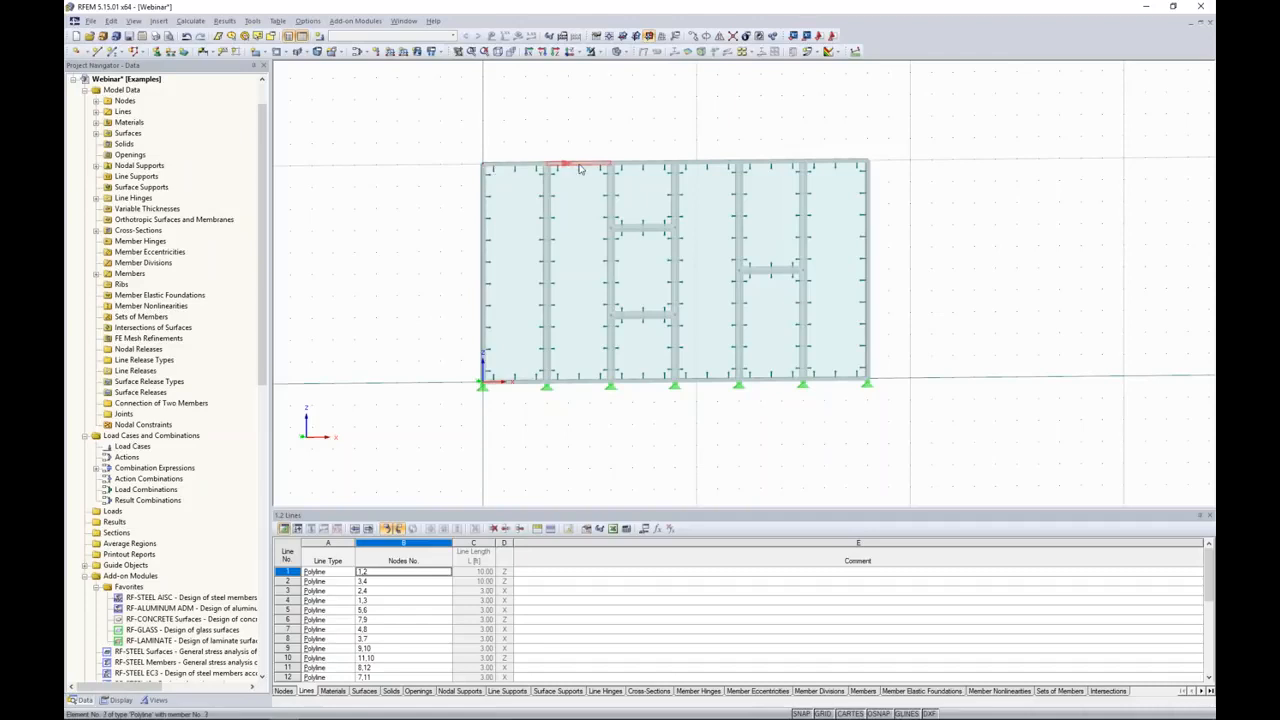
Step: Create a new nodal support type with uX, uY and φZ fixed and the vertical uZ support released
left_click(157, 51)
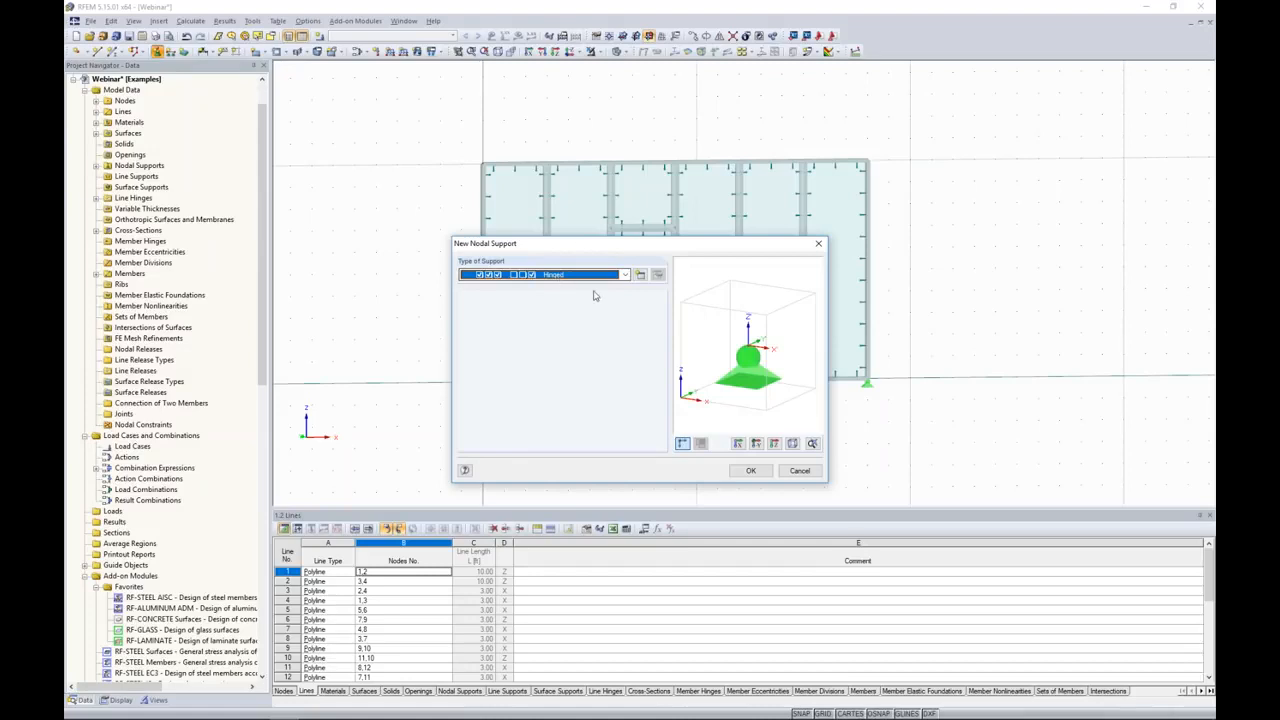
left_click(640, 275)
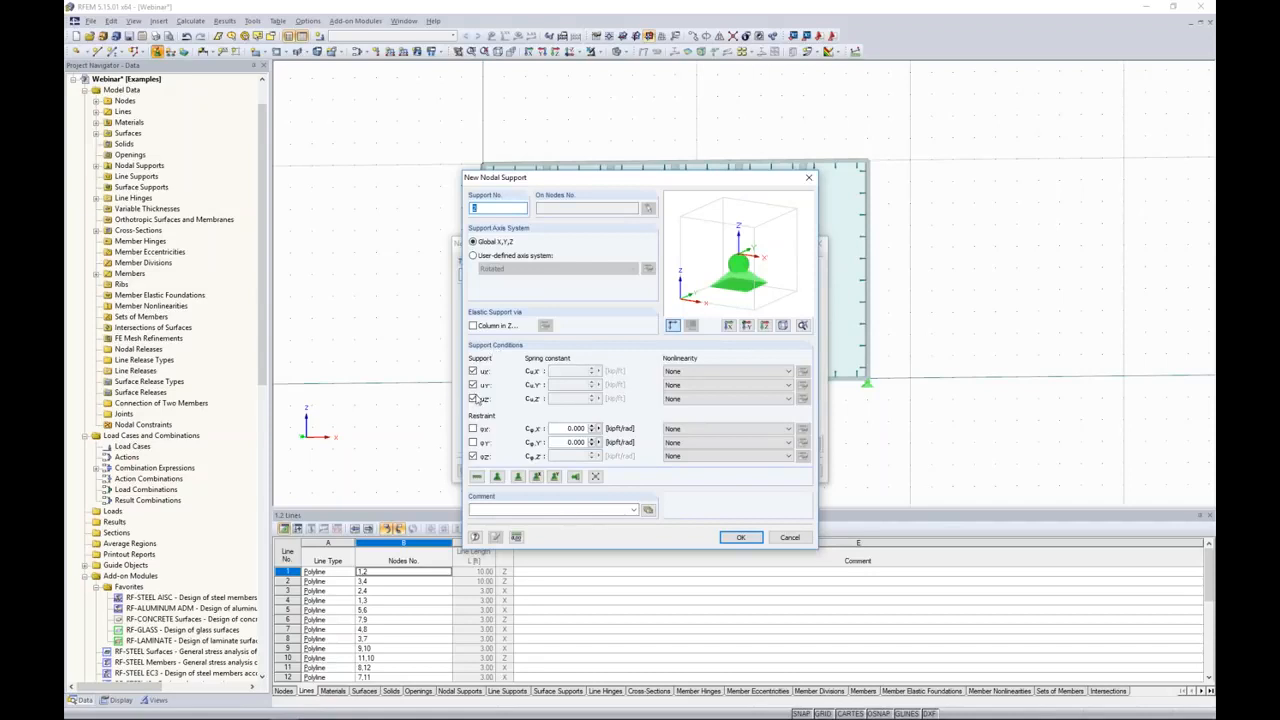
left_click(474, 457)
left_click(473, 399)
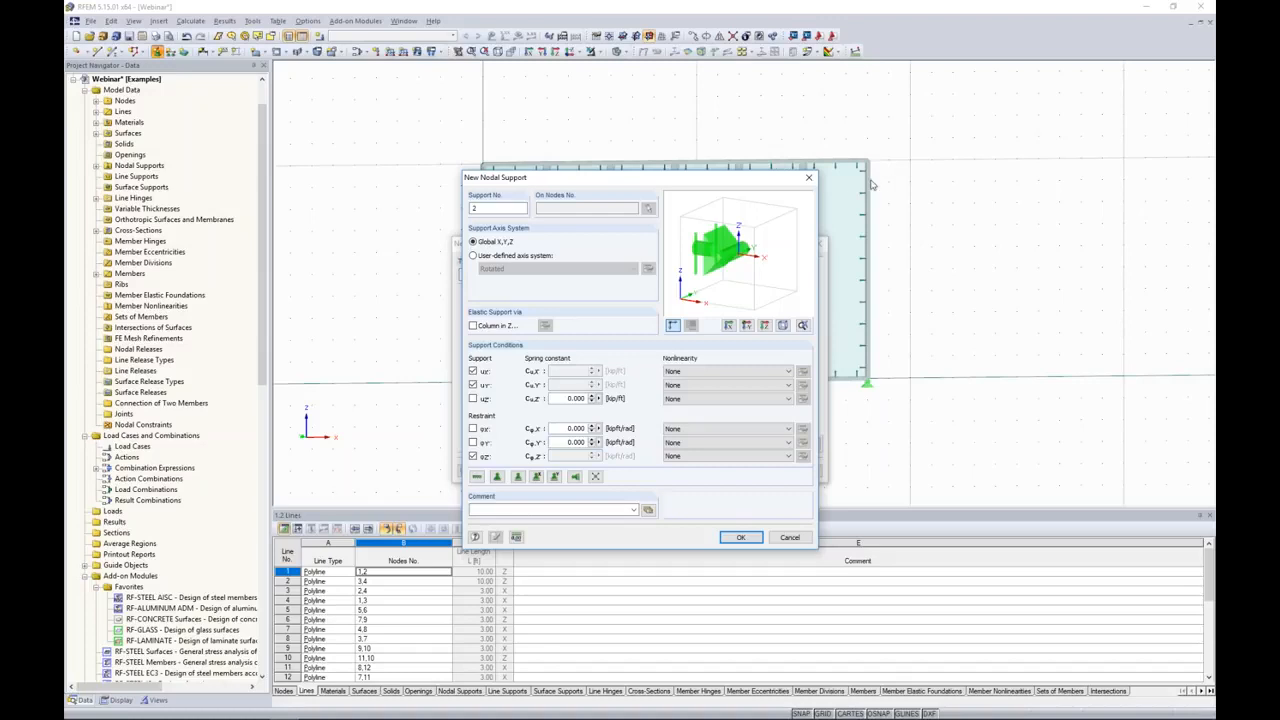
left_click(739, 539)
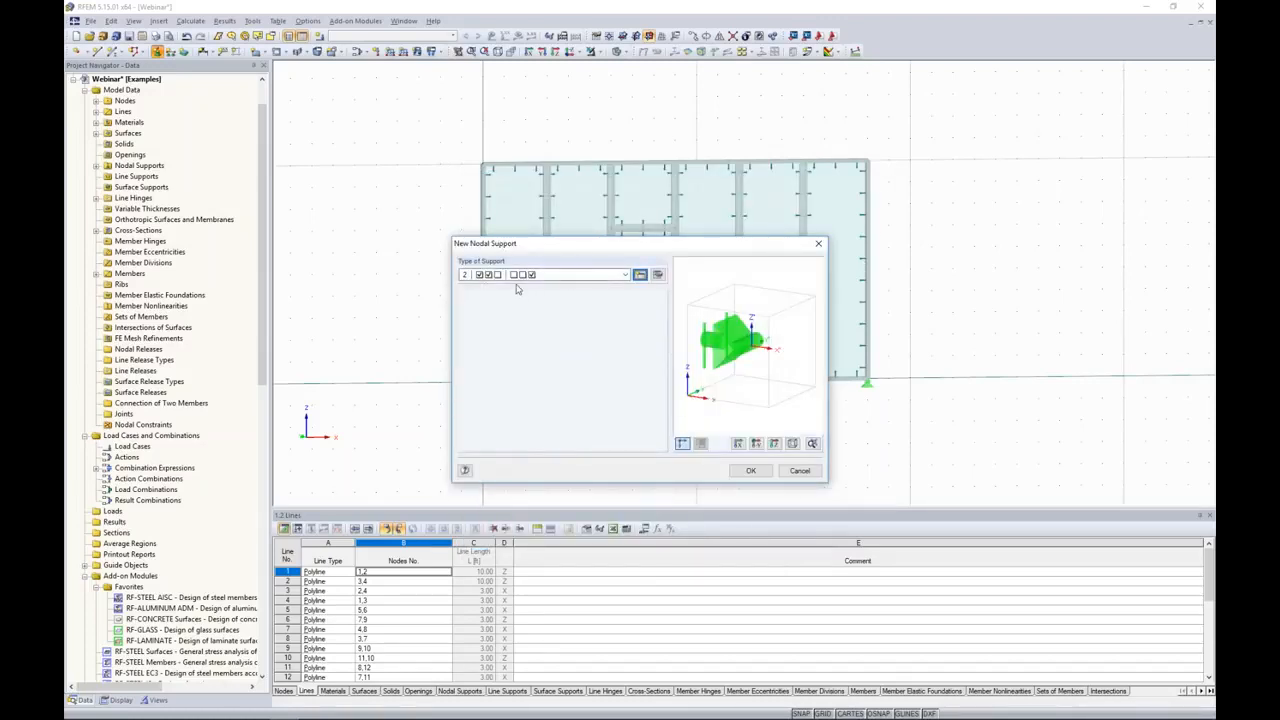
Step: Assign the vertically released support type to all seven nodes along the facade's top edge and end the placement
left_click(750, 470)
left_click_drag(452, 126, 893, 190)
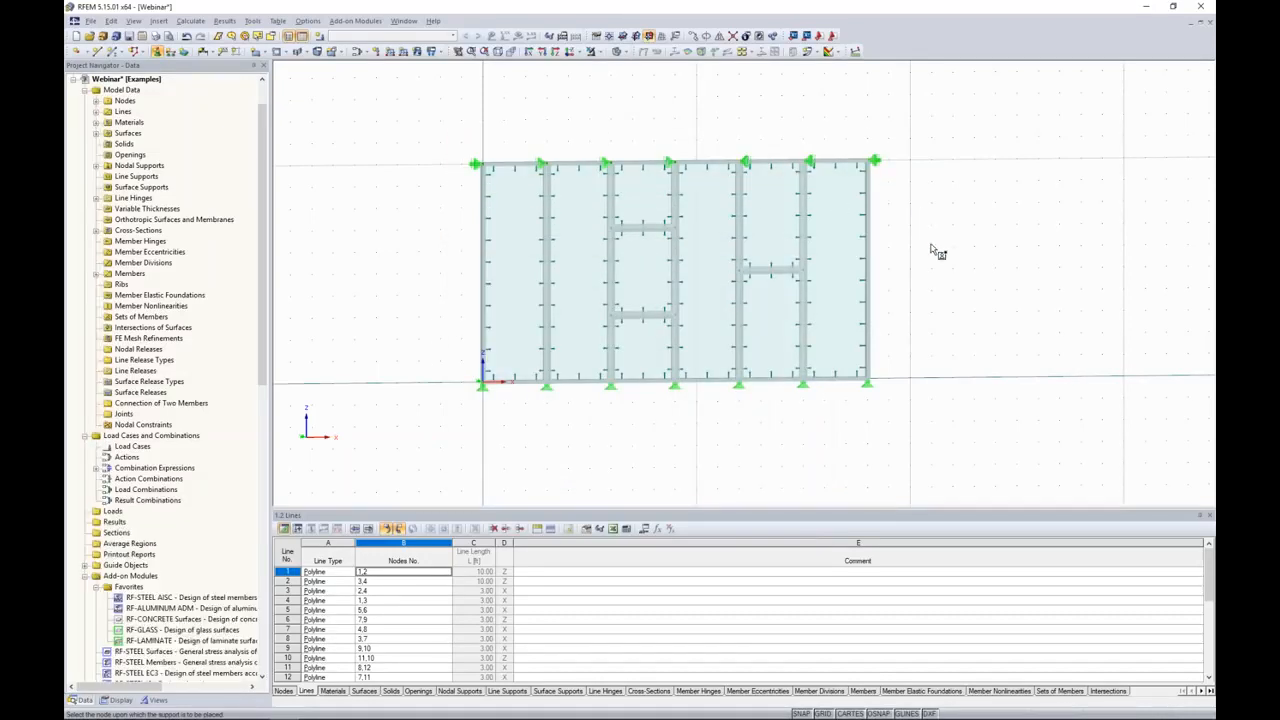
middle_click_drag(938, 254, 915, 269)
key("Escape")
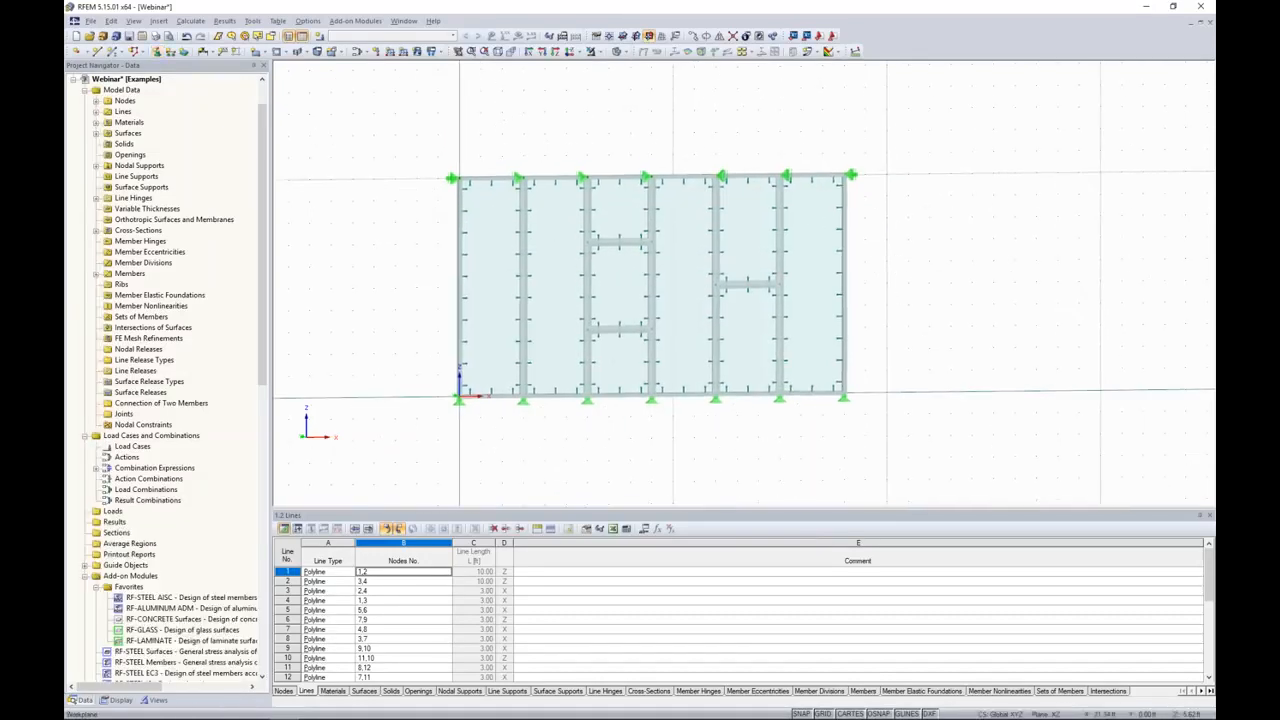
middle_click_drag(903, 276, 898, 297)
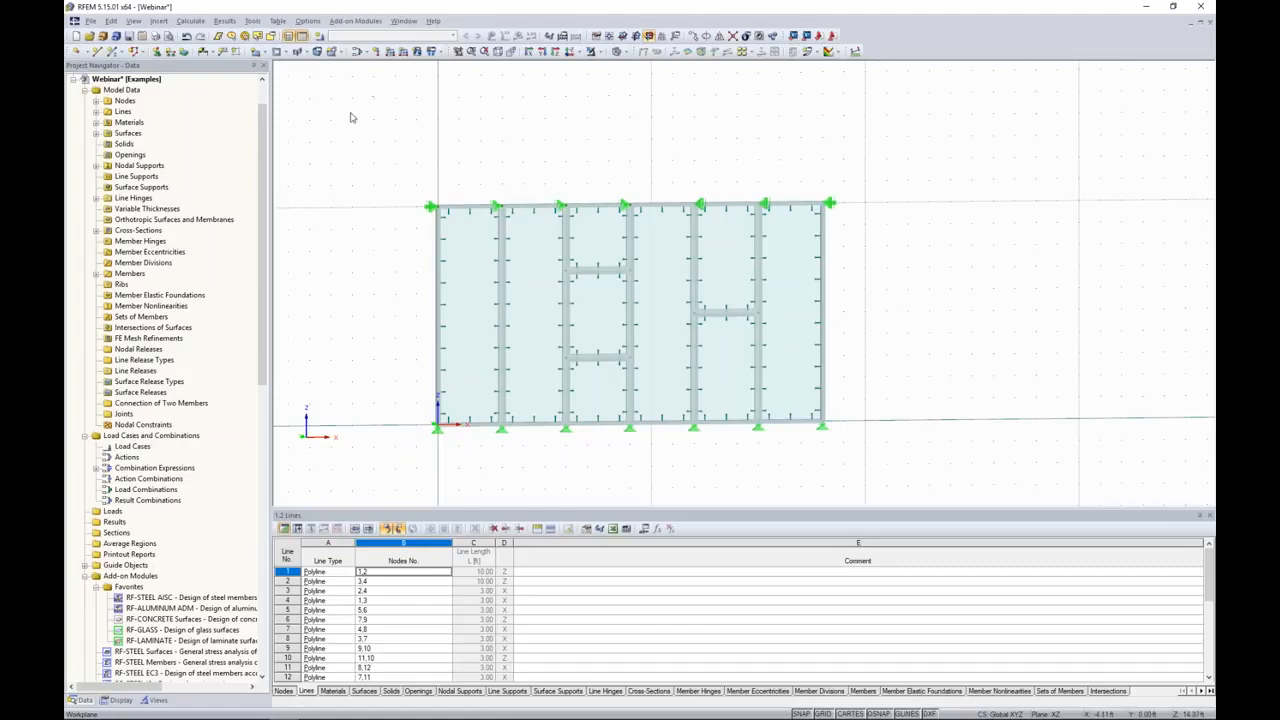
Step: Create load case LC1 described as Dead with the Dead action category and self-weight factor -1.000 in Z
left_click(320, 37)
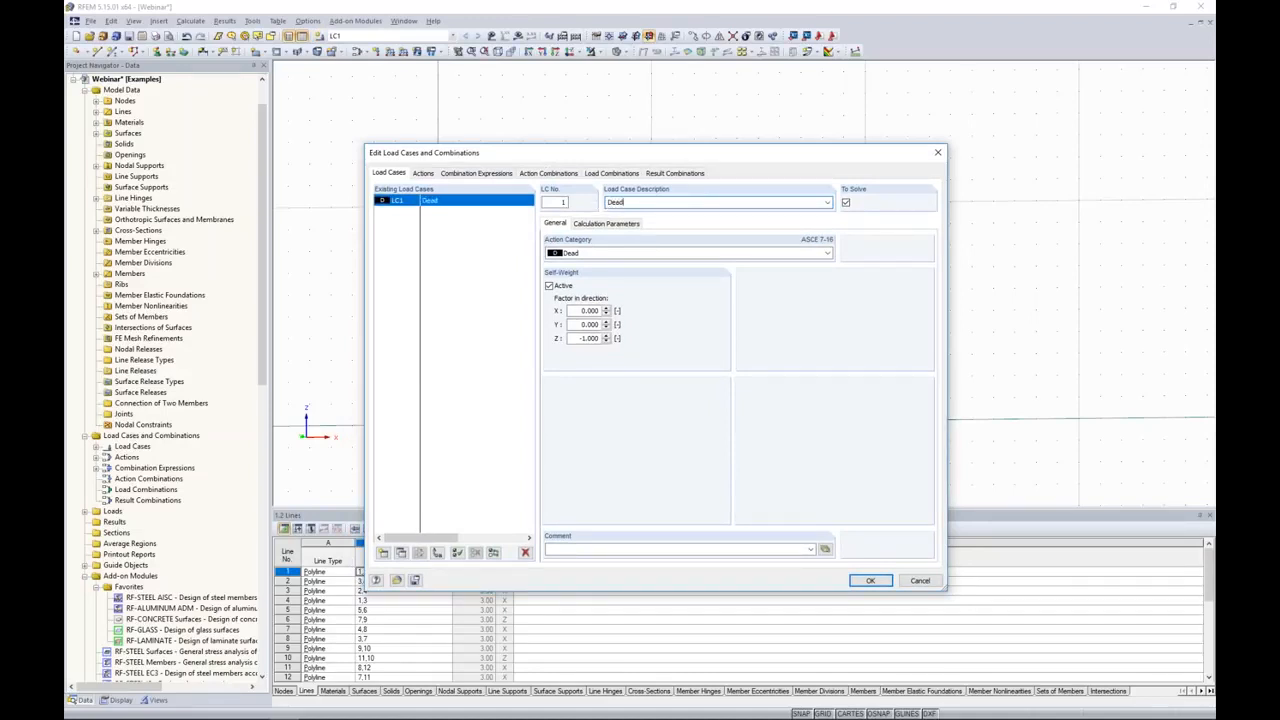
left_click(583, 254)
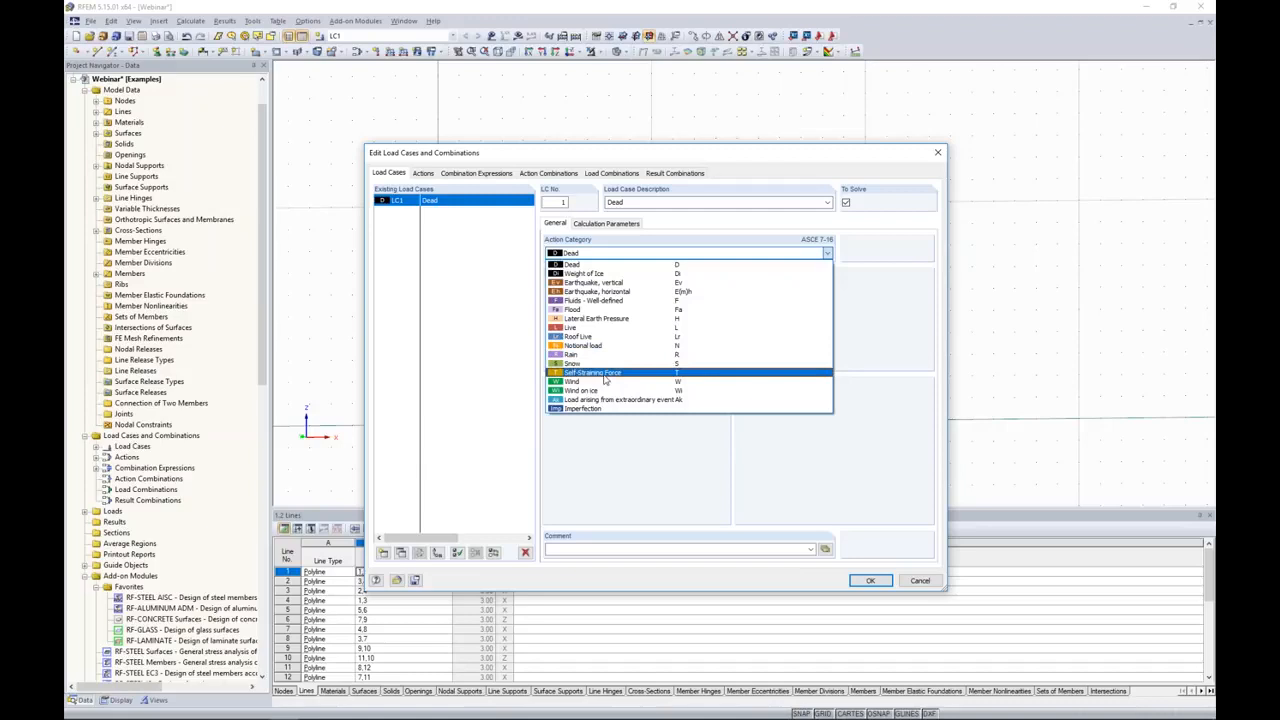
left_click(581, 265)
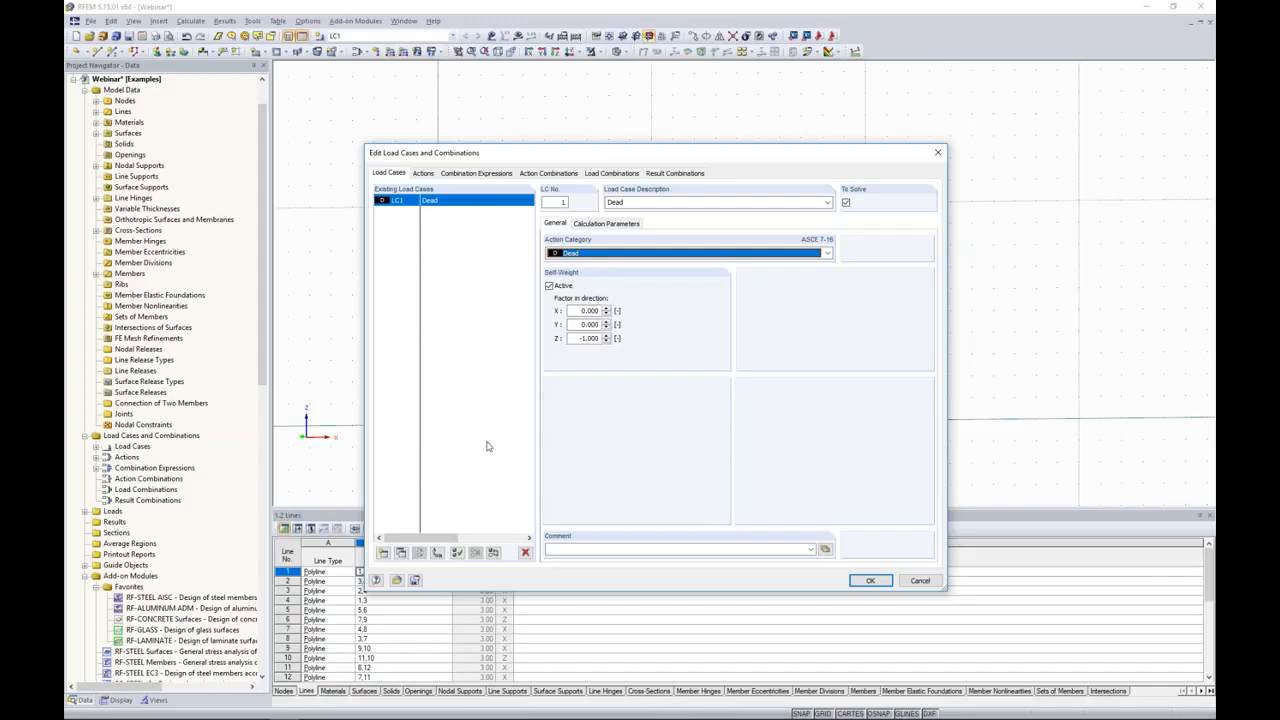
Step: Add load case LC2 described as Wind and set its action category to Wind
left_click(383, 552)
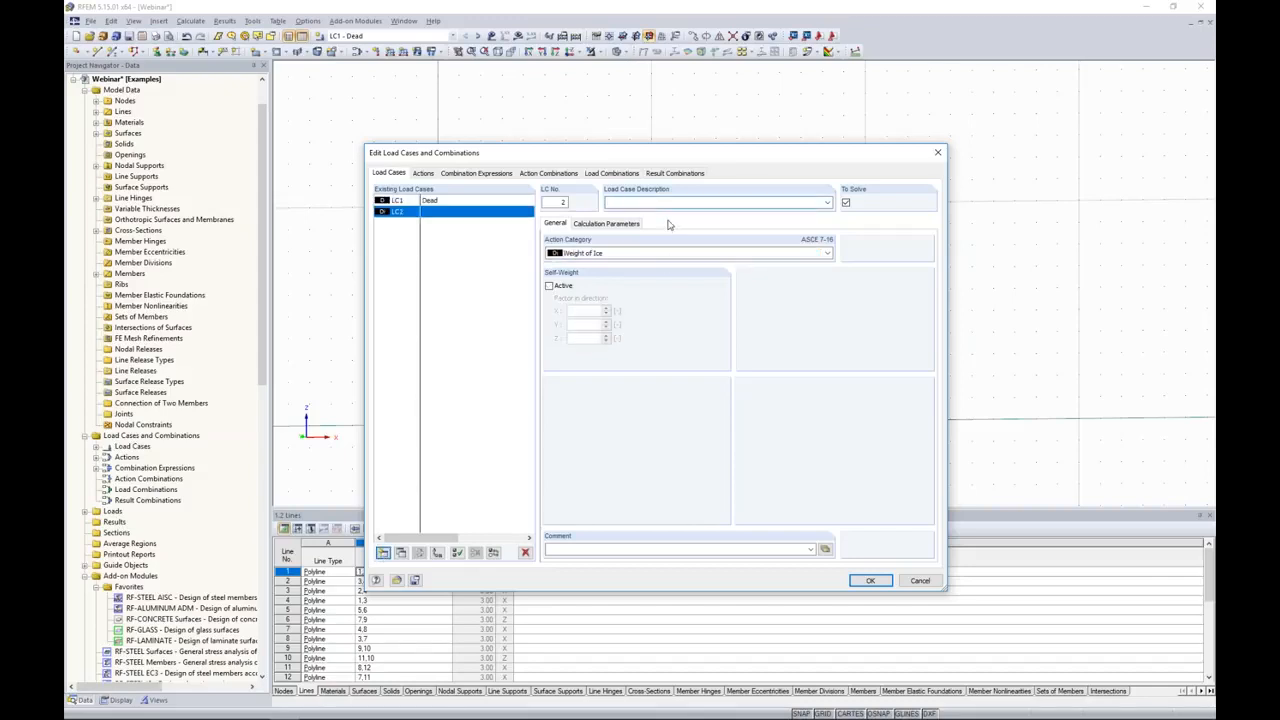
type("Wind")
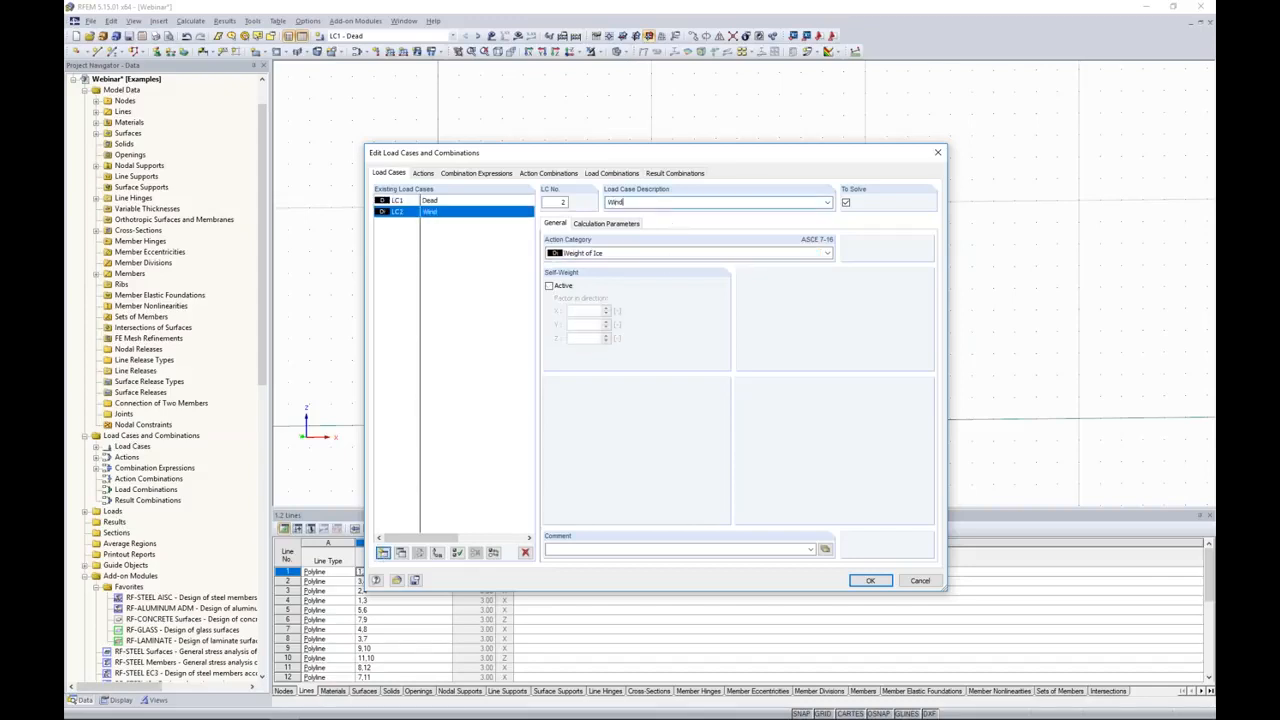
left_click(605, 257)
left_click(588, 383)
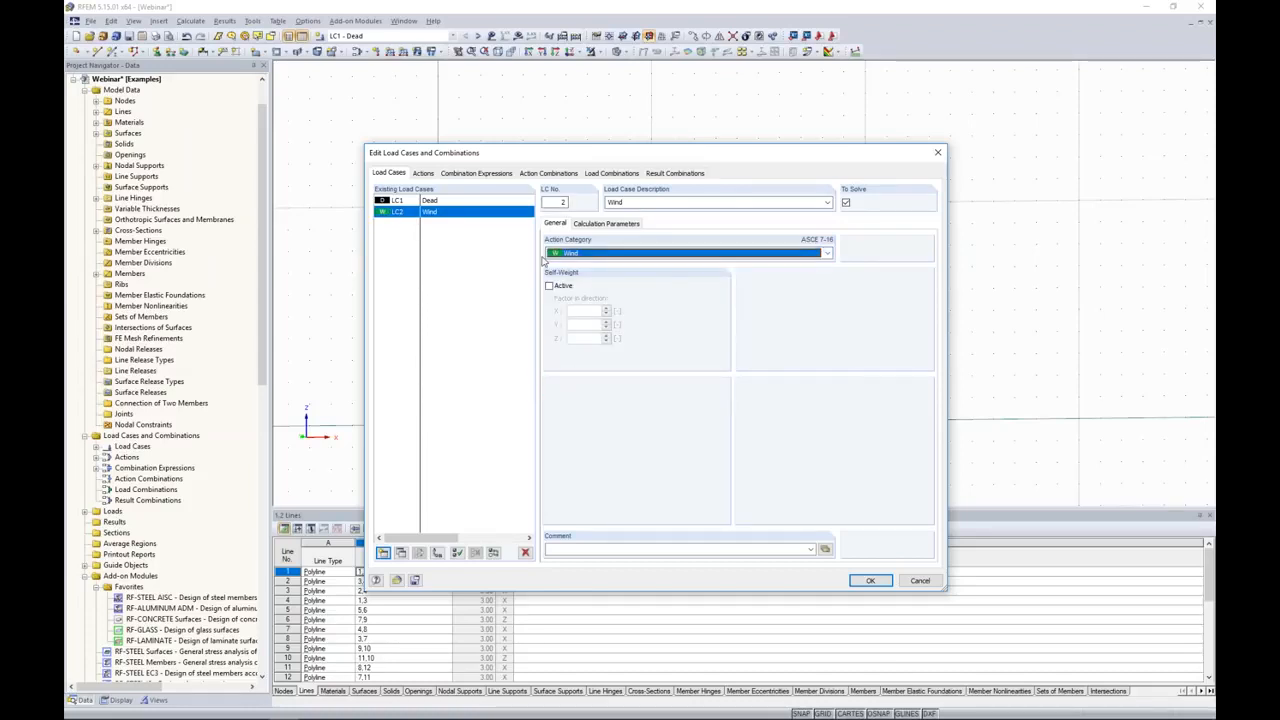
Step: Review the LRFD and ASD combination expressions, generate the load combinations and accept the load case setup
left_click(491, 176)
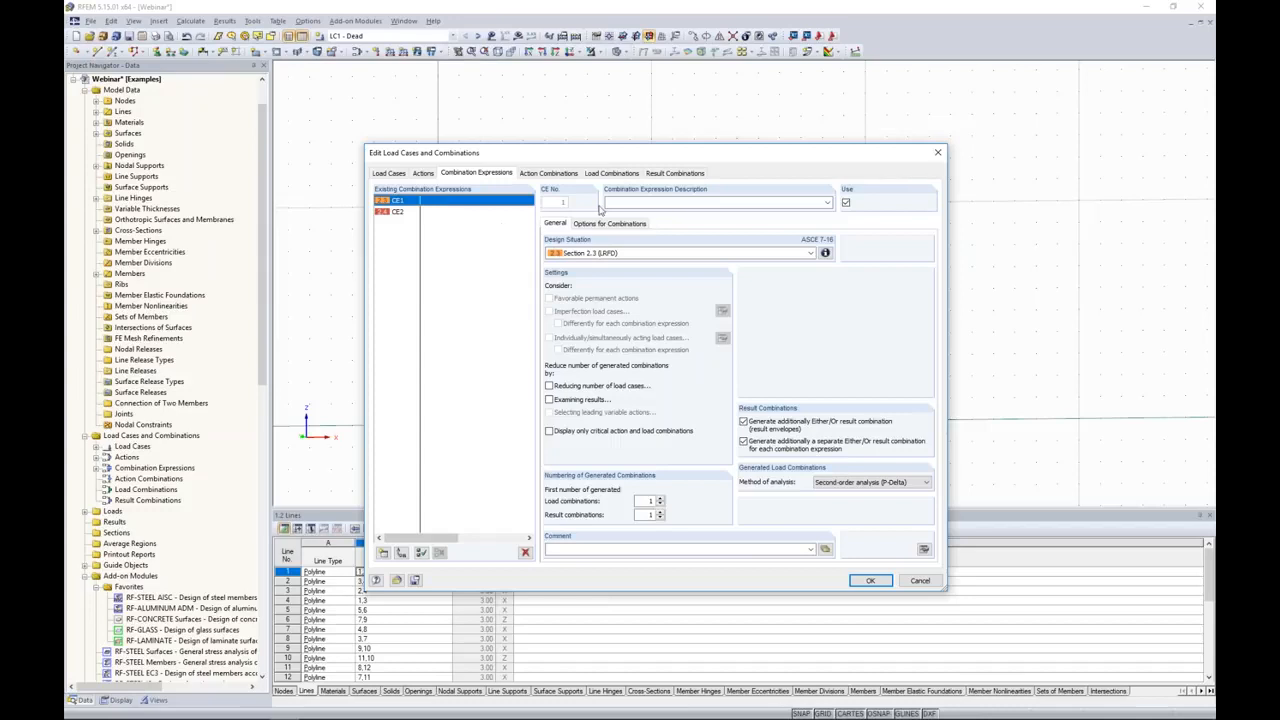
left_click(410, 212)
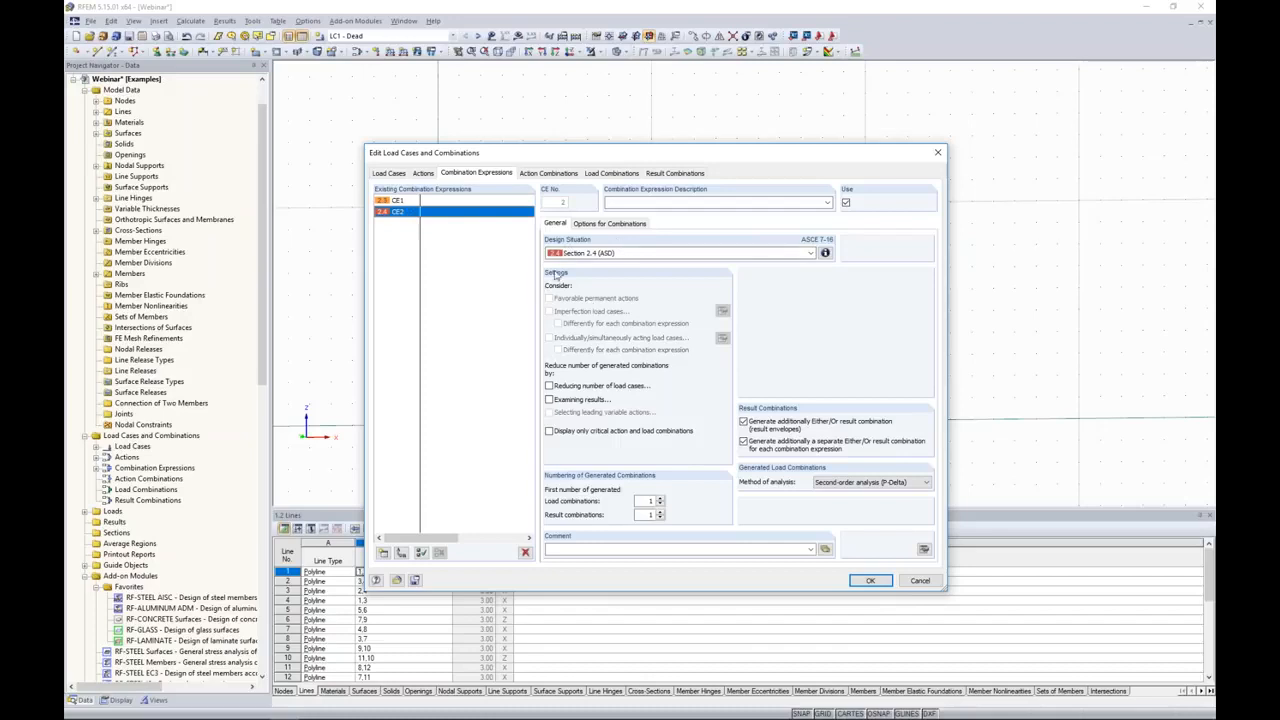
left_click(600, 175)
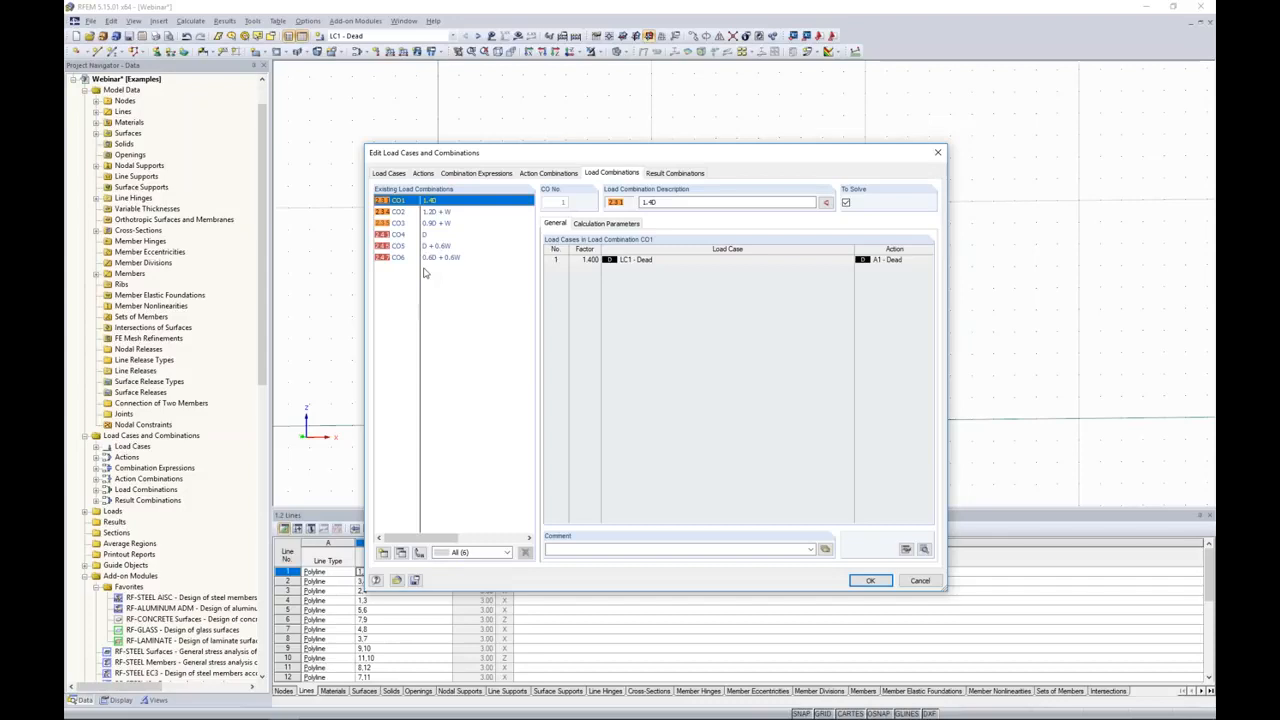
left_click(870, 581)
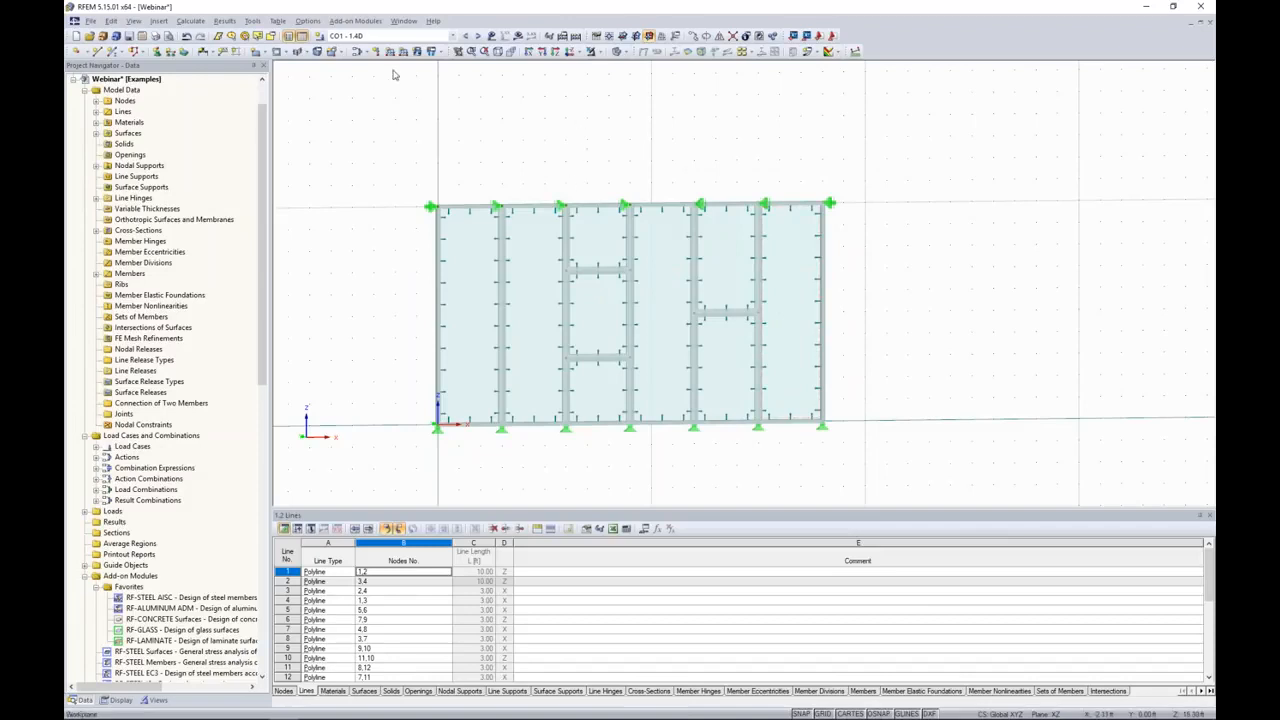
Step: Display load case LC1 - Dead and advance to LC2 - Wind as the active load case
left_click(393, 38)
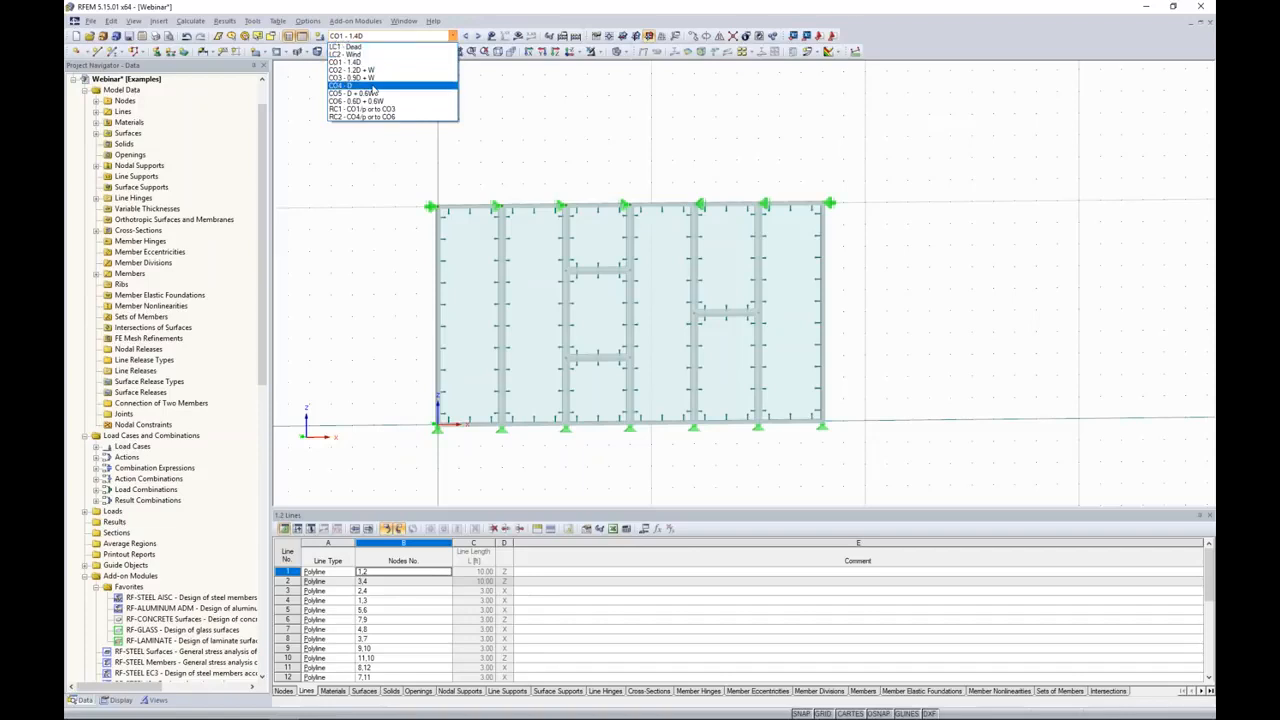
left_click(350, 47)
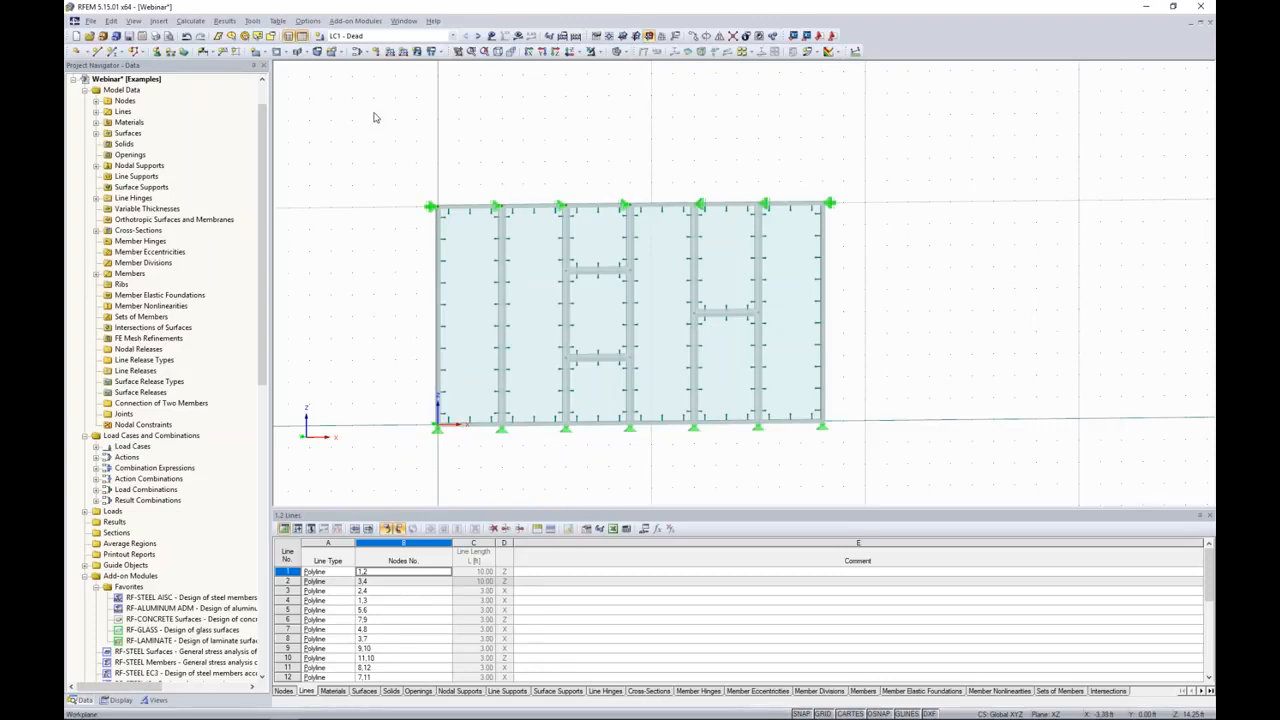
left_click(478, 37)
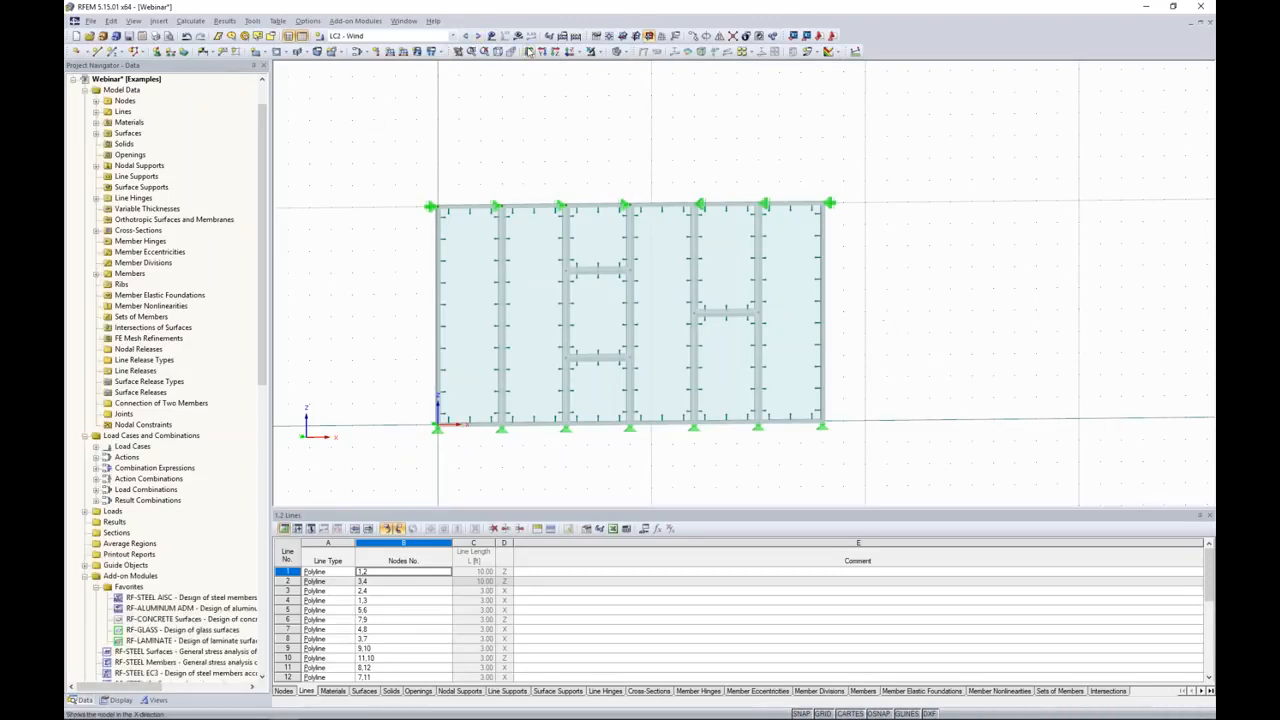
Step: Start a new surface load in LC2 acting in global direction YL with a Linear in Z force distribution
middle_click_drag(853, 232, 995, 276, "ctrl")
scroll(910, 319, "up", 3)
middle_click_drag(913, 326, 938, 351)
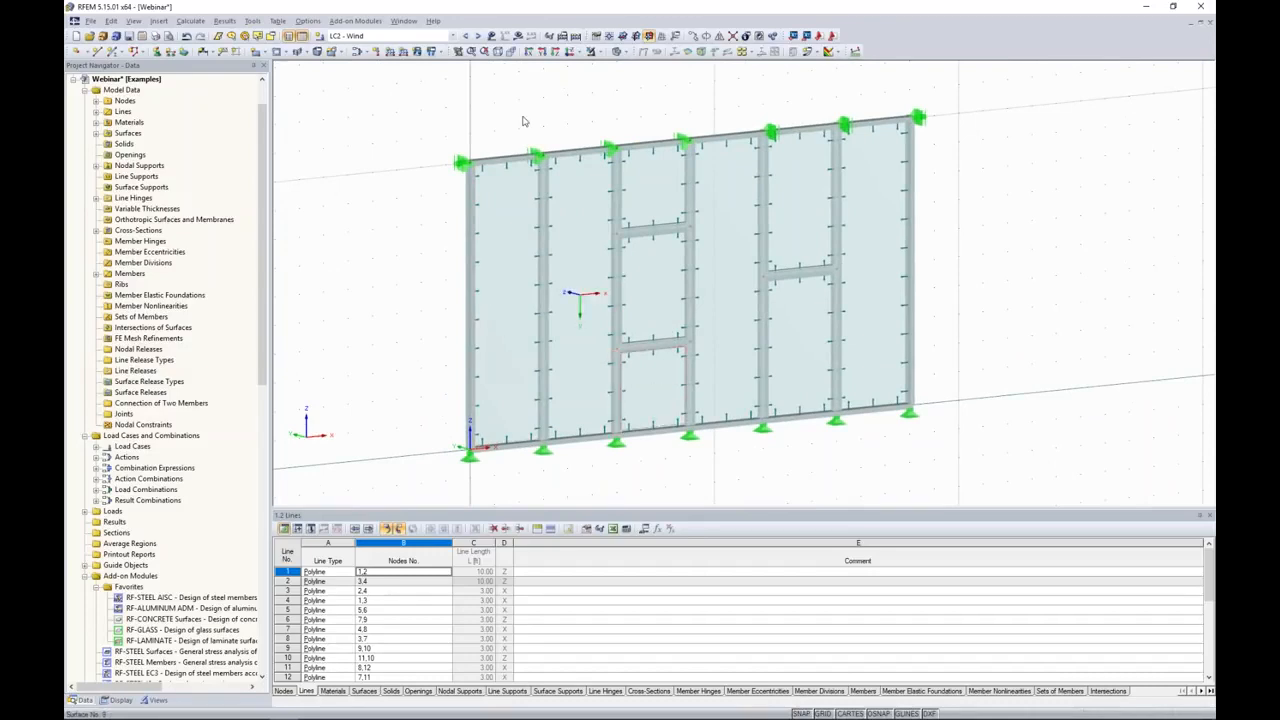
left_click(418, 55)
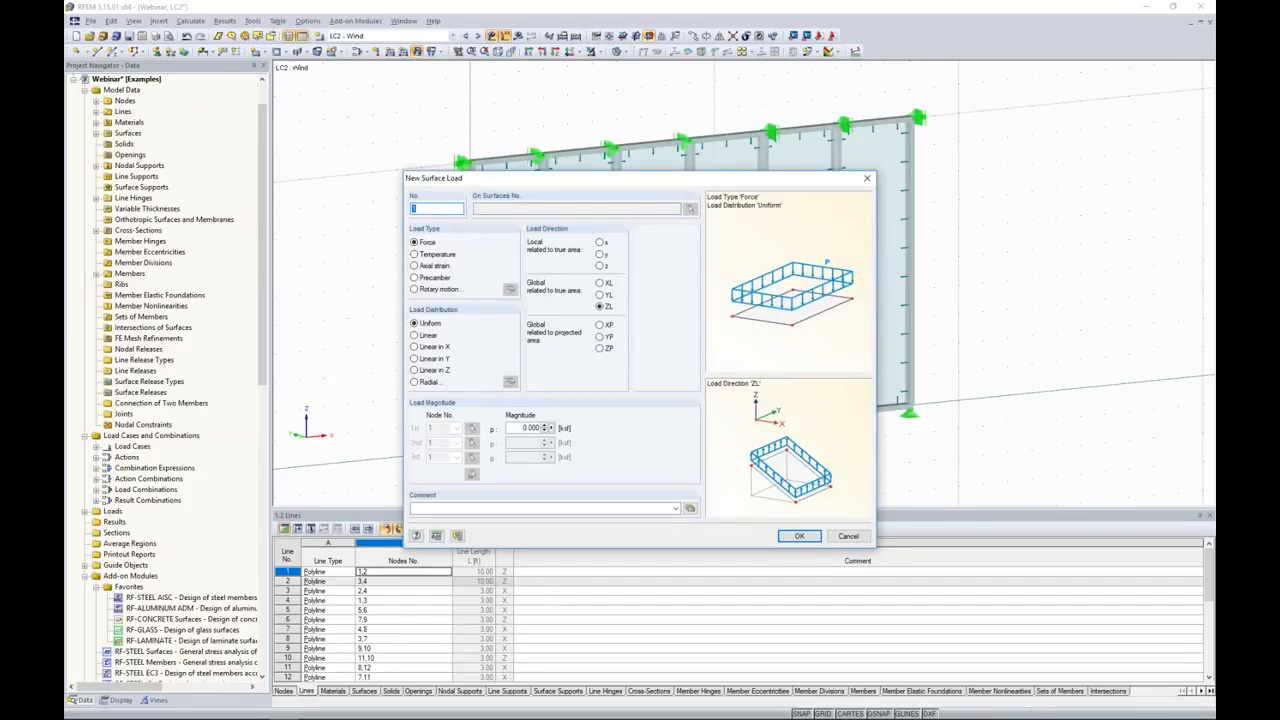
left_click_drag(554, 178, 625, 163)
left_click(672, 280)
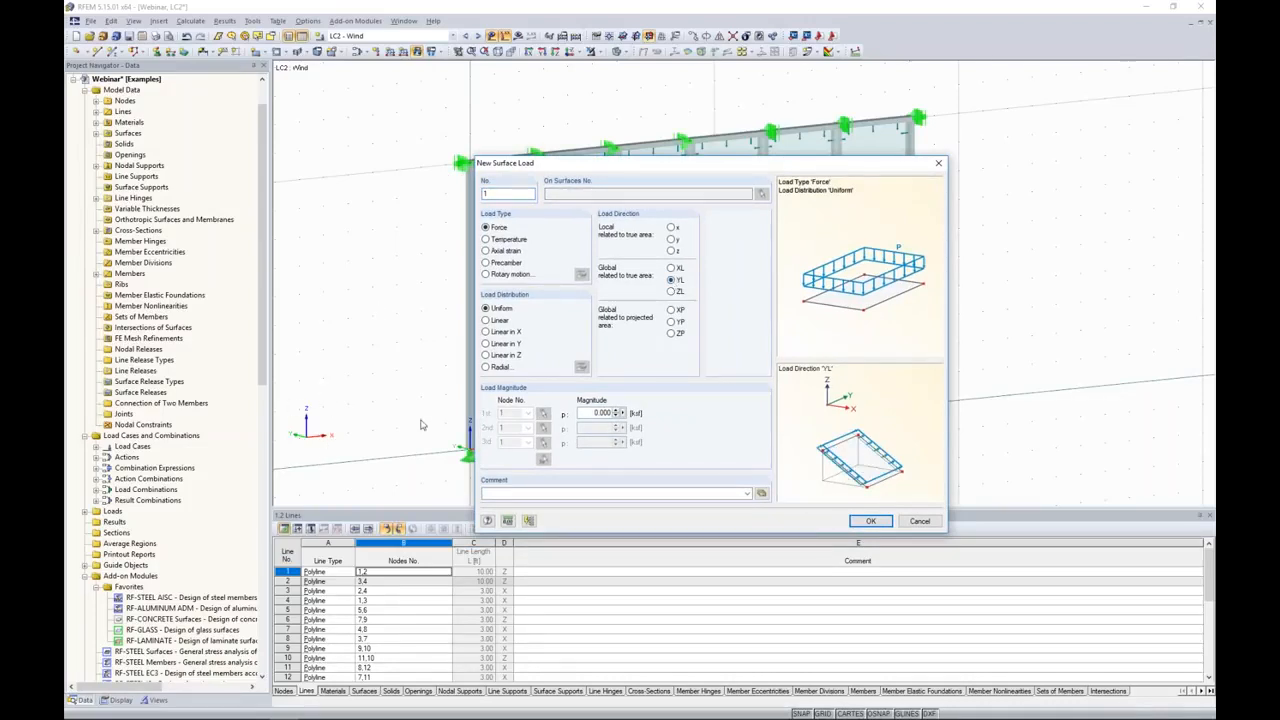
left_click_drag(620, 165, 766, 151)
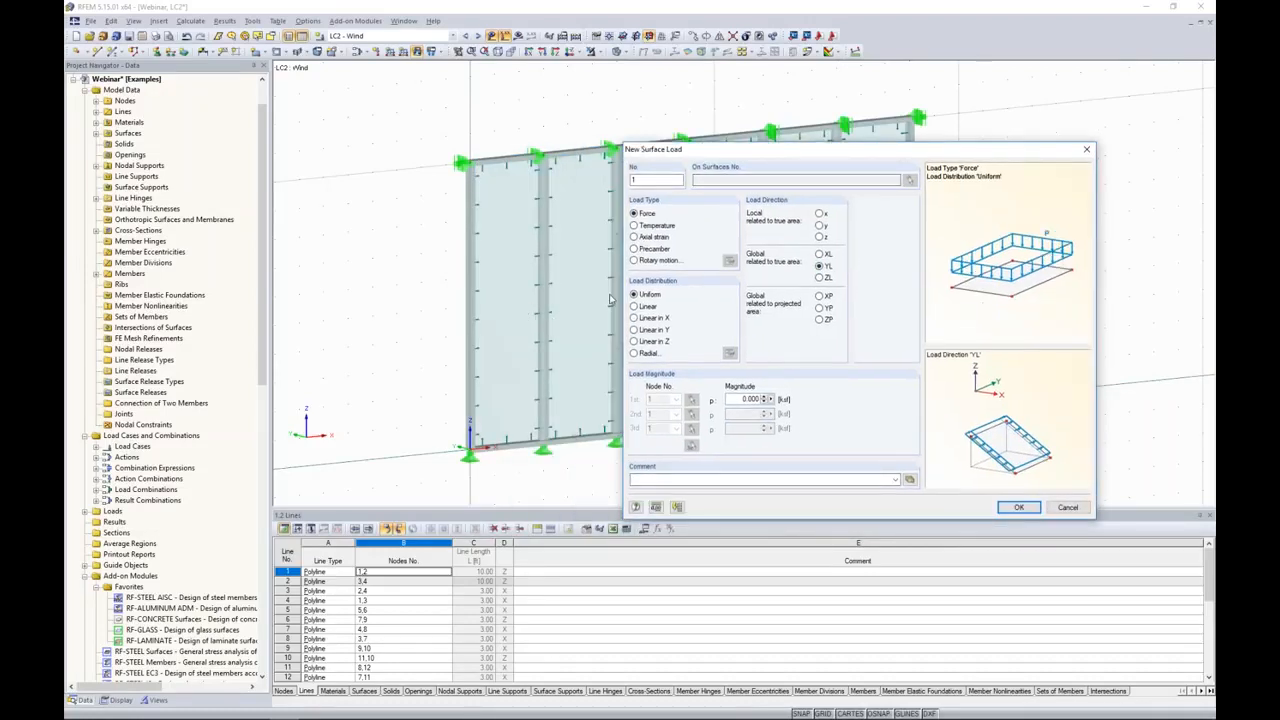
left_click(634, 342)
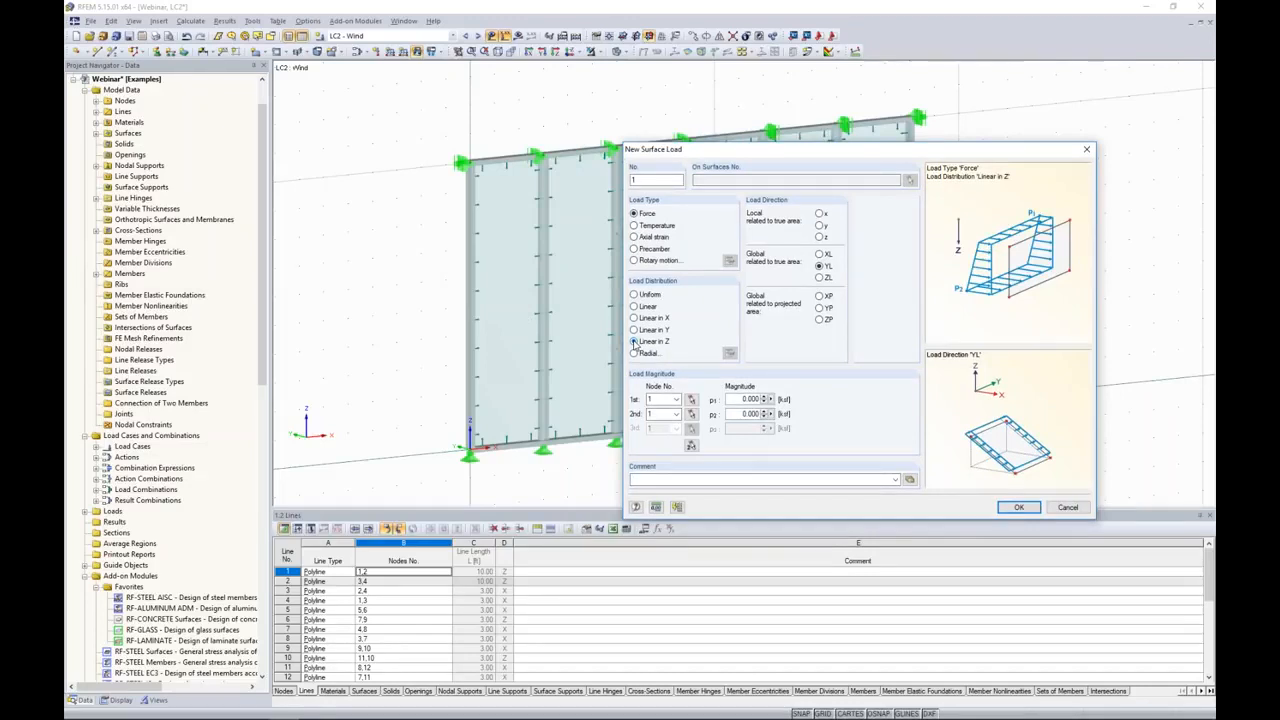
Step: Set the surface load magnitudes to 0.025 ksf at the upper corner node 2 and 0.020 ksf at base node 1, and accept the definition
double_click(740, 399)
type("0.0")
double_click(750, 413)
type("0.02")
left_click(691, 447)
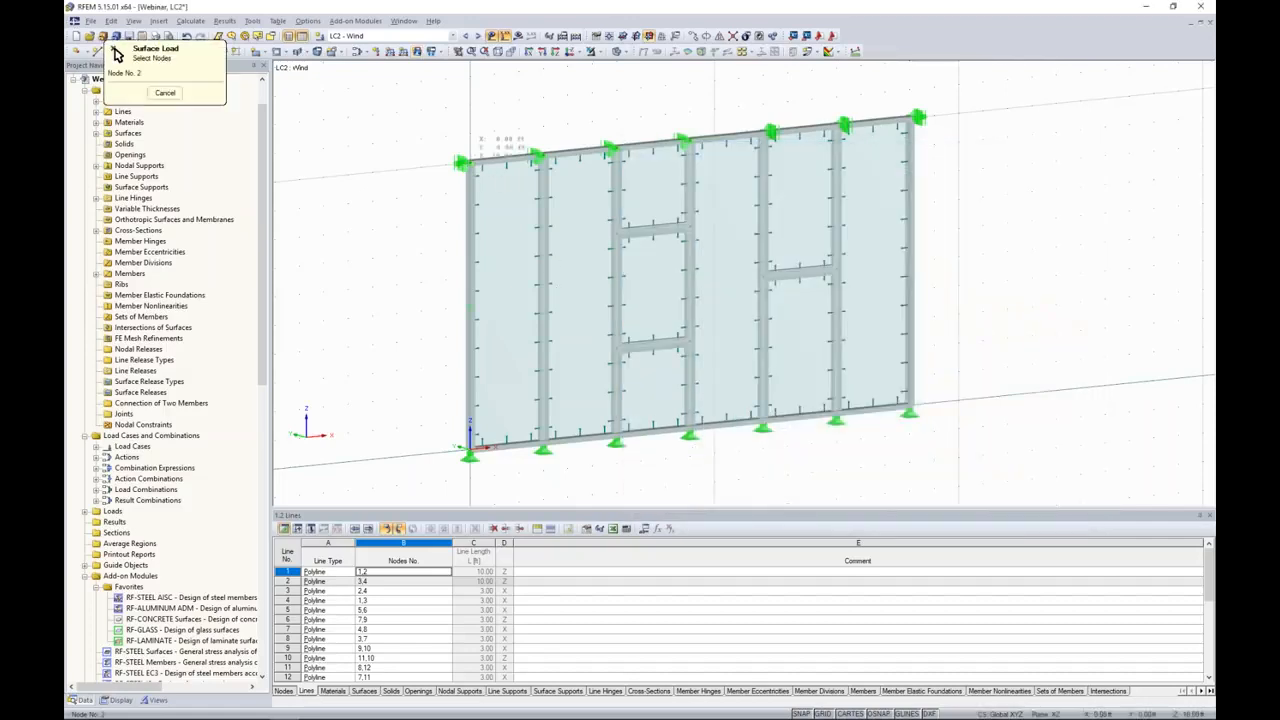
left_click(470, 163)
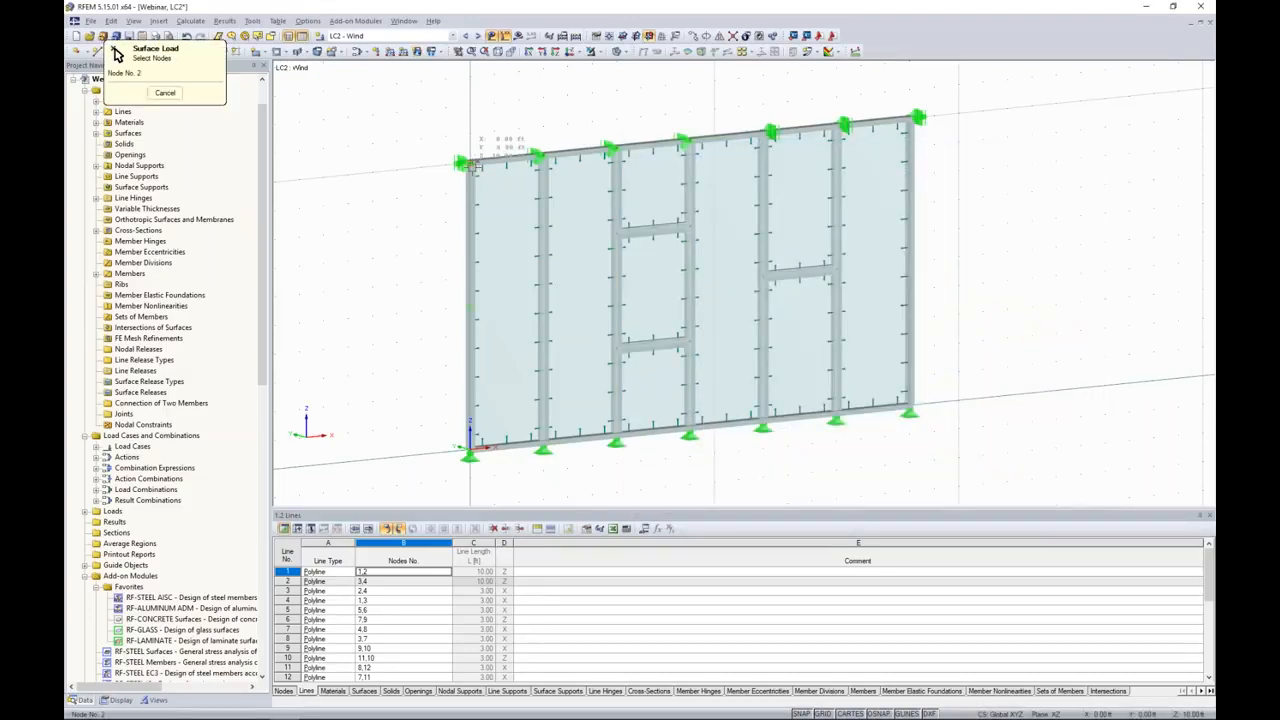
left_click(471, 449)
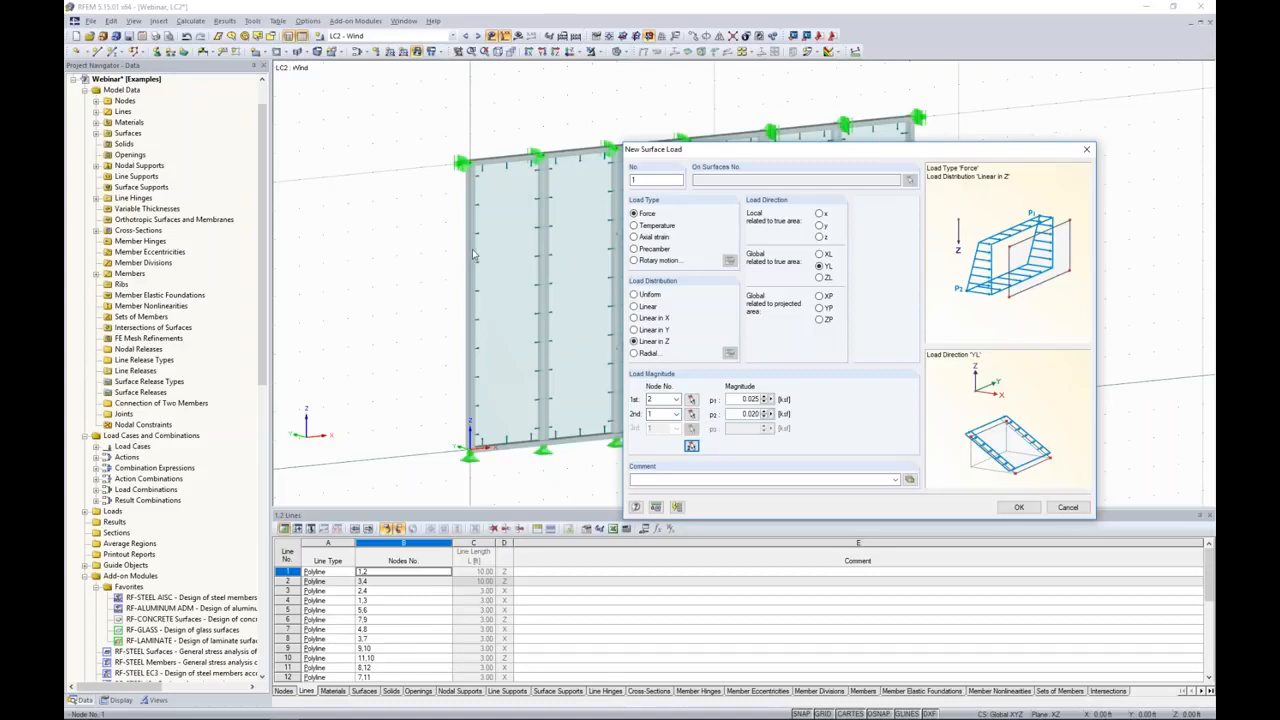
left_click(1019, 507)
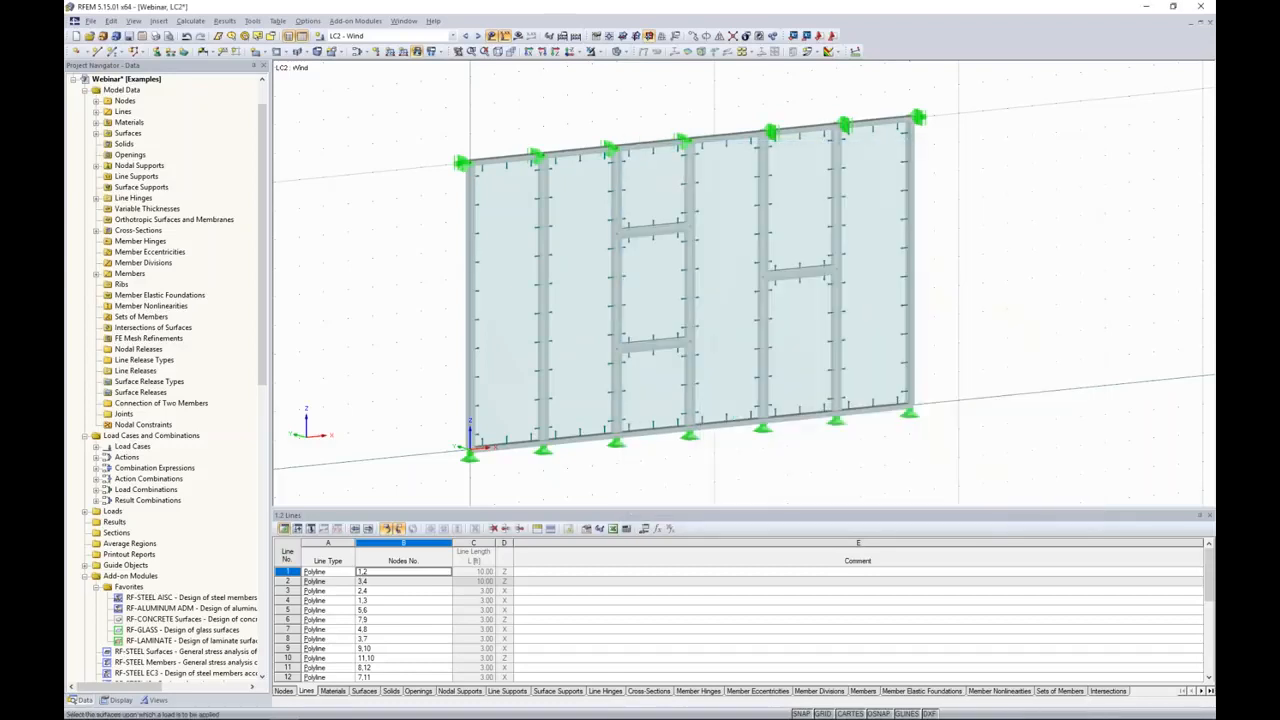
Step: Apply the linearly varying wind surface load to all glass surfaces of the facade
left_click_drag(836, 407, 438, 106)
key("Escape")
middle_click_drag(437, 129, 408, 195, "ctrl")
scroll(408, 195, "down", 2)
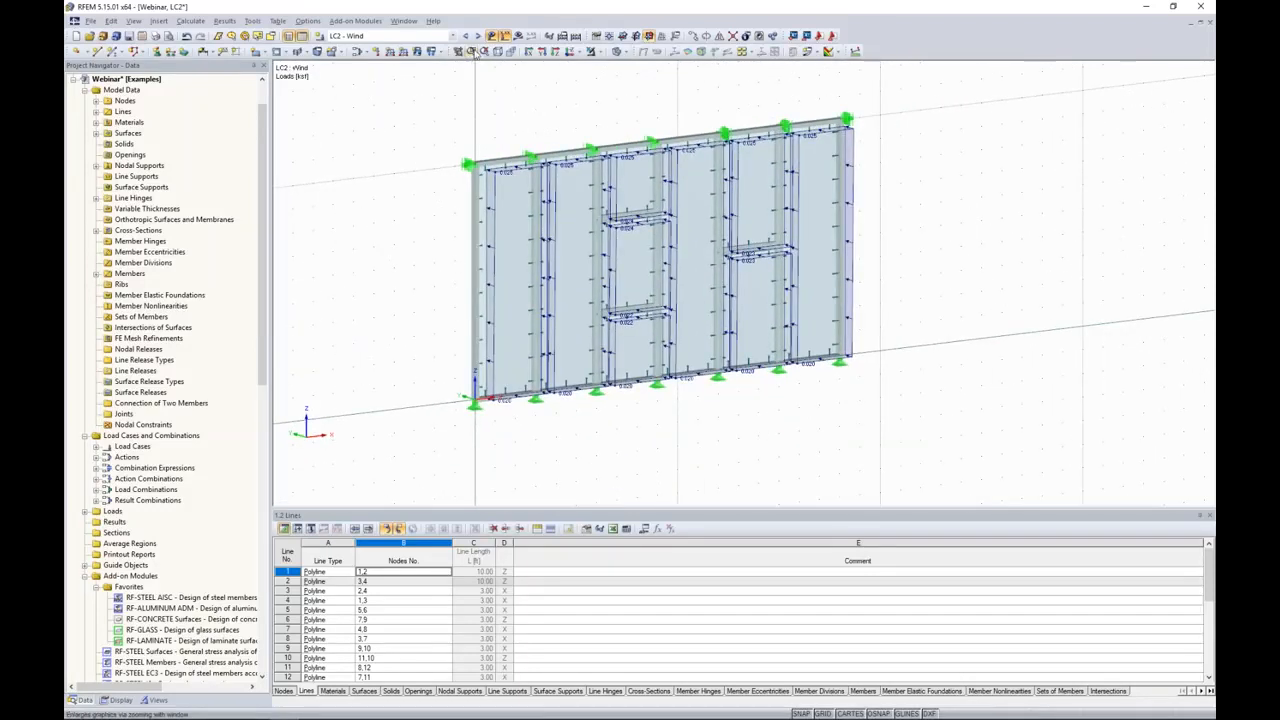
Step: Make load combination CO2 - 1.2D + W active to view its loads, and turn the load display off
left_click(477, 36)
left_click(479, 37)
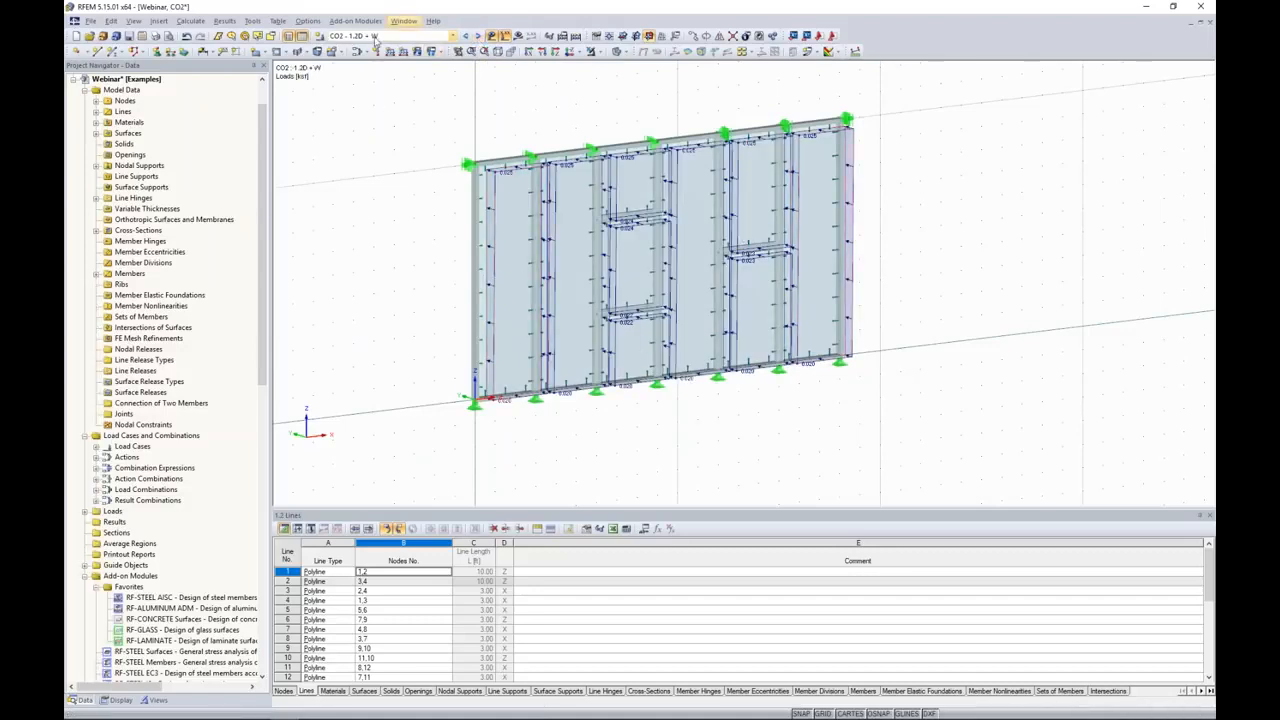
middle_click_drag(901, 364, 878, 371, "ctrl")
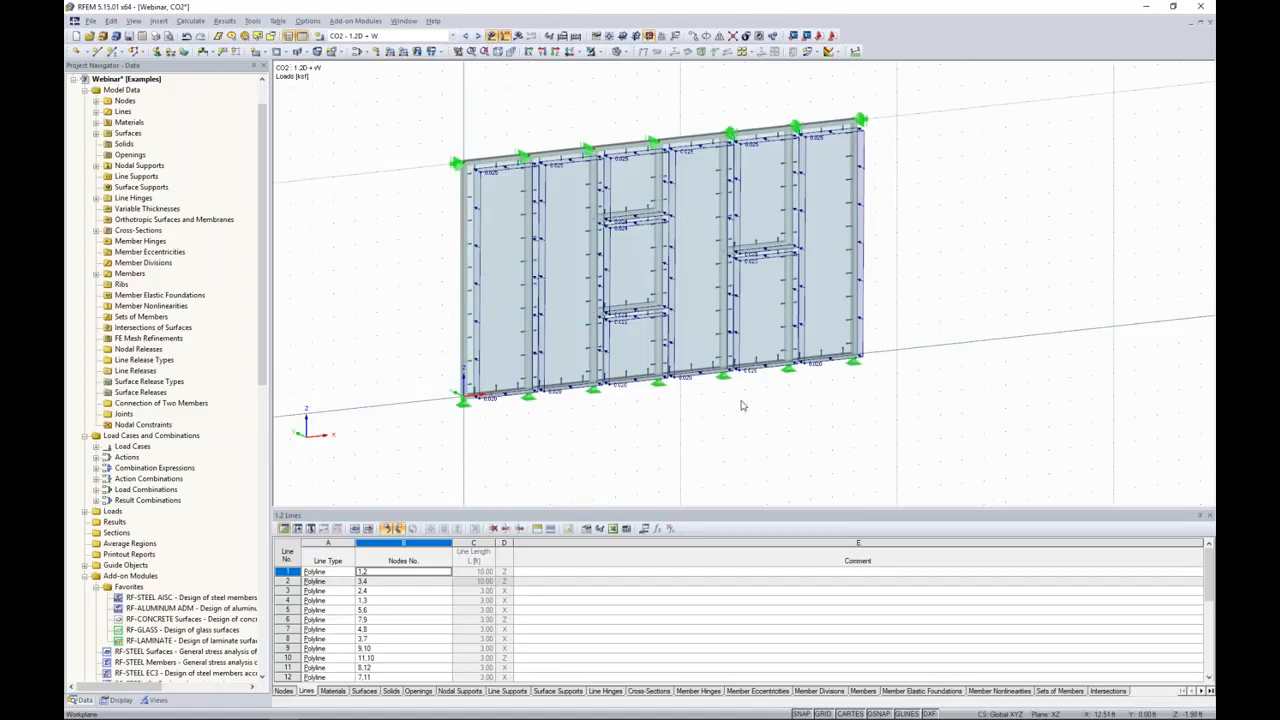
left_click(491, 35)
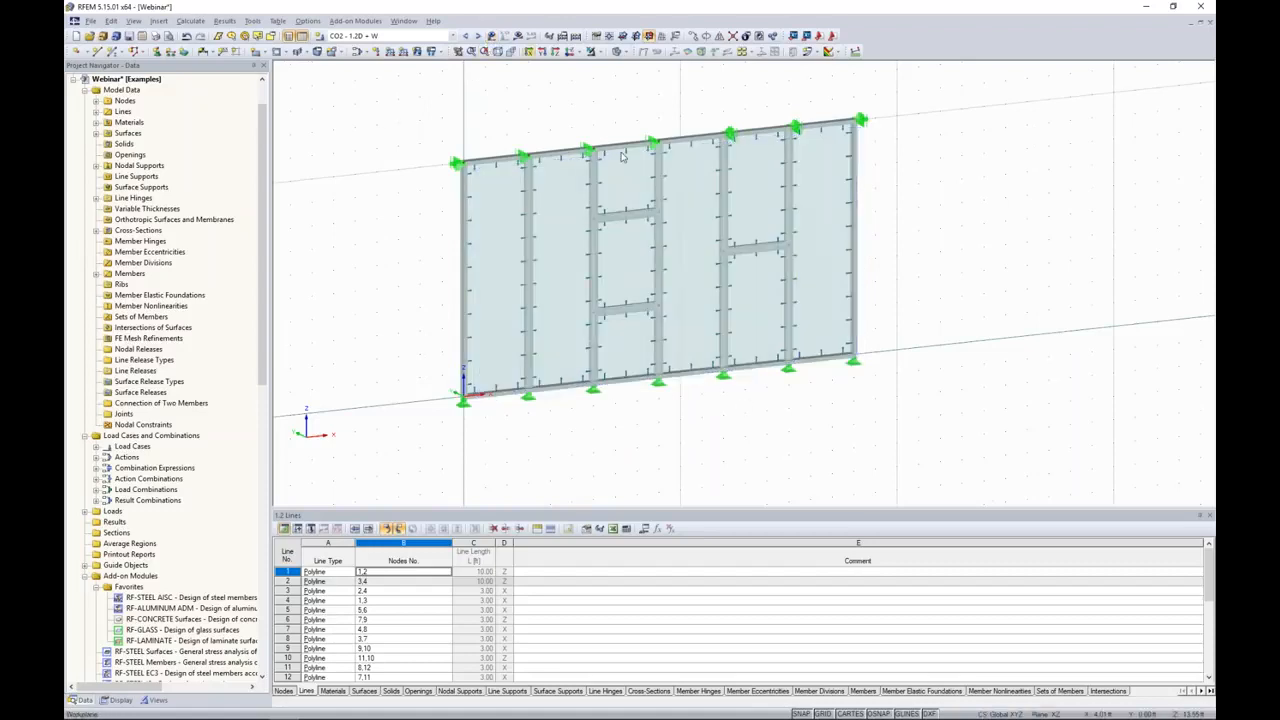
Step: Save the model and turn off the work plane grid
middle_click_drag(938, 349, 846, 303, "ctrl")
left_click(128, 36)
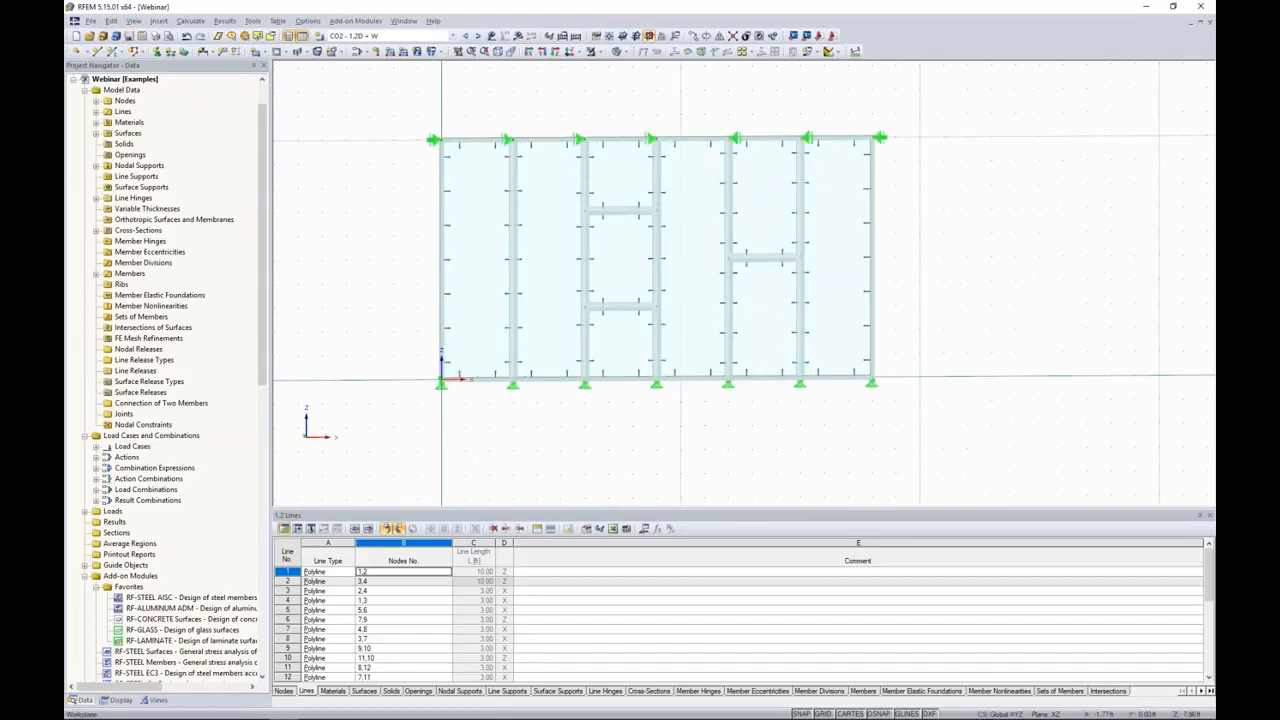
left_click(821, 713)
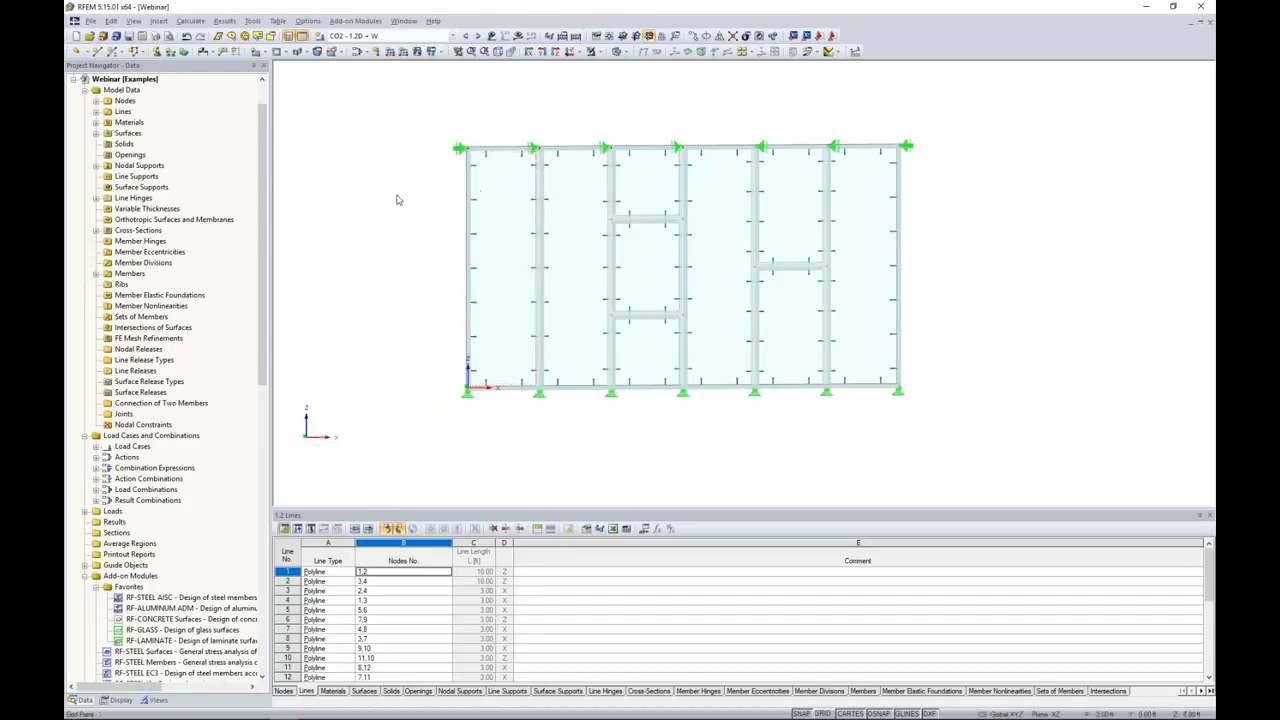
Step: Enable FE mesh regeneration in the mesh settings and generate the mesh with the 1.00 ft target element length
left_click(190, 21)
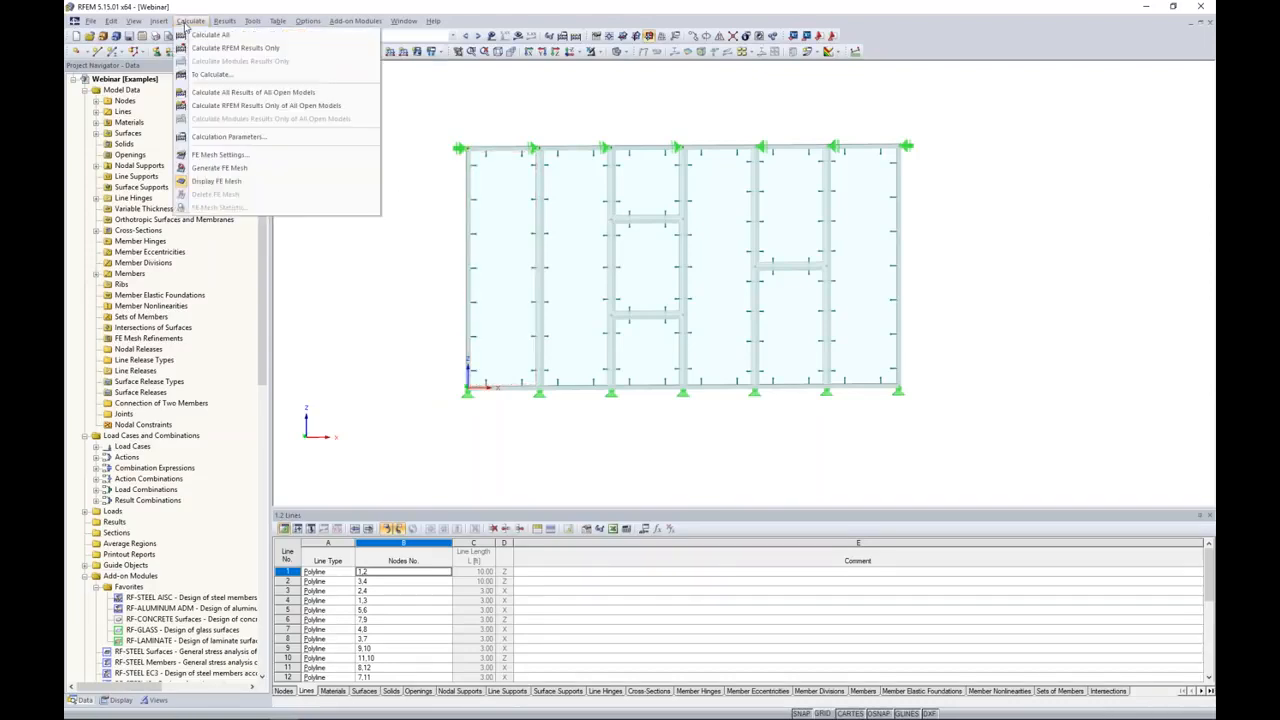
left_click(211, 155)
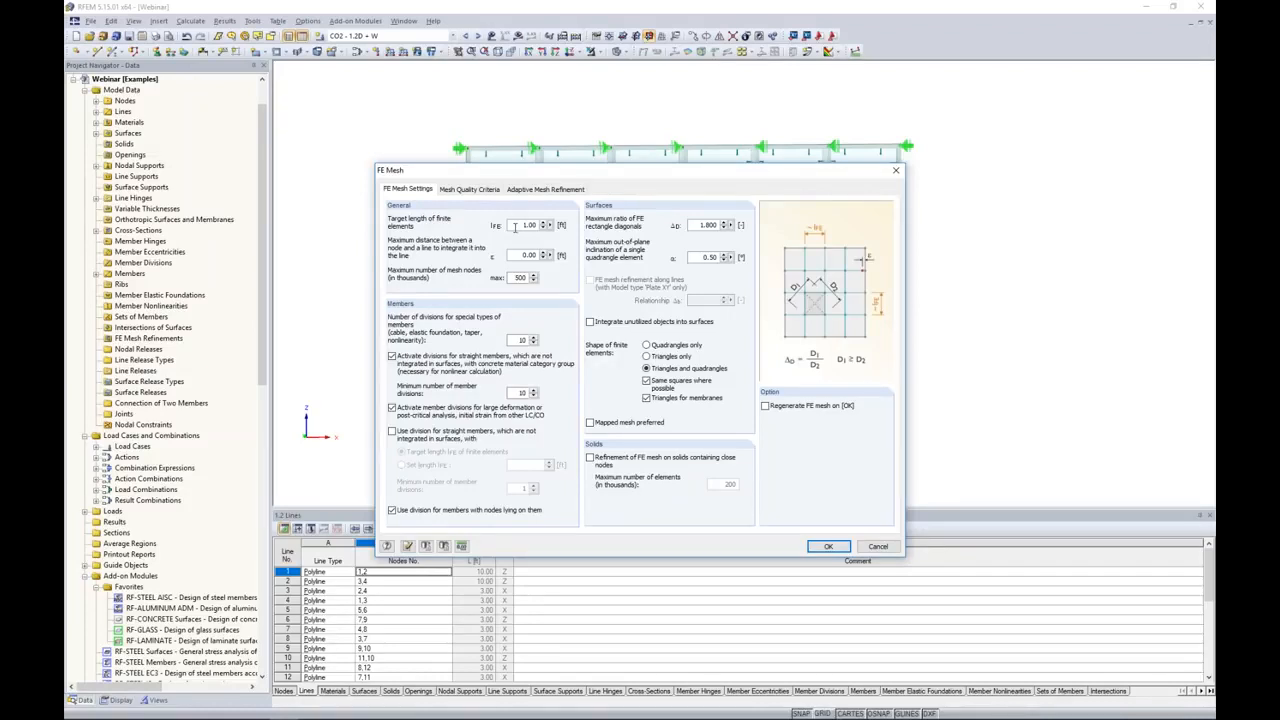
left_click(765, 405)
left_click(829, 547)
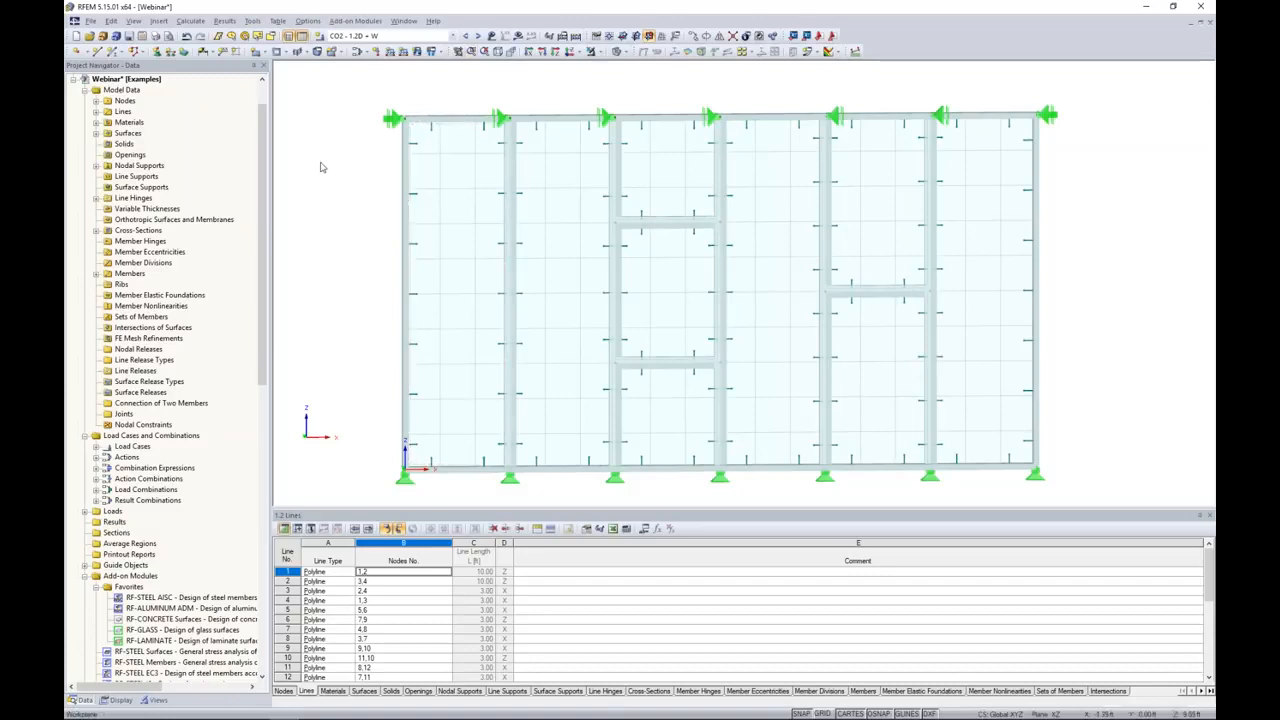
Step: Set the target length of finite elements to 0.25 ft and regenerate the FE mesh
left_click(186, 21)
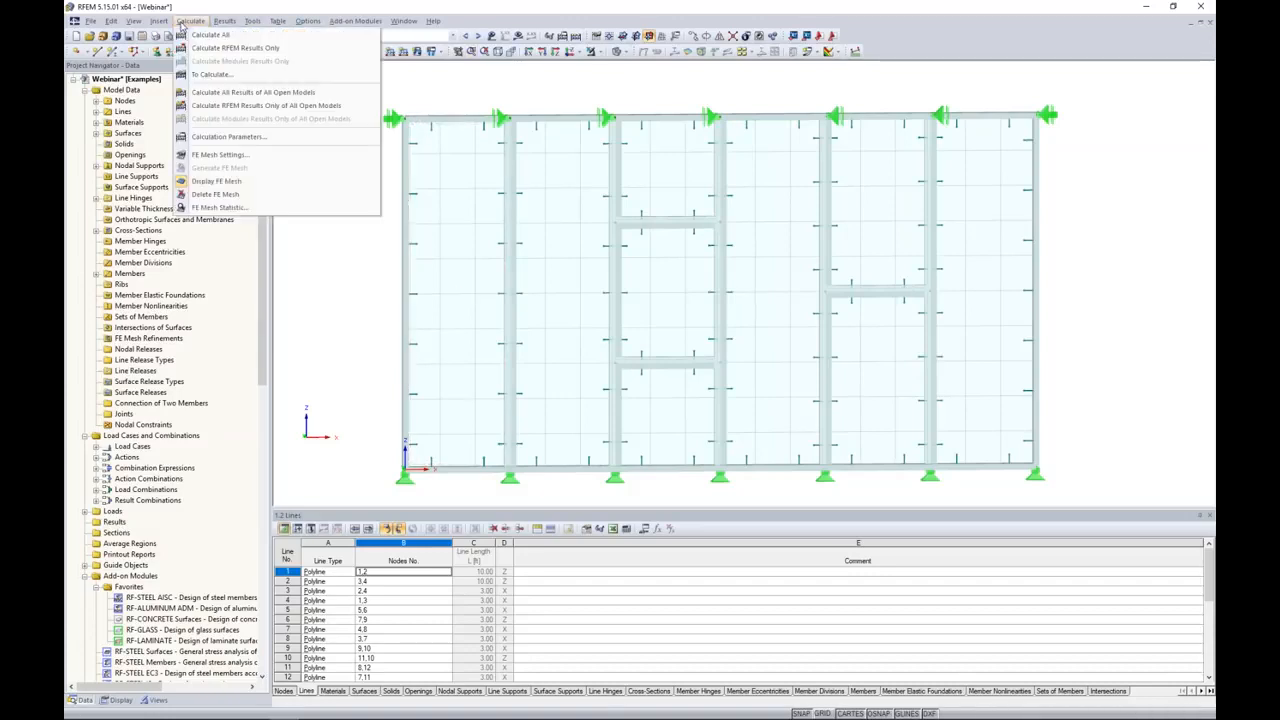
left_click(212, 156)
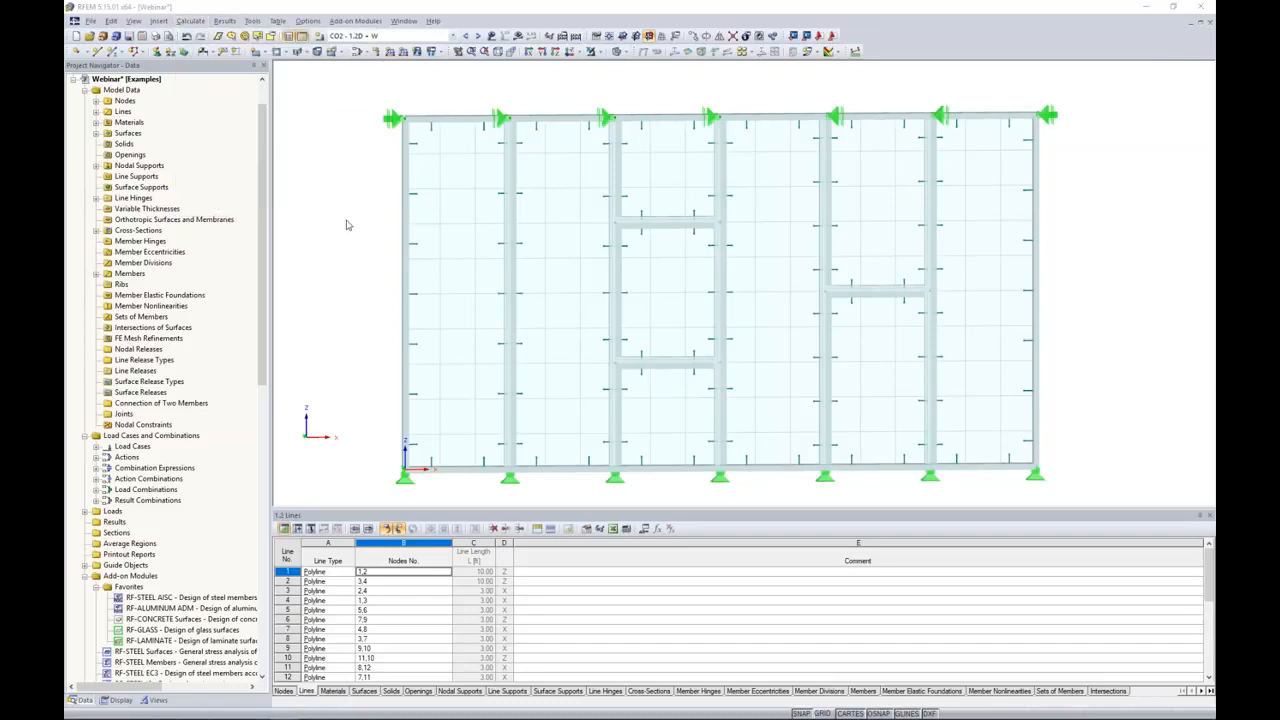
type("0.25")
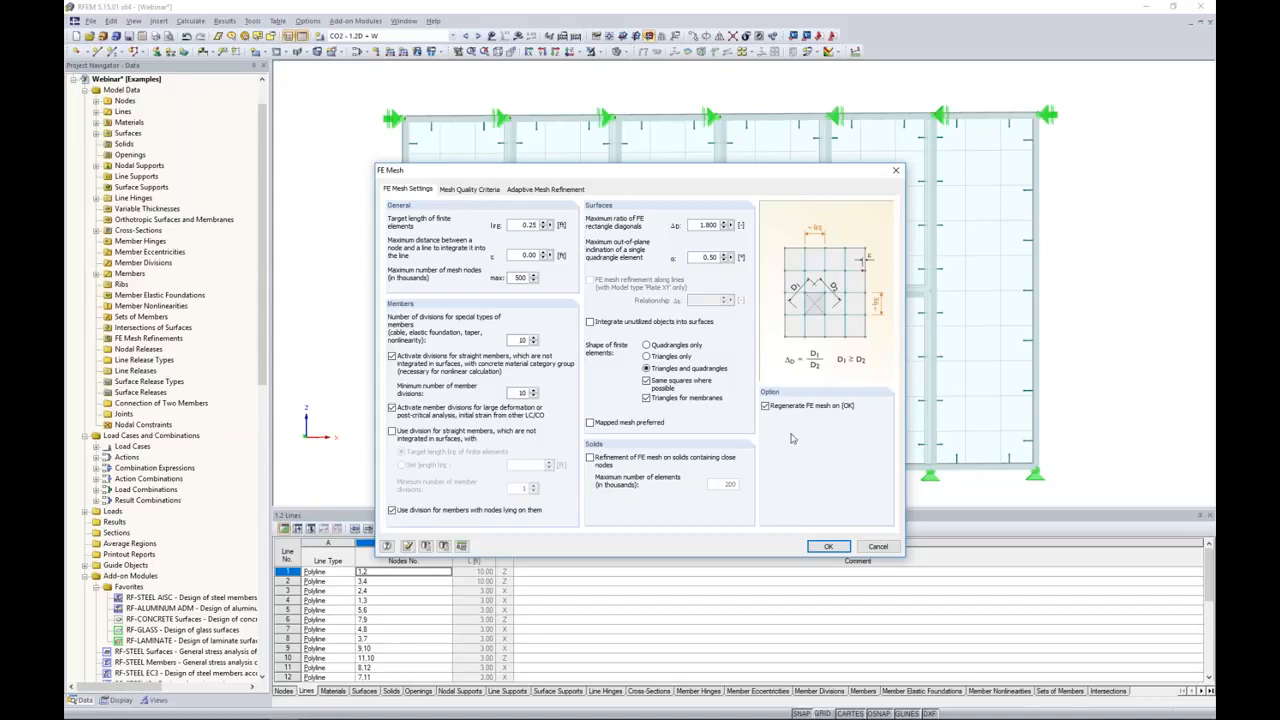
left_click(828, 546)
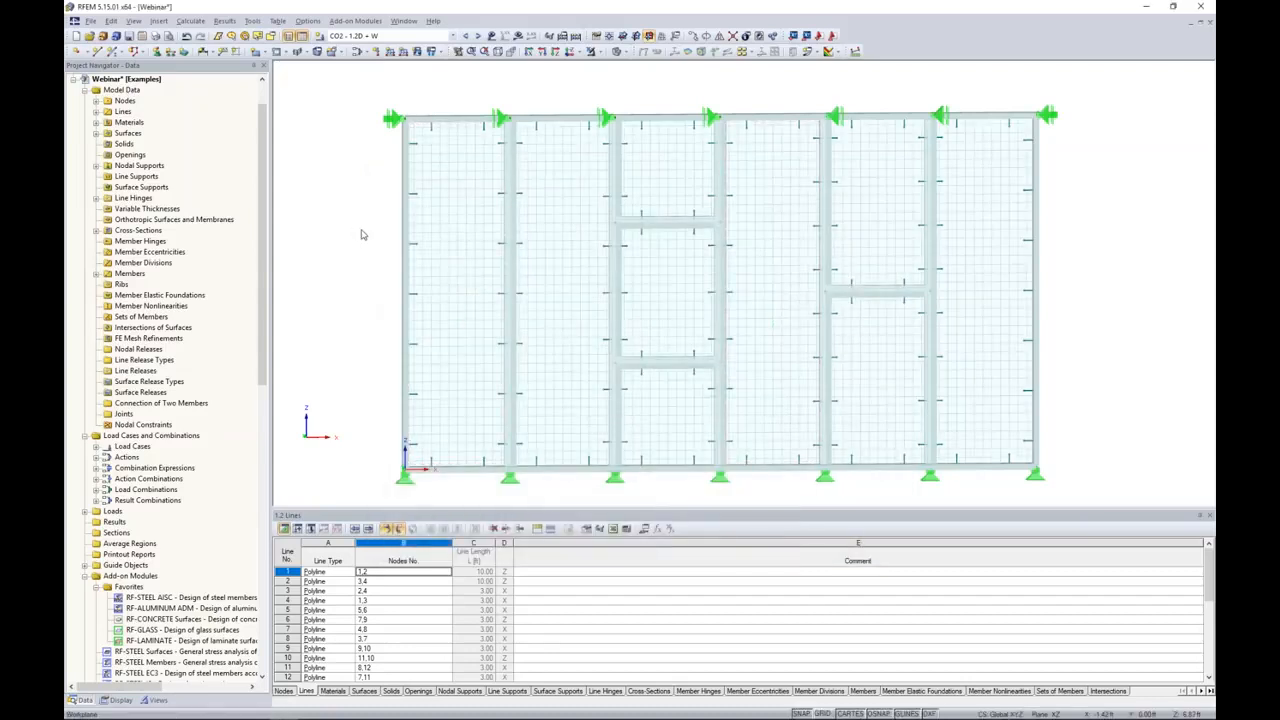
Step: Examine the refined FE mesh on the glass panes in the wireframe display and return to the solid transparent display
scroll(389, 180, "up", 4)
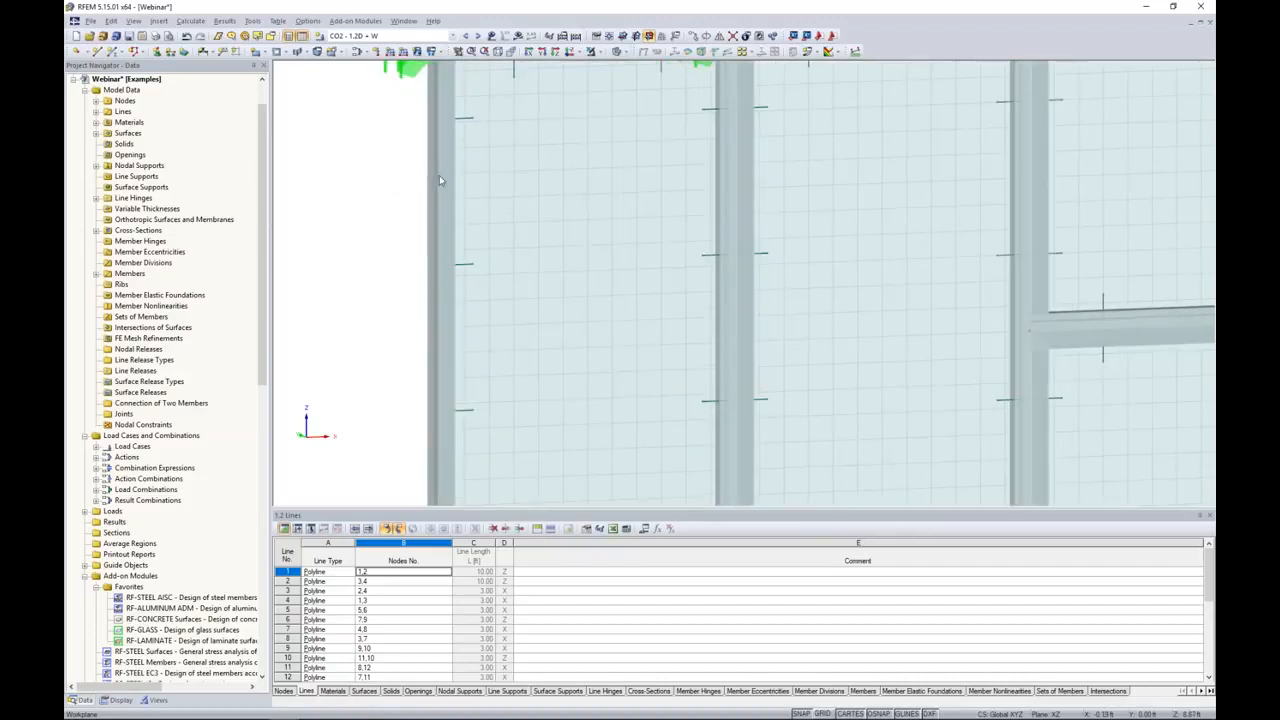
scroll(439, 180, "down", 4)
left_click(622, 52)
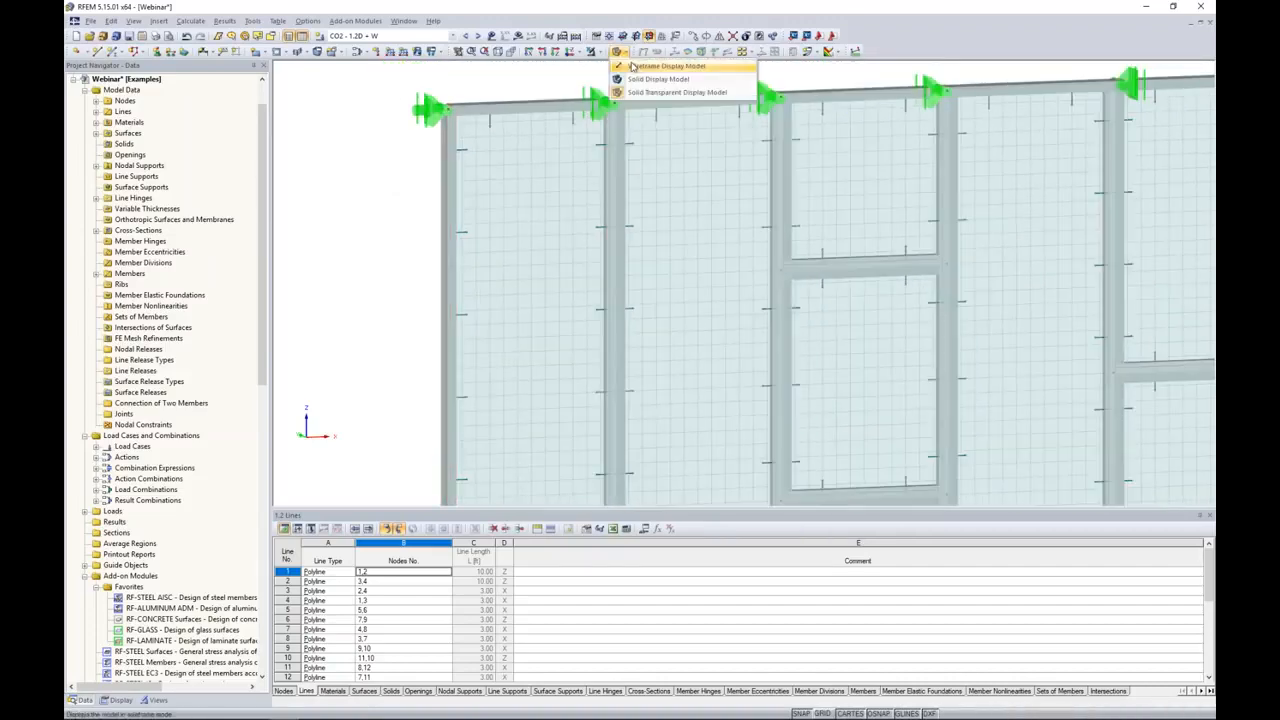
left_click(632, 66)
scroll(524, 178, "up", 3)
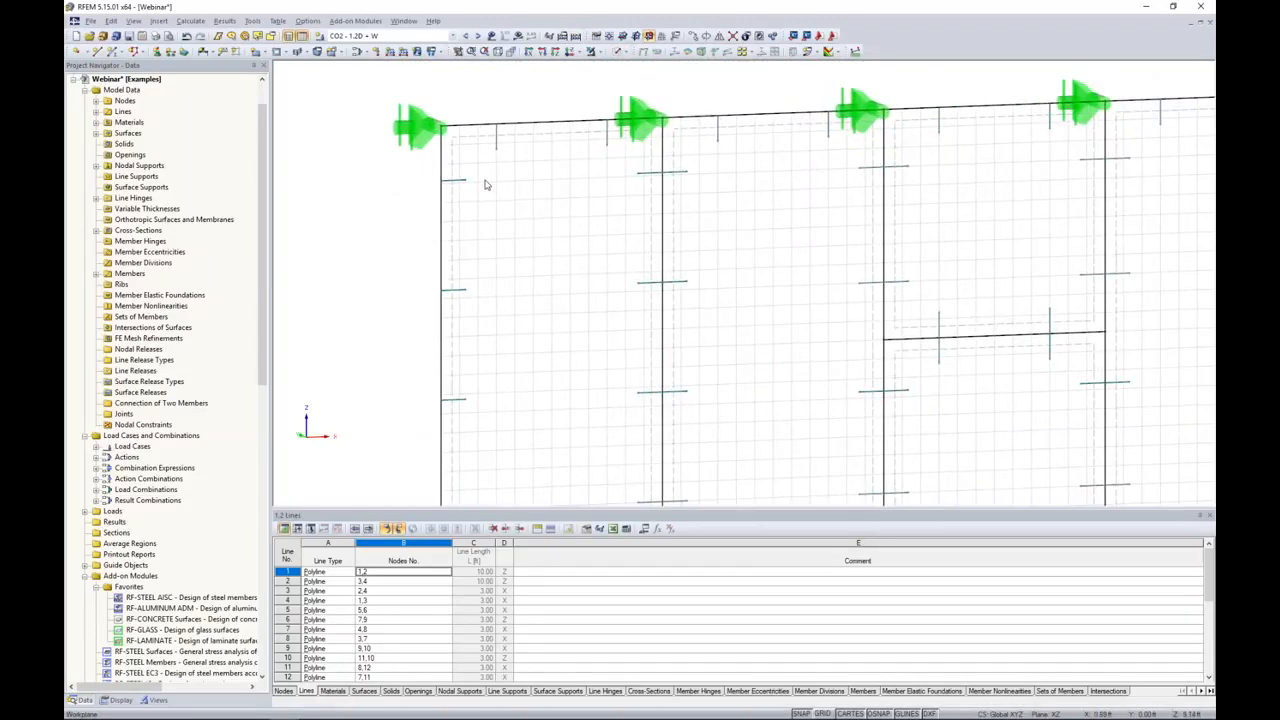
scroll(652, 262, "down", 6)
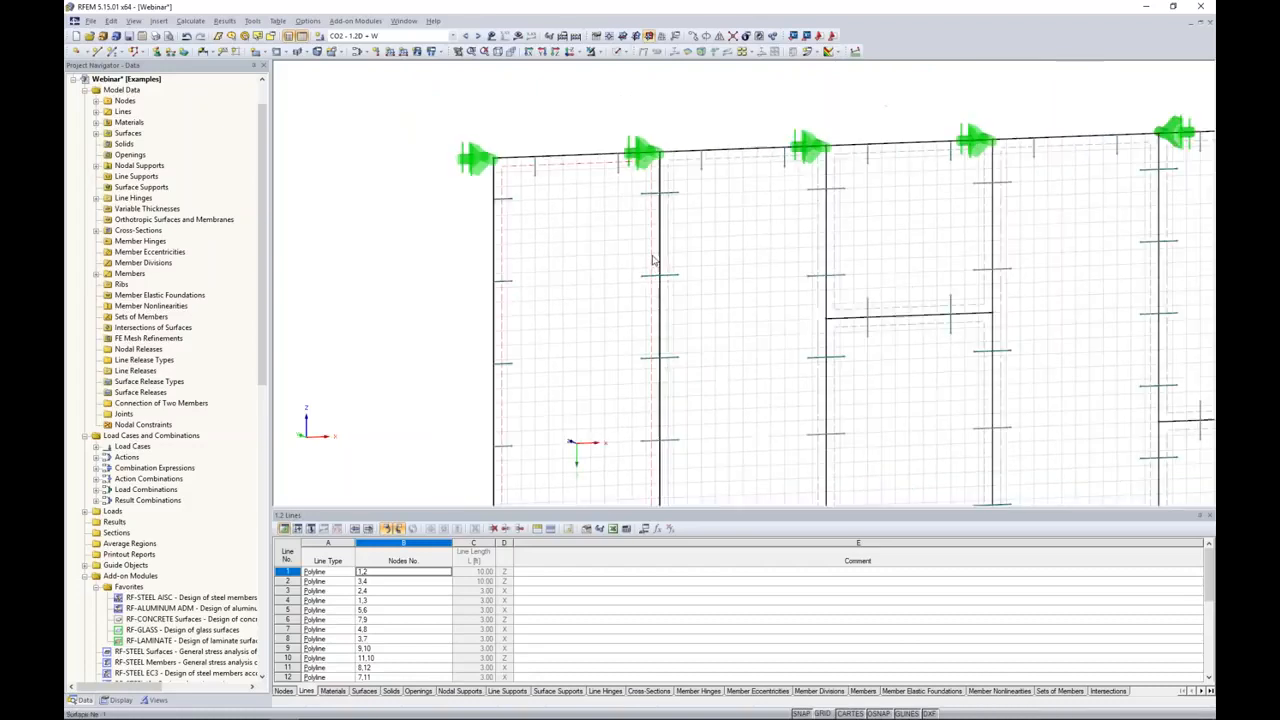
middle_click_drag(663, 278, 627, 294)
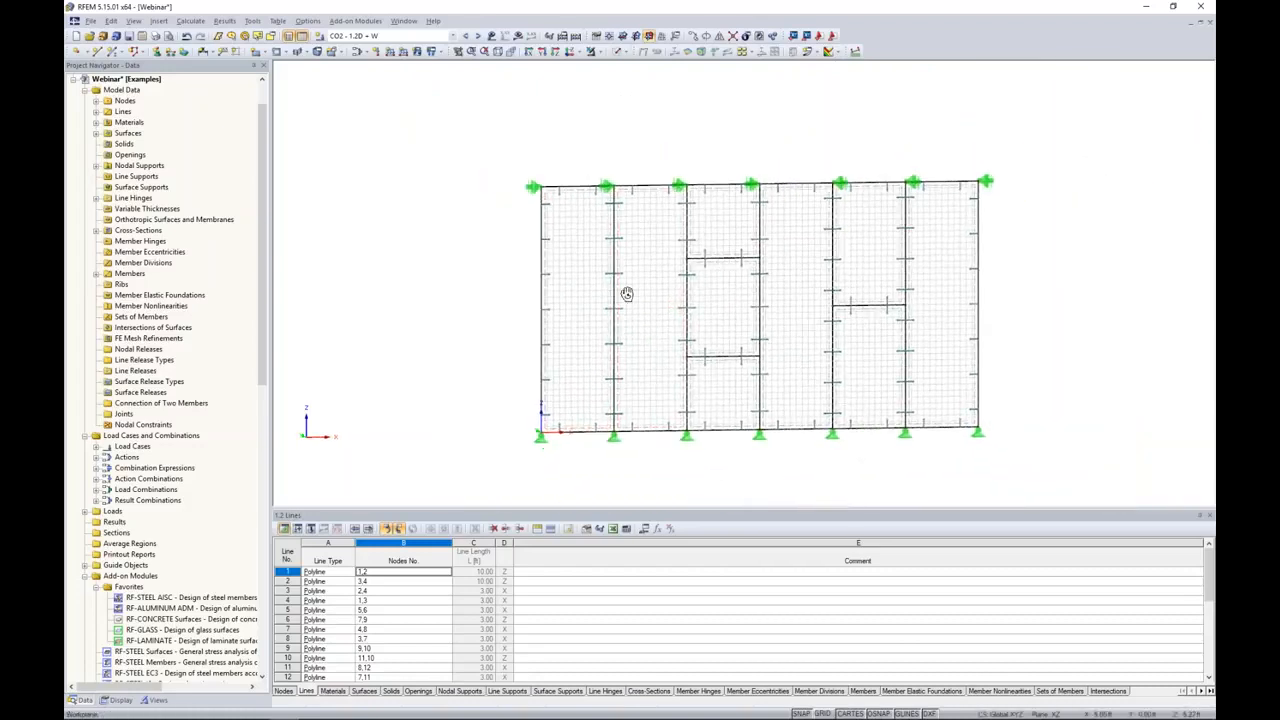
left_click(619, 51)
left_click(627, 97)
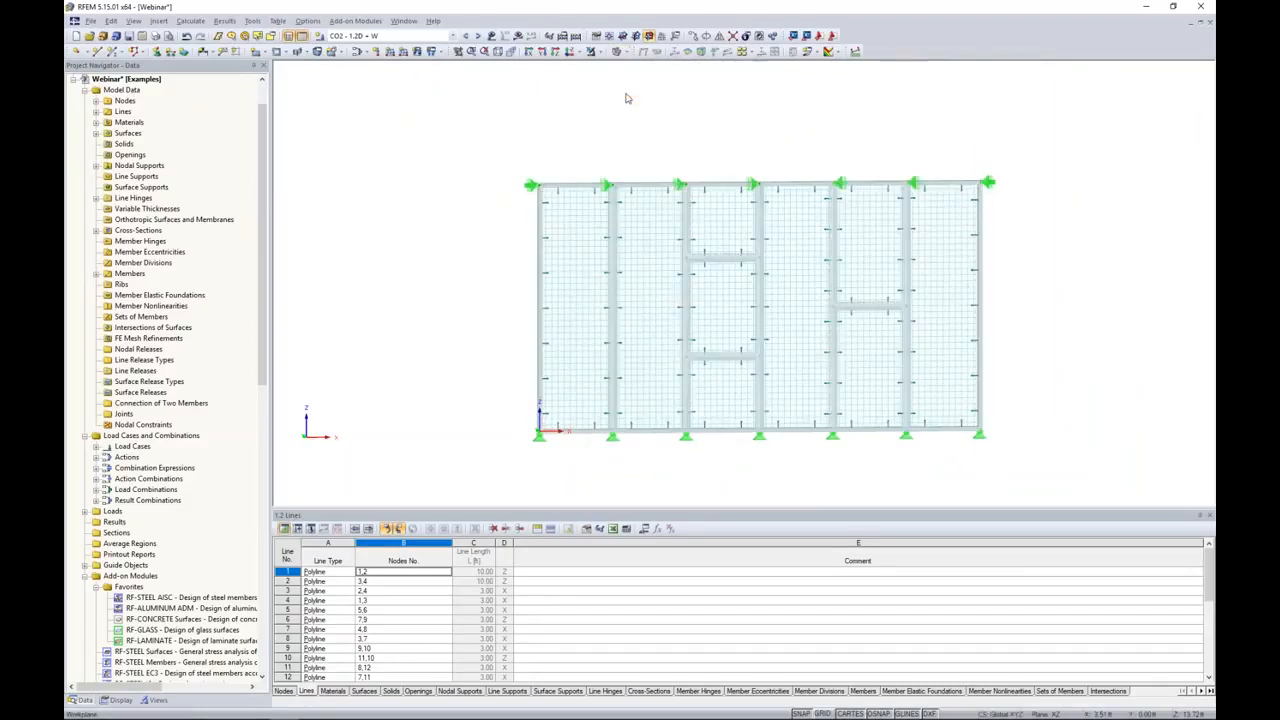
middle_click_drag(806, 140, 752, 133)
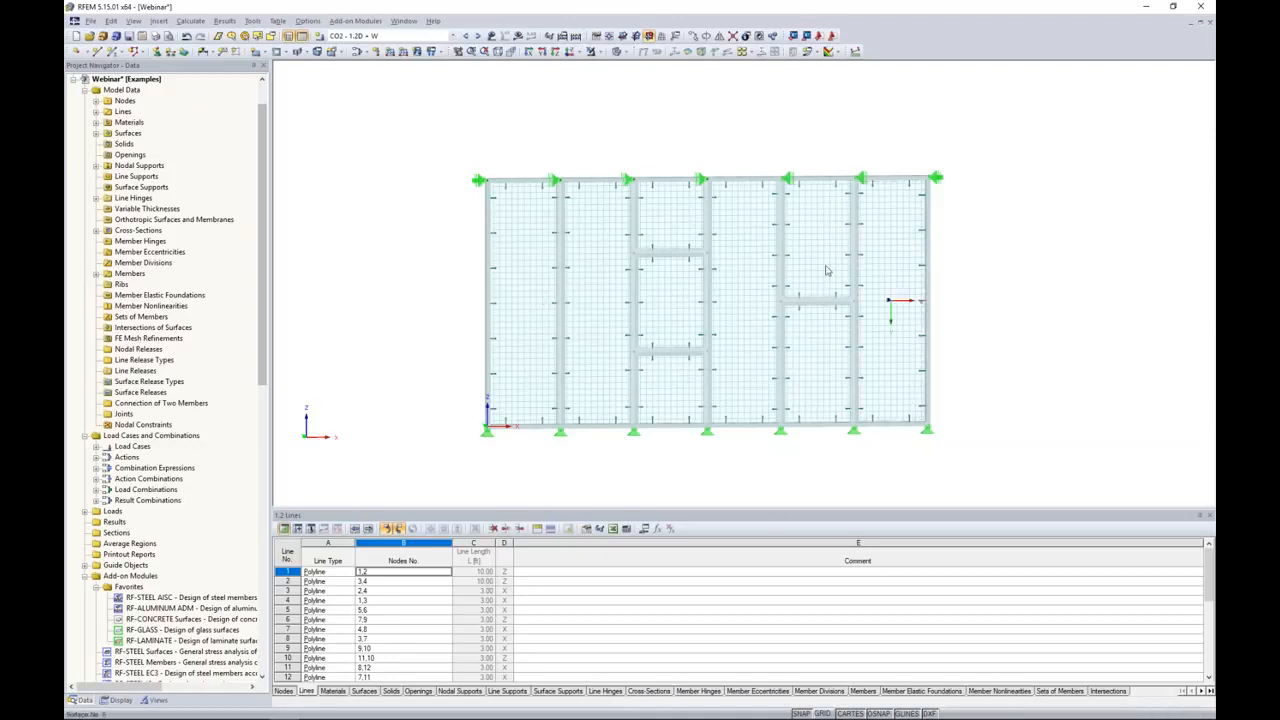
Step: Open the RF-GLASS add-on module, set the calculation type to Global - Whole model in RFEM, and check the surfaces selected for design
left_click_drag(265, 205, 259, 300)
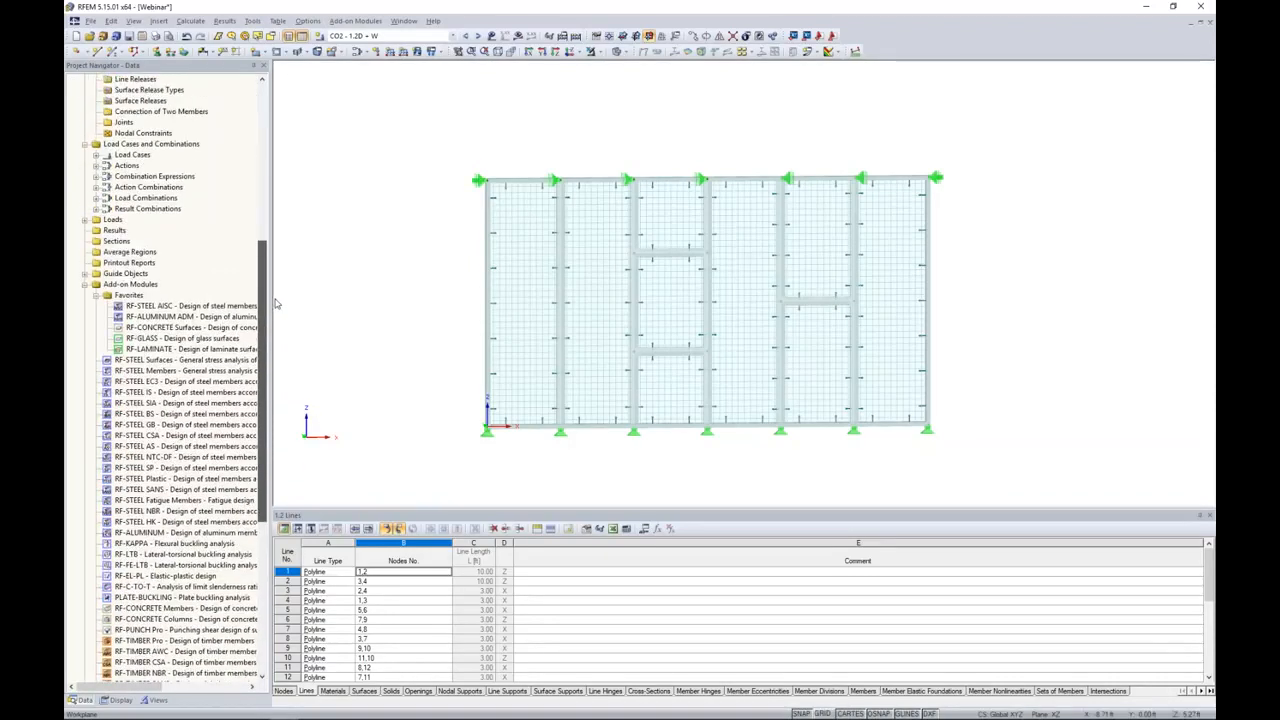
double_click(160, 340)
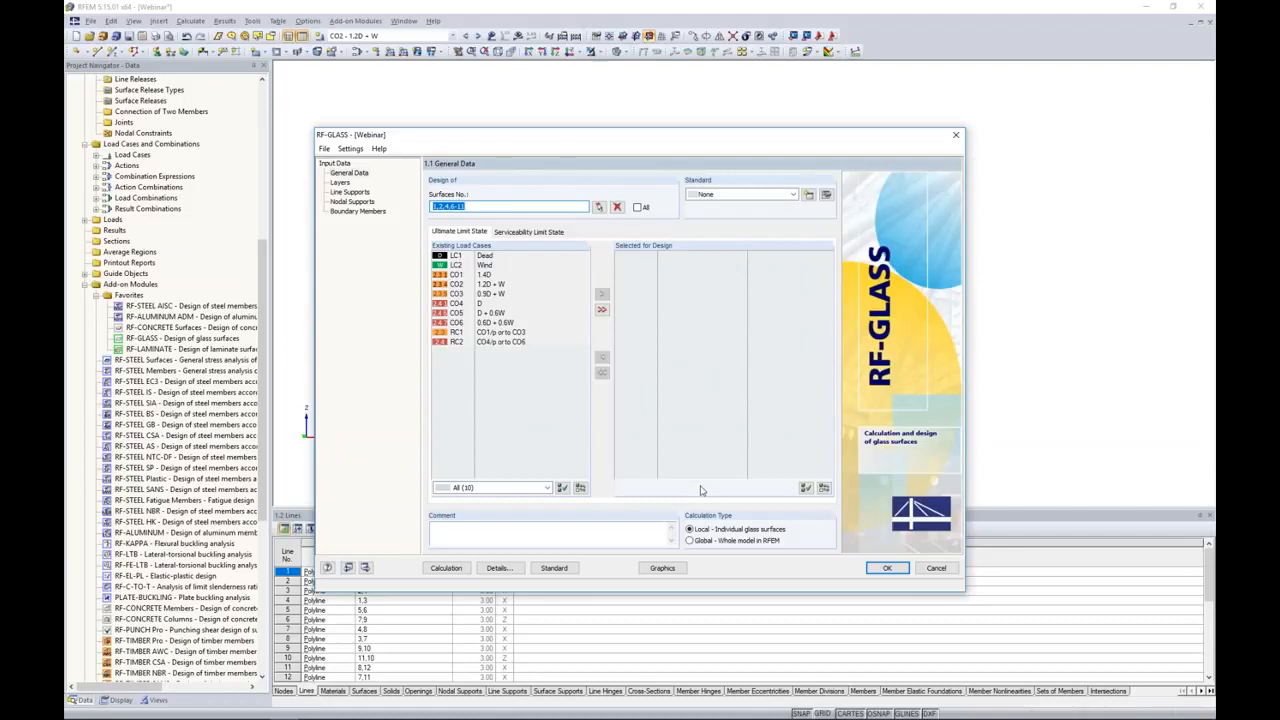
left_click(690, 541)
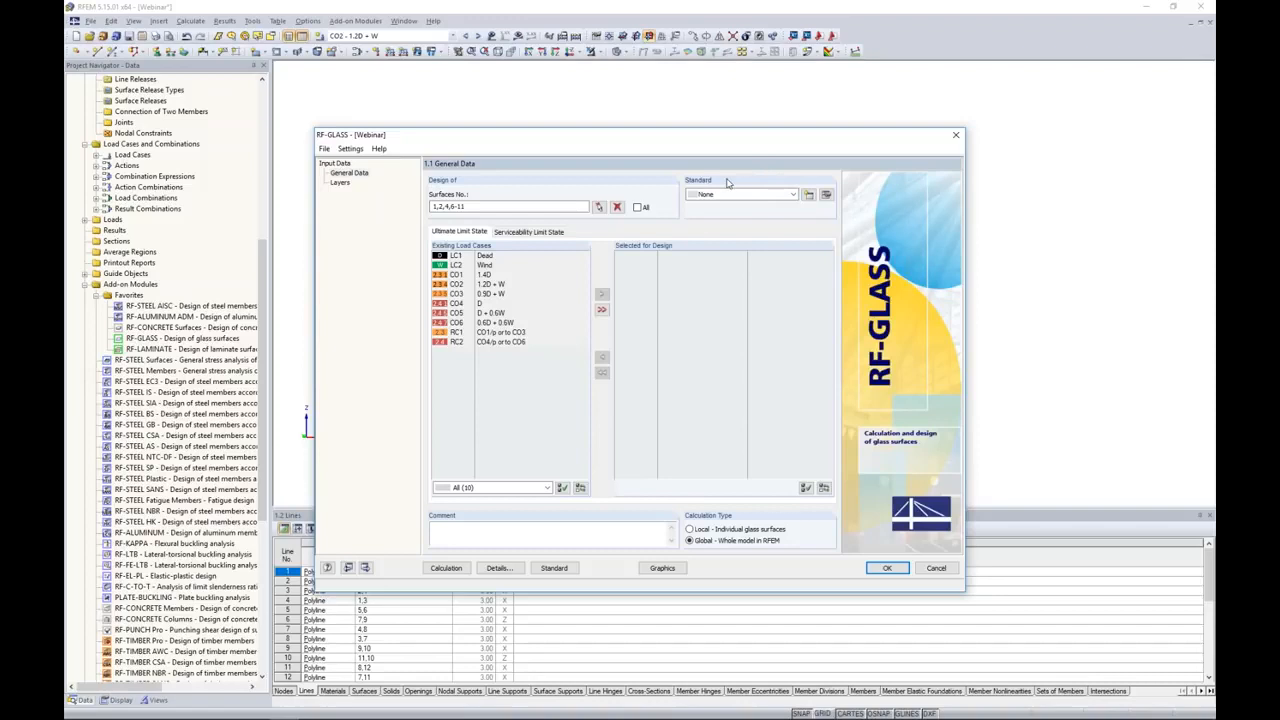
left_click_drag(481, 140, 484, 295)
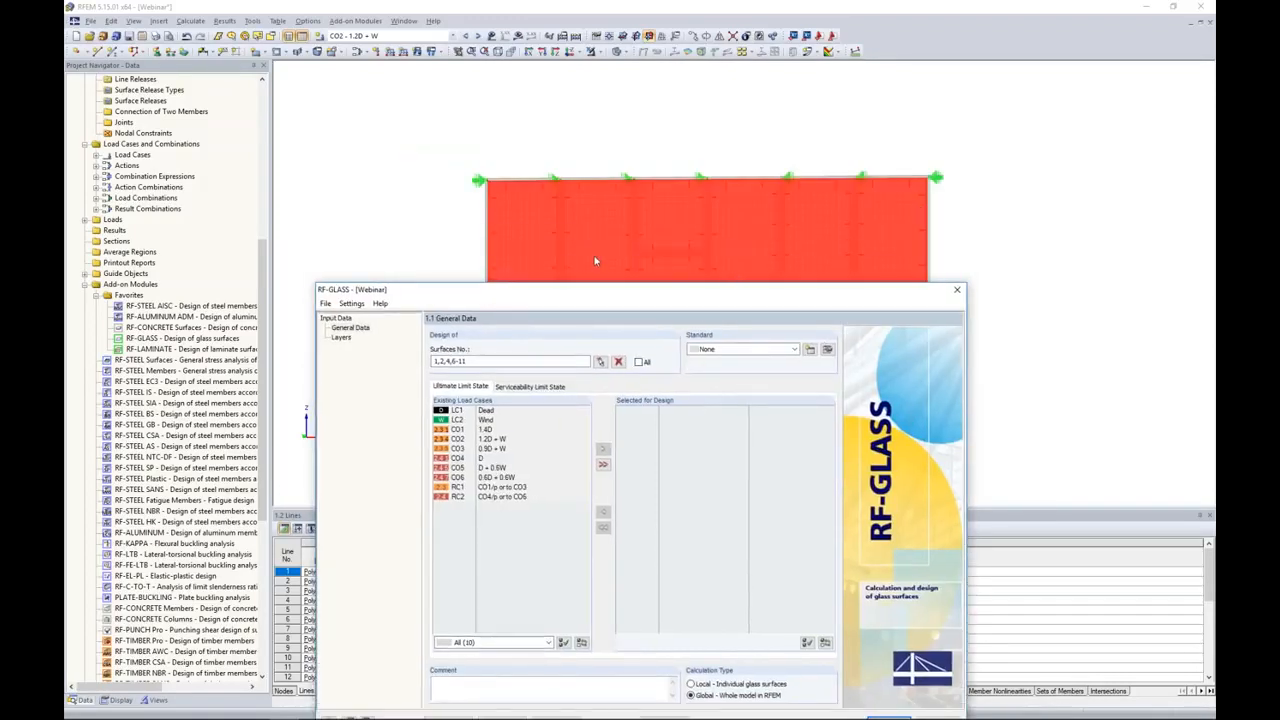
left_click(480, 361)
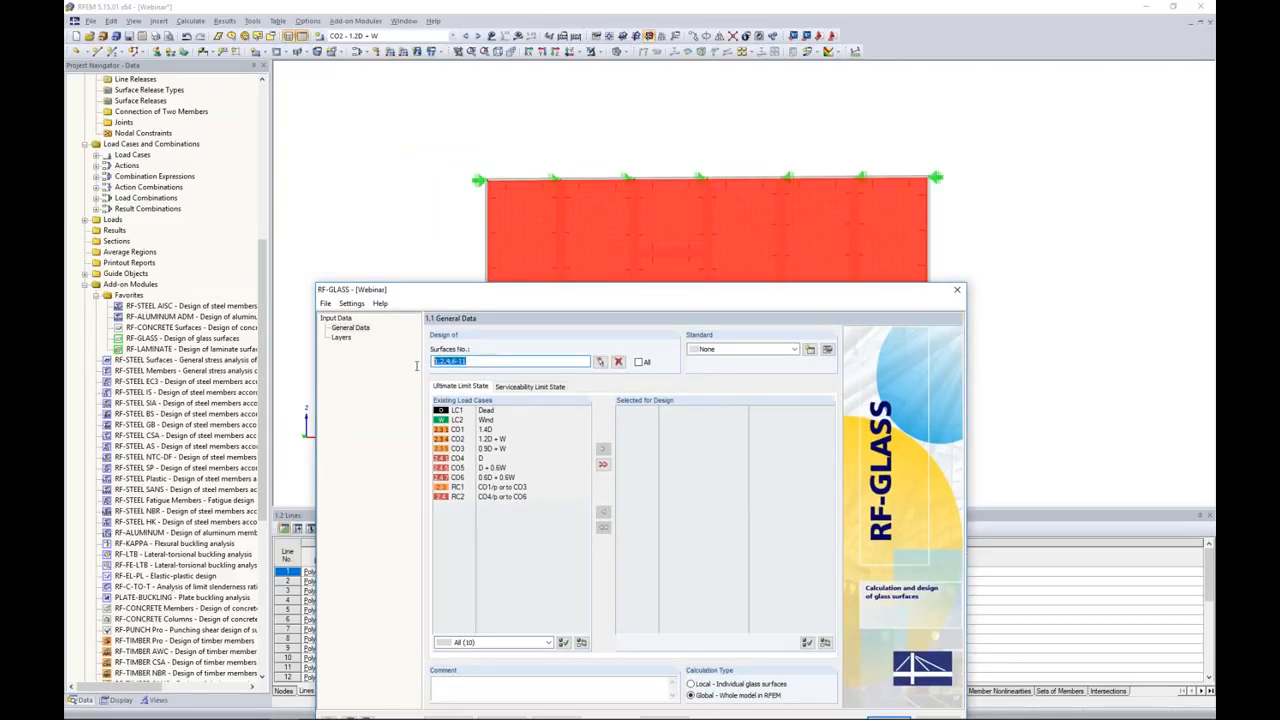
left_click_drag(498, 298, 526, 165)
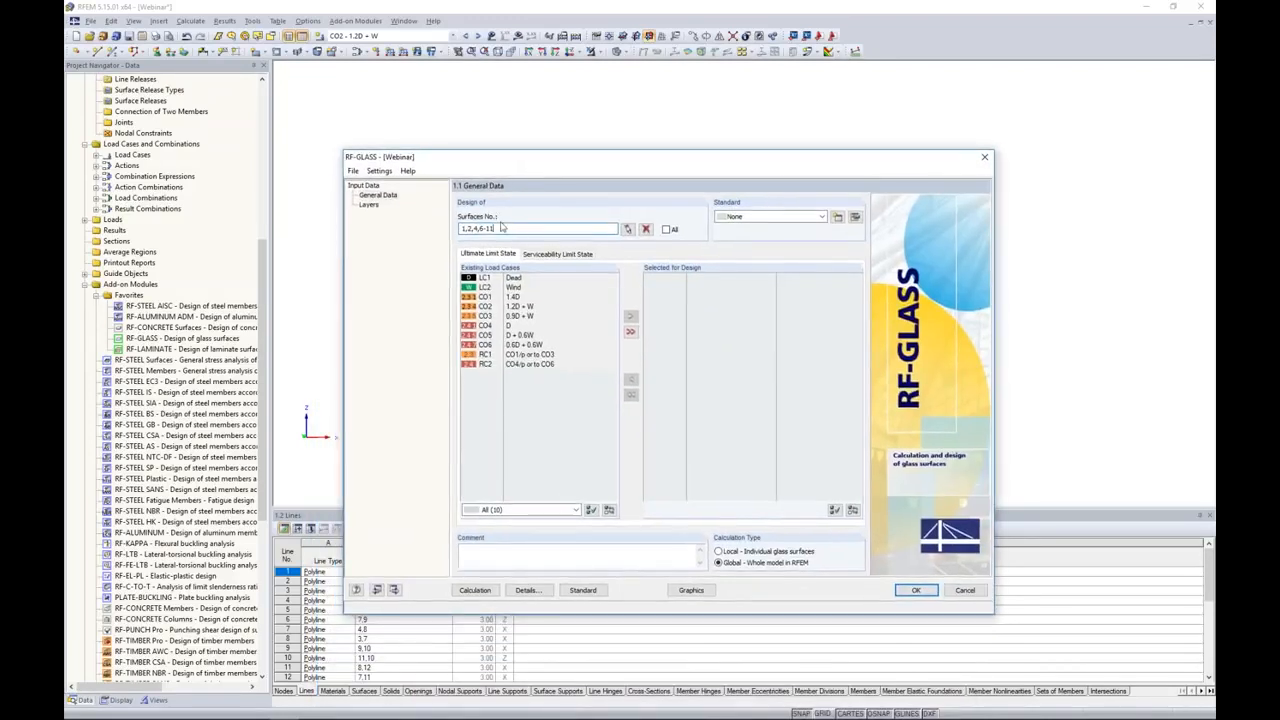
Step: Select CO1 to CO3 for the ultimate limit state design and CO4 to CO6 for the serviceability limit state design
left_click(514, 297)
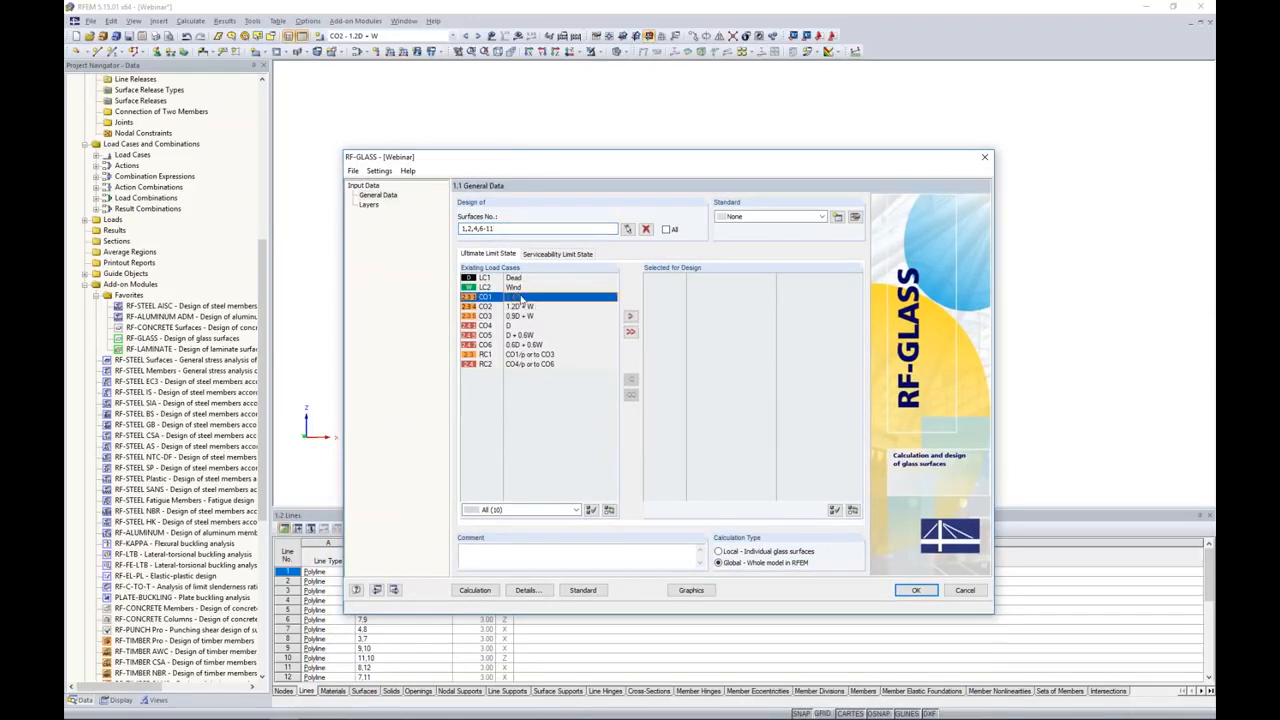
left_click(516, 325, "shift")
left_click(630, 316)
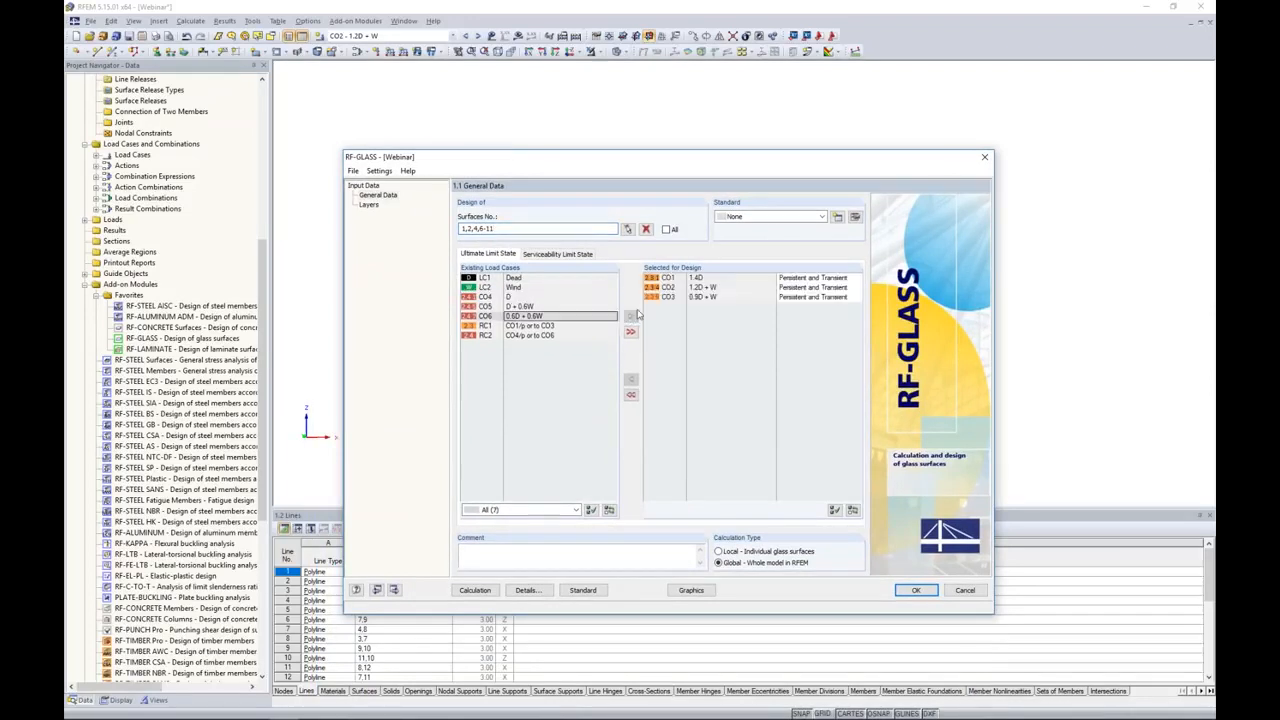
left_click(557, 253)
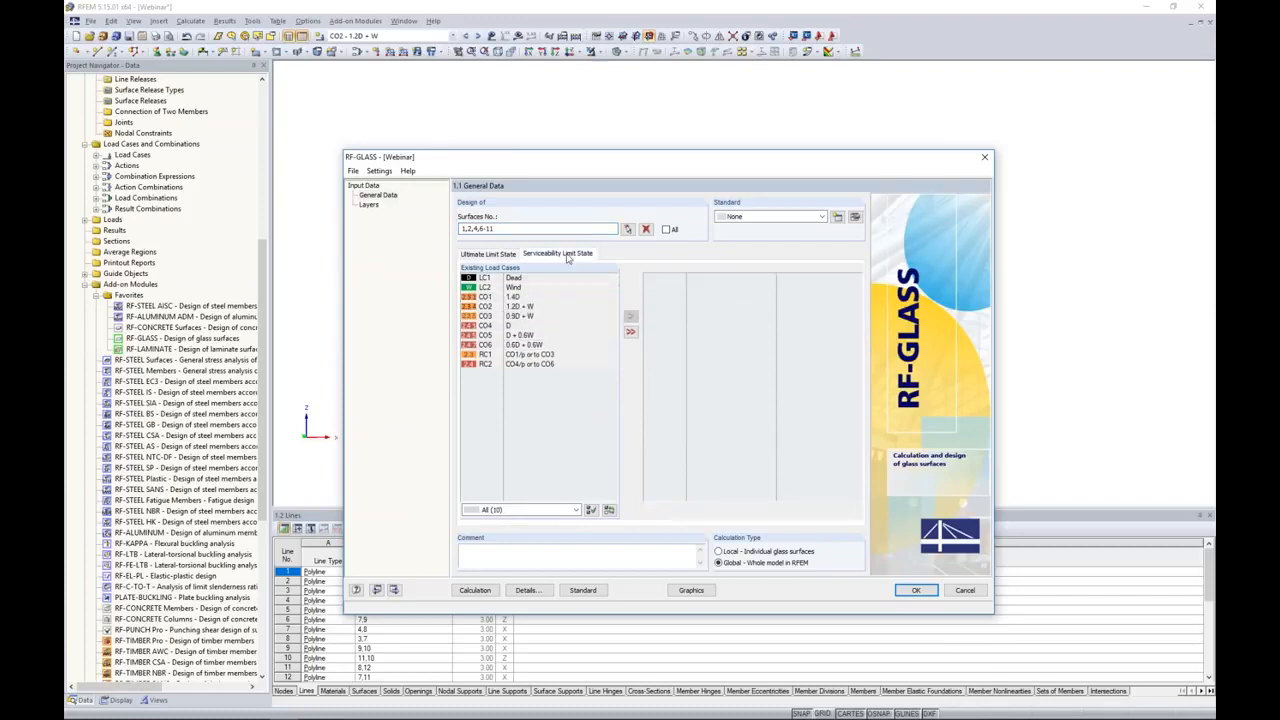
left_click(508, 325)
left_click(516, 344, "shift")
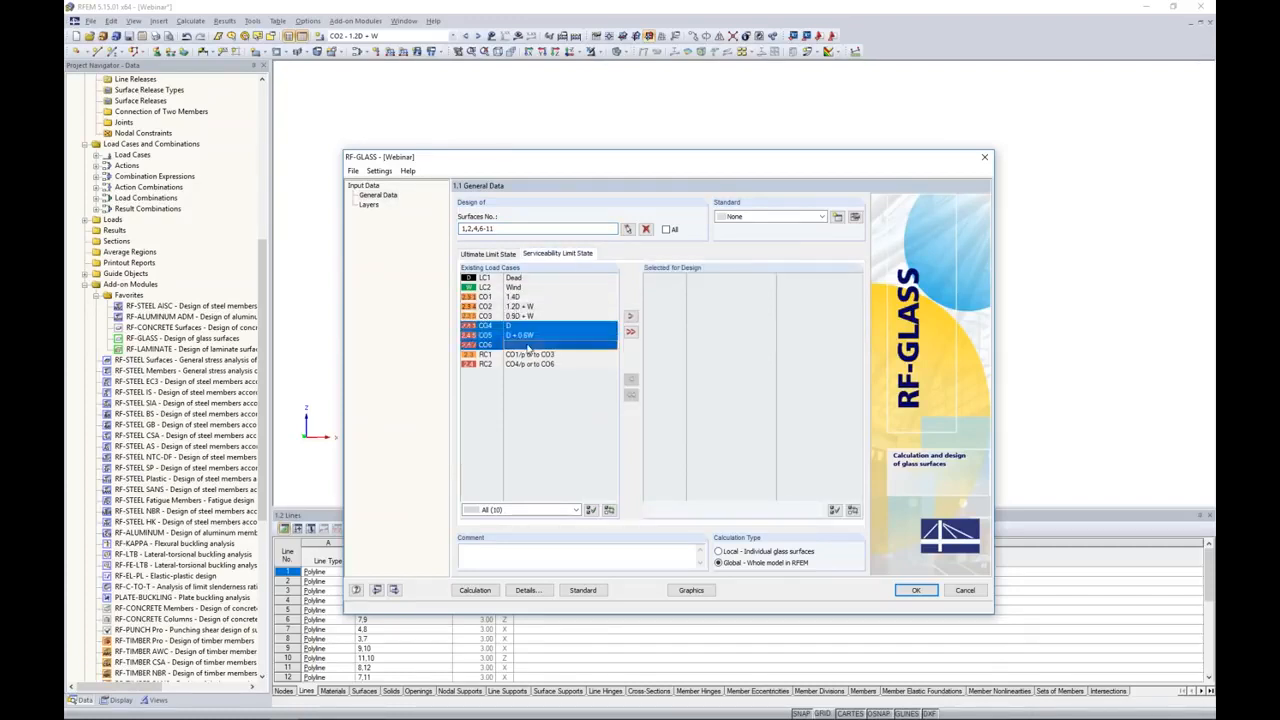
left_click(630, 316)
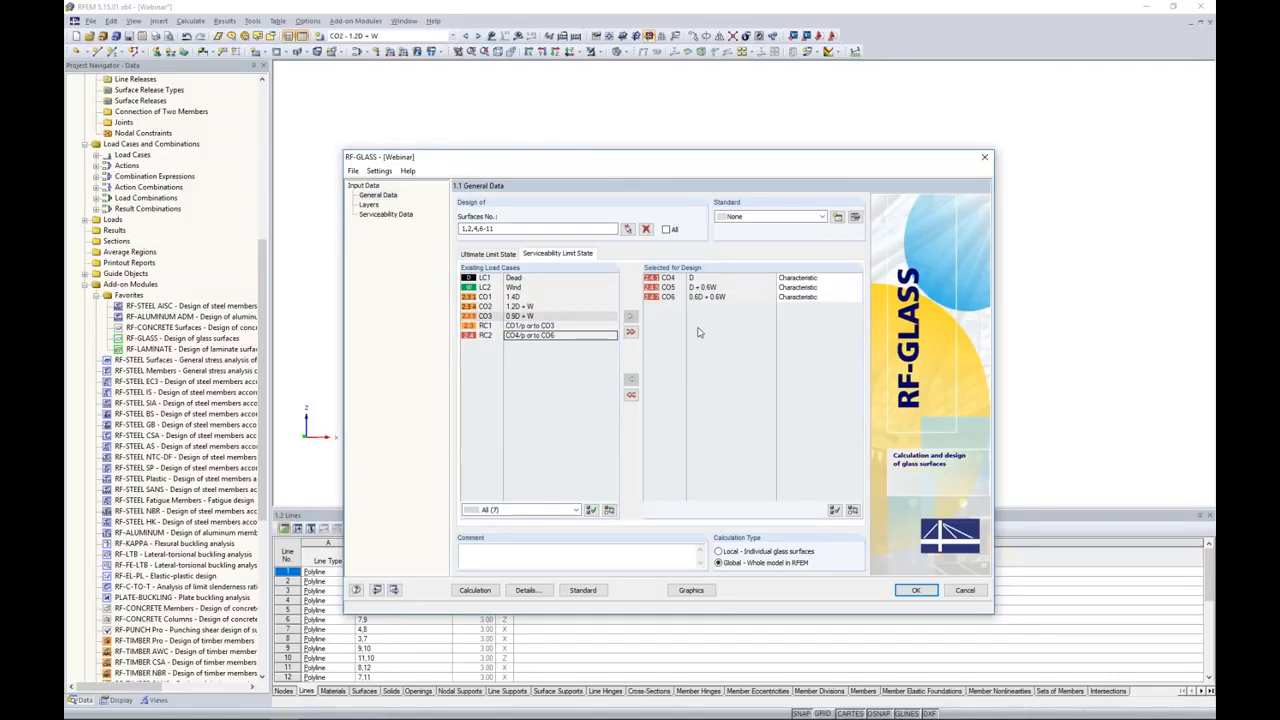
Step: Assign Composition 1 in the Layers data to all glass surfaces of the facade by selecting them graphically in the model
left_click(369, 205)
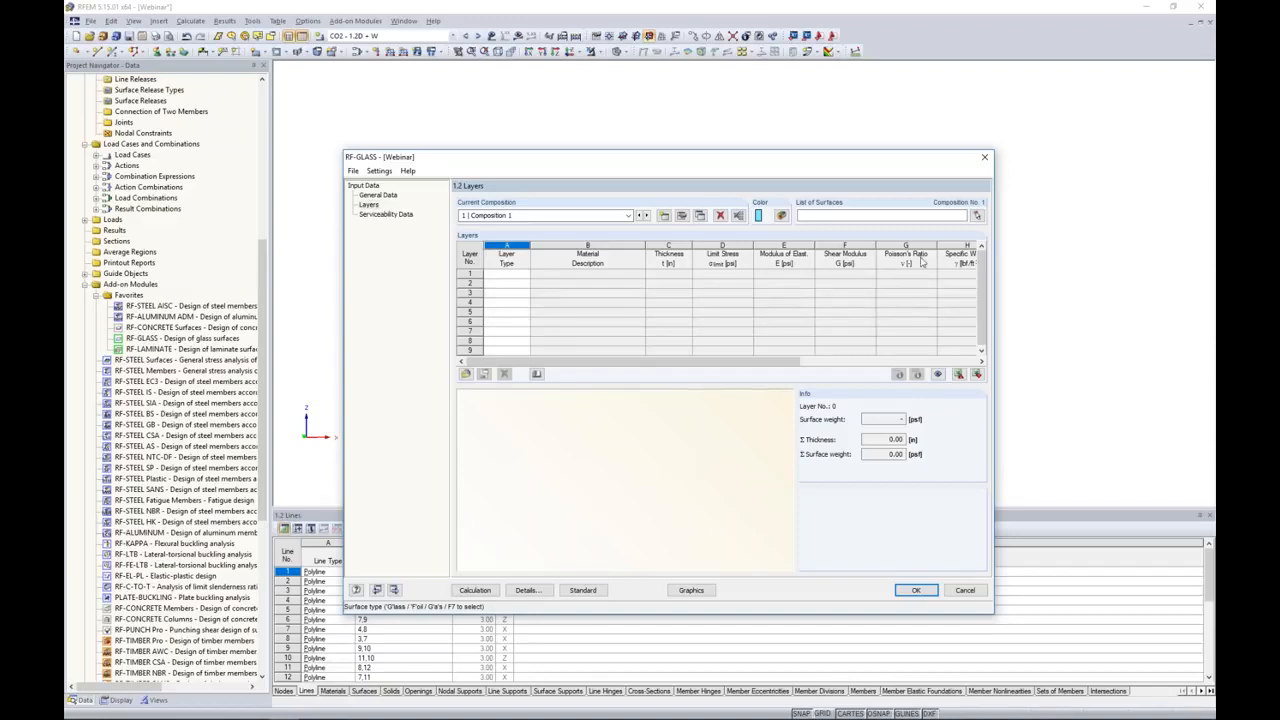
left_click(978, 217)
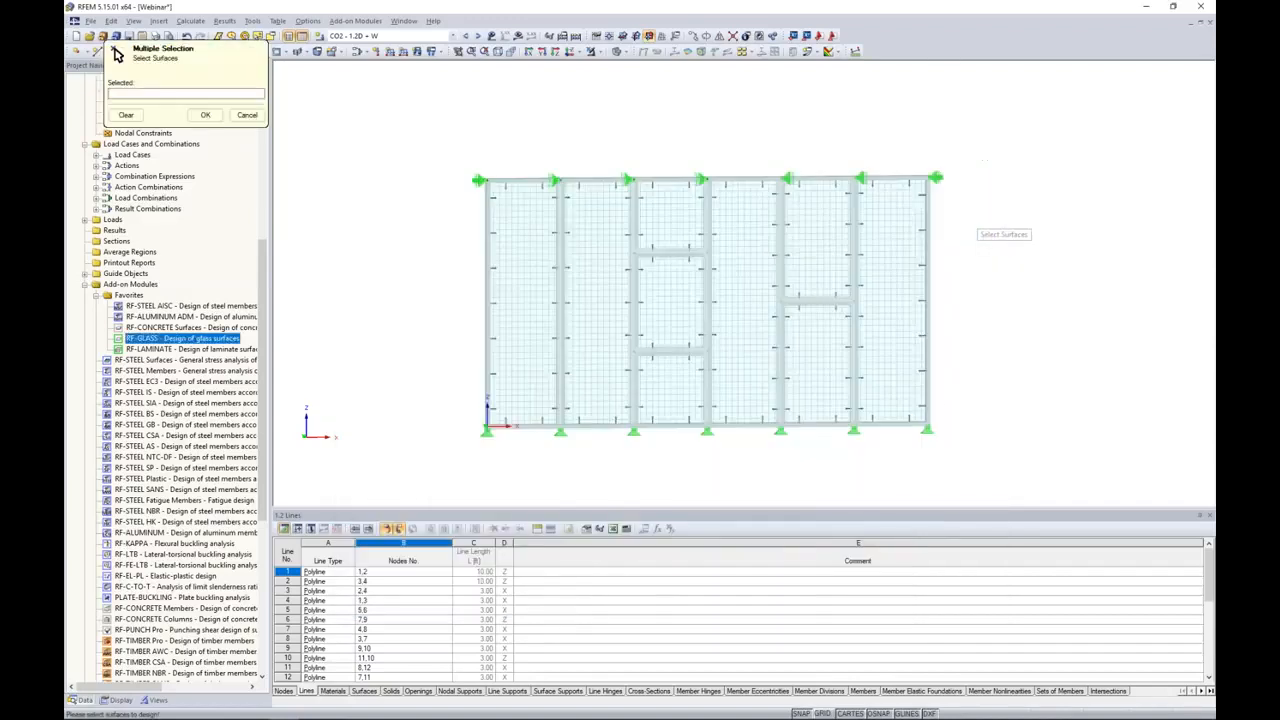
left_click_drag(978, 479, 469, 118)
left_click(205, 116)
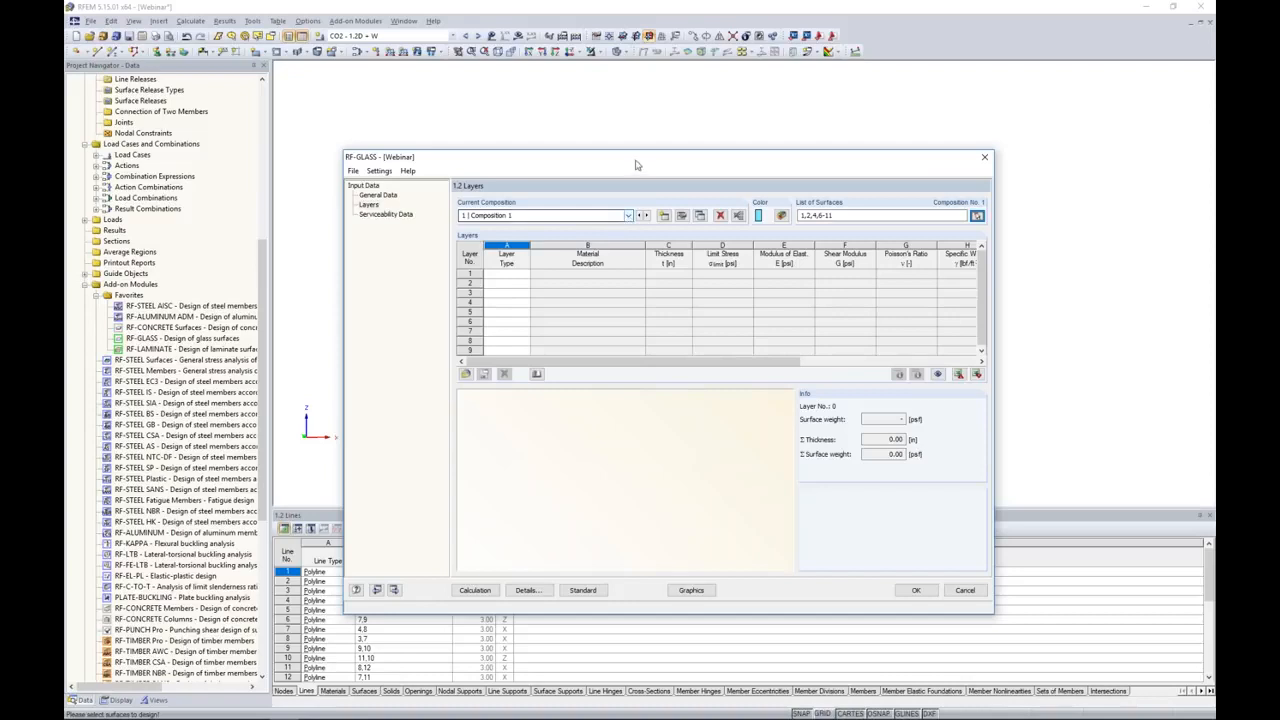
left_click_drag(634, 163, 640, 338)
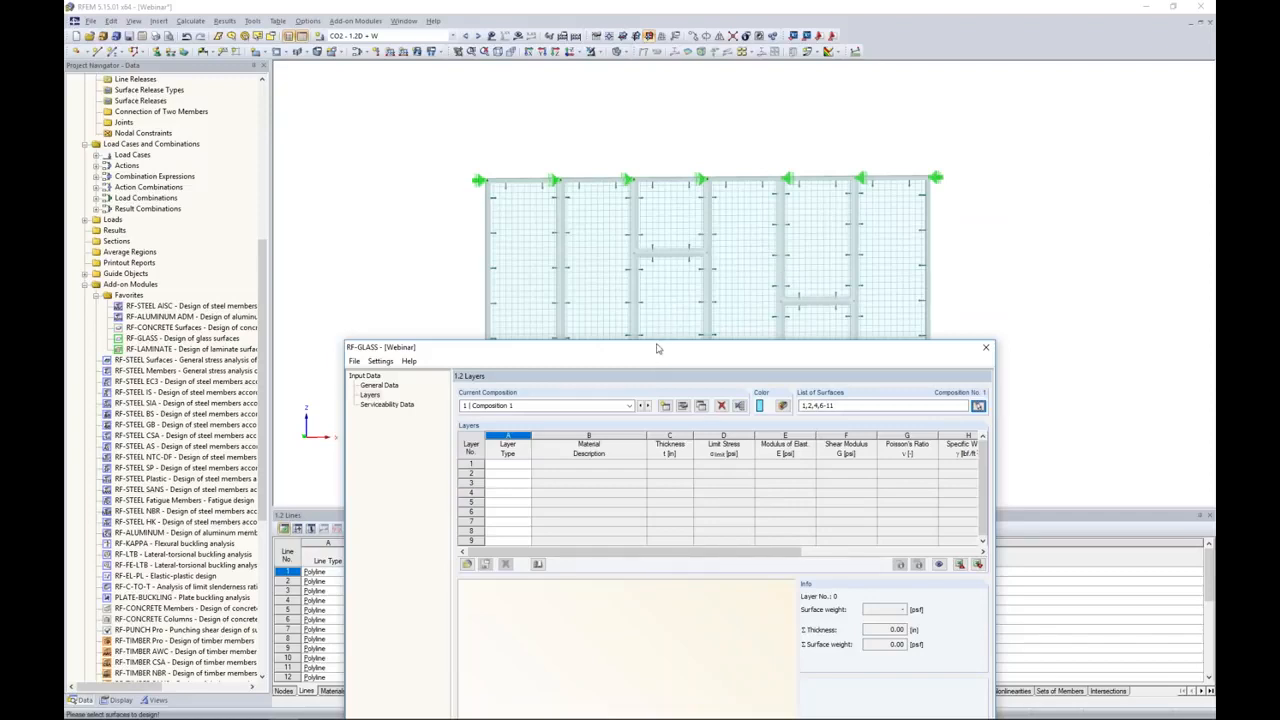
left_click_drag(655, 348, 661, 173)
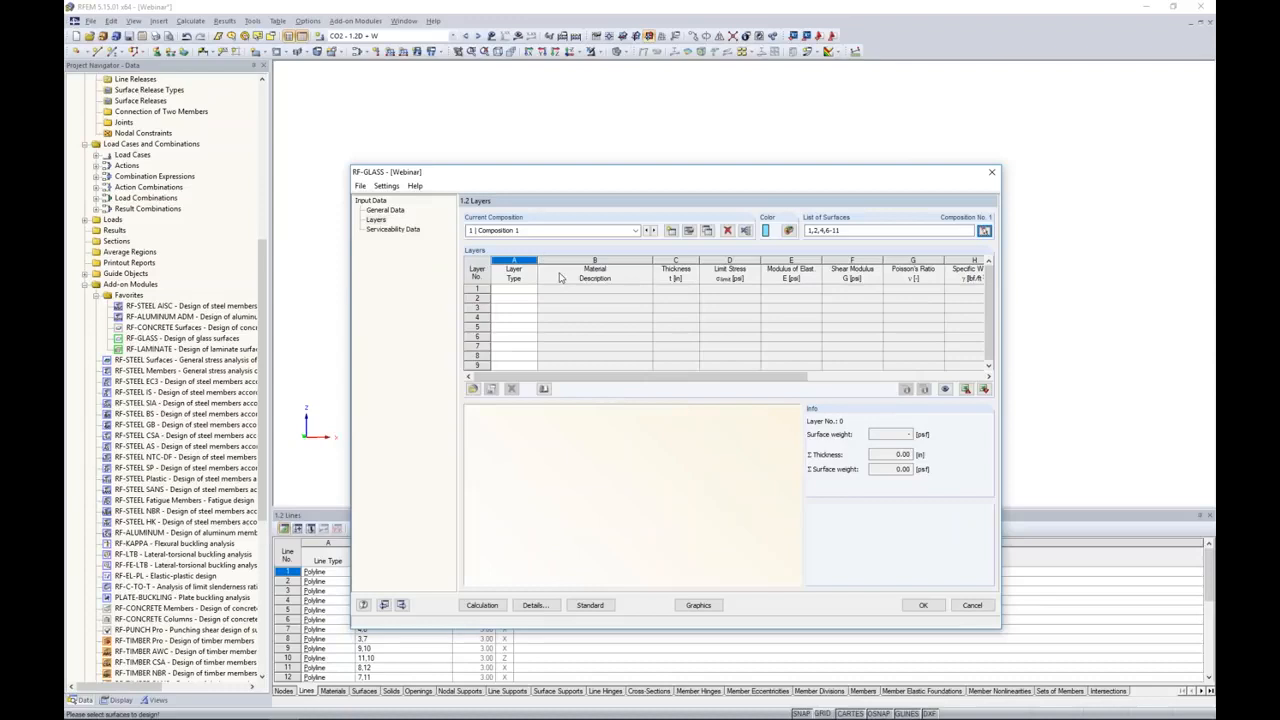
left_click_drag(589, 183, 603, 145)
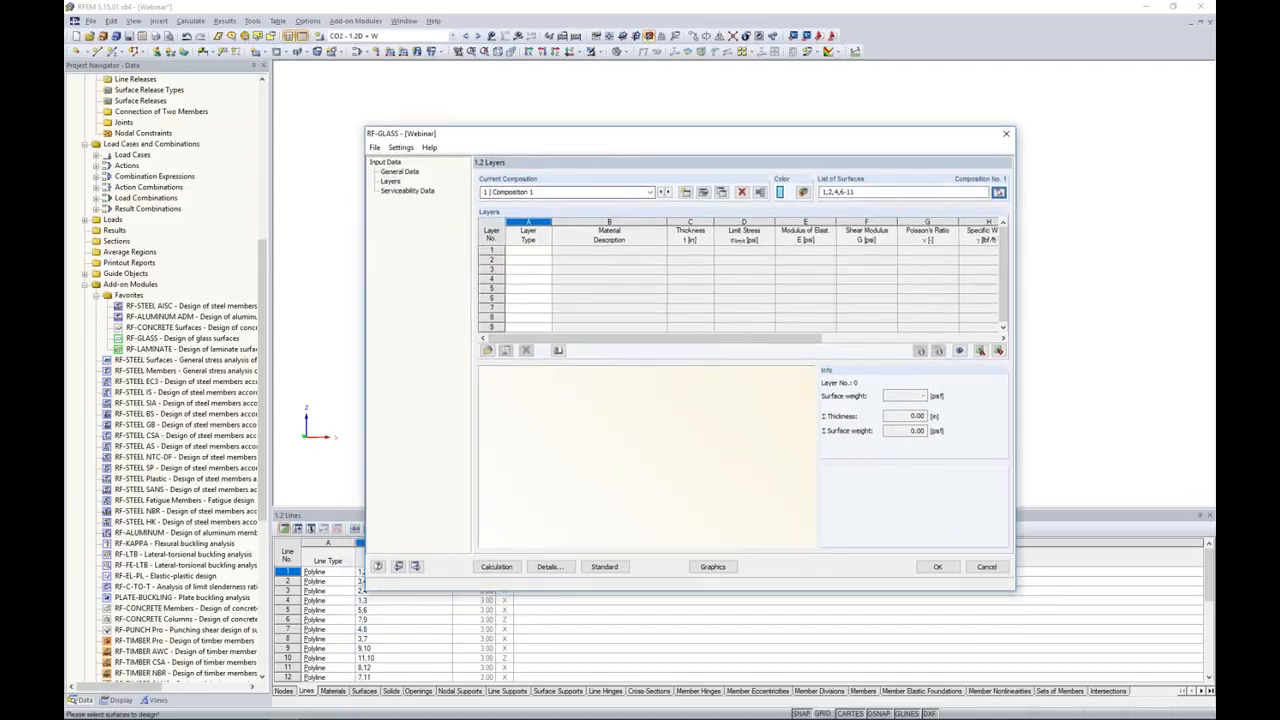
Step: Define layer 1 of Composition 1 as a Glass layer
left_click(528, 253)
left_click(546, 251)
left_click(535, 264)
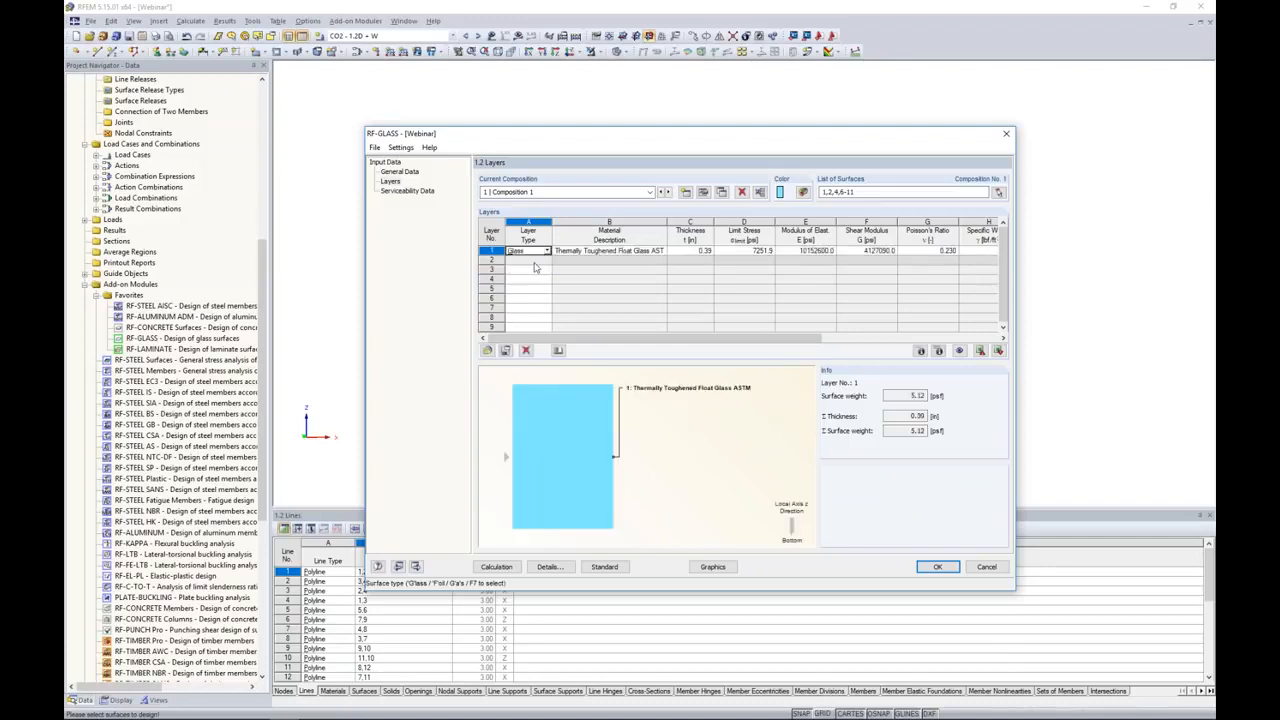
Step: Open the material library for layer 1 and browse the glass materials of all standard groups and standards
left_click(564, 252)
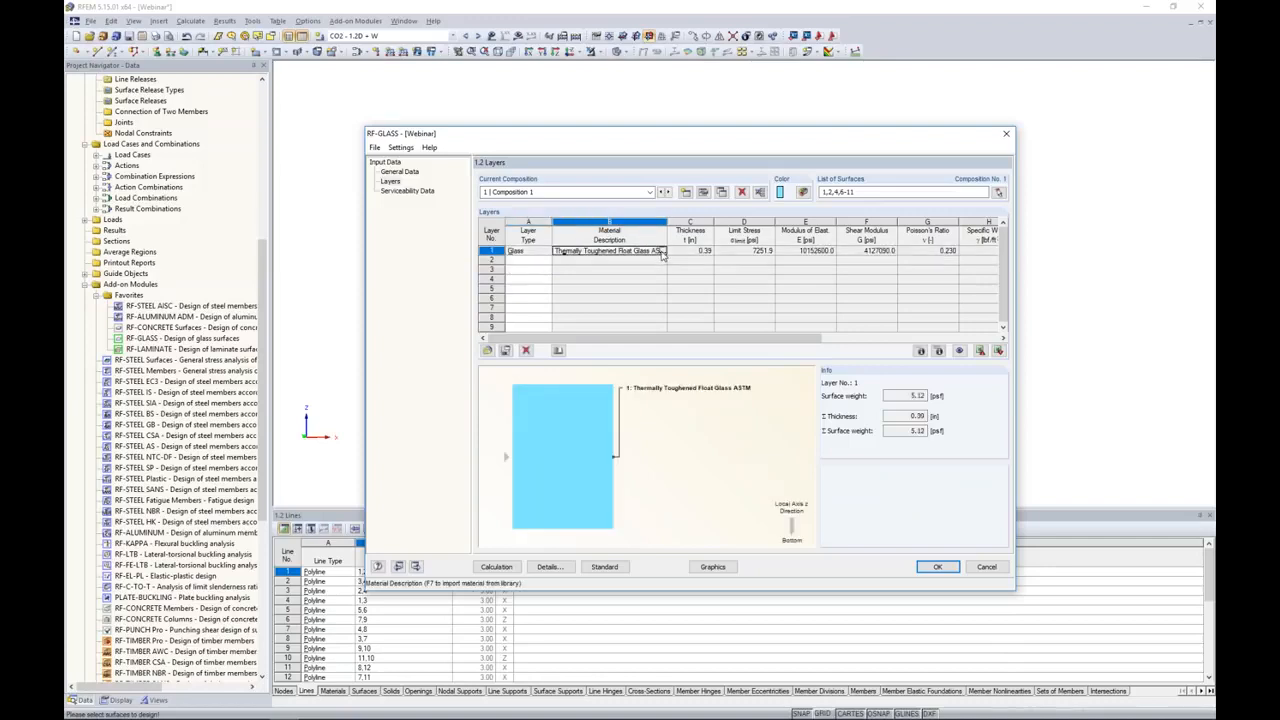
left_click(661, 252)
left_click(557, 219)
left_click(557, 230)
left_click(540, 249)
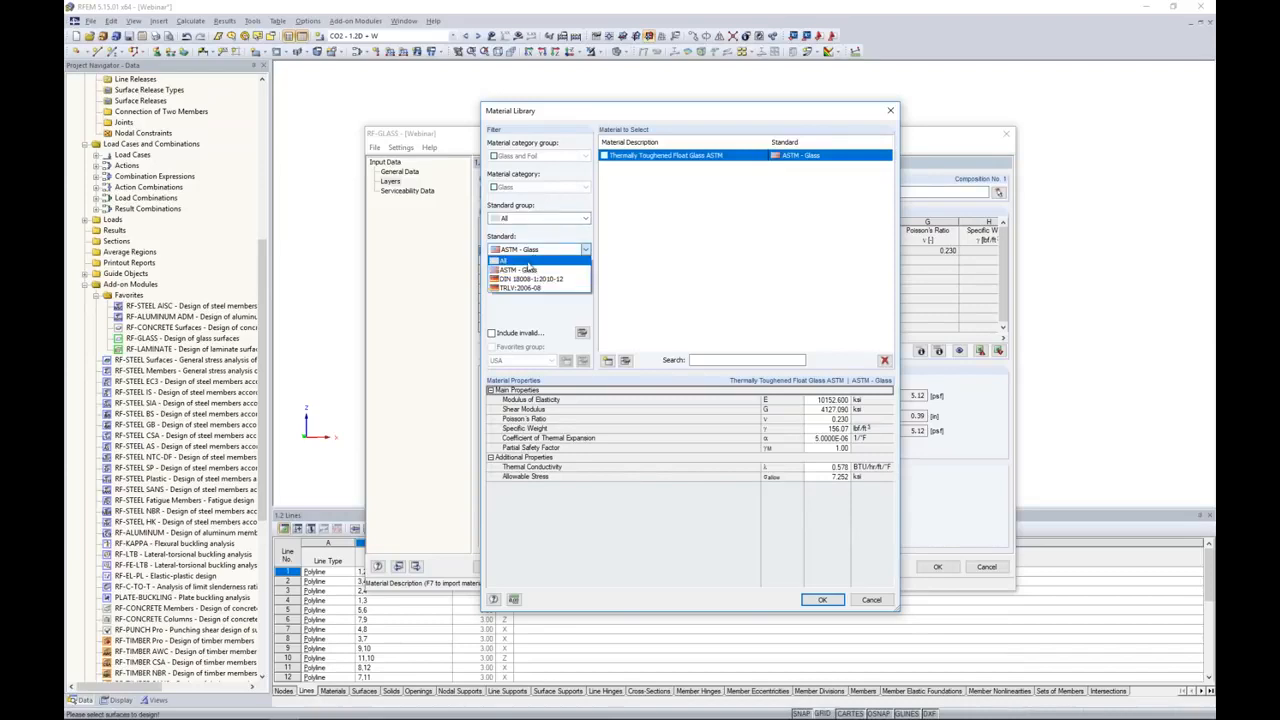
left_click(529, 262)
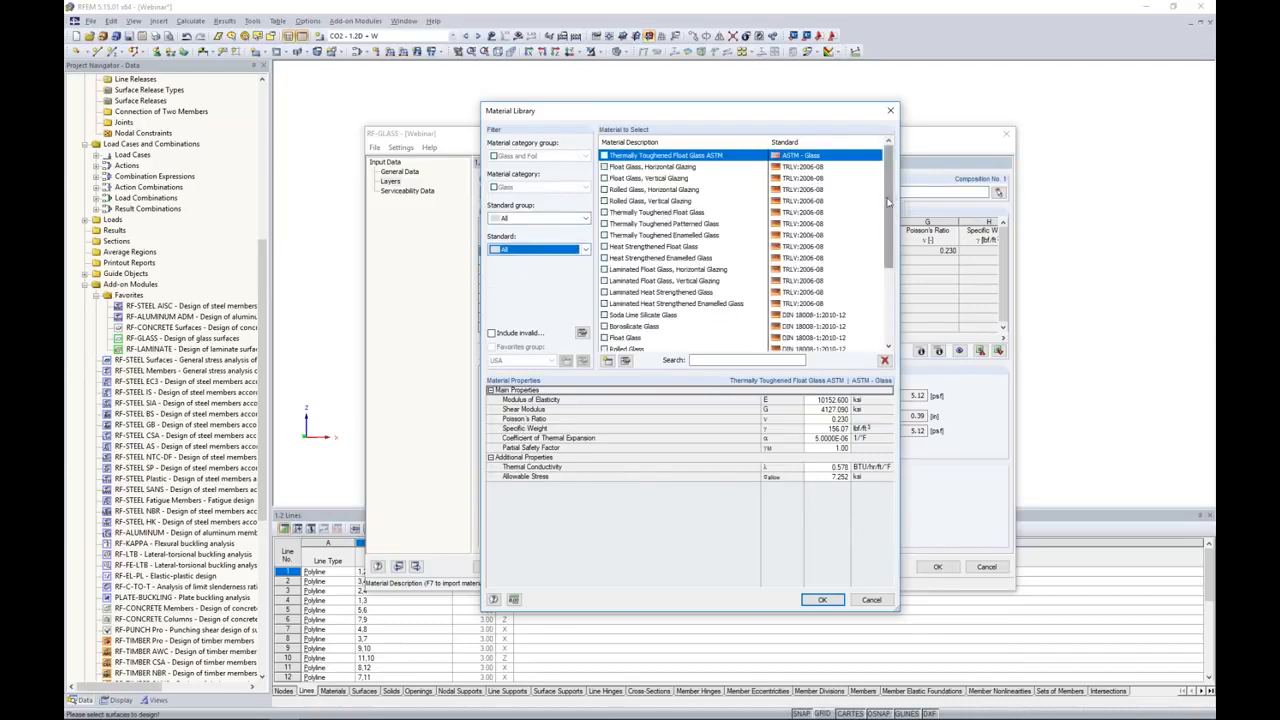
scroll(890, 195, "down", 3)
scroll(886, 192, "up", 3)
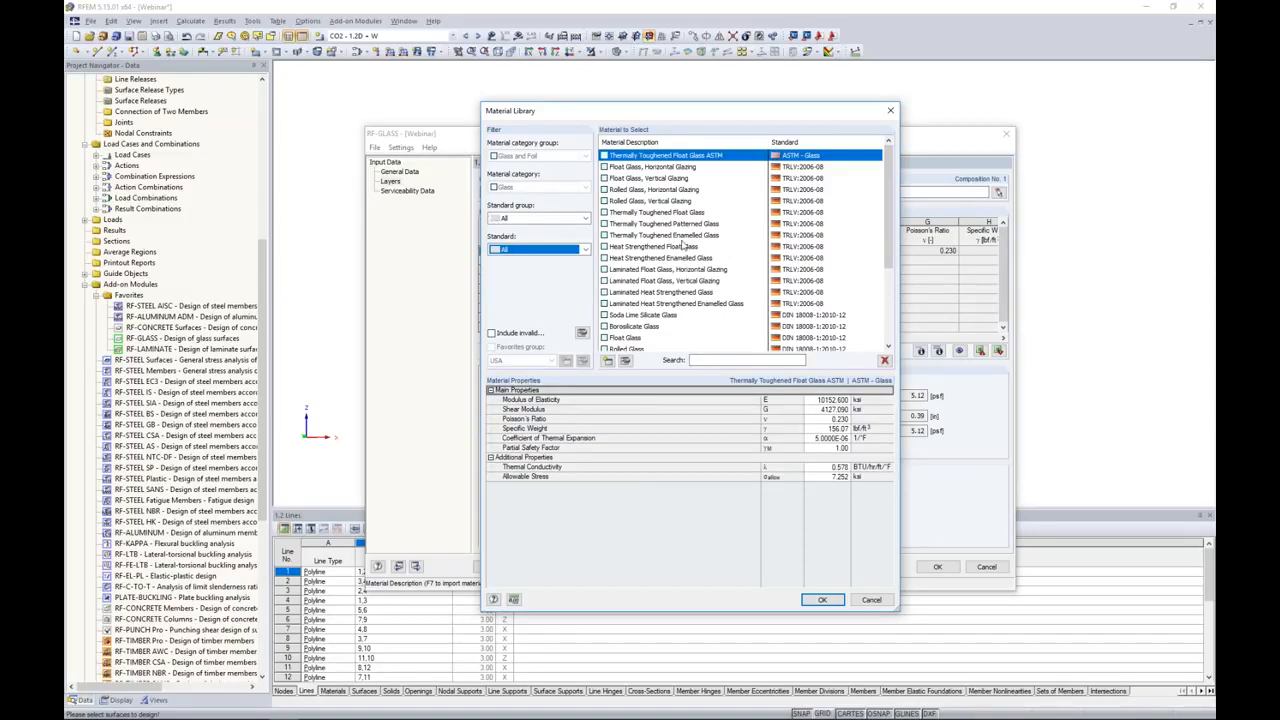
Step: Filter the library to ASTM - Glass, assign Thermally Toughened Float Glass ASTM to layer 1, and set its thickness to 0.12 in
left_click(536, 219)
left_click(529, 243)
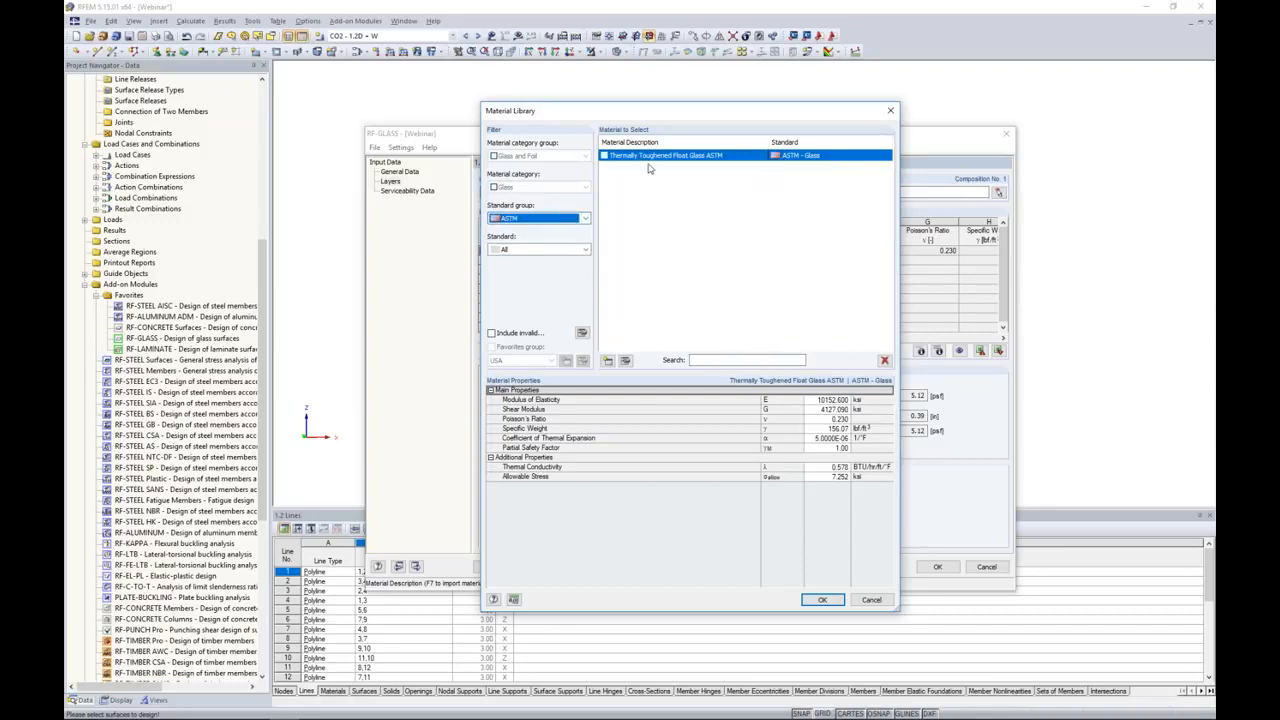
left_click(545, 249)
left_click(536, 273)
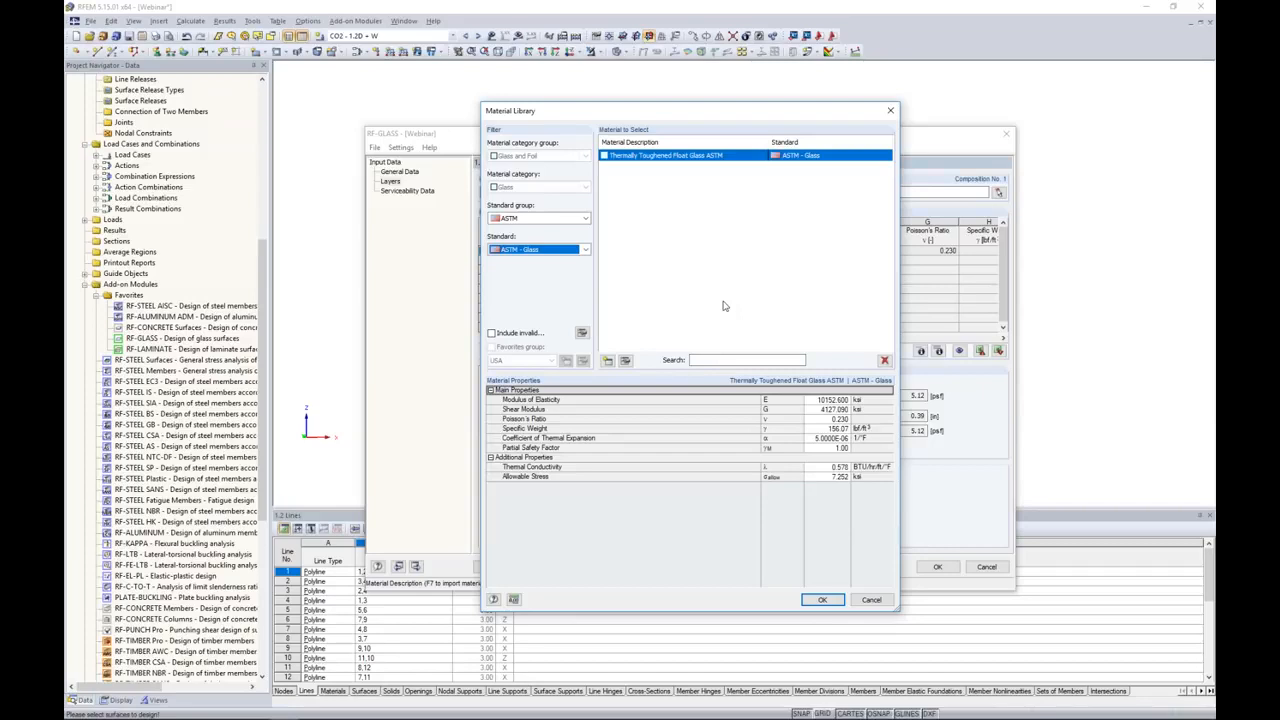
left_click(821, 600)
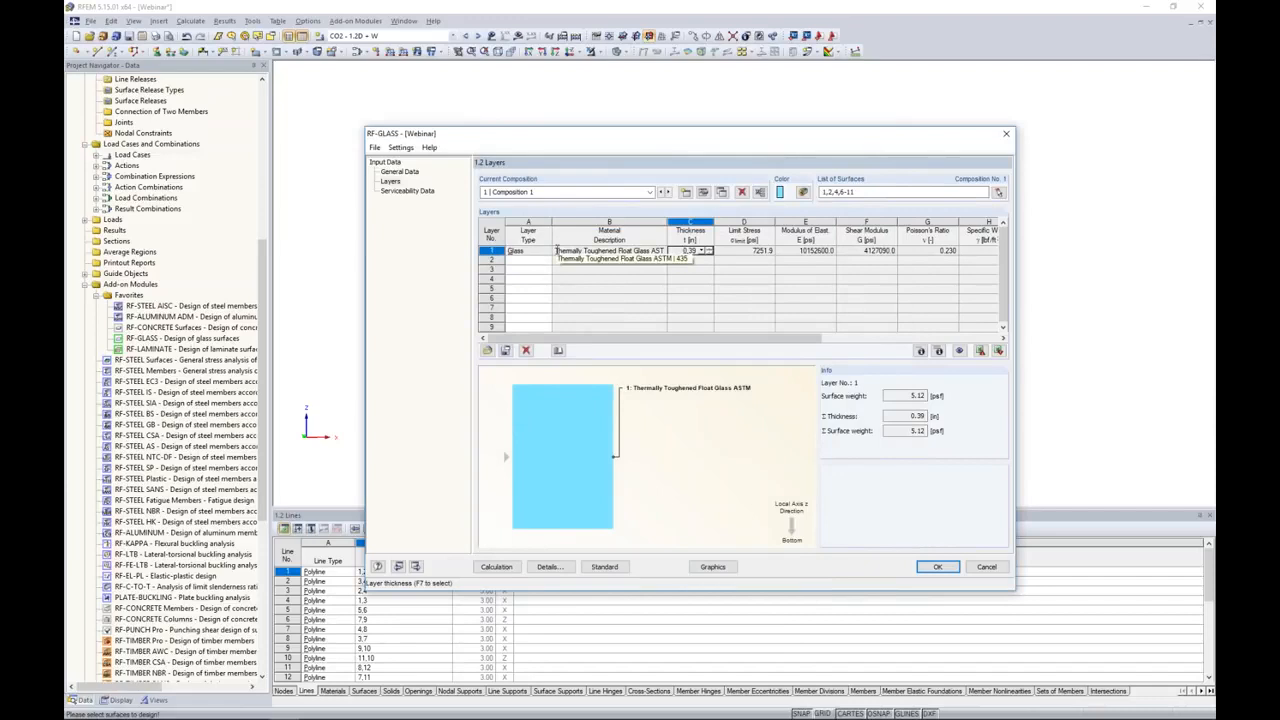
type("0.12")
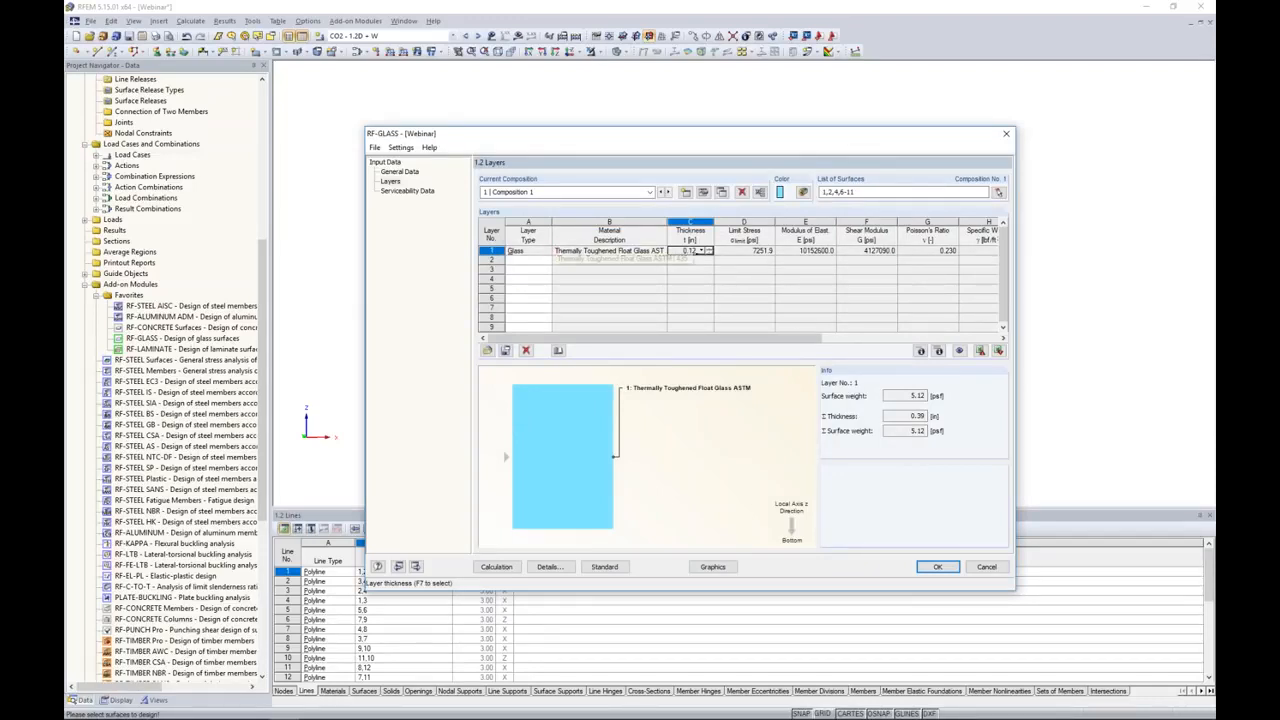
key("Tab")
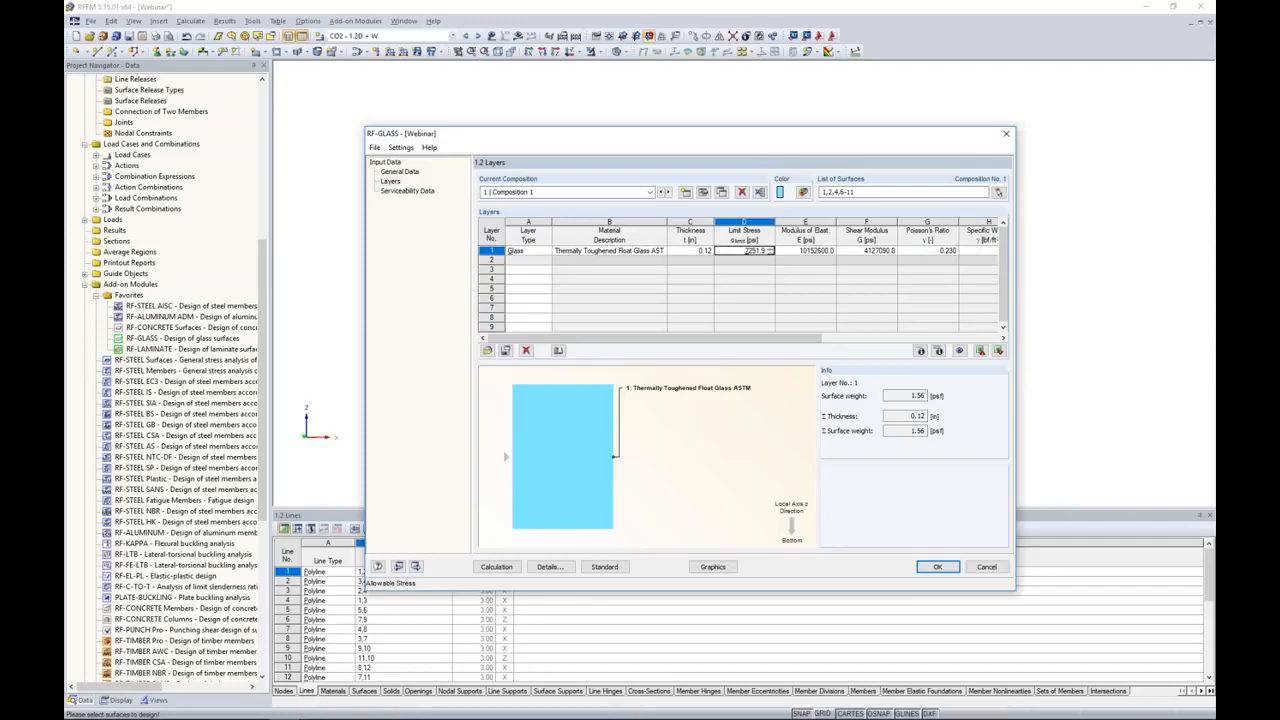
Step: Add layer 2 as Foil and assign it the ASTM material Polymer Interlayer SentryGlas Plus 20 °C / 1 hr
left_click(545, 262)
left_click(547, 262)
left_click(537, 280)
left_click(609, 261)
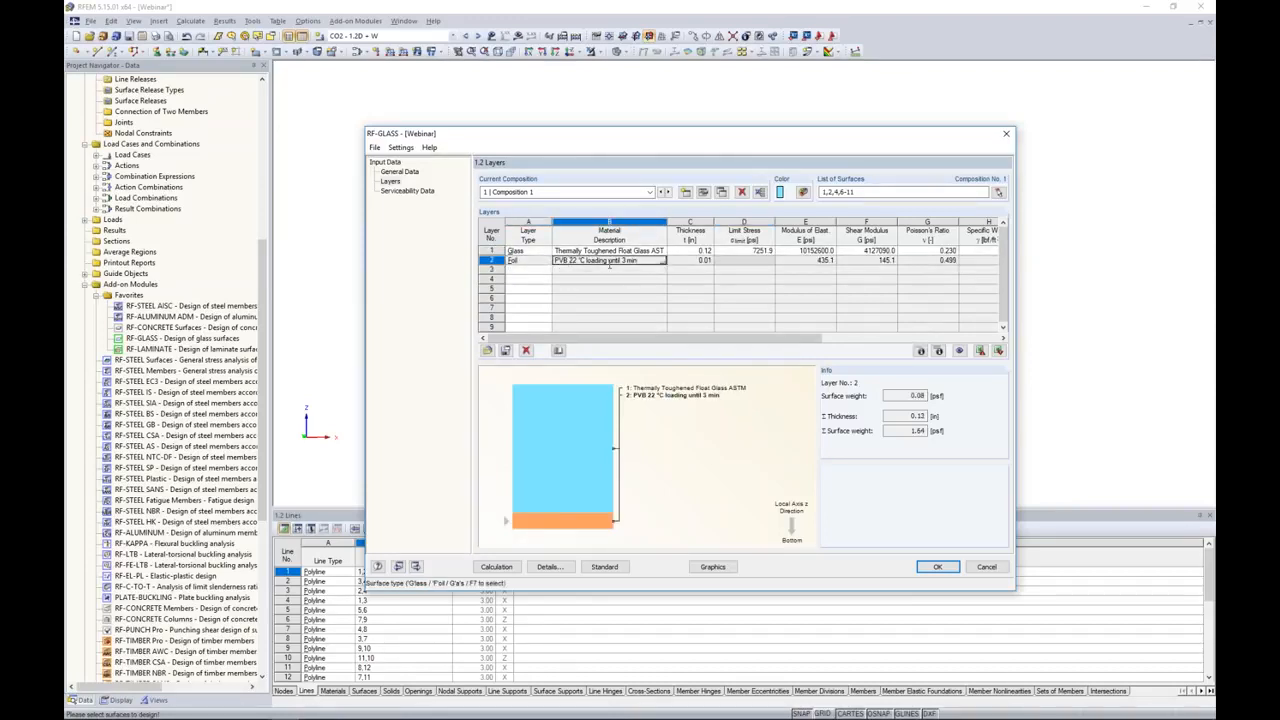
left_click(663, 261)
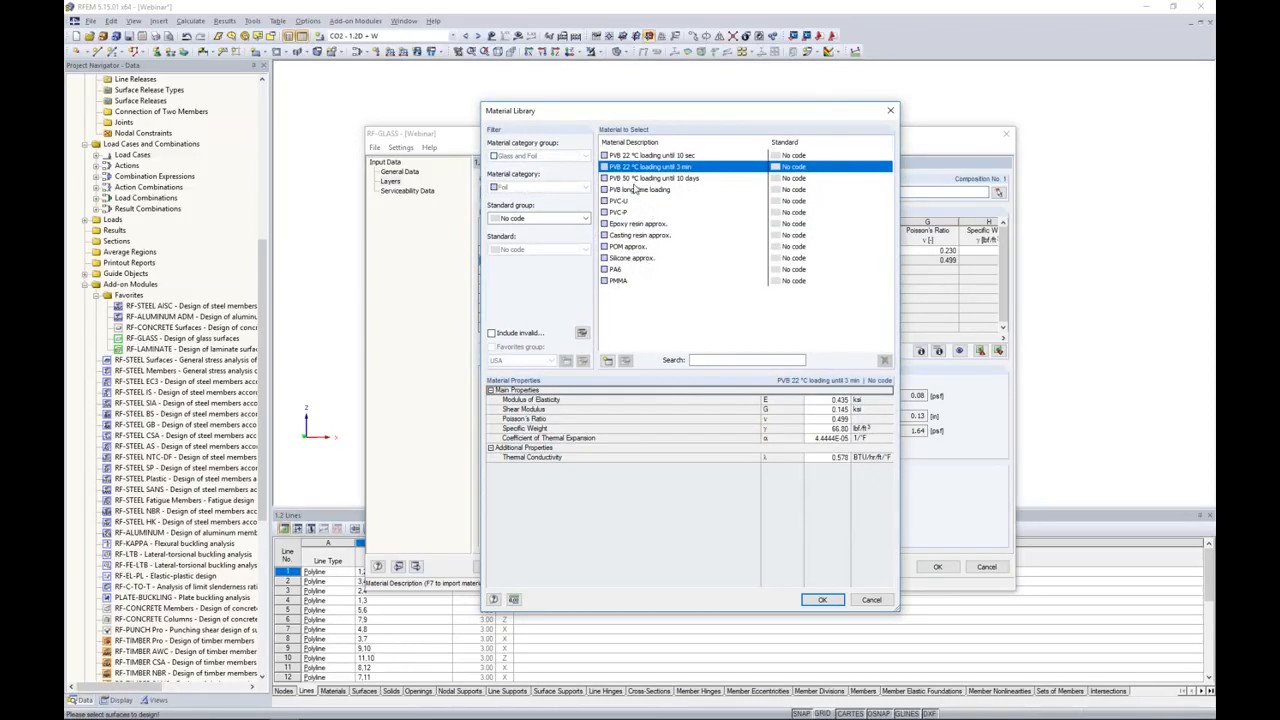
left_click(530, 219)
left_click(510, 245)
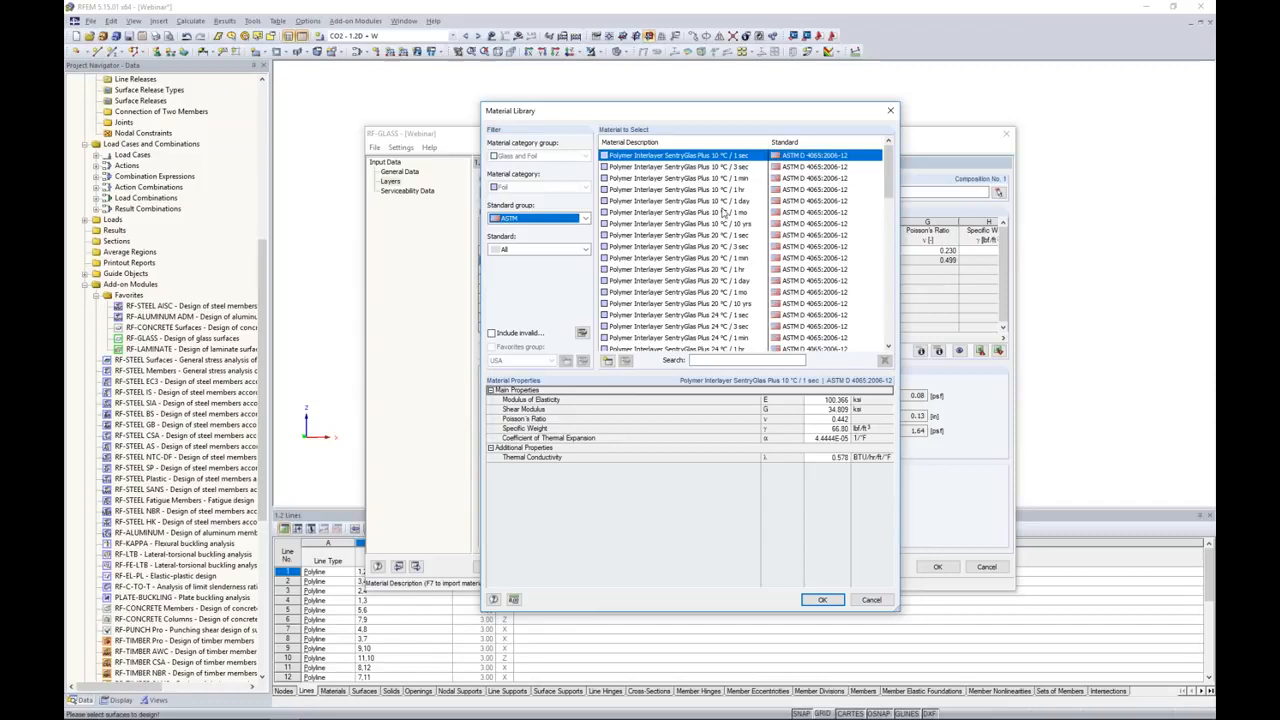
left_click(686, 271)
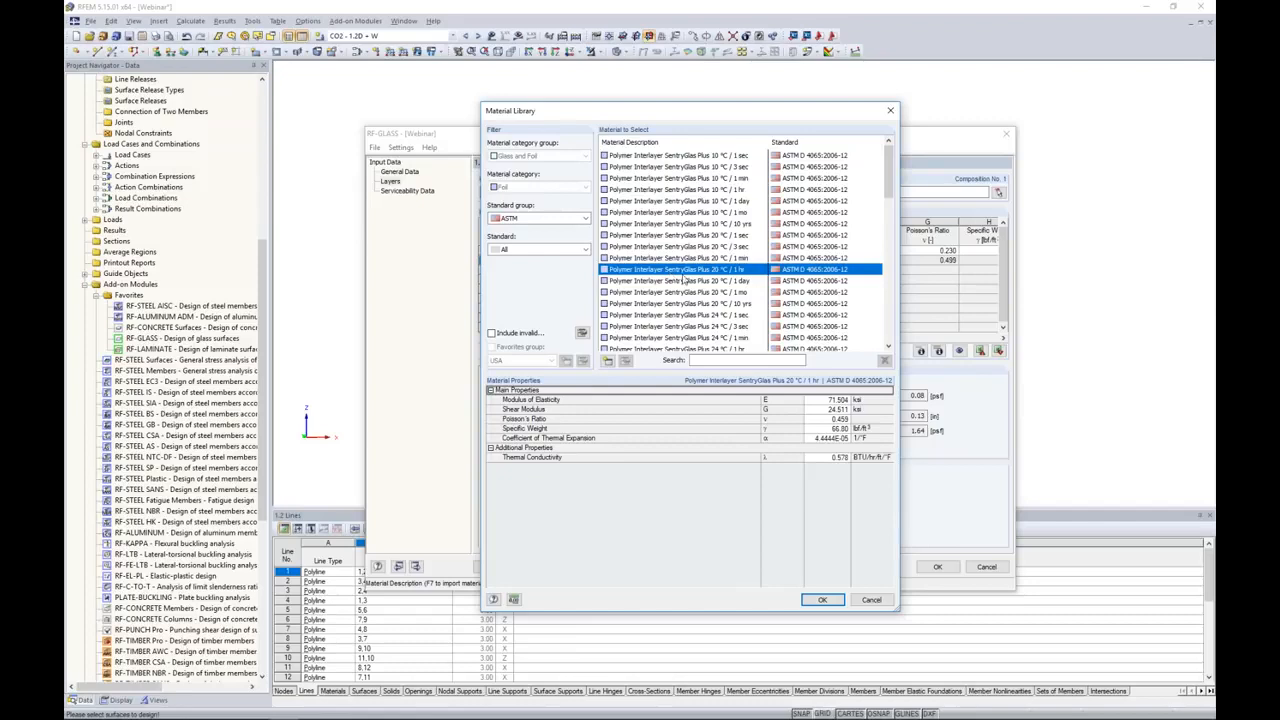
left_click(818, 601)
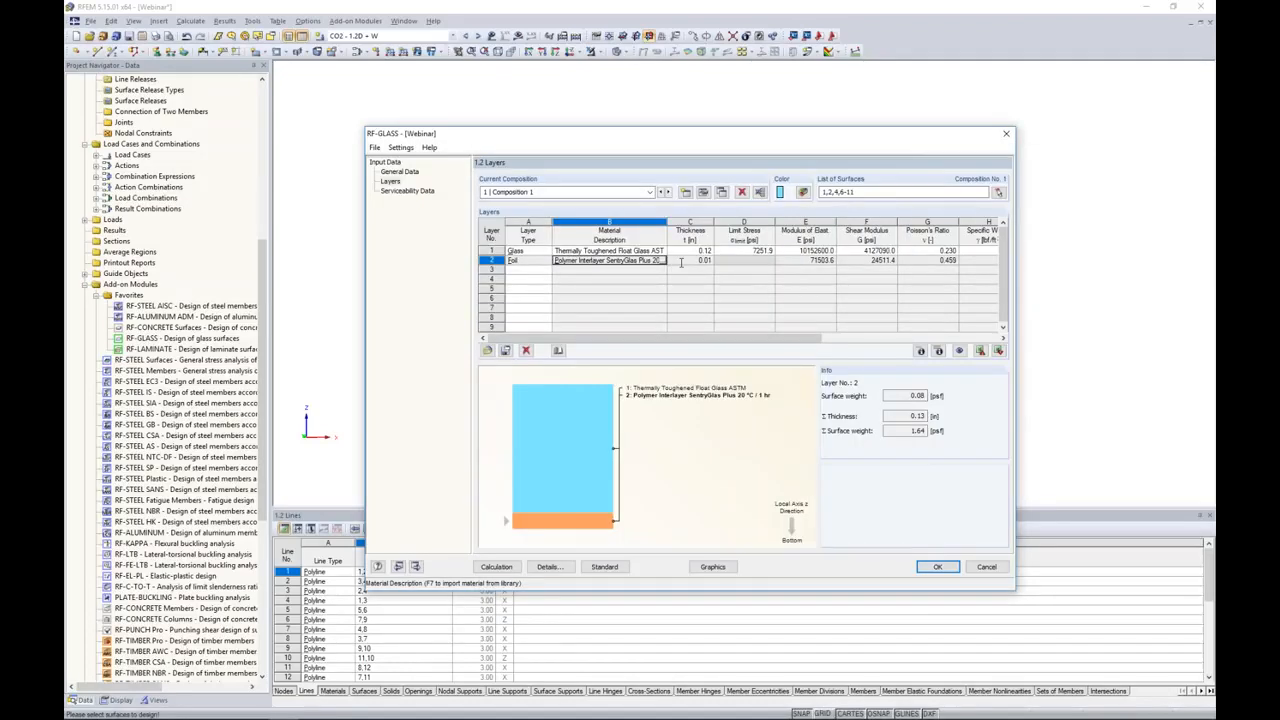
Step: Add layer 3 as Glass to complete the laminated composition, and compare the layer order with the panes in the model
left_click(540, 271)
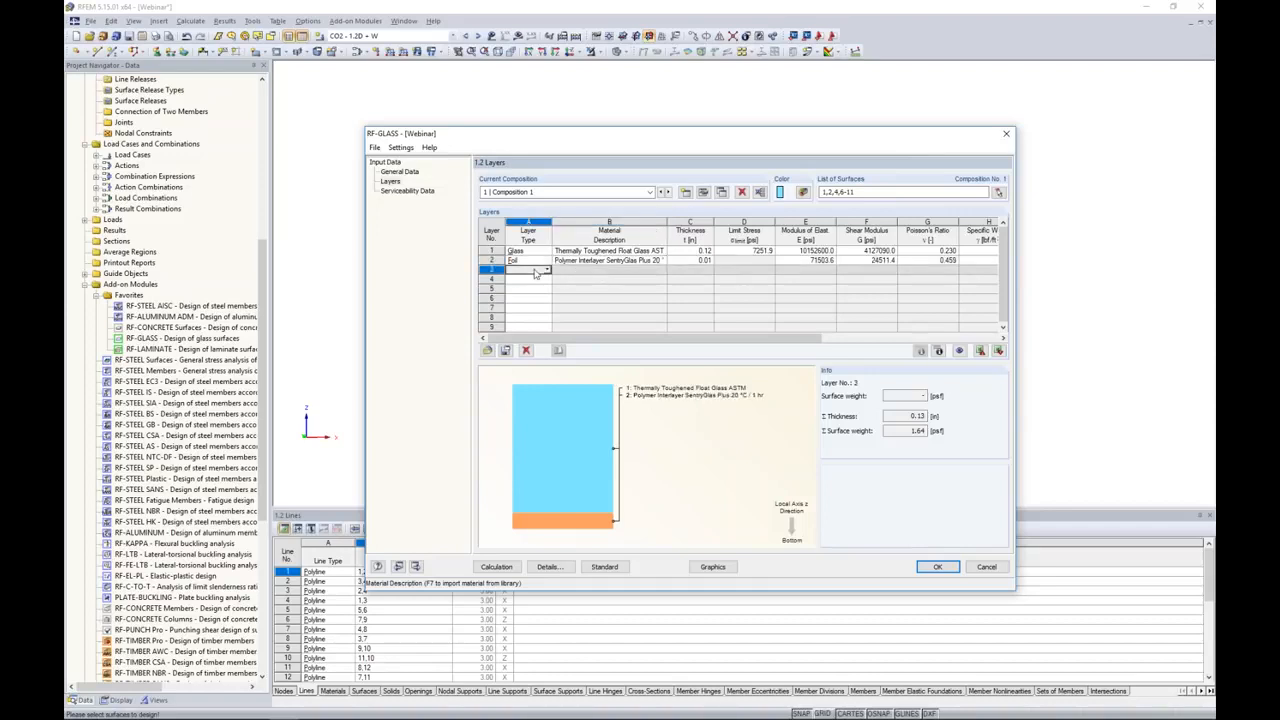
left_click(547, 271)
left_click(532, 280)
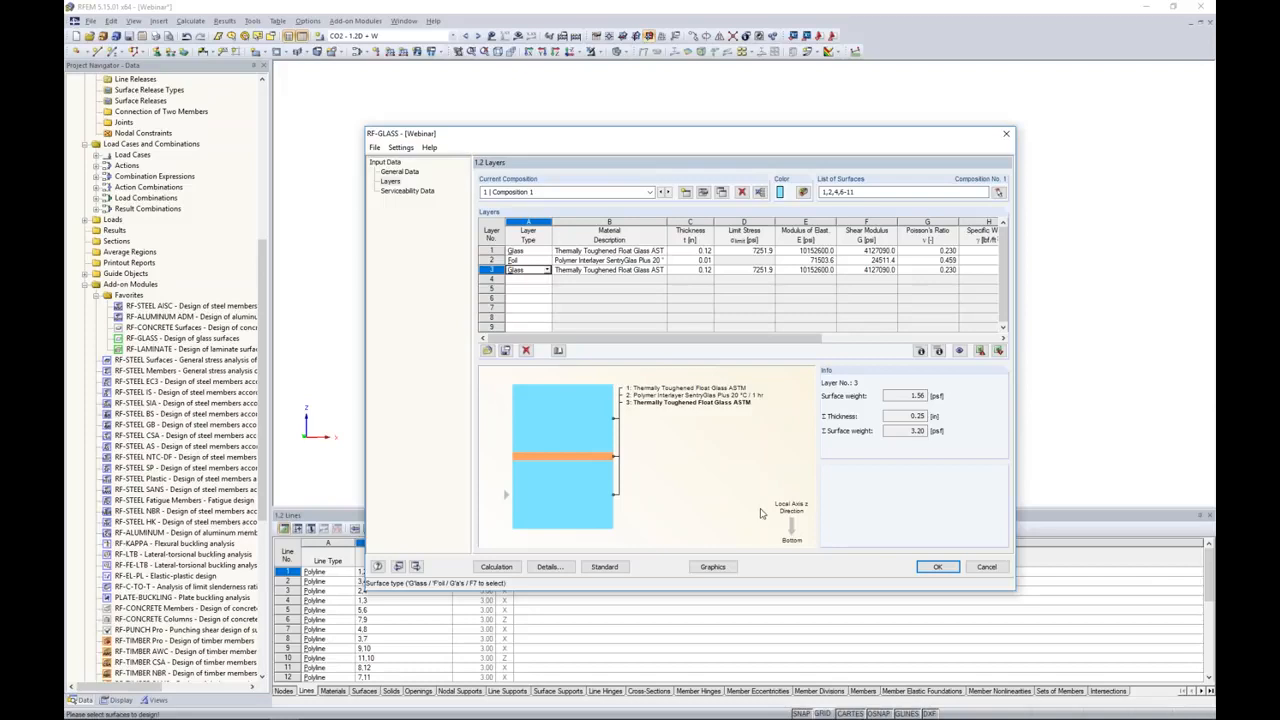
left_click_drag(723, 145, 957, 144)
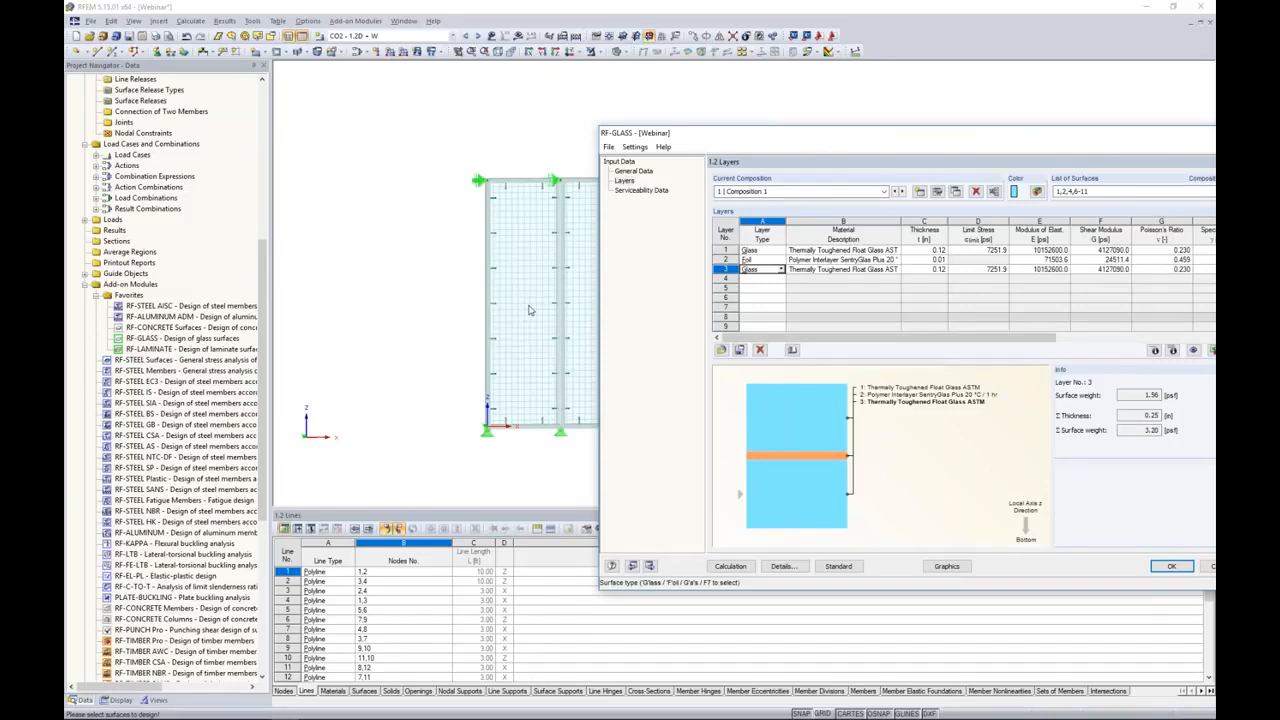
left_click_drag(900, 135, 705, 104)
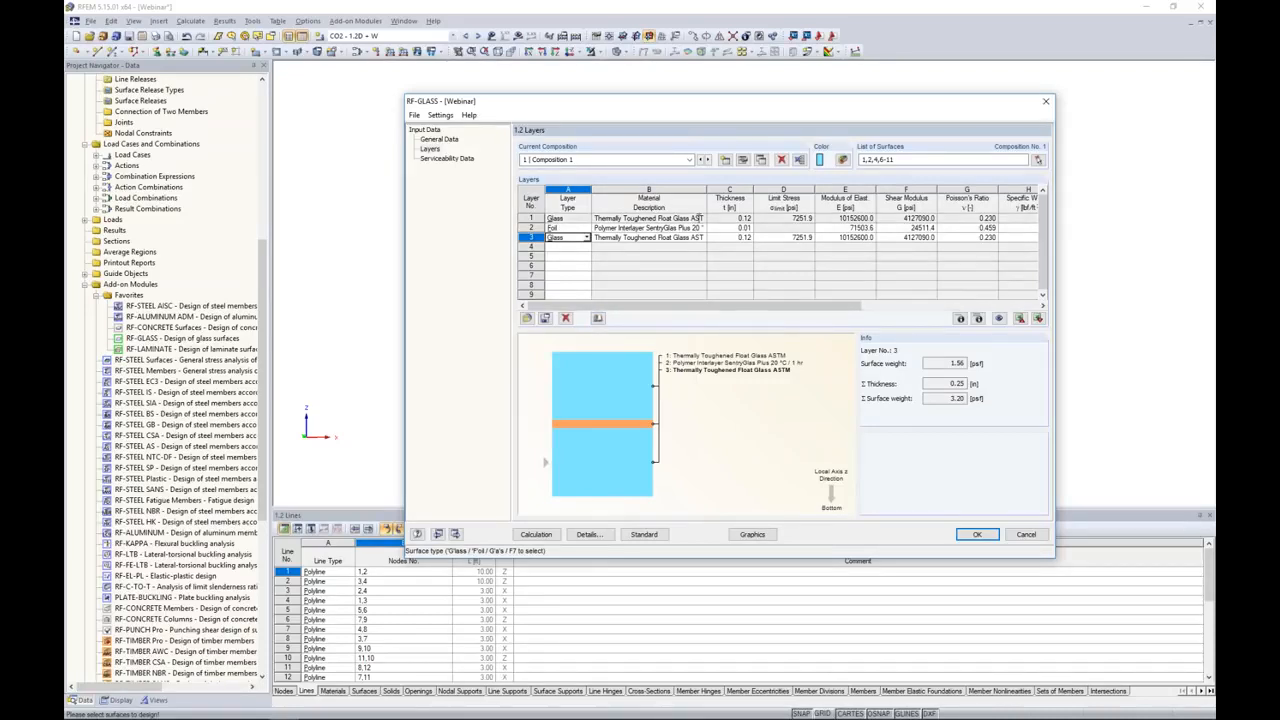
Step: Inspect the partial stiffness matrix elements of layer 1 and the extended stiffness matrix elements of the laminated composition
left_click(699, 218)
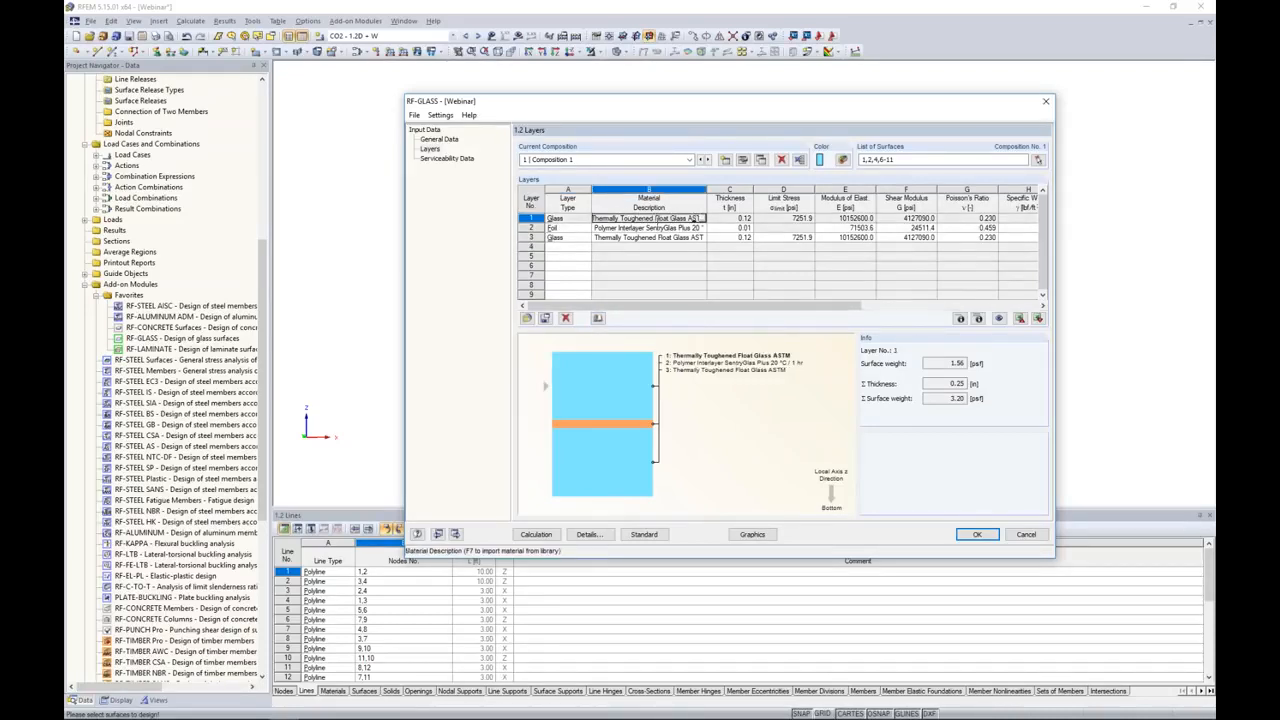
left_click(959, 319)
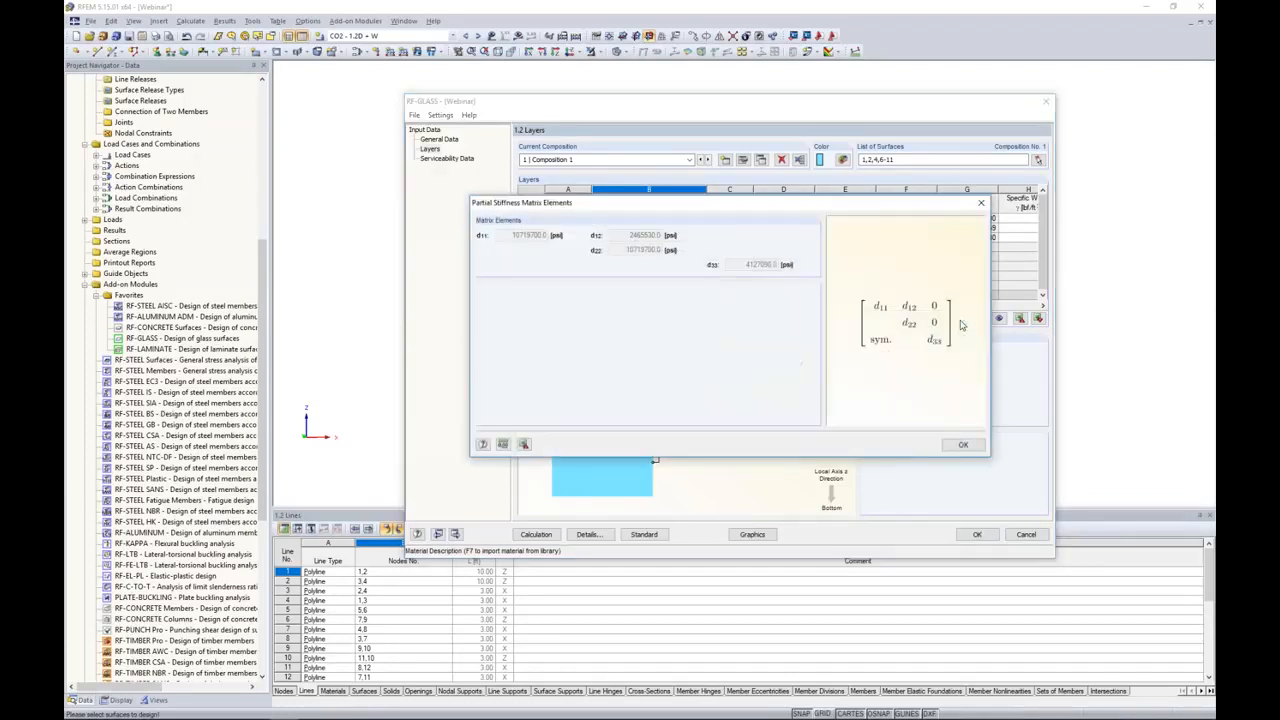
left_click_drag(808, 205, 762, 290)
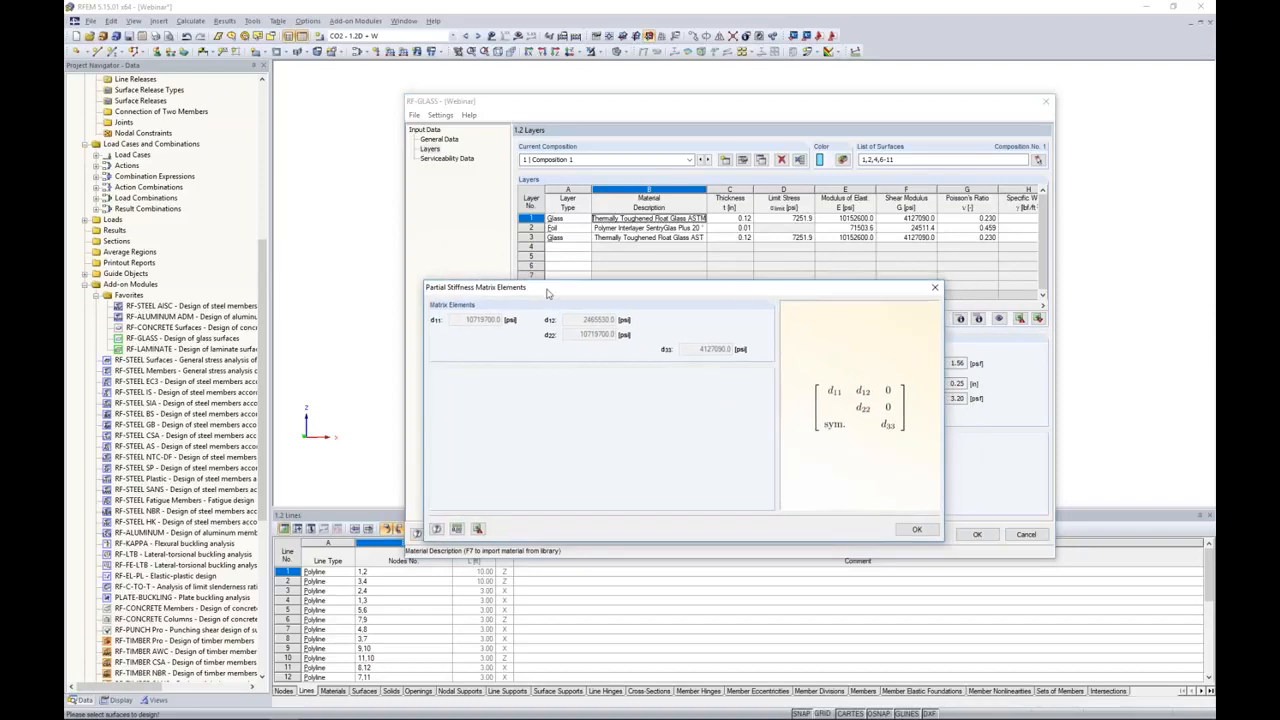
left_click(935, 287)
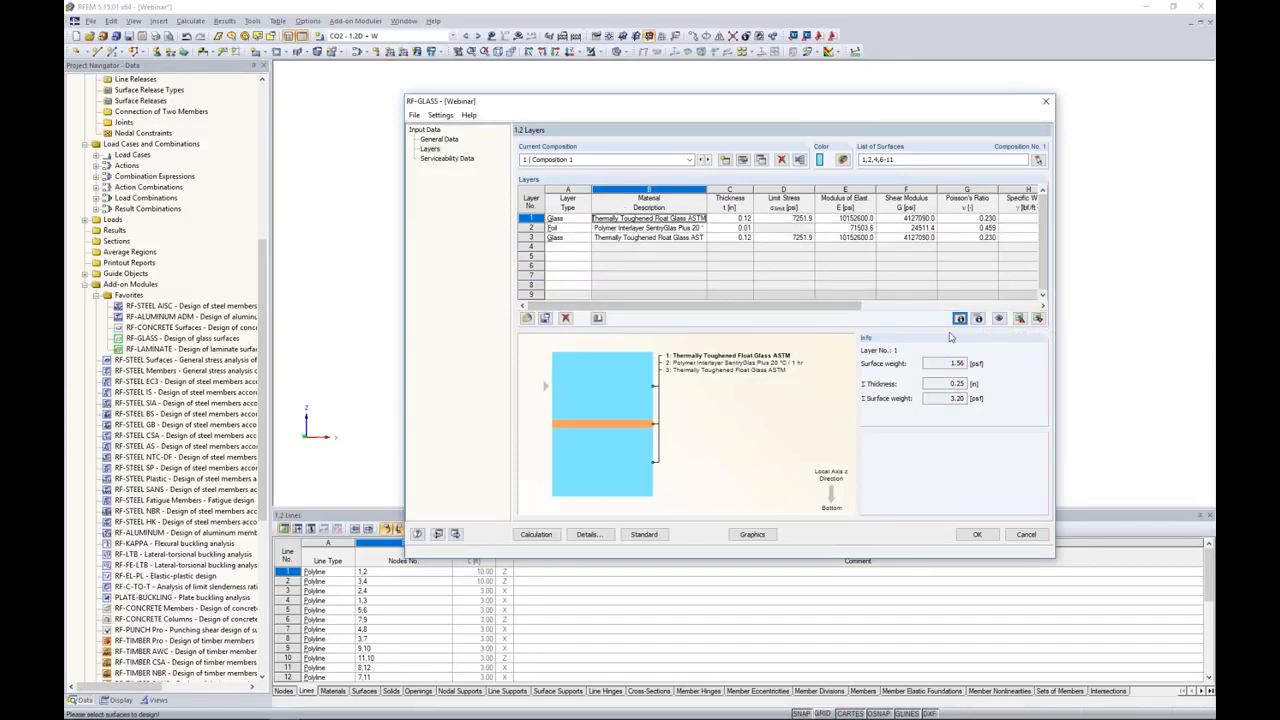
left_click(979, 318)
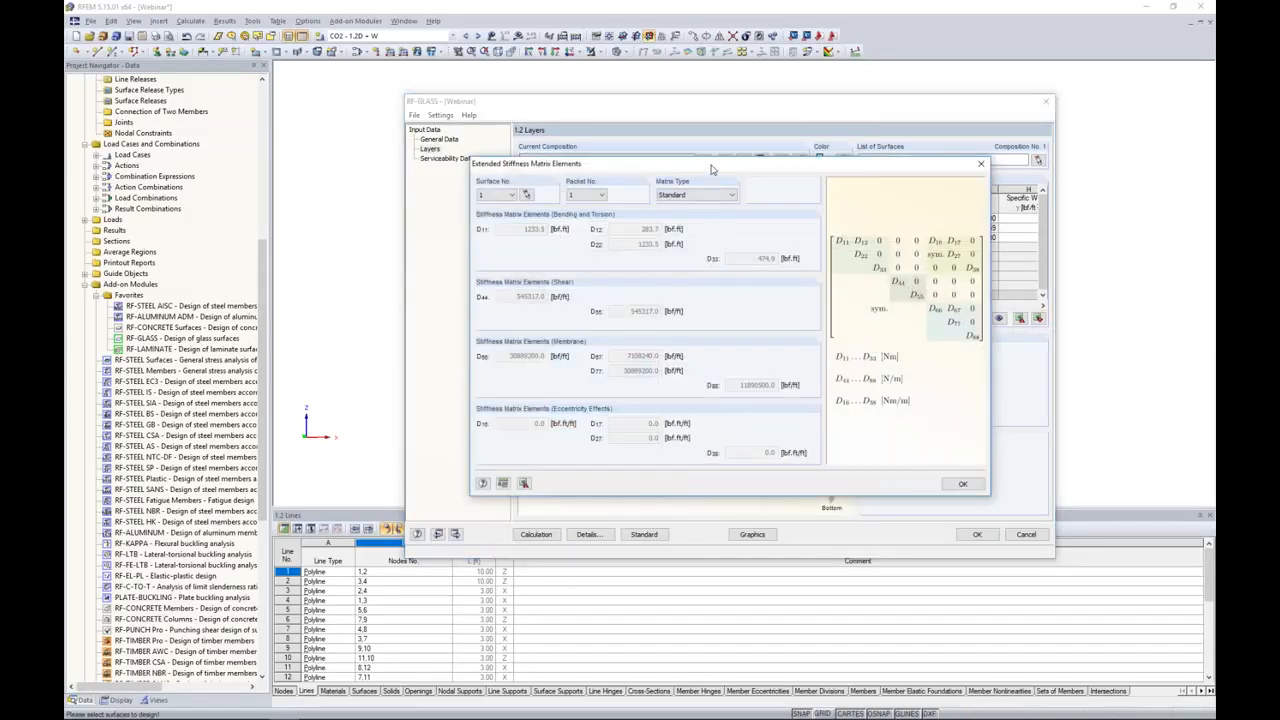
left_click_drag(651, 206, 638, 239)
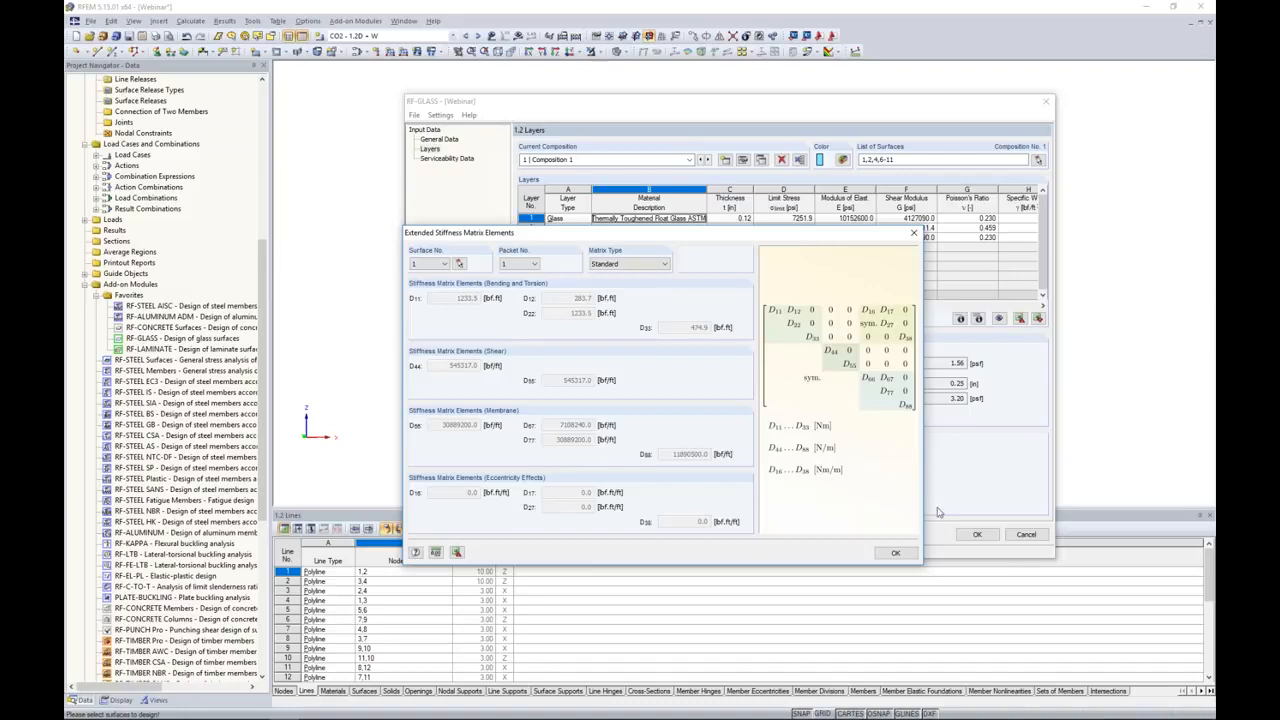
left_click(893, 553)
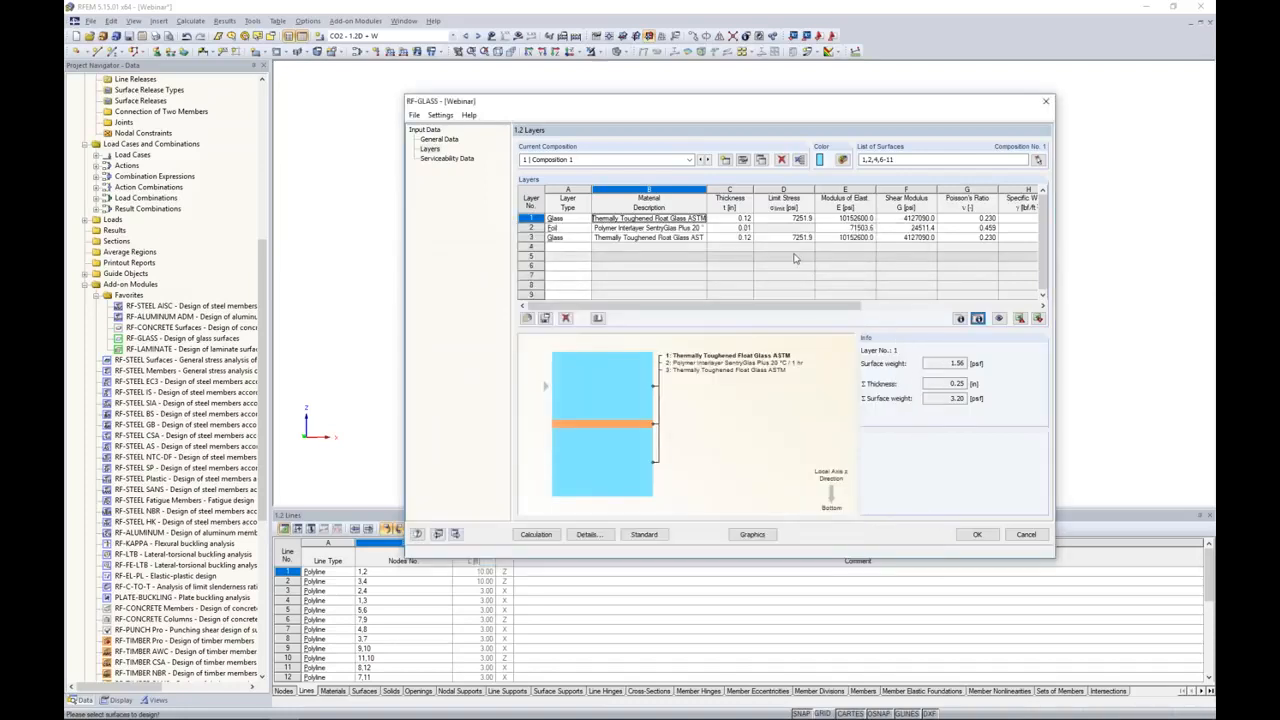
Step: Review the calculation and modeling details of Composition 1 and accept them with Consider coupling enabled
left_click(744, 162)
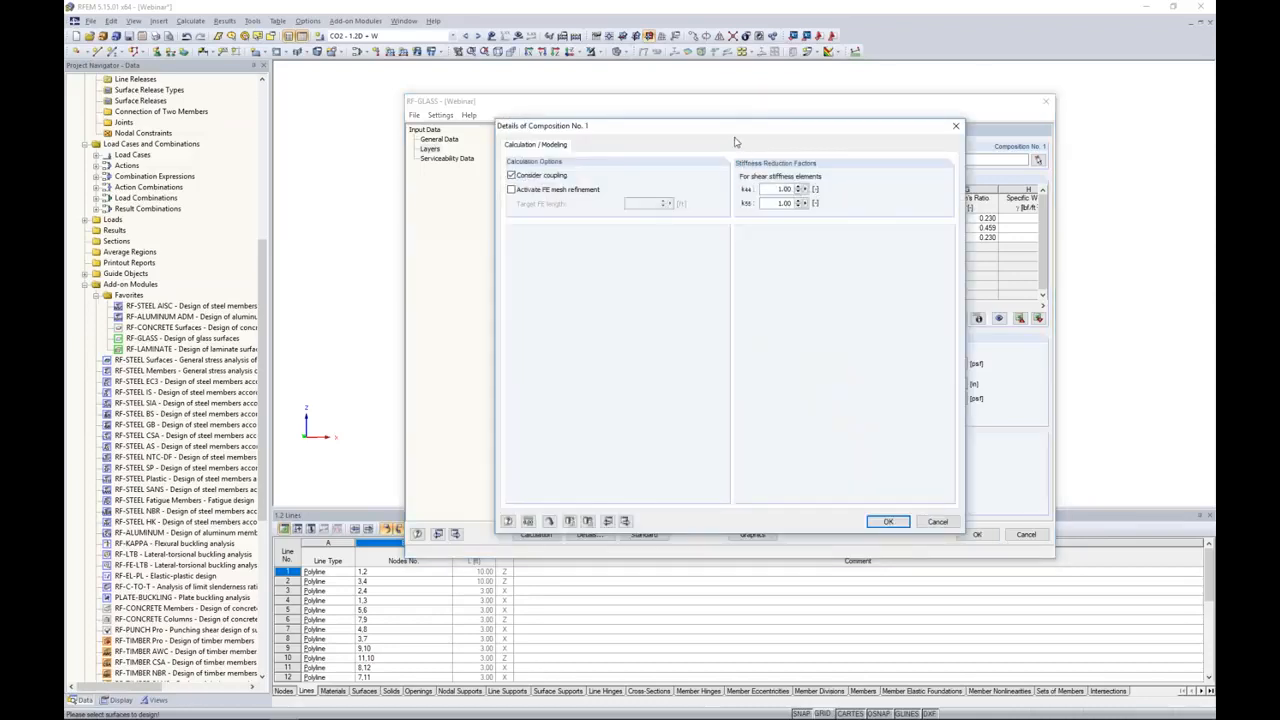
left_click_drag(731, 137, 726, 202)
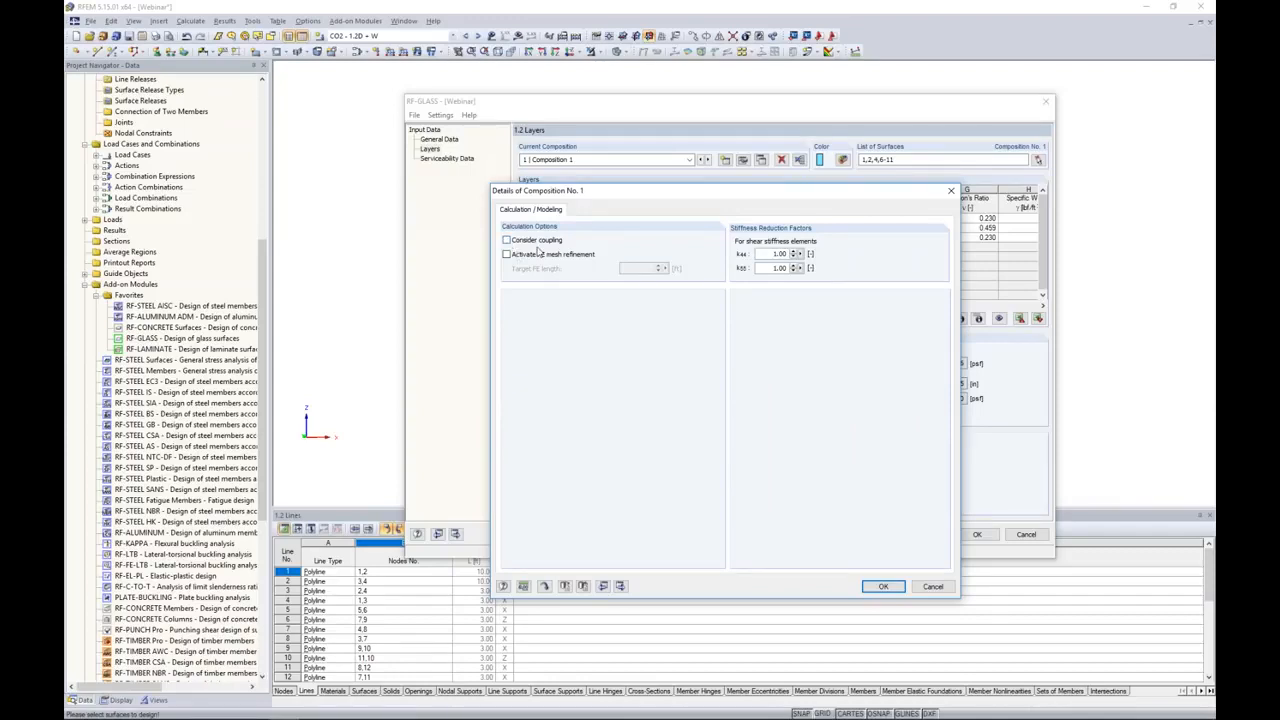
left_click(508, 241)
left_click(866, 587)
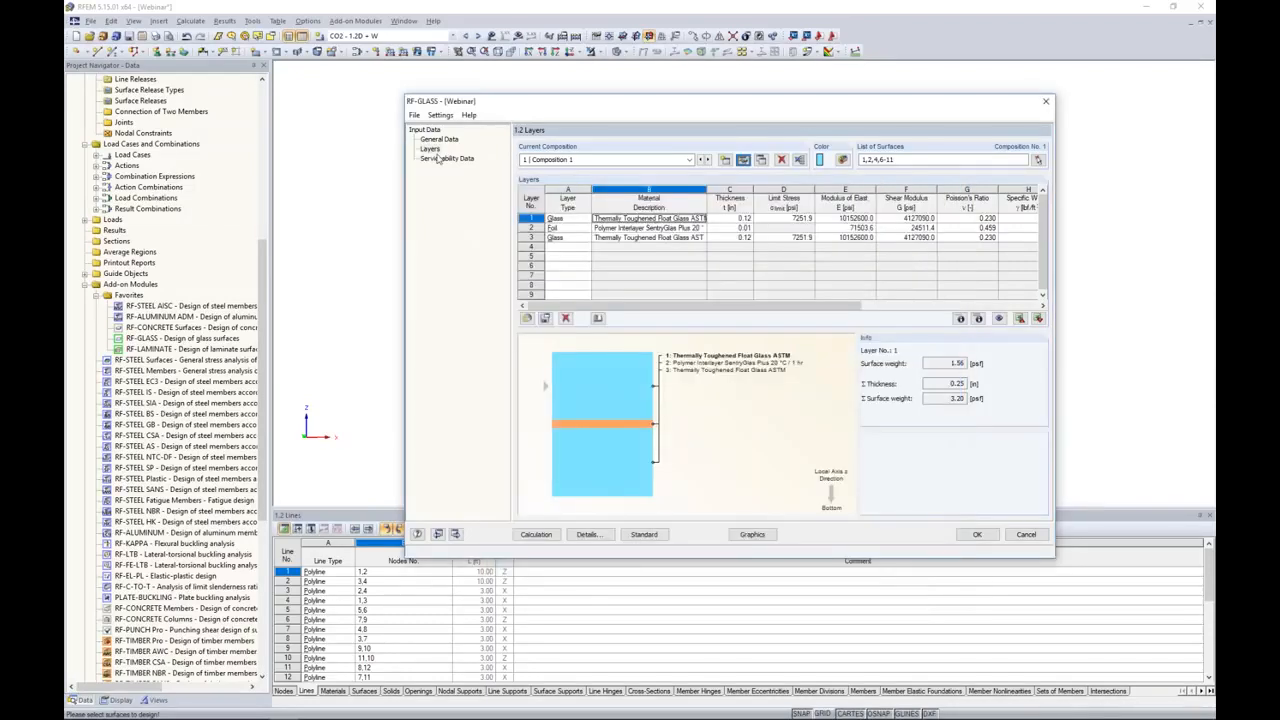
Step: Assign all glass surfaces 1,2,4,6-11 in the serviceability data and base their reference length on the maximum boundary line
left_click(442, 159)
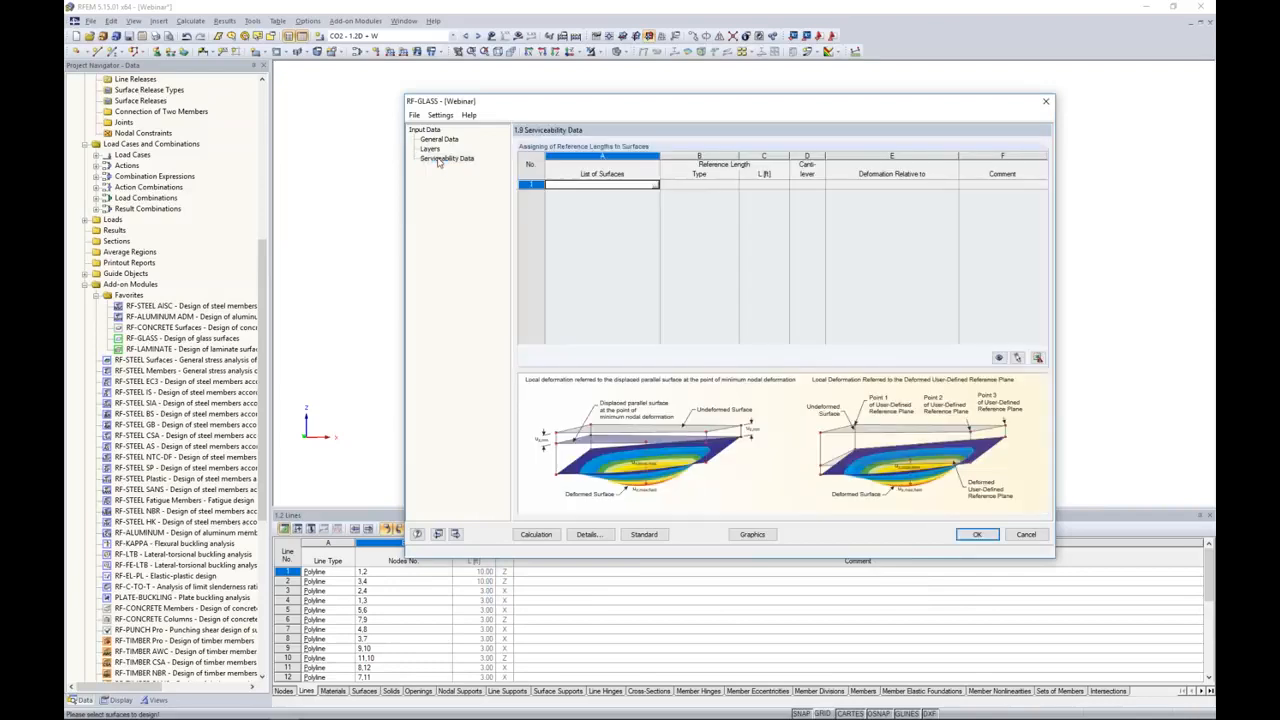
left_click(655, 186)
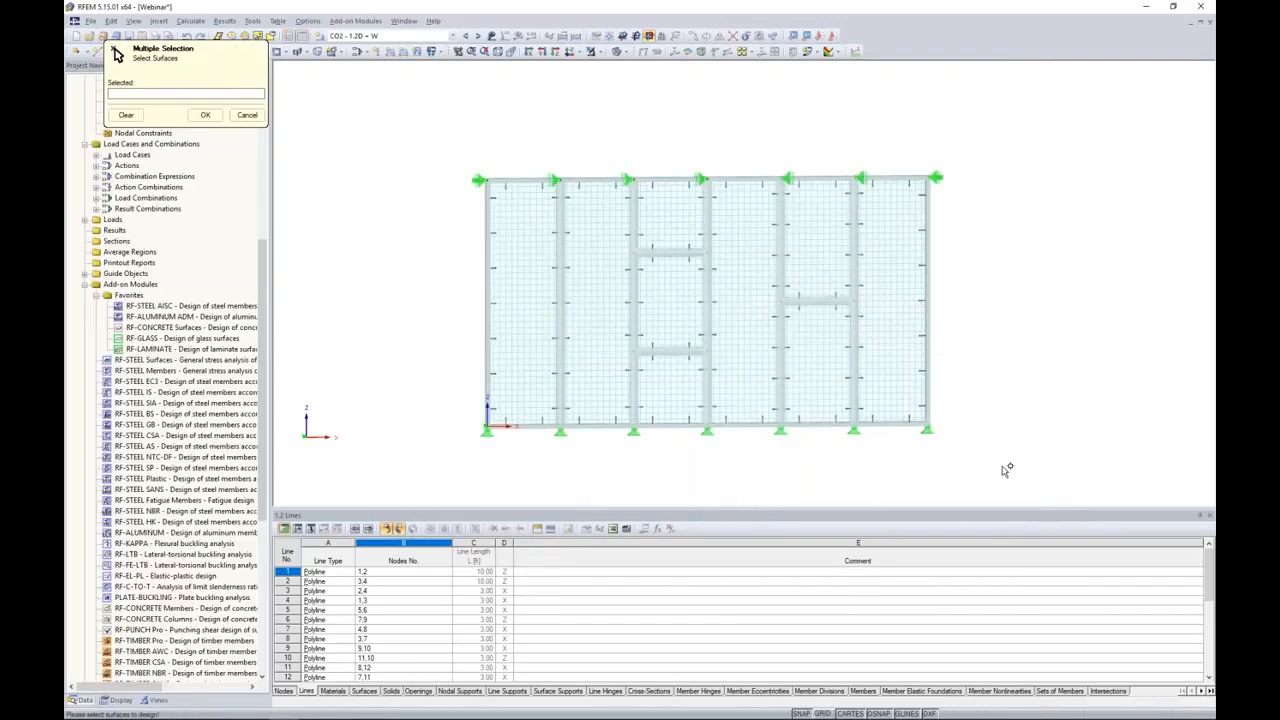
left_click_drag(969, 458, 459, 148)
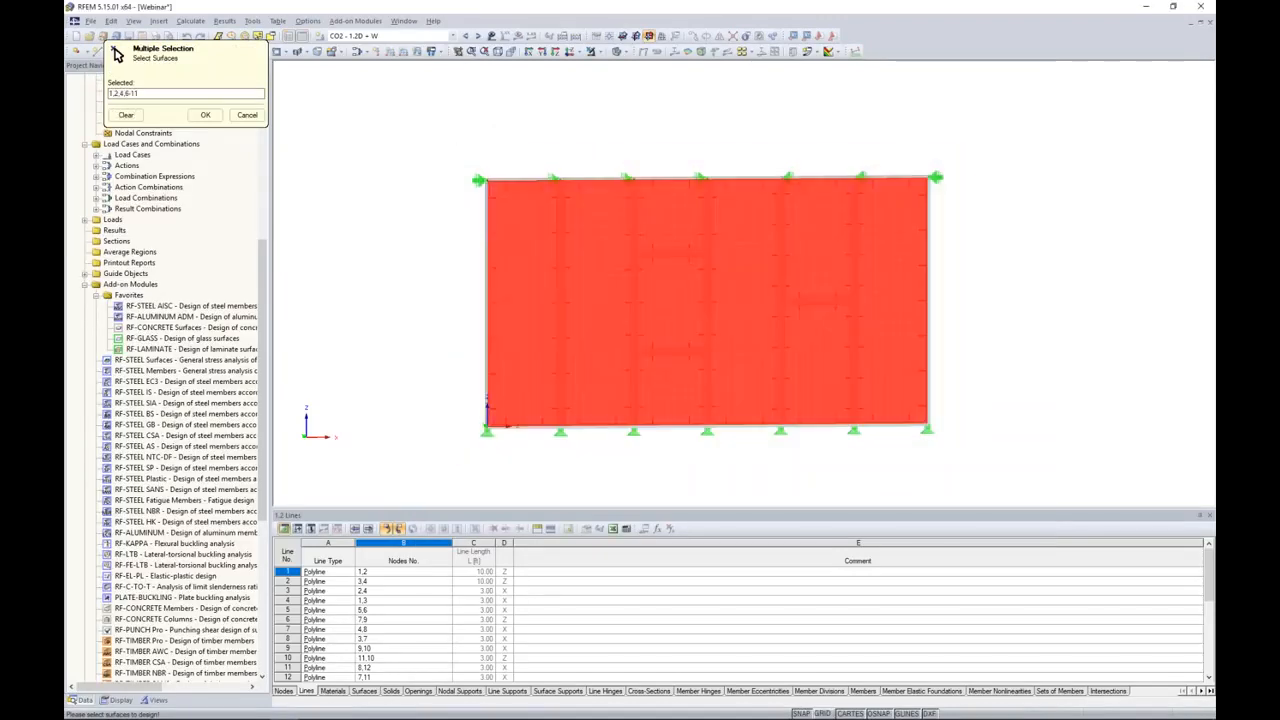
left_click(205, 116)
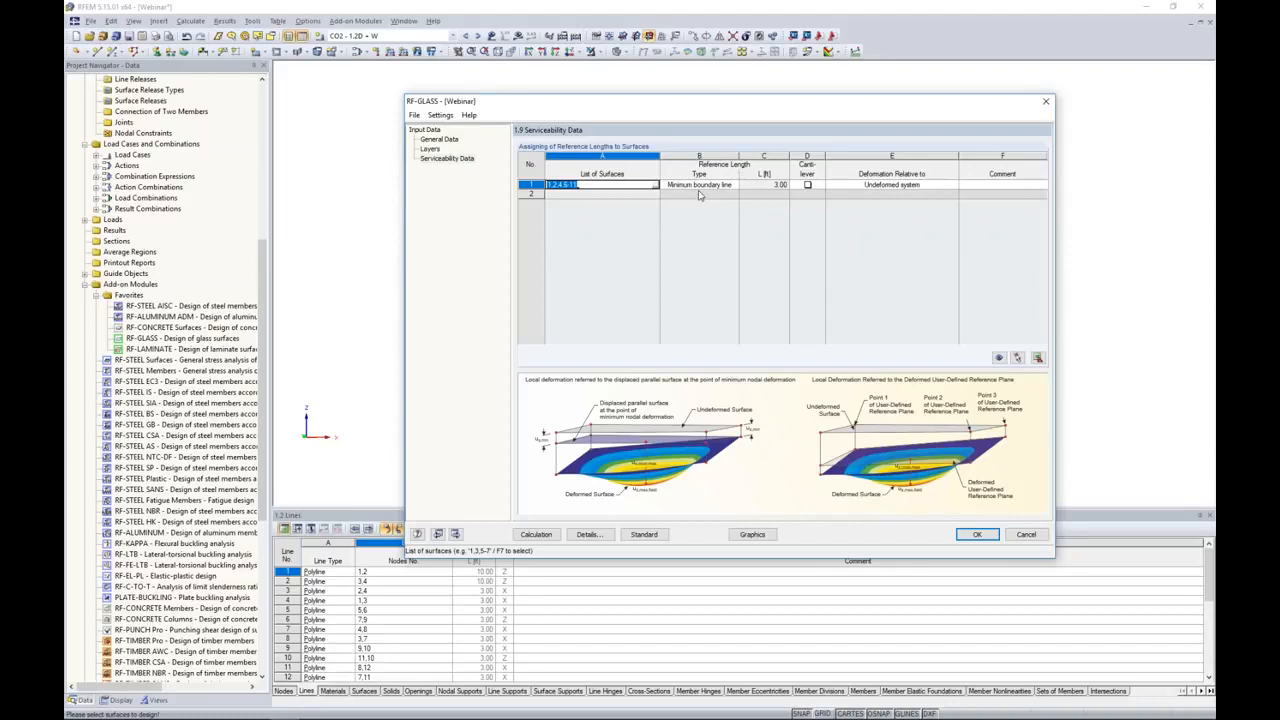
left_click(699, 186)
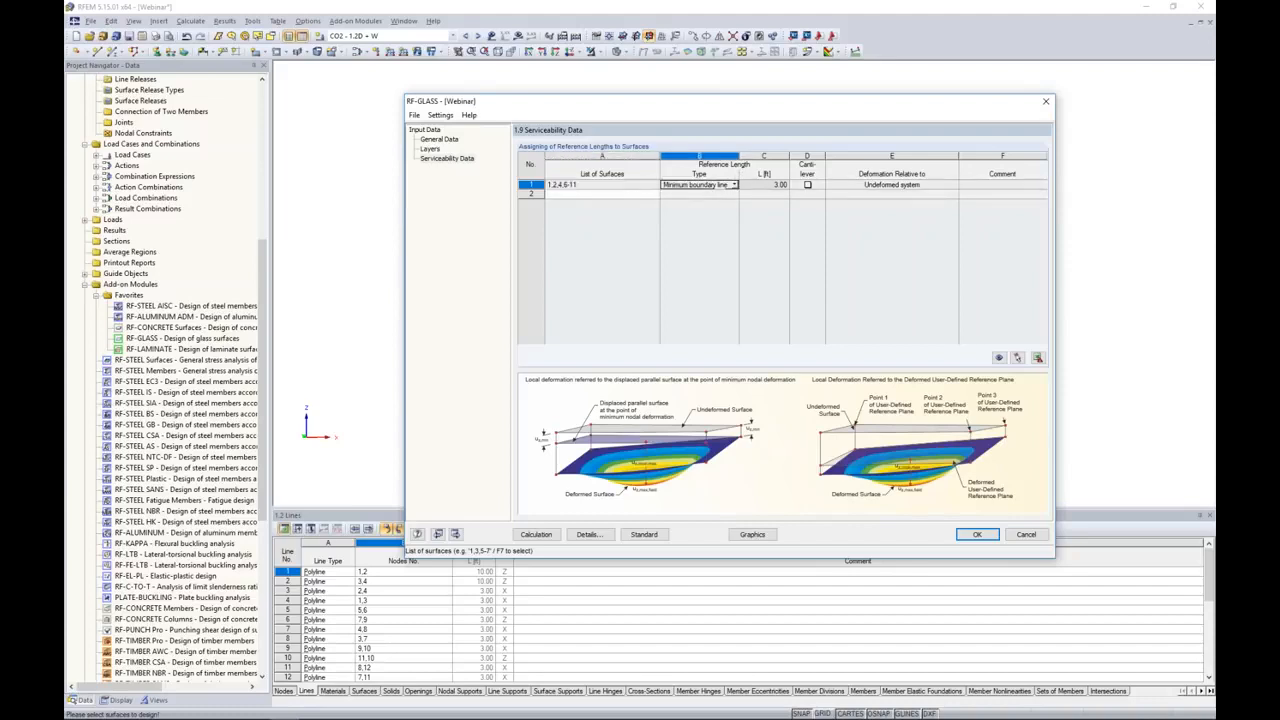
left_click(735, 186)
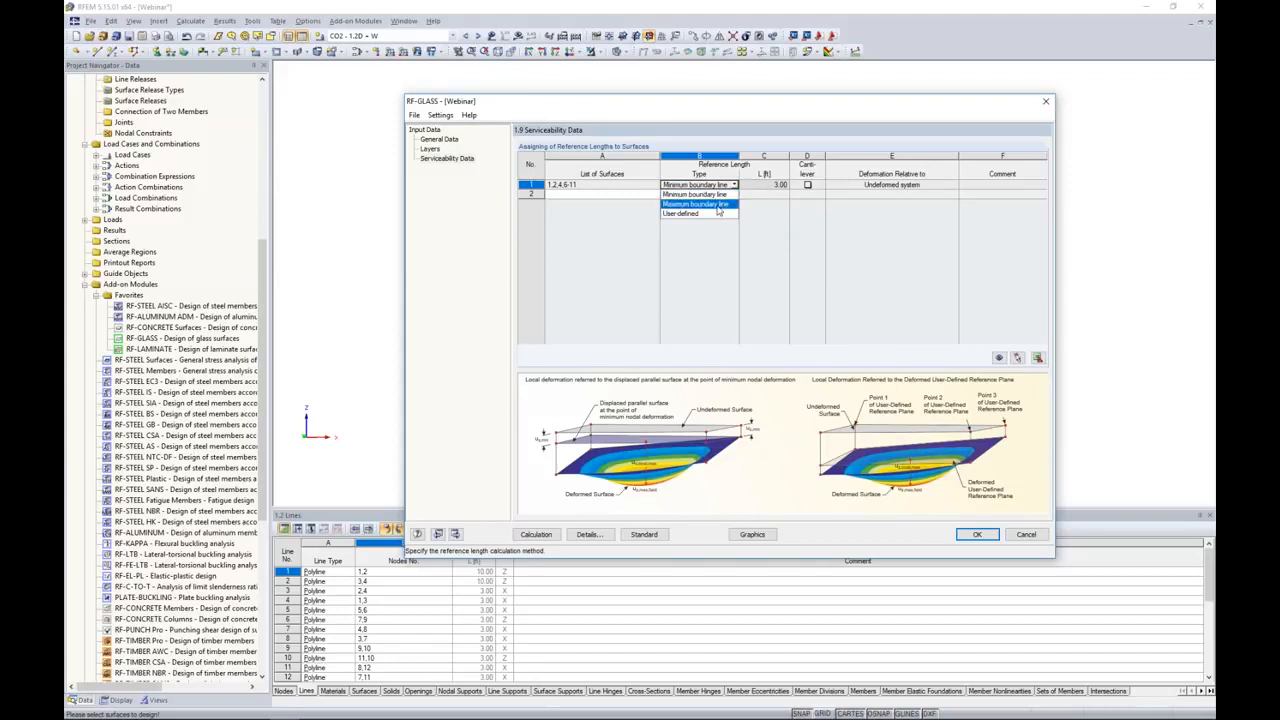
left_click(714, 206)
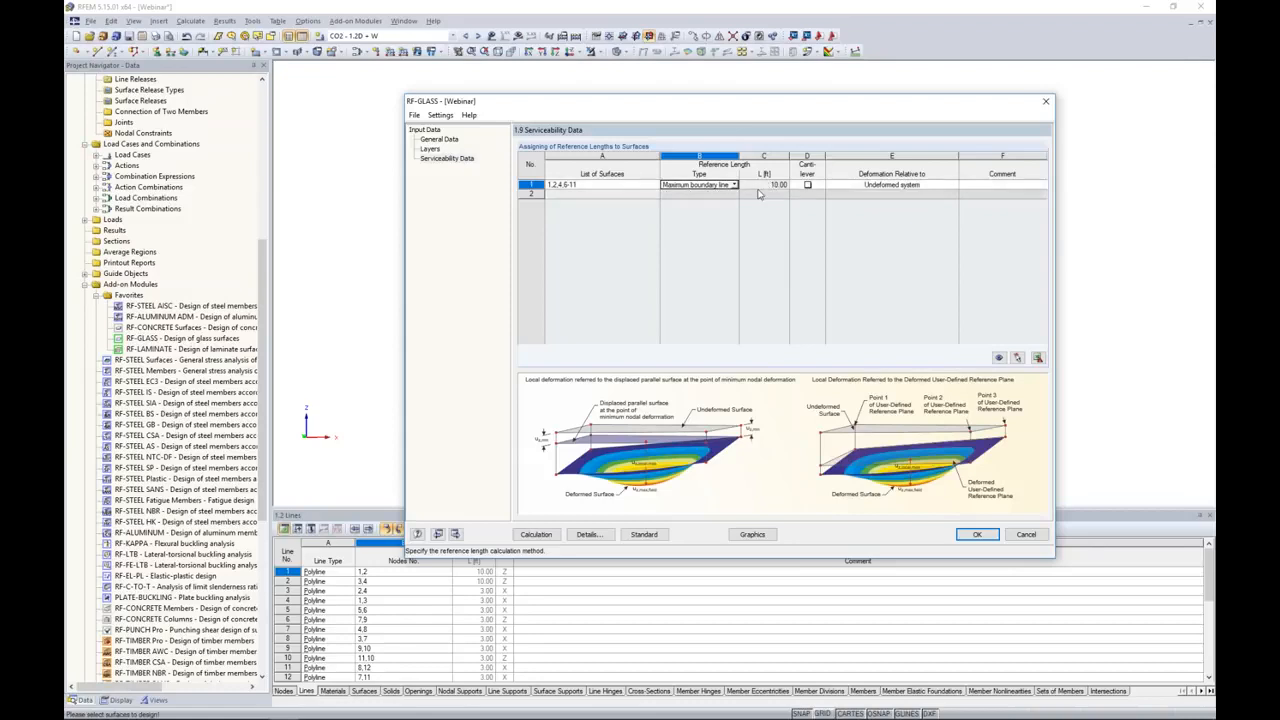
Step: Review the deformation reference options for the listed surfaces and select Undeformed system
left_click_drag(700, 105, 670, 120)
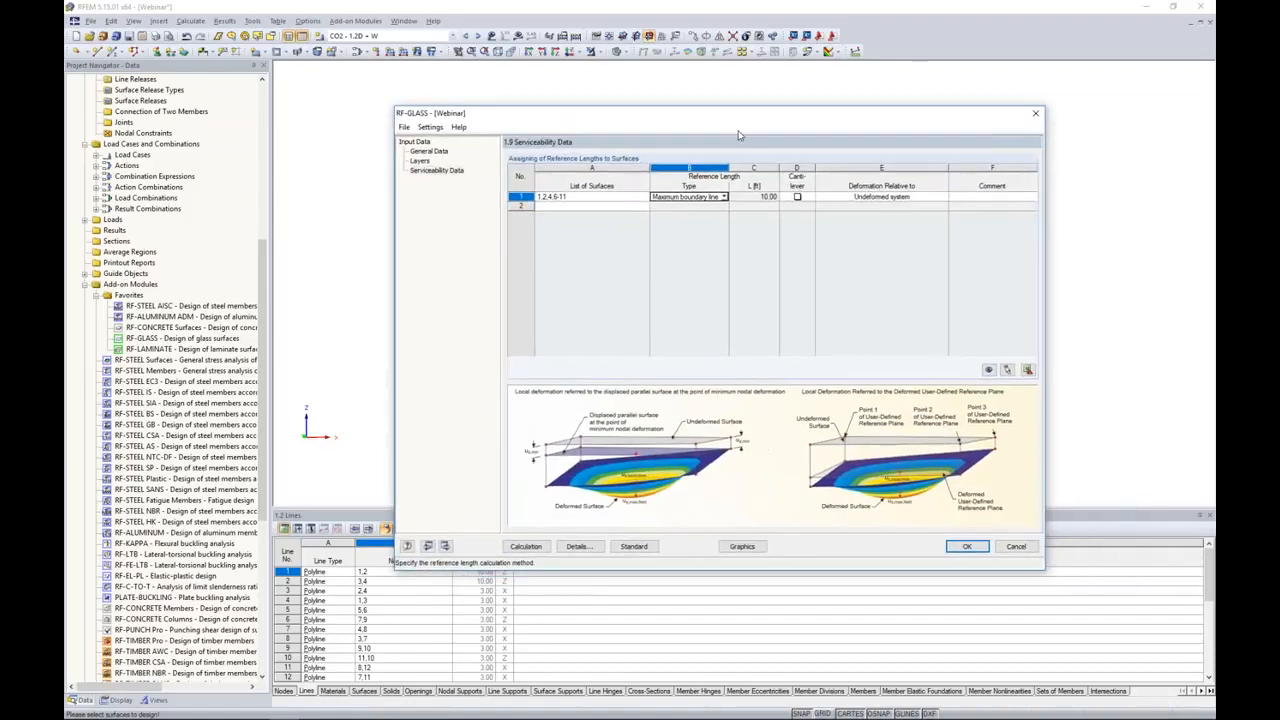
left_click(866, 200)
left_click(943, 197)
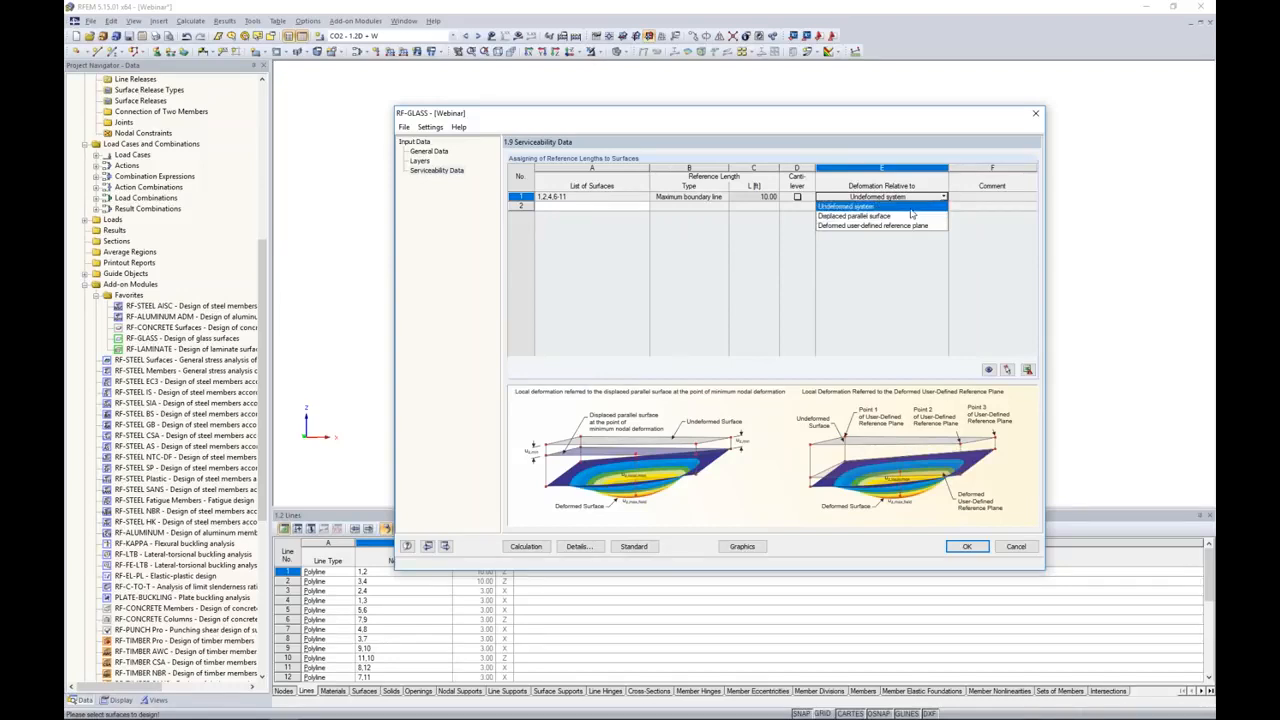
left_click(910, 207)
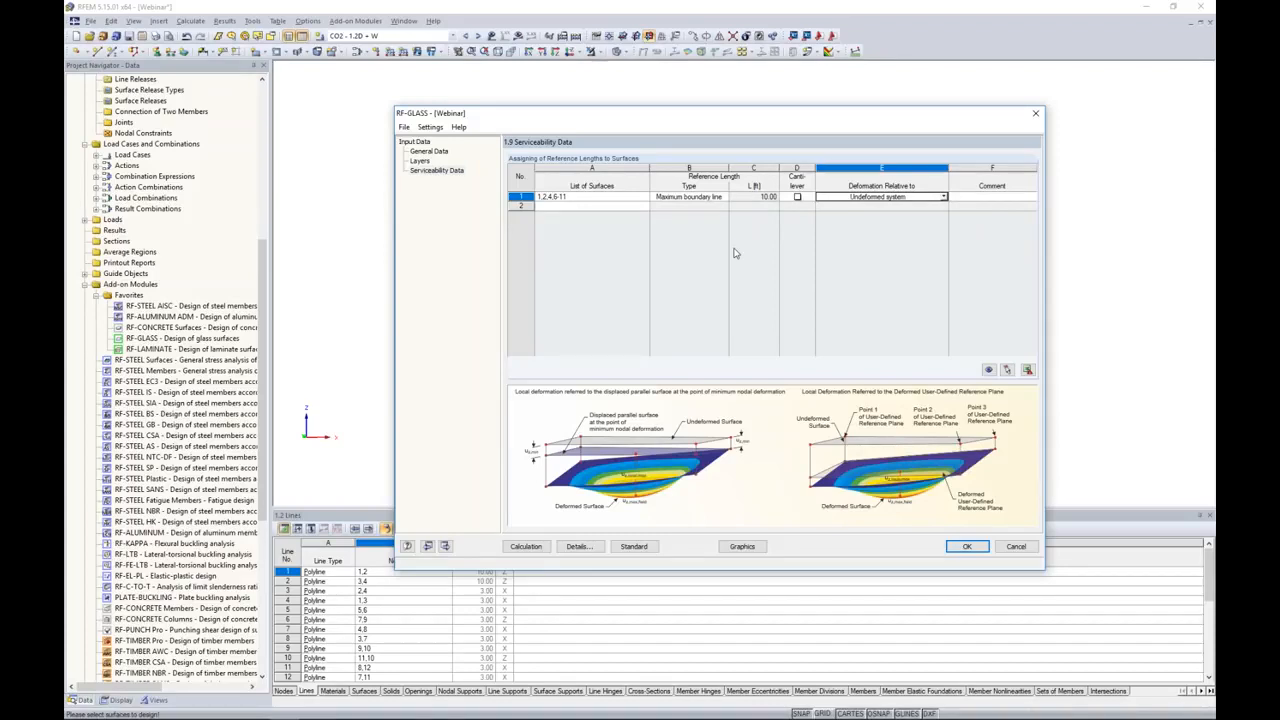
Step: Check the partial factors and serviceability deflection limits of the design standard, and run the glass design calculation
left_click(633, 547)
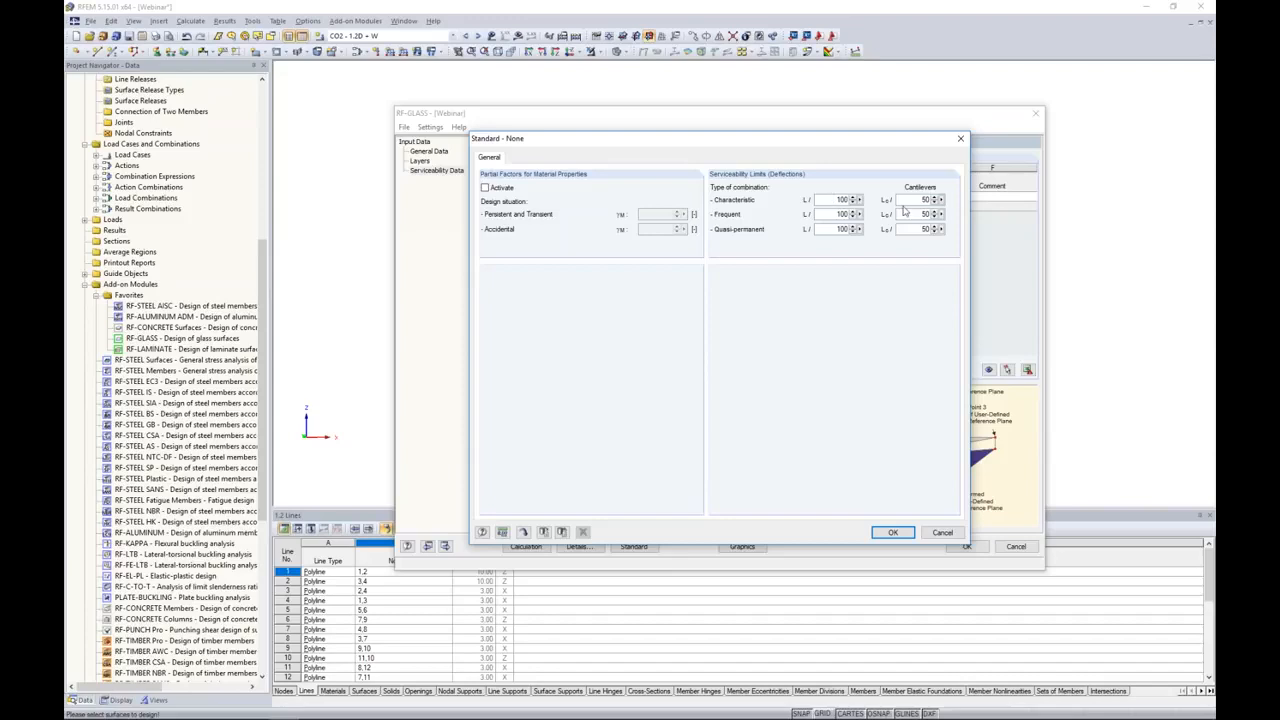
left_click(893, 532)
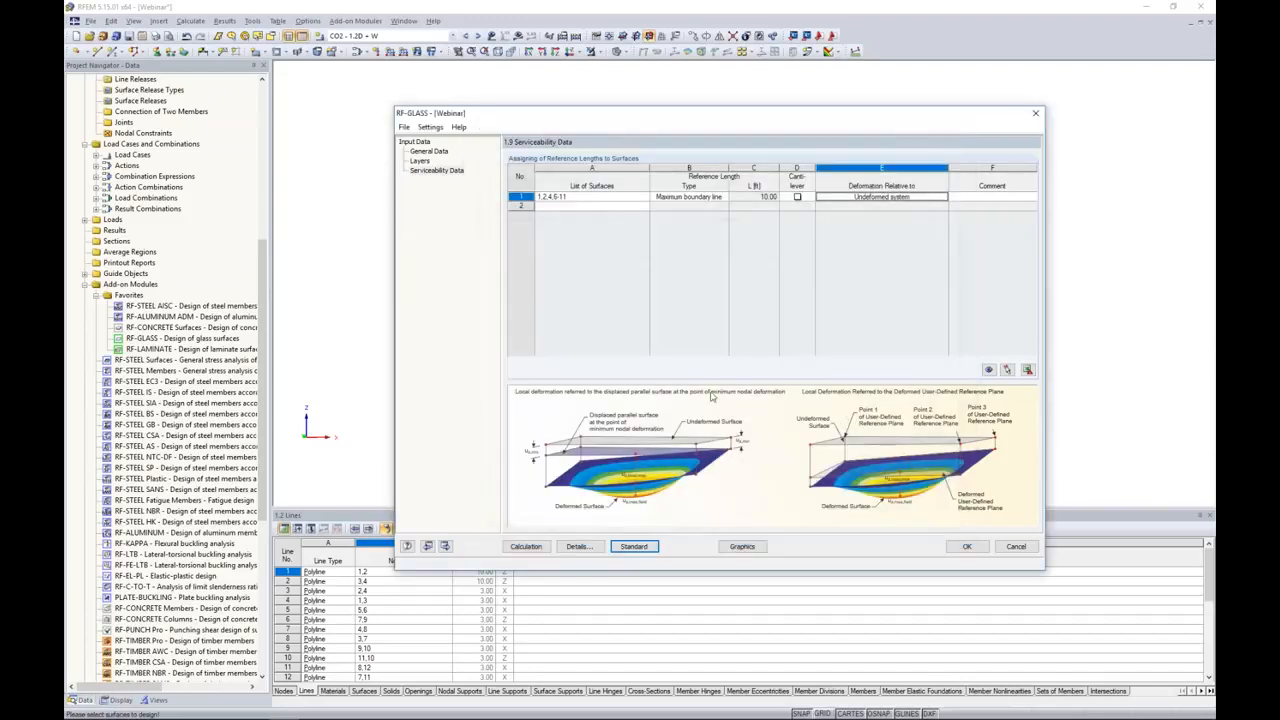
left_click(524, 547)
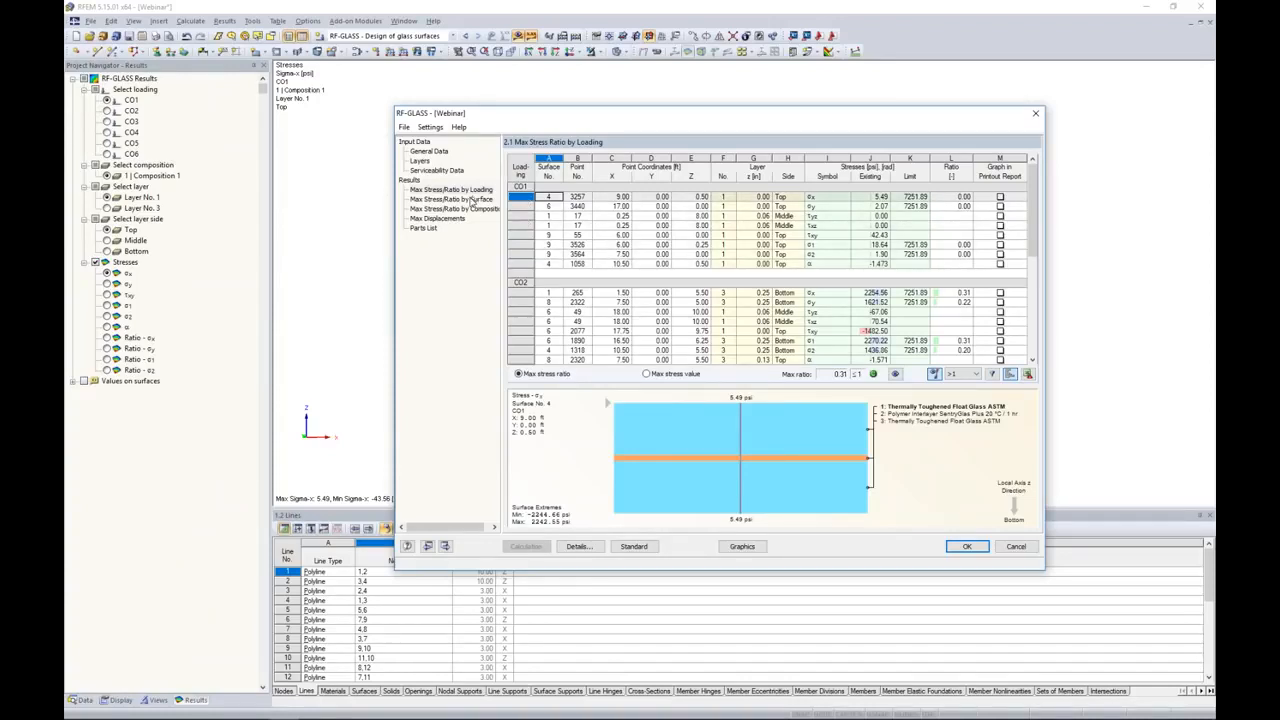
Step: Examine the maximum stress ratios of the glass by loading and by surface
left_click(428, 190)
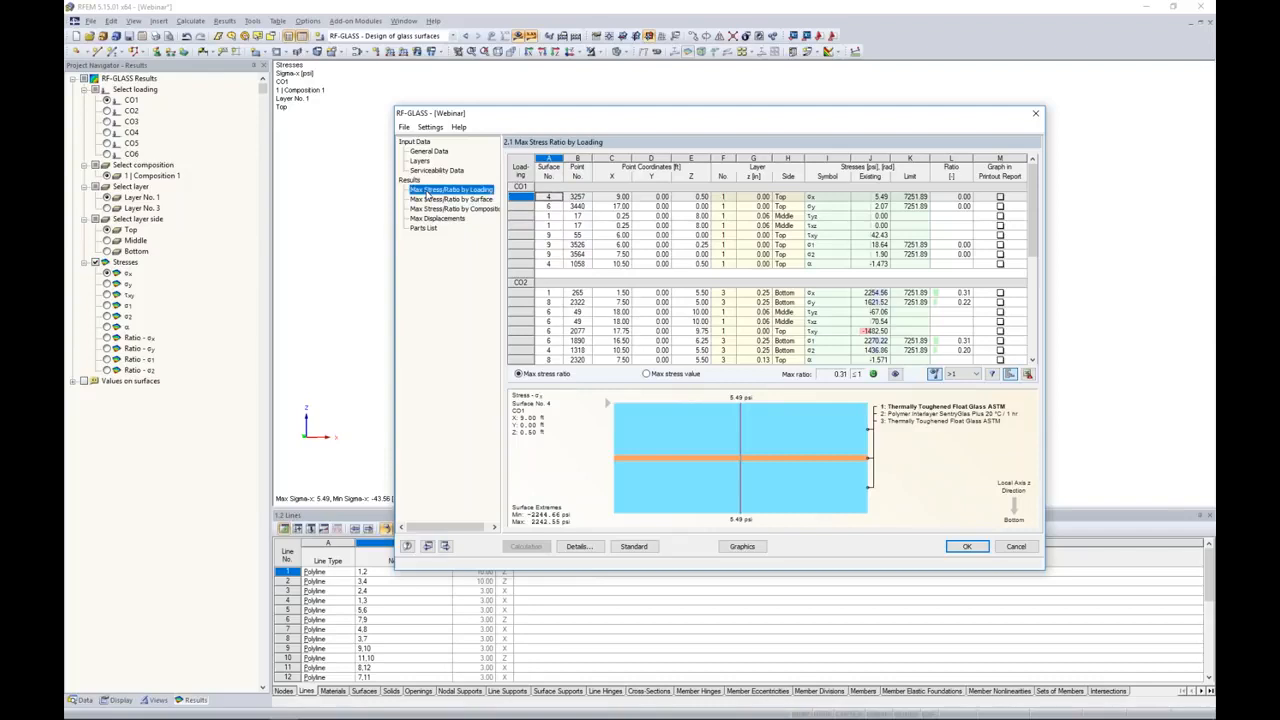
left_click(432, 199)
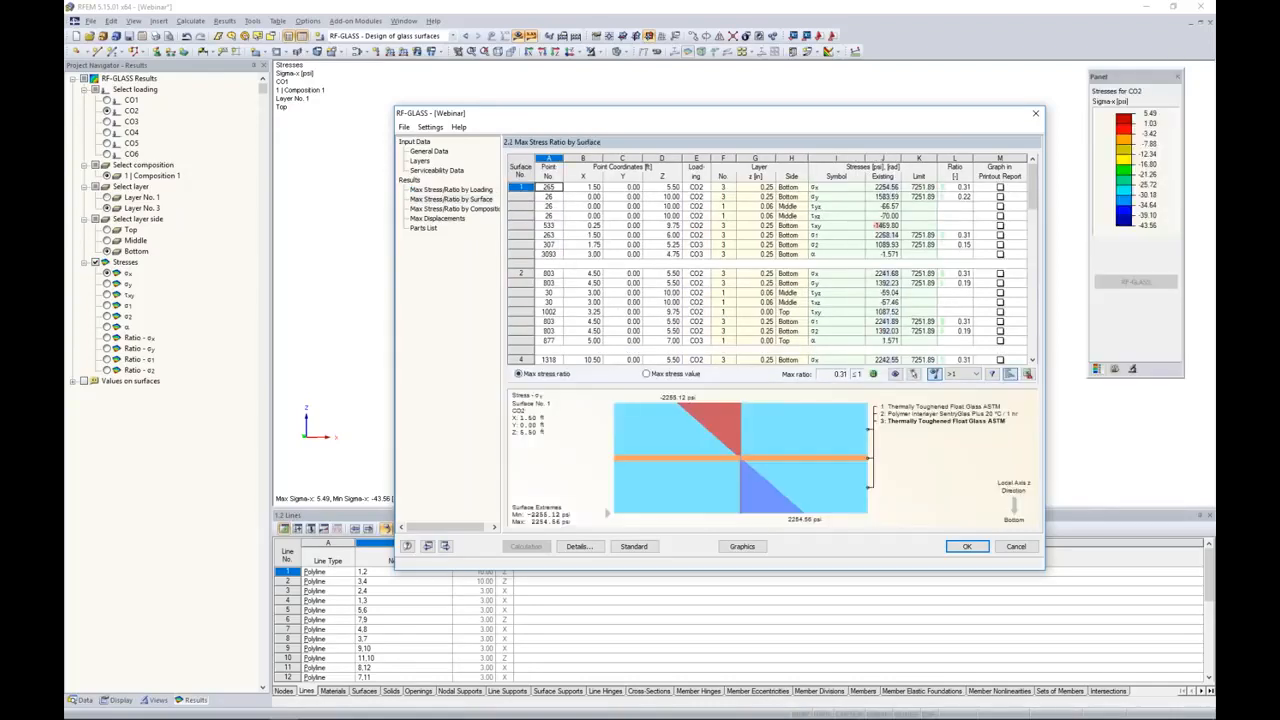
left_click_drag(1034, 193, 1014, 235)
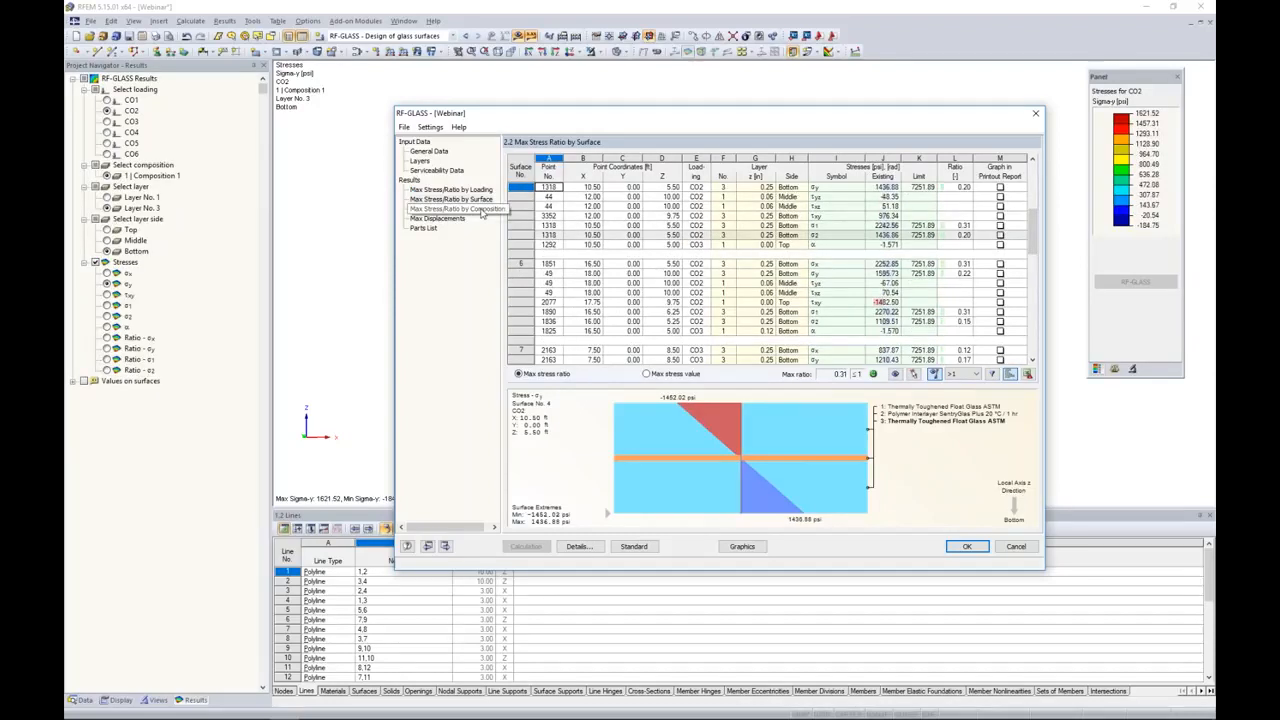
Step: Compare the τyz, σ2 and σx stress plots of surface 6 with the model, and check the stress ratios of the following surfaces
left_click_drag(582, 121, 515, 337)
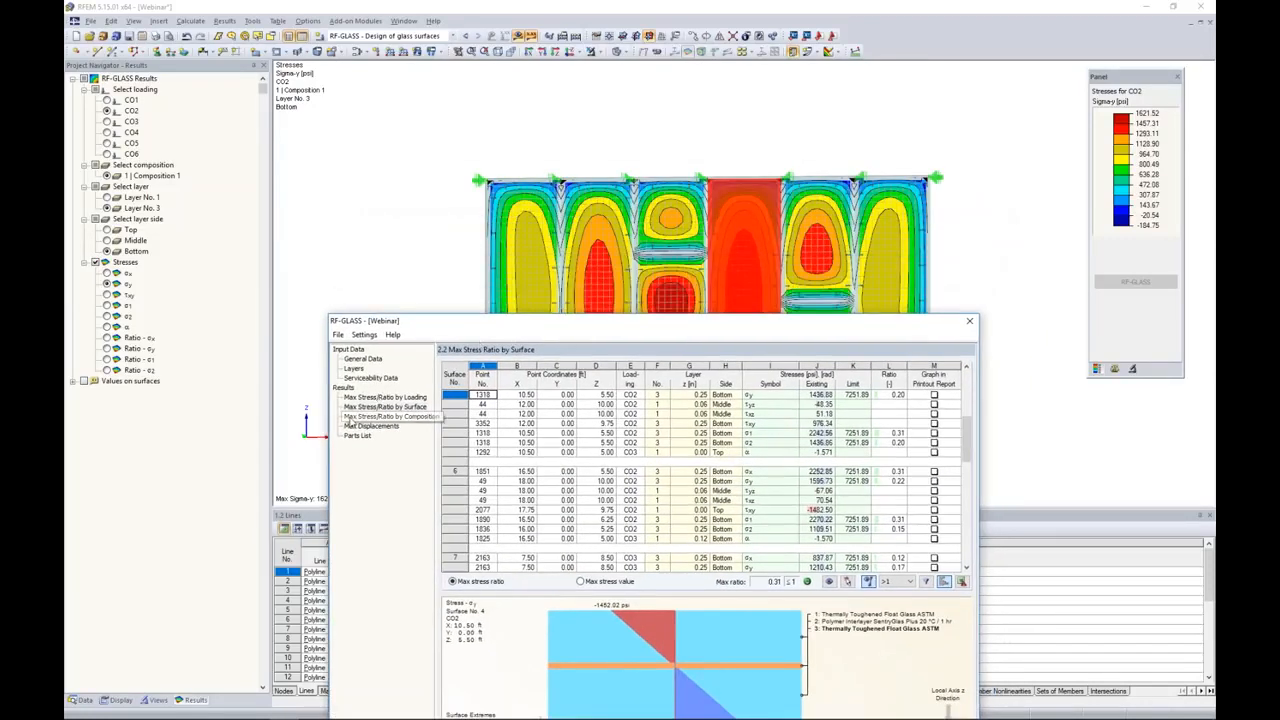
left_click(528, 432)
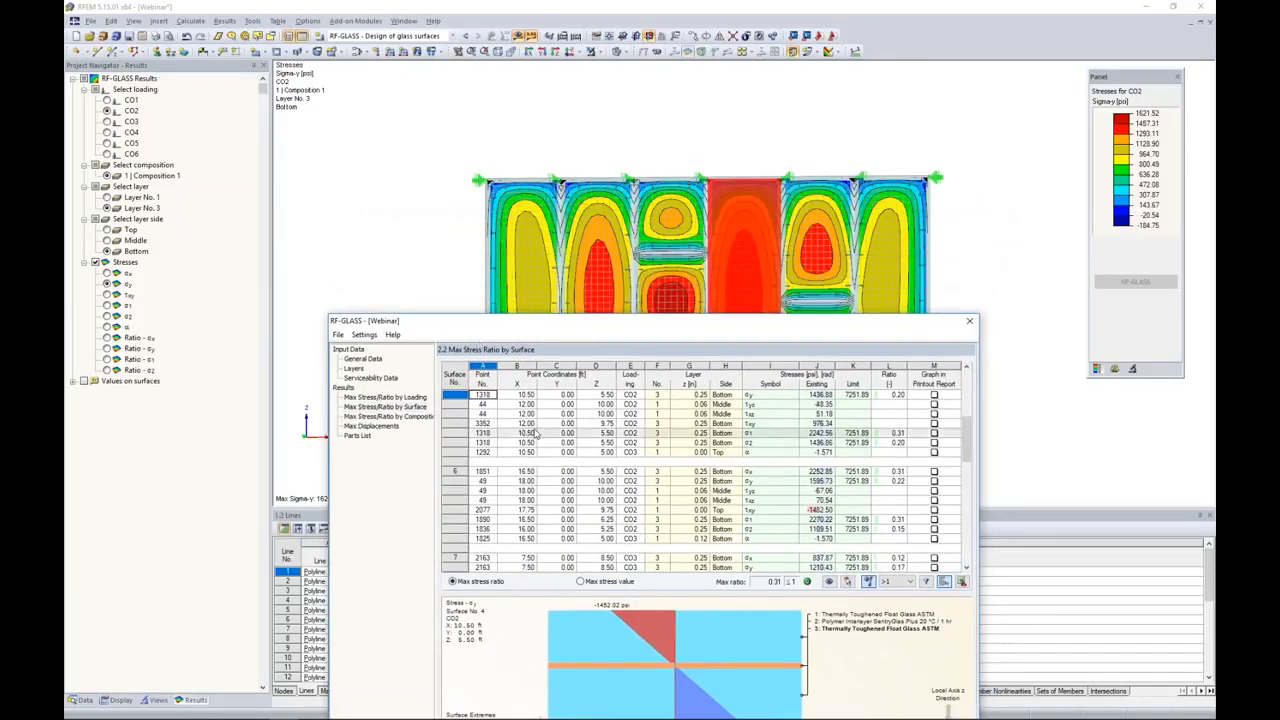
left_click_drag(577, 329, 581, 395)
left_click(605, 556)
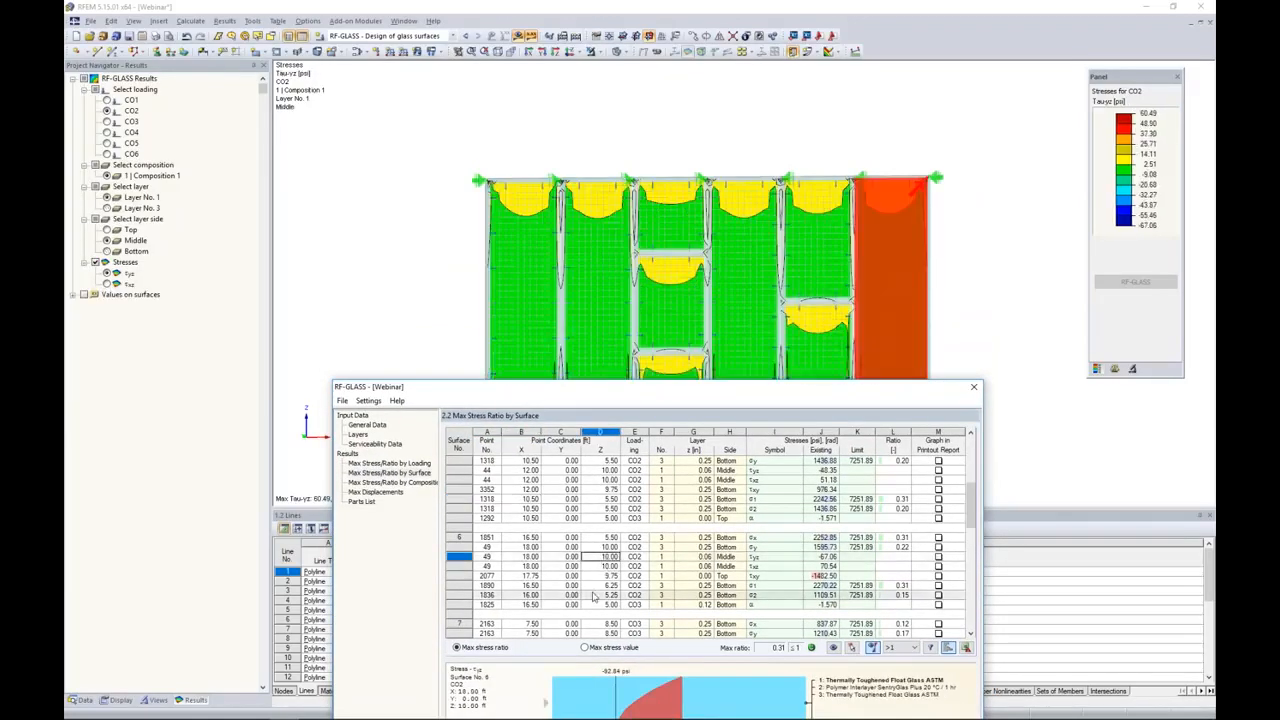
left_click(593, 595)
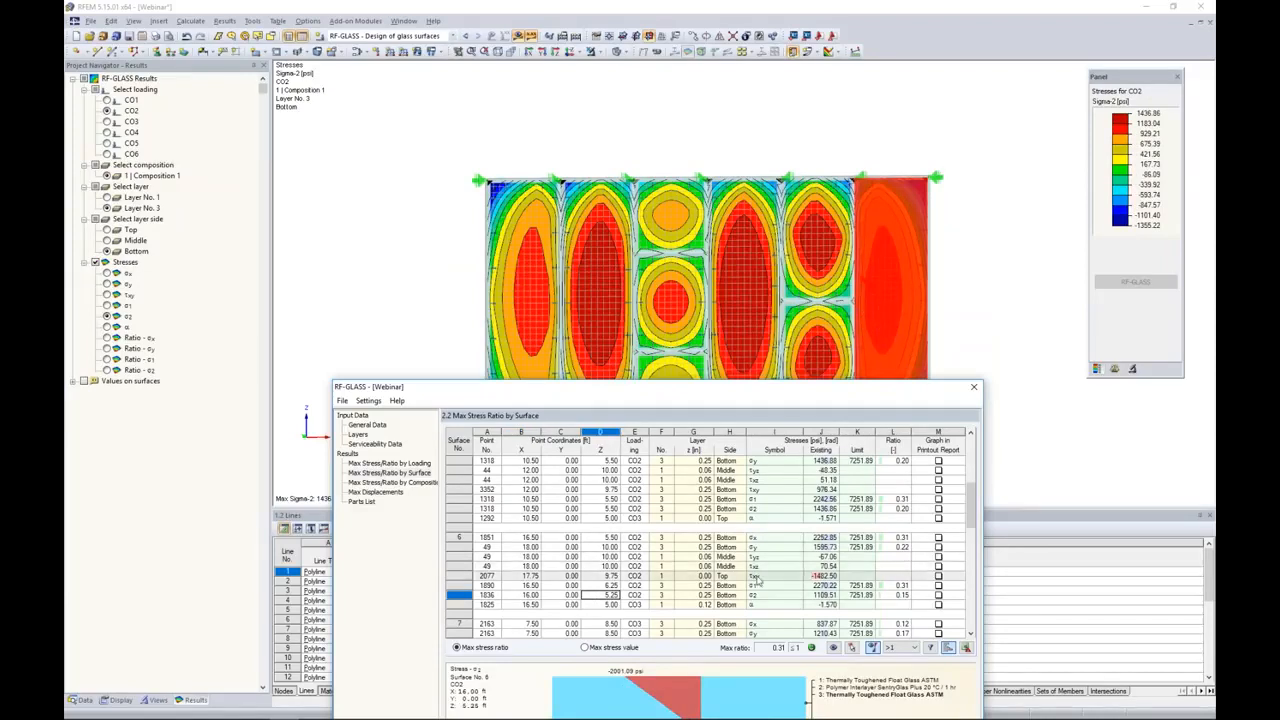
left_click(771, 540)
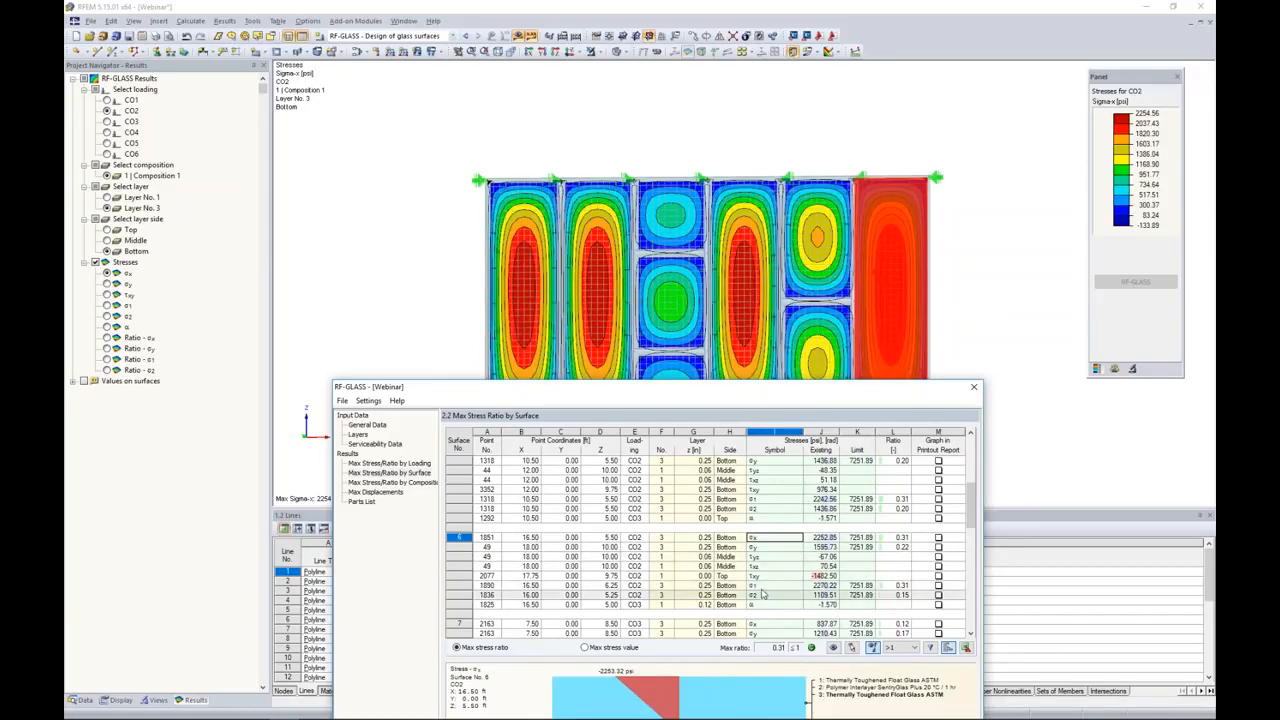
left_click_drag(760, 384, 757, 182)
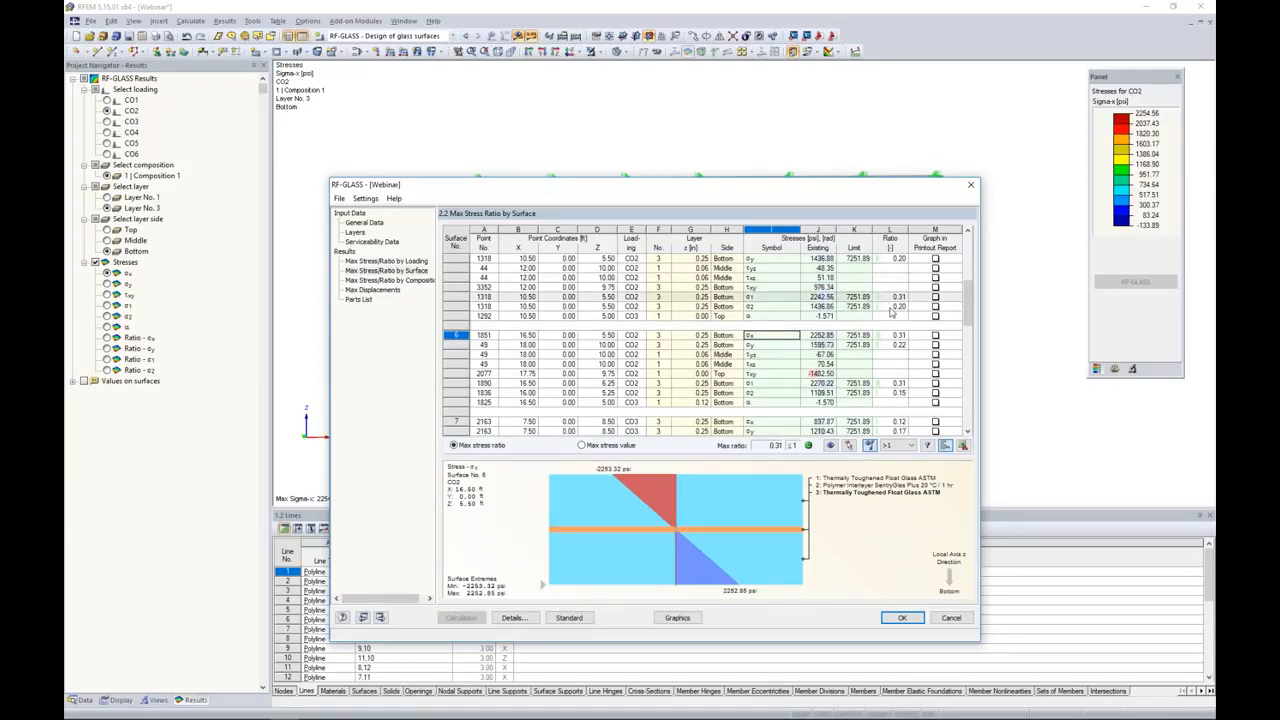
scroll(898, 311, "down", 3)
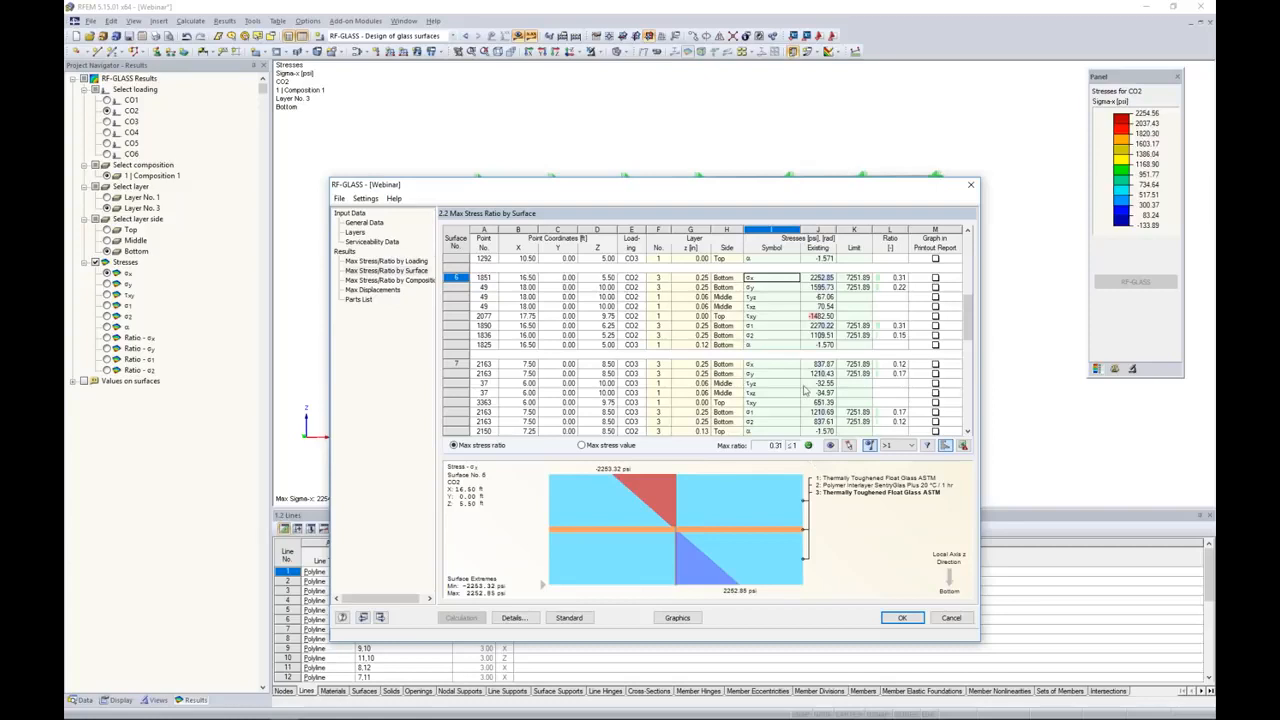
Step: Examine the maximum displacements of the glass surfaces and the parts list of the laminated panes
left_click(373, 290)
left_click_drag(706, 186, 728, 107)
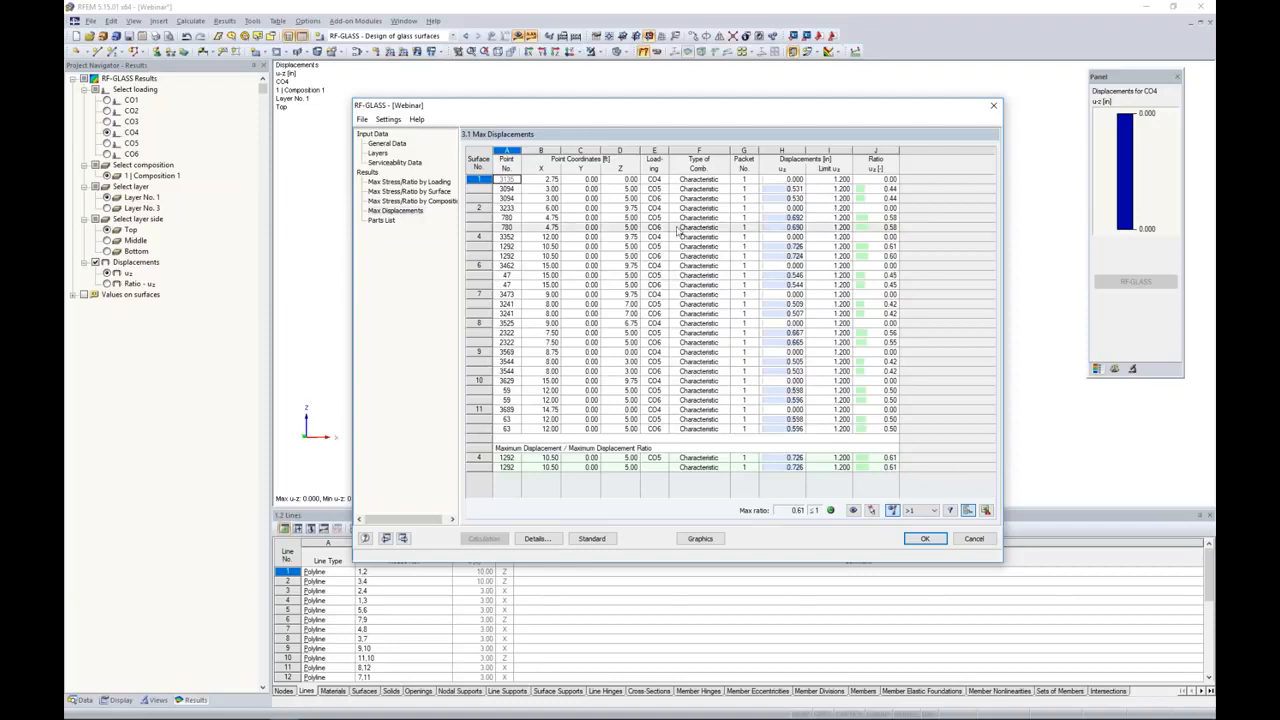
left_click(381, 222)
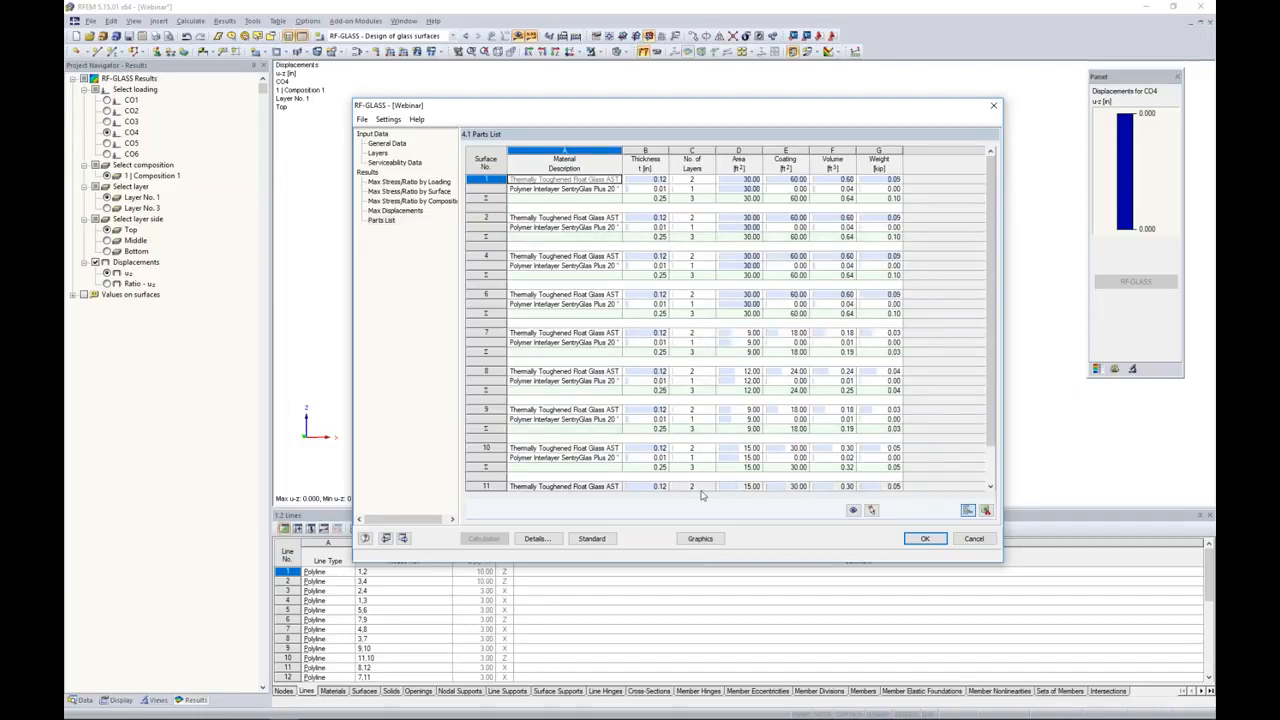
Step: Show the RF-GLASS results graphically on the facade model for load combination CO1
left_click(700, 539)
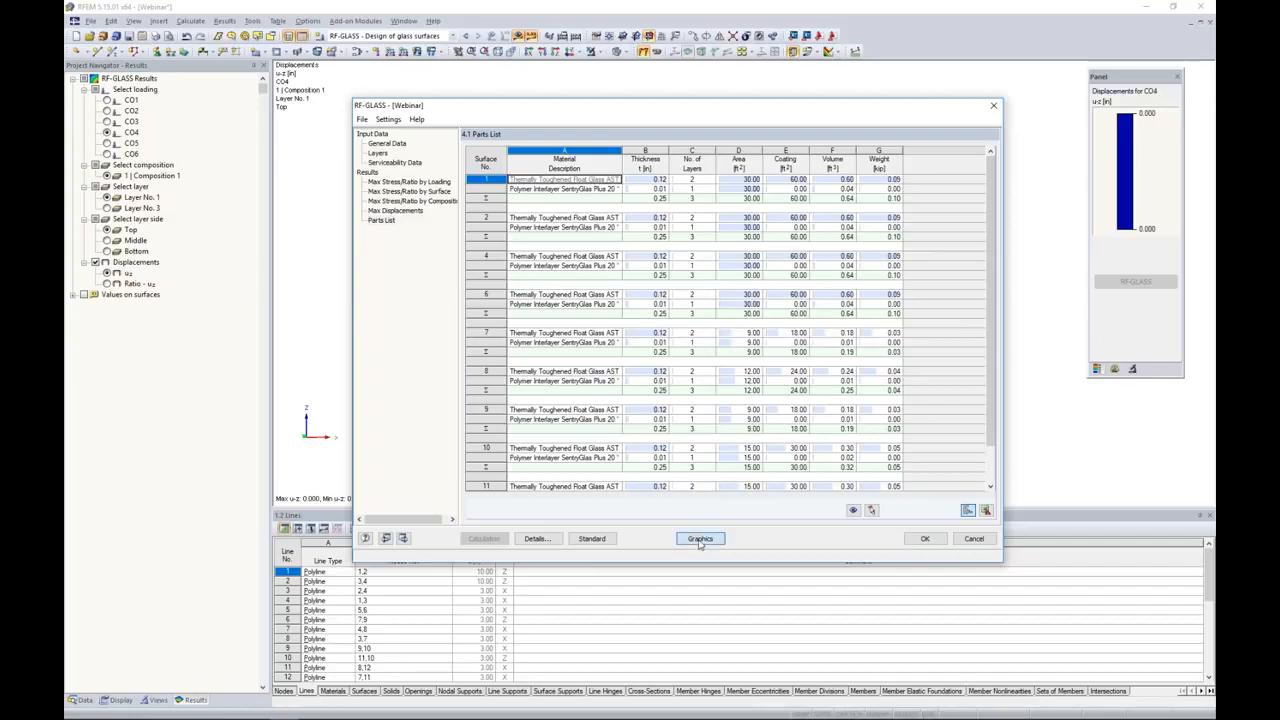
left_click(107, 100)
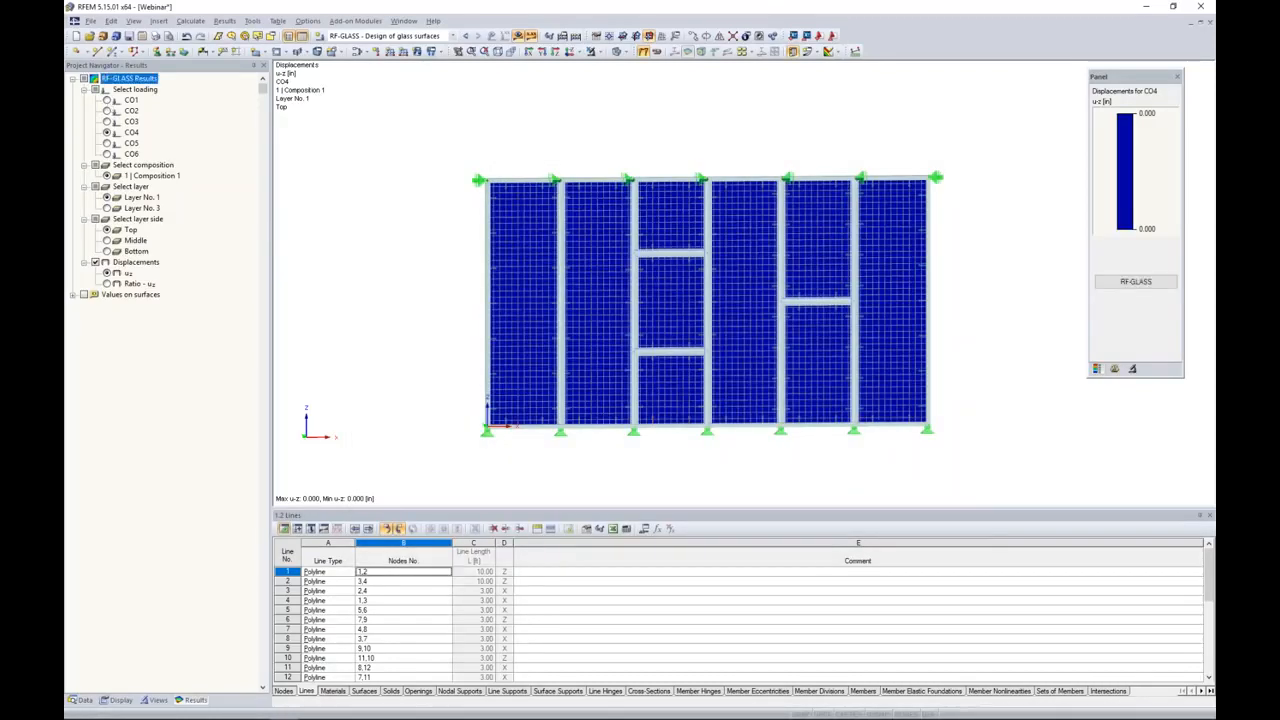
middle_click_drag(450, 293, 409, 283, "ctrl")
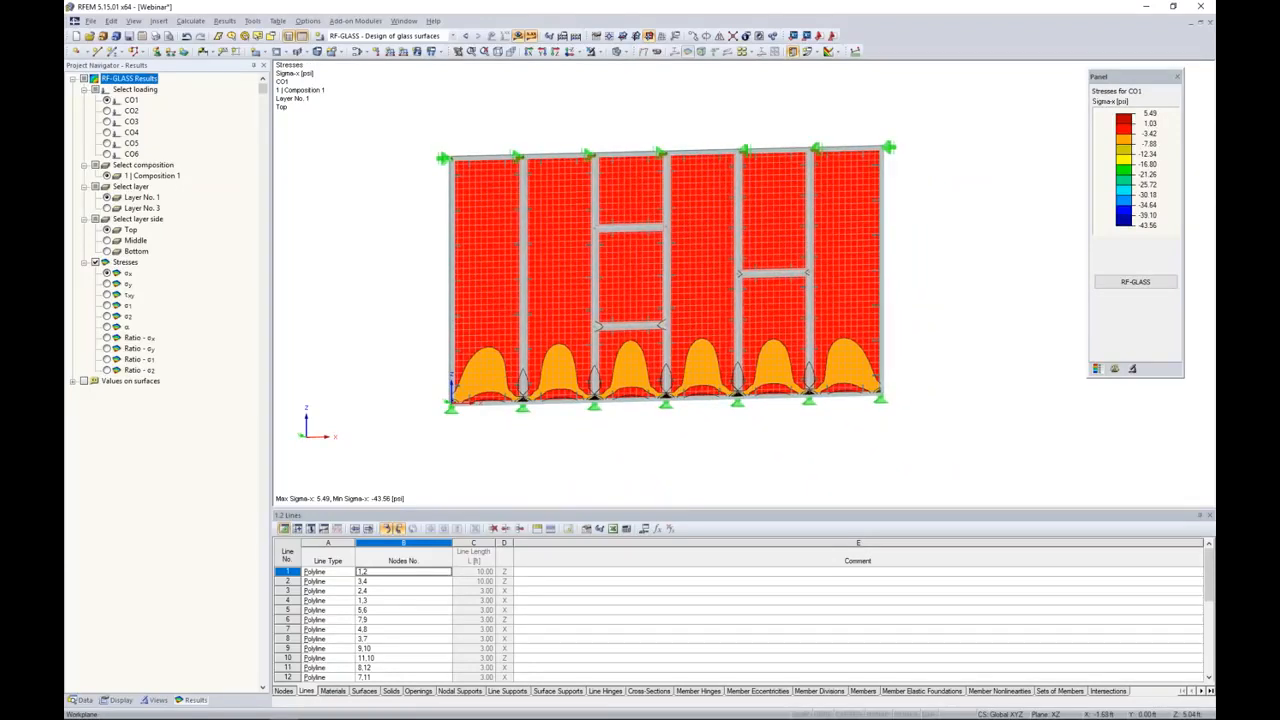
left_click(370, 36)
left_click(362, 124)
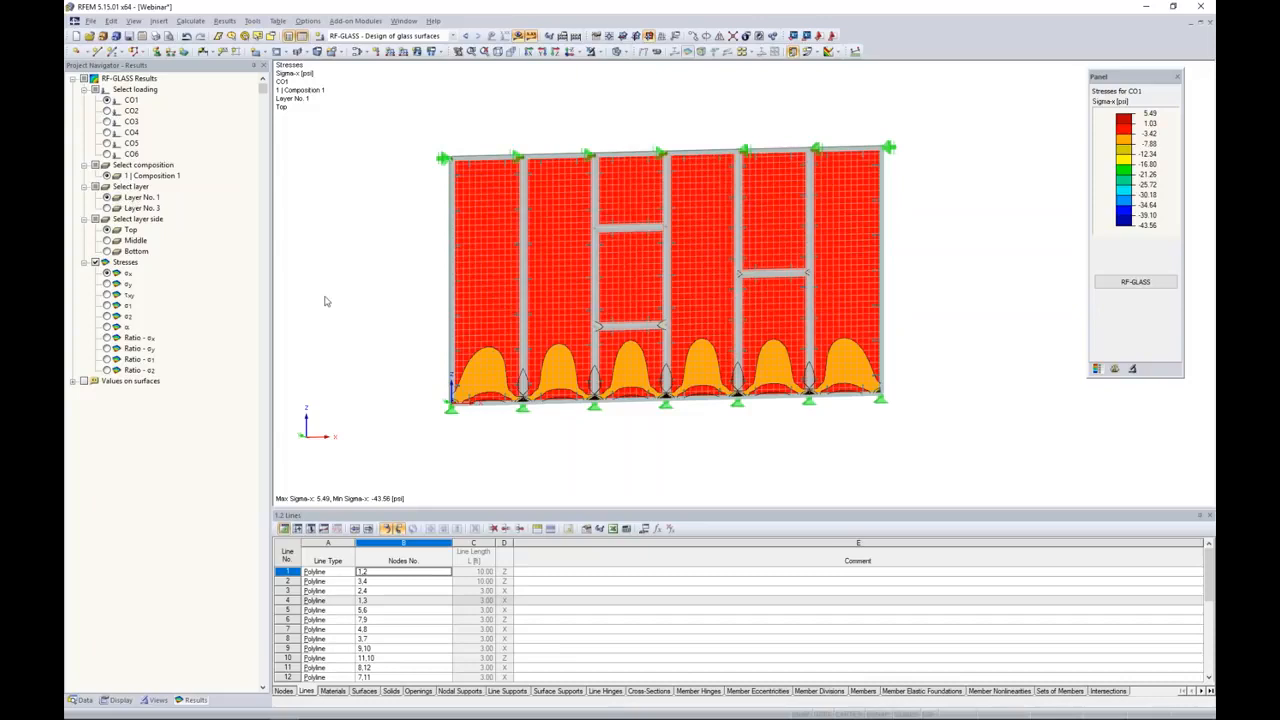
Step: Examine the σy and τxy stresses, the σx and σy stress ratios, and the σx stress on the bottom side of glass layer 3
left_click(107, 208)
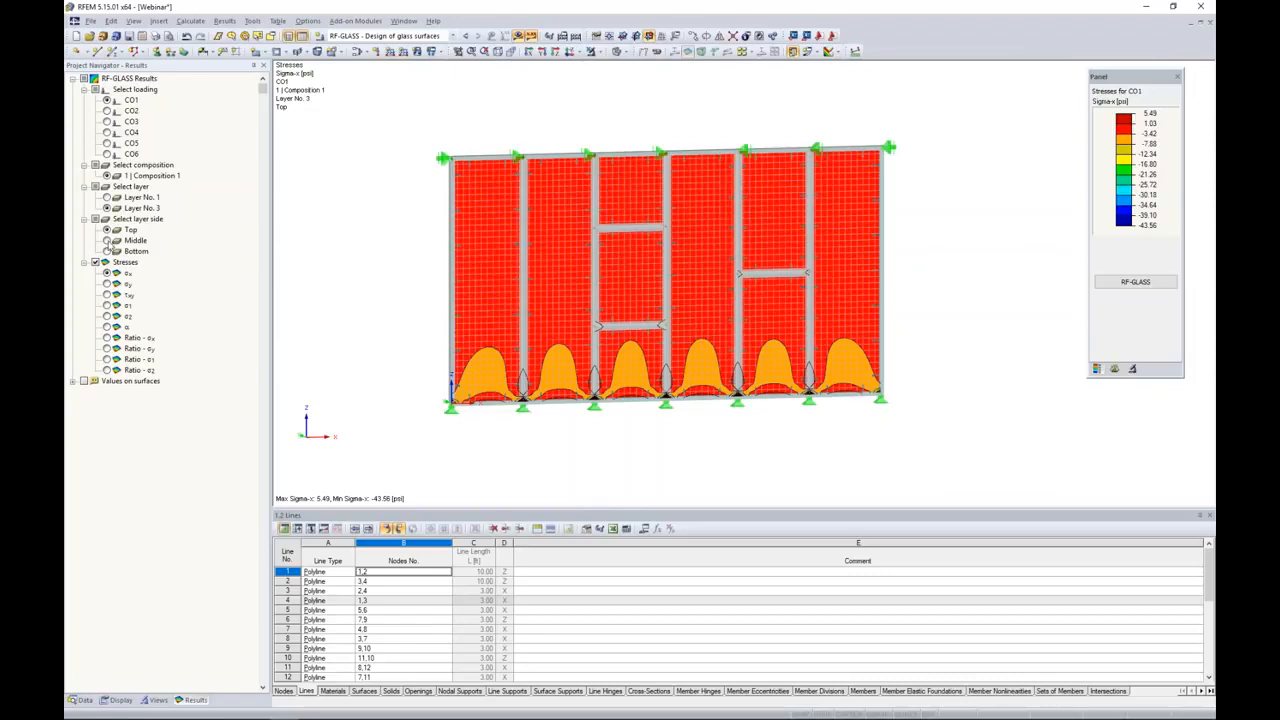
left_click(107, 251)
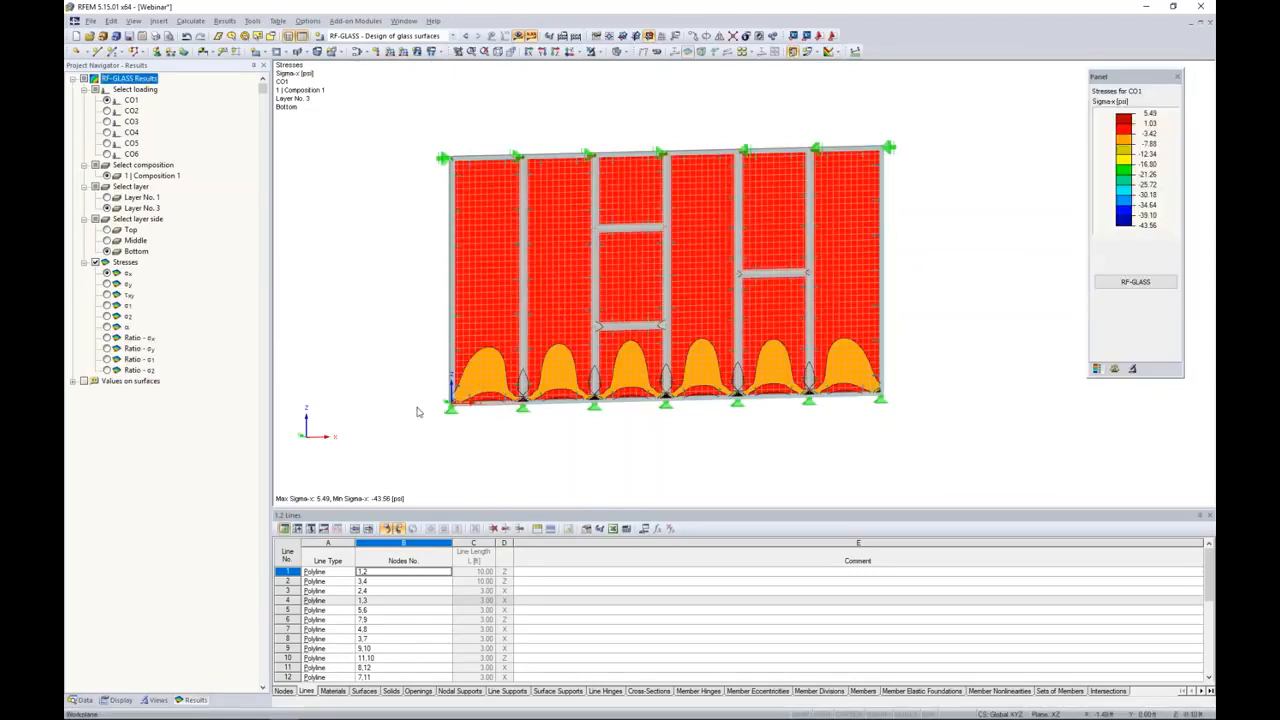
left_click(107, 284)
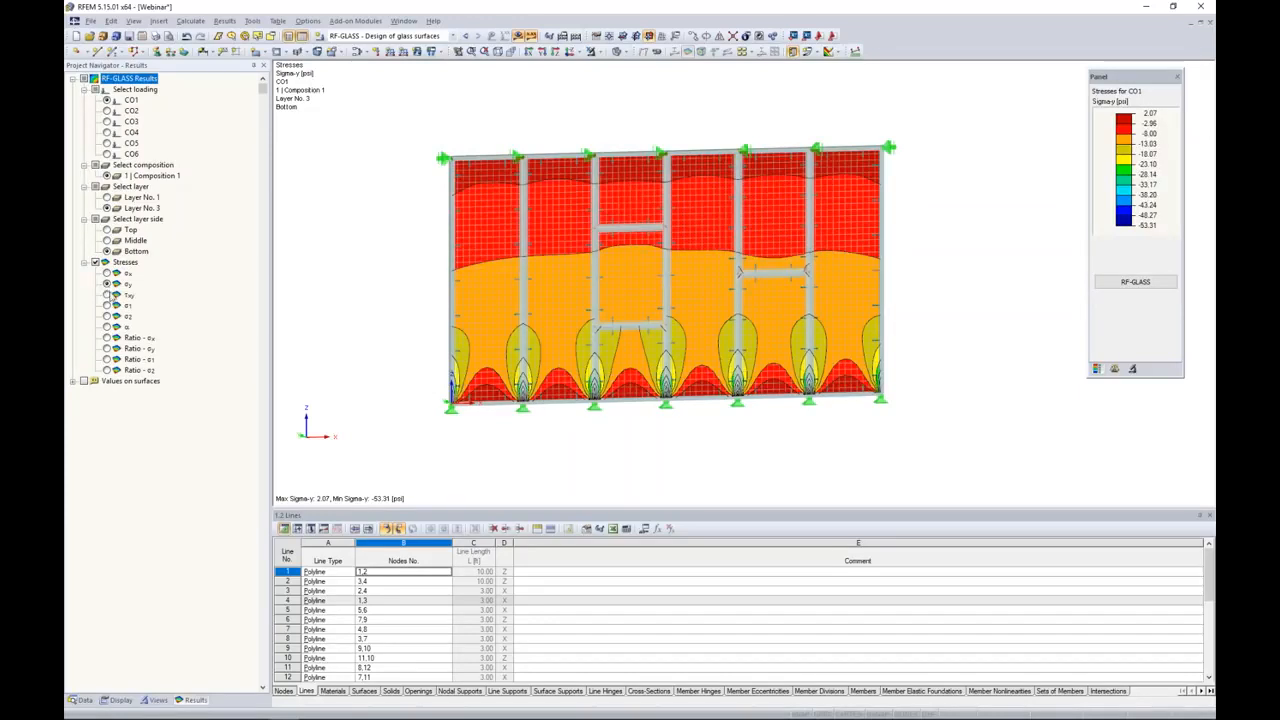
left_click(107, 295)
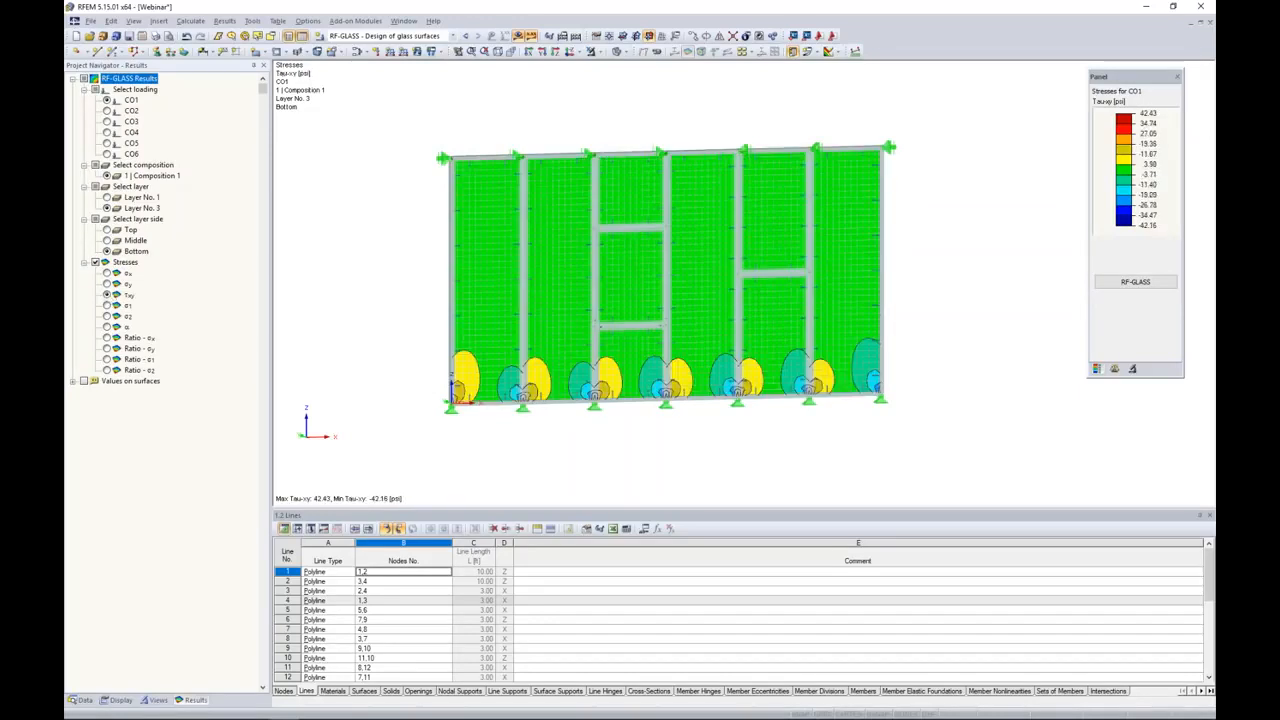
left_click(107, 337)
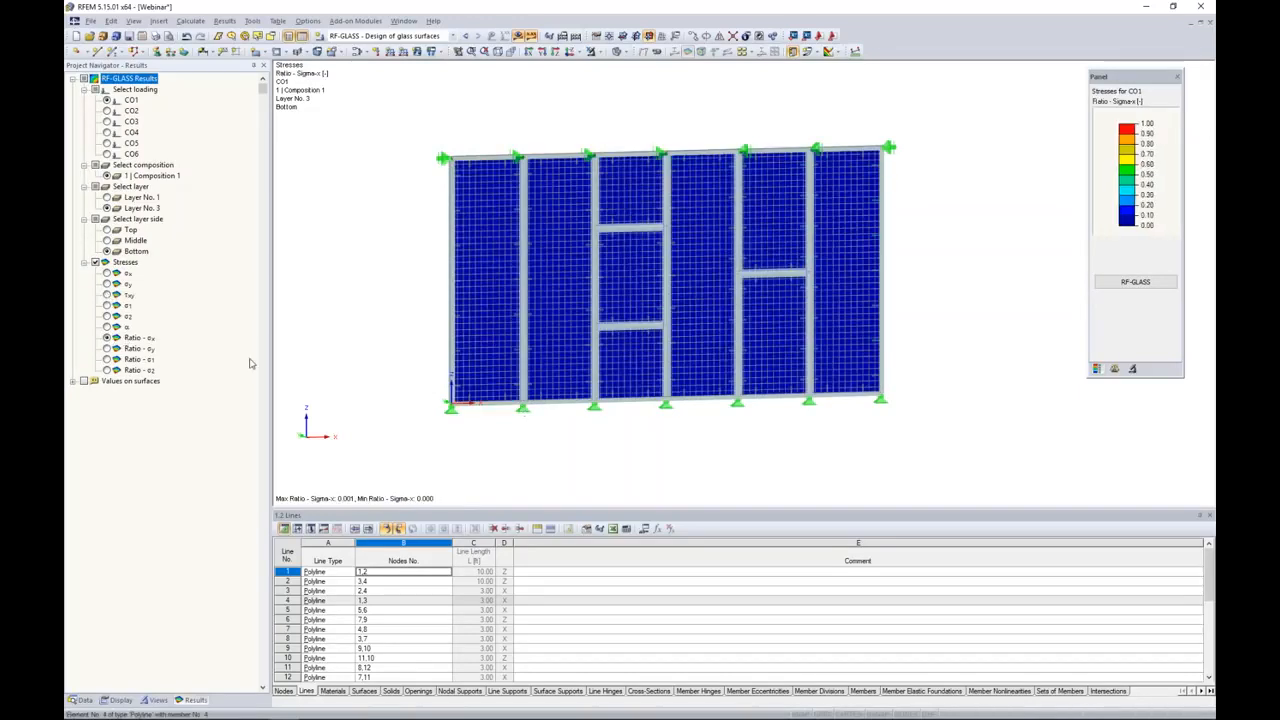
left_click(107, 348)
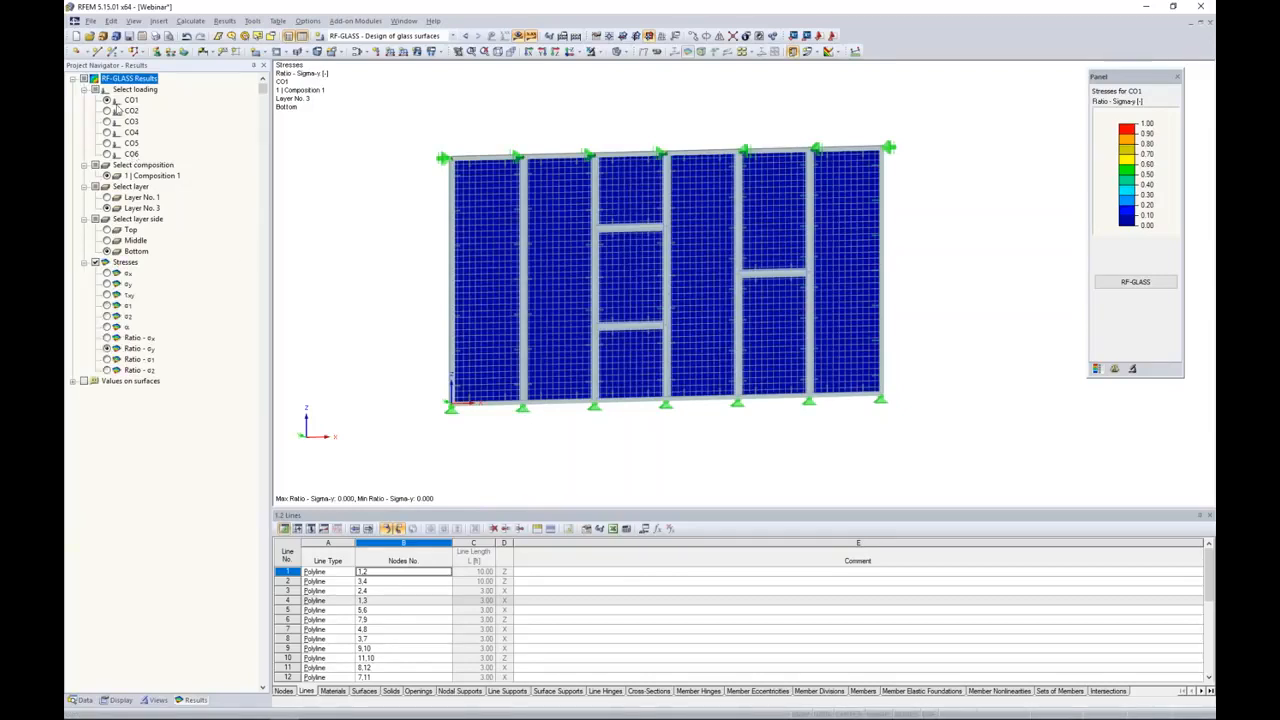
left_click(108, 273)
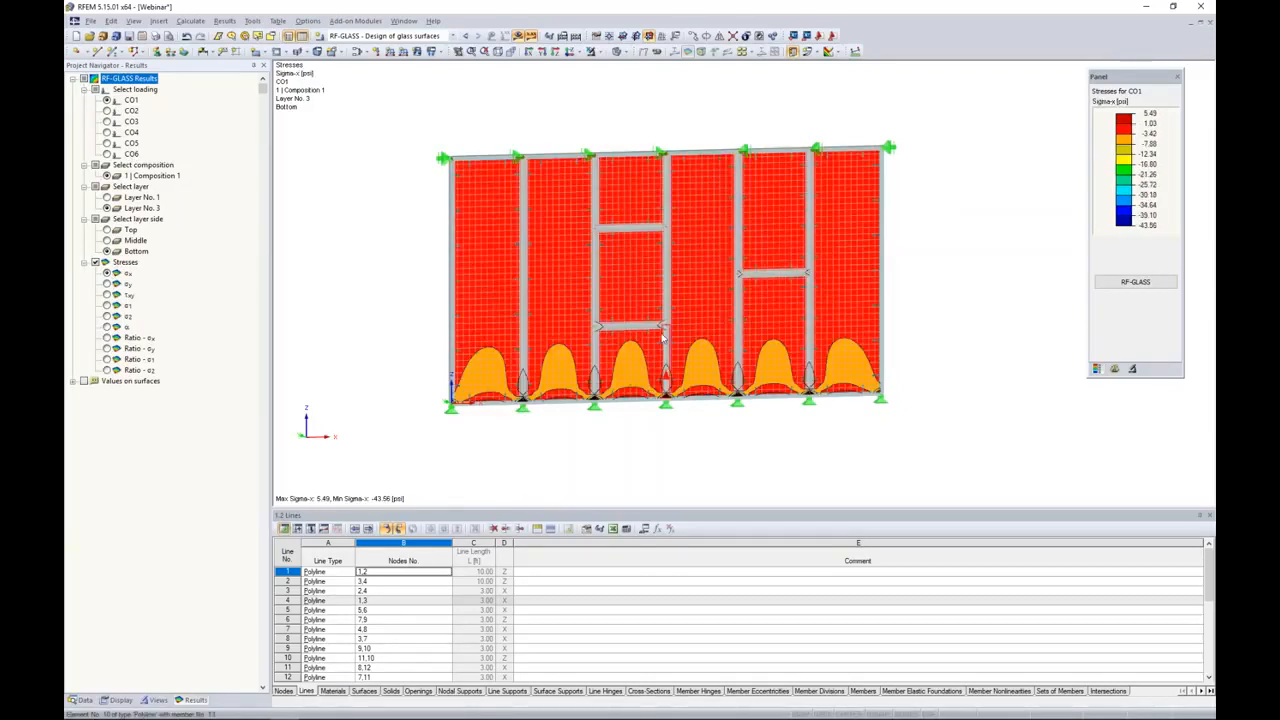
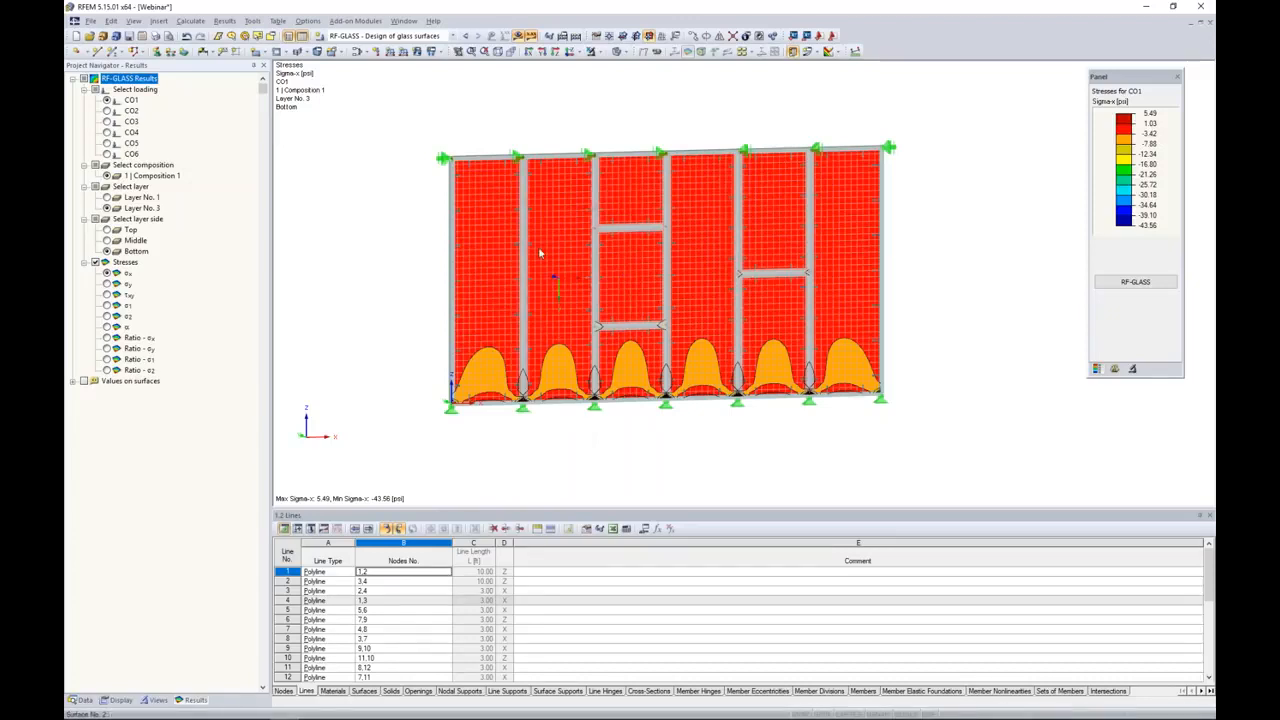
Step: Switch to the Webinar Facade - Local_START model and inspect its single glass pane with and without the LC2 wind load displayed
left_click(400, 21)
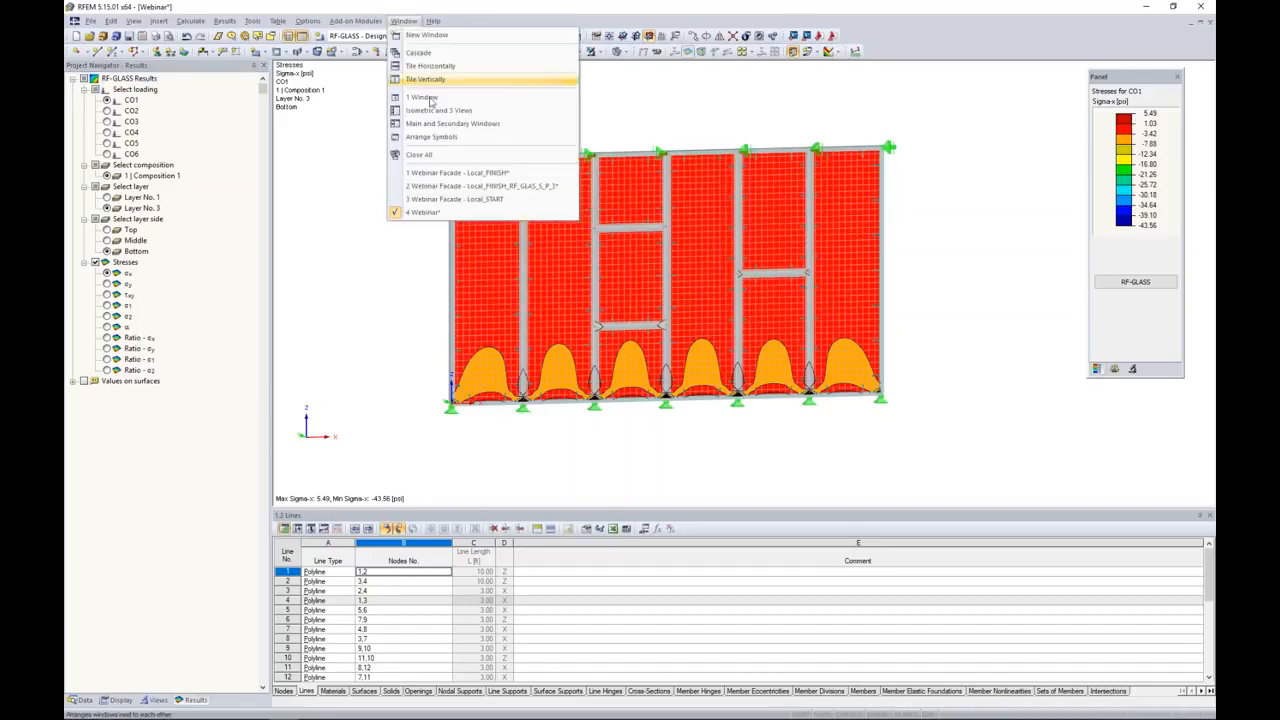
left_click(440, 199)
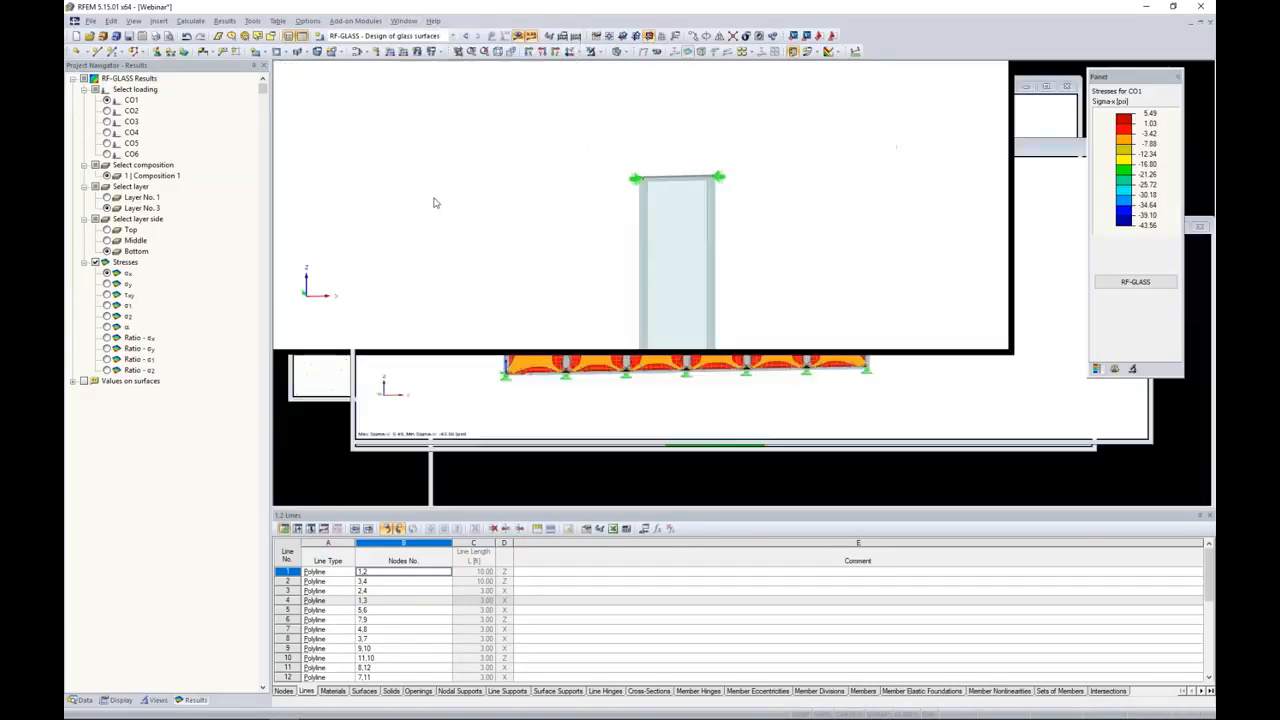
scroll(594, 297, "up", 3)
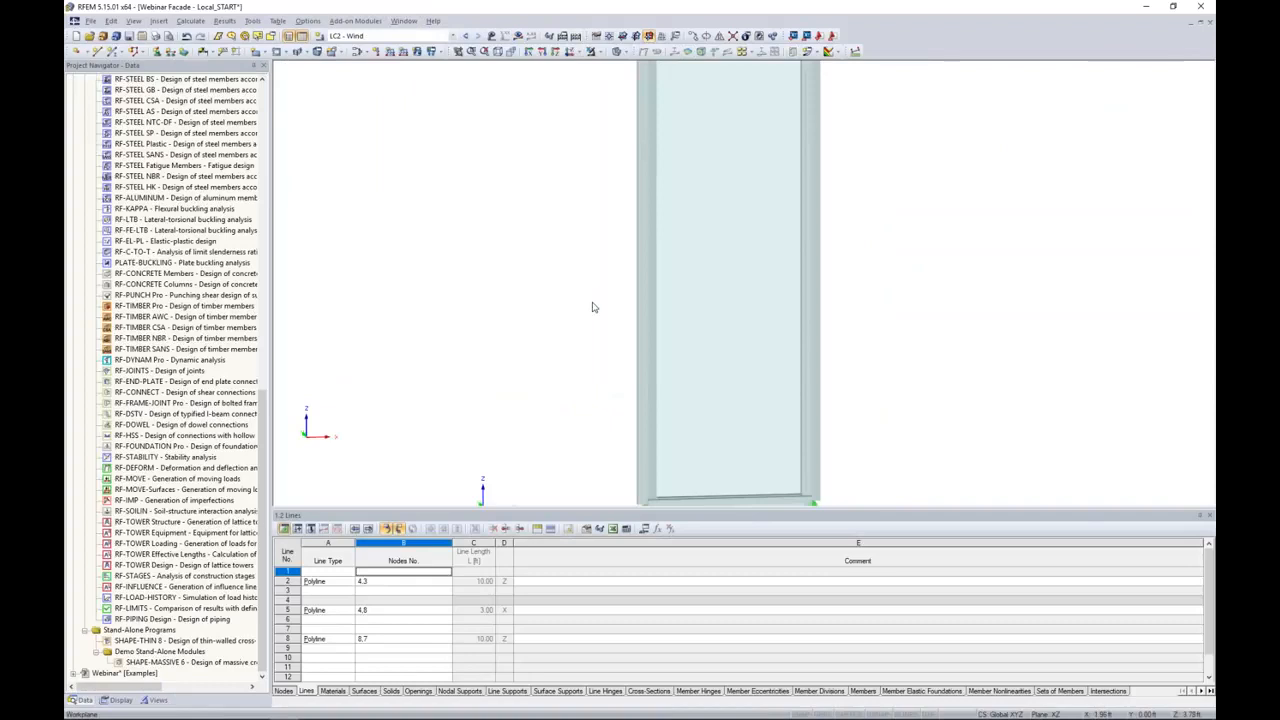
scroll(575, 275, "down", 3)
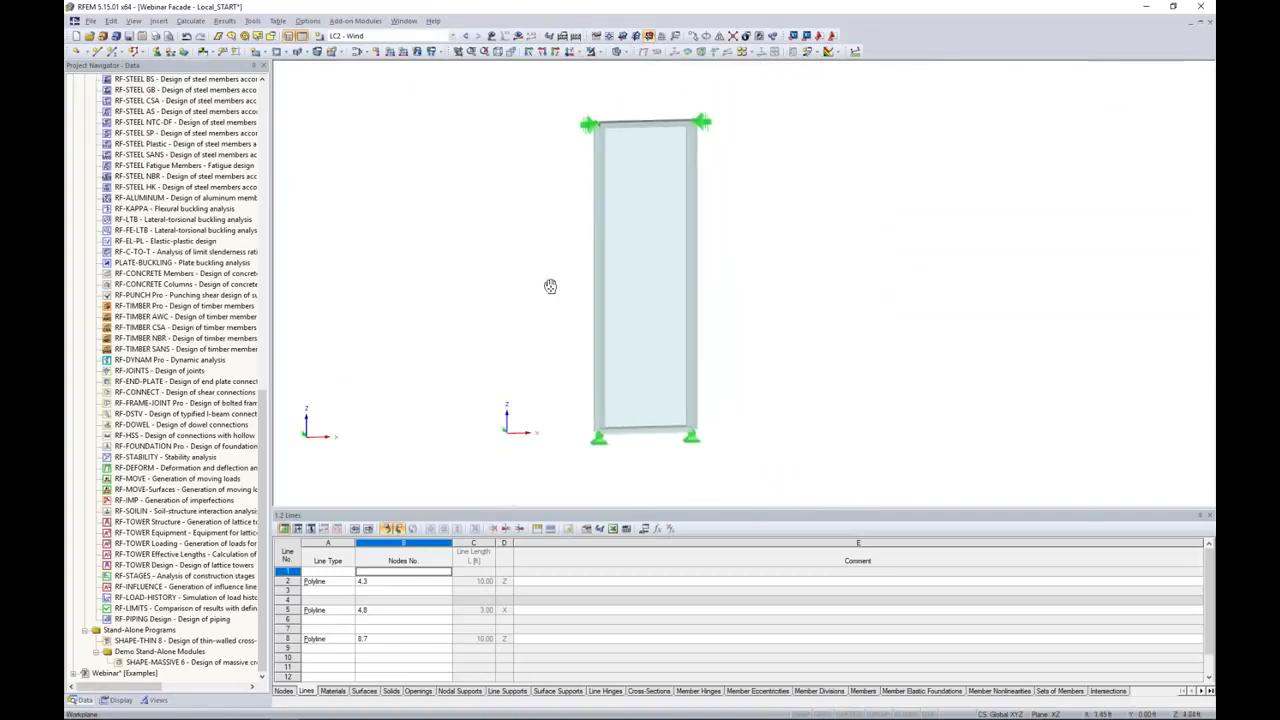
middle_click_drag(503, 209, 460, 131, "ctrl")
left_click(491, 35)
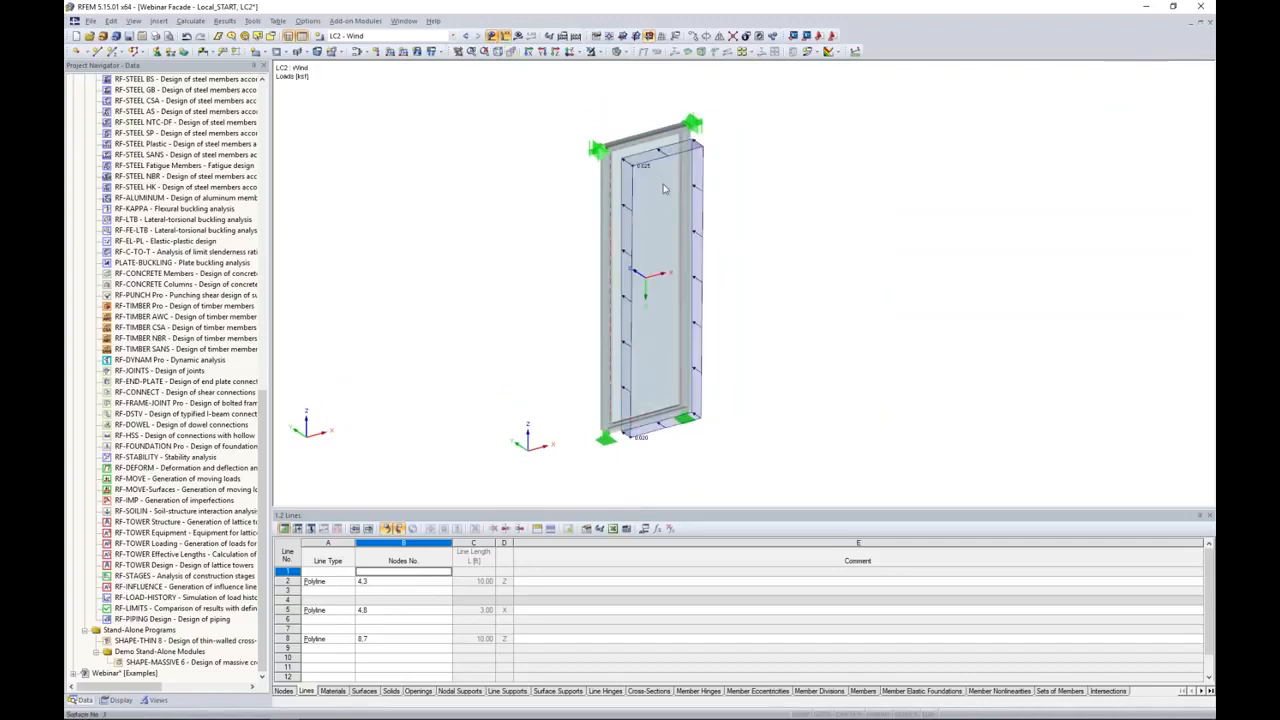
left_click(491, 37)
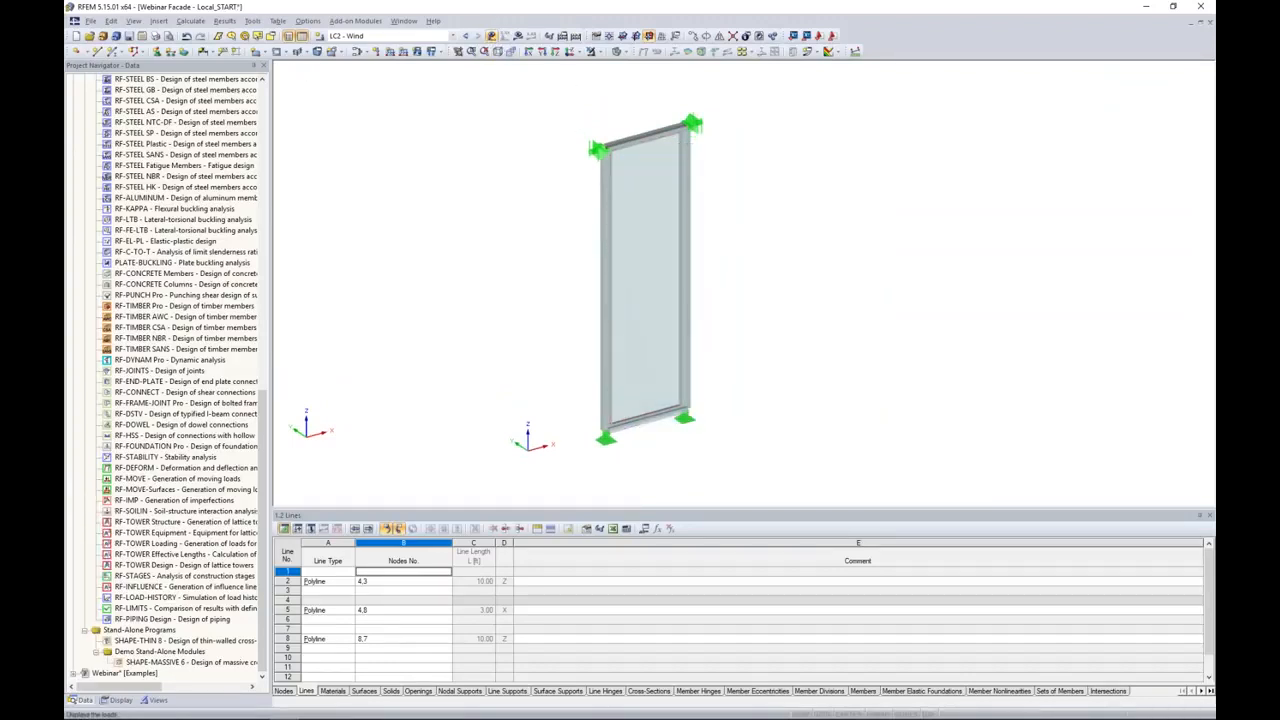
middle_click_drag(693, 316, 722, 290, "ctrl")
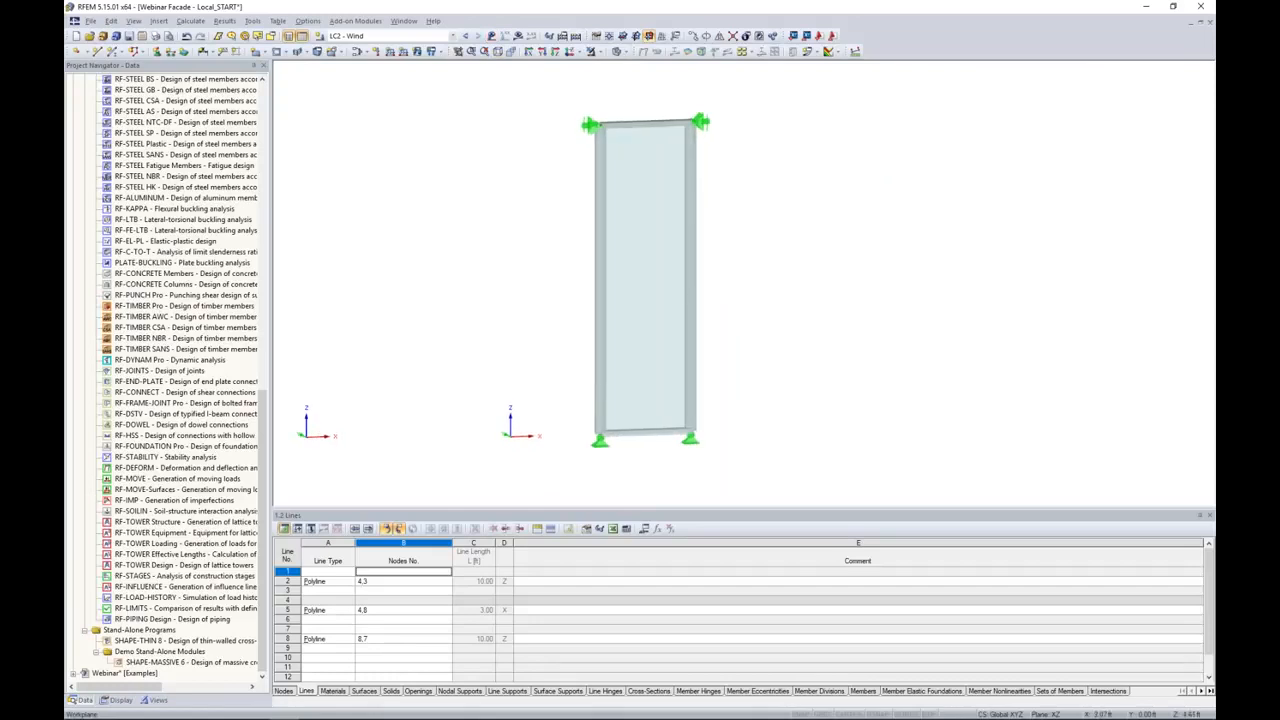
Step: Start an RF-GLASS design for surface 3 and select load combination CO1 for the ultimate limit state
scroll(180, 368, "up", 10)
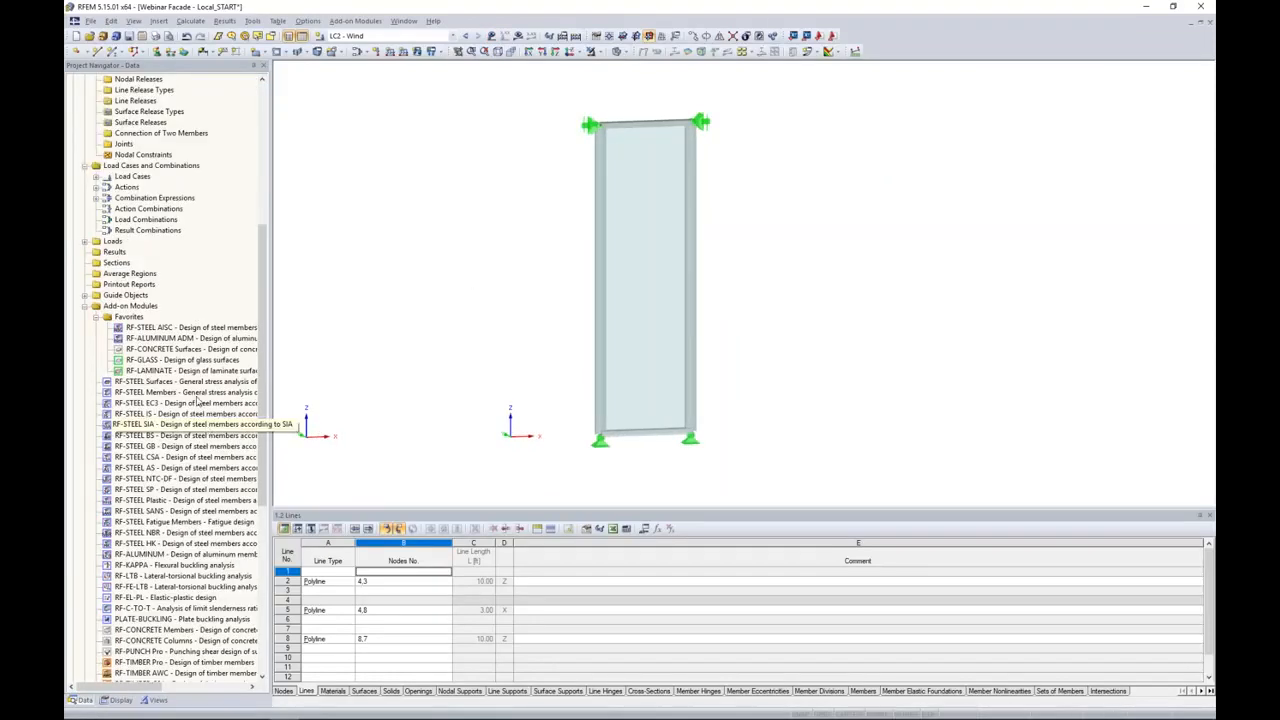
double_click(178, 360)
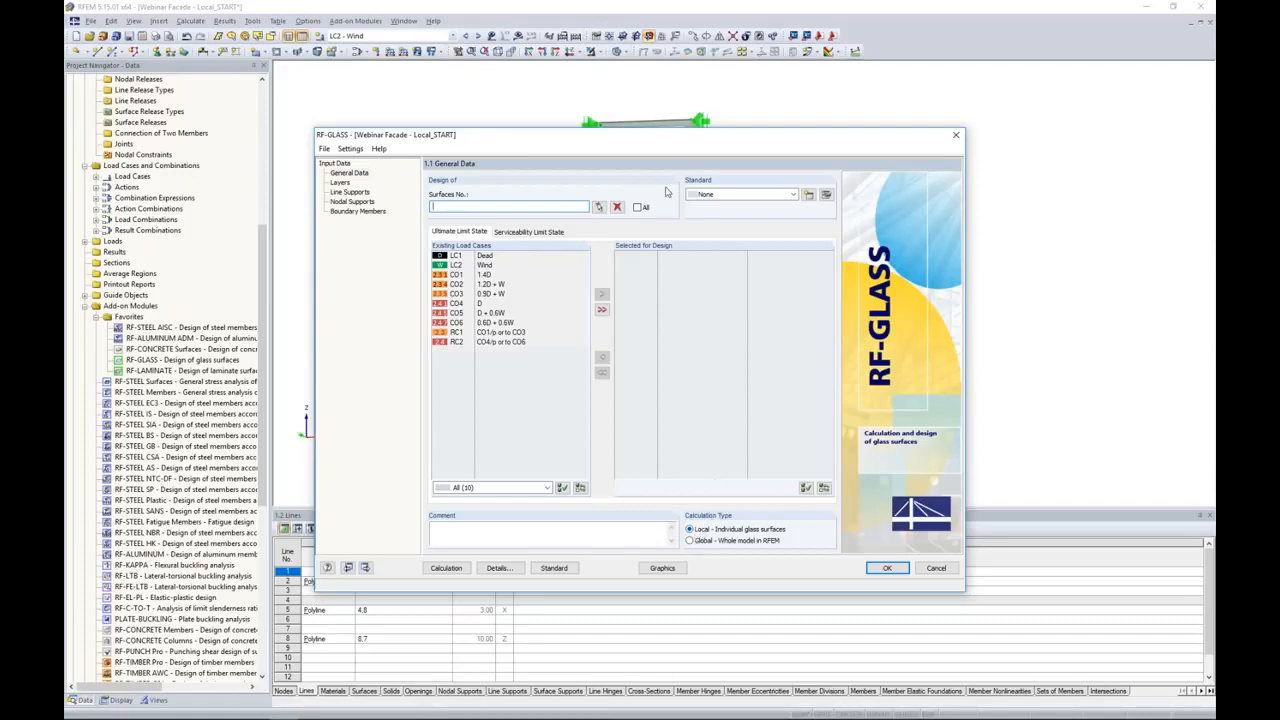
left_click(599, 206)
left_click(637, 211)
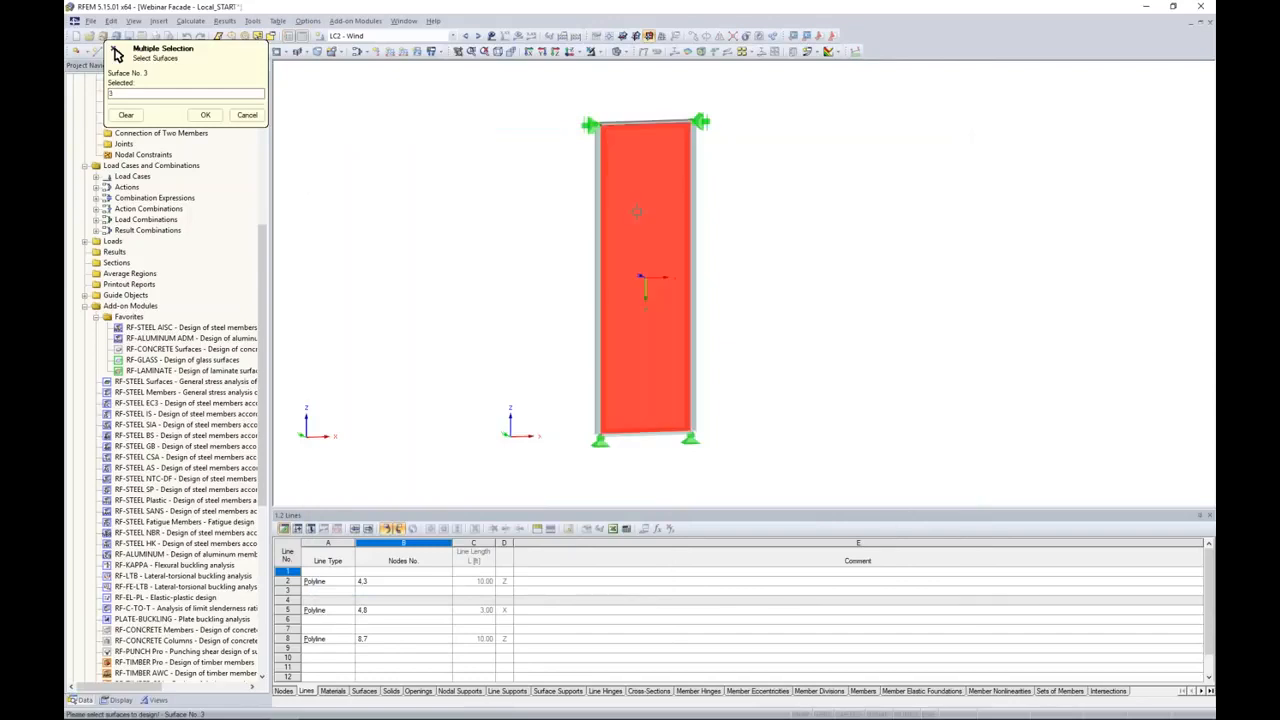
left_click(205, 115)
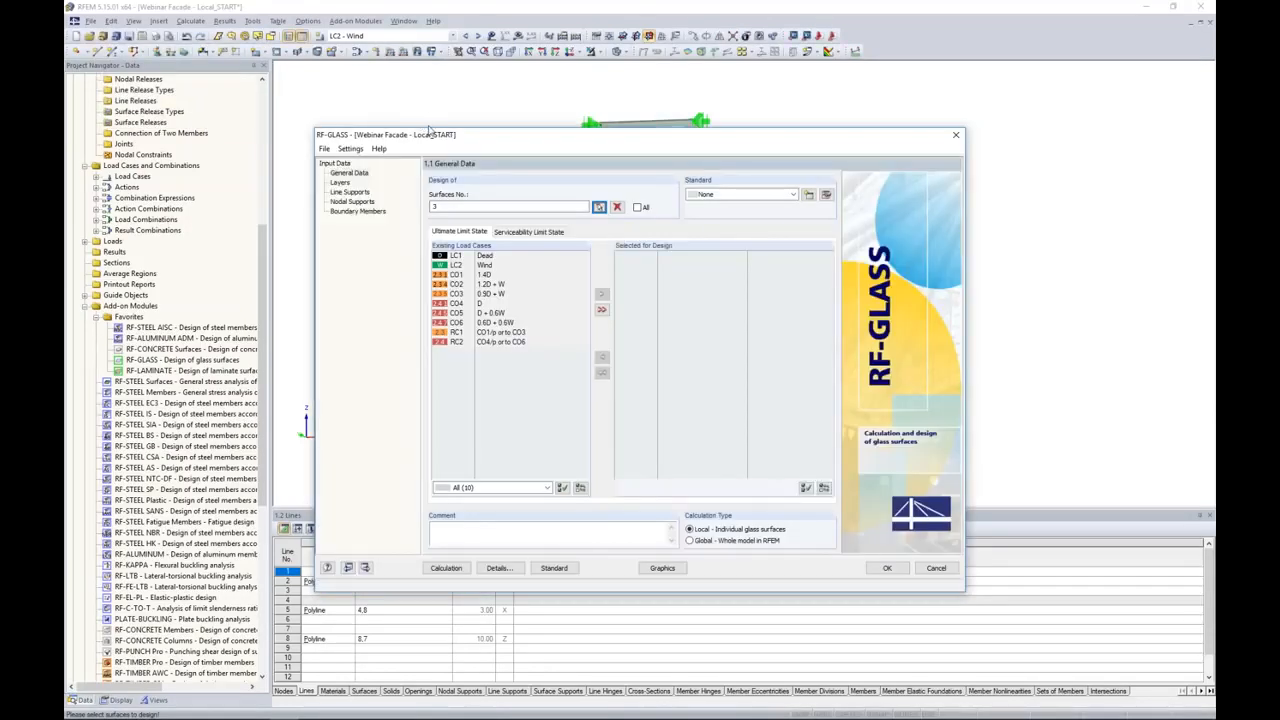
double_click(466, 274)
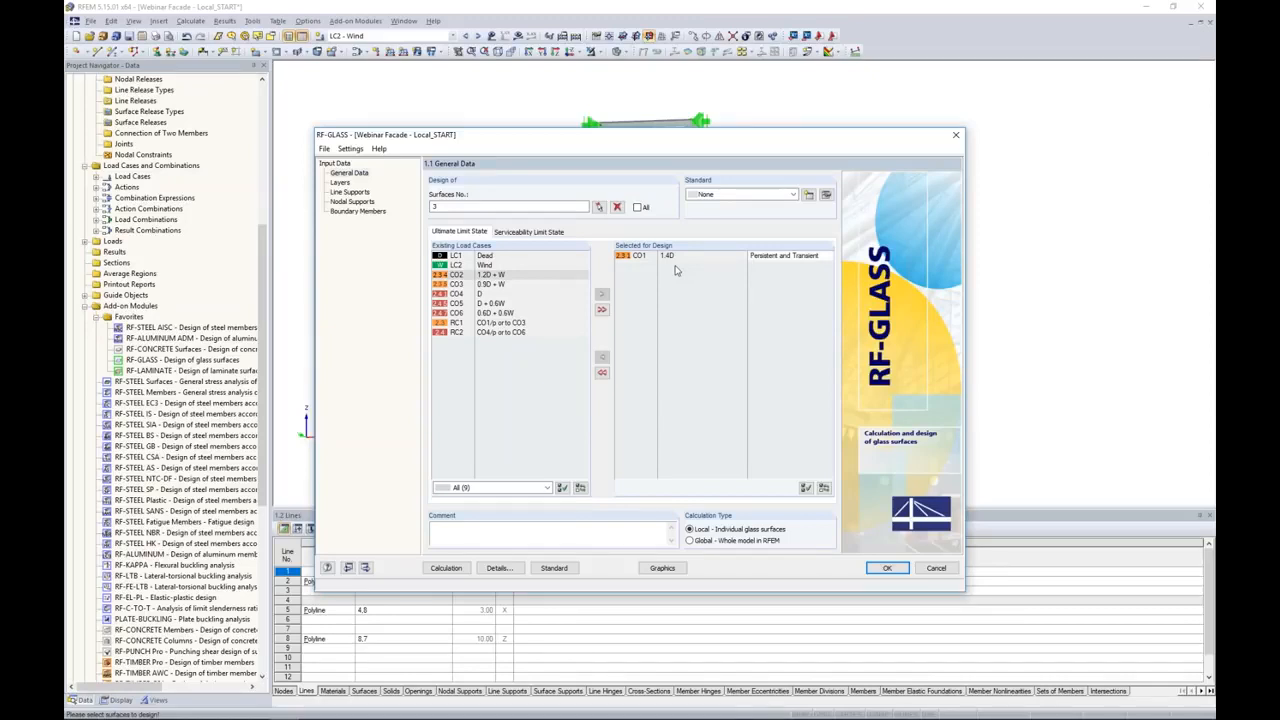
Step: Assign layer Composition 1 to surface 3, picked in the model
left_click(339, 183)
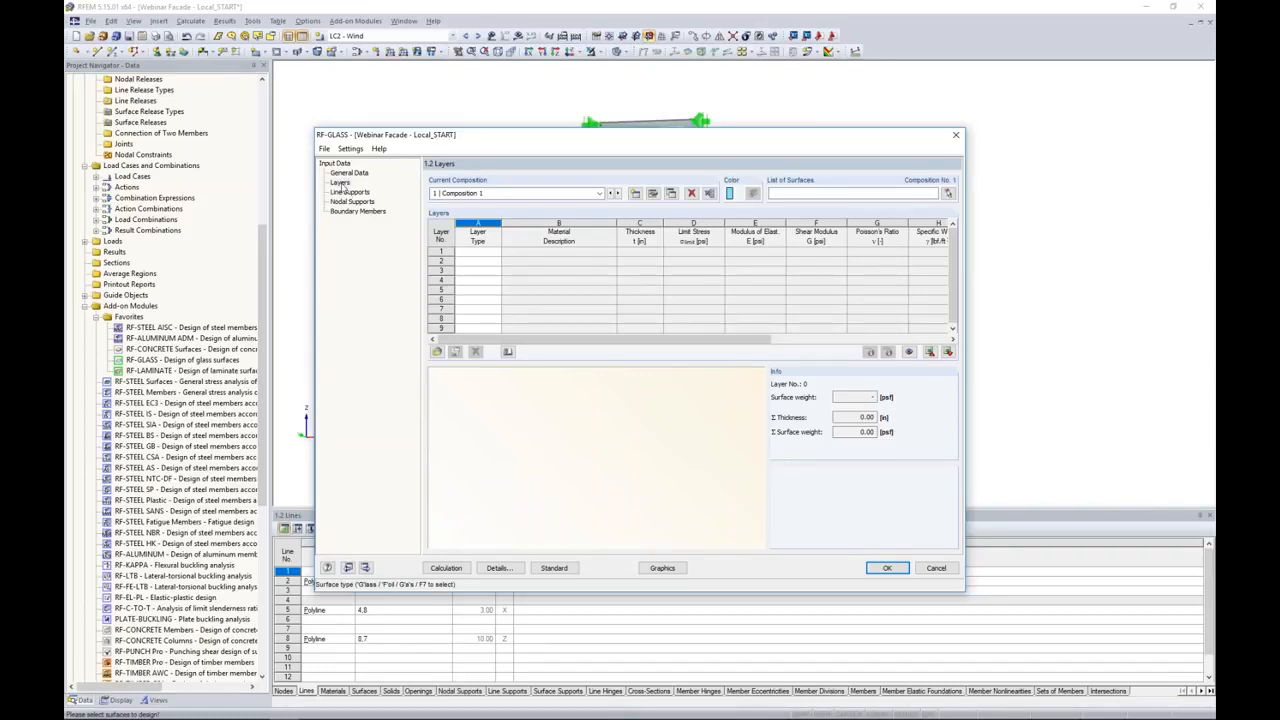
left_click(948, 195)
left_click(630, 238)
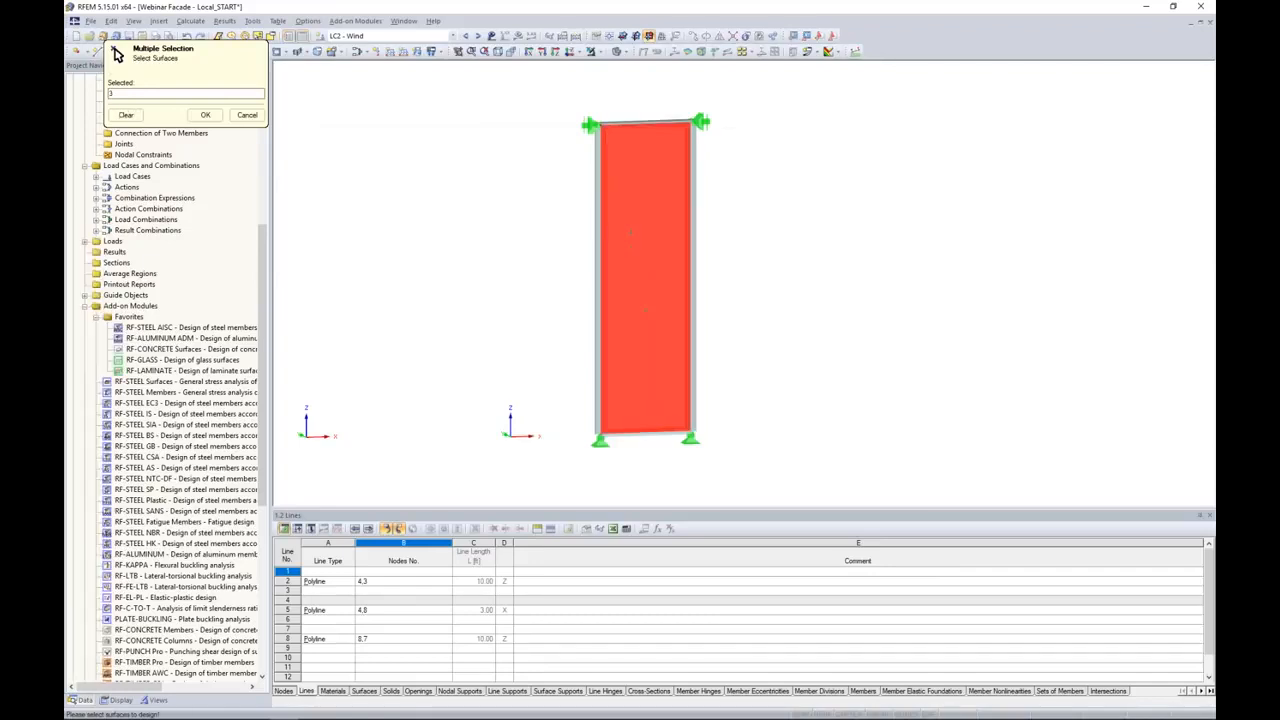
left_click(205, 115)
Step: Define layer 1 as Thermally Toughened Float Glass ASTM with a thickness of 0.22 in
left_click(470, 251)
left_click(496, 252)
left_click(485, 264)
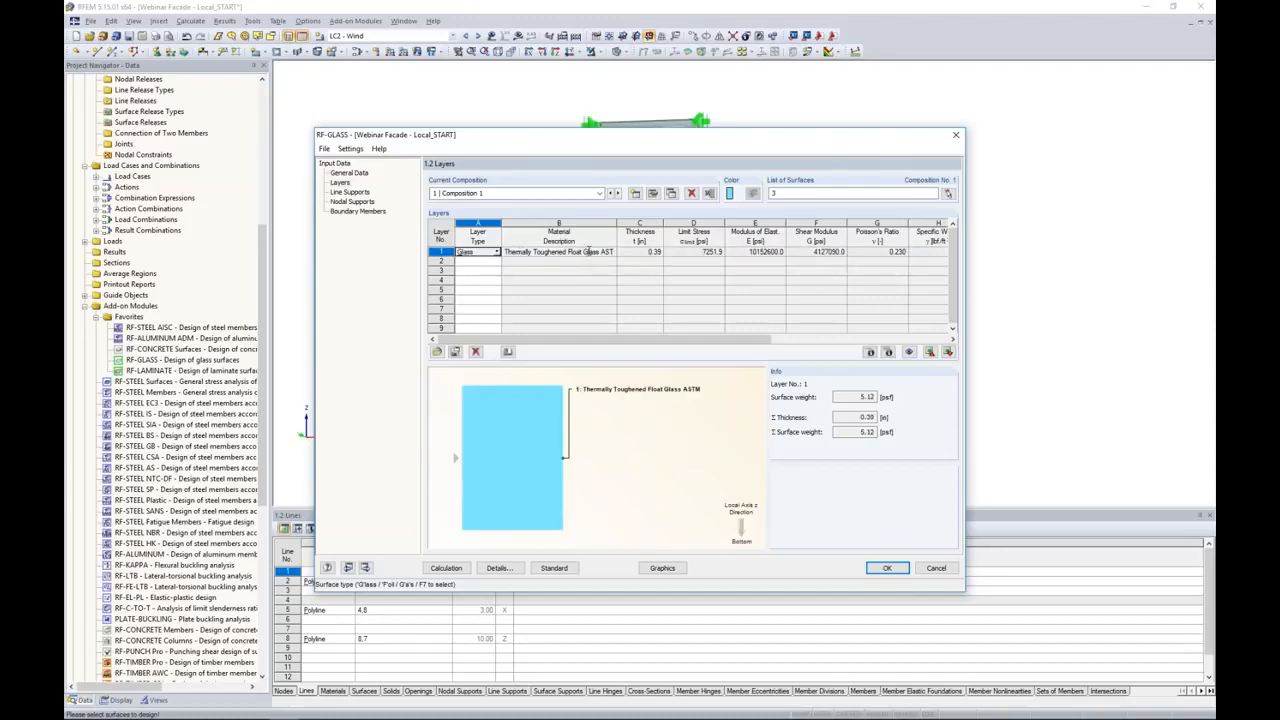
left_click(639, 252)
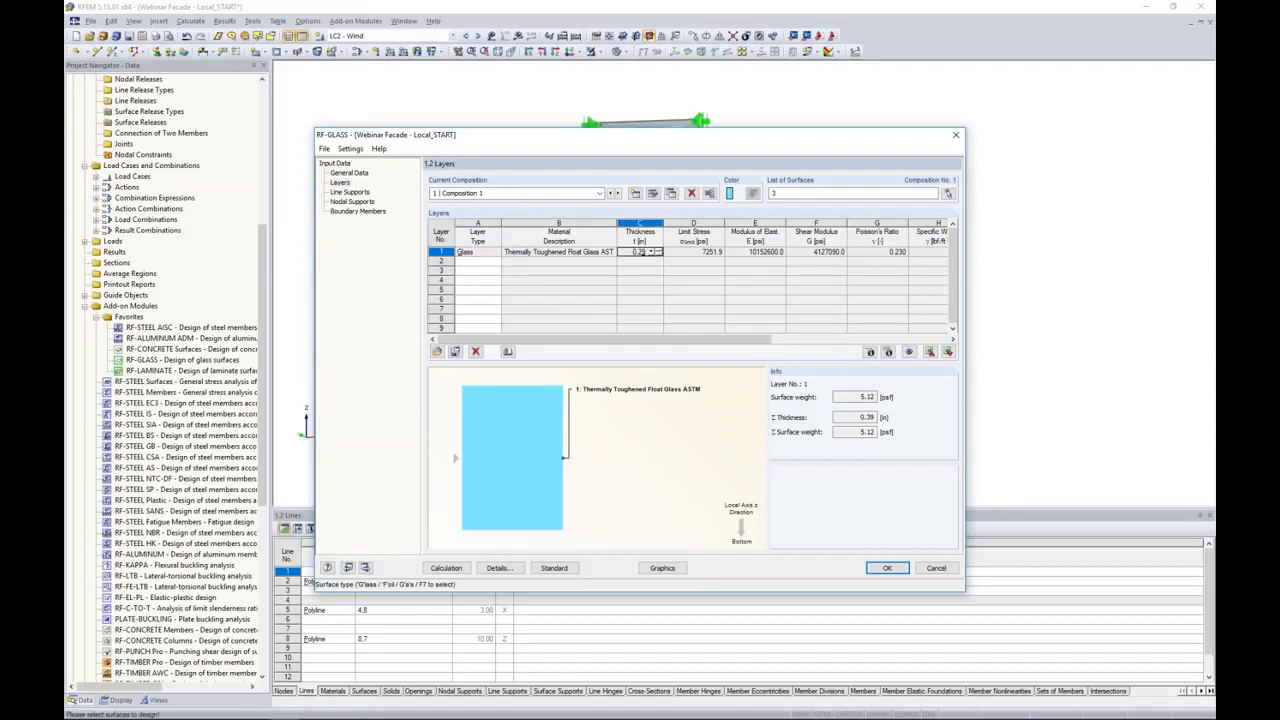
Step: Add a gas layer as layer 2 and assign it Argon from the material library
left_click(488, 262)
left_click(497, 261)
left_click(486, 291)
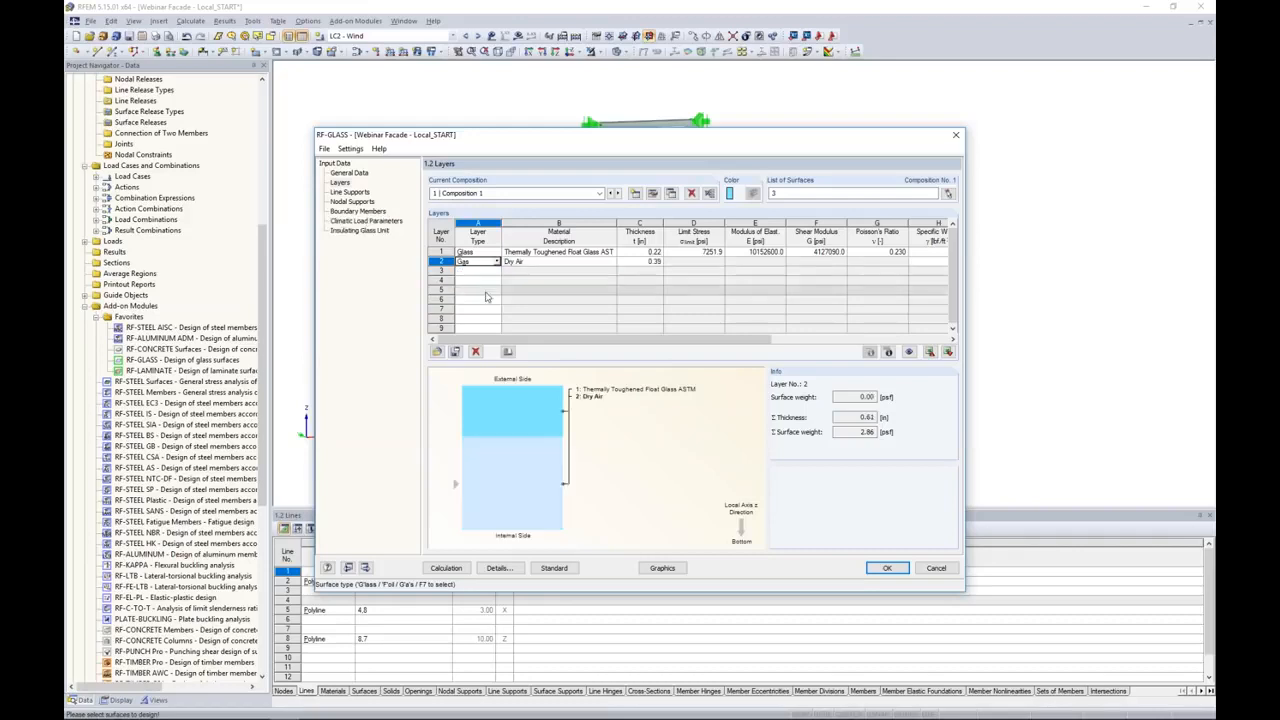
left_click(527, 262)
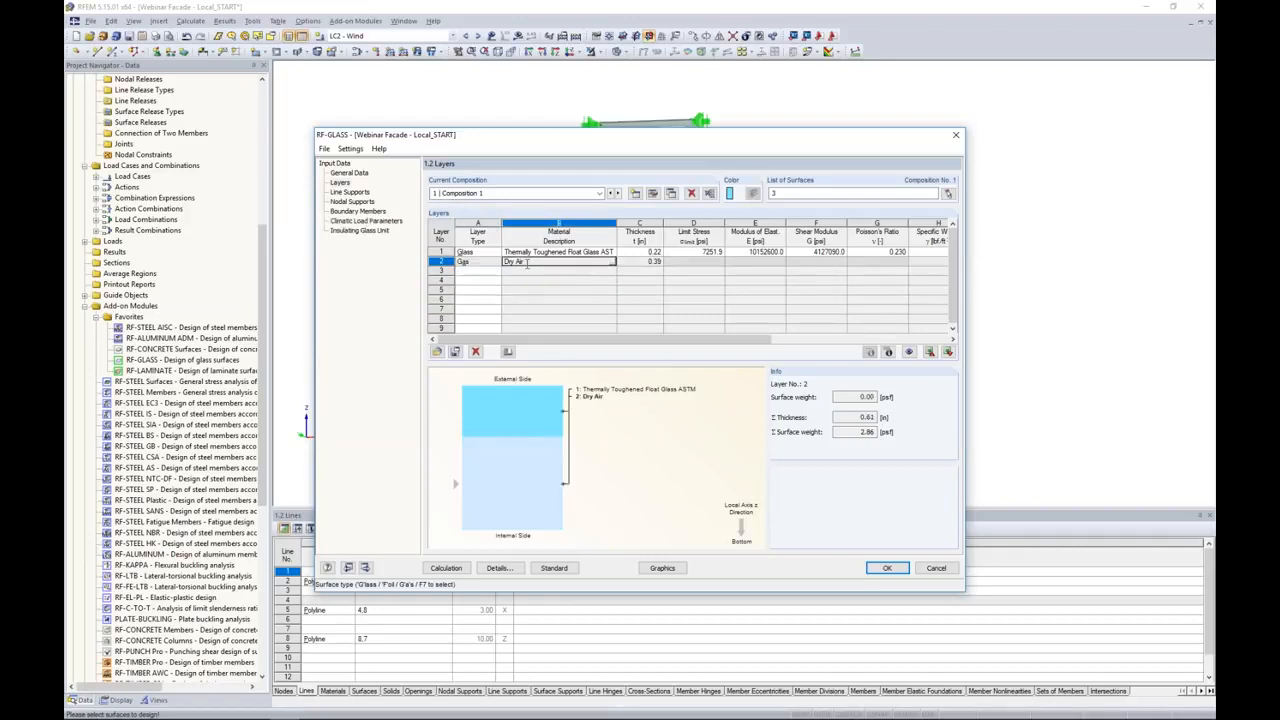
left_click(613, 263)
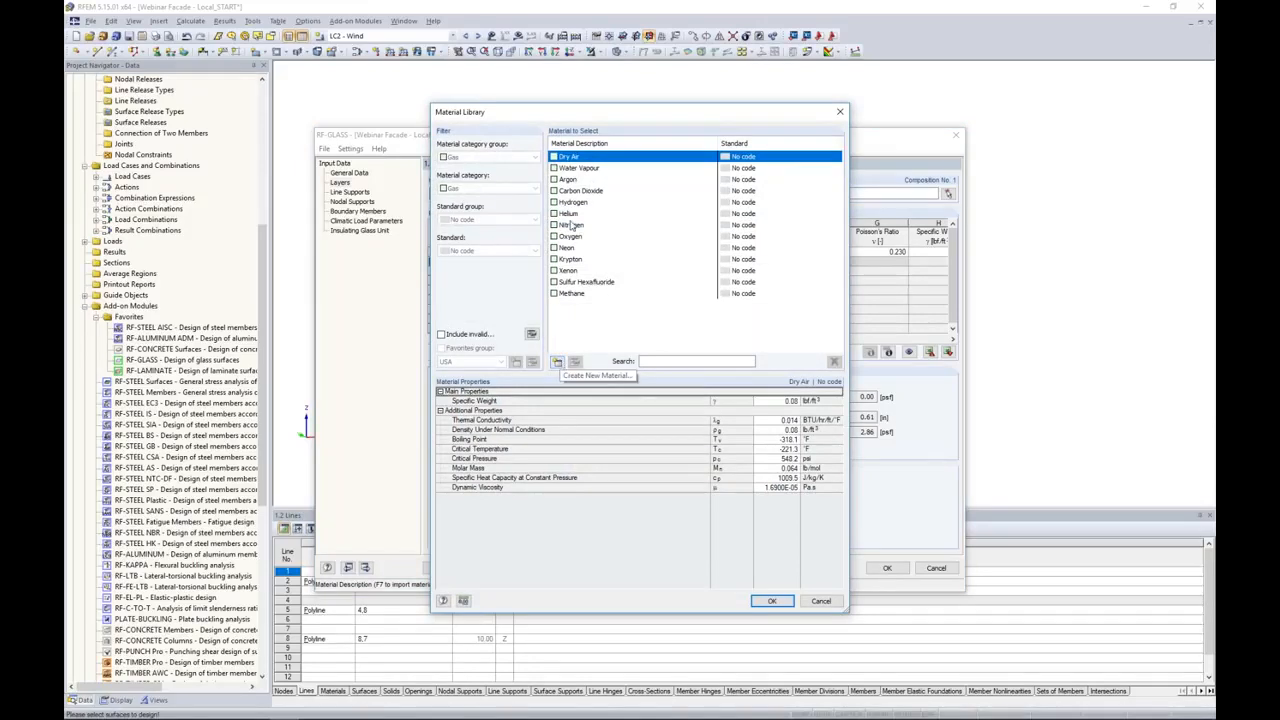
left_click(569, 180)
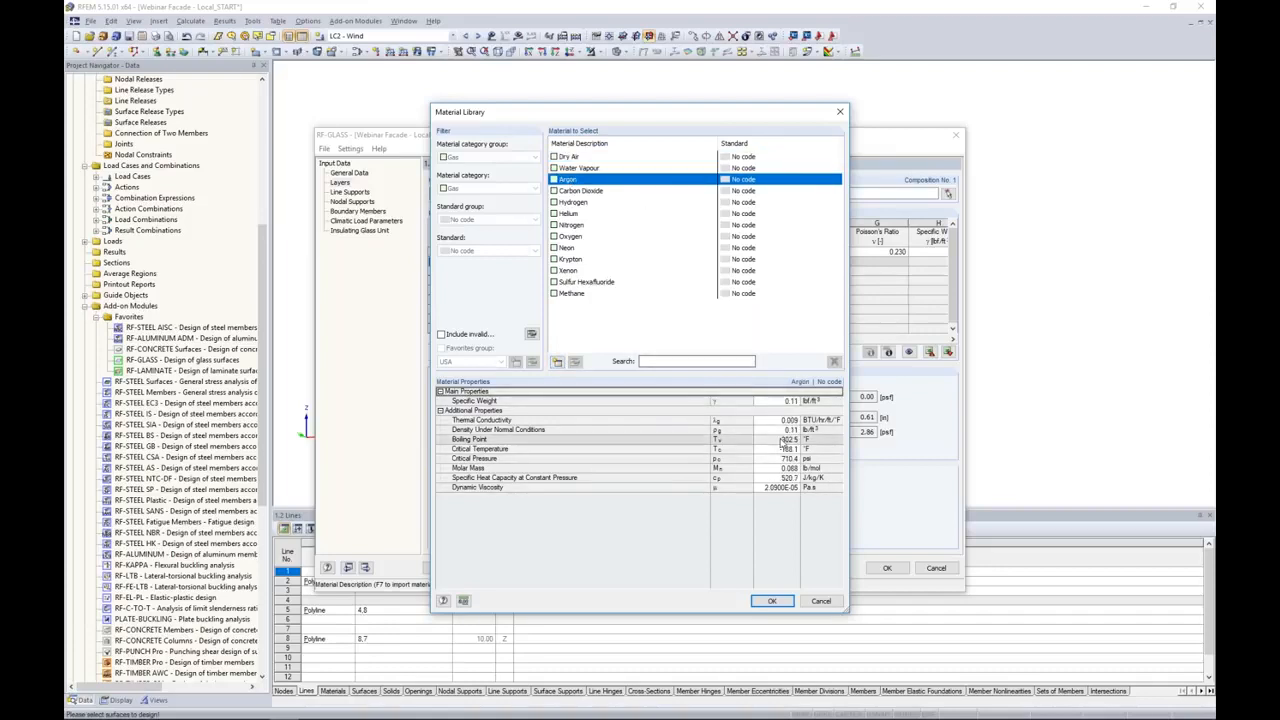
left_click(765, 601)
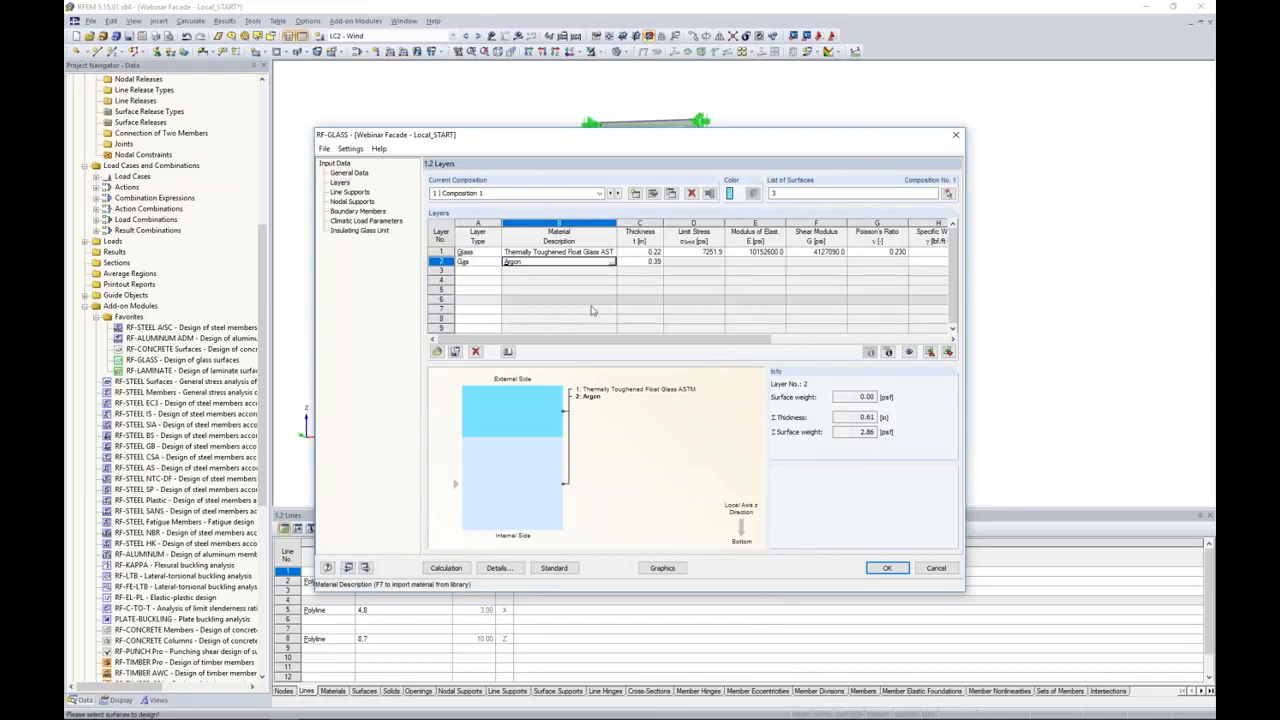
Step: Add Thermally Toughened Float Glass ASTM as layer 3 beneath the argon gap
left_click(478, 271)
left_click(495, 271)
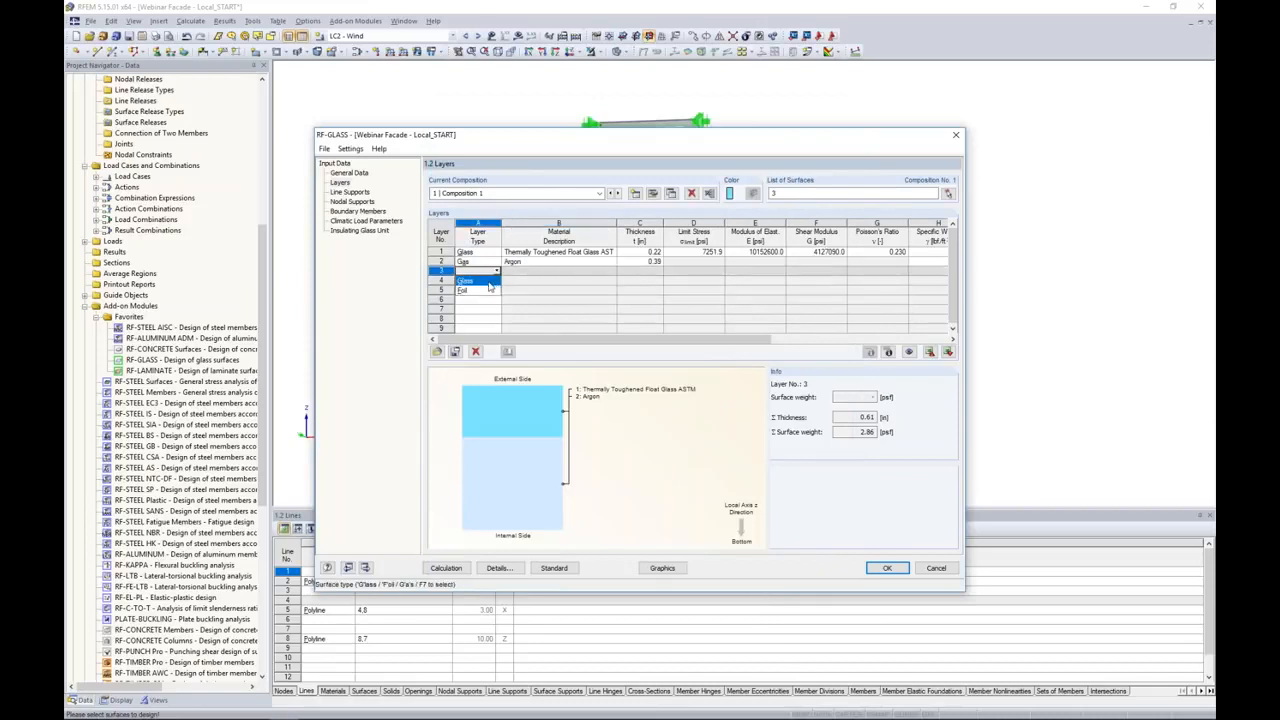
left_click(490, 281)
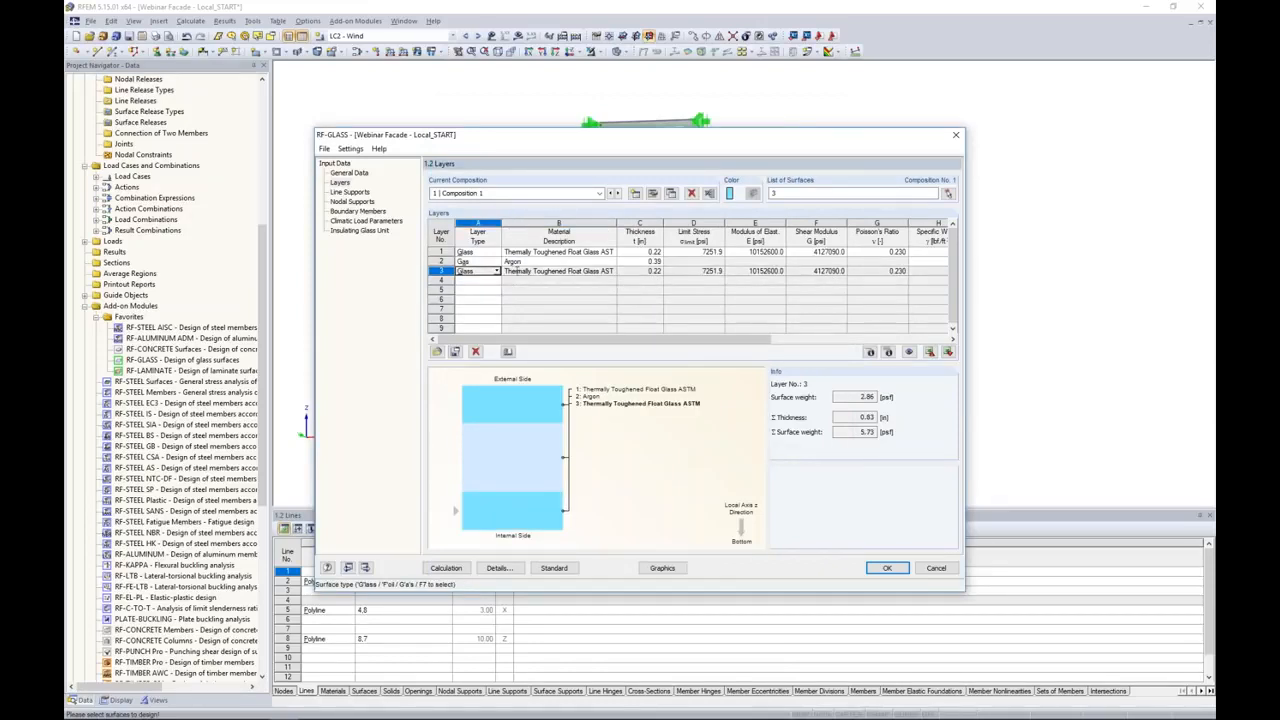
Step: Add a foil as layer 4 using the ASTM material Polymer Interlayer SentryGlas Plus 20 °C / 1 hr
left_click(485, 281)
left_click(495, 281)
left_click(486, 300)
key("Tab")
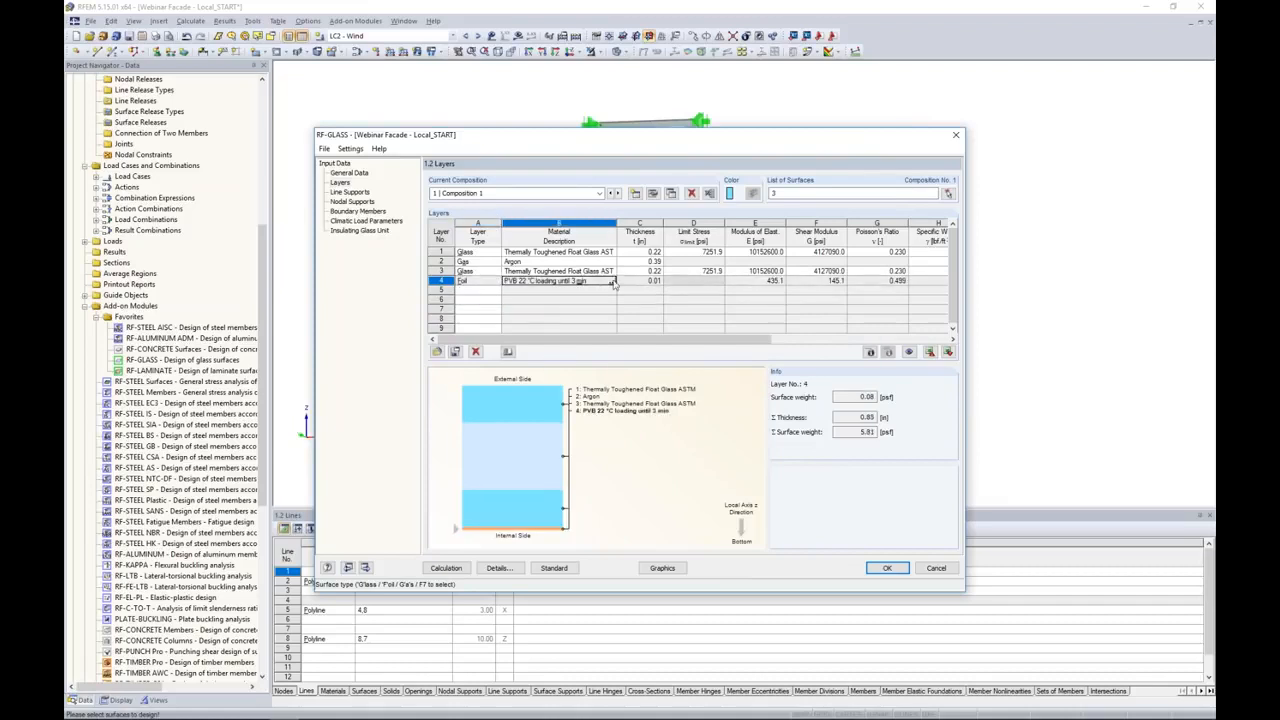
left_click(613, 282)
left_click(488, 219)
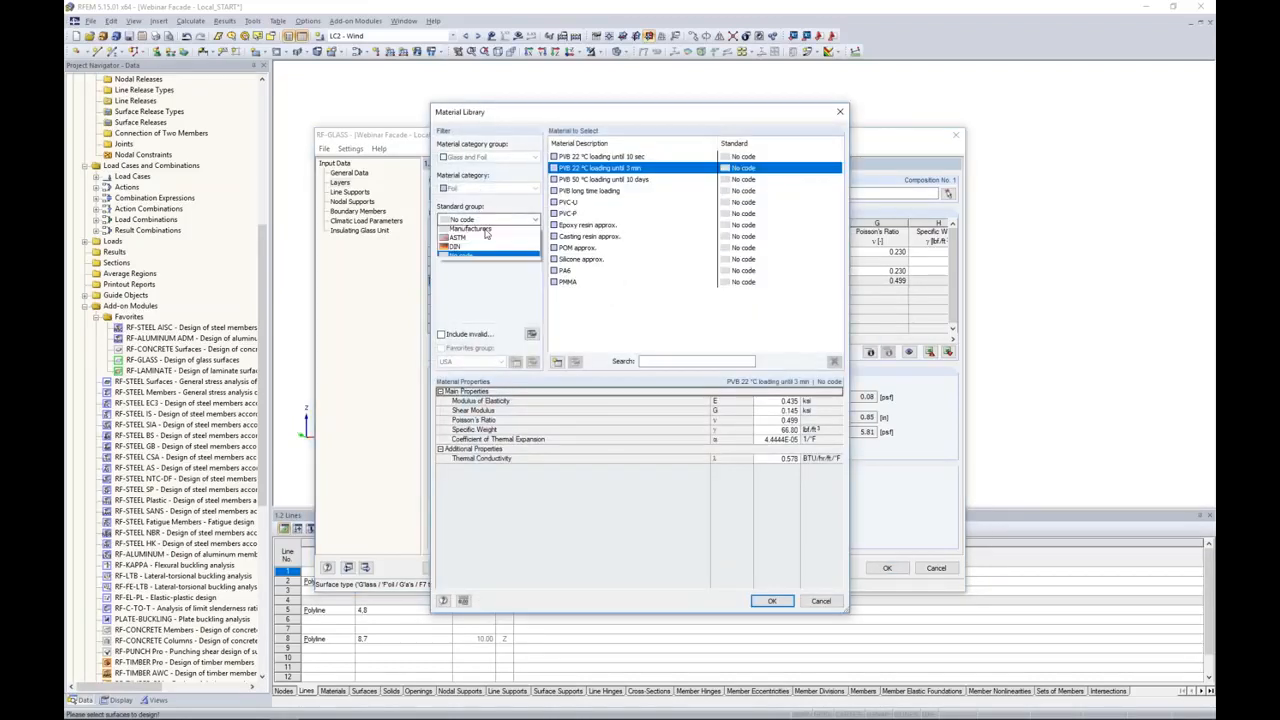
left_click(474, 250)
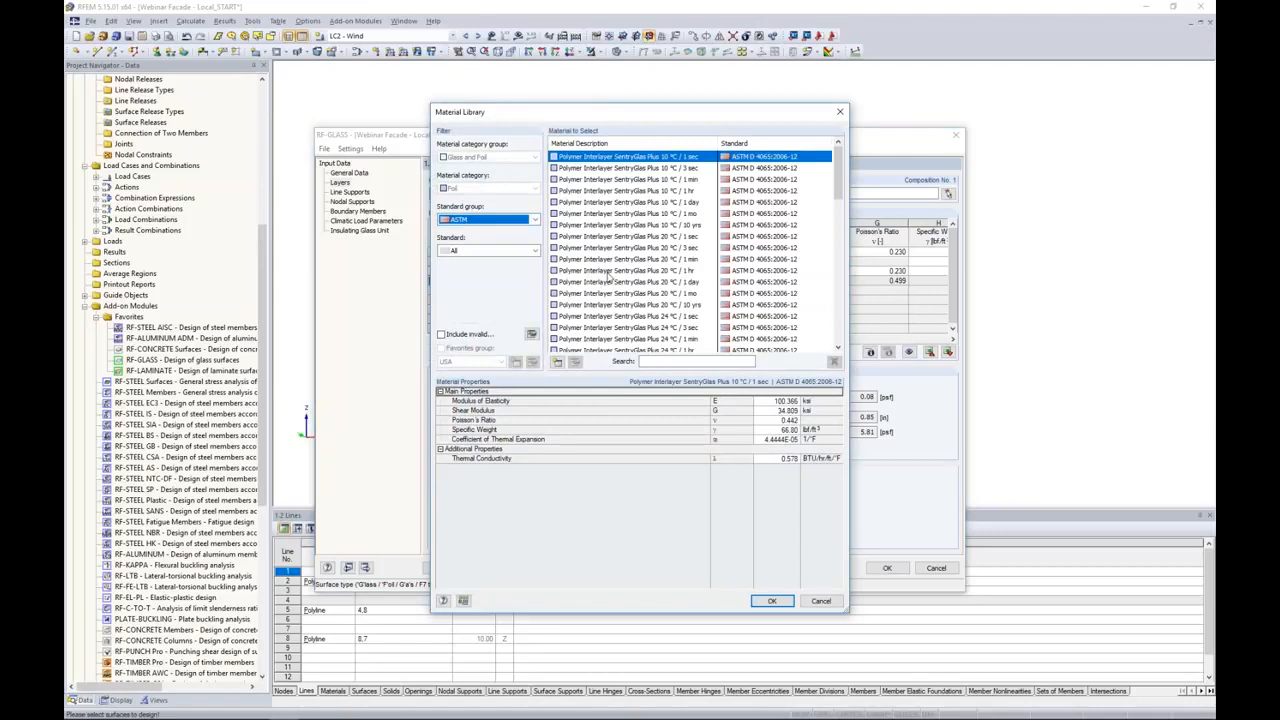
left_click(610, 272)
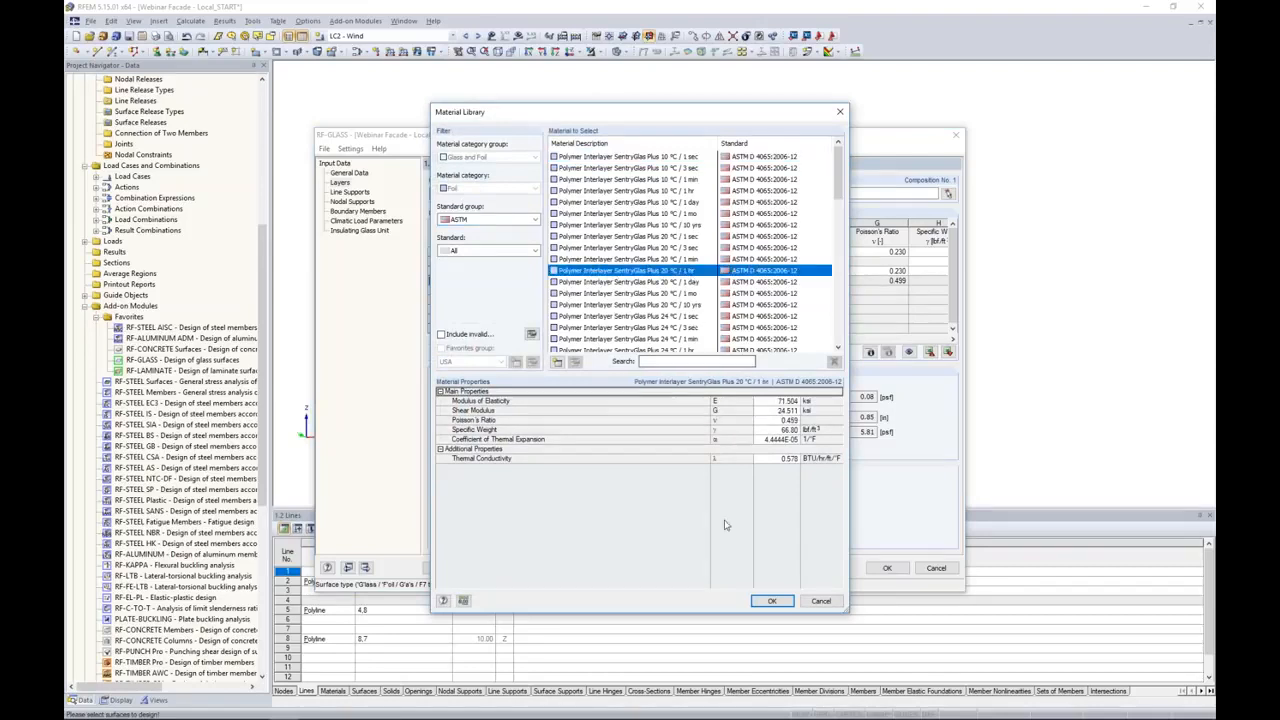
left_click(771, 601)
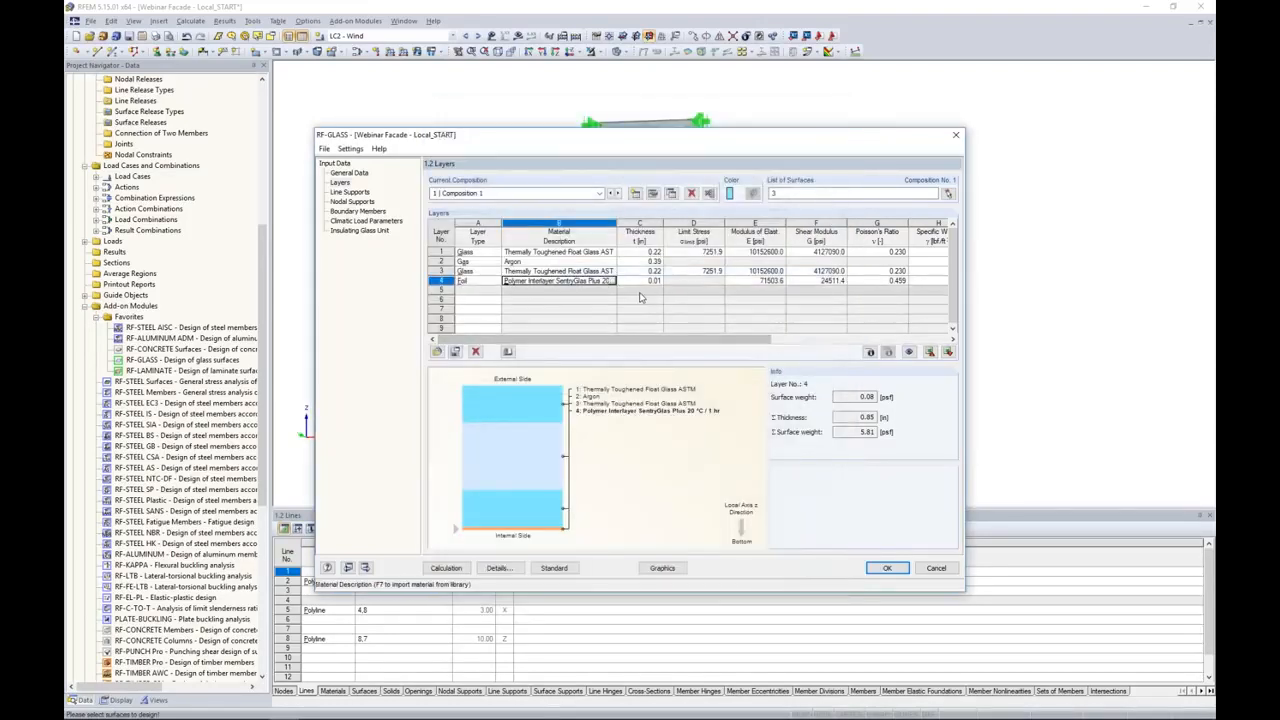
Step: Add Thermally Toughened Float Glass ASTM as layer 5 to close the inner laminated pane
left_click(476, 290)
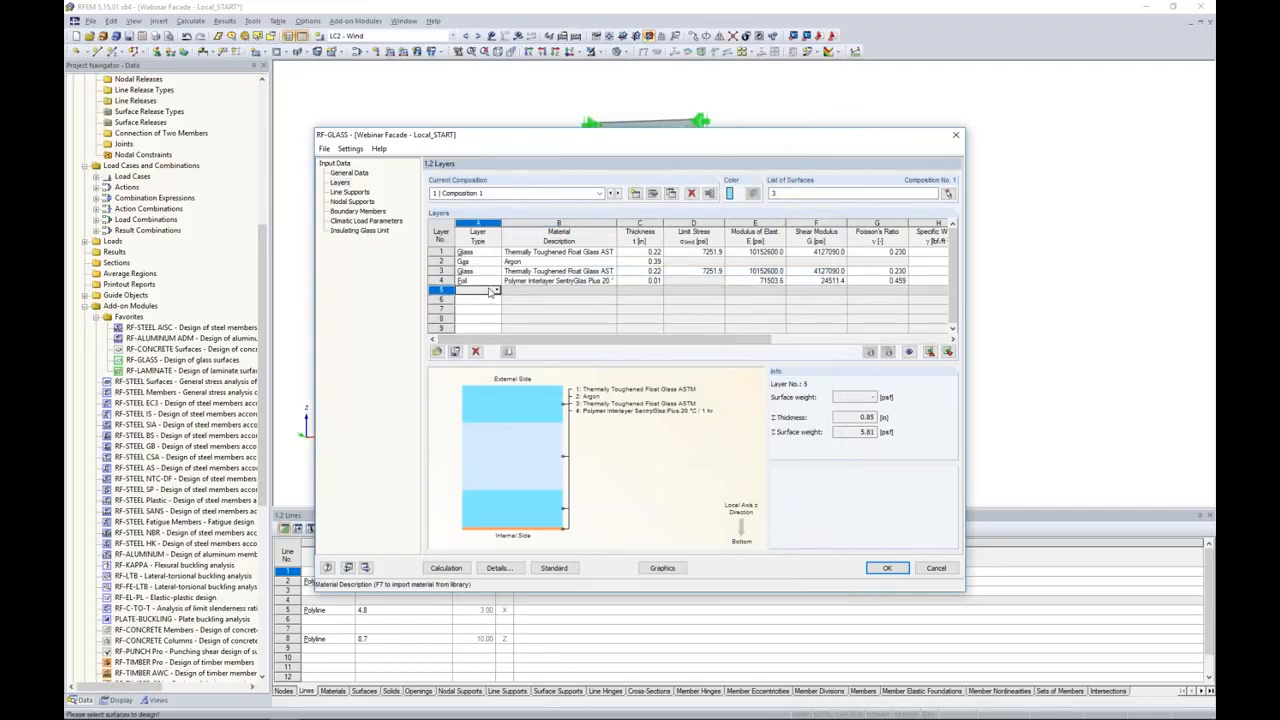
left_click(496, 290)
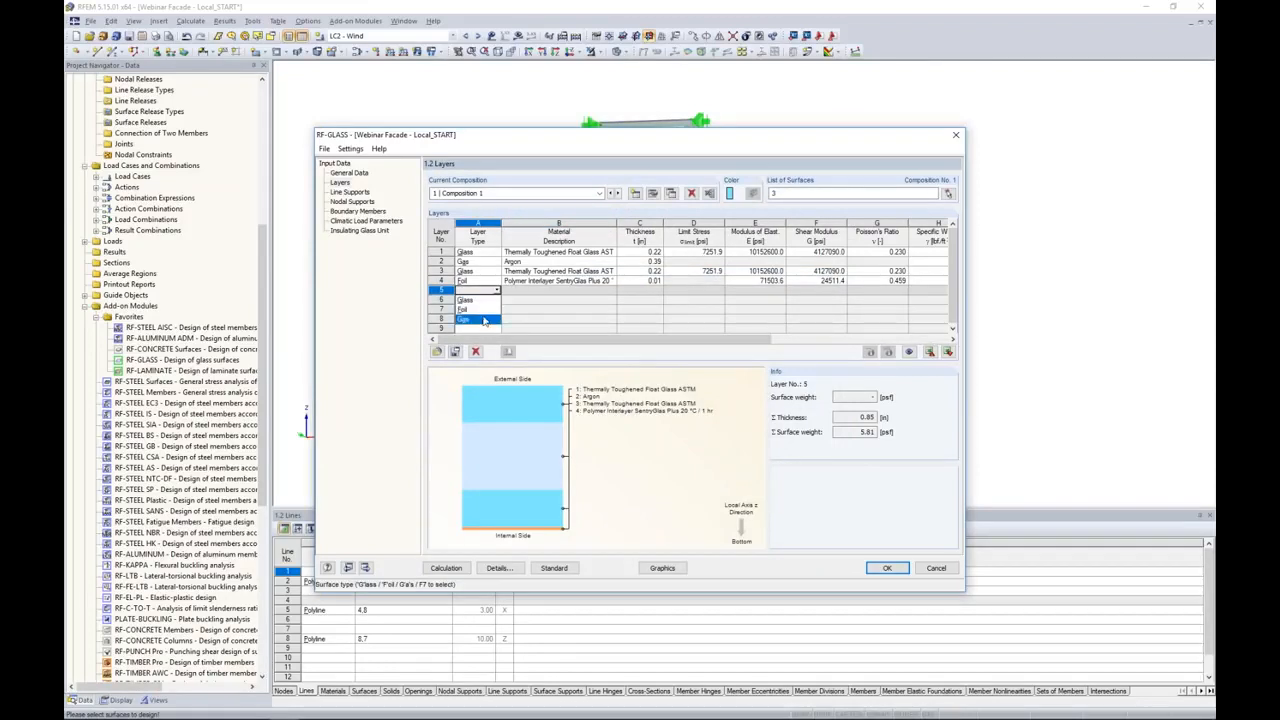
left_click(478, 300)
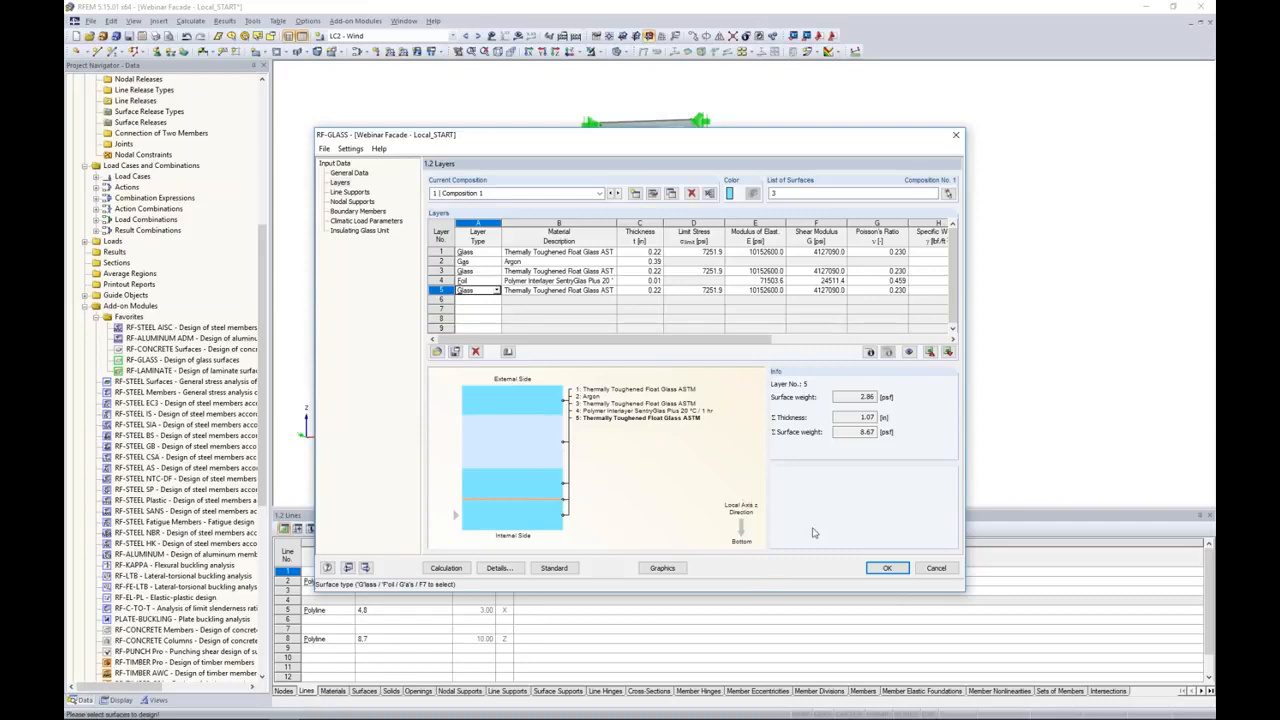
left_click_drag(672, 141, 734, 120)
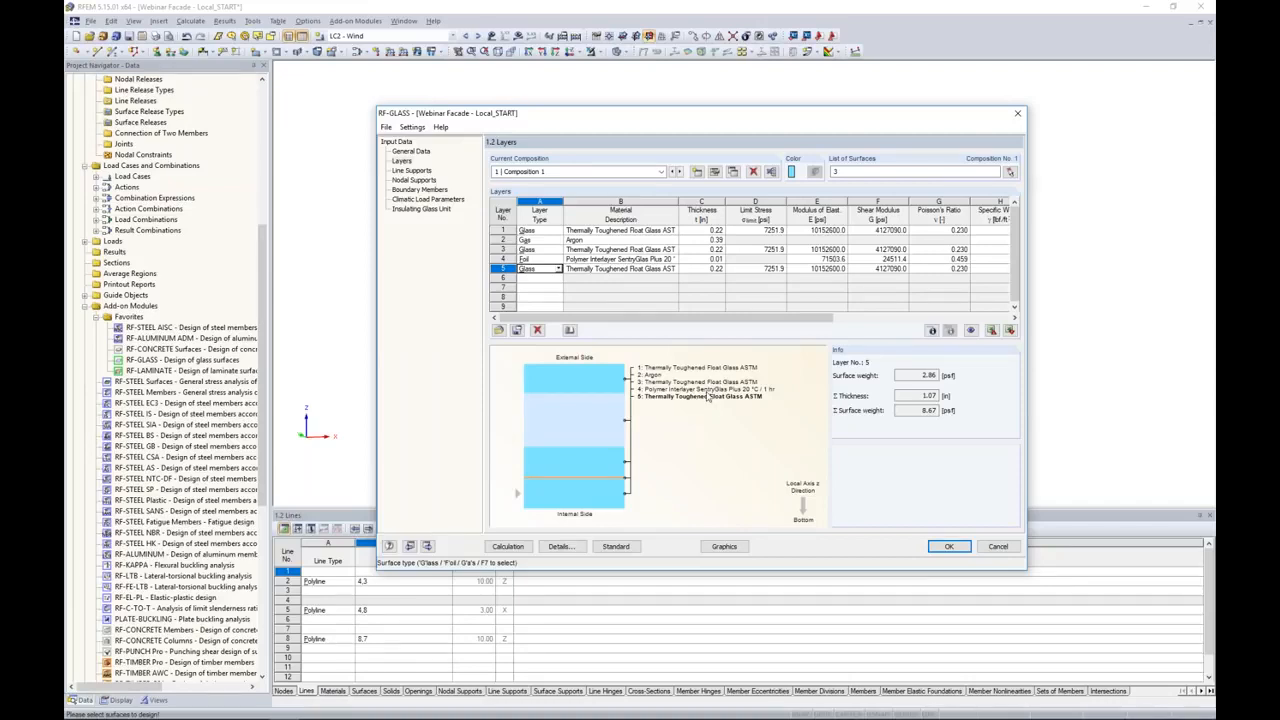
Step: Compare the 2D and 3D laminated glass modeling in the details of Composition 1 by switching Consider coupling off and back on
left_click(715, 173)
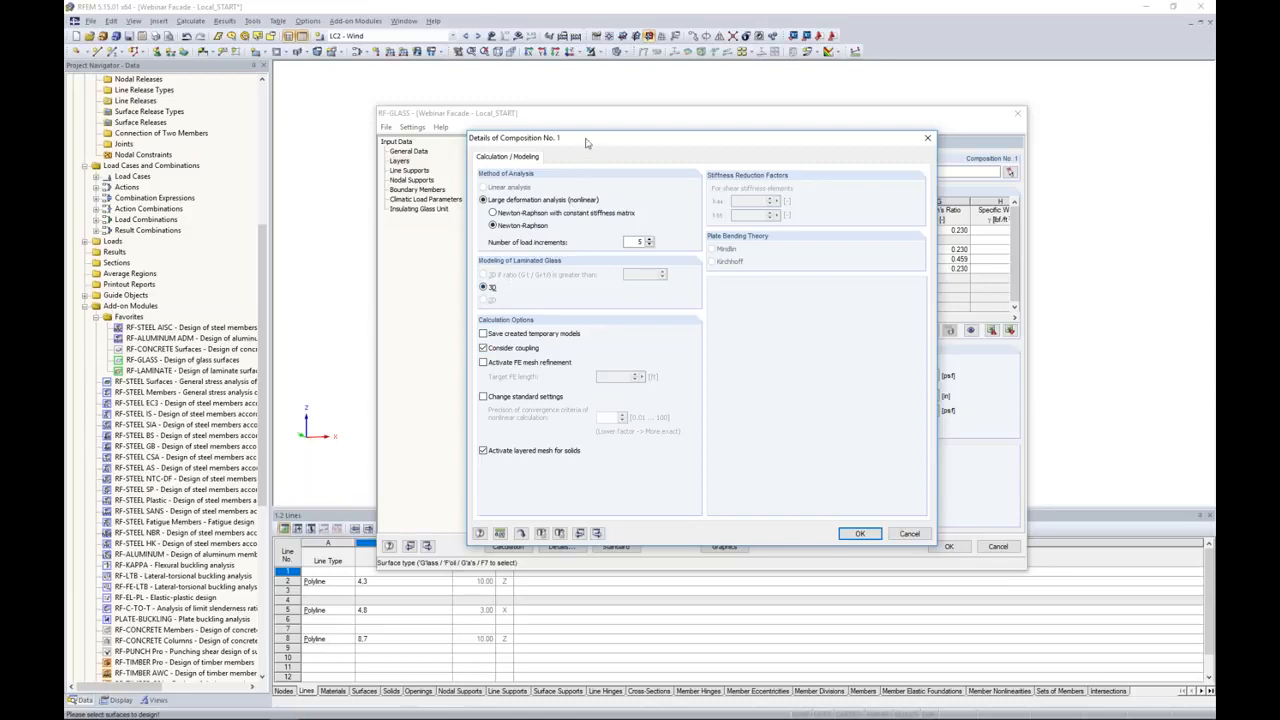
left_click(484, 348)
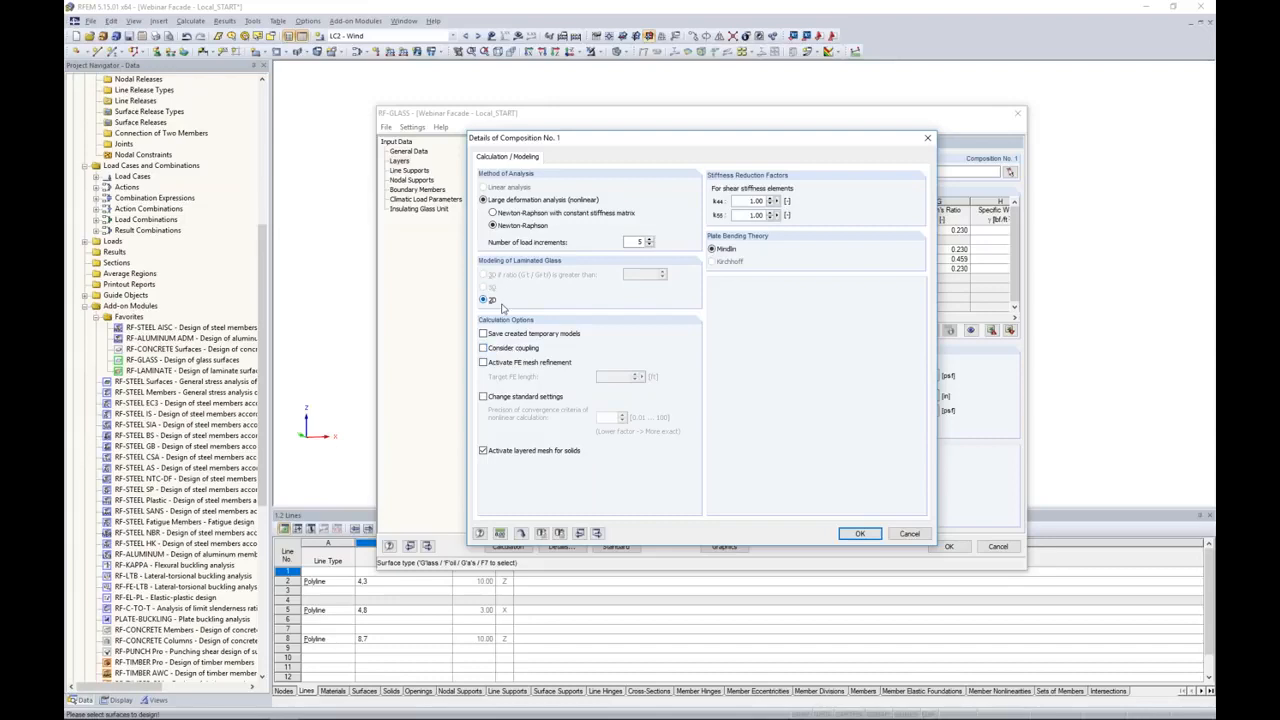
mouse_move(586, 140)
left_mouse_down()
mouse_move(779, 134)
mouse_move(573, 131)
left_mouse_up()
left_click(476, 335)
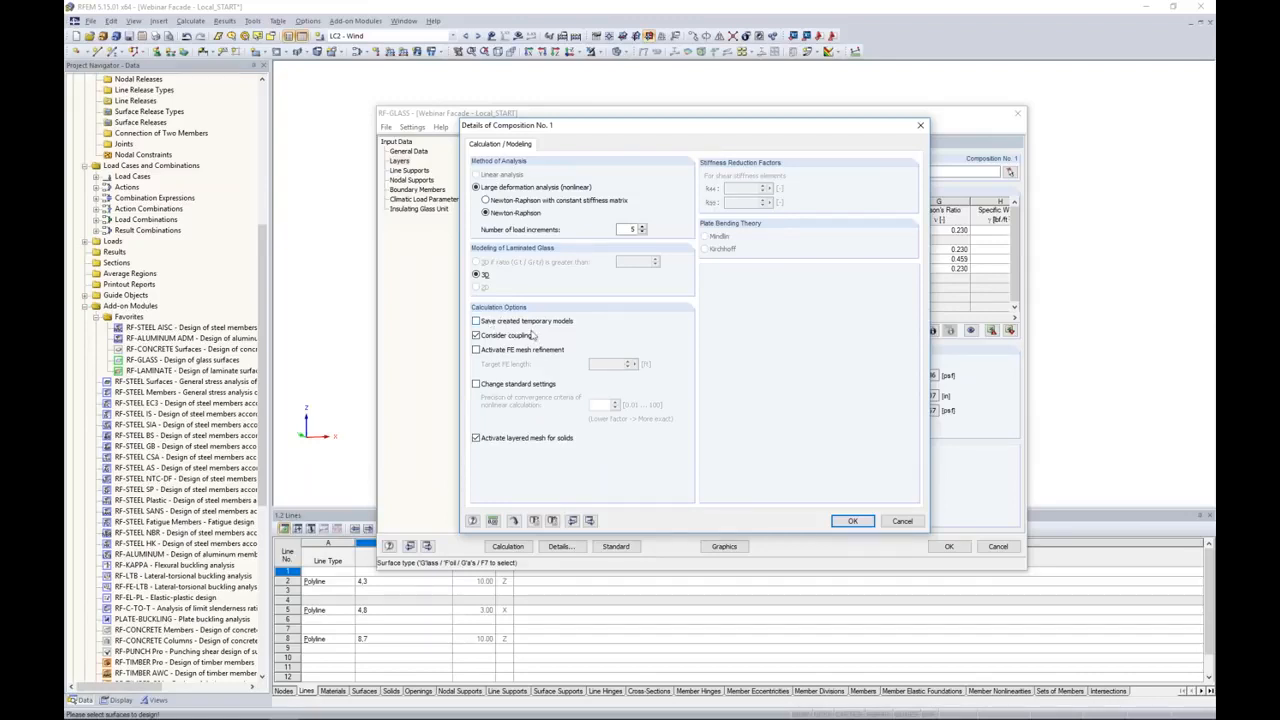
Step: Turn on saving of the created temporary models in the Composition 1 details
left_click(476, 321)
left_click(848, 524)
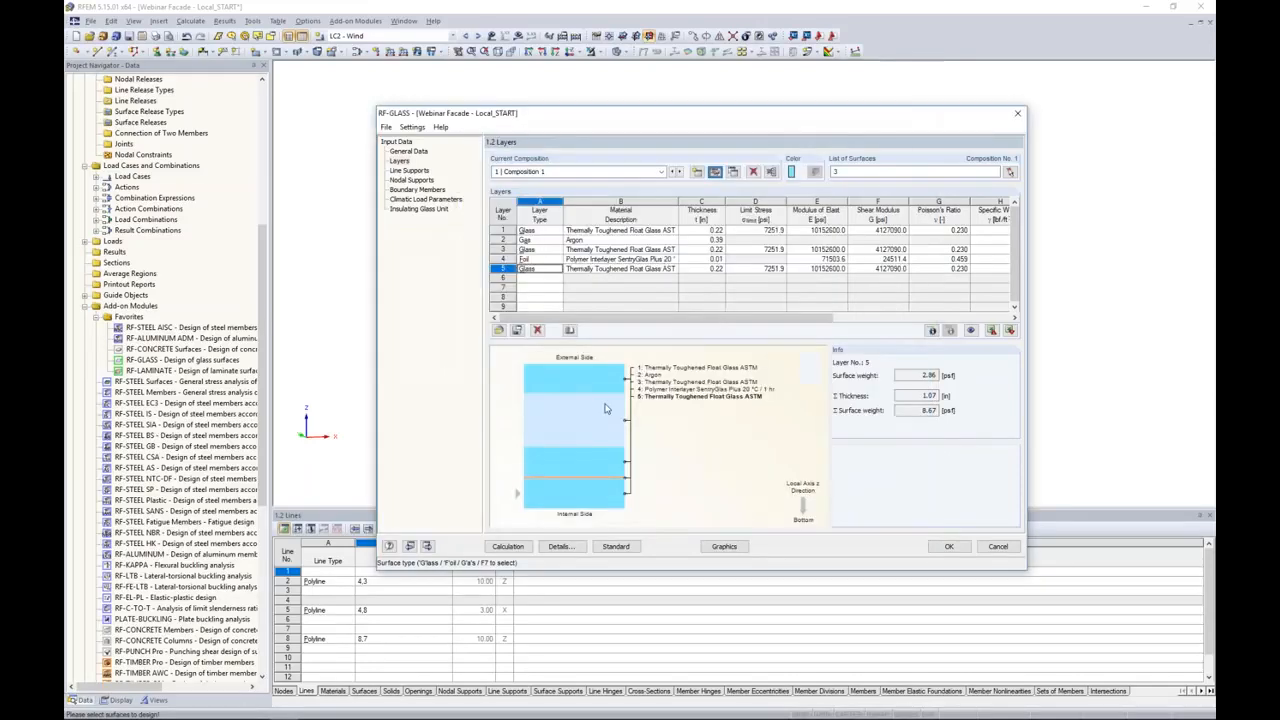
Step: Review the line supports and nodal supports of Composition 1 and compare the nodal supports with the pane in the model
left_click(416, 174)
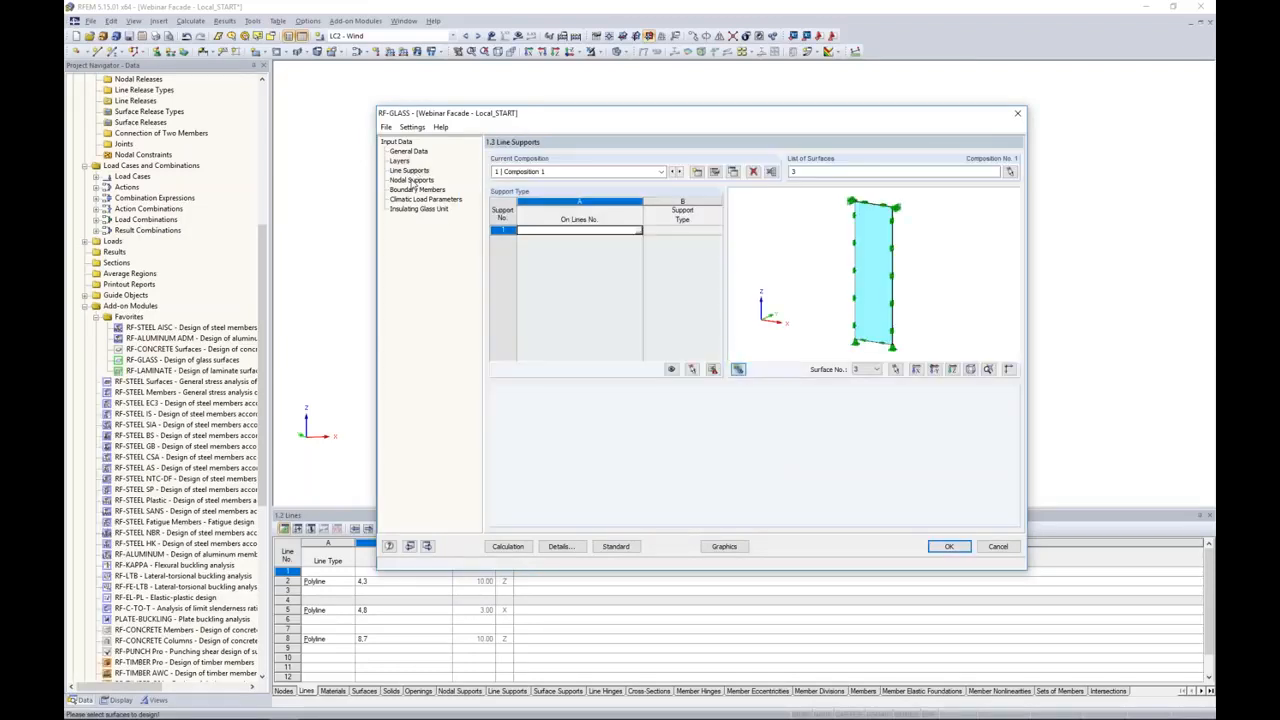
left_click(411, 181)
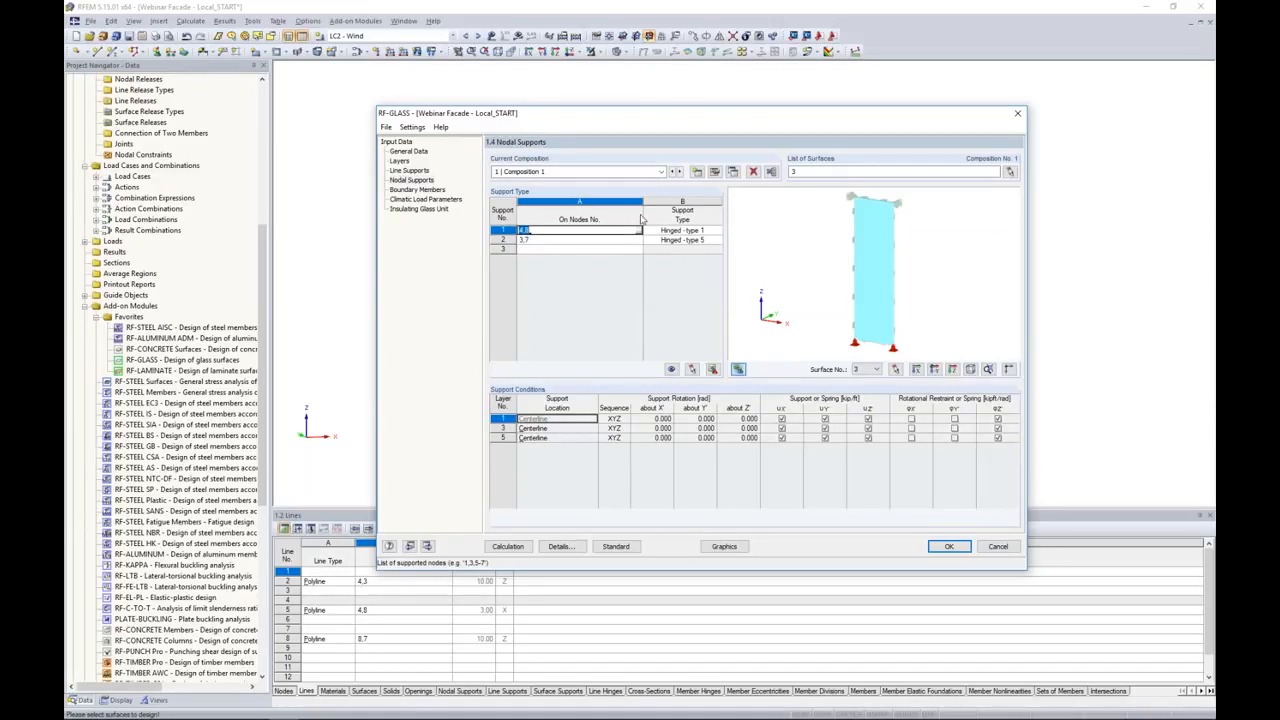
left_click_drag(657, 115, 610, 442)
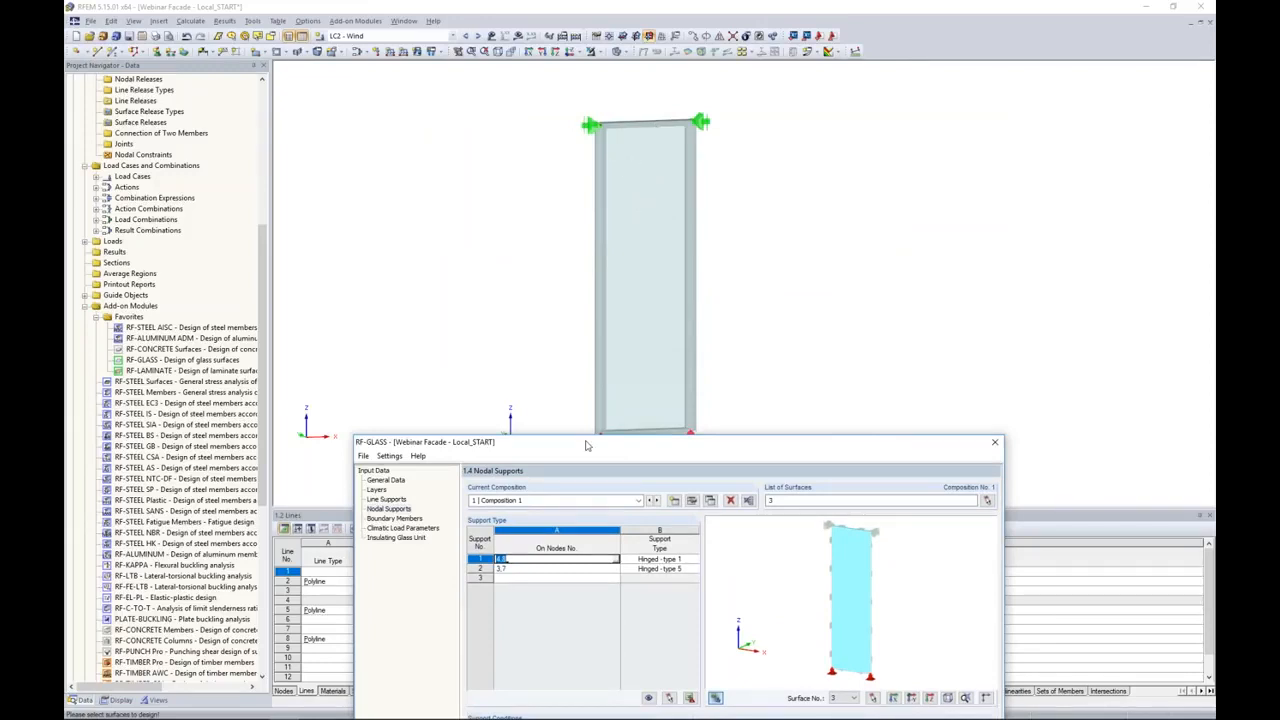
left_click_drag(746, 190, 748, 130)
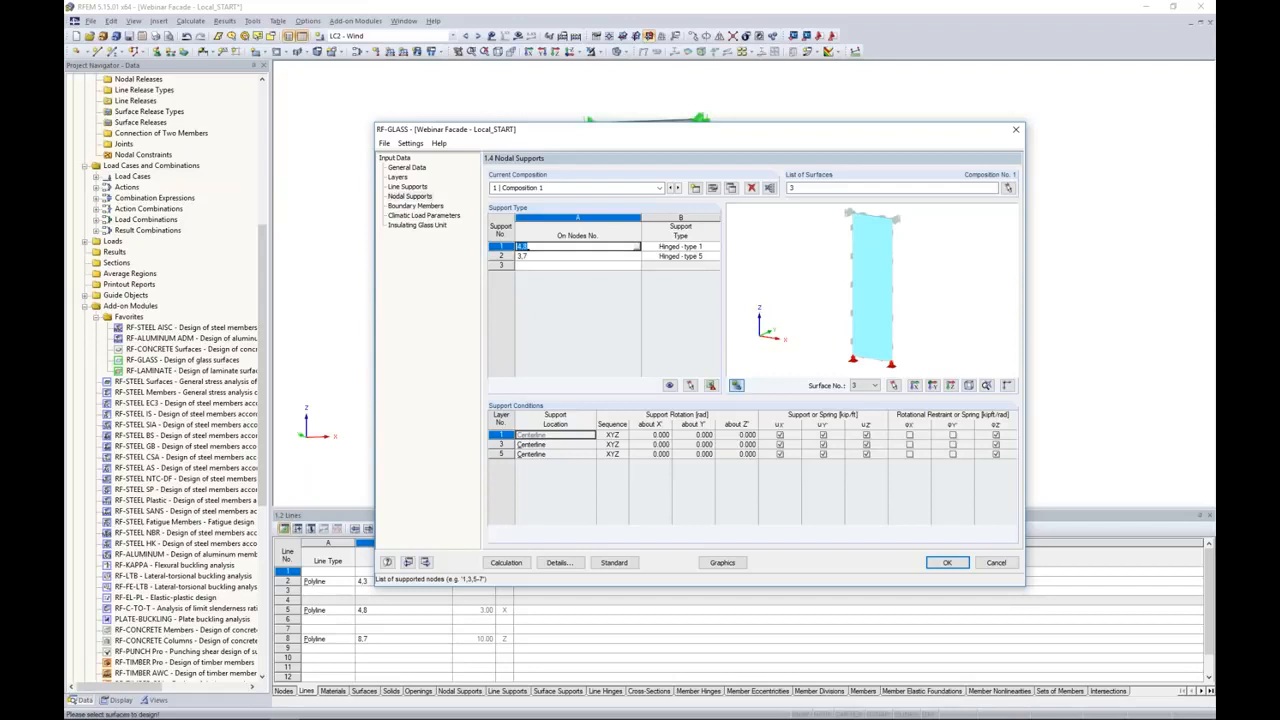
middle_click_drag(816, 354, 880, 298, "ctrl")
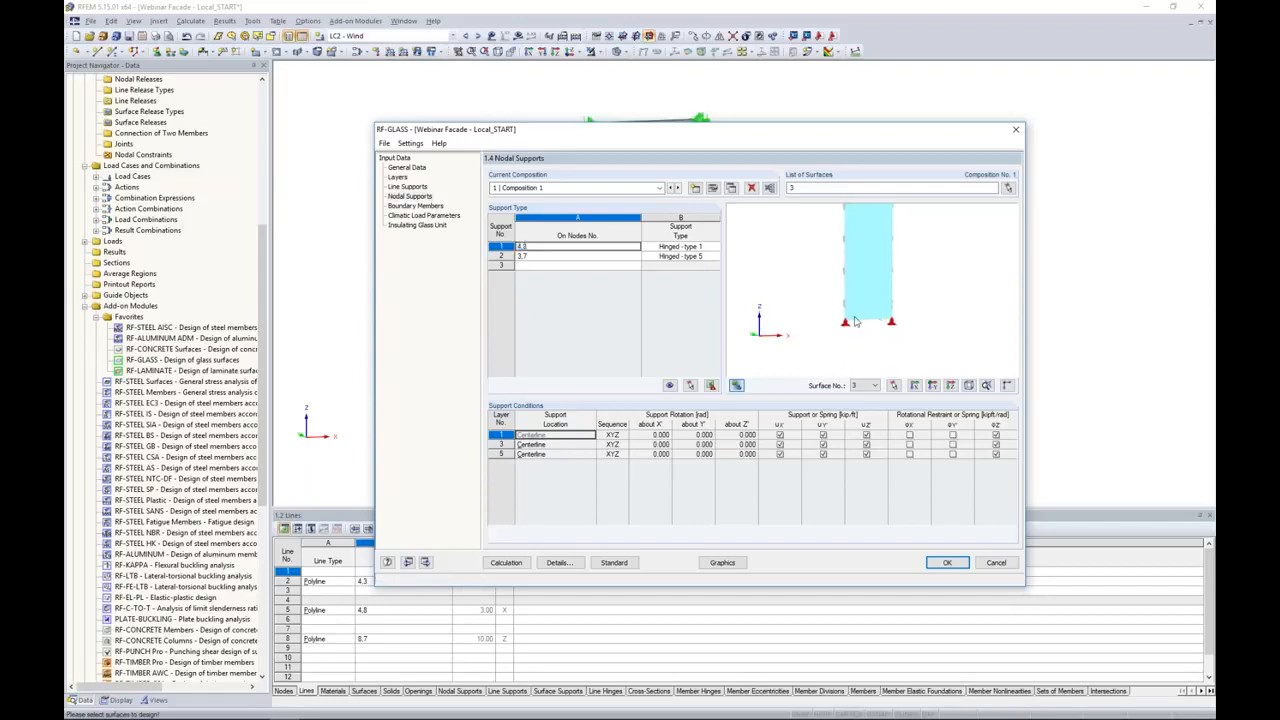
scroll(856, 318, "up", 5)
Step: Try the support type Hinged - type 3 for nodes 4,8 and check its conditions on each glass layer
left_click(677, 247)
left_click(716, 247)
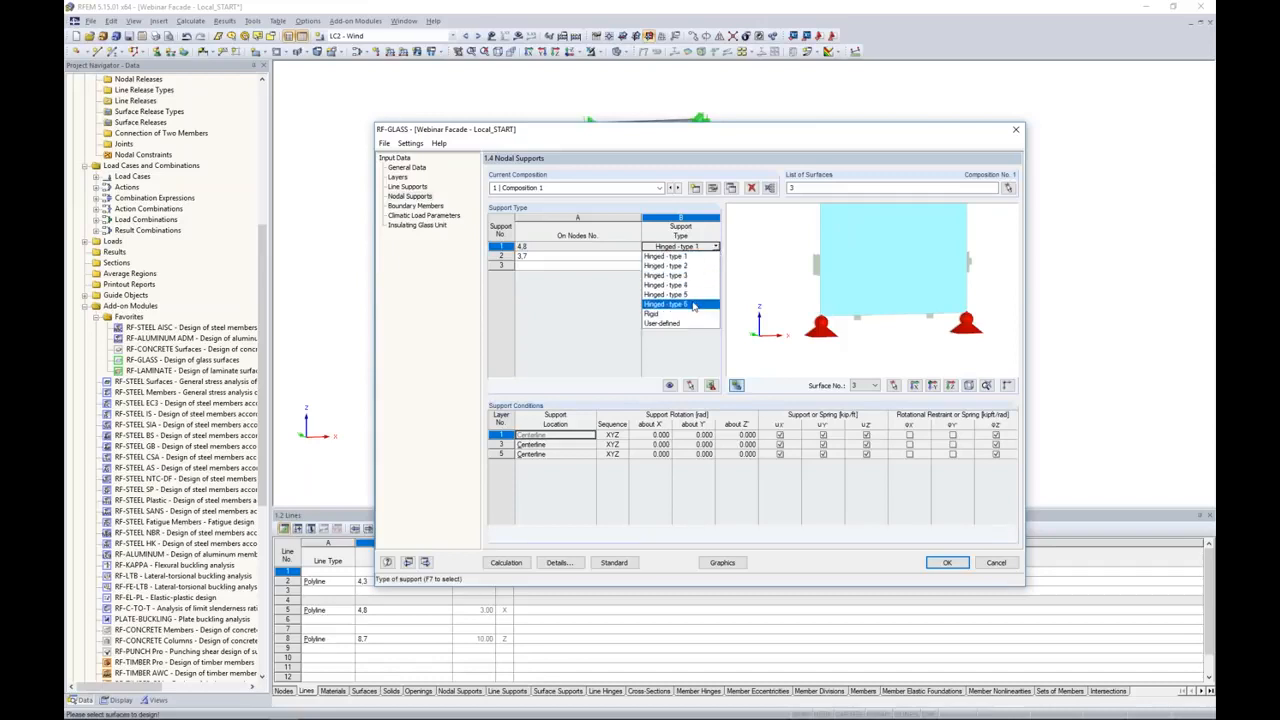
left_click(689, 278)
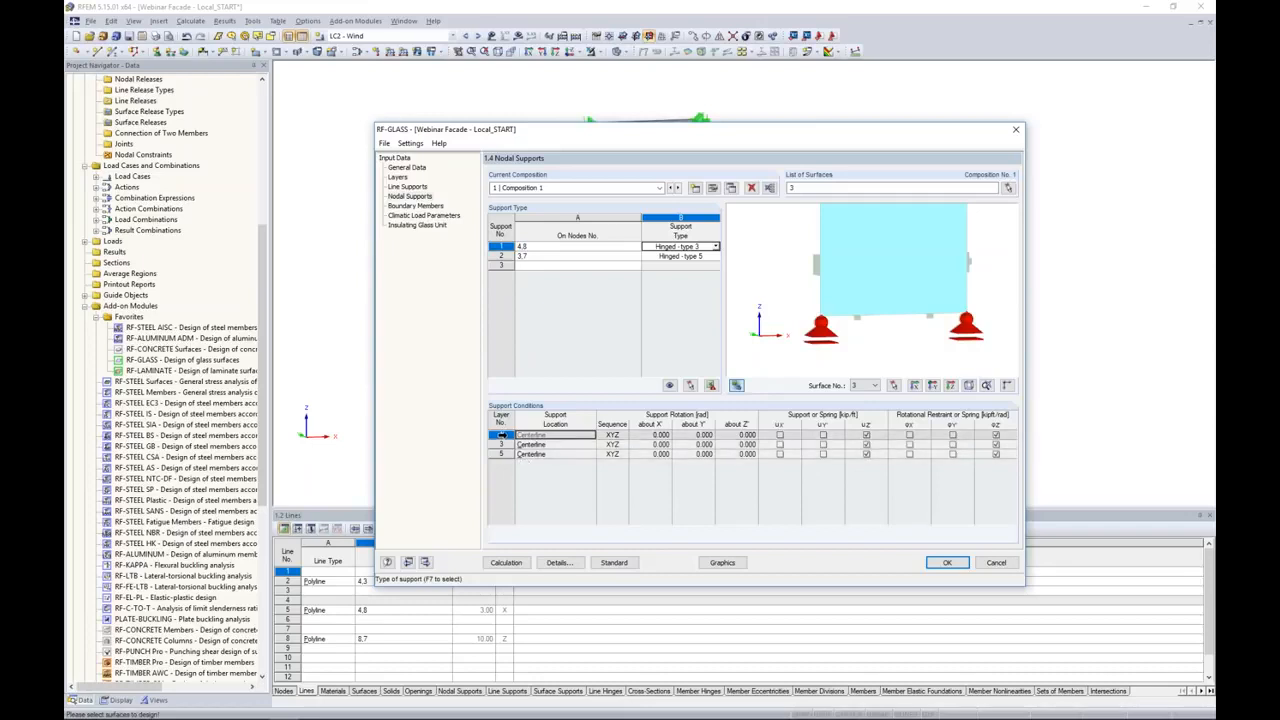
left_click_drag(502, 435, 510, 443)
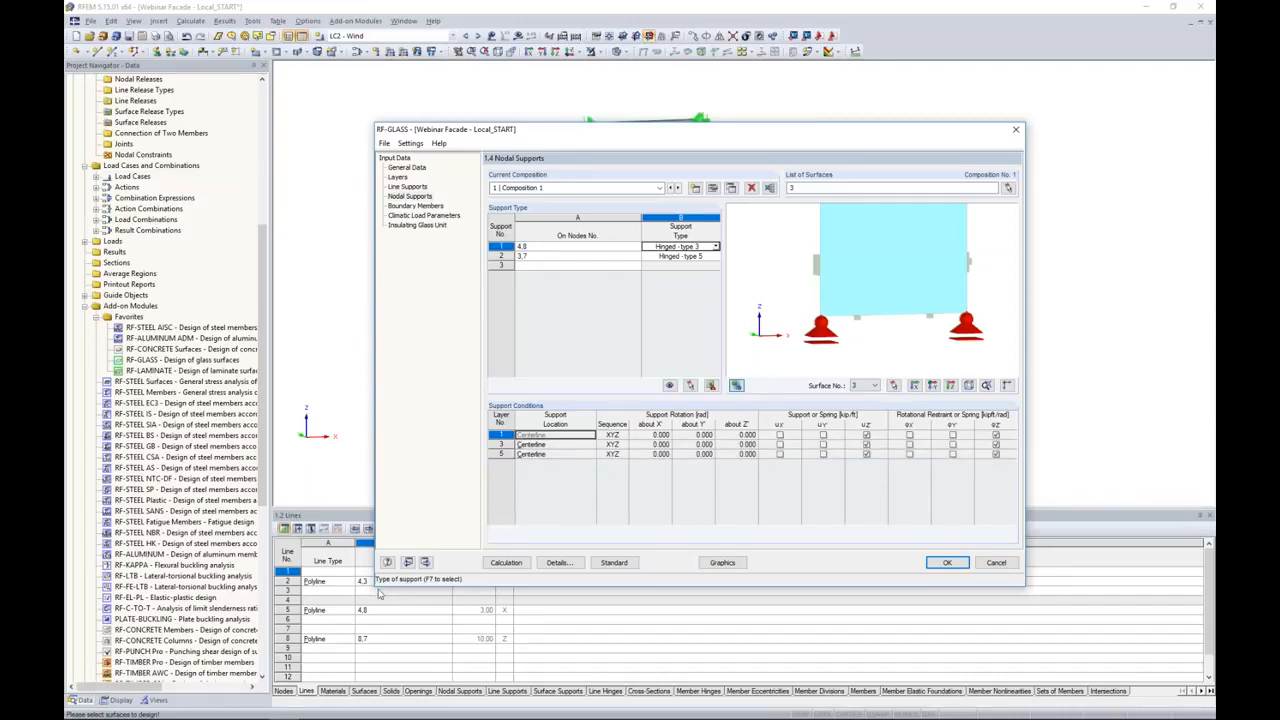
left_click(716, 246)
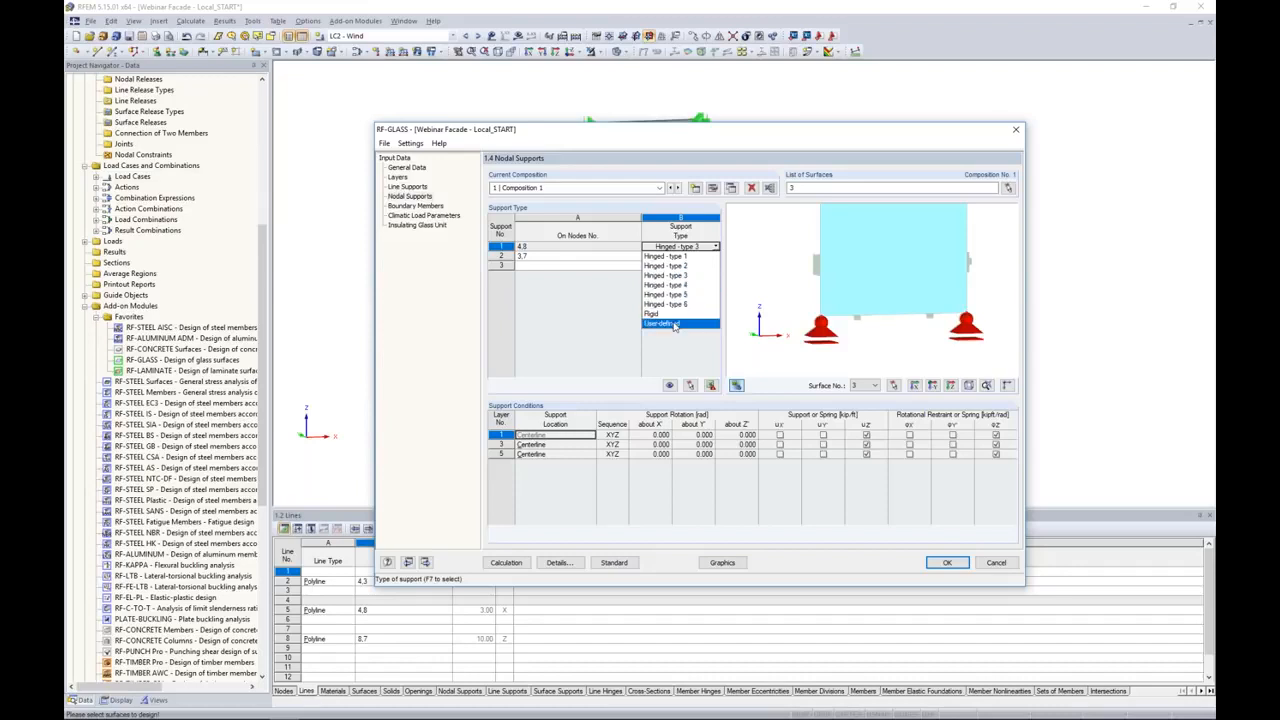
left_click(588, 310)
Step: Remove the nodal support on nodes 3,7 and restrict the first nodal support to node 4
left_click(581, 257)
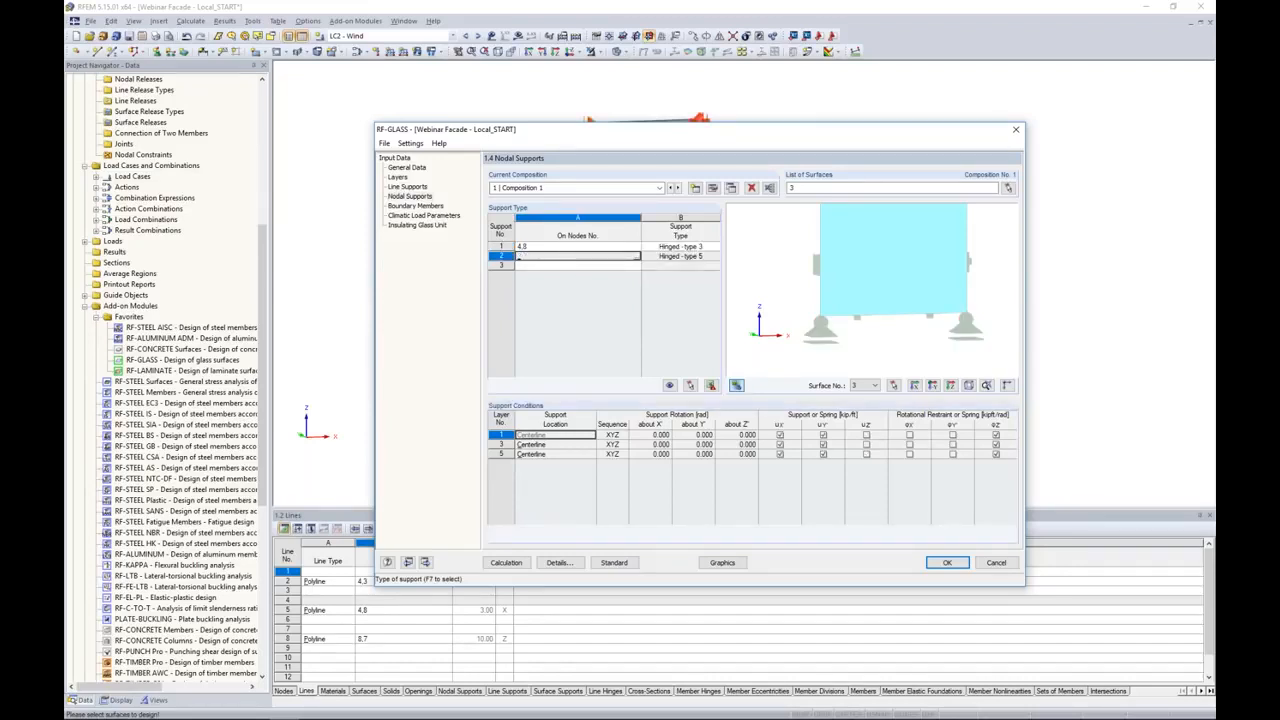
left_click(556, 247)
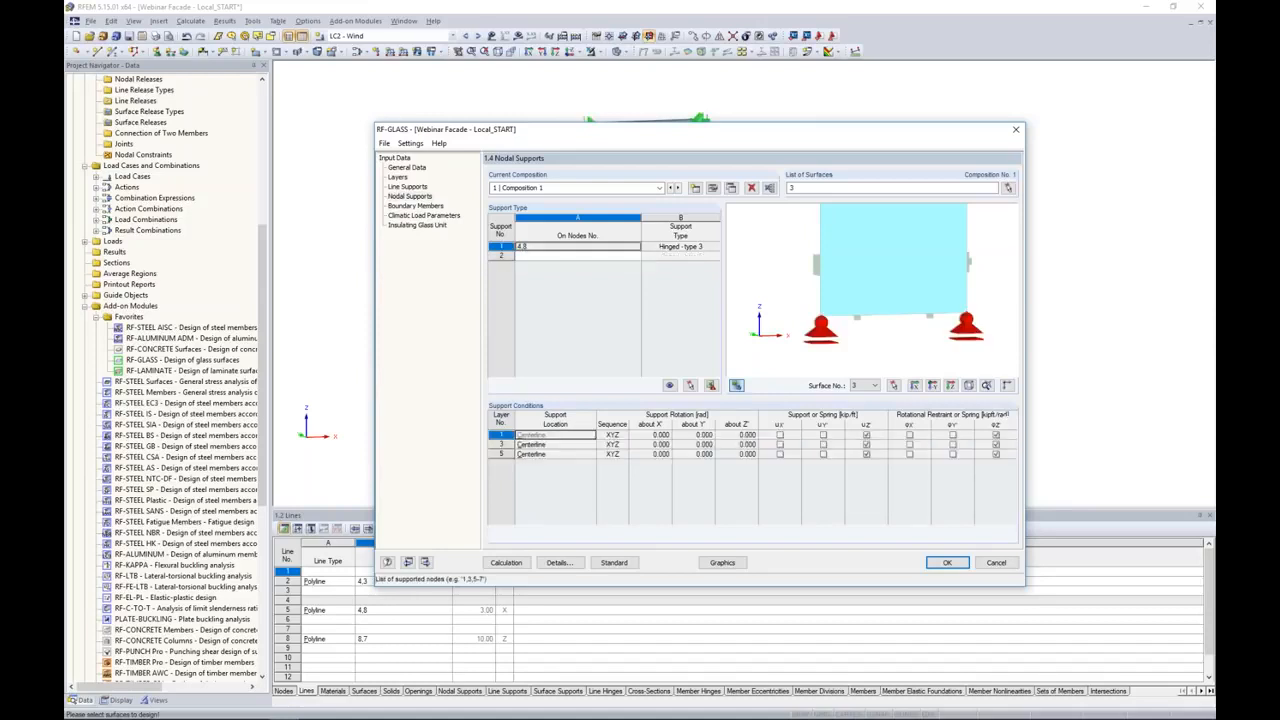
left_click(530, 247)
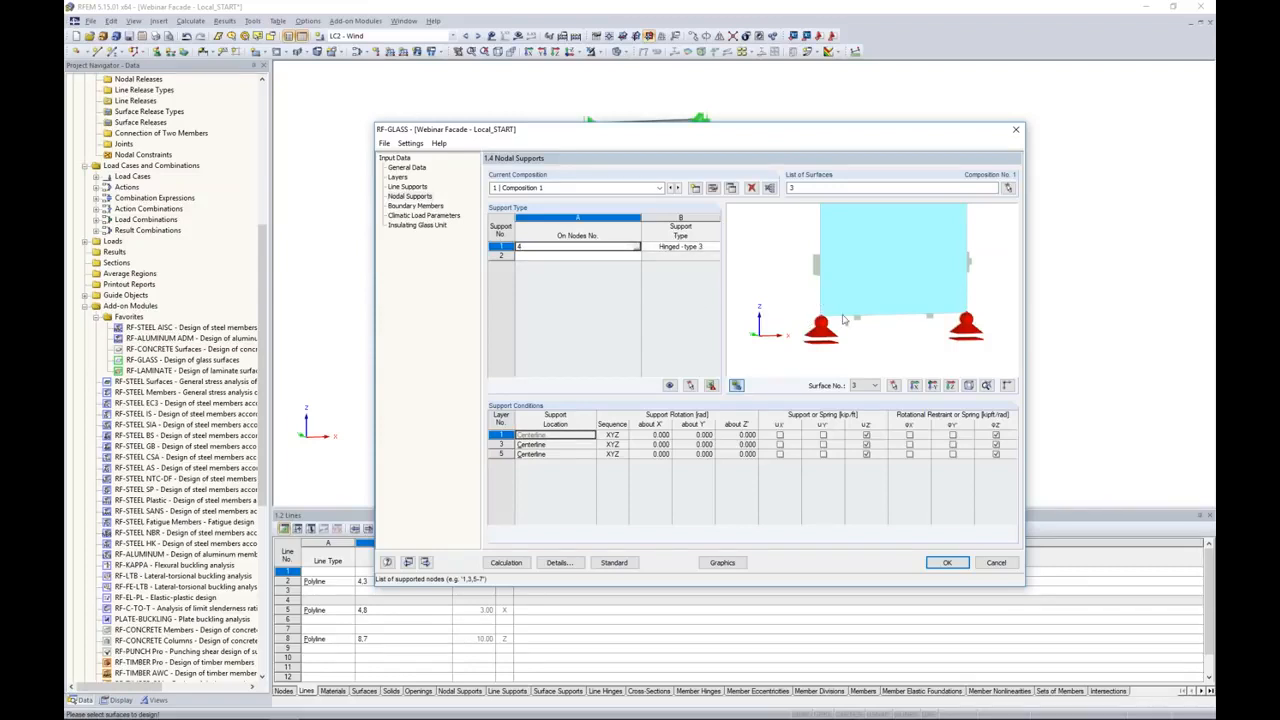
Step: Change the support on node 4 to User-defined and set the support location of layer 3 to None
left_click(700, 248)
left_click(716, 246)
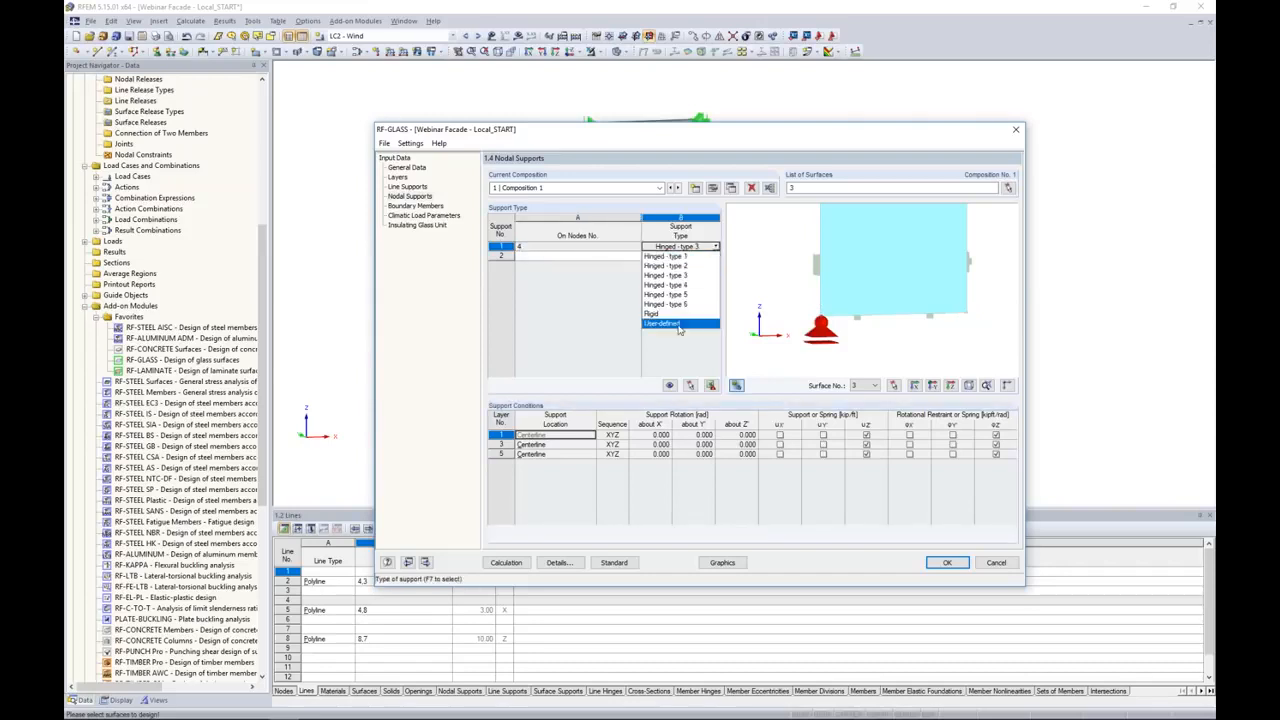
left_click(678, 326)
middle_click_drag(800, 328, 832, 323, "ctrl")
scroll(832, 323, "up", 8)
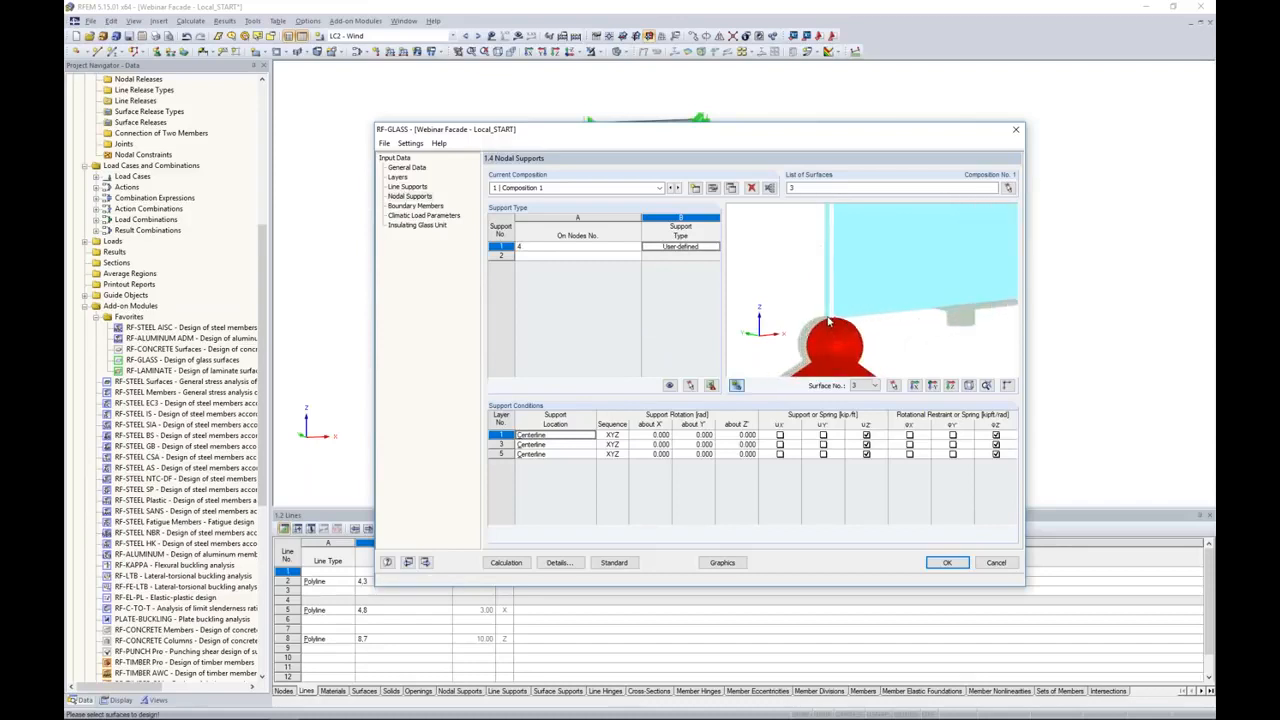
scroll(828, 322, "up", 4)
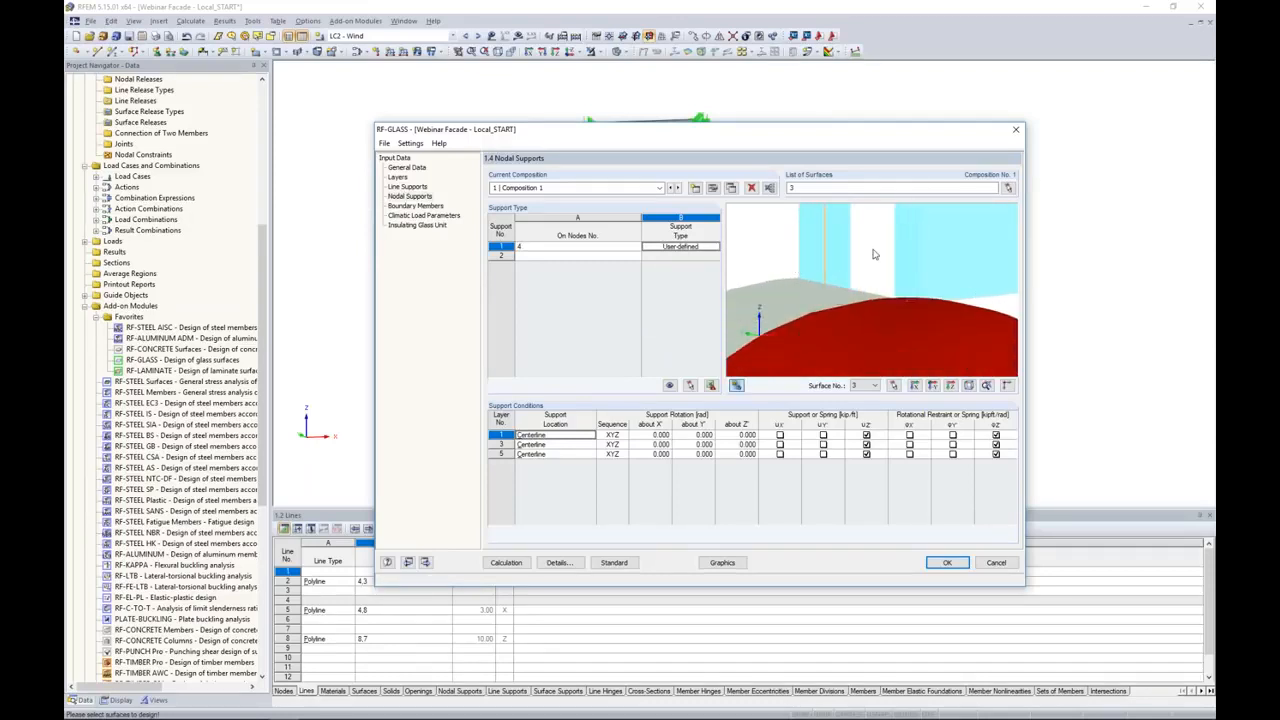
left_click(500, 445)
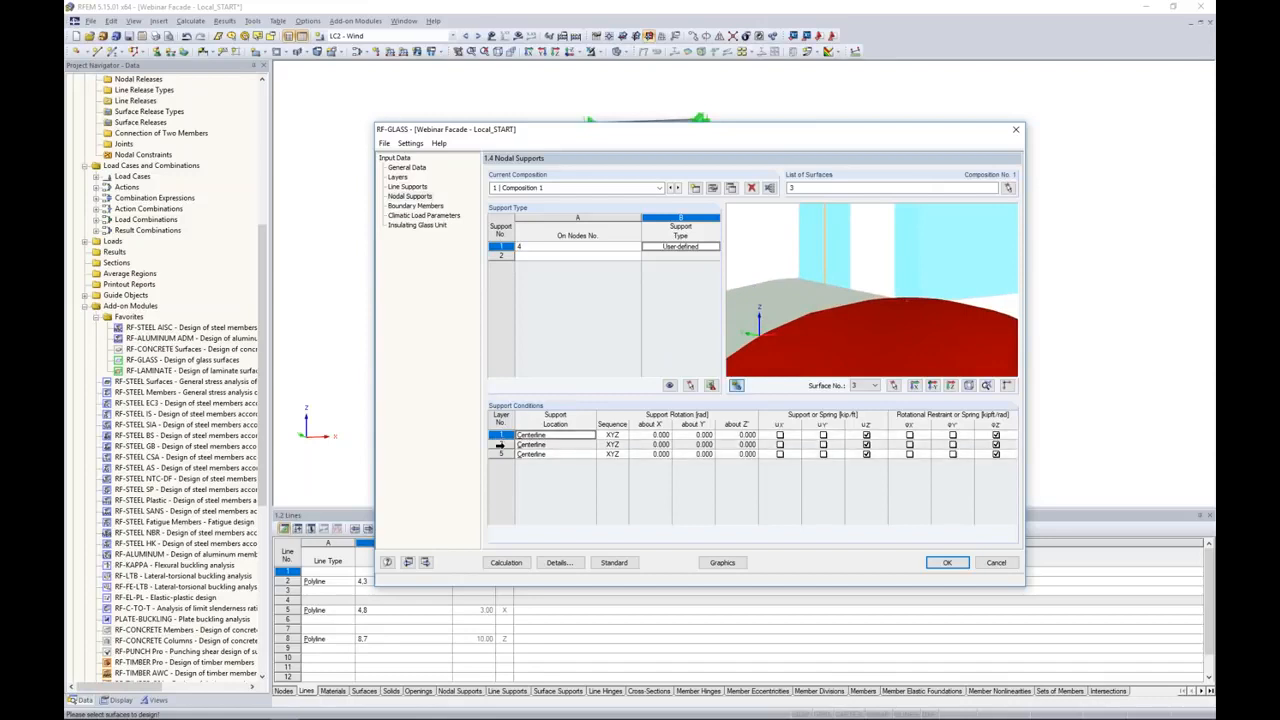
left_click(555, 444)
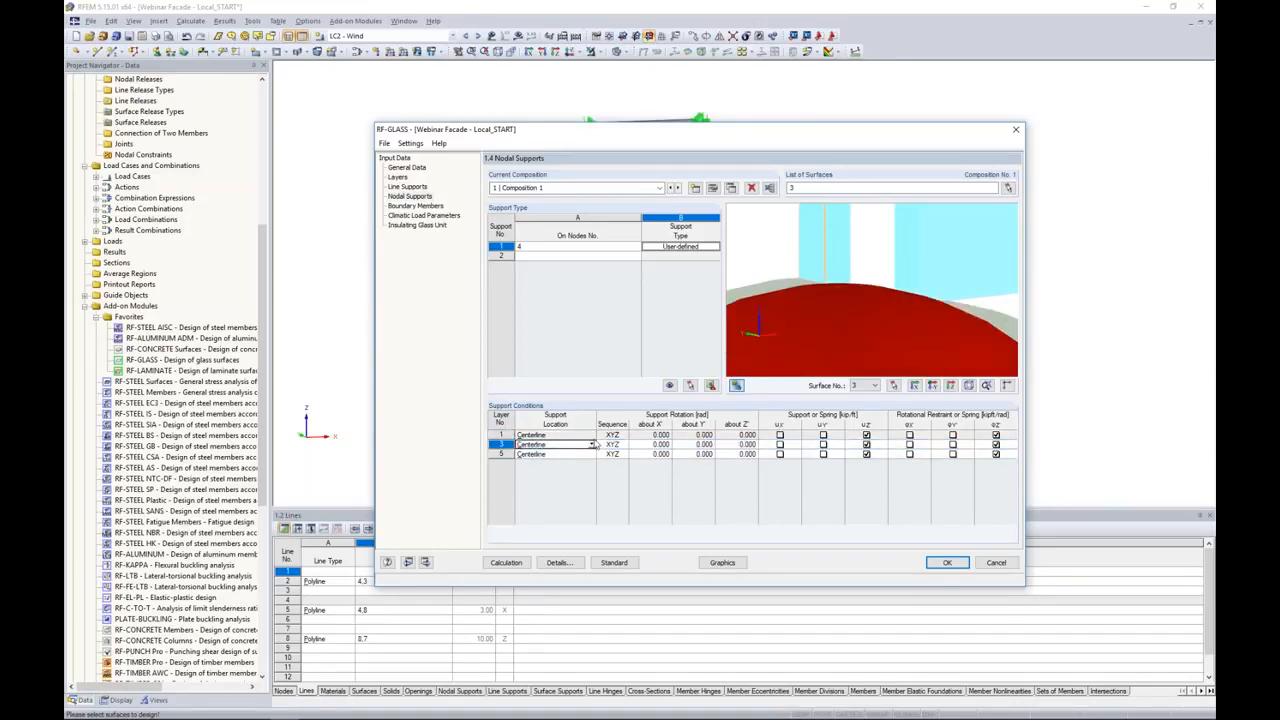
left_click(591, 444)
left_click(566, 492)
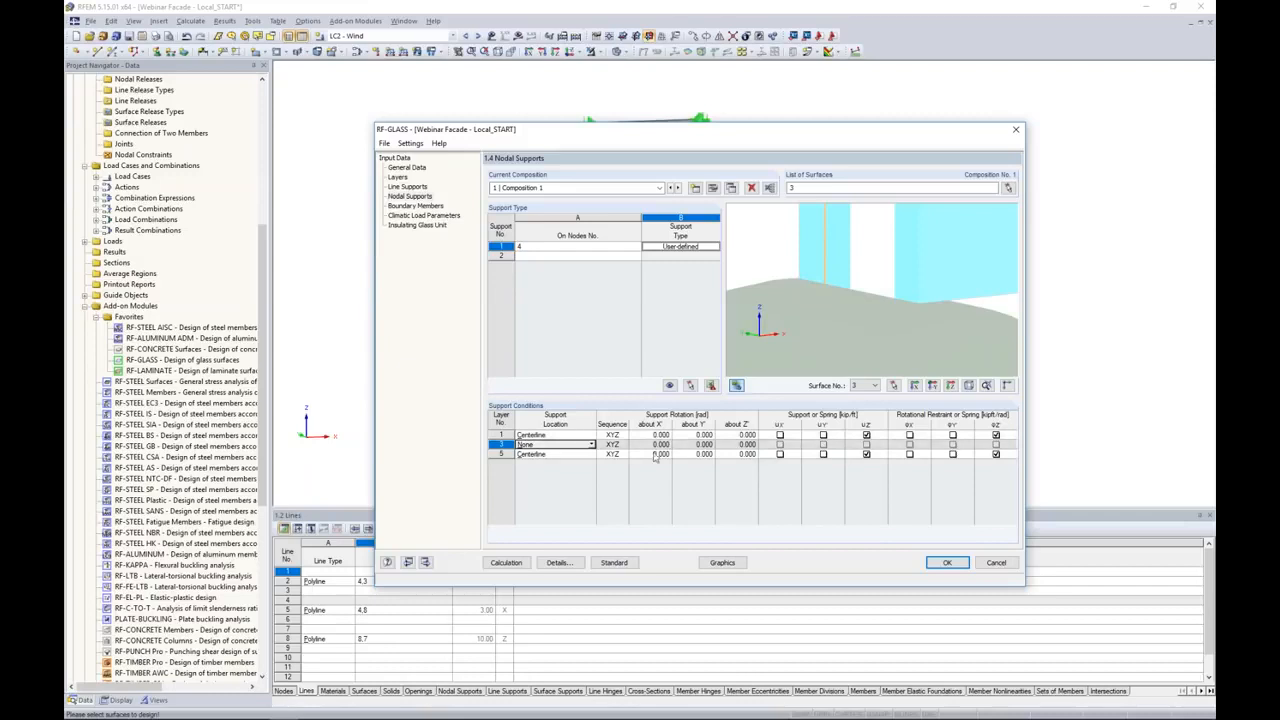
Step: Restrain layers 1 and 5 of the node 4 support in uX' and uY'
left_click(779, 436)
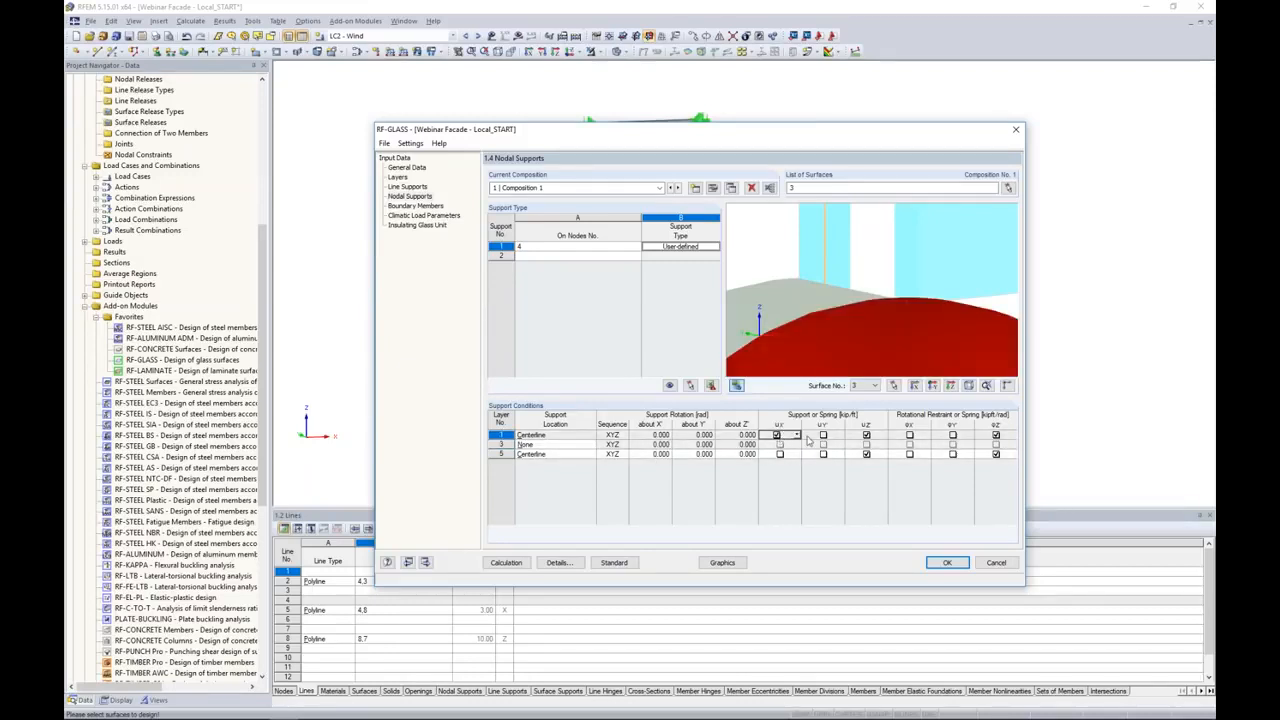
left_click(823, 436)
left_click(779, 454)
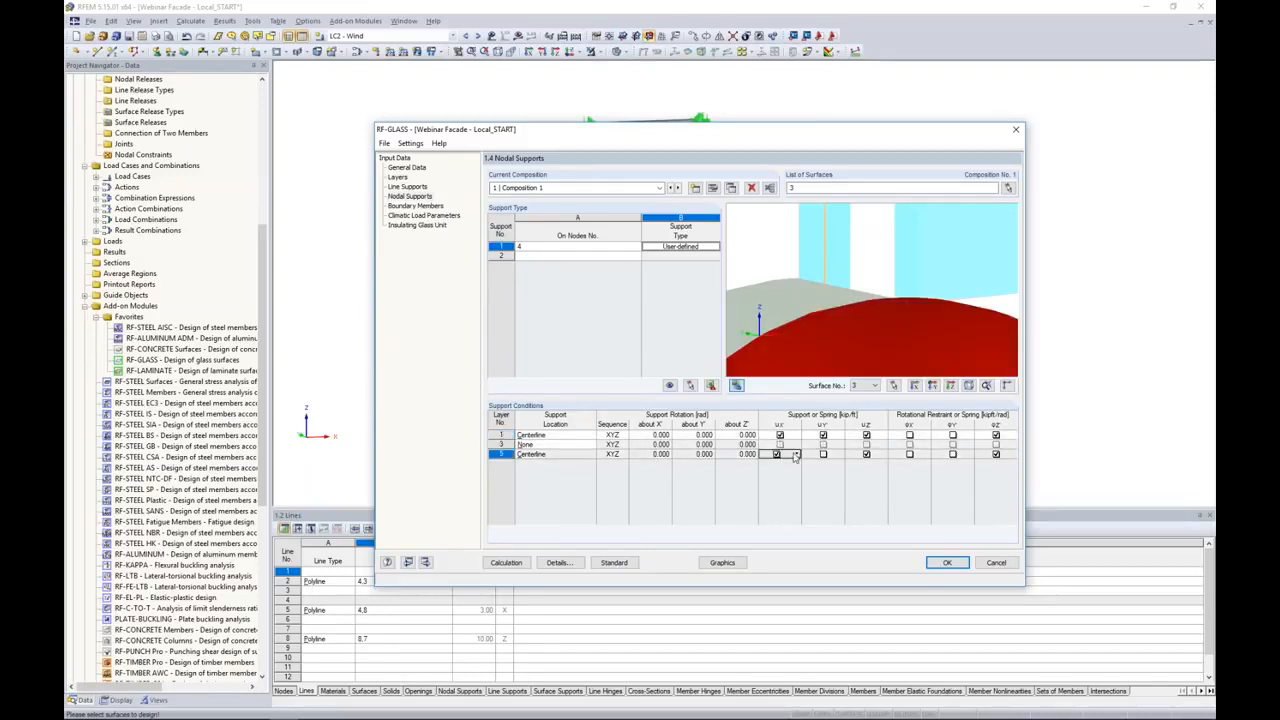
left_click(823, 455)
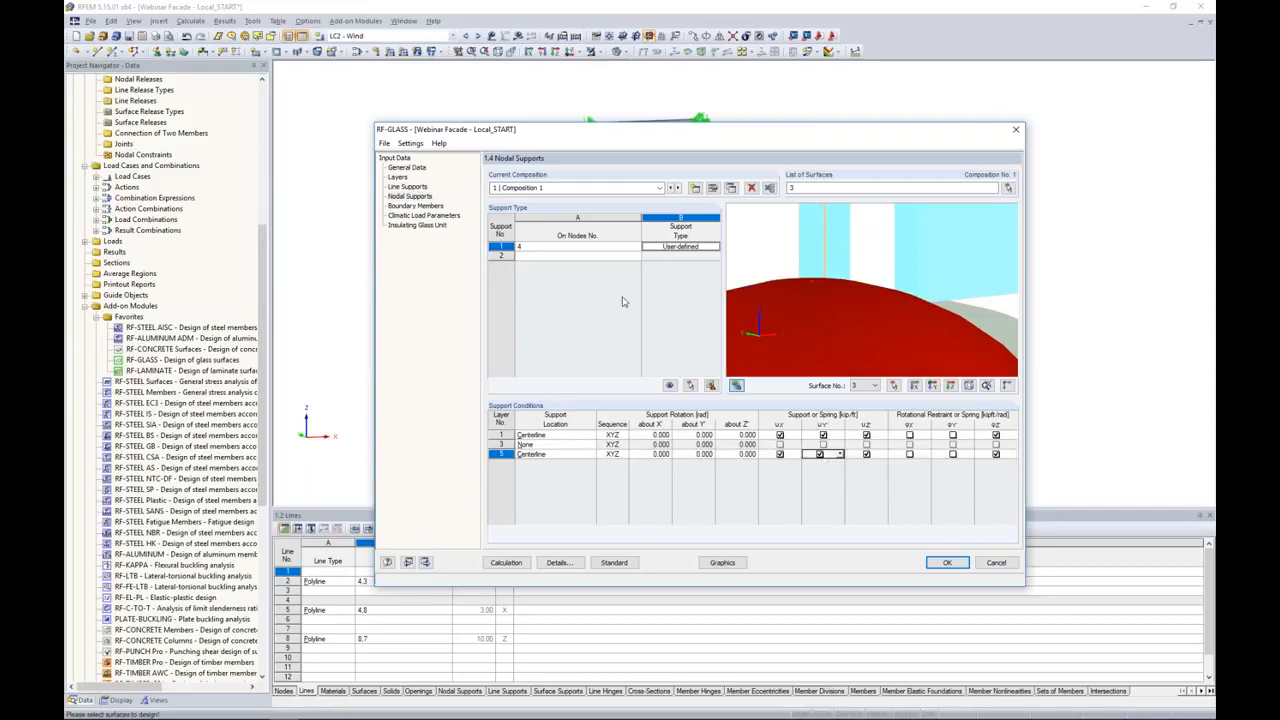
Step: Add a second nodal support on the pane's two upper corner nodes, 3 and 7
left_click(590, 256)
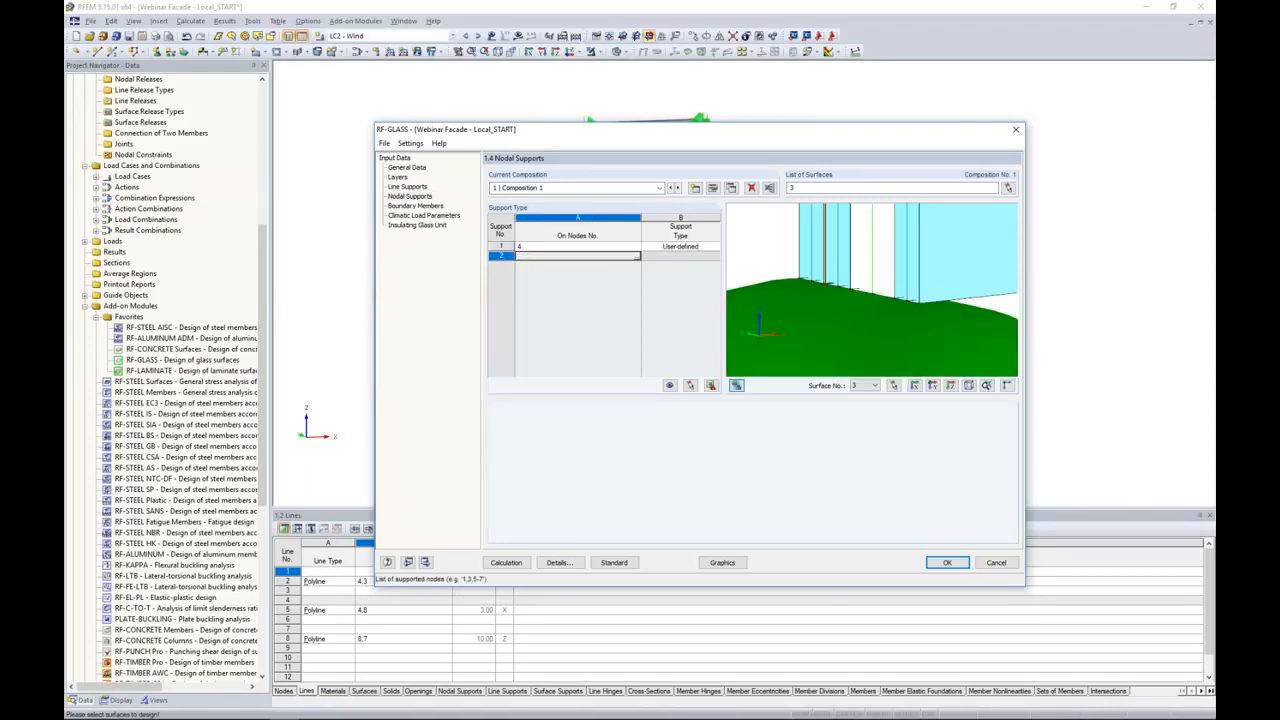
left_click(638, 257)
left_click(600, 128)
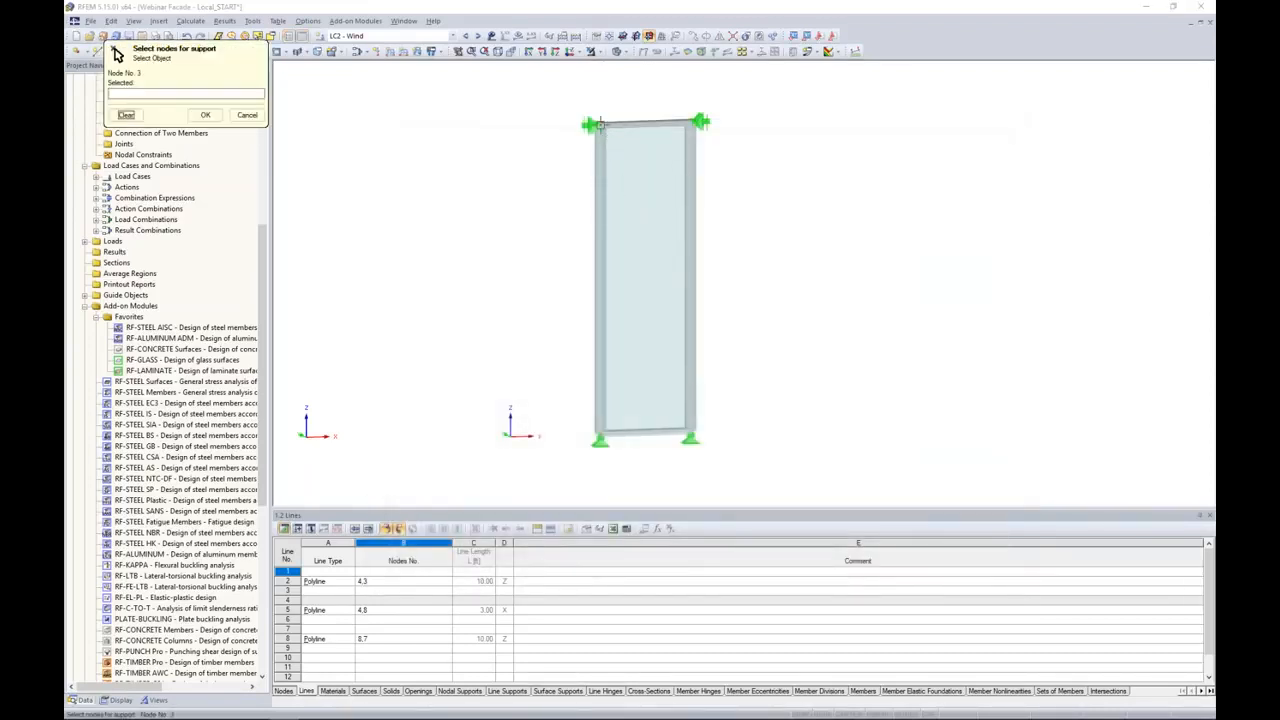
left_click(700, 122)
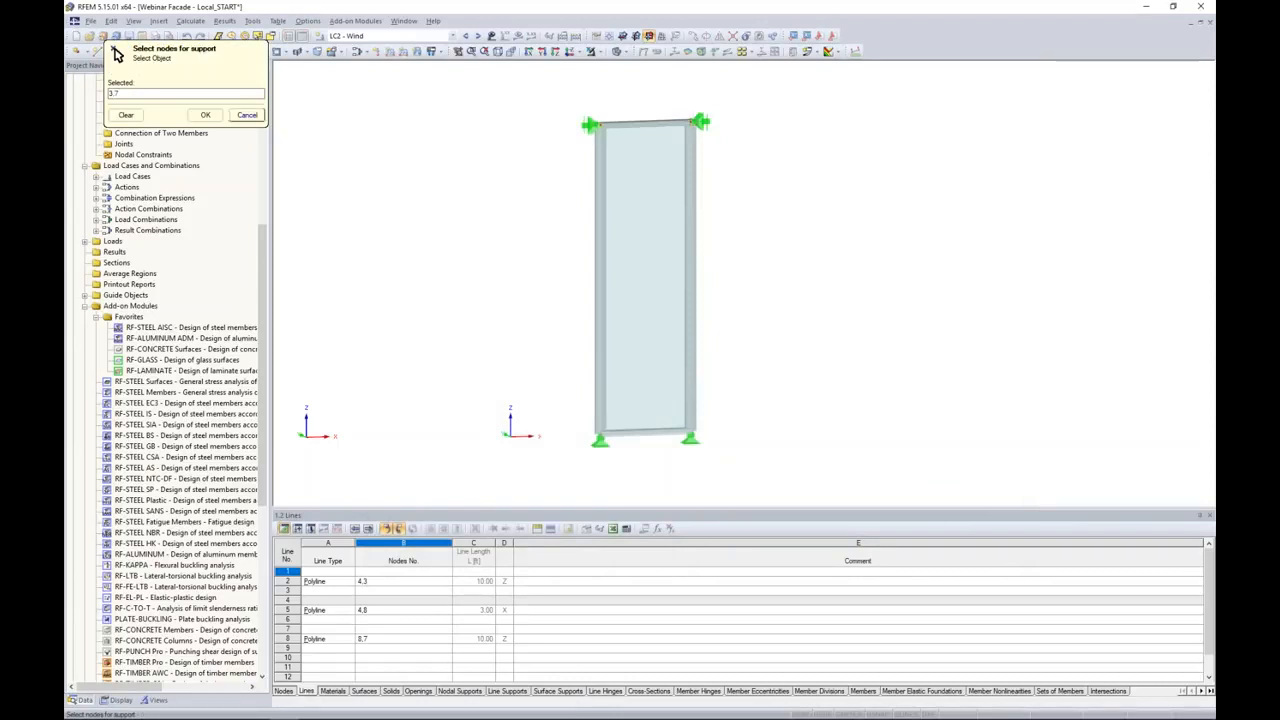
left_click(205, 114)
Step: Make the support on nodes 3,7 User-defined and set its layer 3 support location to None
left_click(680, 256)
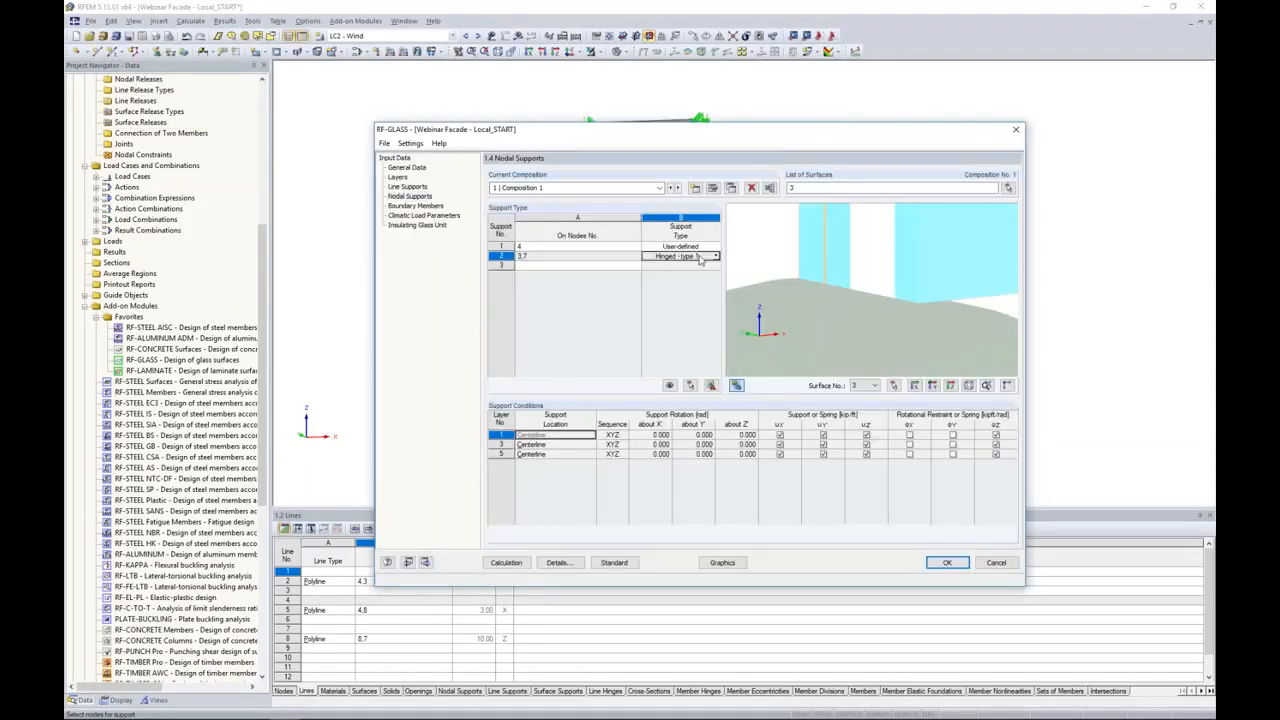
left_click(715, 256)
left_click(668, 333)
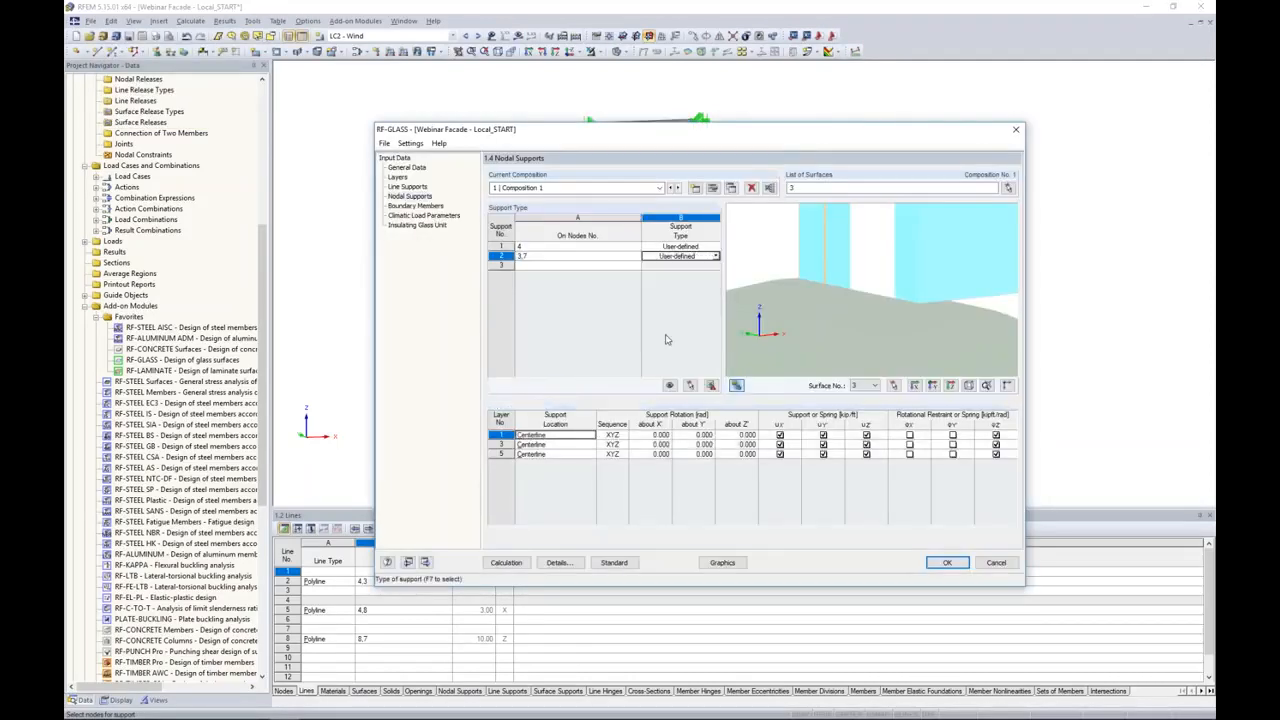
left_click(570, 444)
left_click(591, 444)
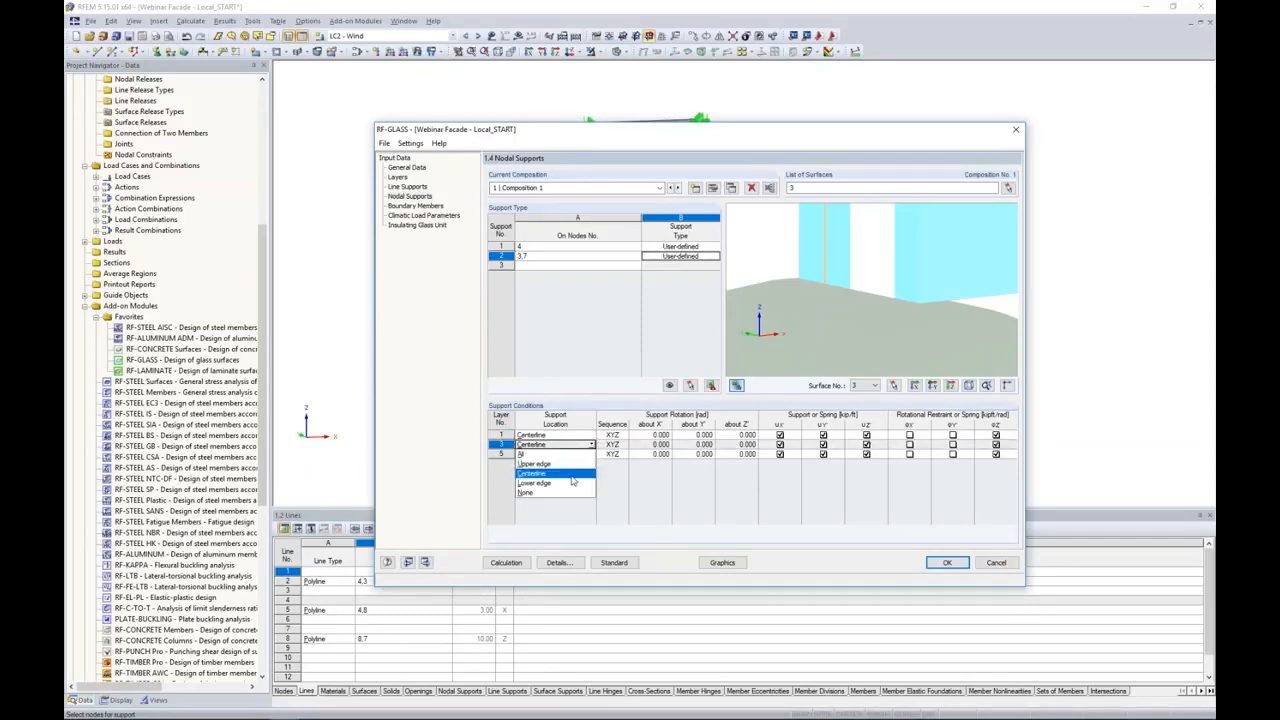
left_click(562, 498)
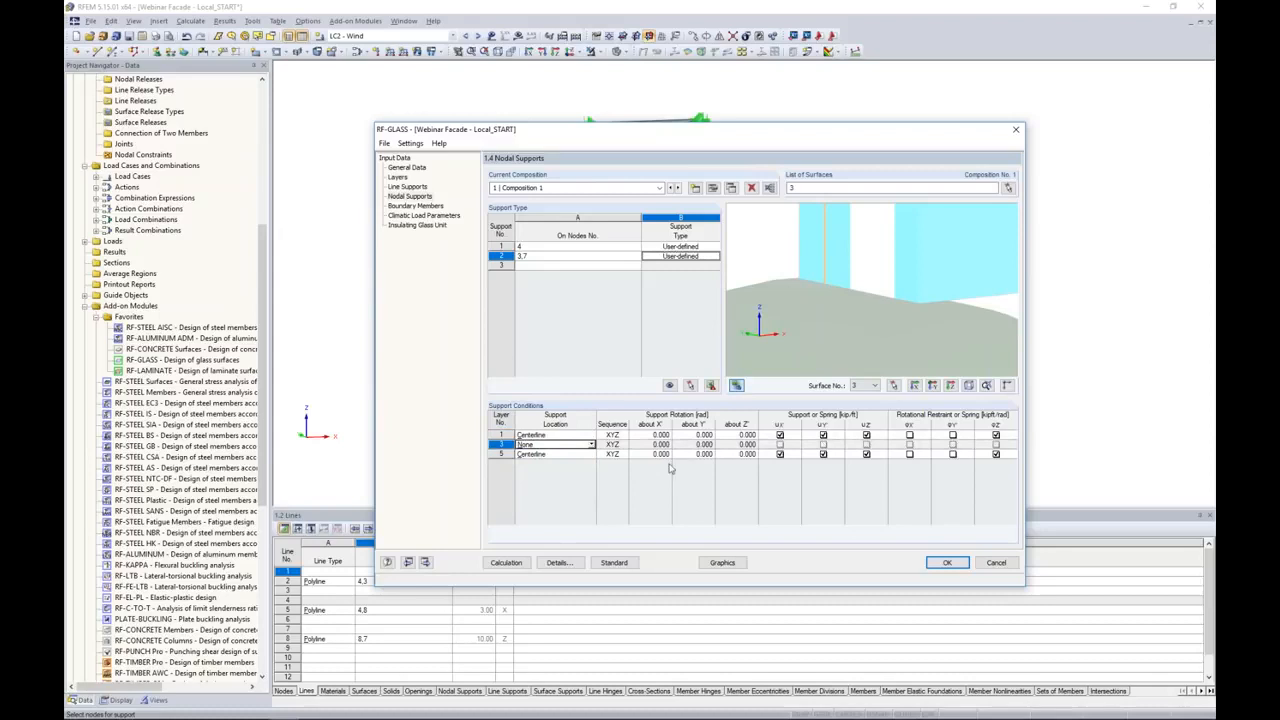
Step: Release uX' and uZ' on layers 1 and 5 of the support on nodes 3,7
left_click(780, 435)
left_click(780, 454)
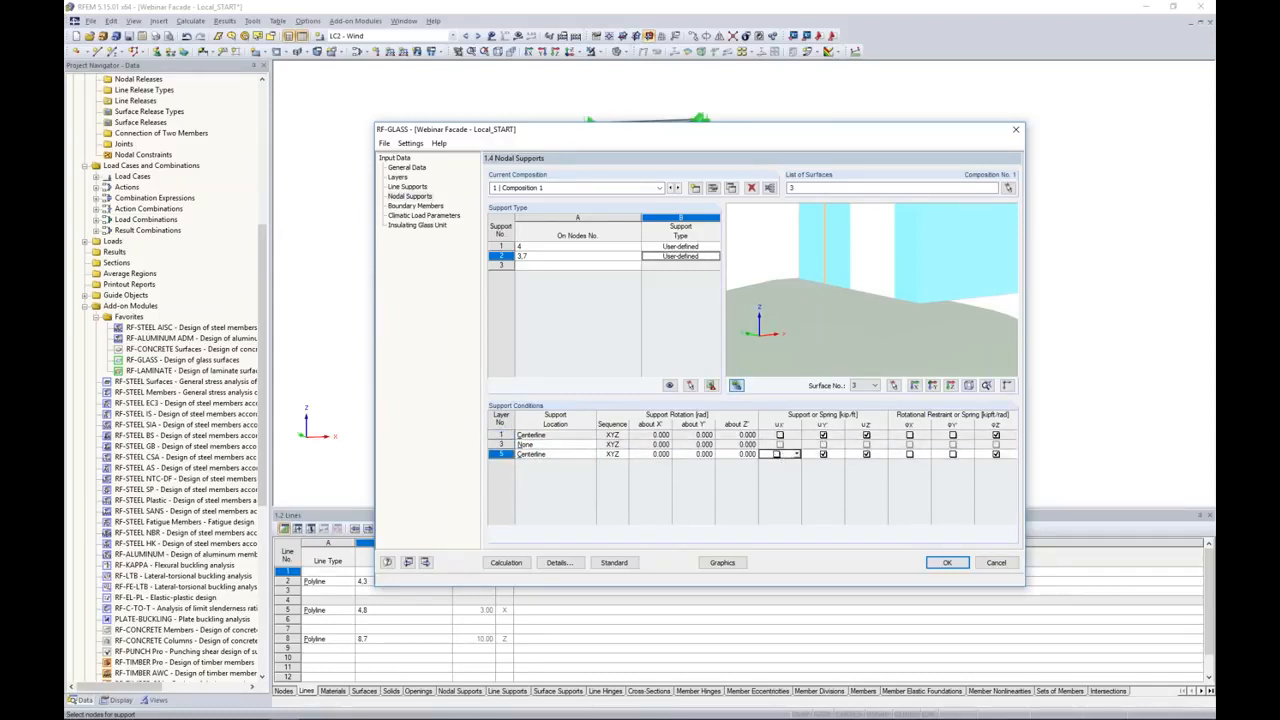
left_click(866, 435)
left_click(866, 454)
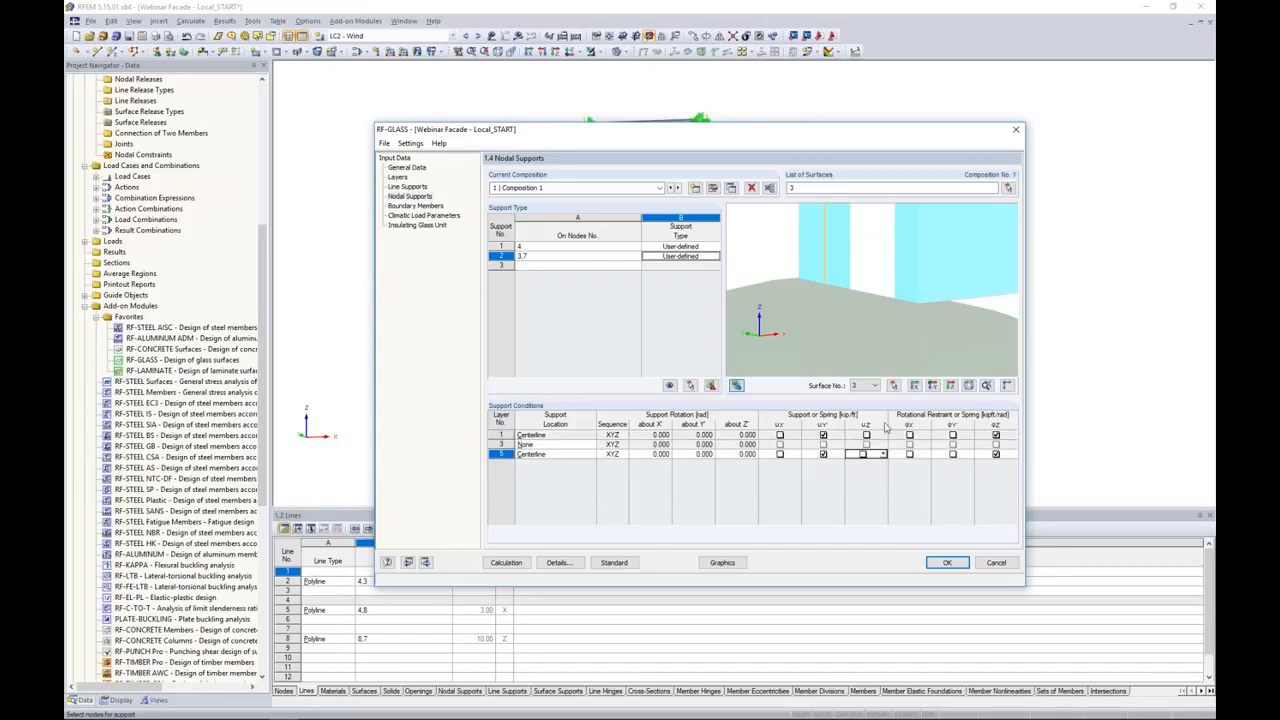
Step: Examine in the preview how the support on nodes 3,7 attaches to the glass layers at the pane's upper corner
scroll(916, 281, "down", 8)
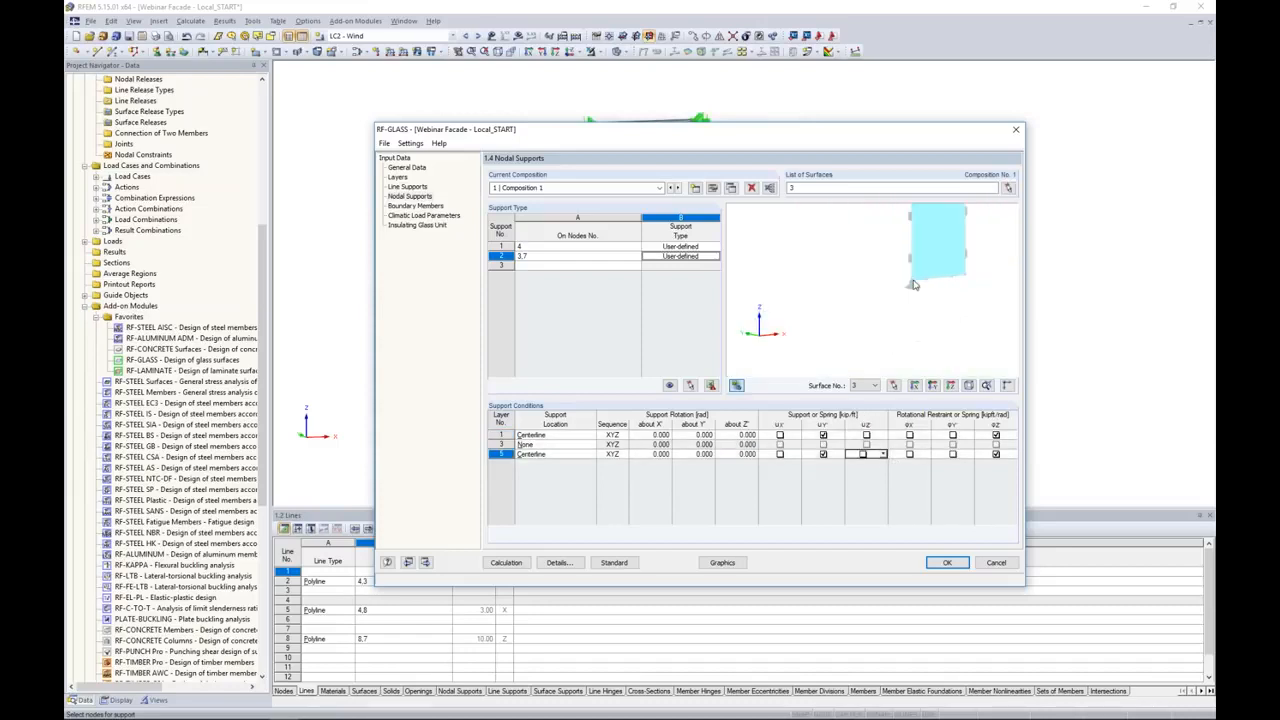
scroll(914, 285, "down", 2)
middle_click_drag(923, 260, 890, 365)
middle_click_drag(888, 300, 988, 360)
scroll(877, 341, "up", 2)
scroll(877, 341, "up", 4)
scroll(890, 334, "up", 3)
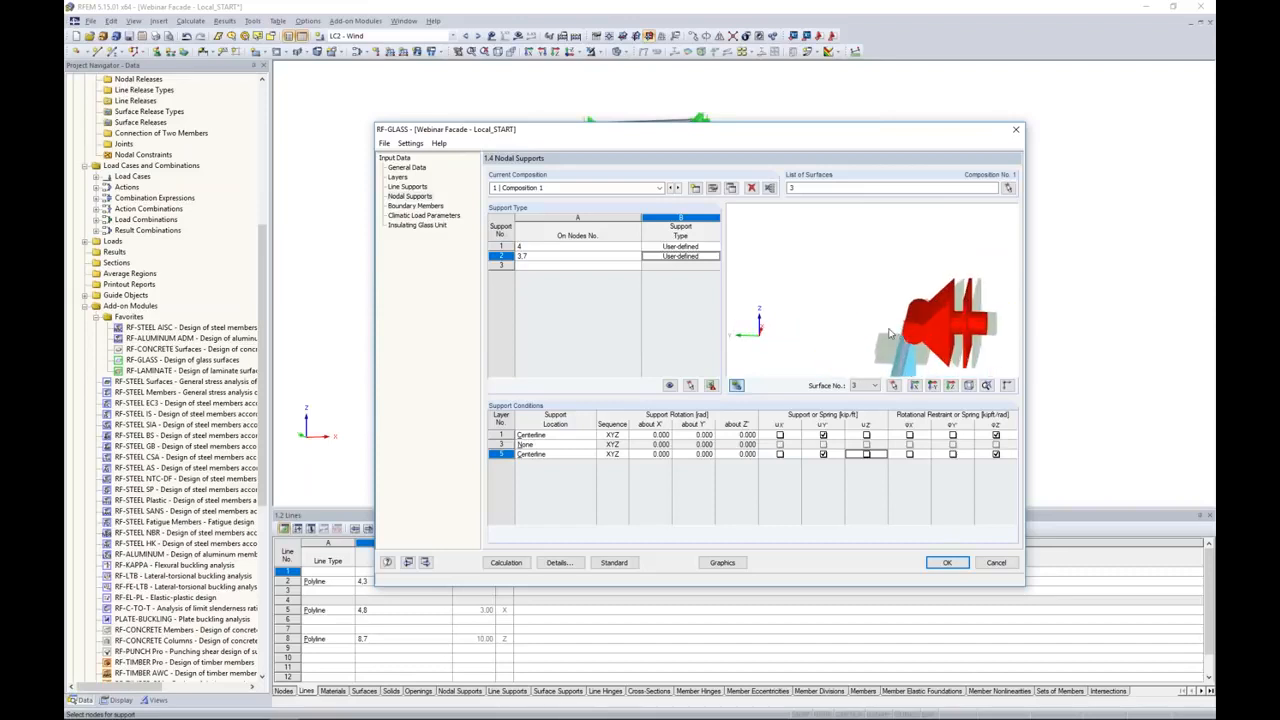
scroll(890, 334, "up", 6)
middle_click_drag(832, 329, 884, 333, "ctrl")
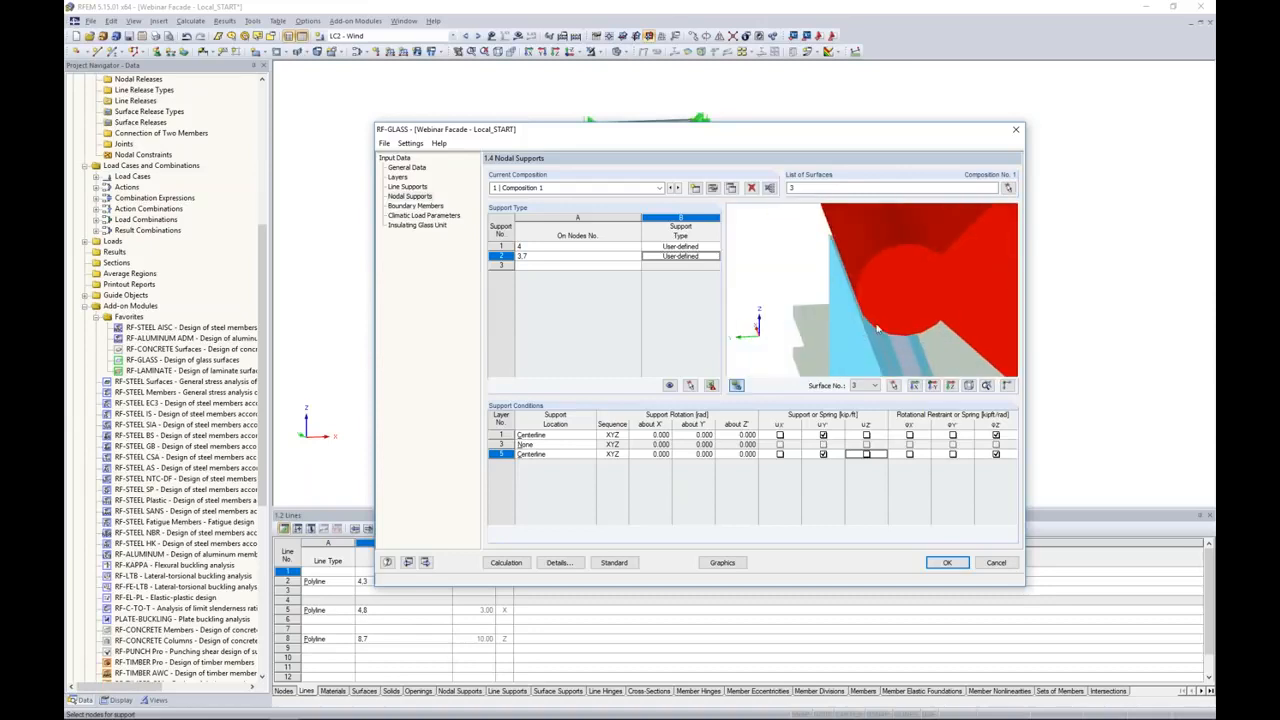
Step: Add a third nodal support on node 8 at the pane's remaining lower corner and inspect that corner in the preview
left_click(548, 268)
left_click(641, 268)
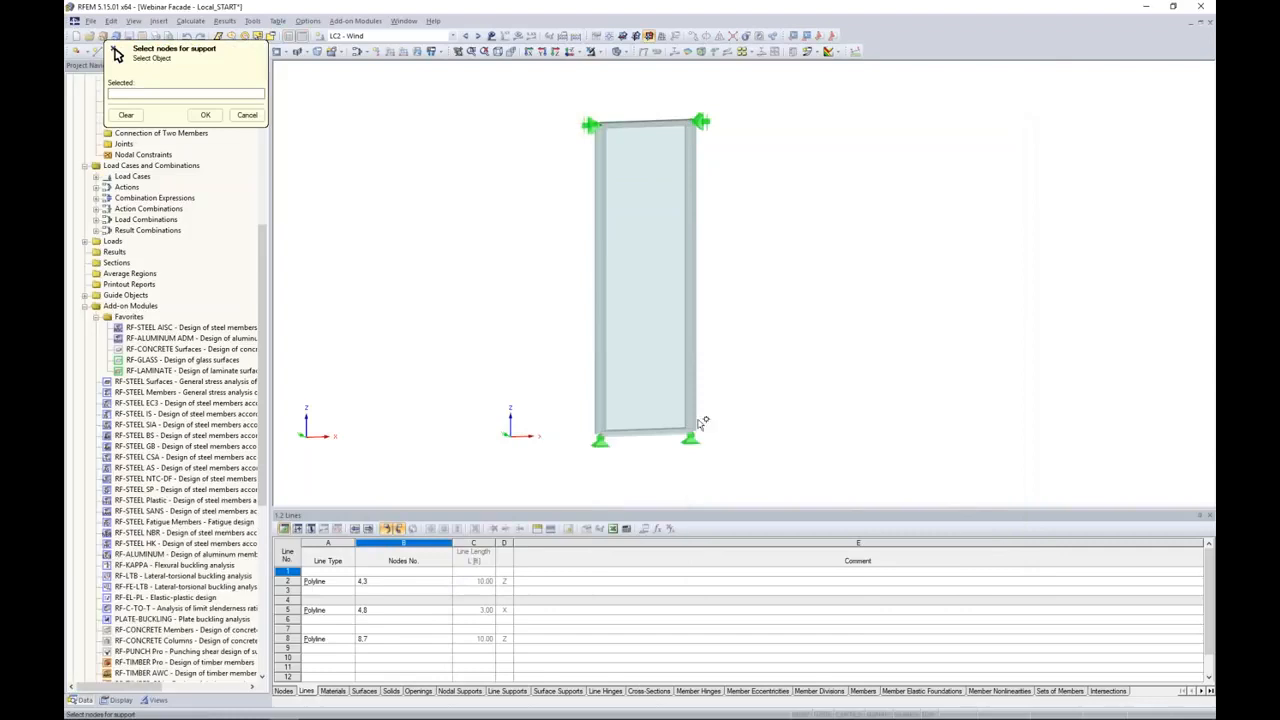
left_click(206, 116)
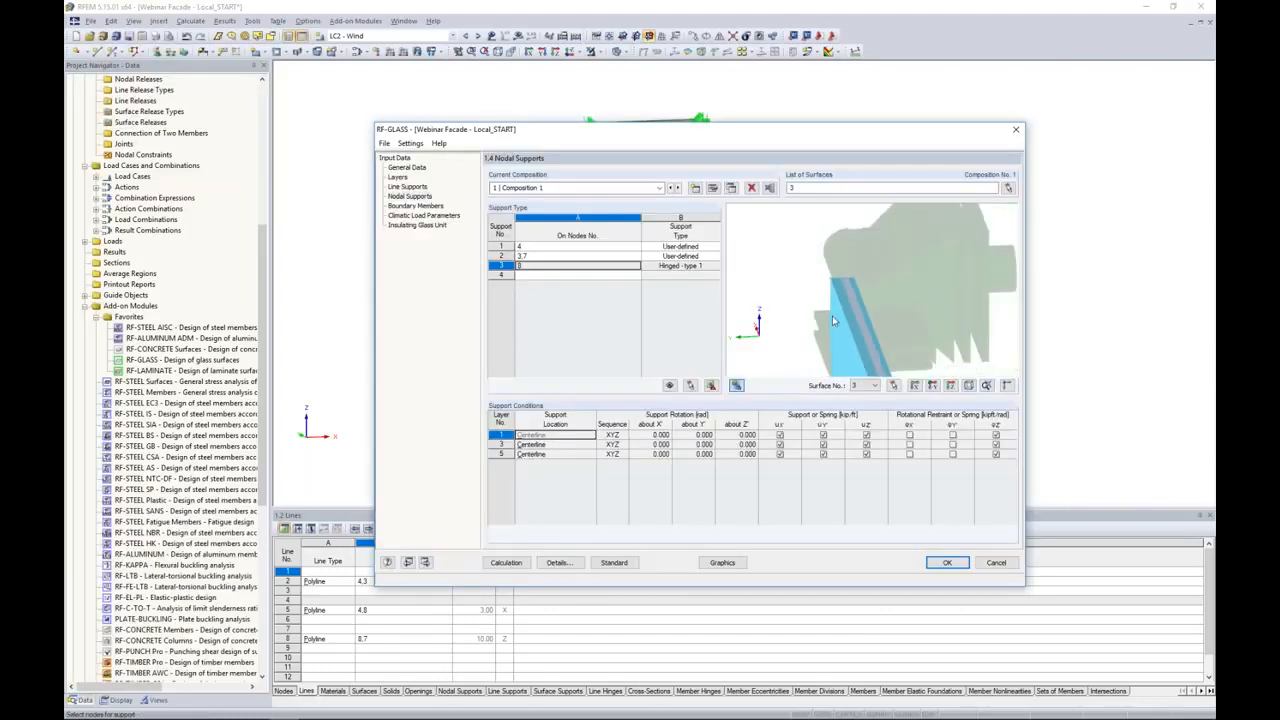
middle_click_drag(880, 358, 770, 340, "ctrl")
mouse_move(919, 356)
middle_mouse_down("ctrl")
mouse_move(810, 350)
mouse_move(865, 244)
middle_mouse_up("ctrl")
middle_click_drag(837, 336, 887, 265)
mouse_move(907, 351)
middle_mouse_down()
mouse_move(893, 310)
mouse_move(912, 289)
mouse_move(826, 349)
mouse_move(864, 360)
middle_mouse_up()
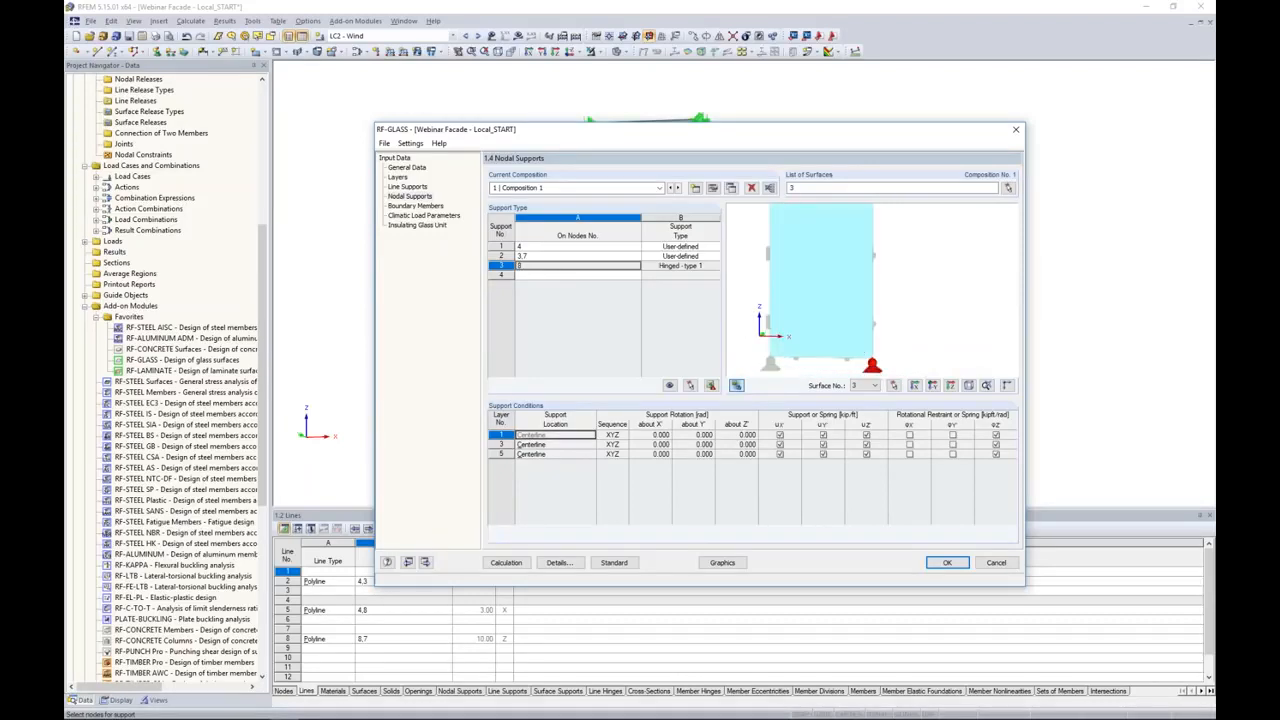
scroll(868, 369, "up", 2)
scroll(866, 370, "up", 4)
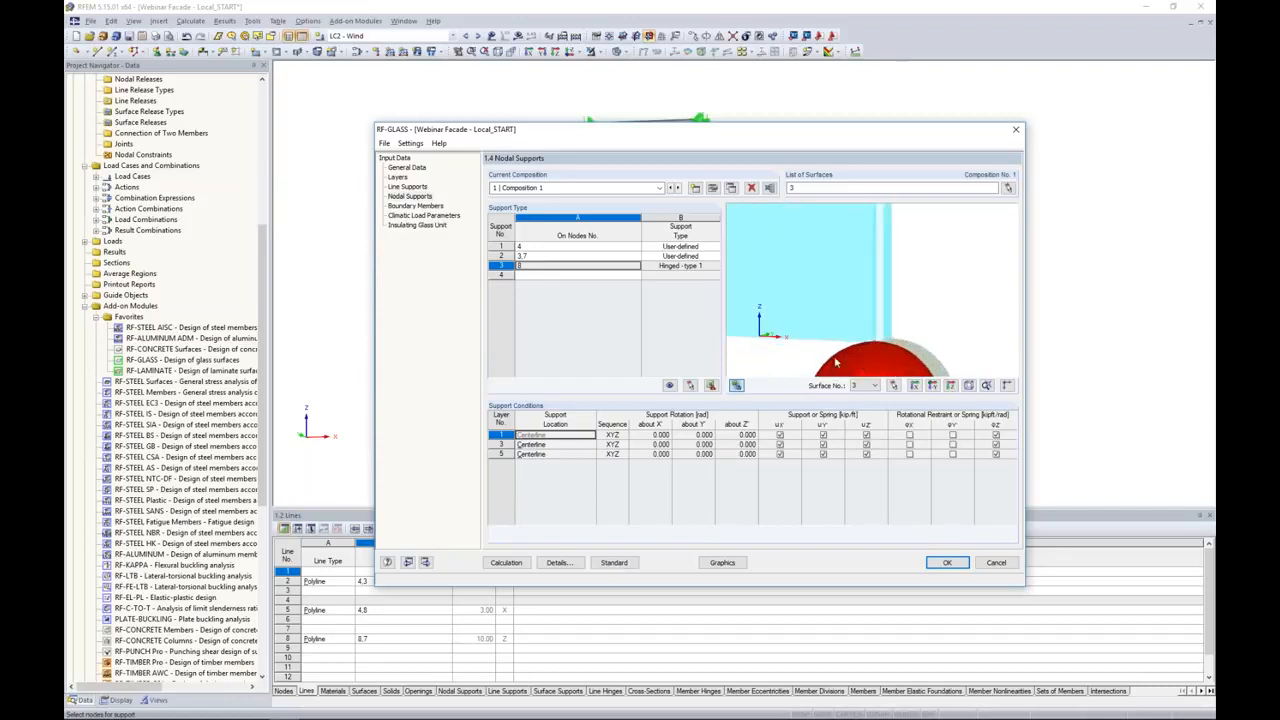
Step: Make the support on node 8 User-defined and set its layer 3 support location to None
left_click(553, 455)
left_click(680, 265)
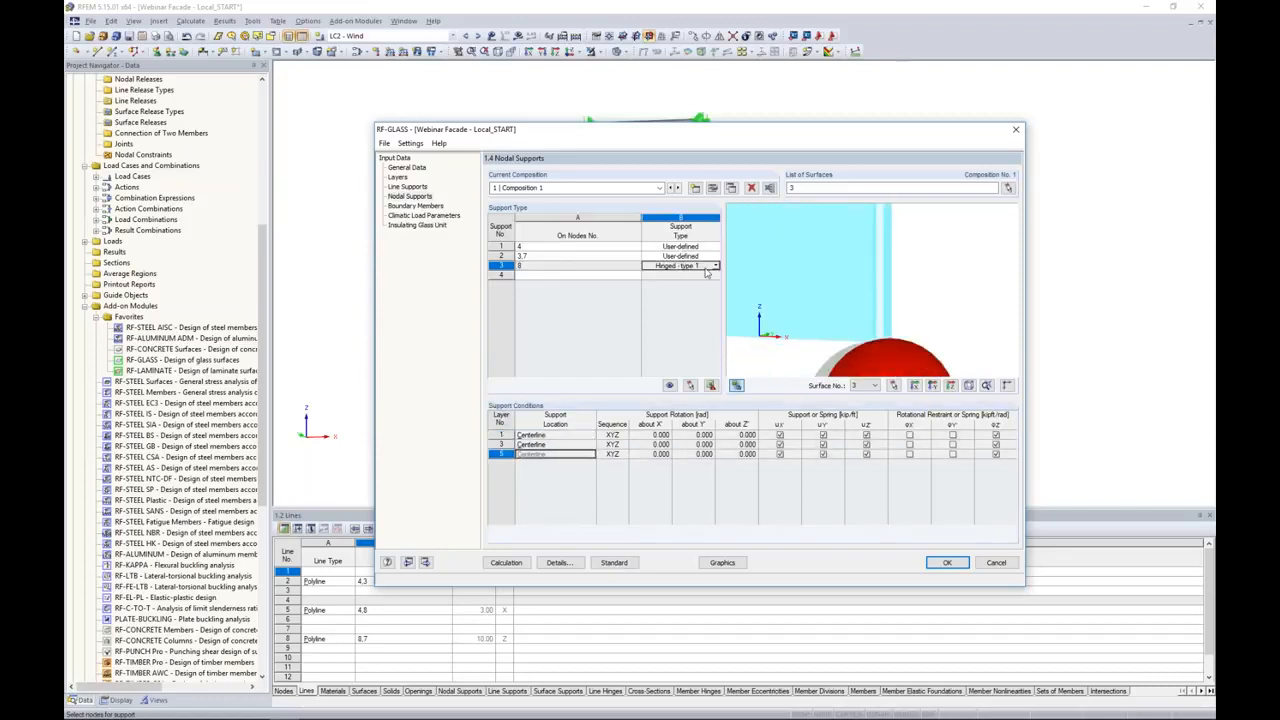
left_click(716, 266)
left_click(683, 343)
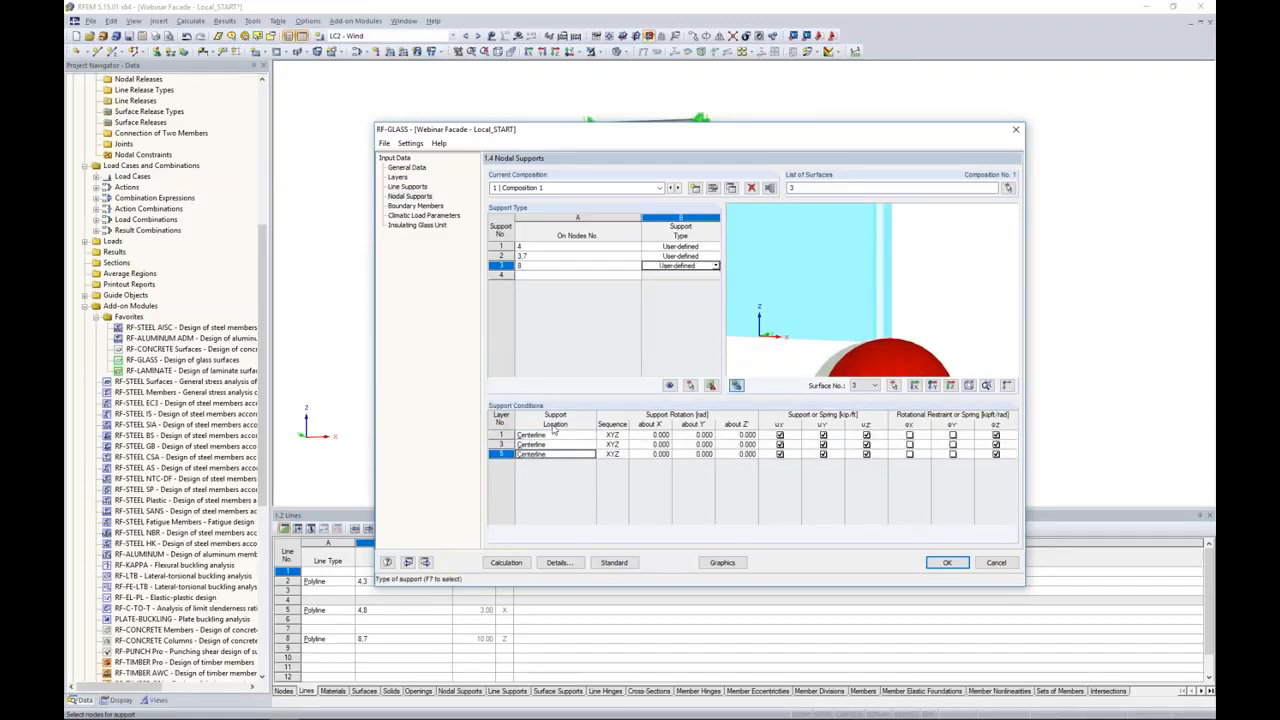
left_click(548, 445)
left_click(591, 445)
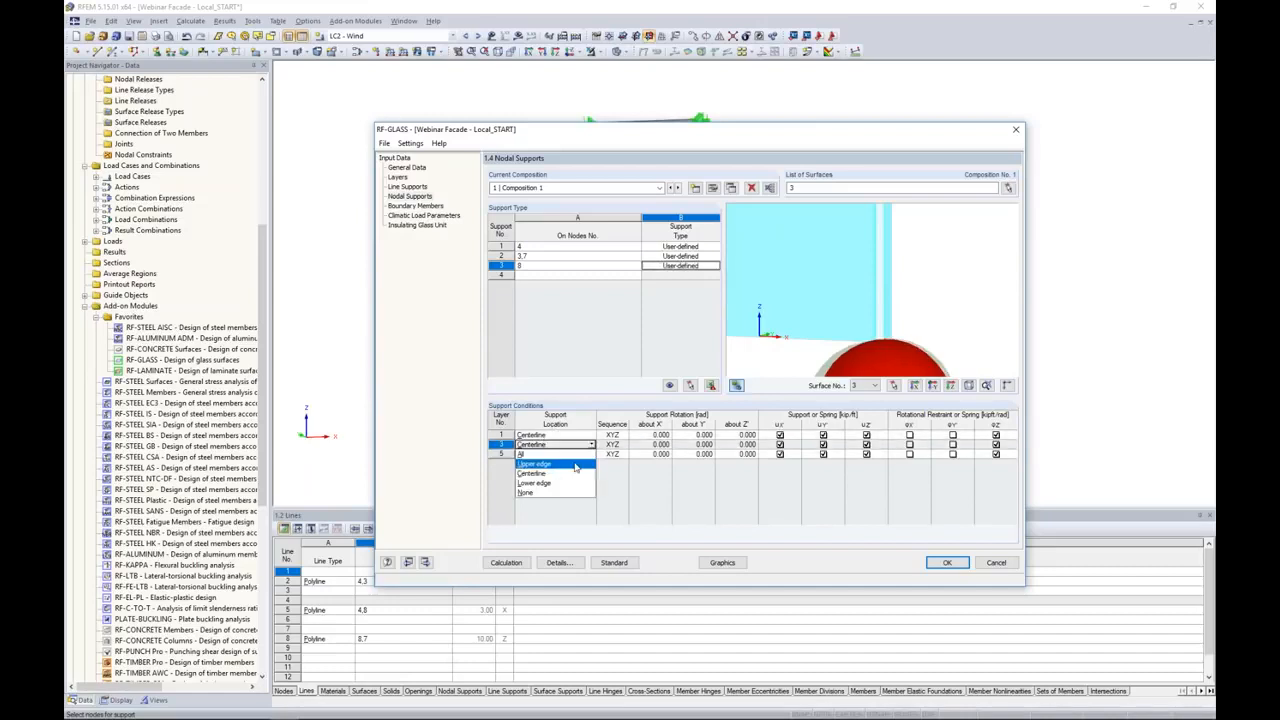
left_click(556, 494)
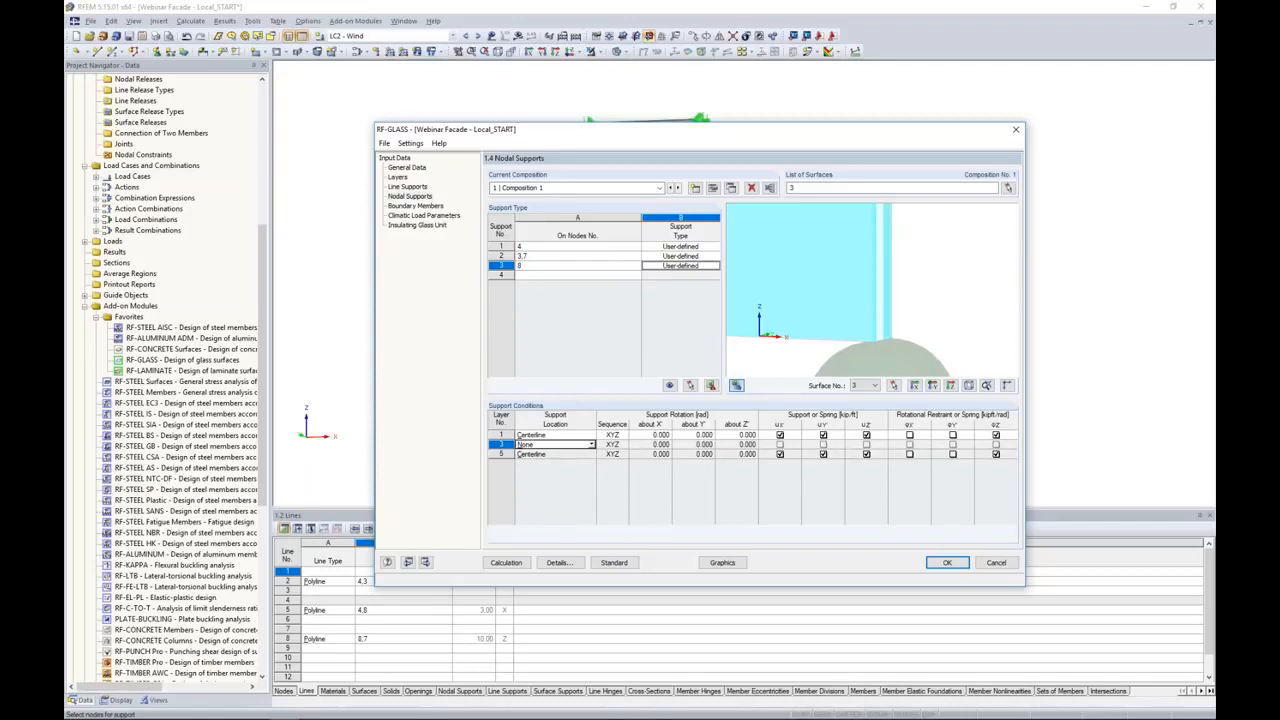
Step: Release uX' on layers 1 and 5 of the support on node 8
left_click(785, 454)
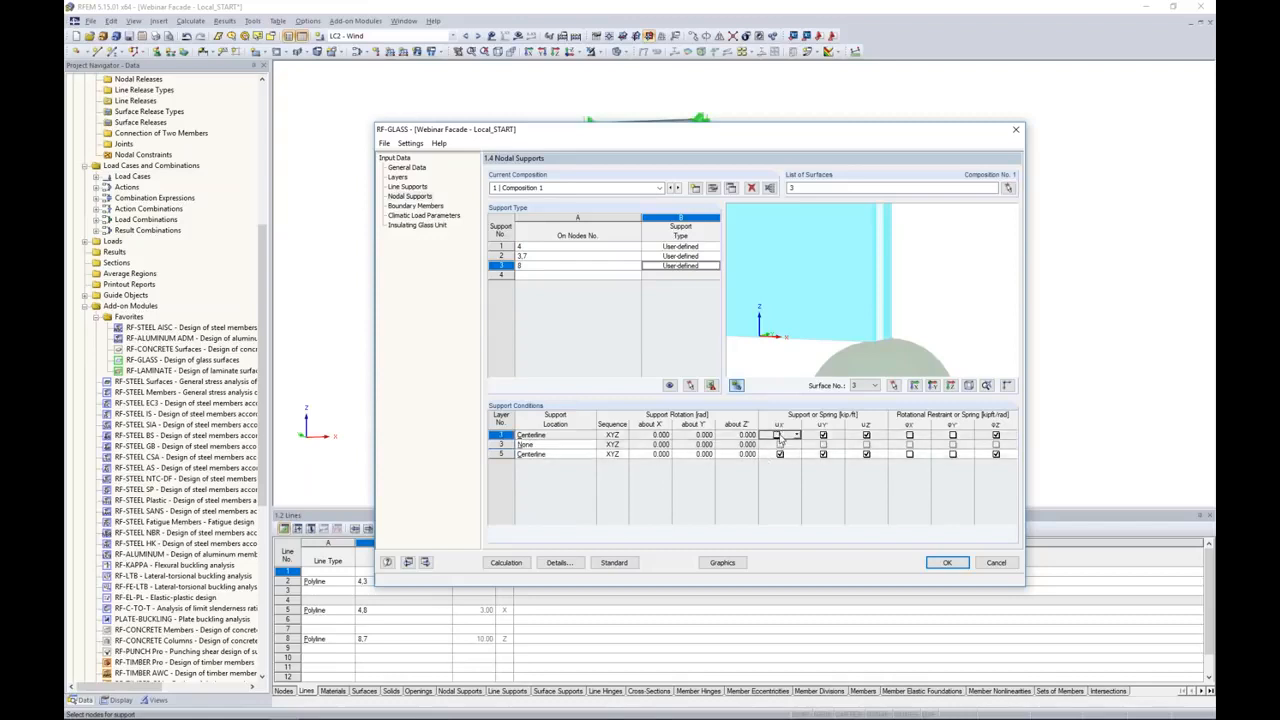
left_click(779, 455)
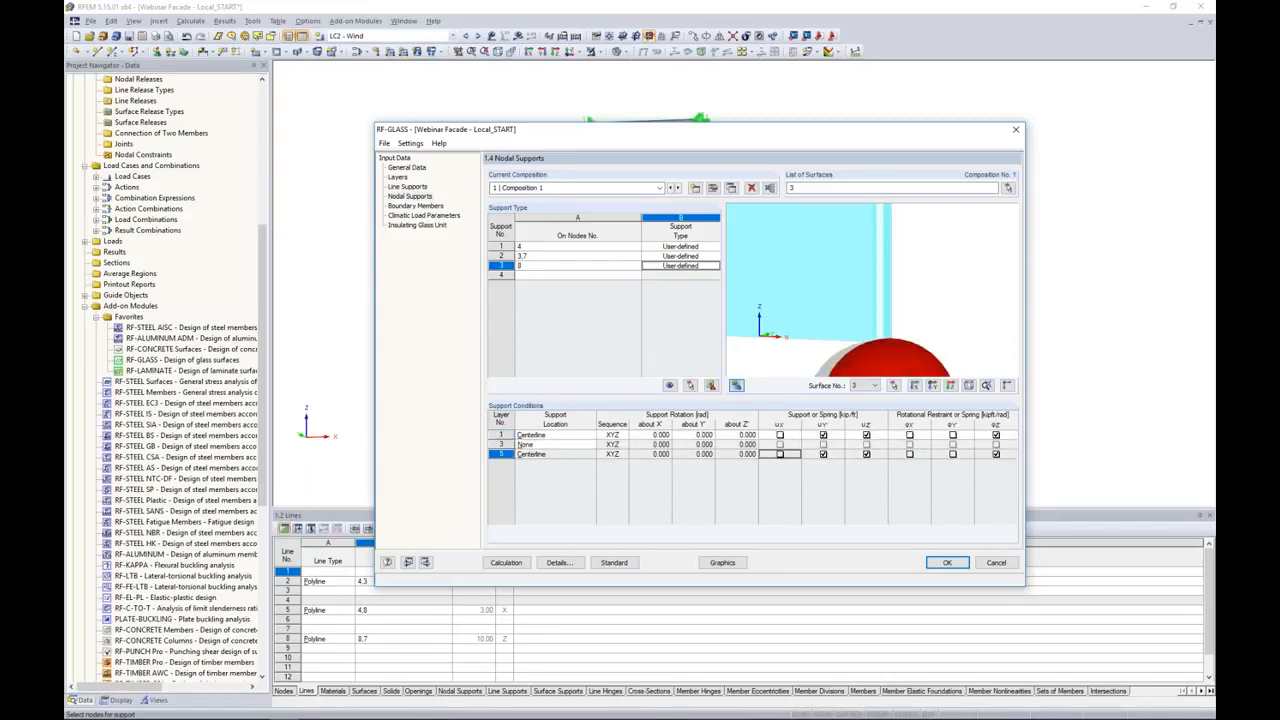
middle_click_drag(831, 321, 813, 260)
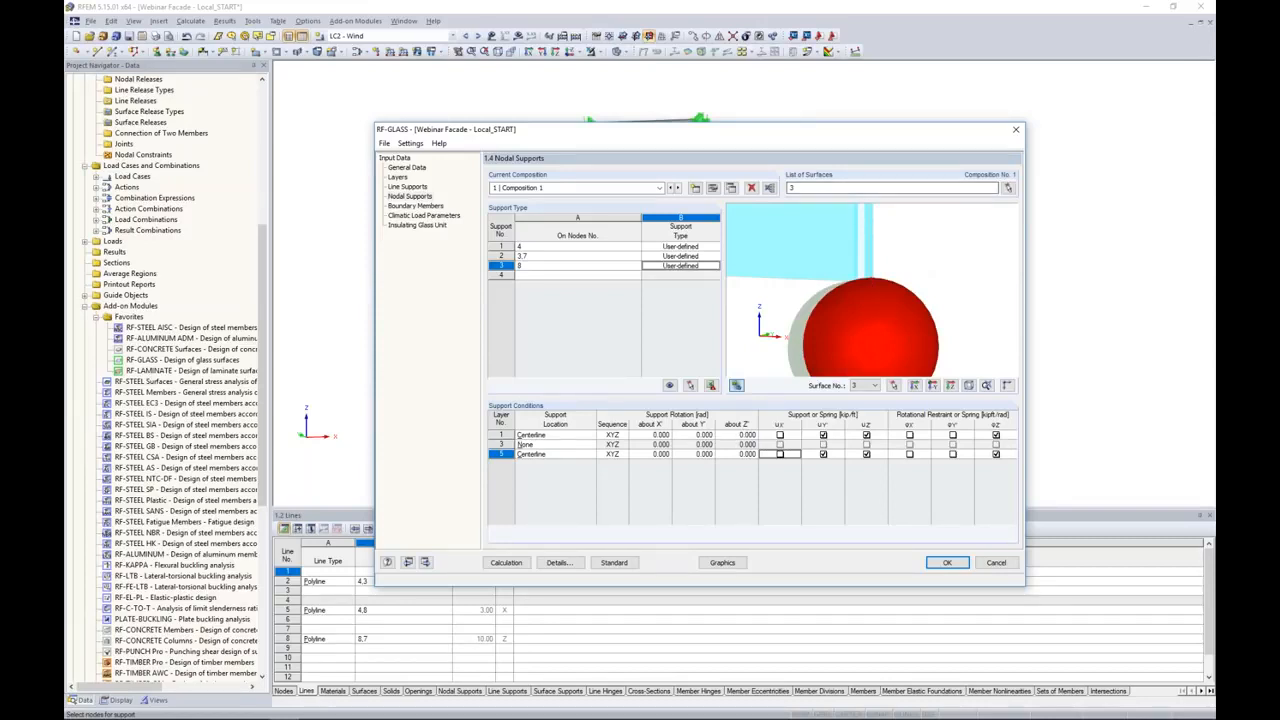
Step: Examine the boundary members imported from RFEM and how the profile on line 14 encloses the glass at the pane's upper edge
left_click(414, 206)
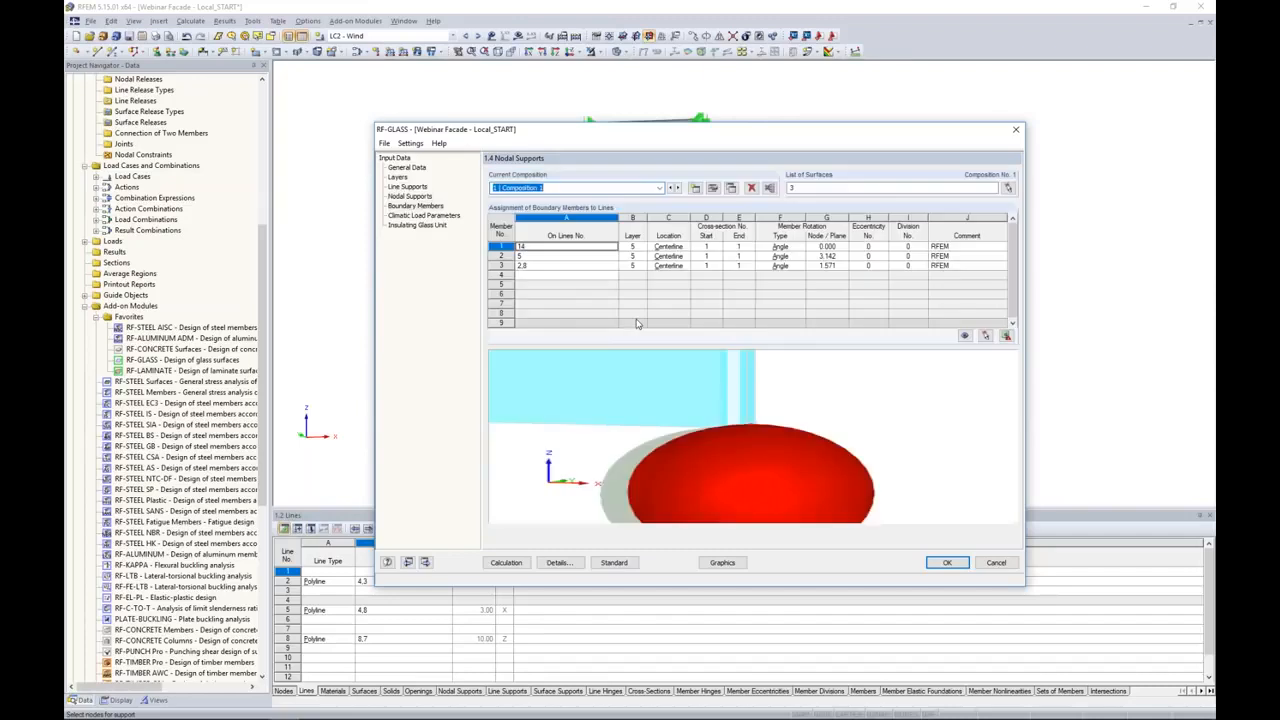
middle_click_drag(725, 414, 790, 395, "ctrl")
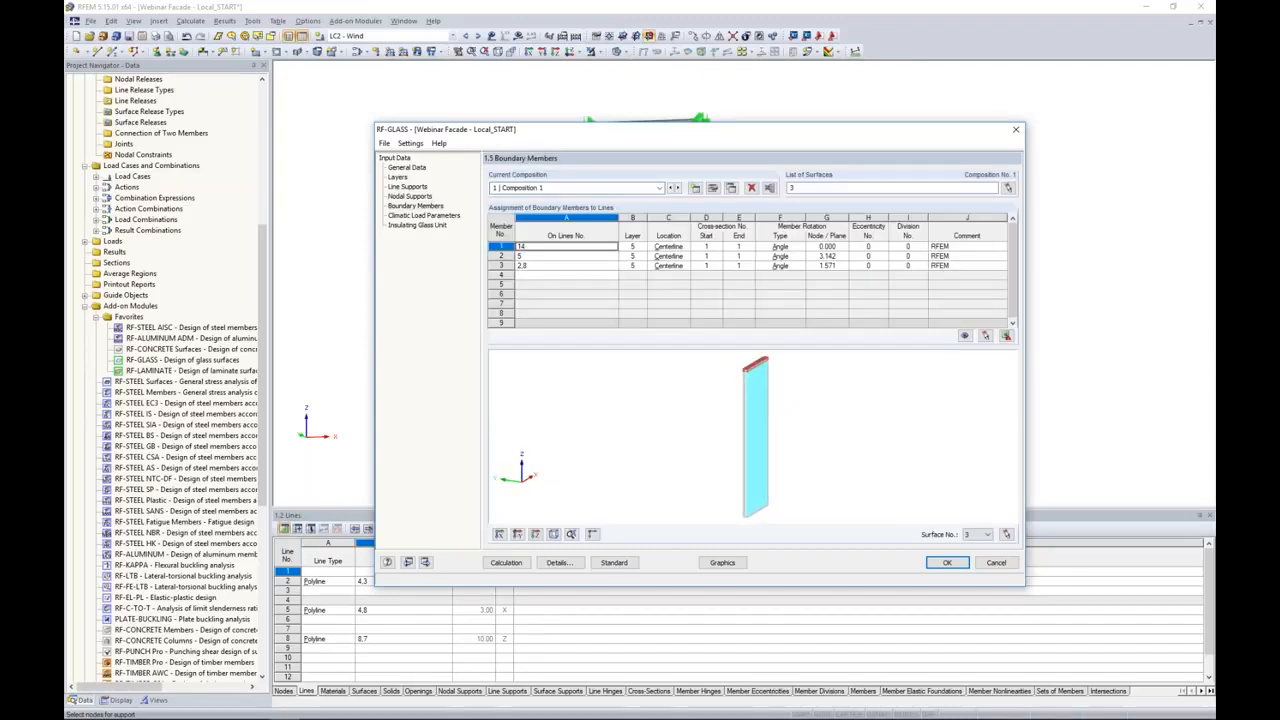
scroll(748, 372, "up", 5)
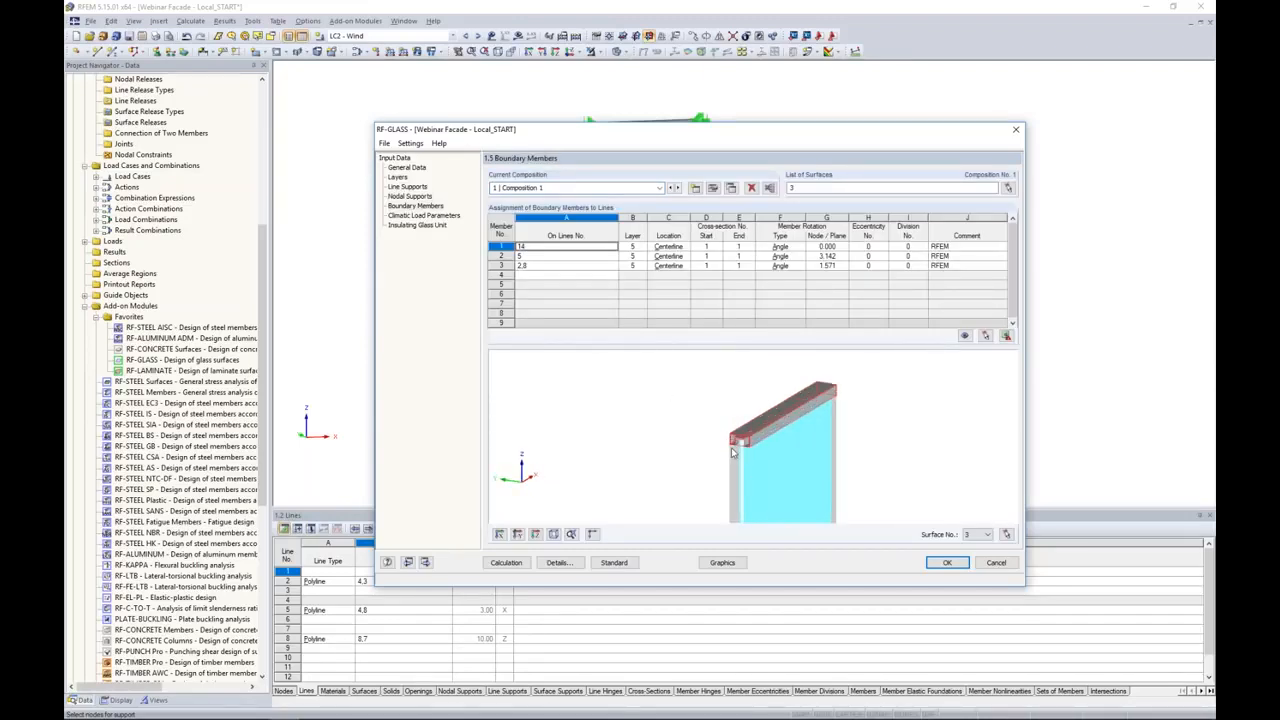
scroll(745, 440, "up", 3)
middle_click_drag(735, 474, 723, 436)
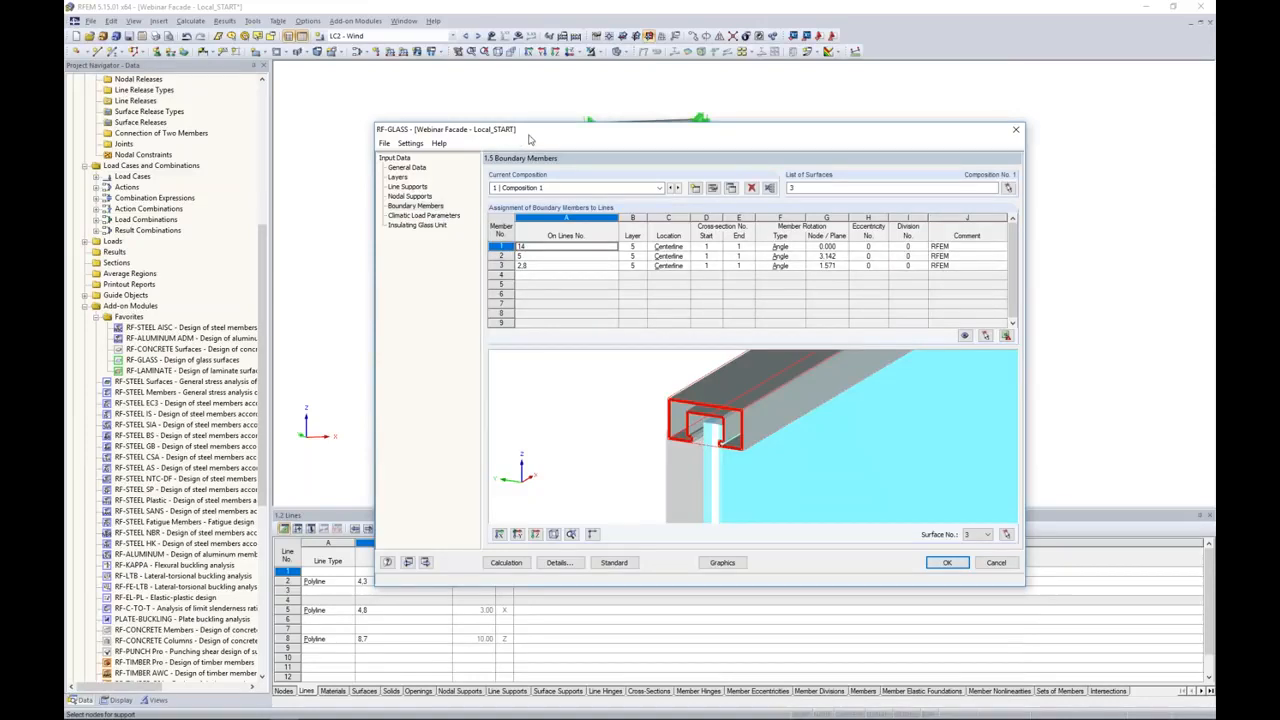
left_click_drag(530, 140, 677, 234)
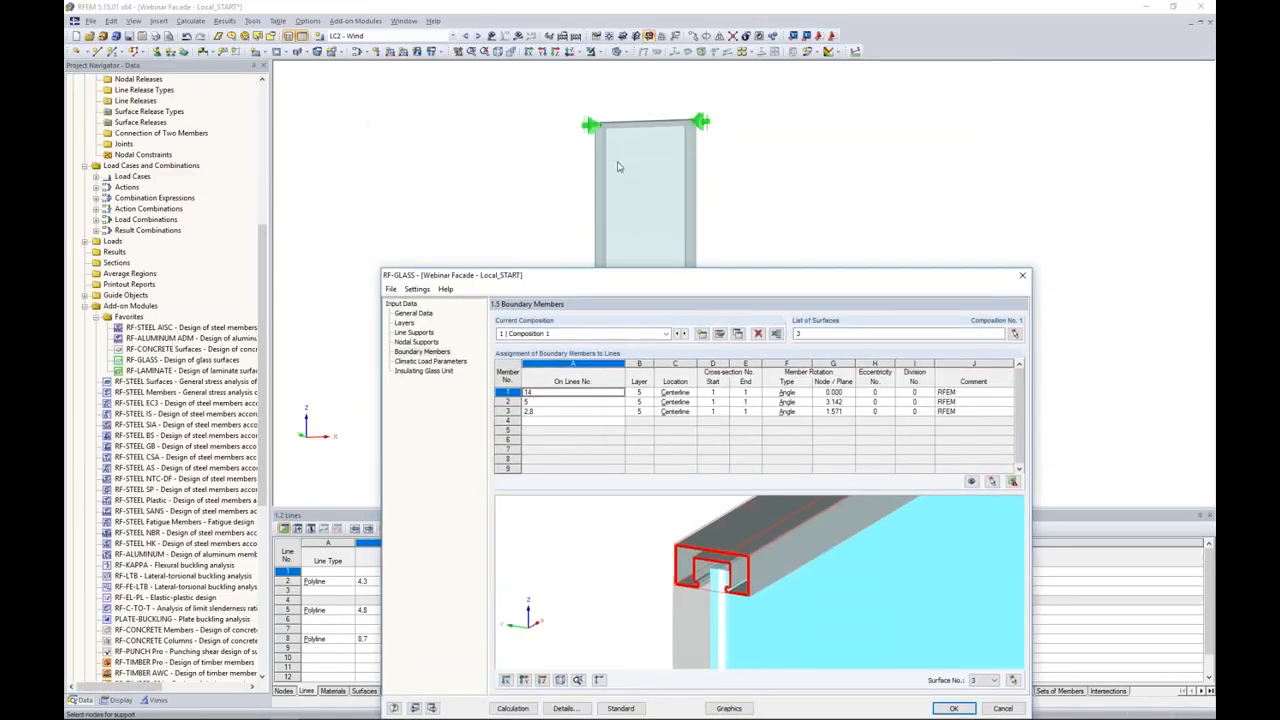
left_click_drag(712, 277, 733, 118)
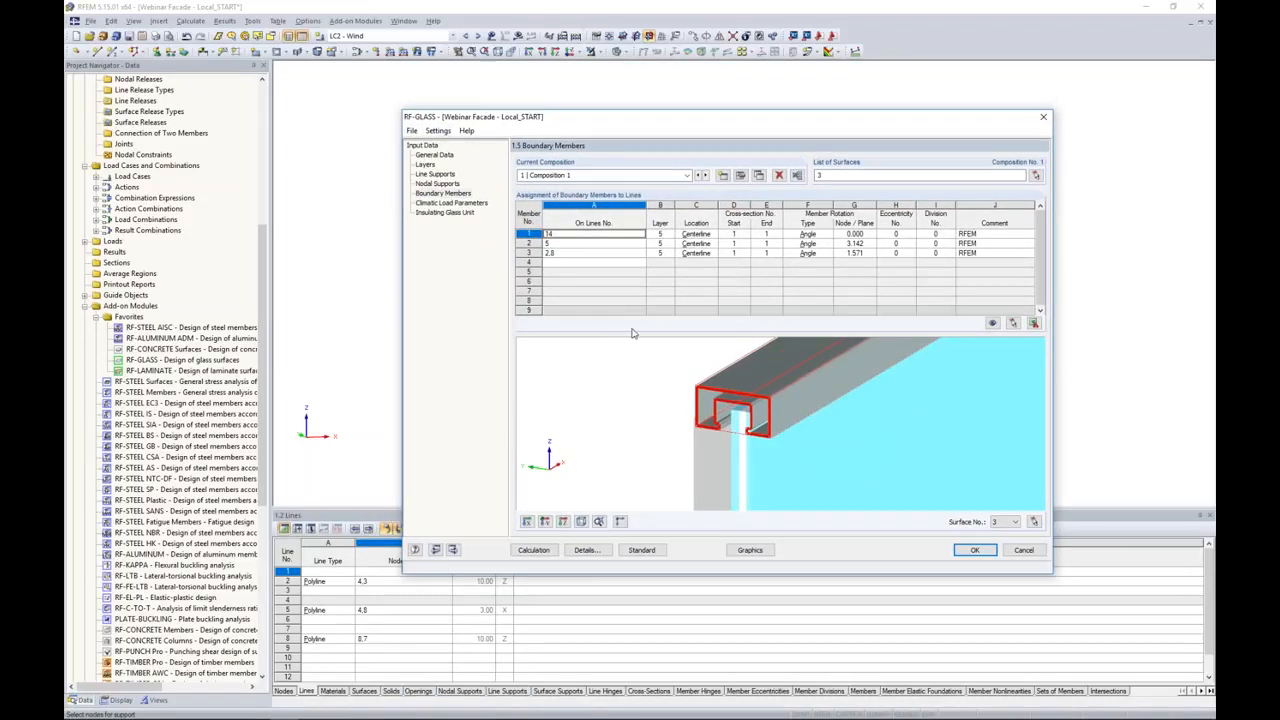
Step: Review the glass layer and location choices available for the boundary member on line 14
left_click(660, 233)
left_click(669, 233)
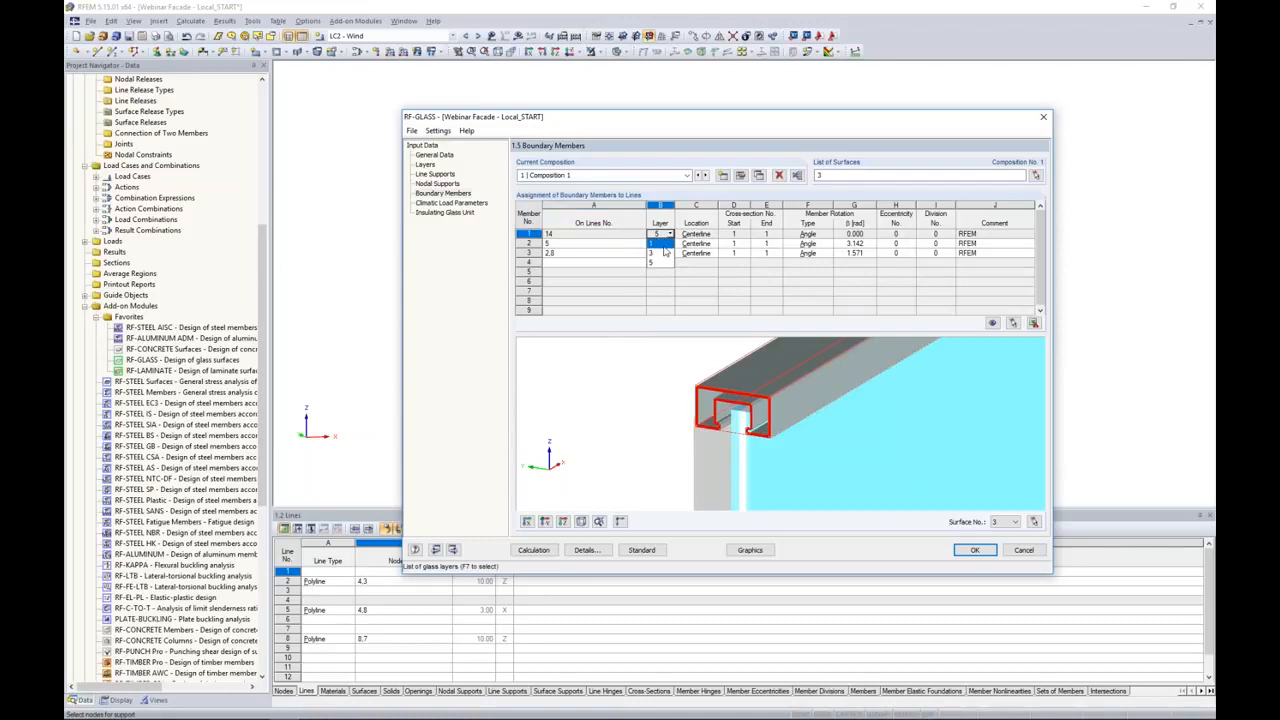
left_click(697, 237)
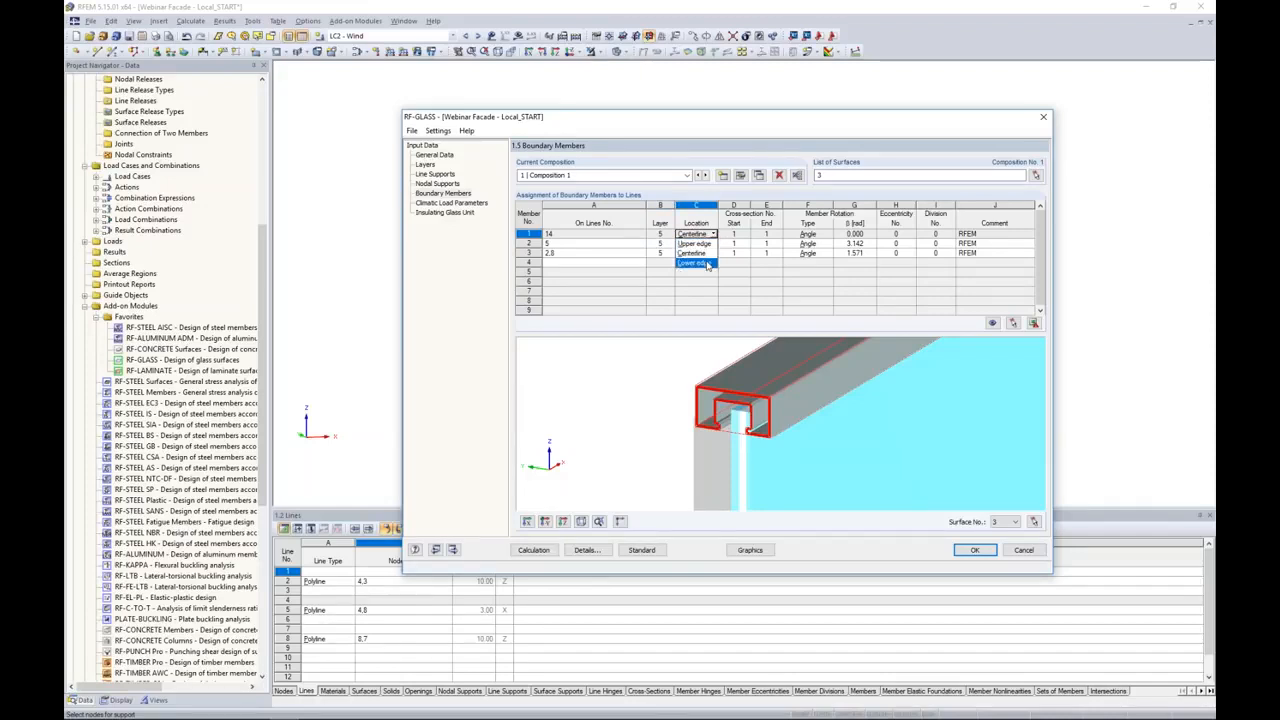
left_click(697, 292)
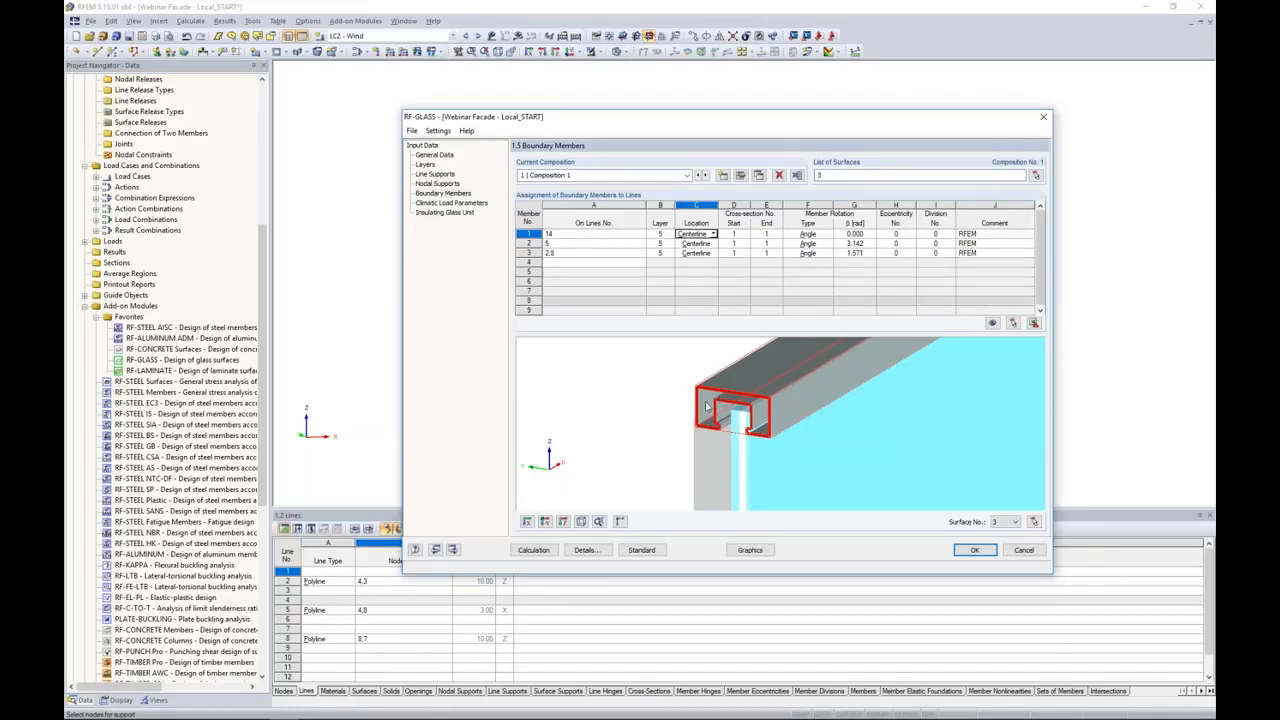
Step: Review the summer climatic load parameters with automatic gas temperature calculation temporarily enabled, leaving the option disabled
left_click(441, 203)
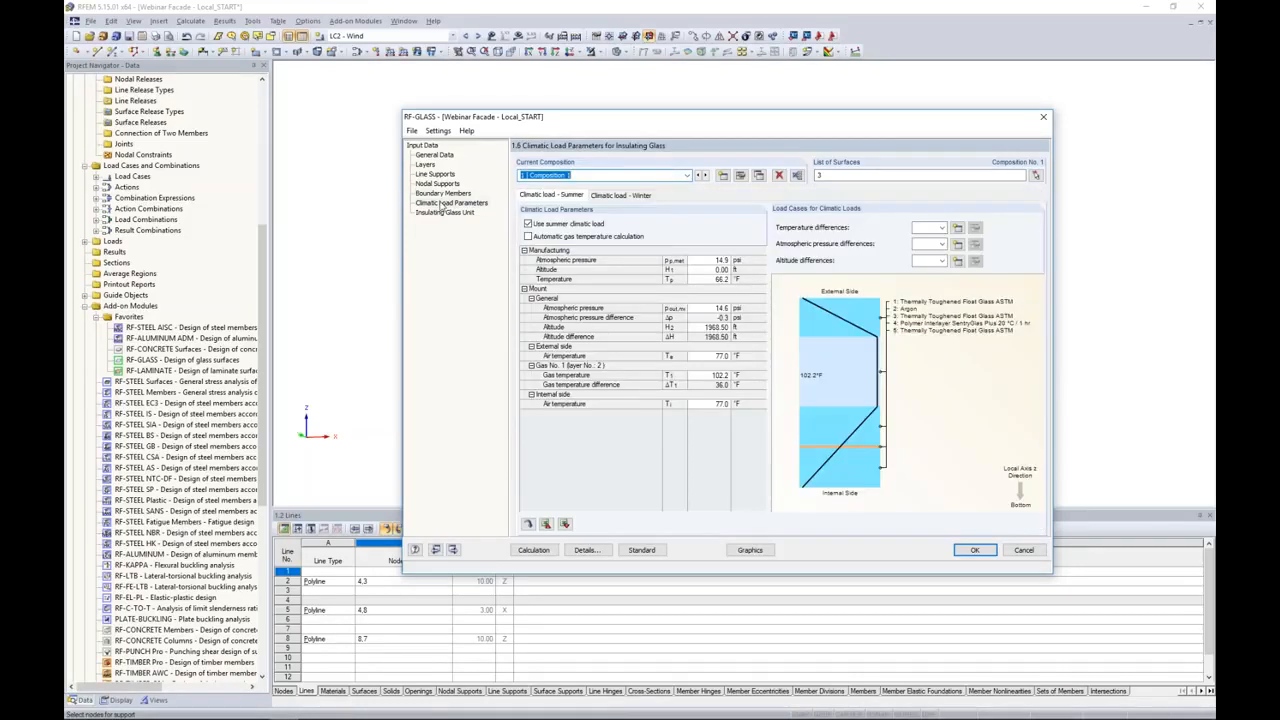
left_click(634, 270)
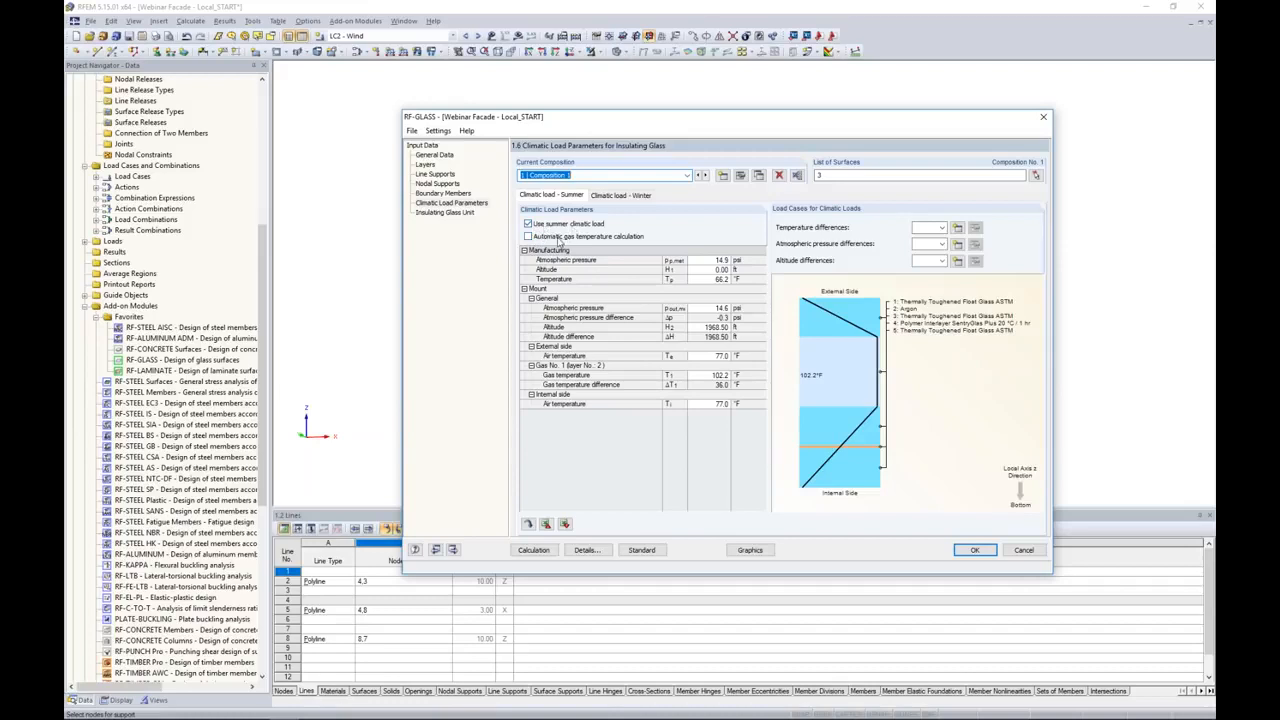
left_click(528, 236)
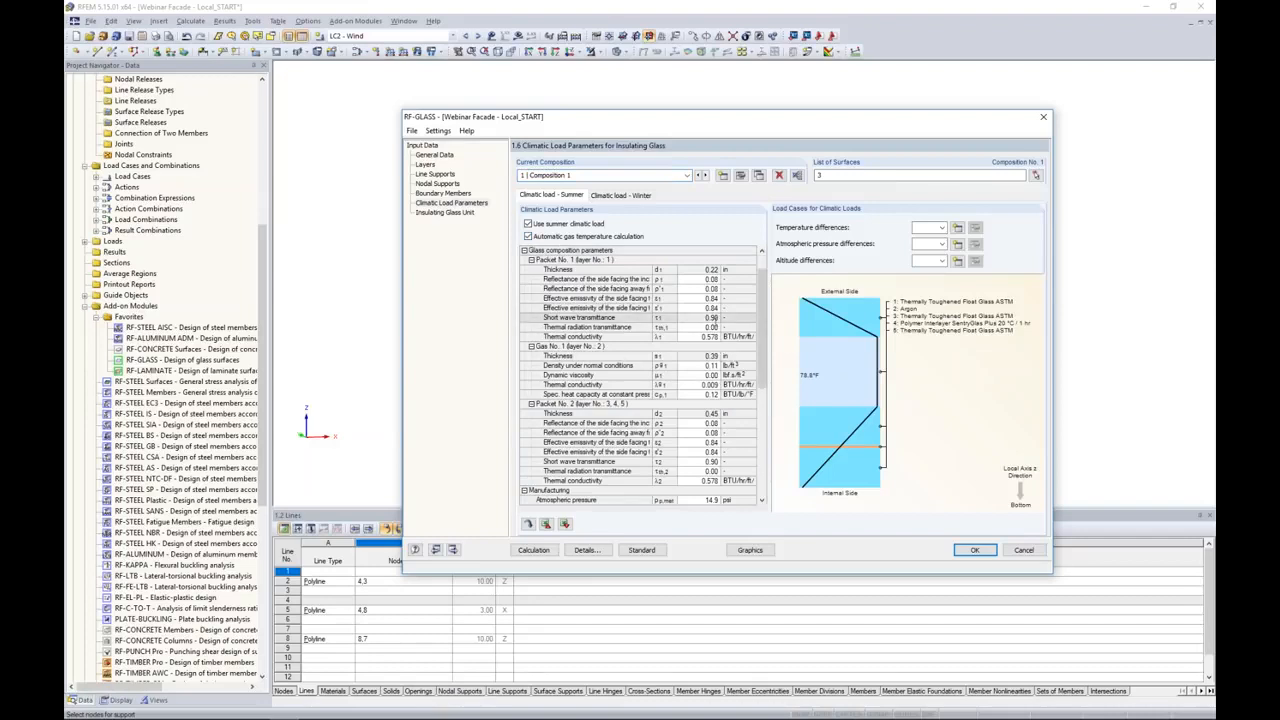
scroll(640, 375, "down", 9)
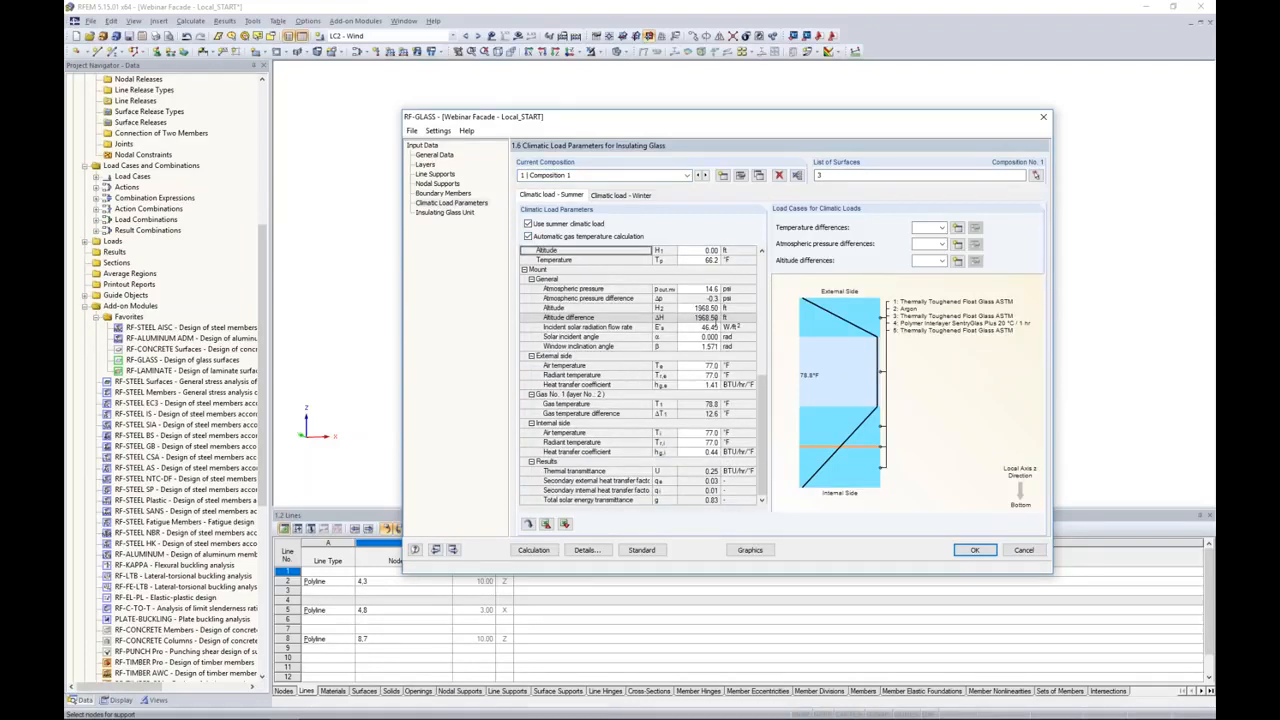
scroll(640, 375, "up", 6)
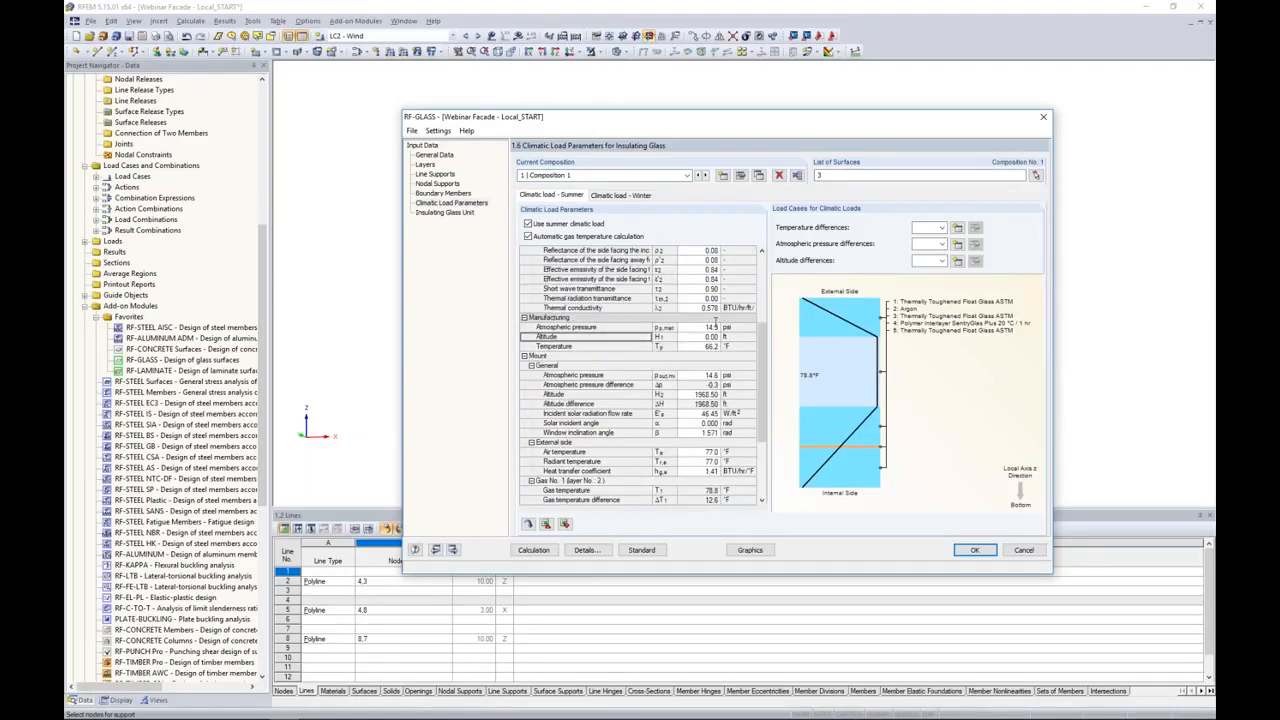
left_click(528, 236)
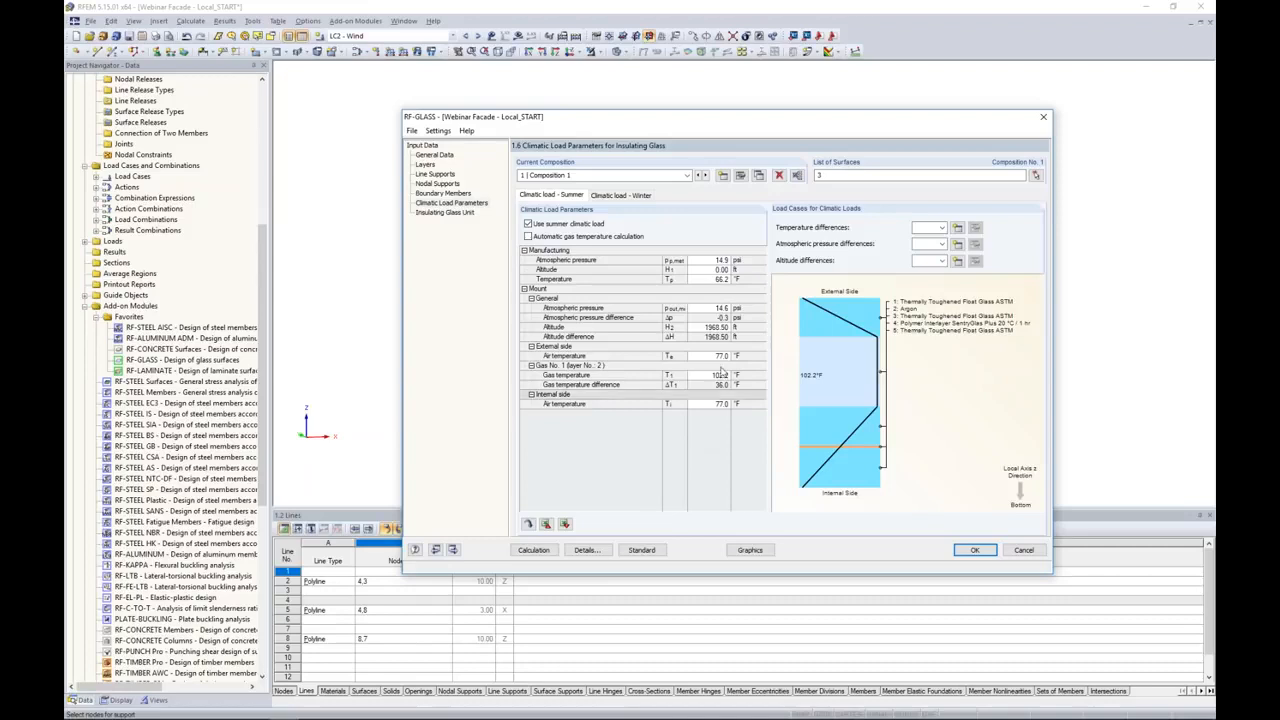
Step: Set the summer manufacturing atmospheric pressure to 14.7 psi and the manufacturing temperature to 65.0 °F
double_click(704, 260)
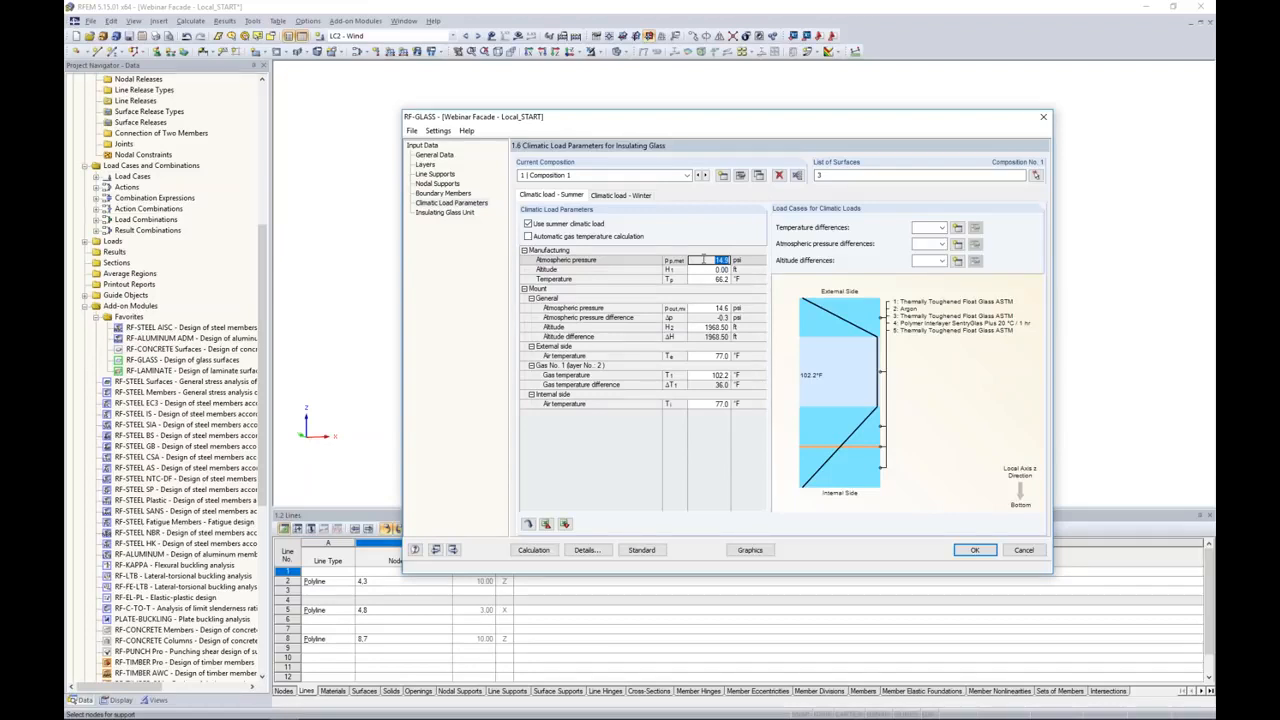
type("14.7")
key("Tab")
key("Tab")
type("65.0")
Step: Set the summer mount altitude to 4000 ft
key("Down")
key("Down")
key("Down")
key("Return")
type("4000")
key("Return")
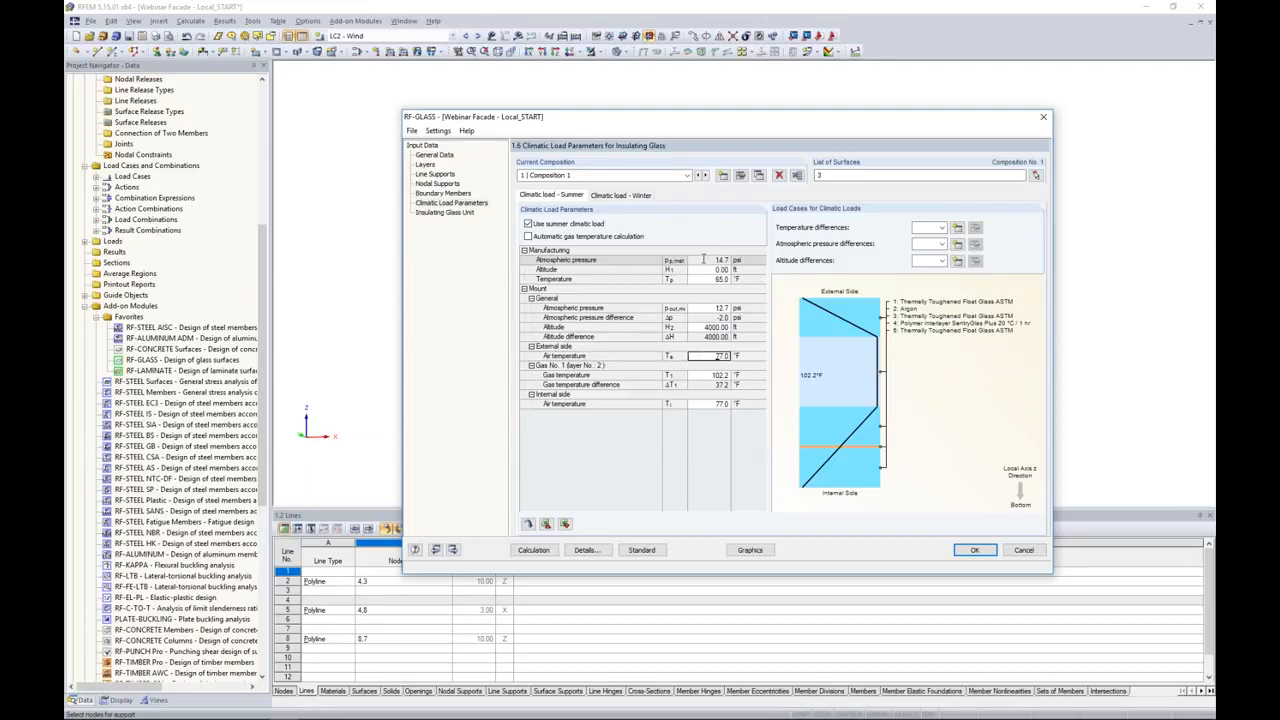
Step: Set the summer mount temperatures to 90.0 °F for external air, 102.0 °F for the gas and 70.0 °F for internal air
type("90.0")
key("Return")
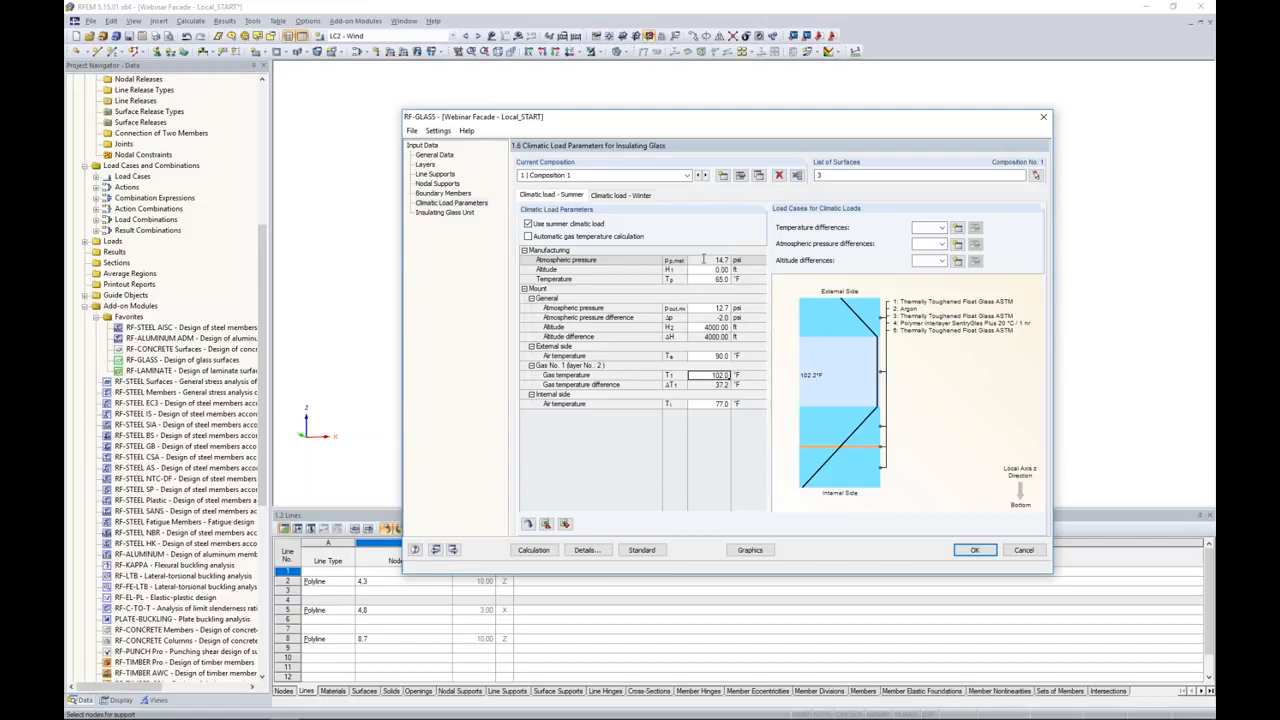
key("Return")
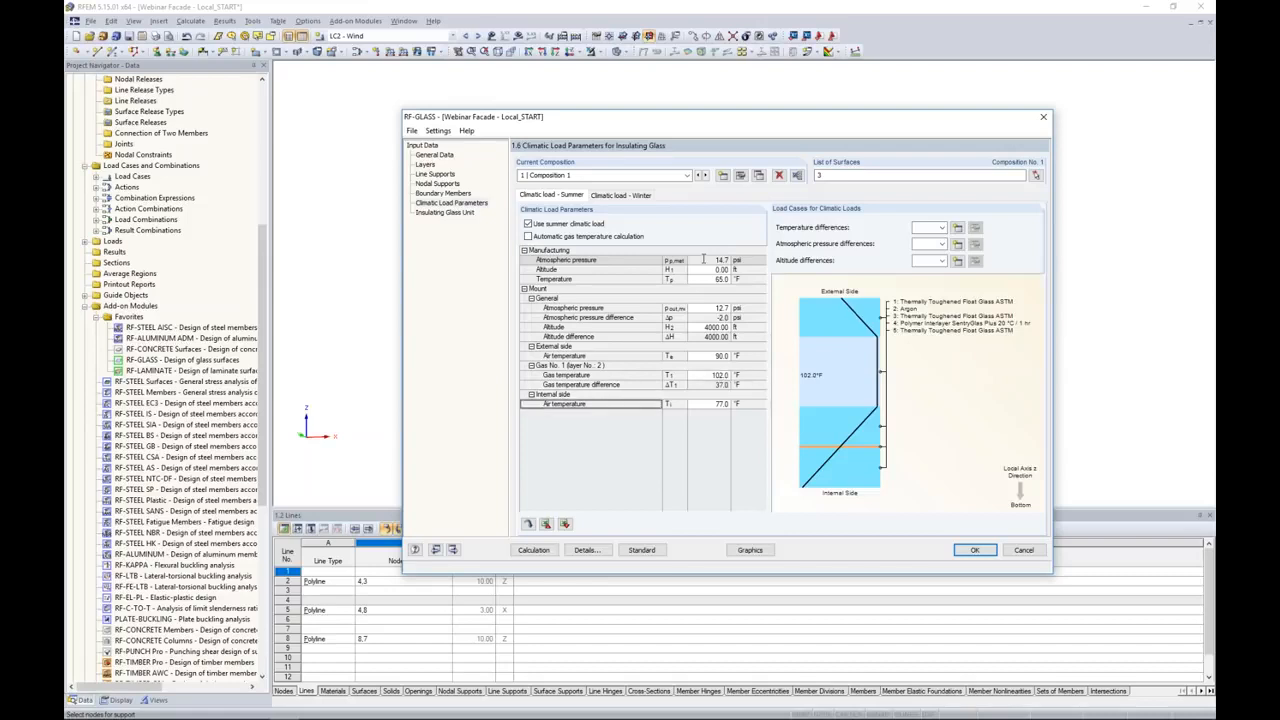
key("Right")
key("Right")
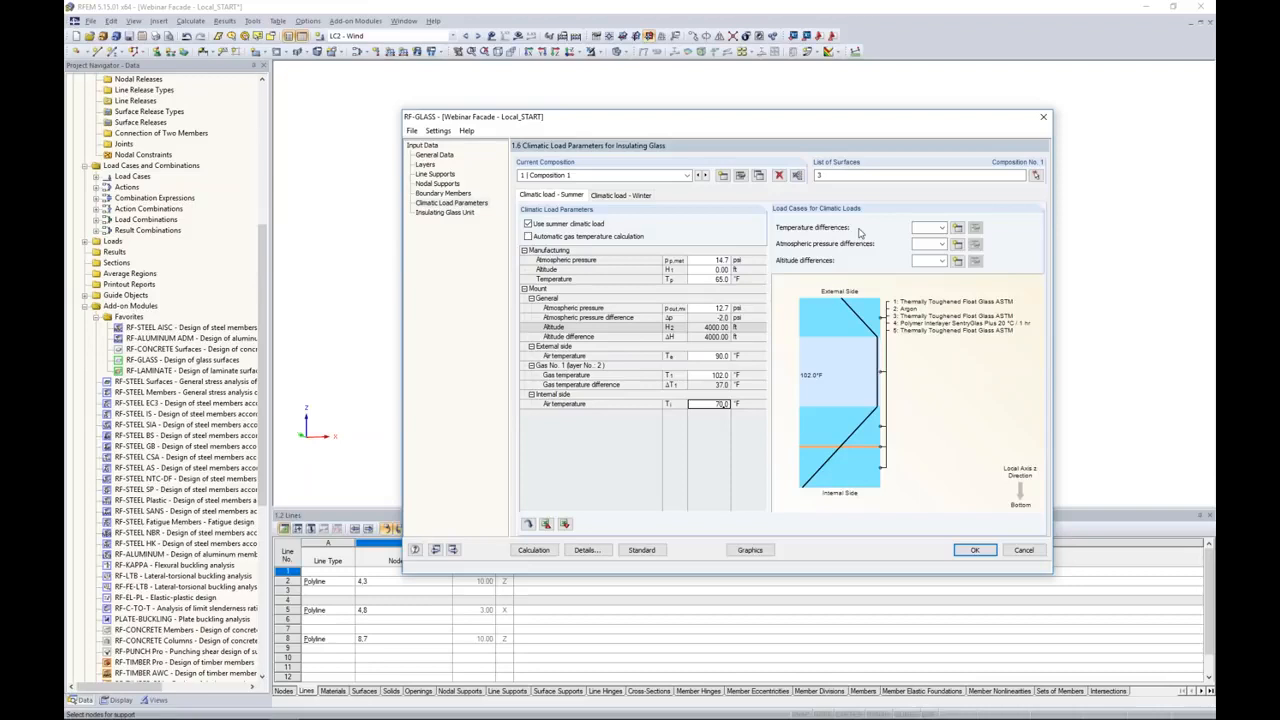
Step: Create a load case described as Temp with the Self-Straining Force action category for the summer temperature differences
left_click(940, 228)
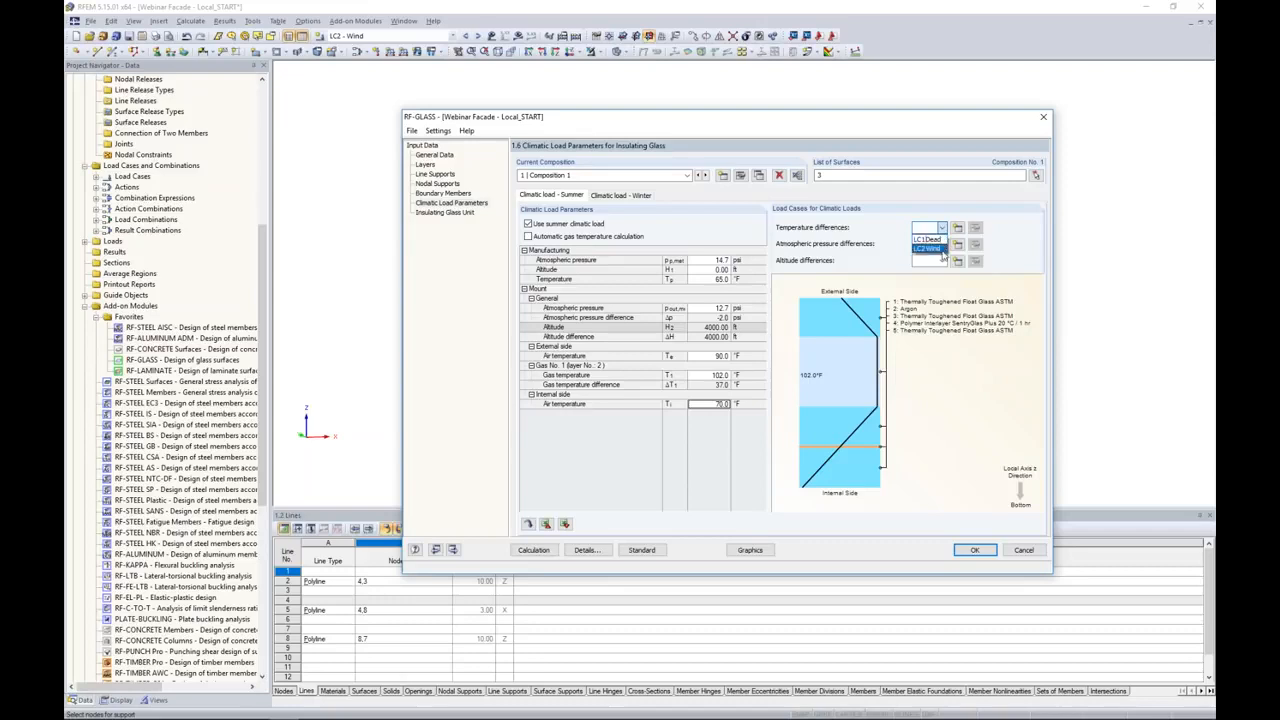
left_click(957, 230)
left_click(957, 230)
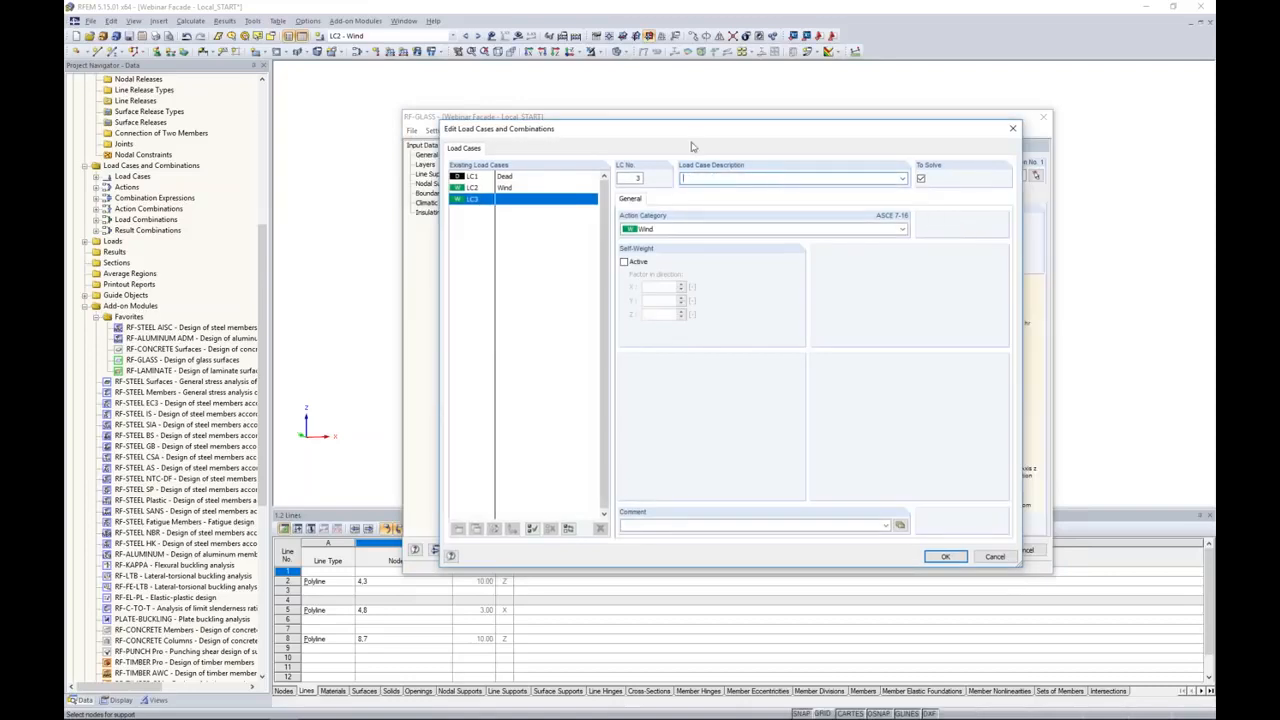
left_click(689, 178)
type("Templ")
left_click(695, 229)
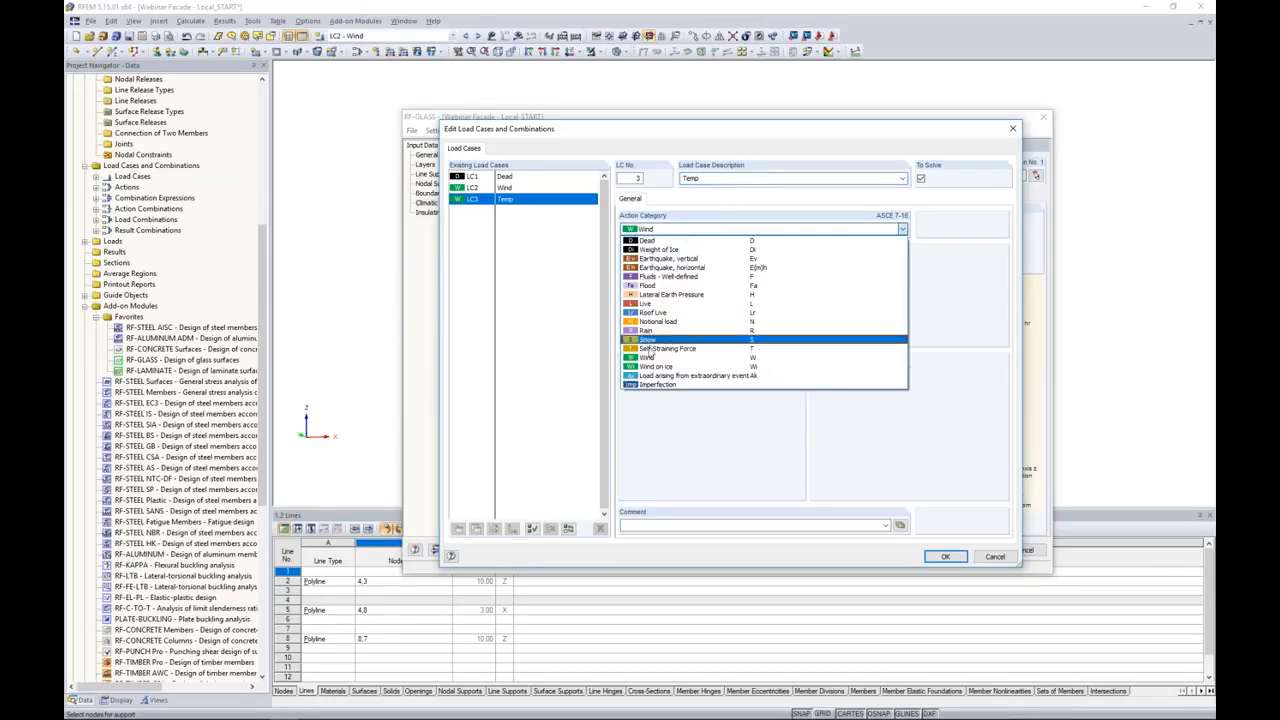
left_click(660, 349)
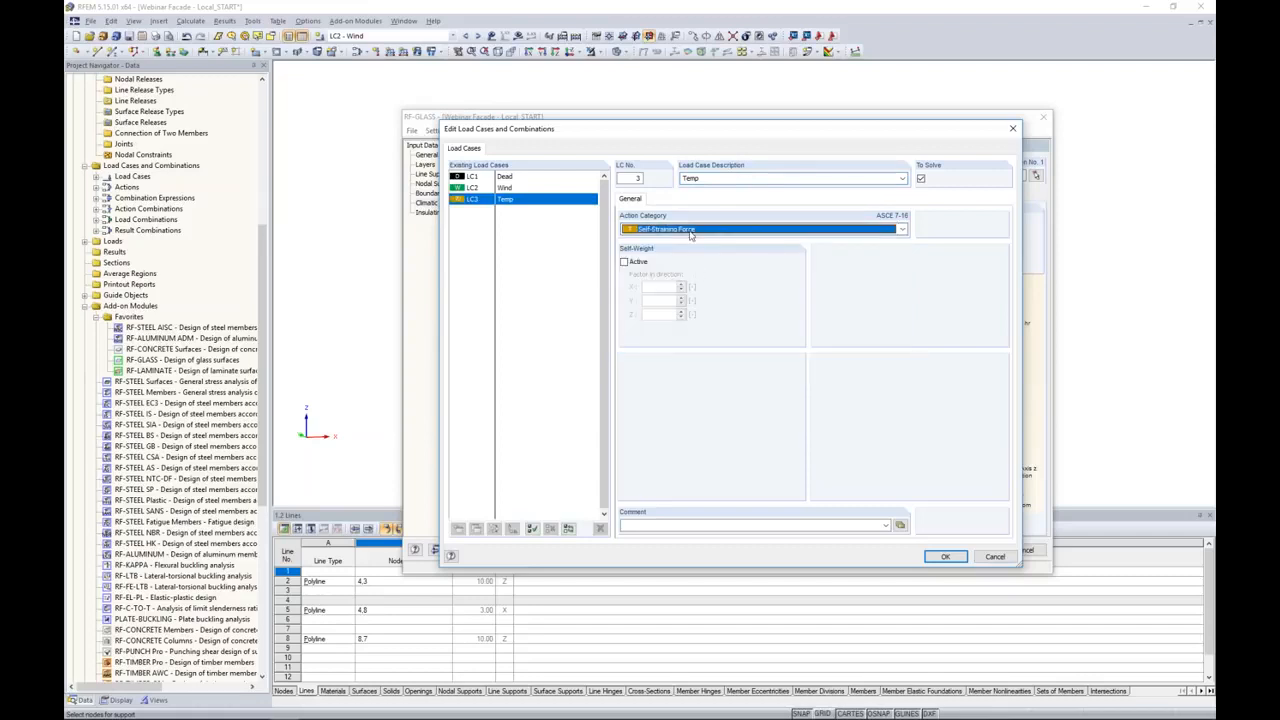
left_click(945, 556)
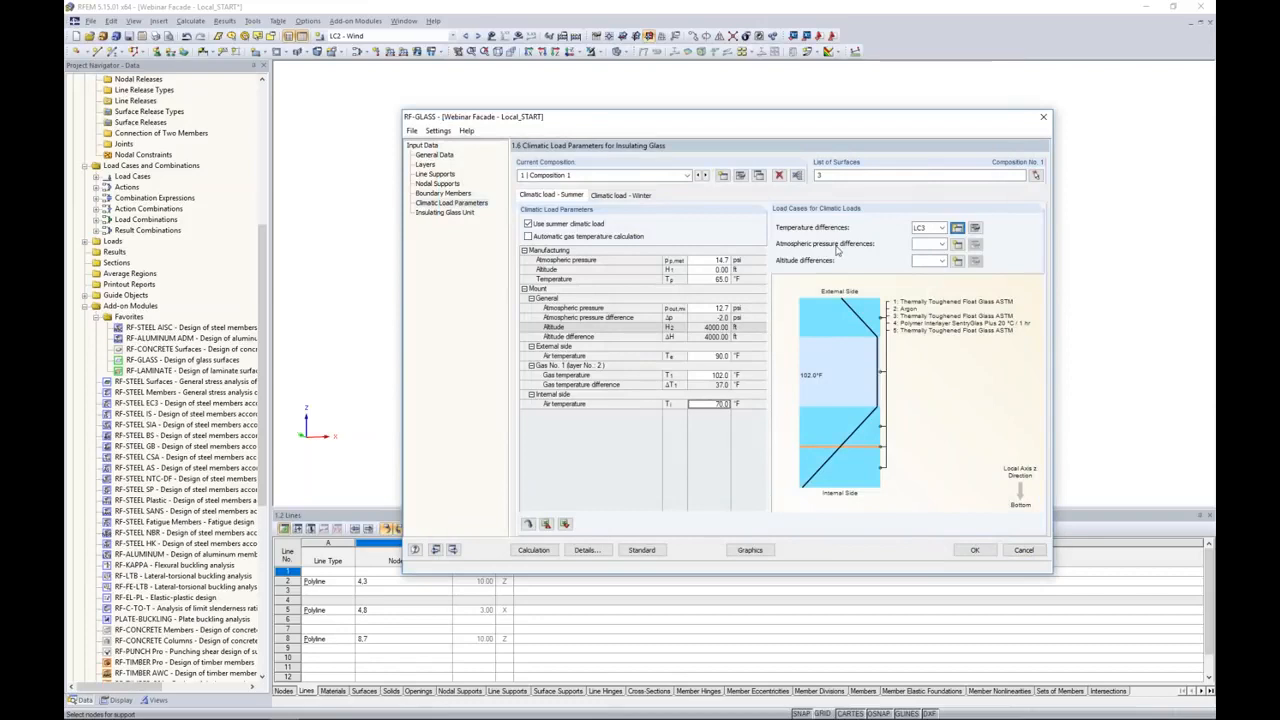
Step: Create a load case described as Atmos for the summer atmospheric pressure differences
left_click(957, 246)
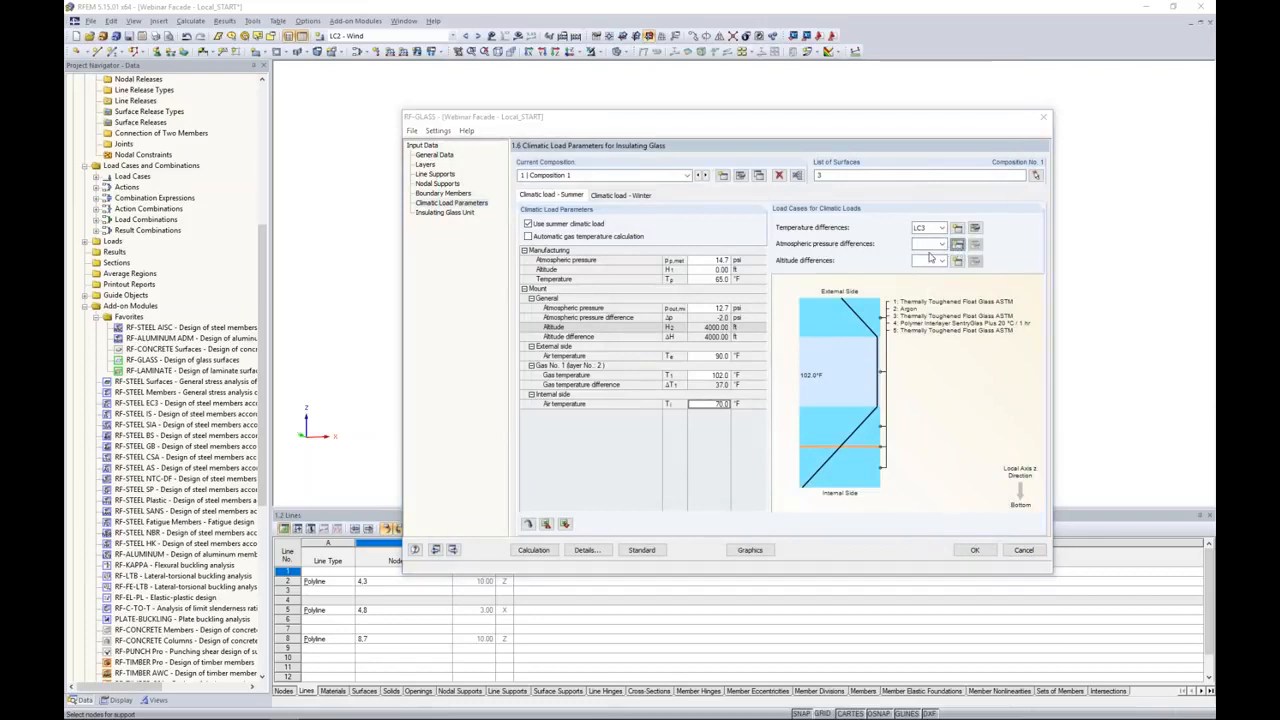
type("Atmos")
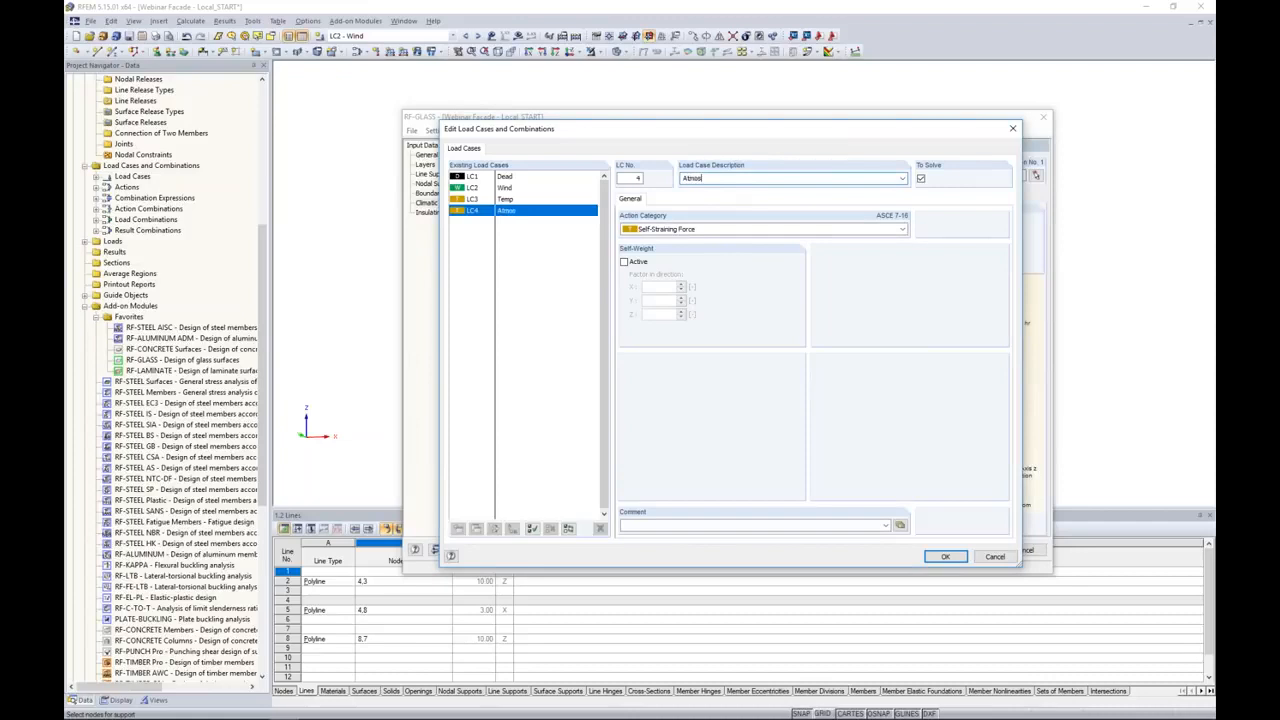
left_click(946, 556)
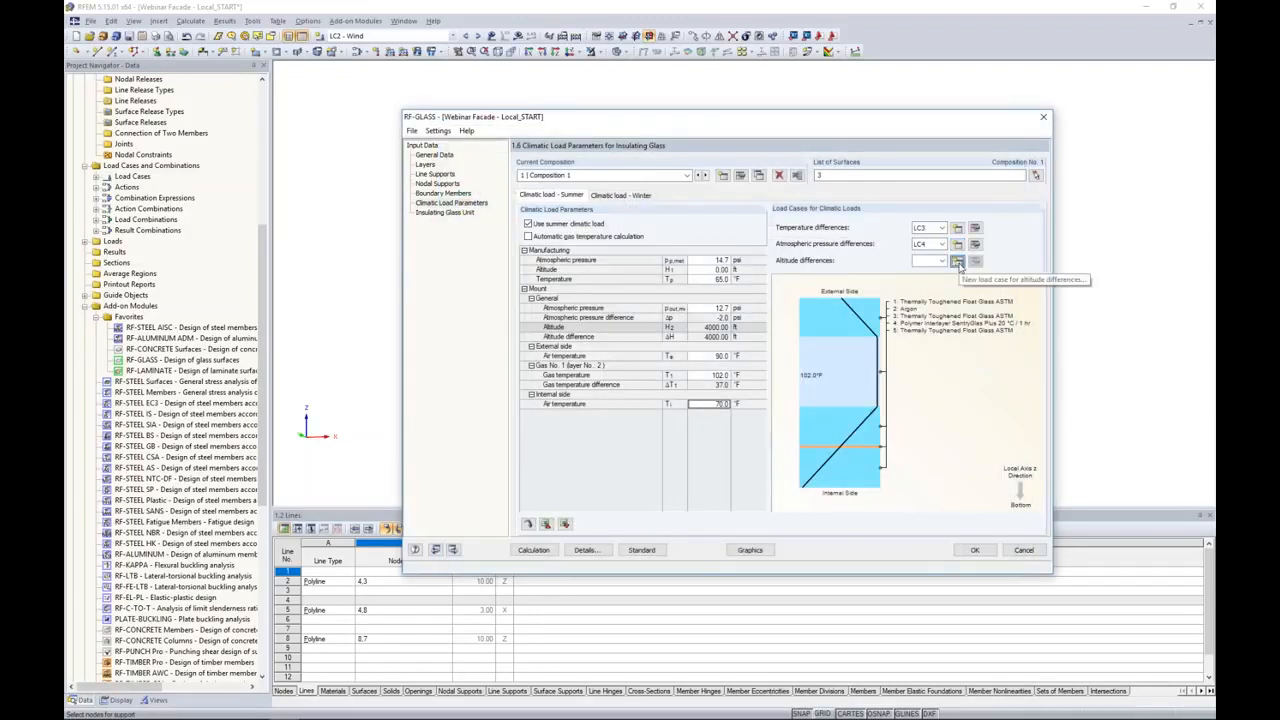
Step: Create a load case described as Alt for the summer altitude differences
left_click(957, 262)
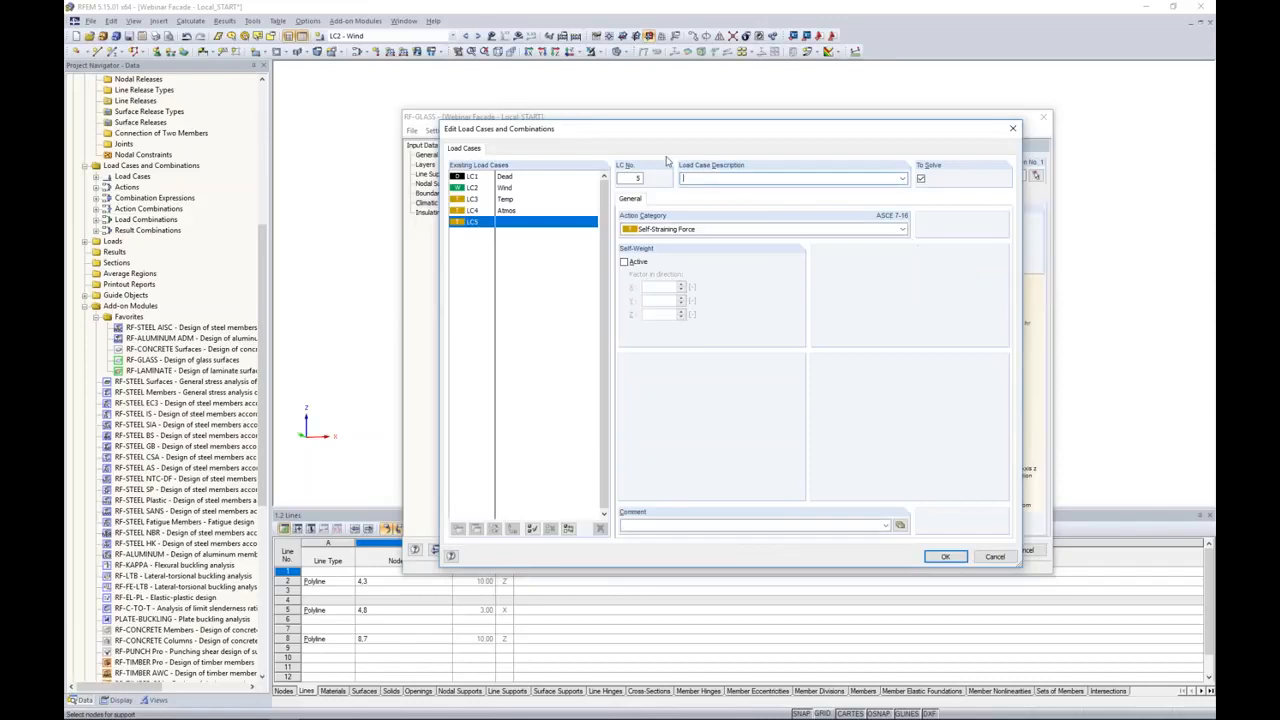
type("Alt")
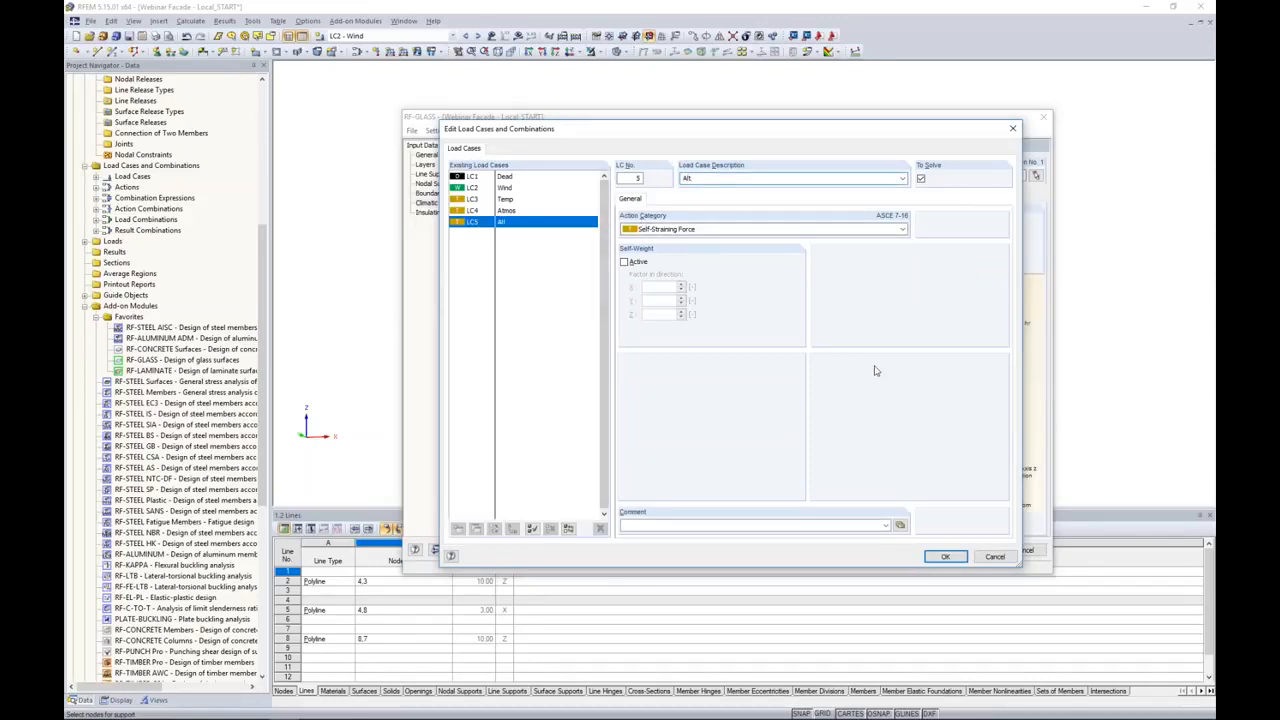
left_click(945, 556)
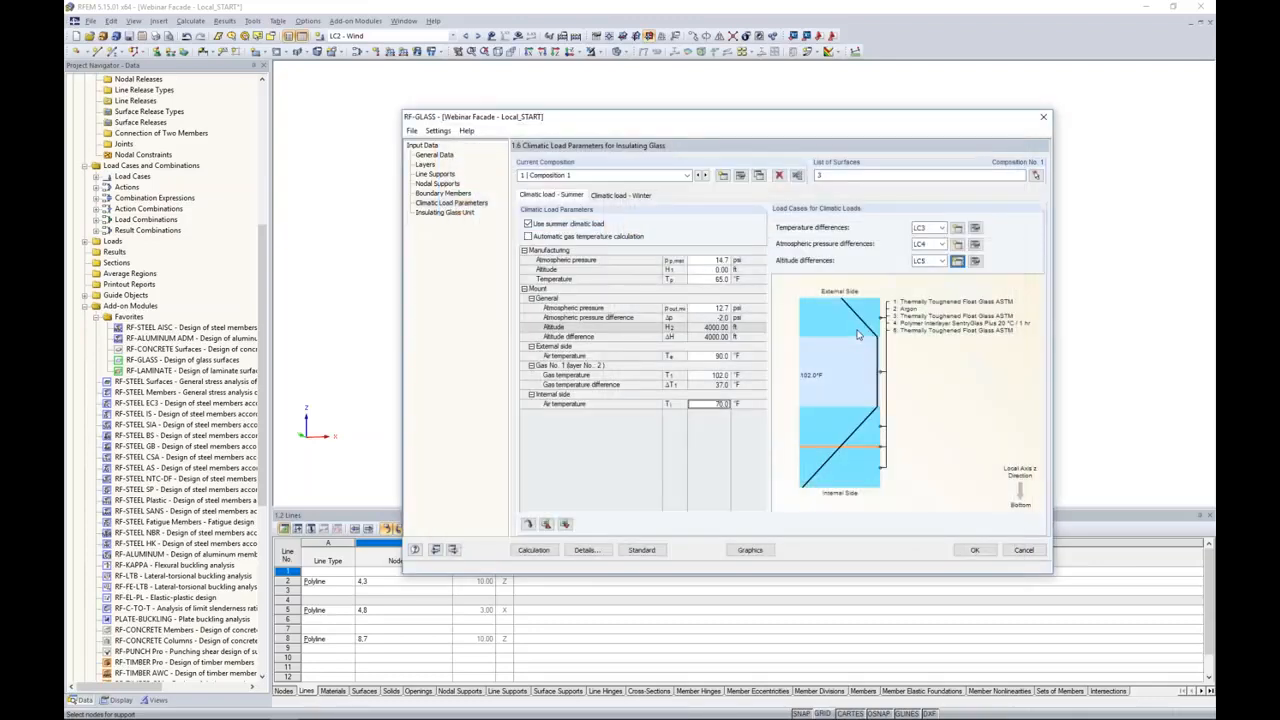
Step: Assign LC3, LC4 and LC5 to the winter temperature, atmospheric pressure and altitude differences, and save the module input
left_click(627, 197)
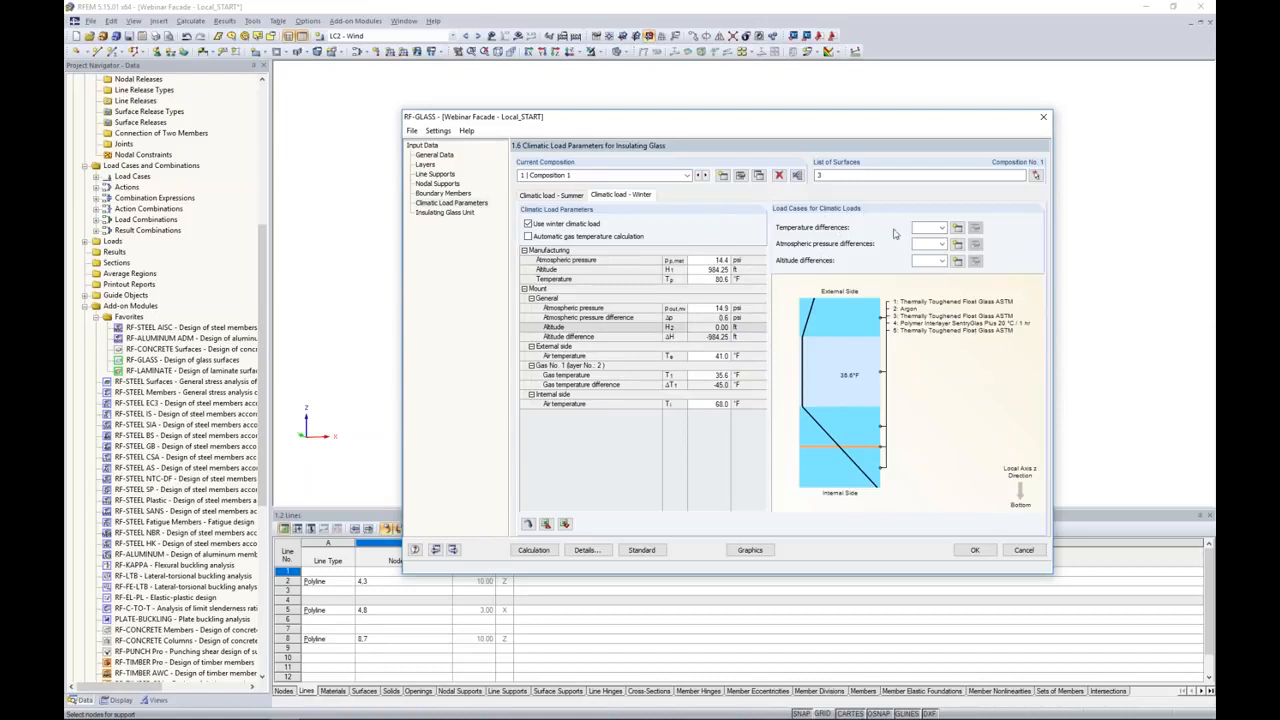
left_click(932, 228)
left_click(930, 258)
left_click(932, 244)
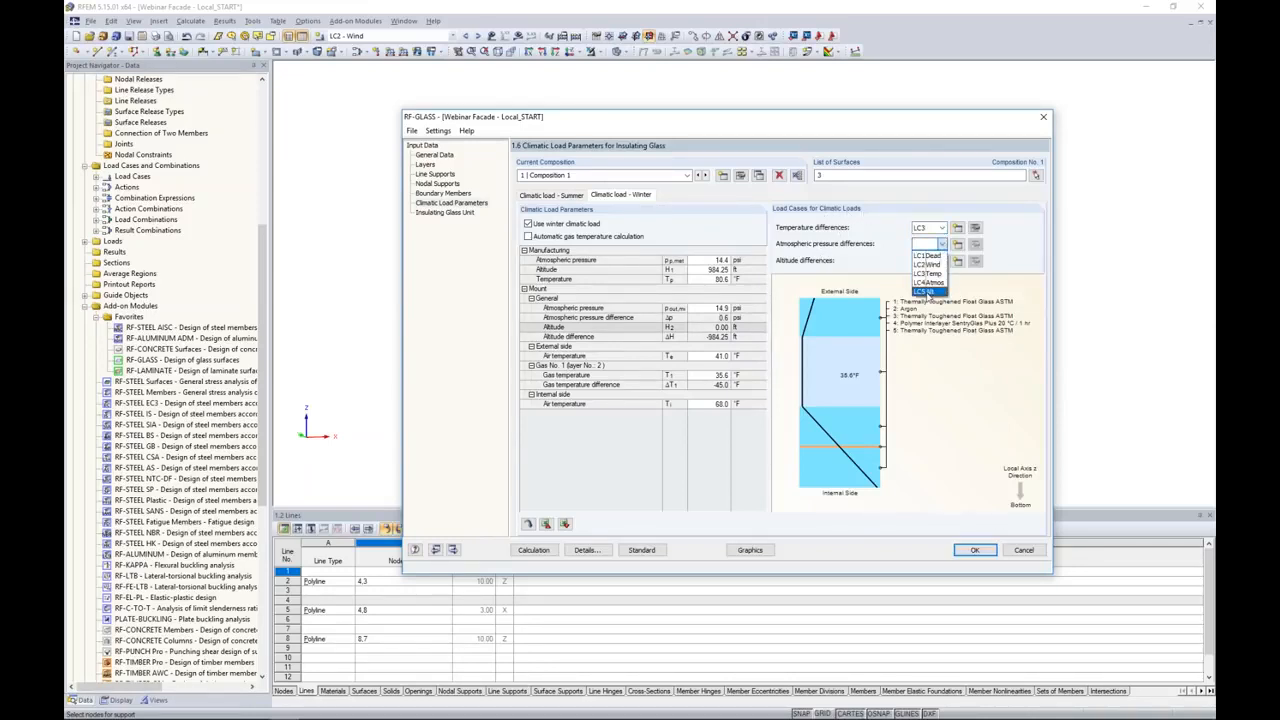
left_click(927, 282)
left_click(930, 260)
left_click(931, 308)
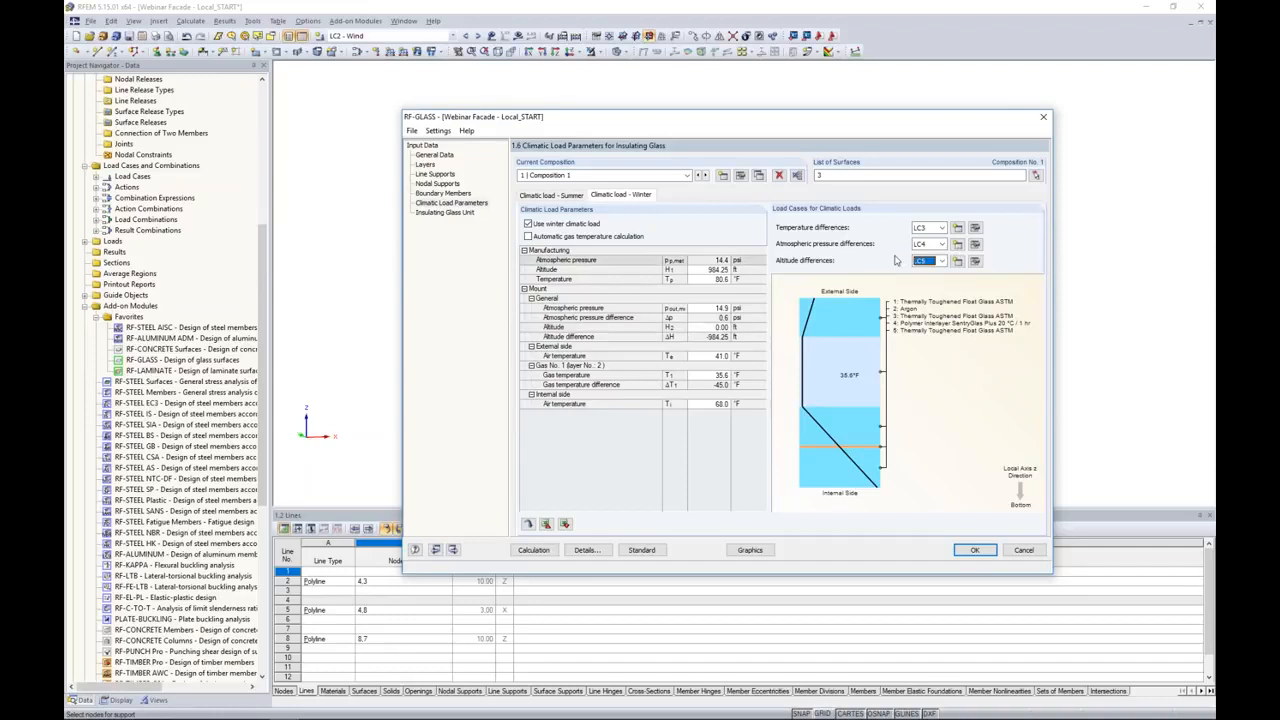
left_click(448, 156)
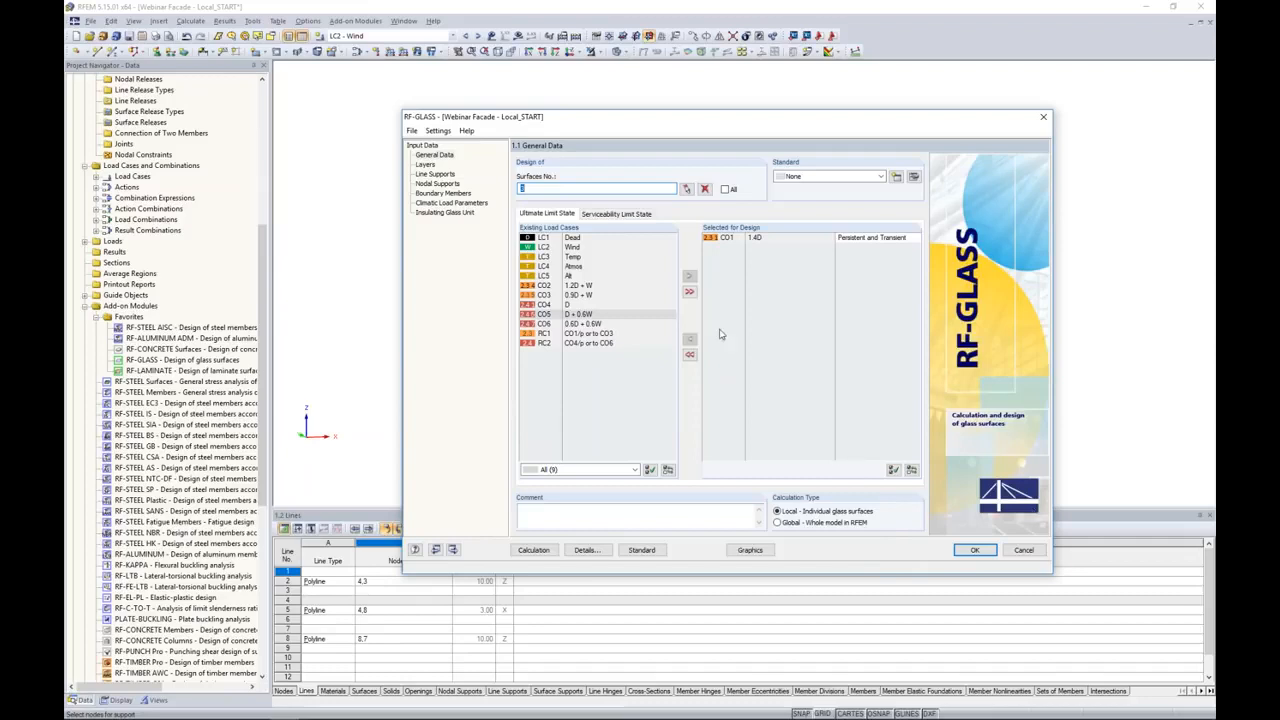
left_click(974, 550)
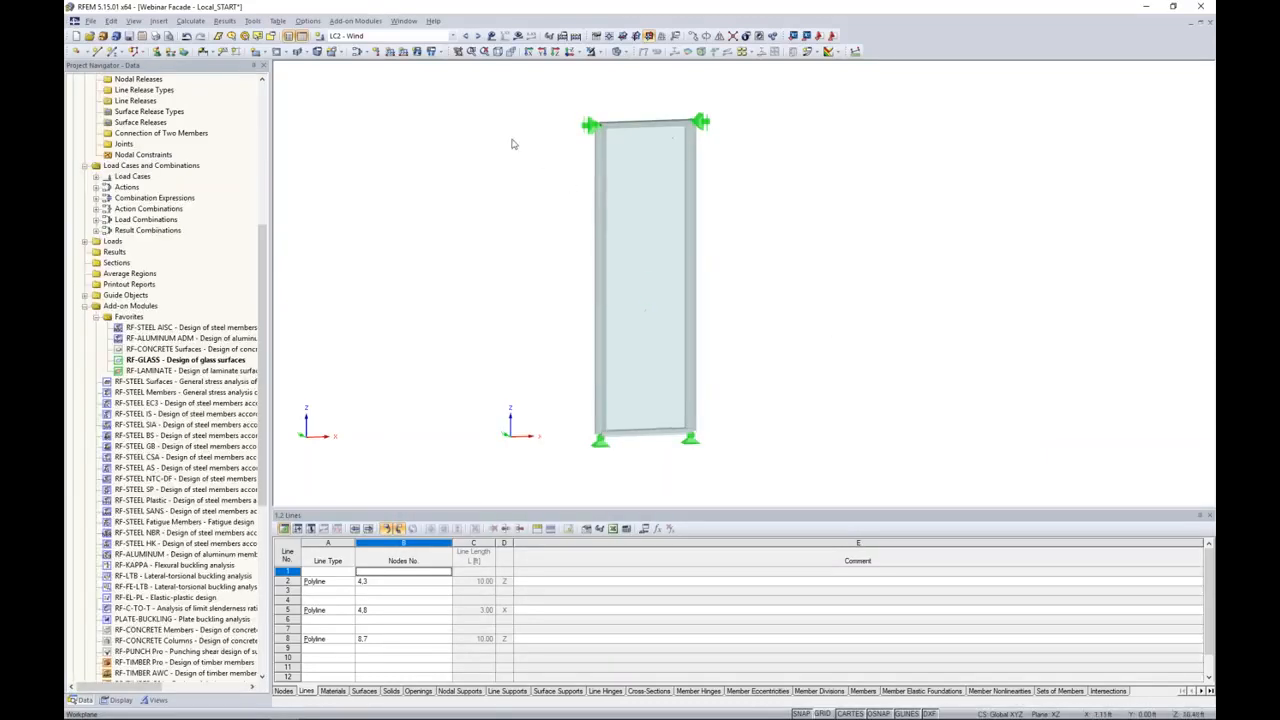
Step: Review the generated load combinations that include the climatic load cases
left_click(454, 37)
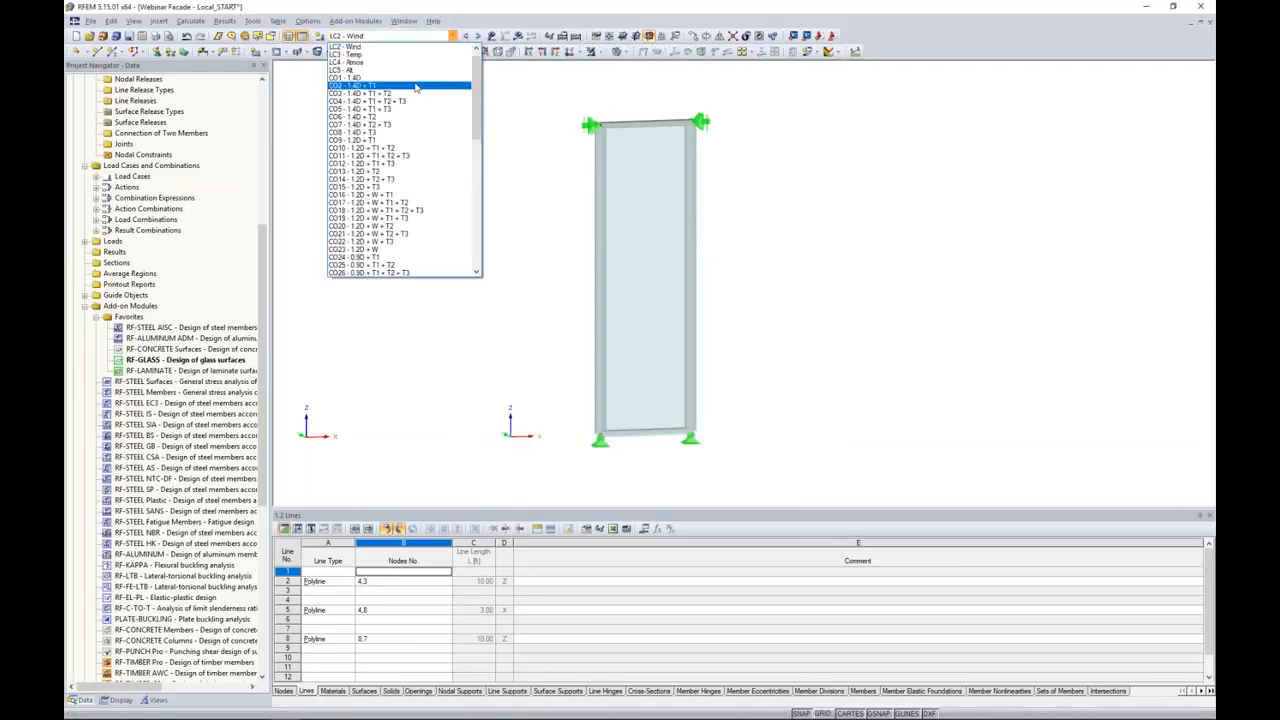
scroll(408, 121, "down", 5)
scroll(408, 121, "down", 8)
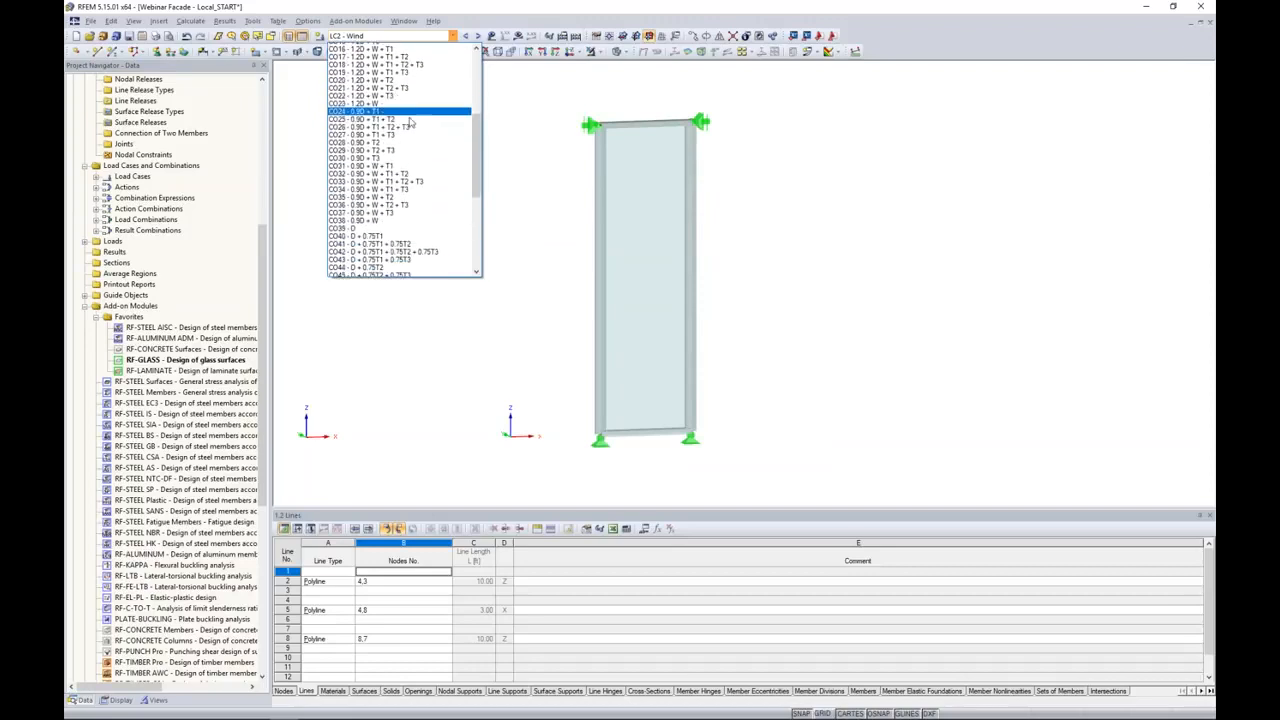
scroll(410, 122, "down", 2)
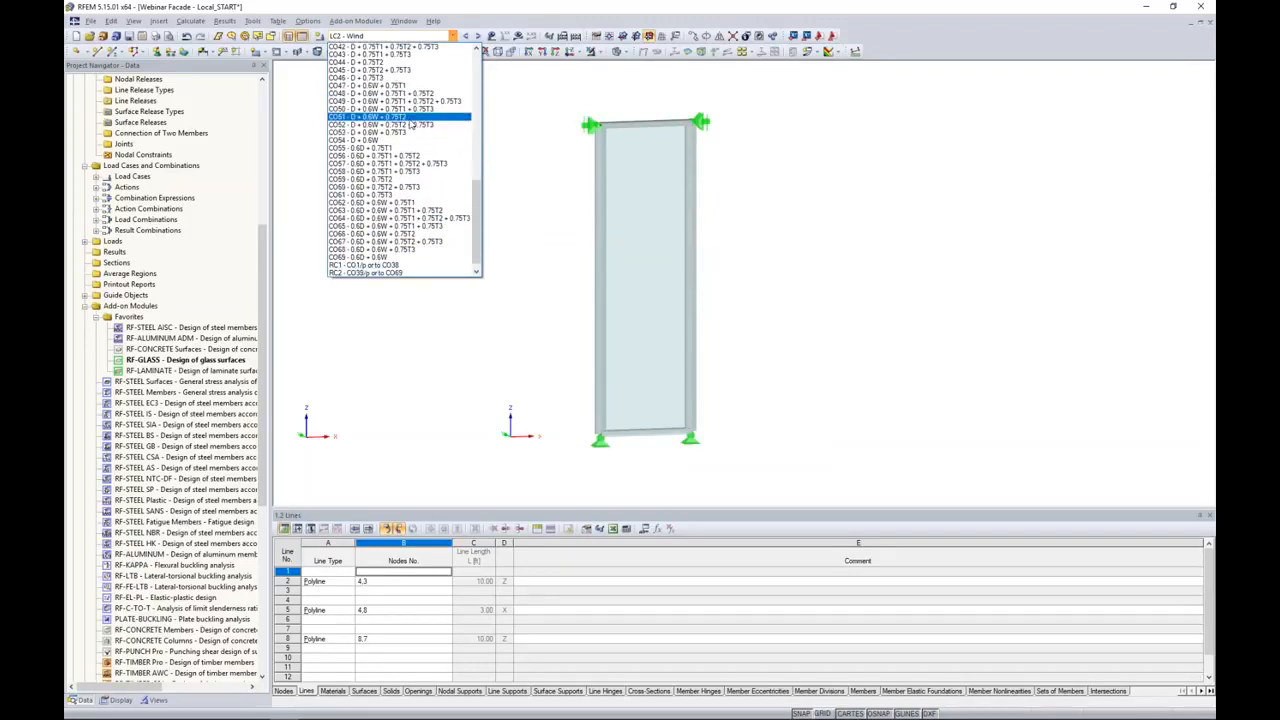
scroll(424, 160, "up", 7)
scroll(426, 166, "down", 2)
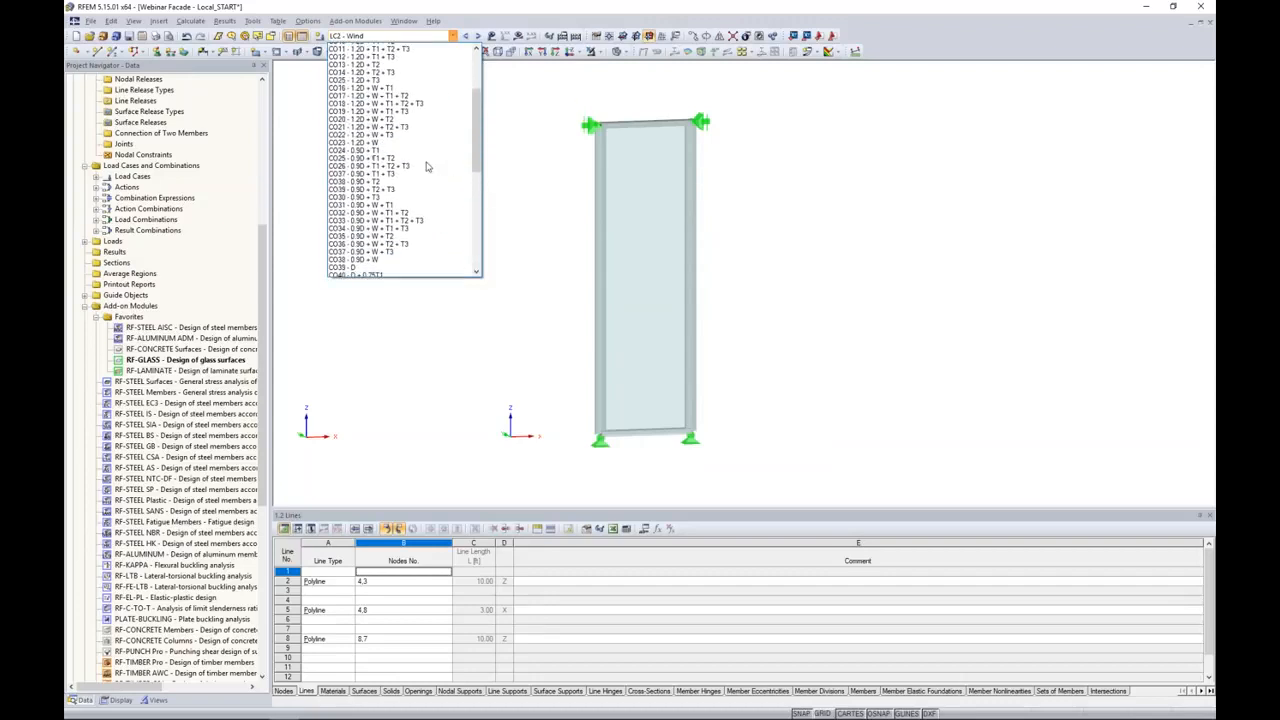
left_click(506, 174)
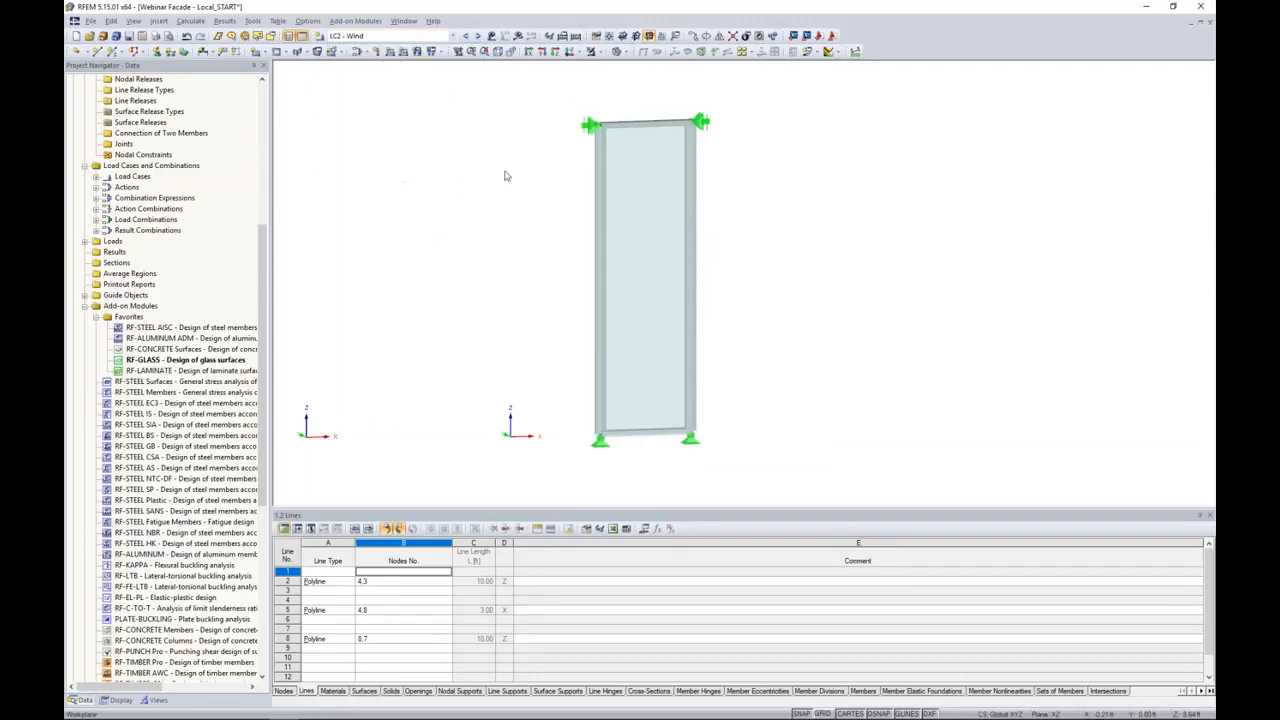
Step: Reopen RF-GLASS and add load combinations CO2 to CO38 to the ultimate limit state design
double_click(202, 360)
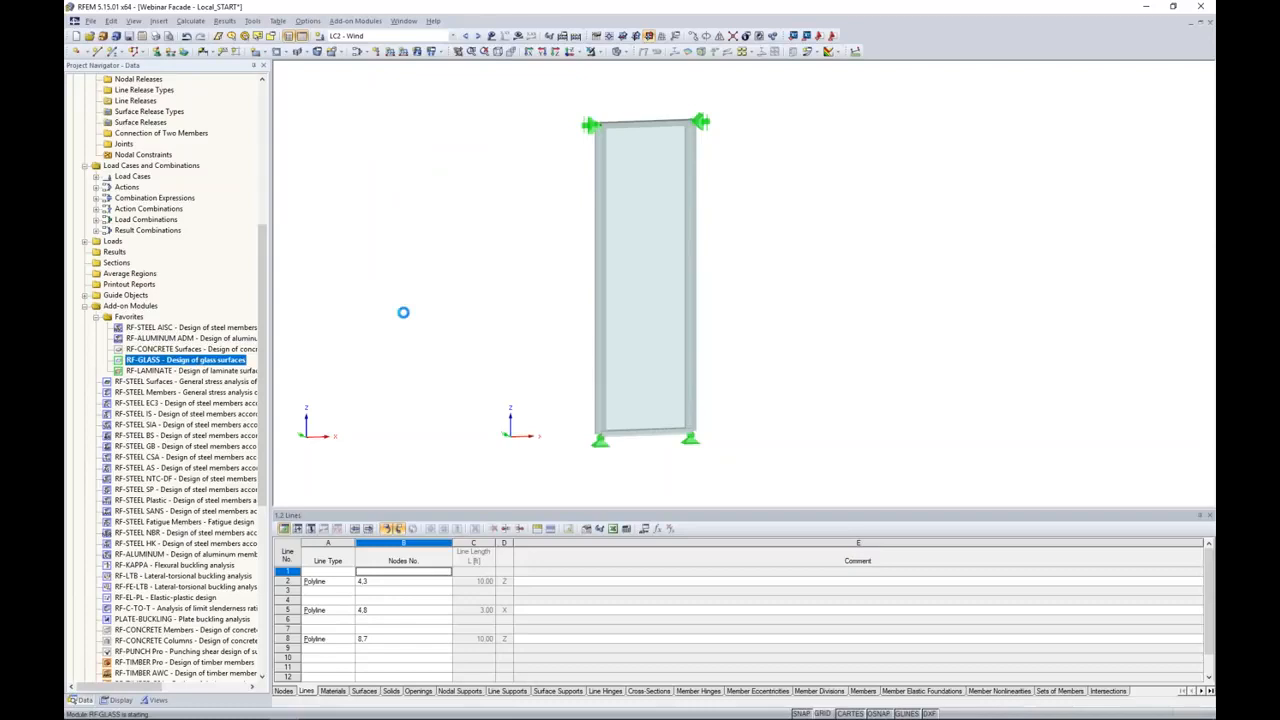
left_click(495, 304)
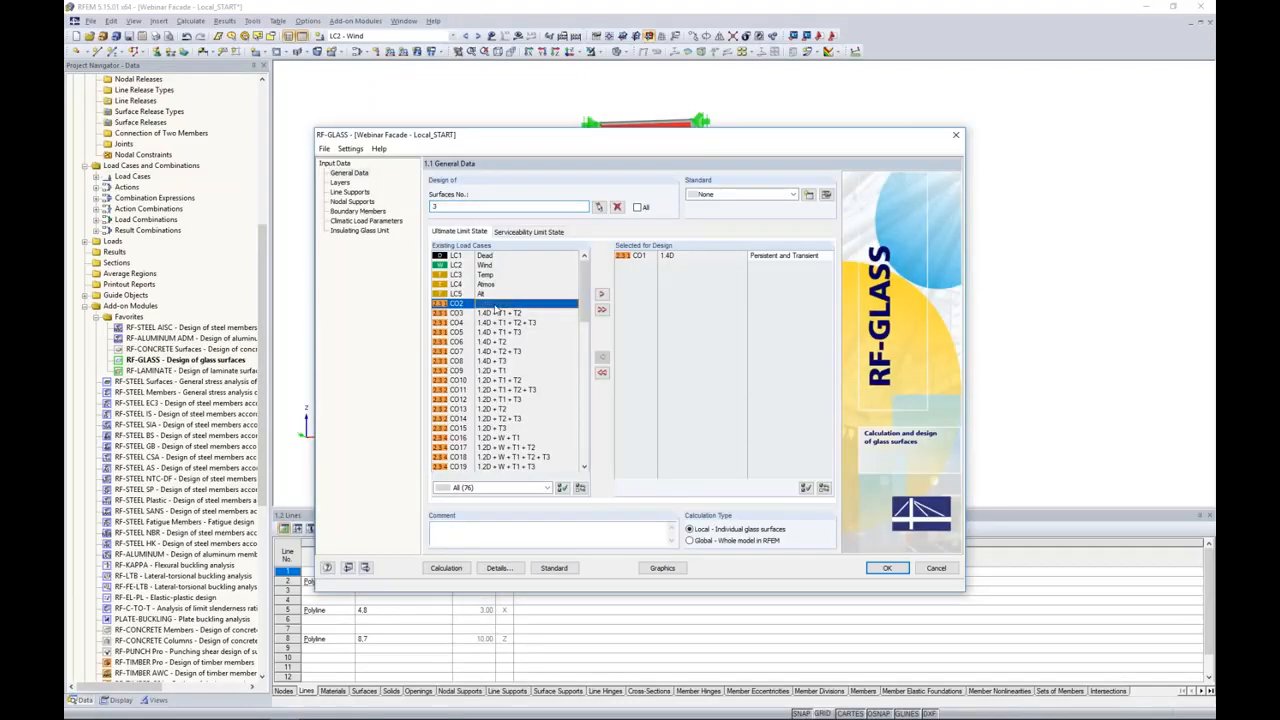
scroll(510, 350, "down", 7)
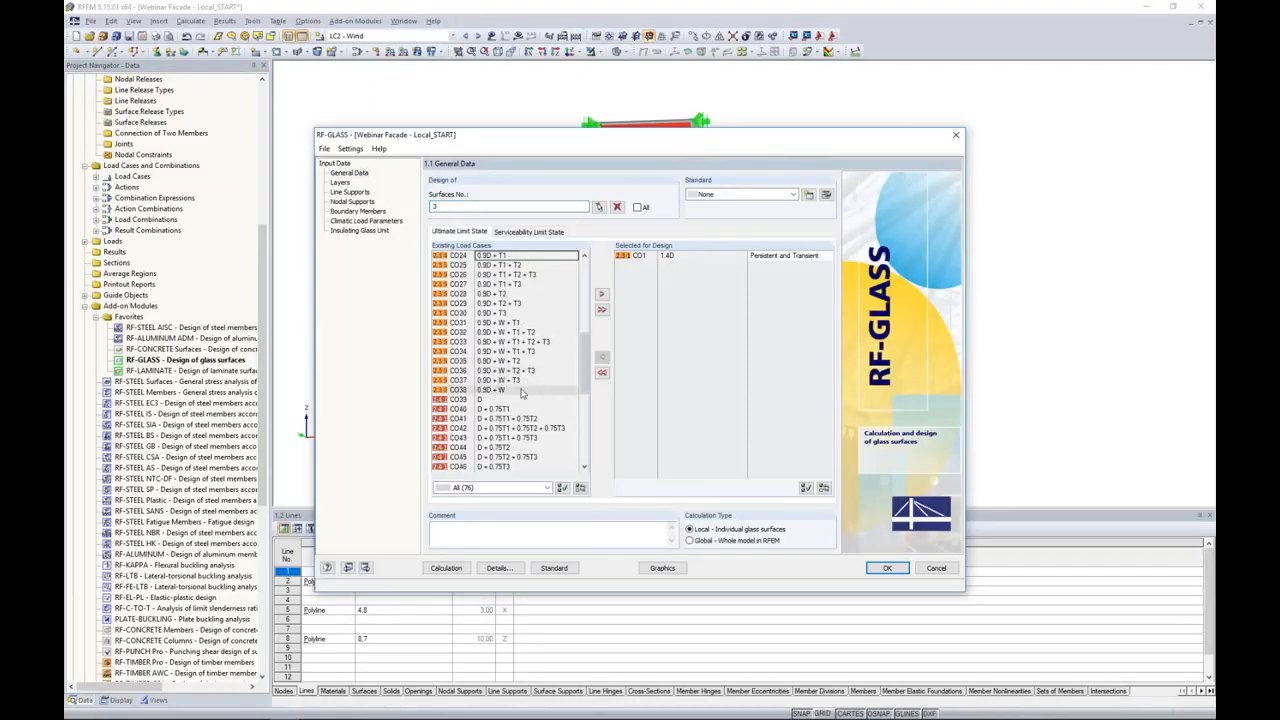
left_click(521, 393, "shift")
left_click(601, 294)
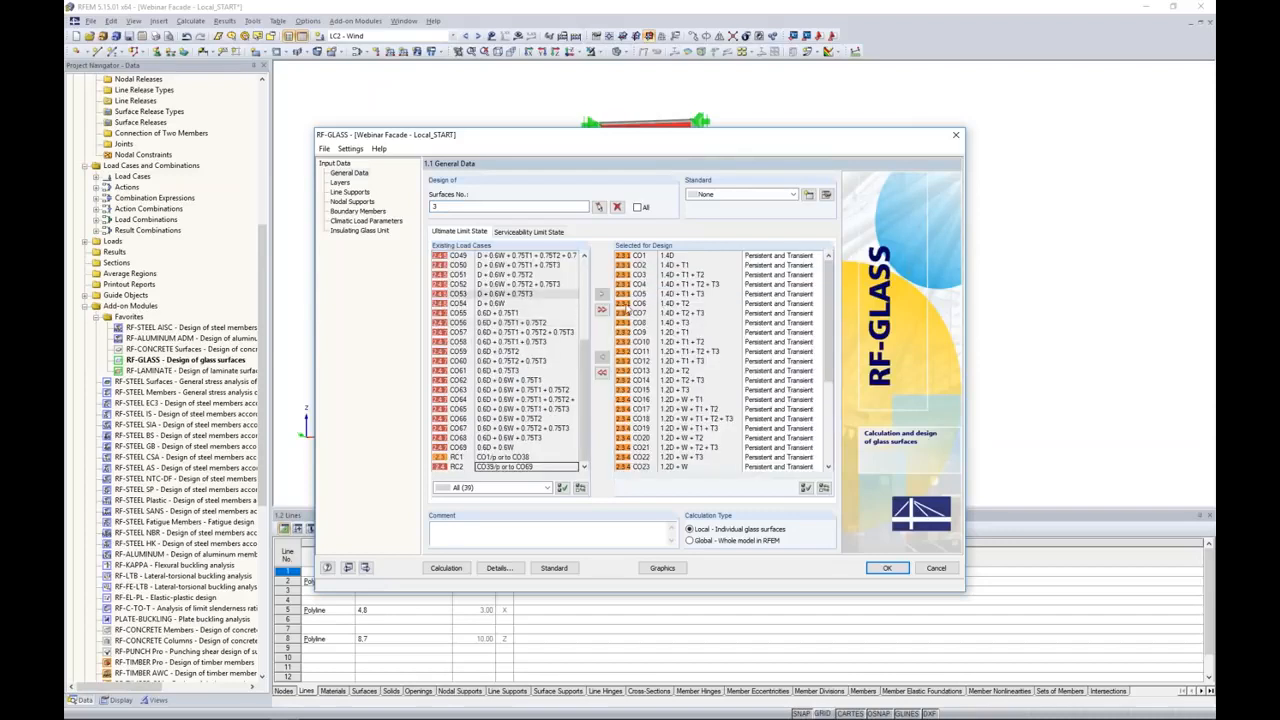
Step: Add load combinations CO39 to CO69 to the serviceability limit state design
left_click(528, 232)
scroll(520, 320, "down", 10)
scroll(525, 318, "down", 3)
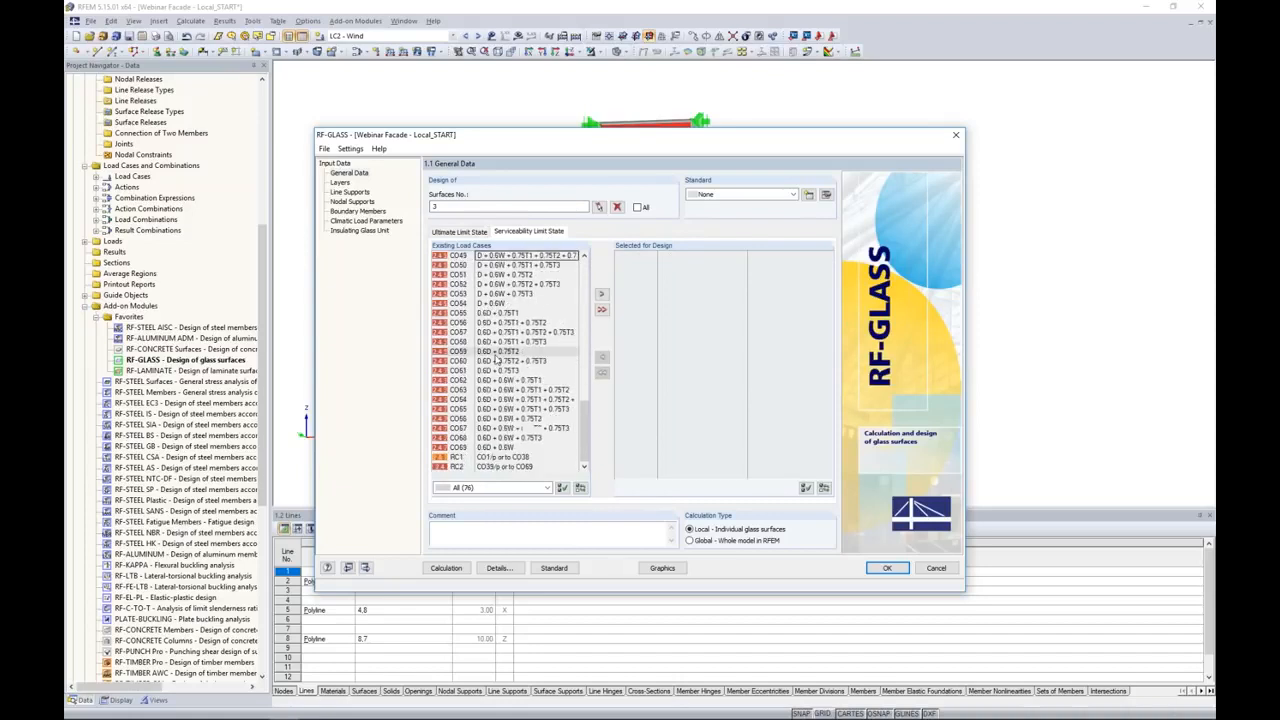
left_click(482, 447, "shift")
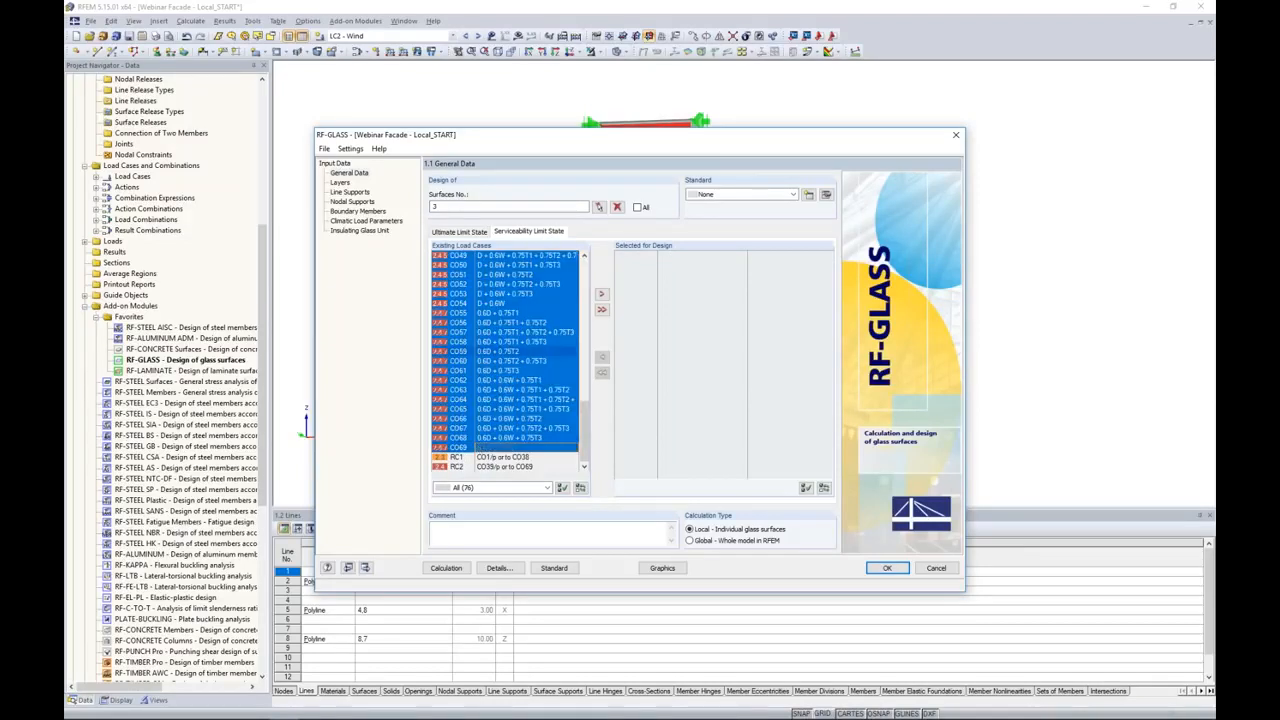
left_click(603, 296)
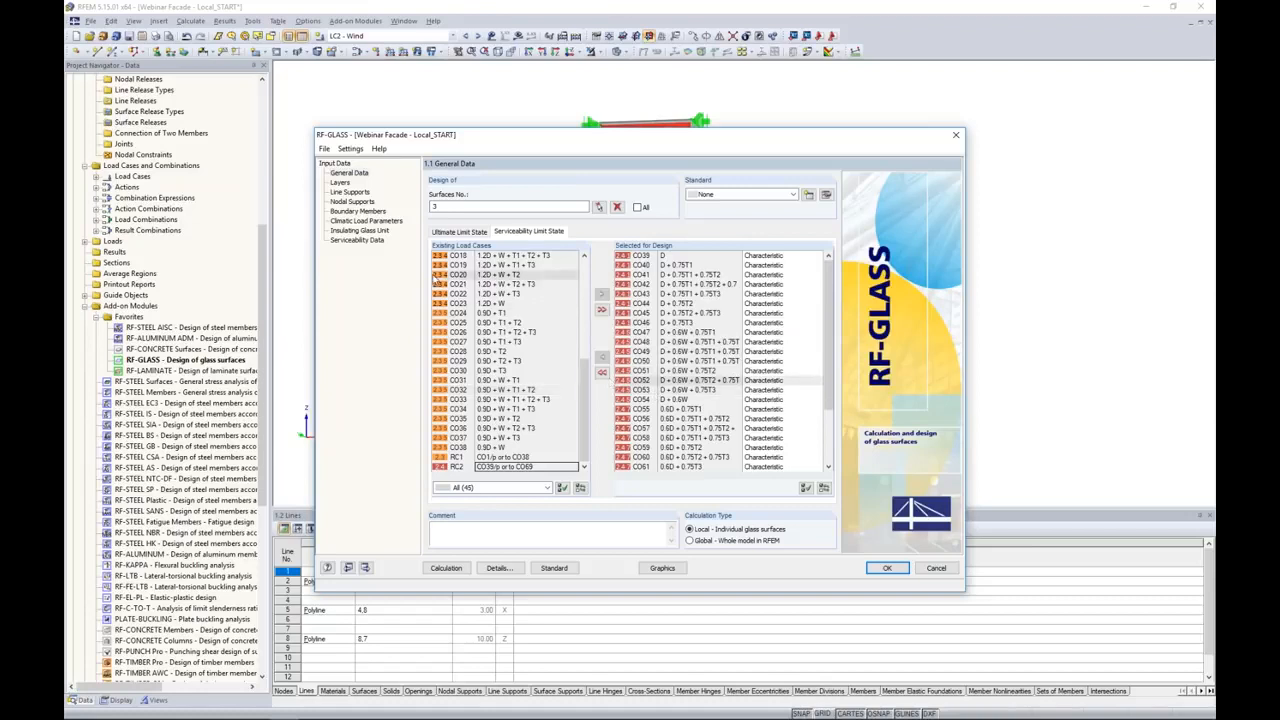
Step: Examine the insulating glass unit's secondary seal options, and switch to the PowerPoint slide show about helper supports
left_click(380, 232)
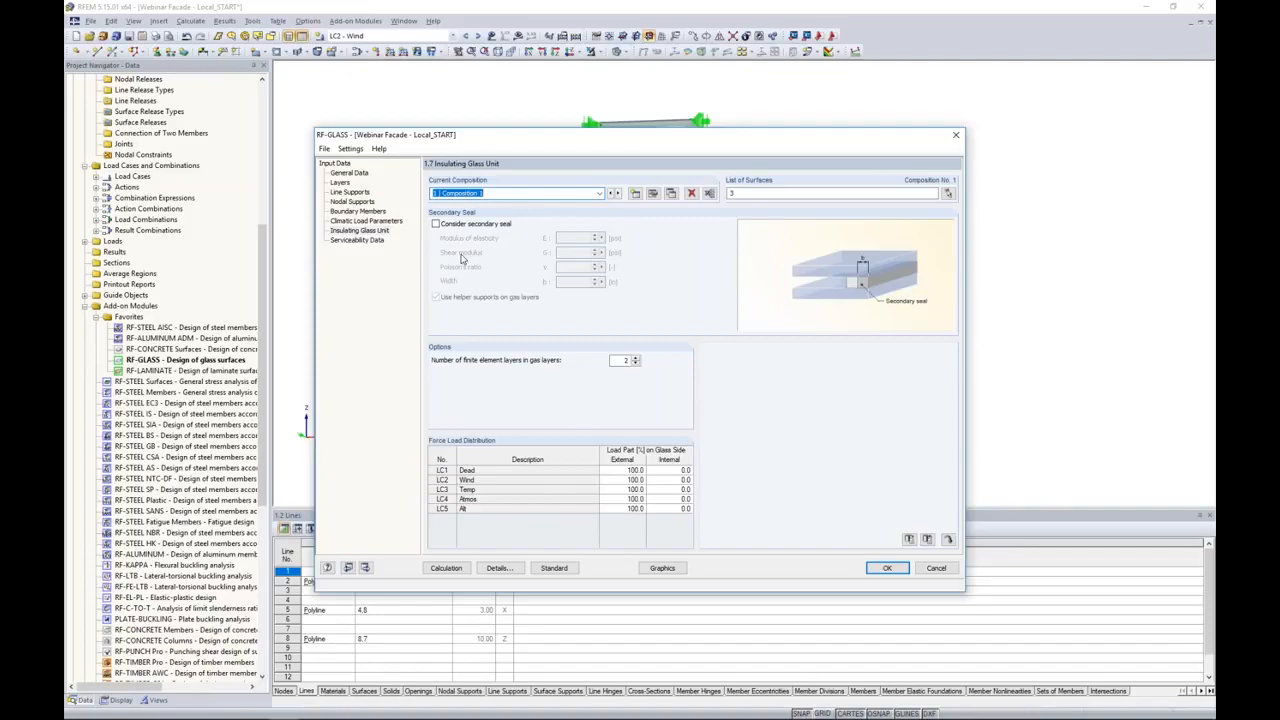
key("super+Tab")
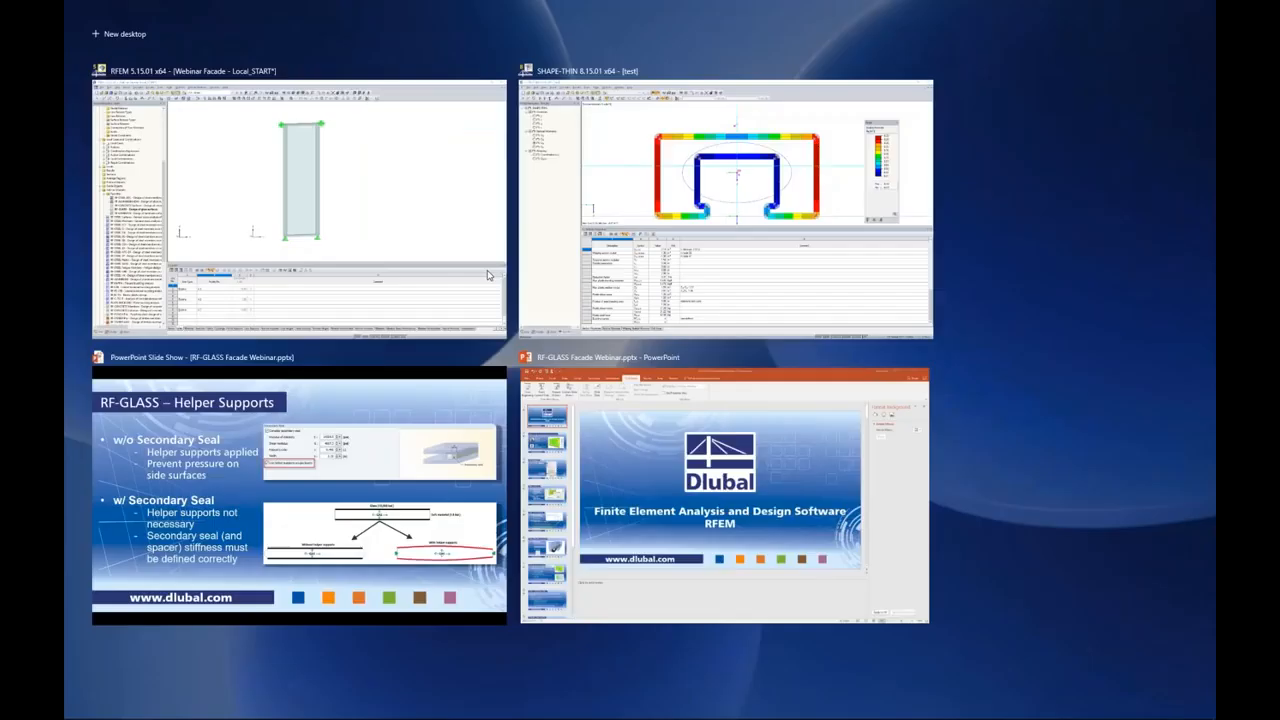
left_click(432, 459)
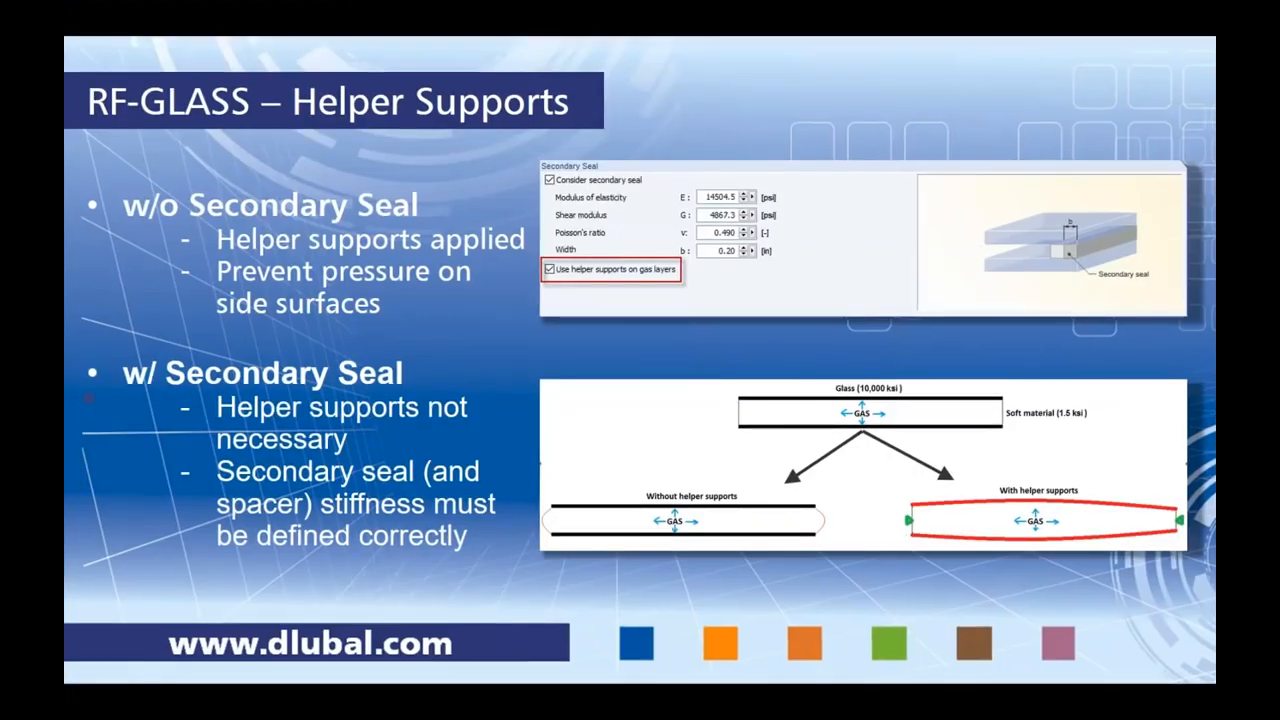
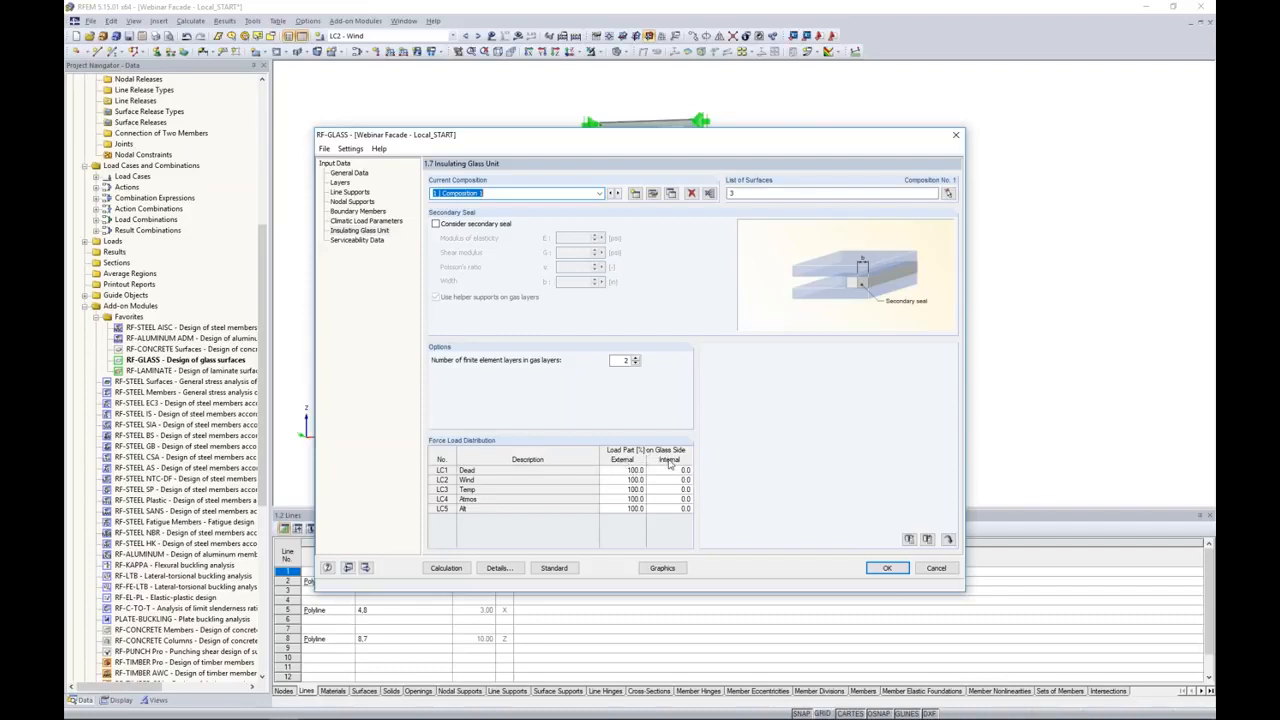
Step: Split the Dead load case (LC1) into 50% on the external and 50% on the internal glass side
left_click(636, 470)
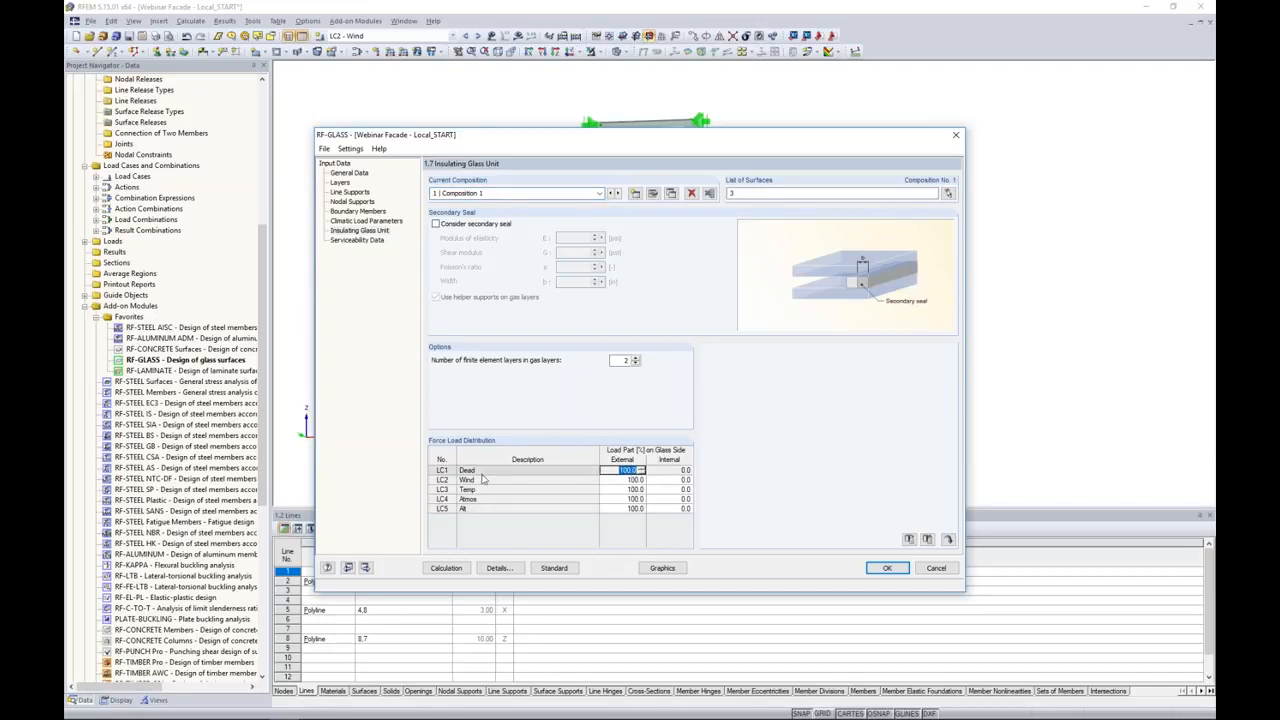
type("50")
key("Tab")
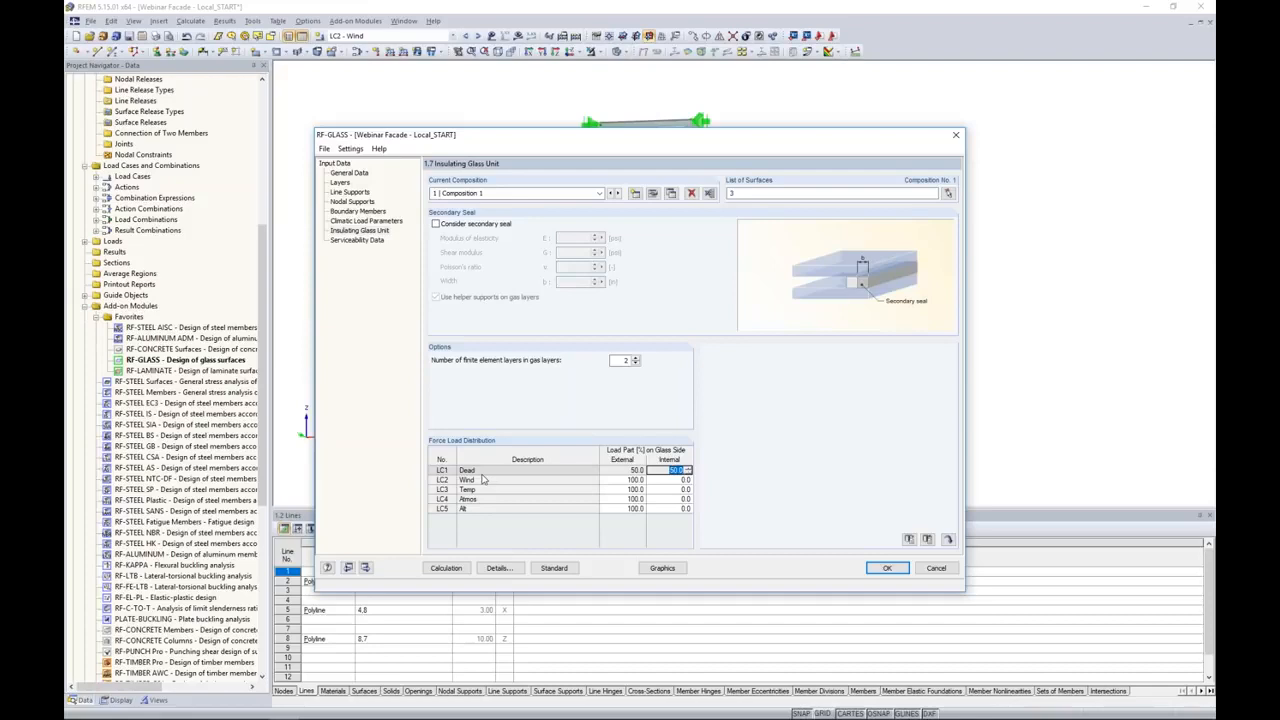
key("Return")
key("Left")
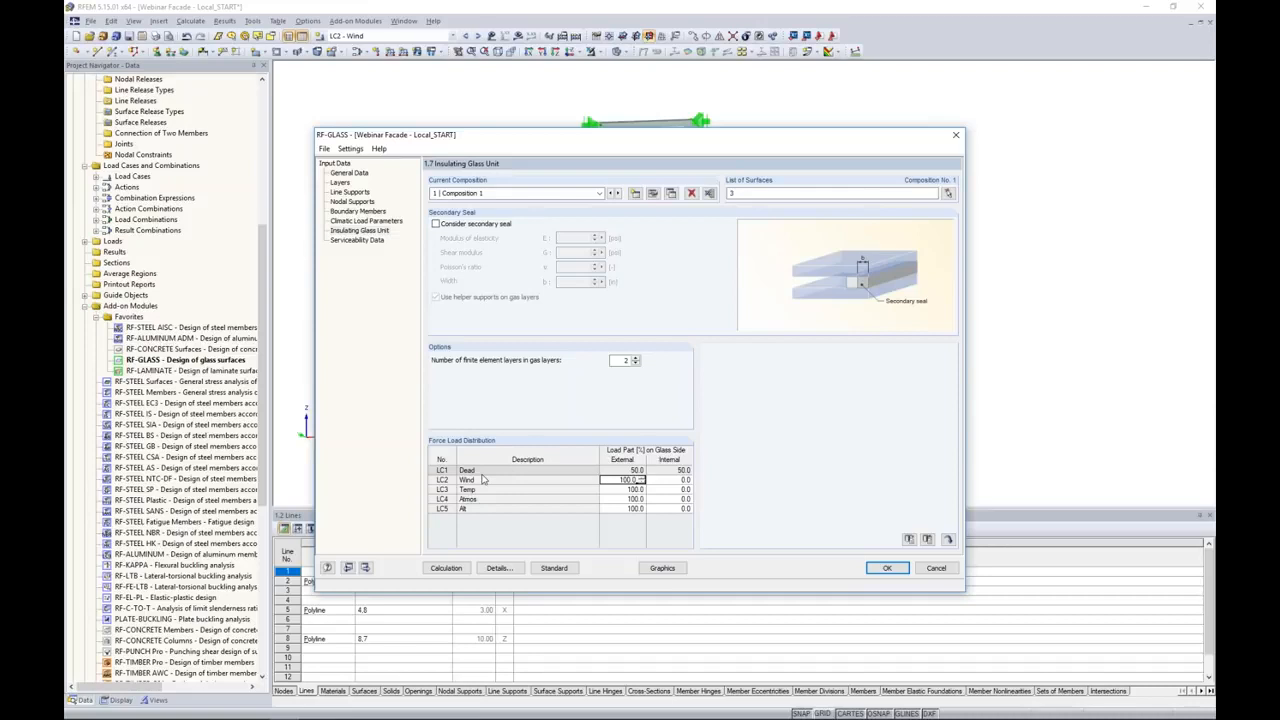
Step: Distribute the Temp, Atmos and Alt load cases 50% to the external and 50% to the internal glass side
key("Down")
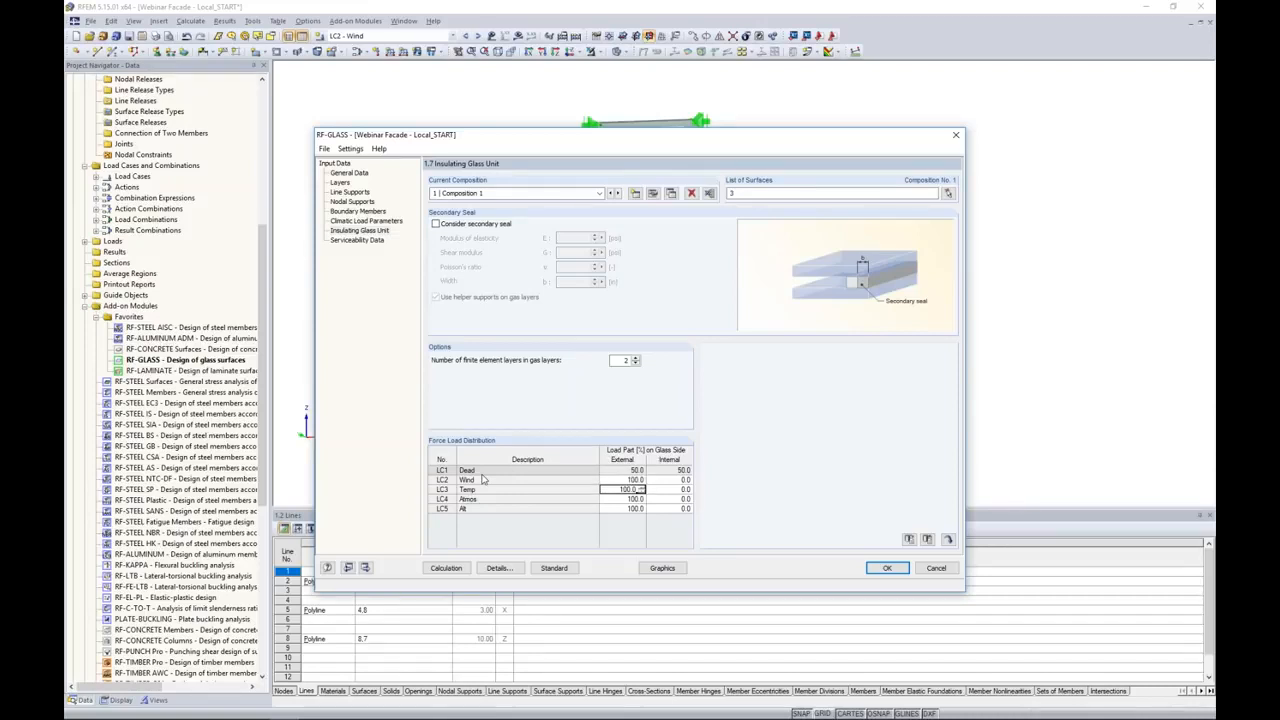
key("BackSpace")
key("Tab")
key("Down")
key("Left")
type("50")
key("BackSpace")
key("BackSpace")
key("BackSpace")
key("BackSpace")
key("BackSpace")
key("BackSpace")
key("BackSpace")
key("Down")
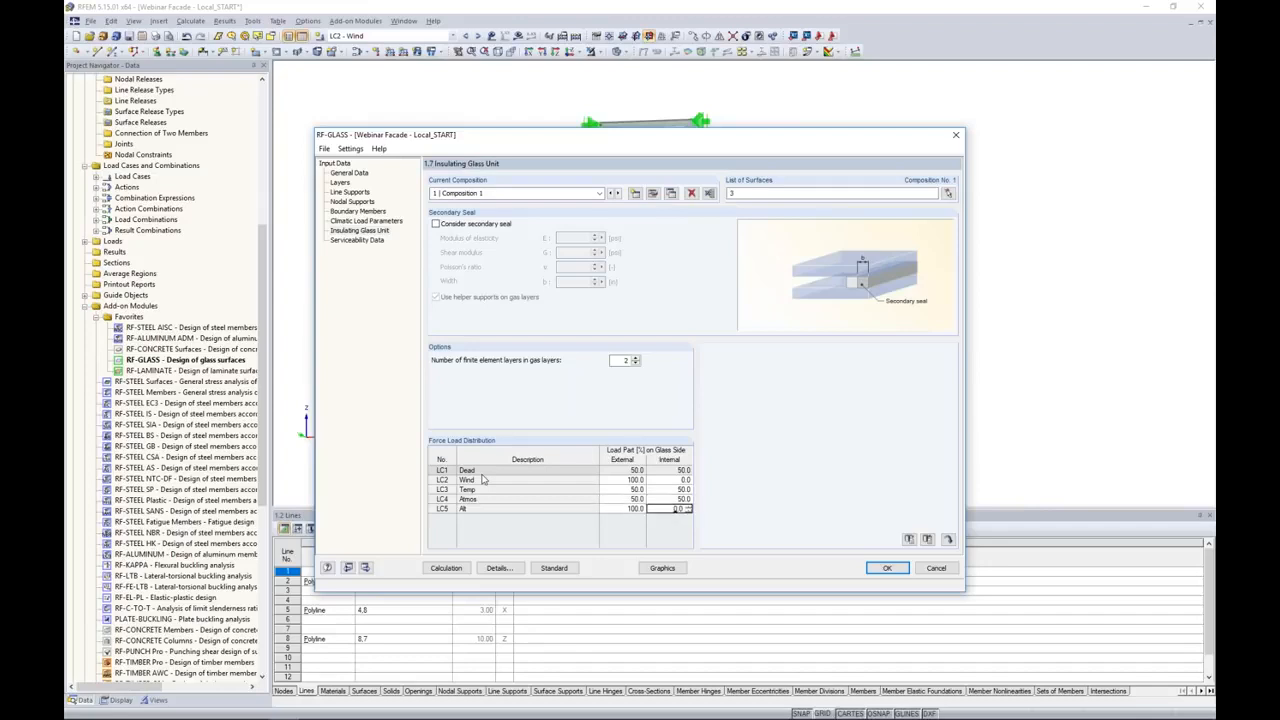
type("50")
key("BackSpace")
key("BackSpace")
key("BackSpace")
key("BackSpace")
key("BackSpace")
key("BackSpace")
key("BackSpace")
key("Tab")
Step: Assign surface 3 to the serviceability data with the maximum boundary line as reference length, and accept the RF-GLASS input
left_click(357, 240)
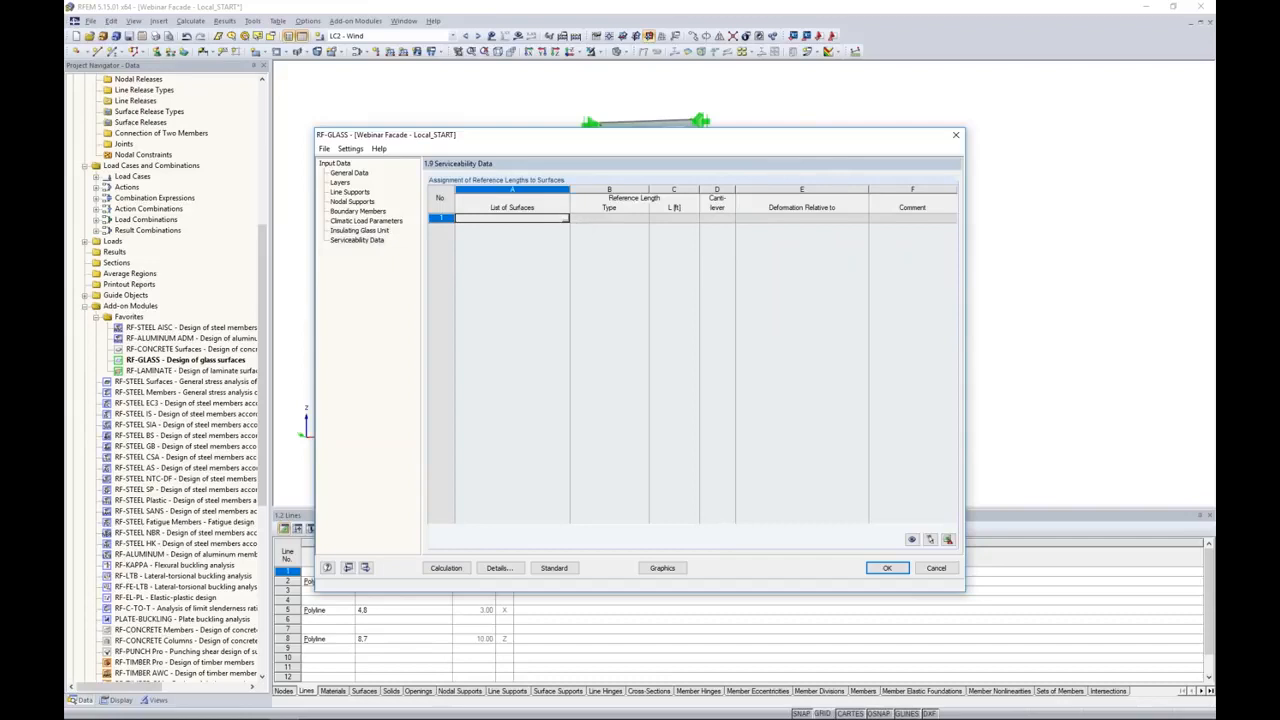
left_click(566, 218)
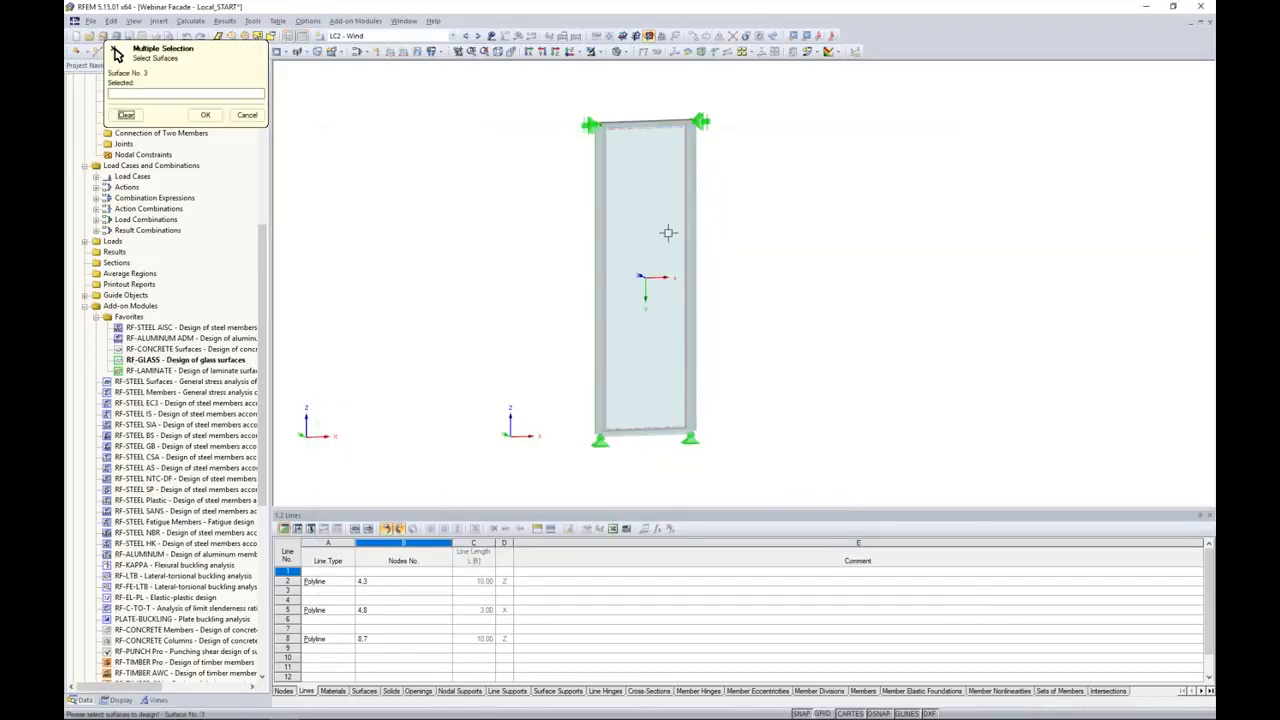
left_click(646, 282)
left_click(205, 115)
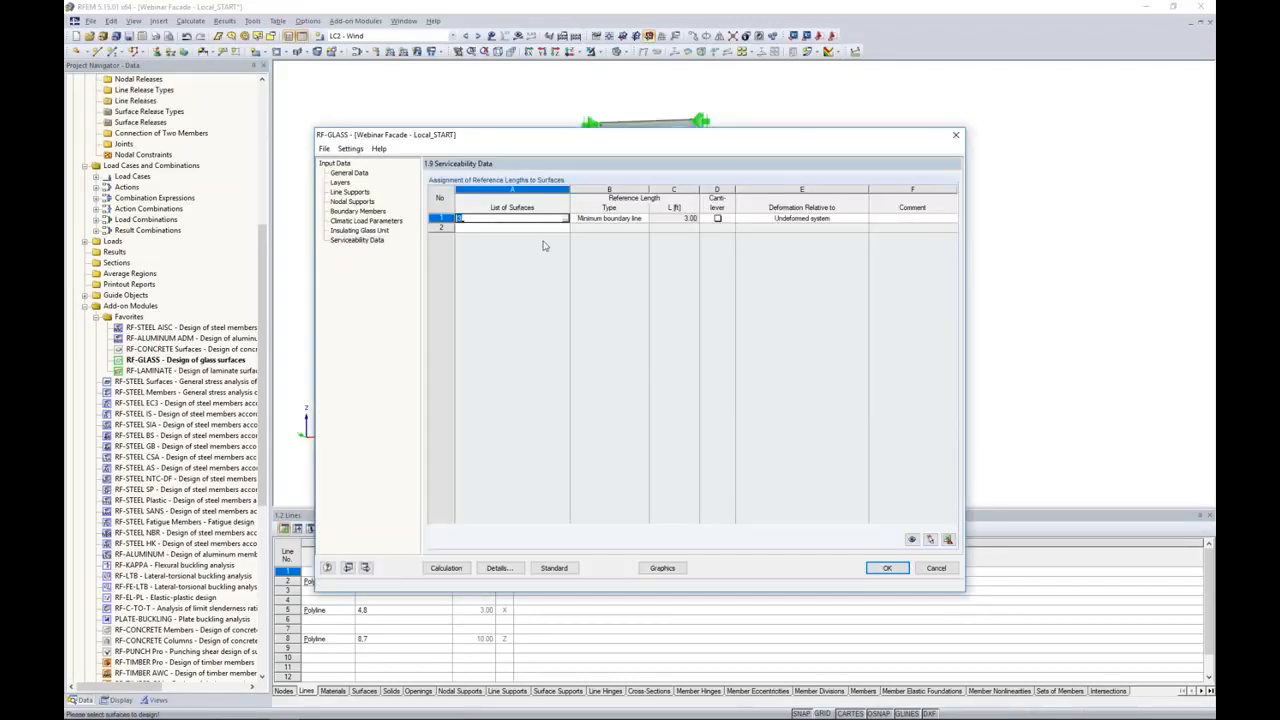
left_click(645, 218)
left_click(636, 236)
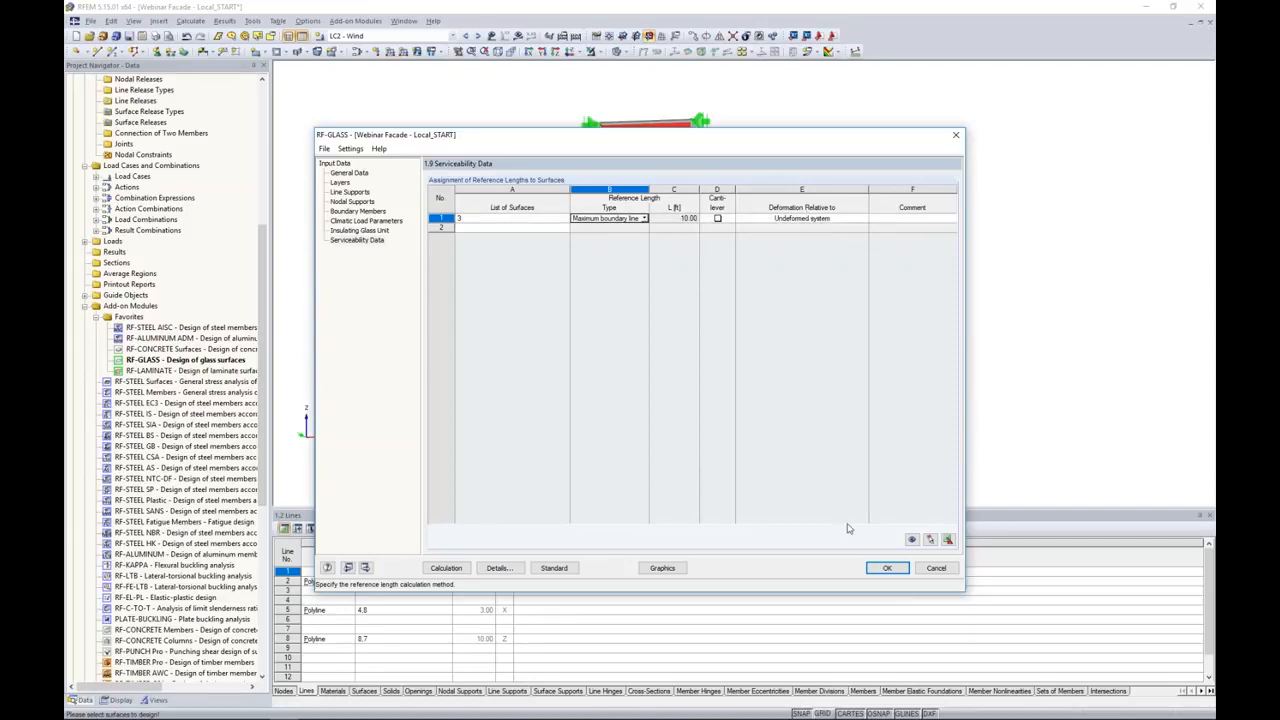
left_click(878, 568)
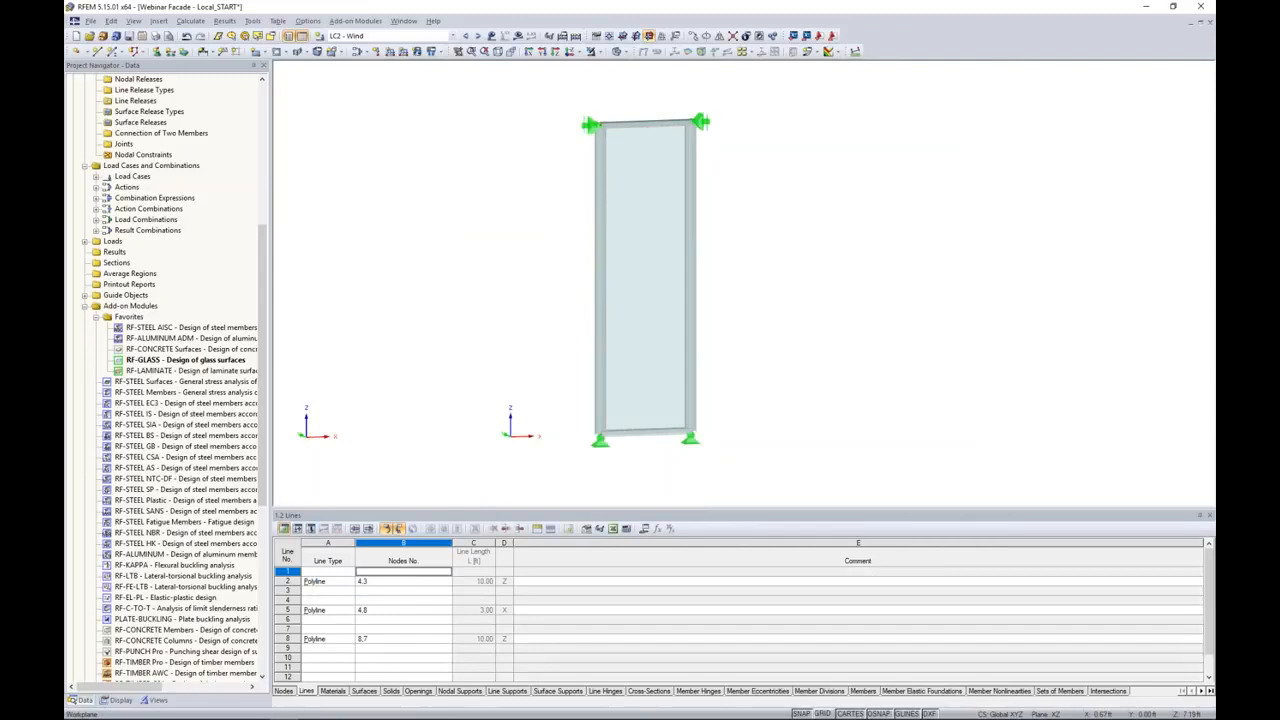
Step: Switch to the Webinar Facade - Local_FINISH model and open its RF-GLASS results
left_click(452, 35)
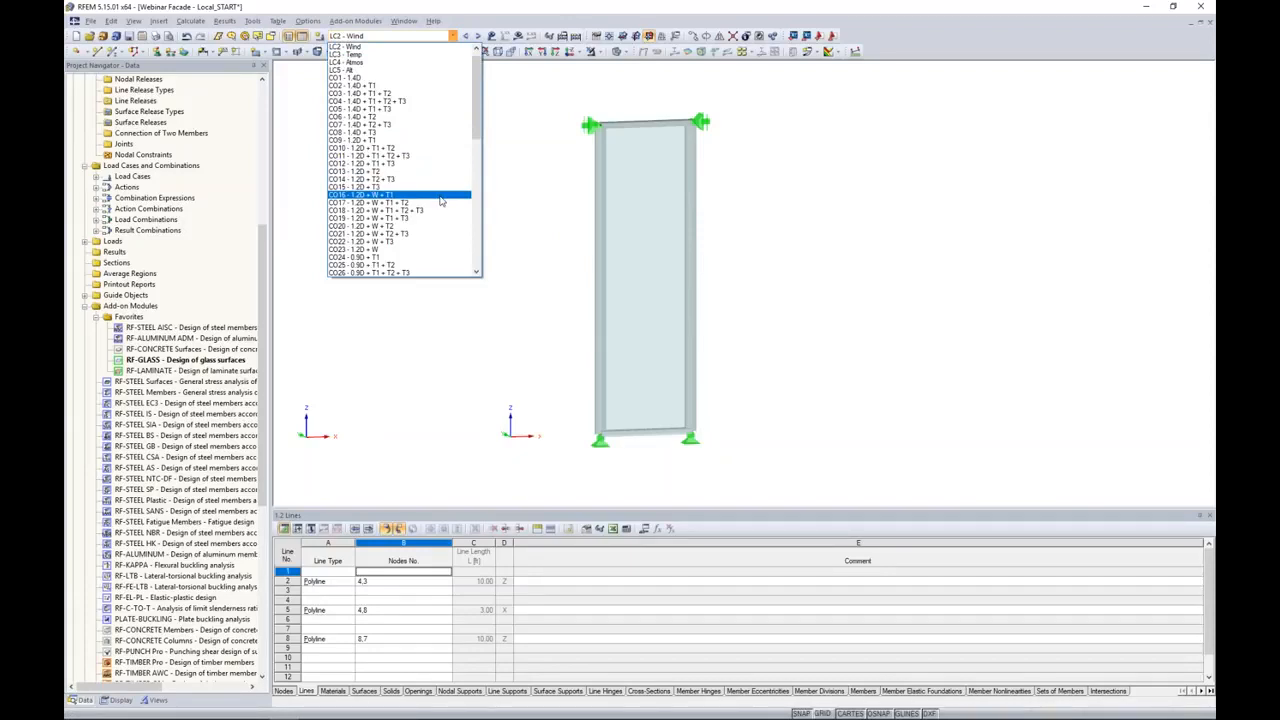
left_click(515, 198)
left_click(403, 21)
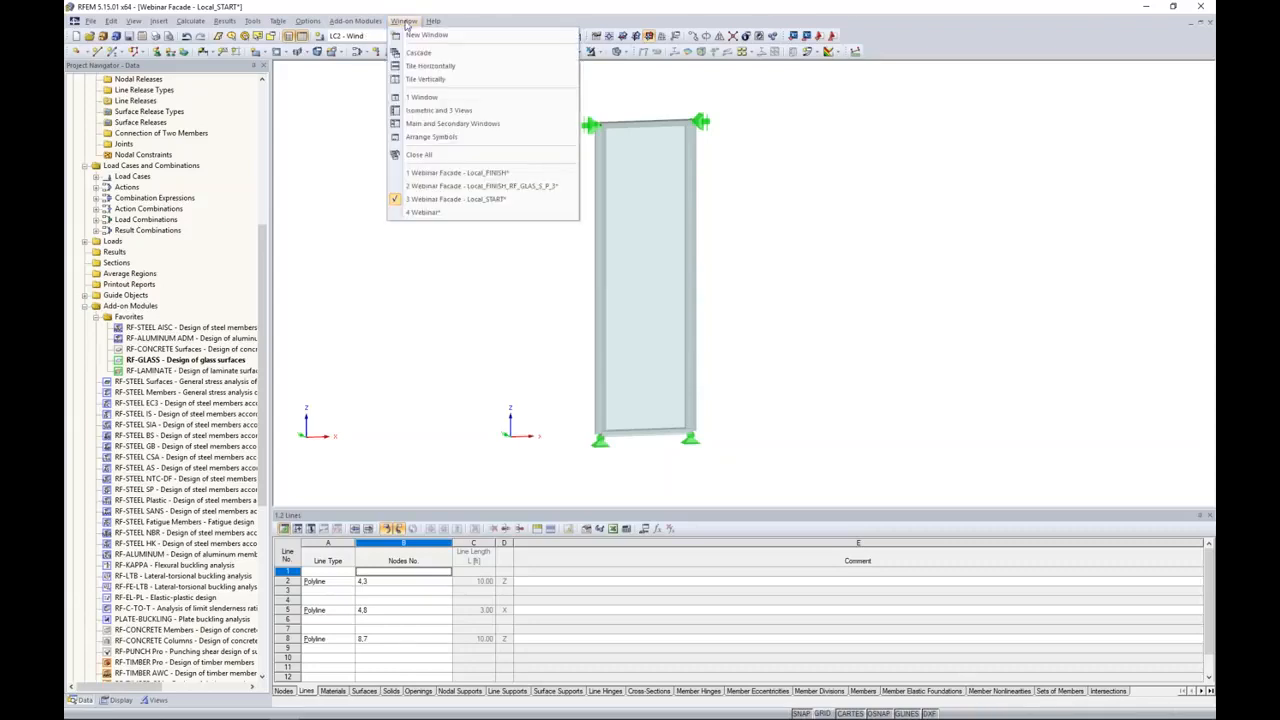
left_click(456, 172)
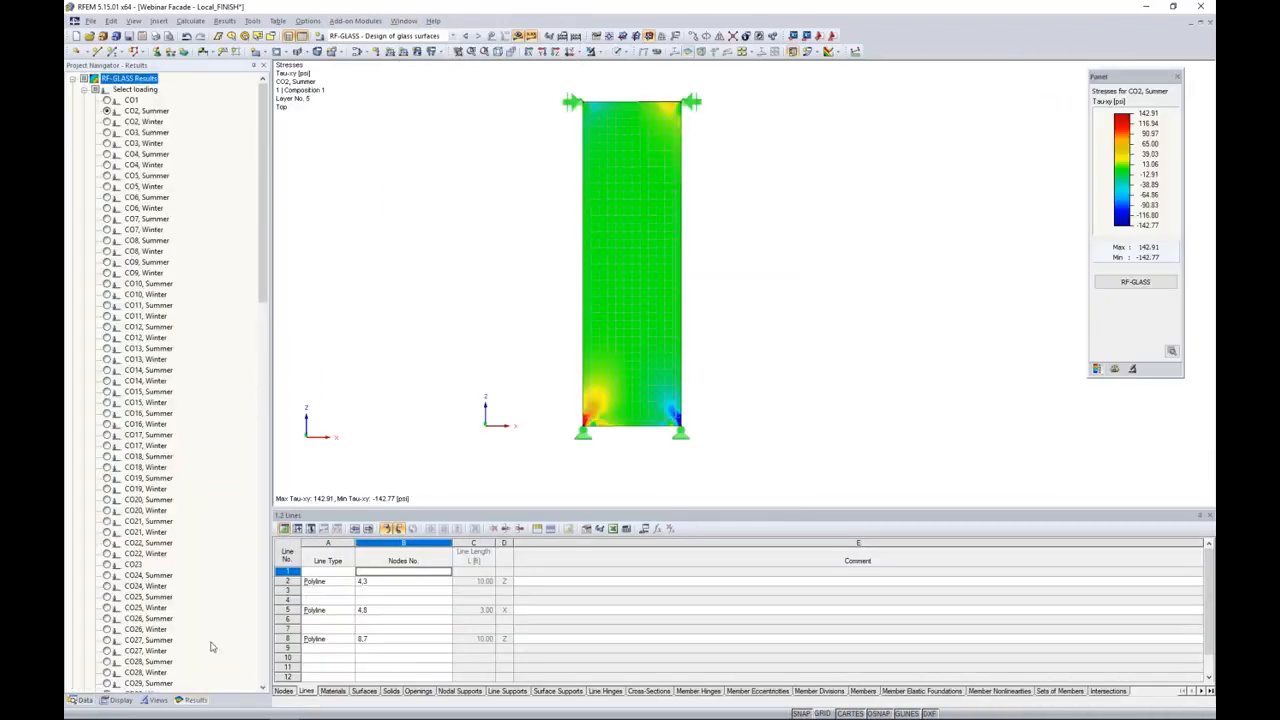
left_click(1139, 283)
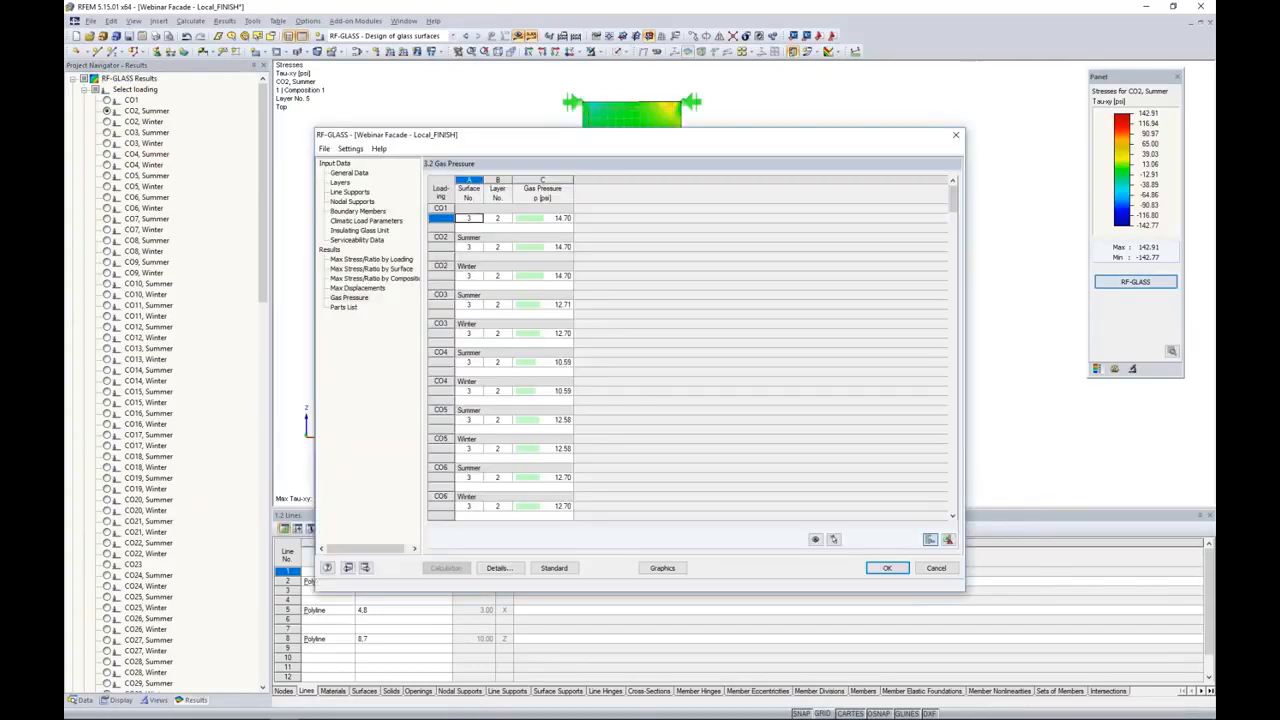
Step: Review the maximum stress ratios by loading and by surface, uncovering the stress plot behind the results window for comparison
left_click(401, 260)
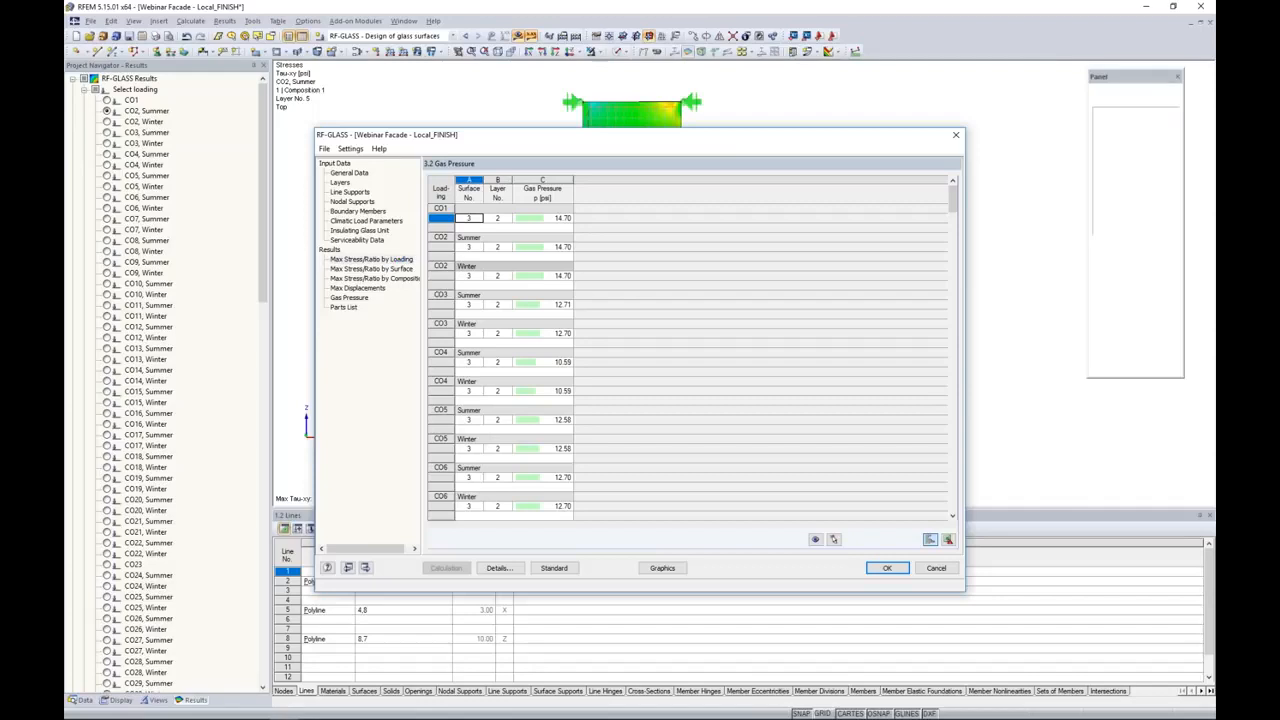
left_click(378, 269)
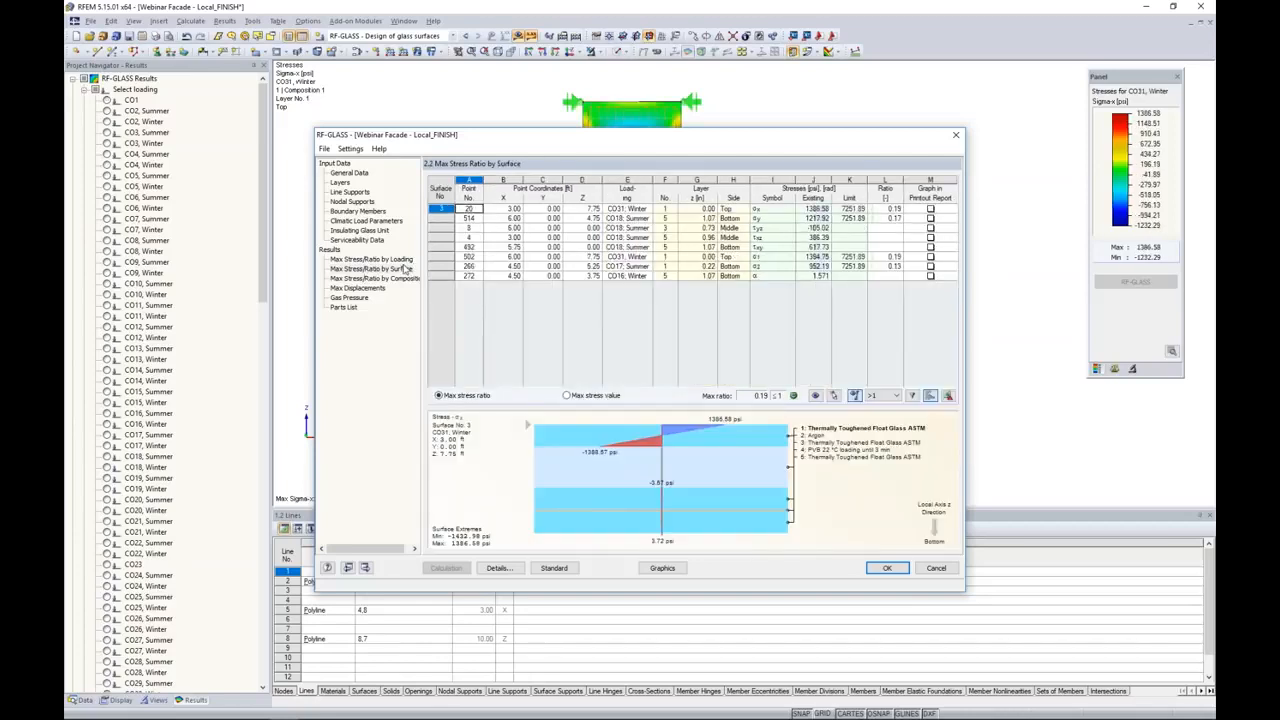
left_click_drag(525, 141, 522, 382)
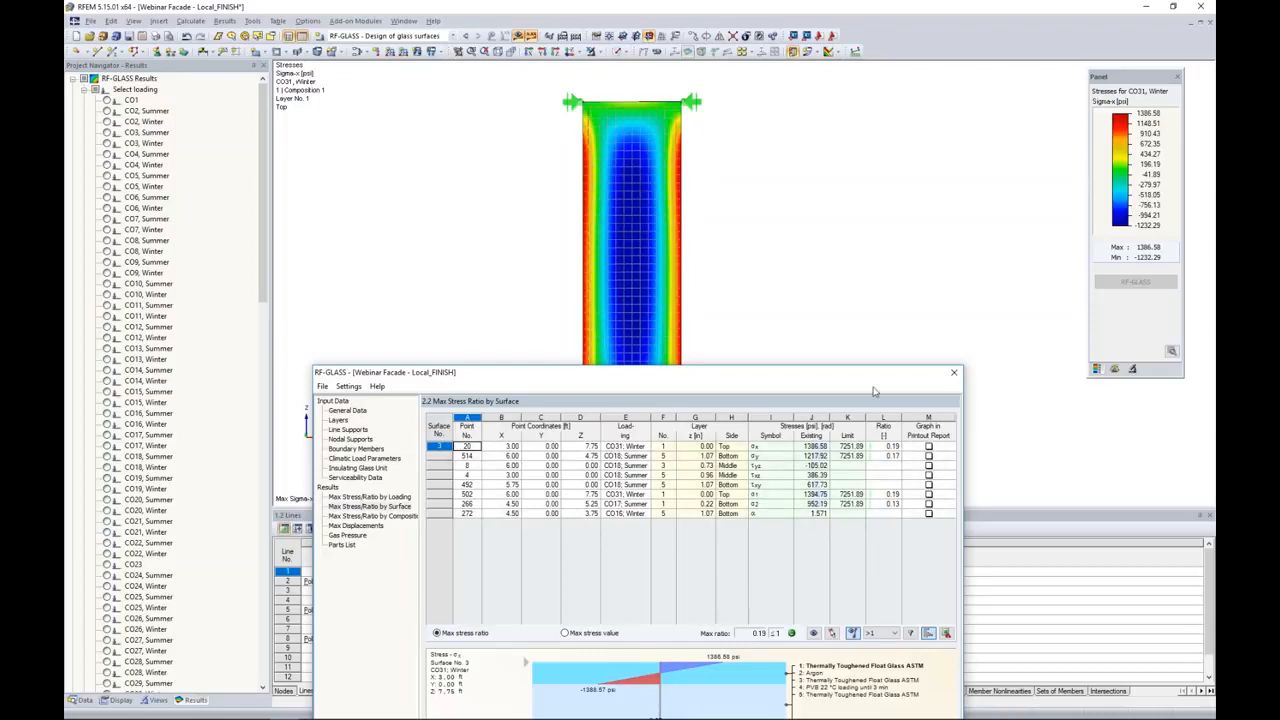
left_click_drag(867, 376, 894, 173)
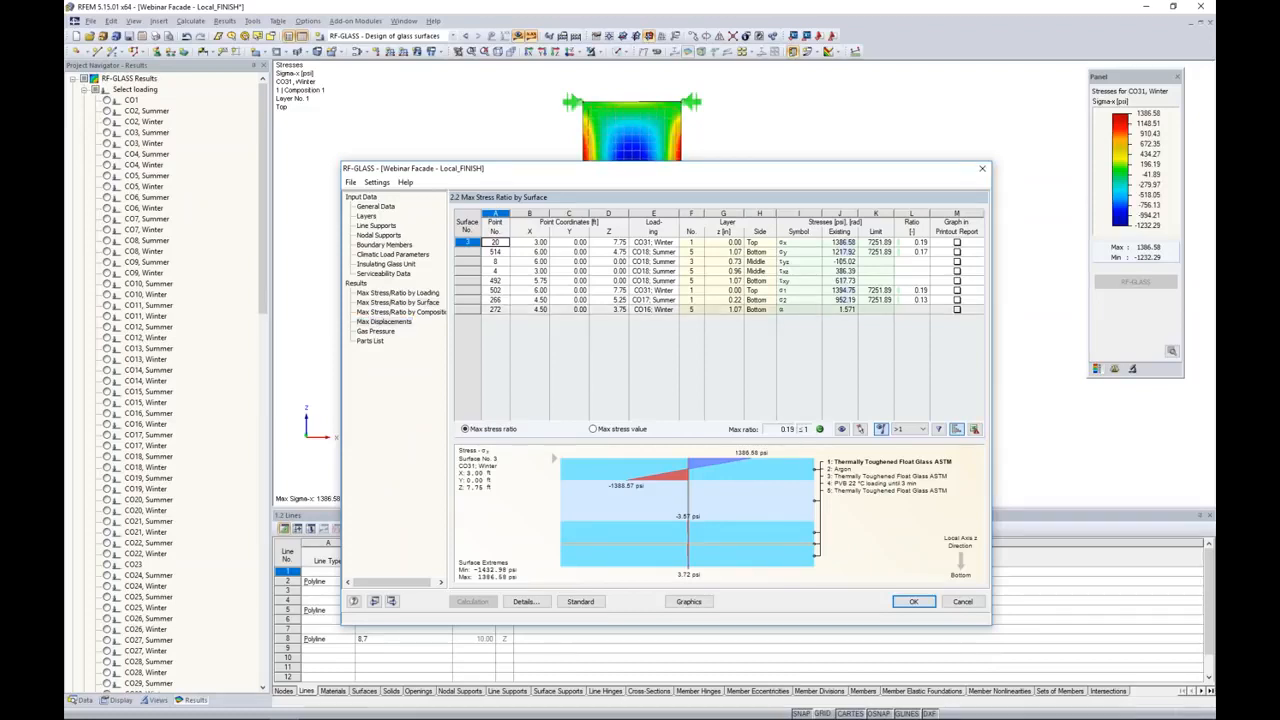
Step: Review the maximum displacements and the gas pressure results for the load combinations
left_click(384, 321)
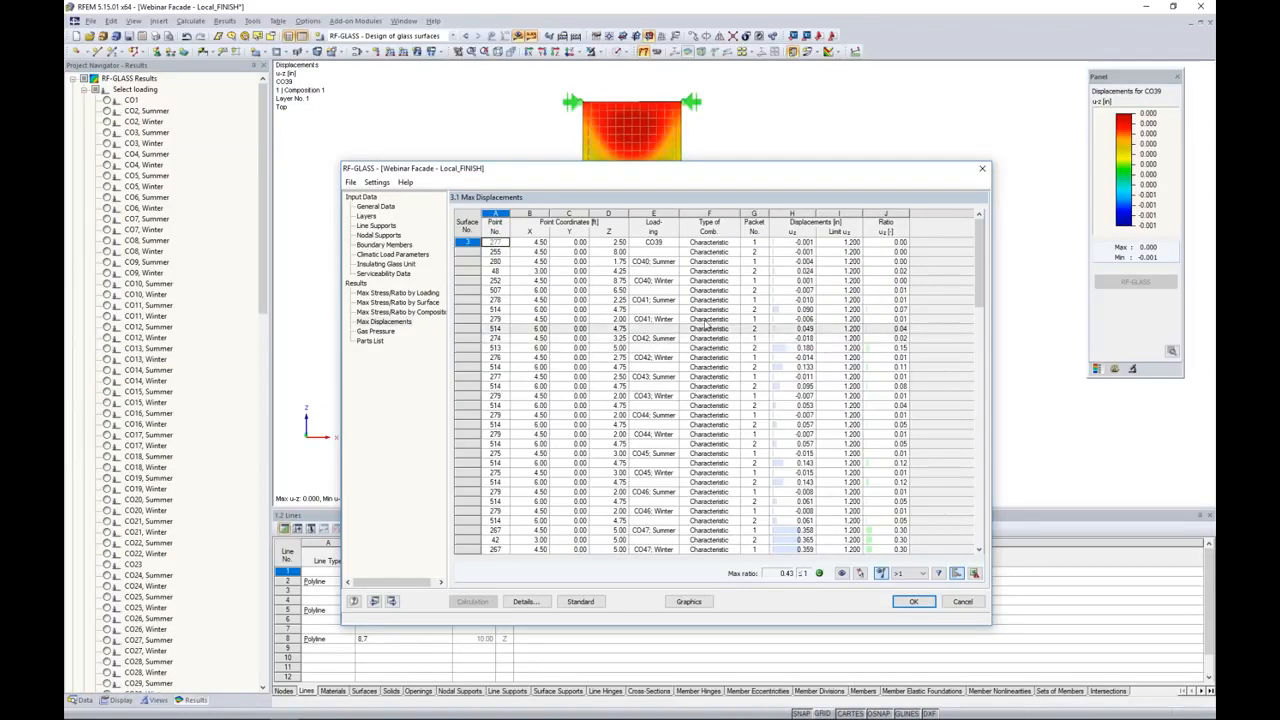
left_click(393, 332)
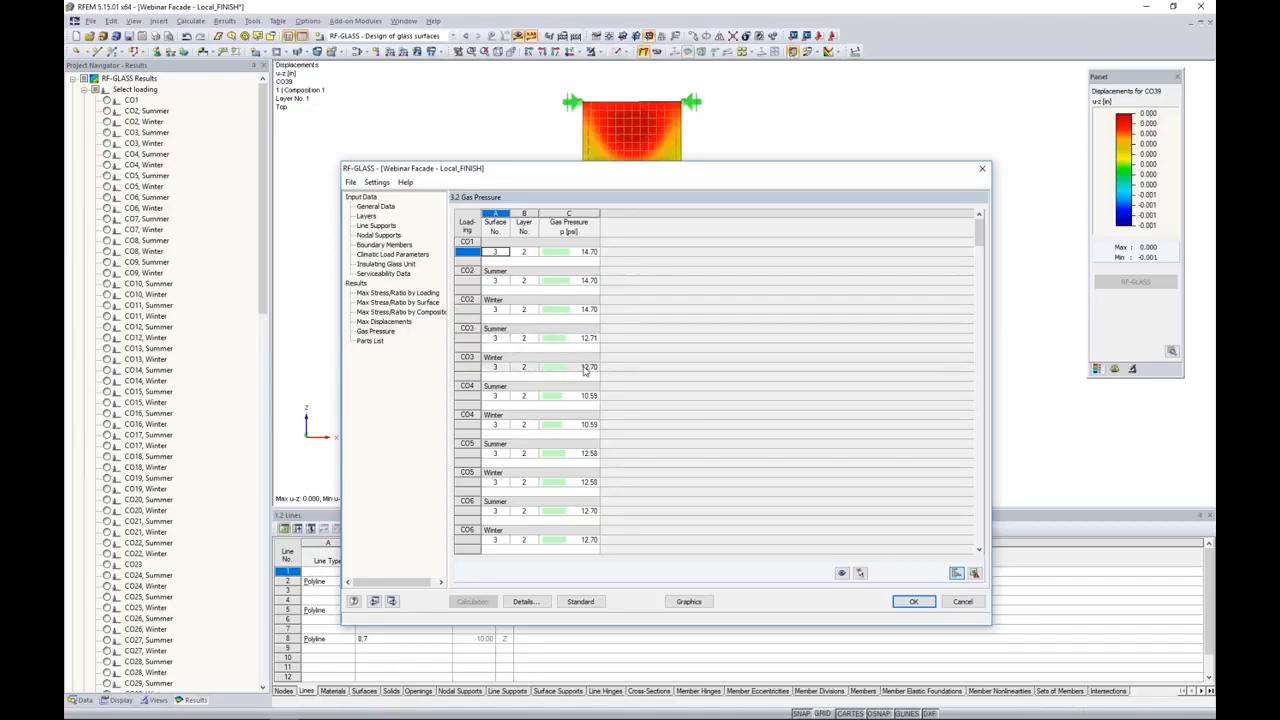
scroll(613, 447, "down", 3)
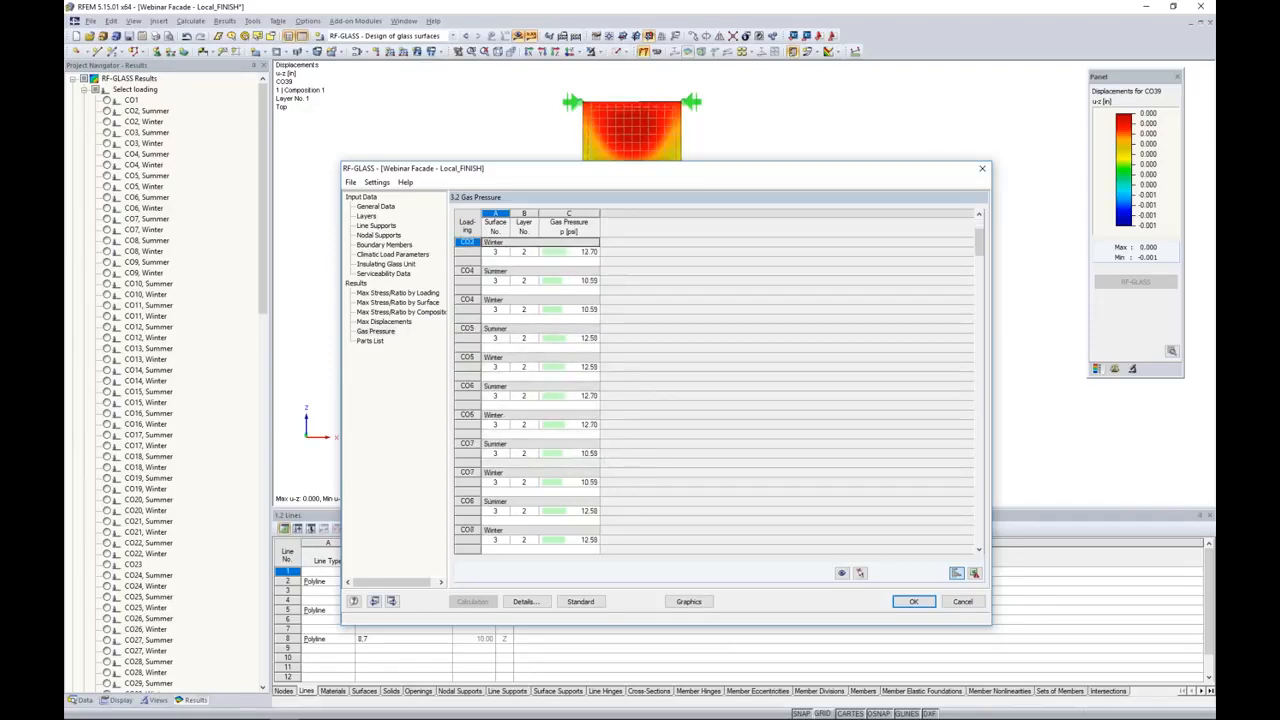
scroll(612, 395, "down", 7)
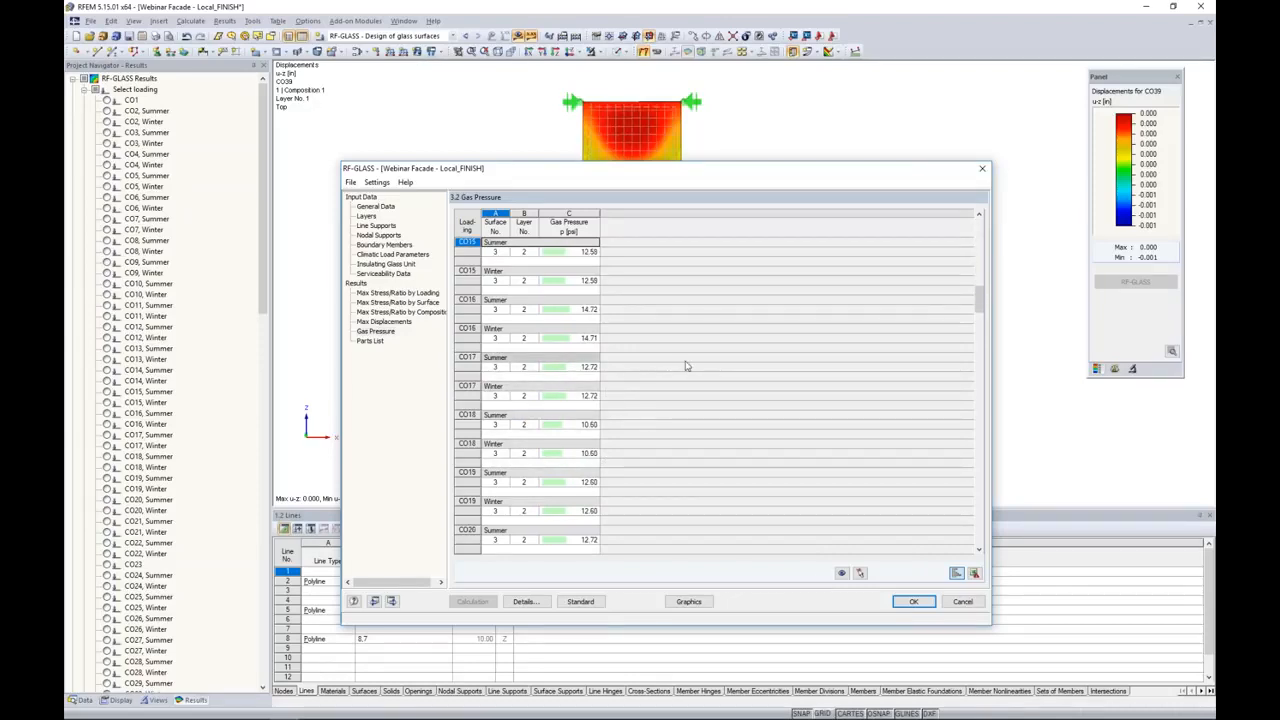
Step: Show the RF-GLASS results graphically on the model for loading CO2, Summer
left_click(688, 601)
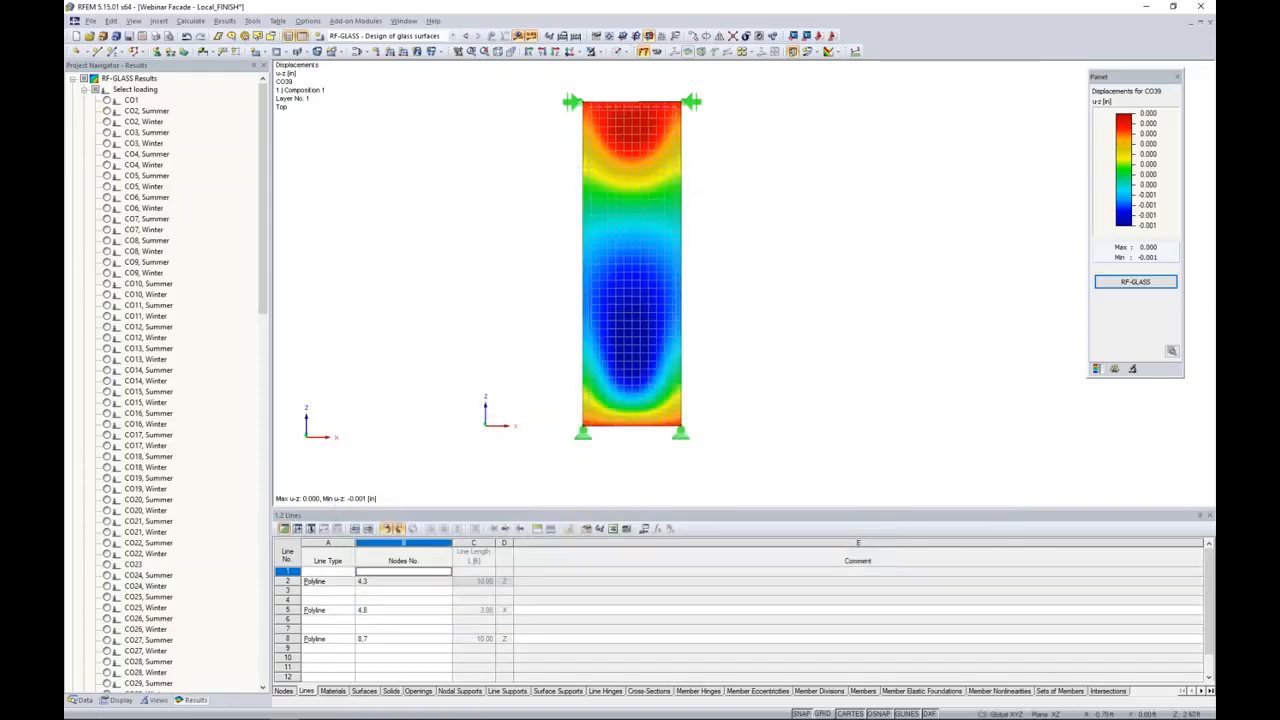
scroll(236, 222, "down", 8)
scroll(236, 222, "down", 15)
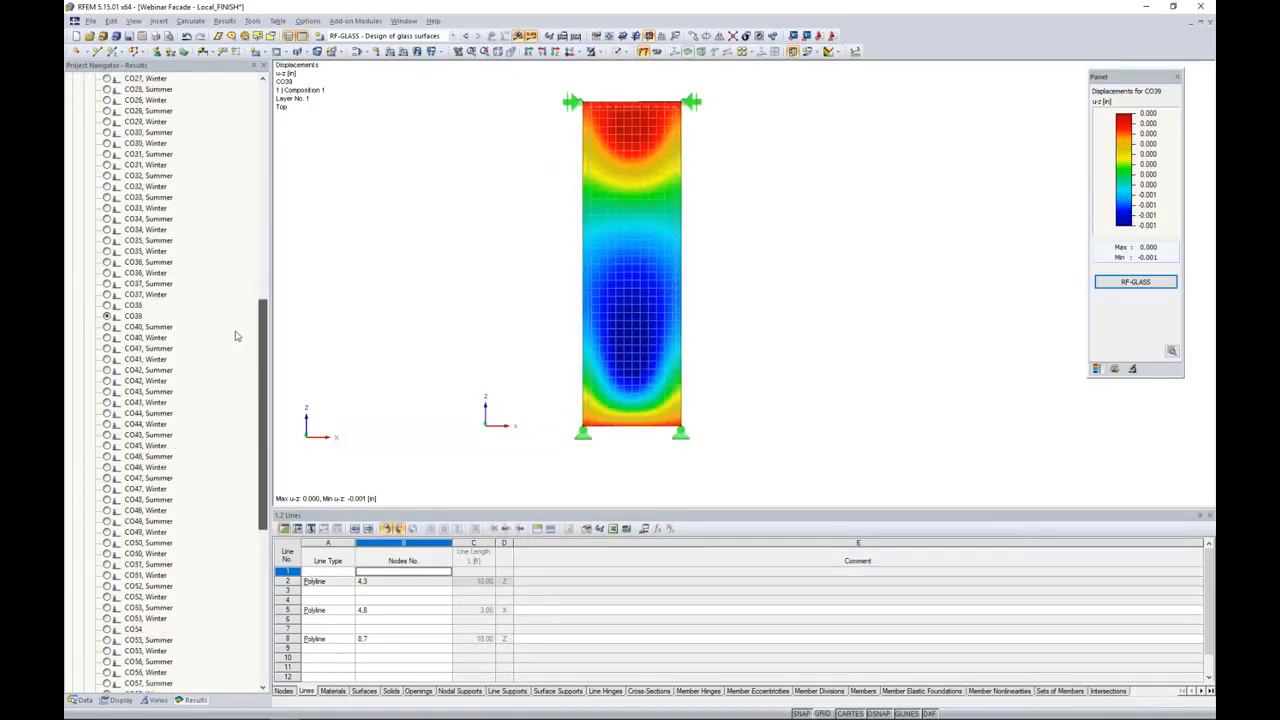
scroll(237, 415, "down", 3)
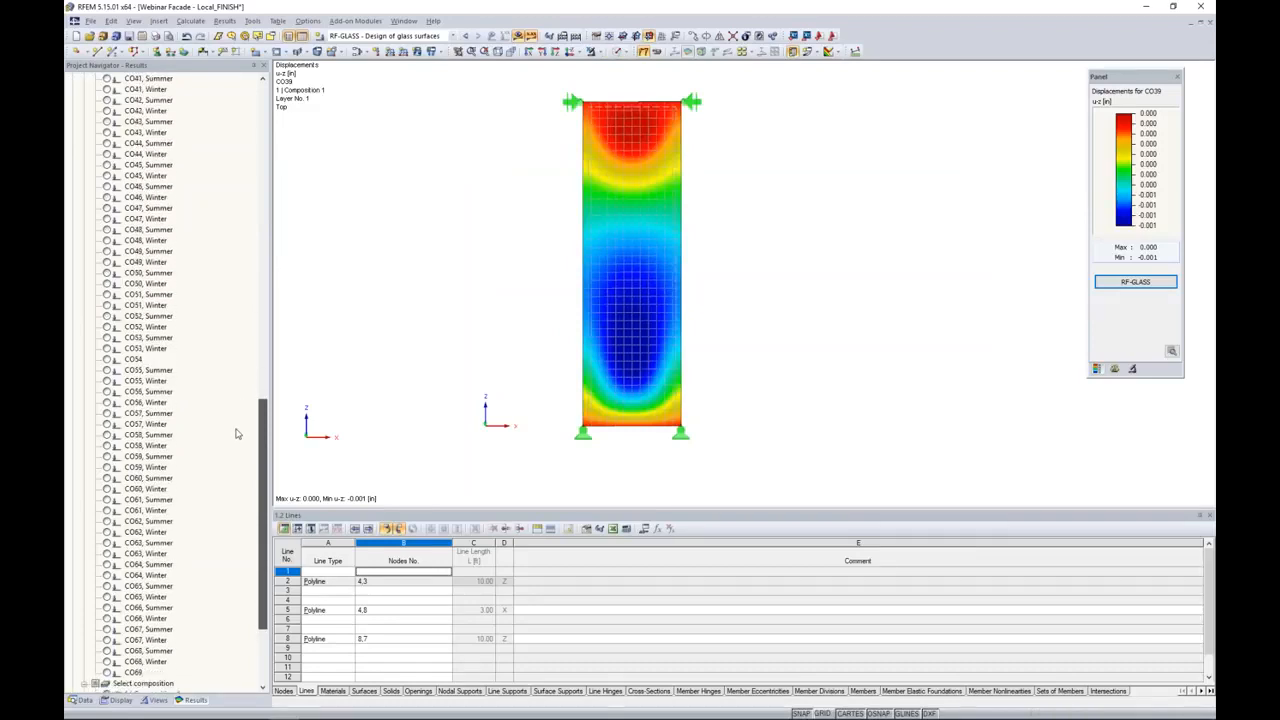
scroll(240, 450, "down", 3)
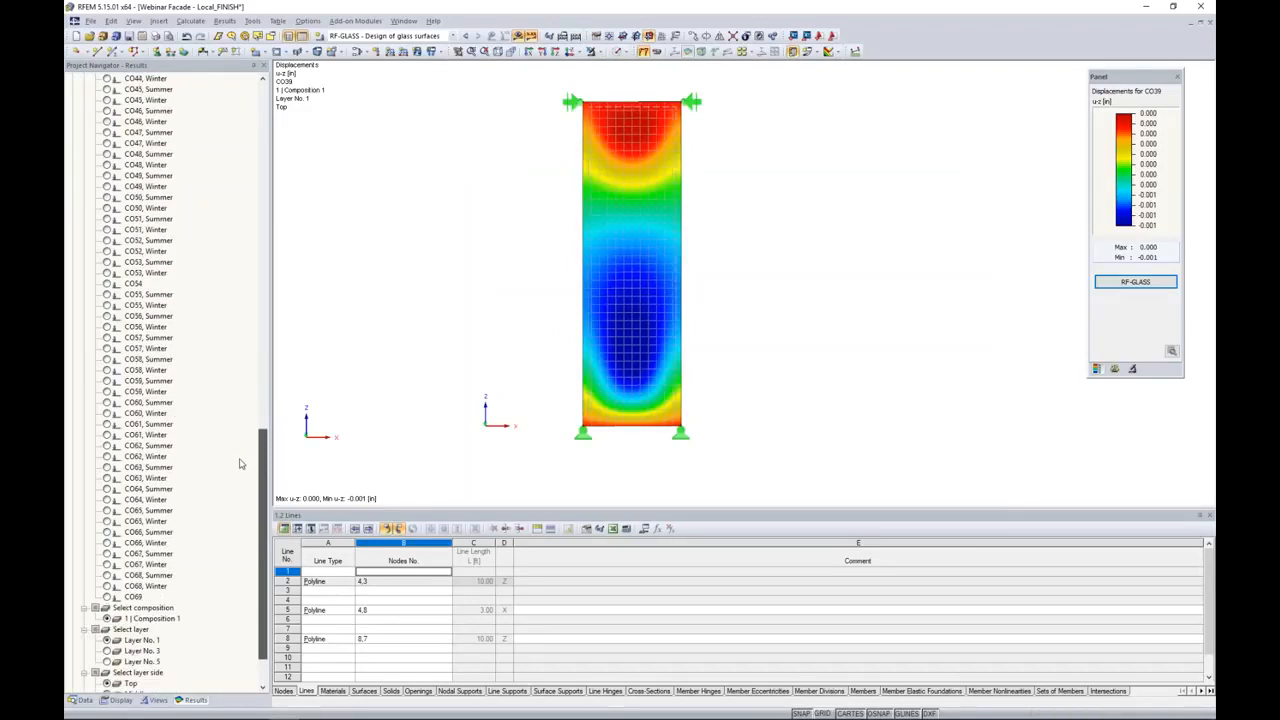
scroll(240, 463, "up", 18)
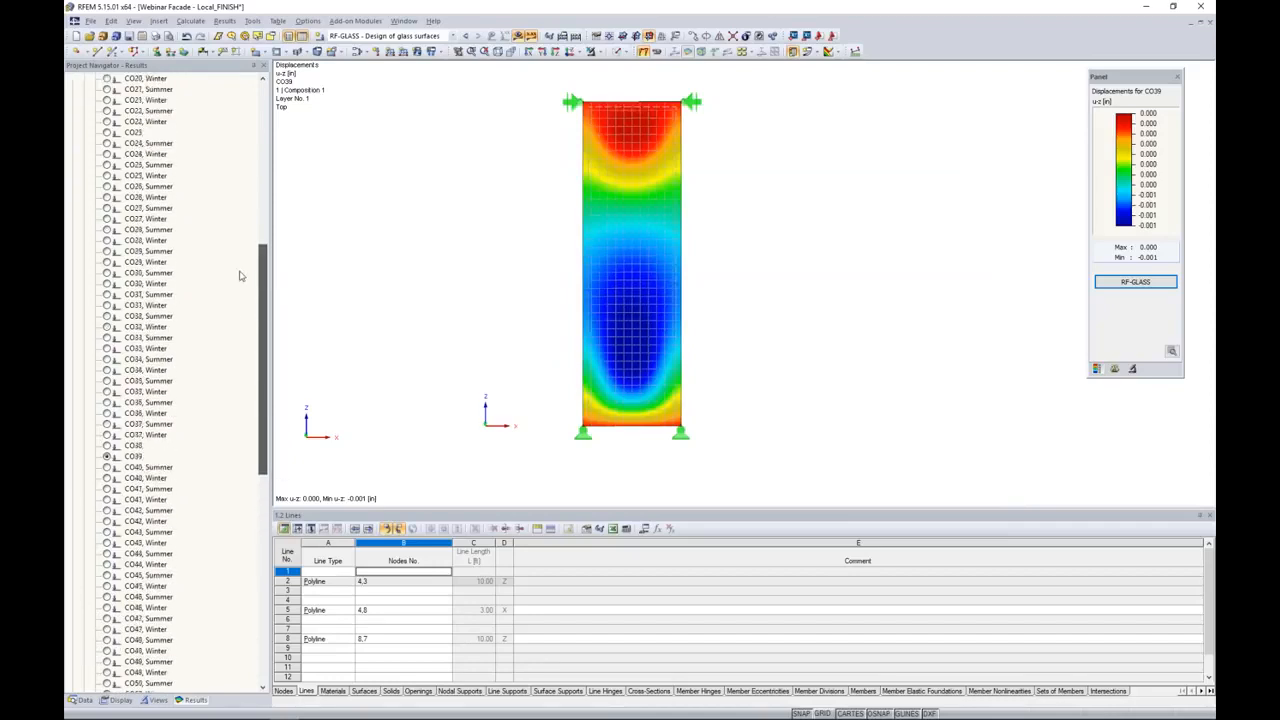
scroll(240, 268, "up", 7)
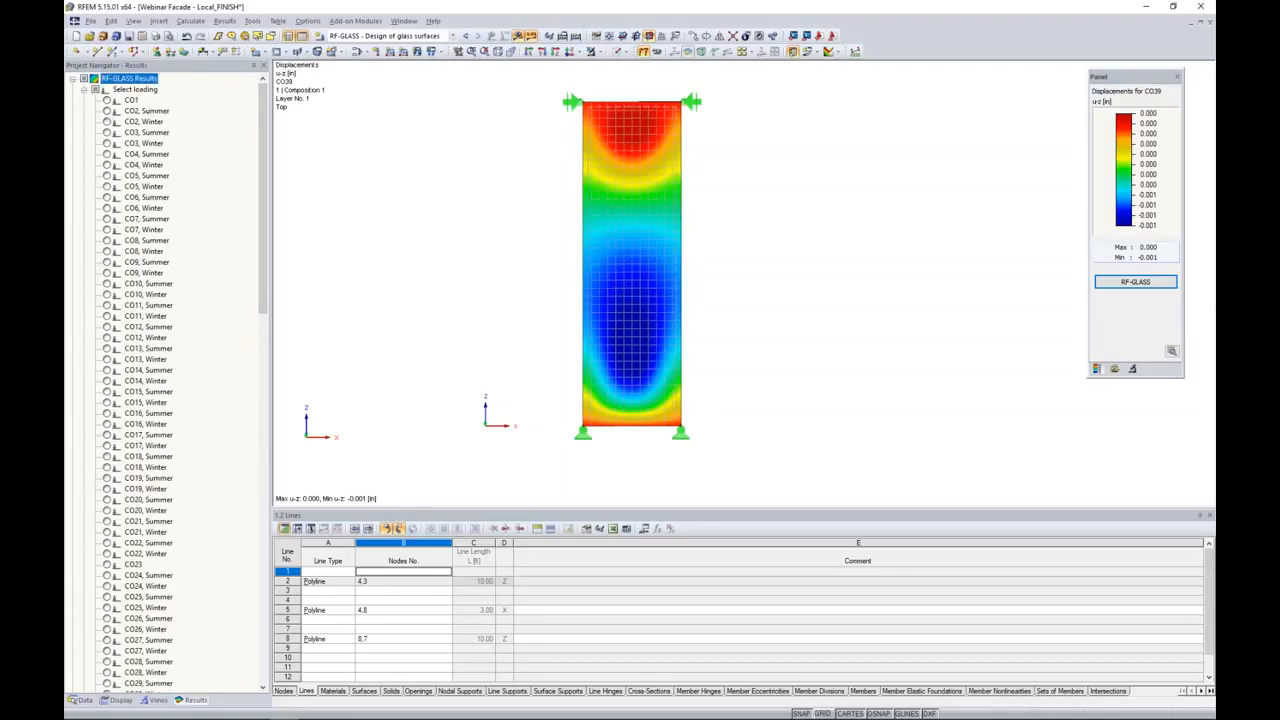
left_click(107, 111)
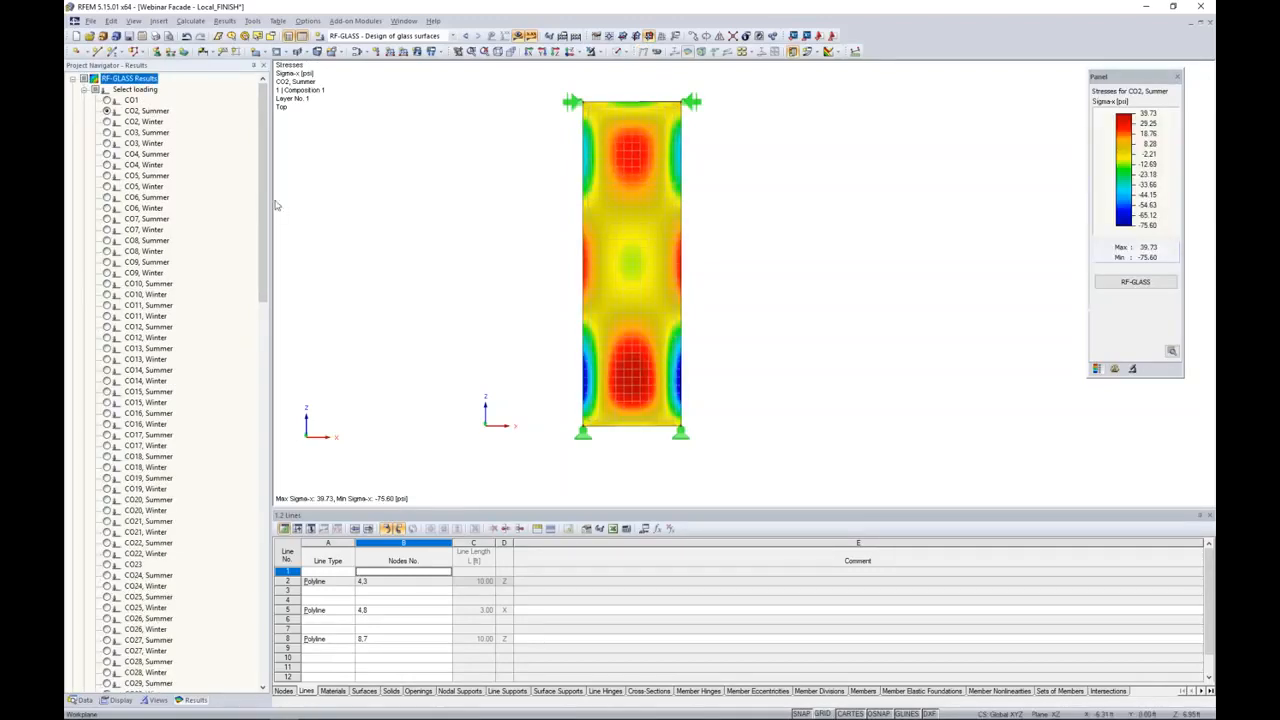
Step: Display the Tau-xy shear stresses on layer no. 3 of the glass composition
left_click_drag(261, 194, 258, 575)
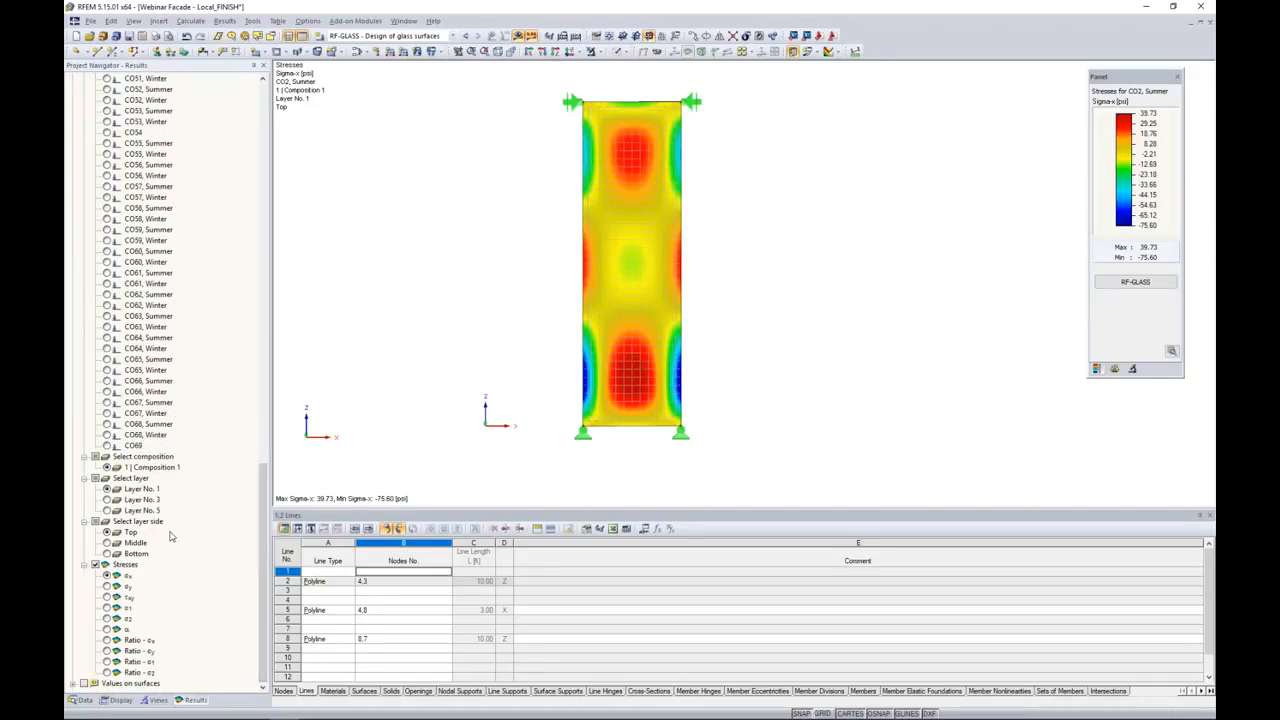
left_click(107, 499)
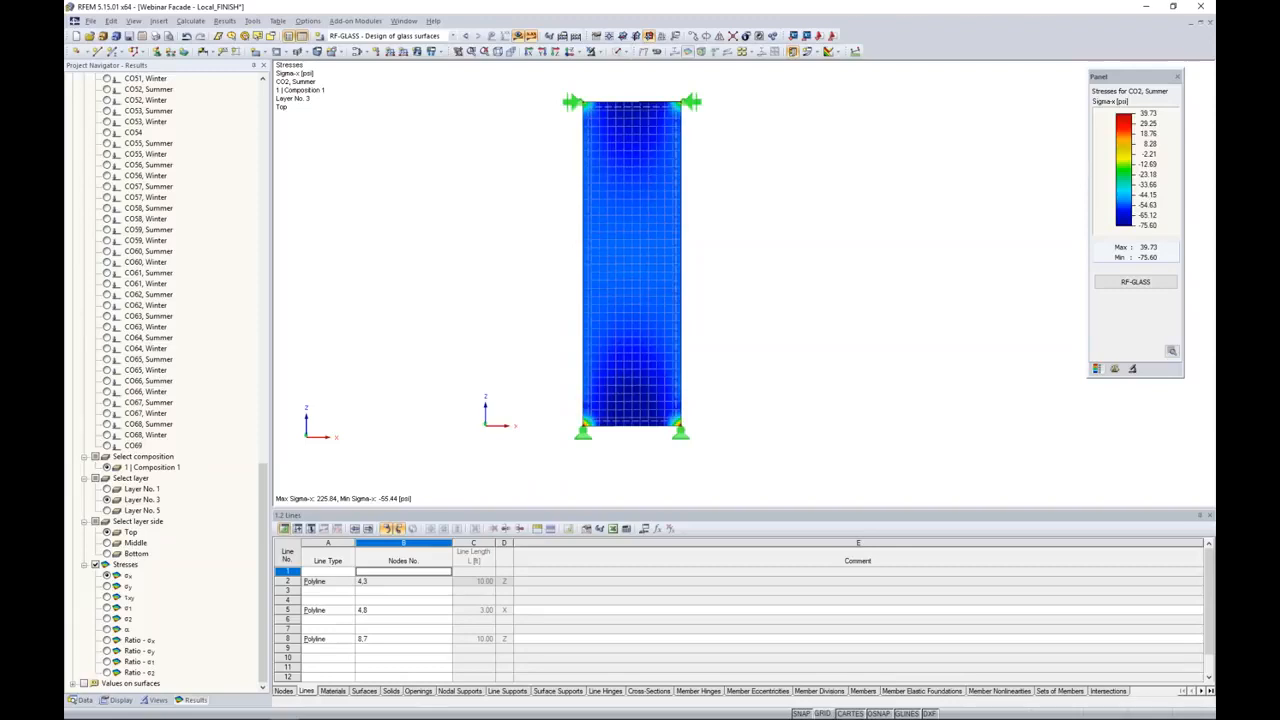
left_click(108, 586)
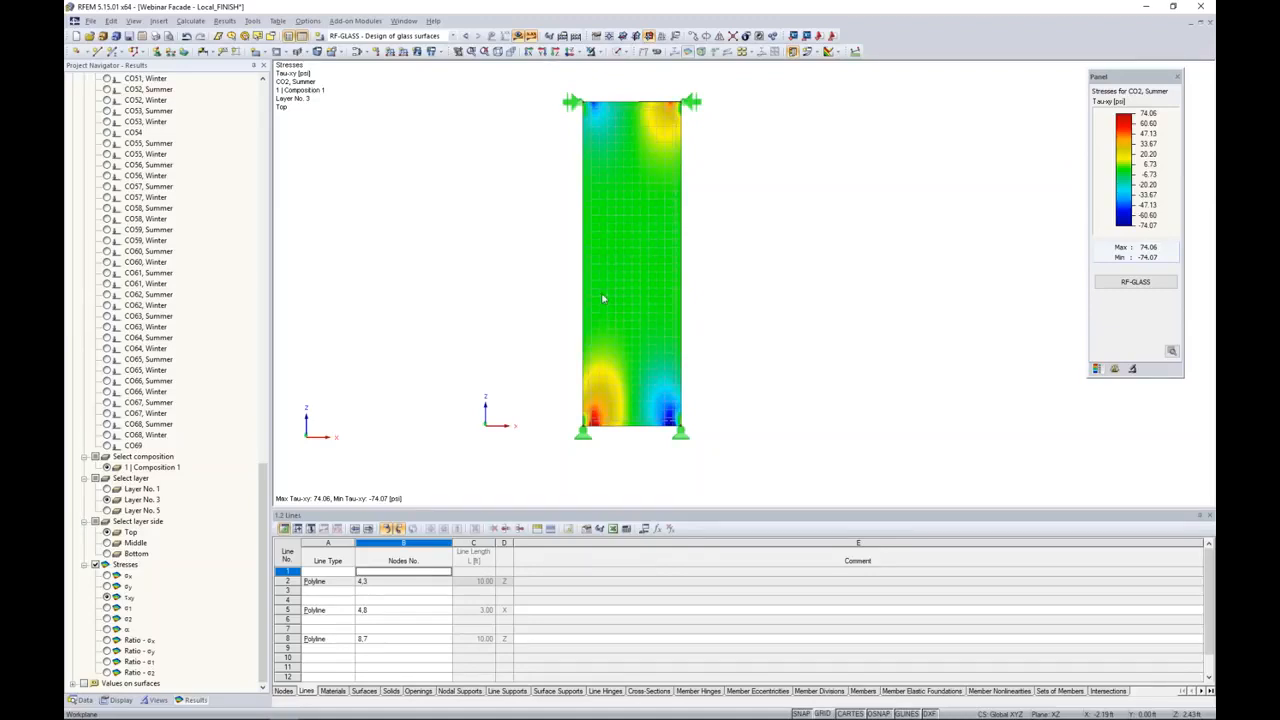
Step: Switch to File Explorer and select in turn the Local_FINISH_RF_GLAS model files S_P_3, W_P_3 and P_3 in the webinar folder
left_click_drag(1279, 165, 697, 130)
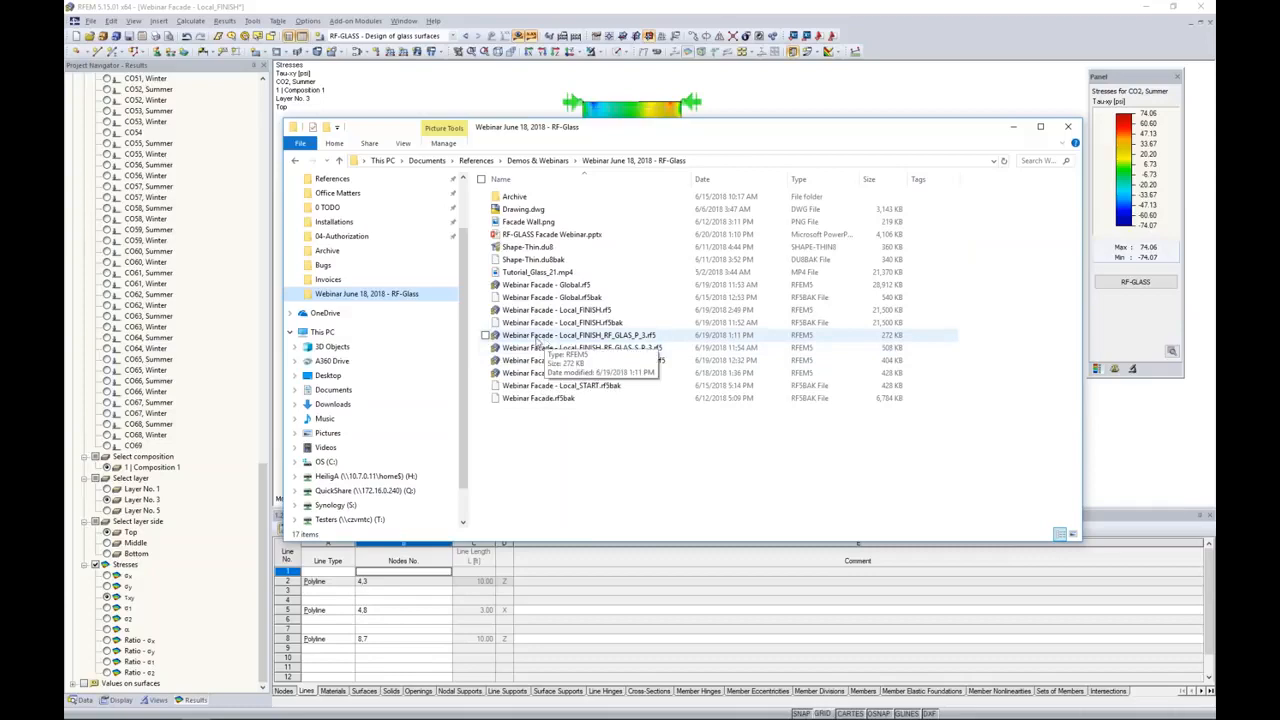
left_click(612, 349)
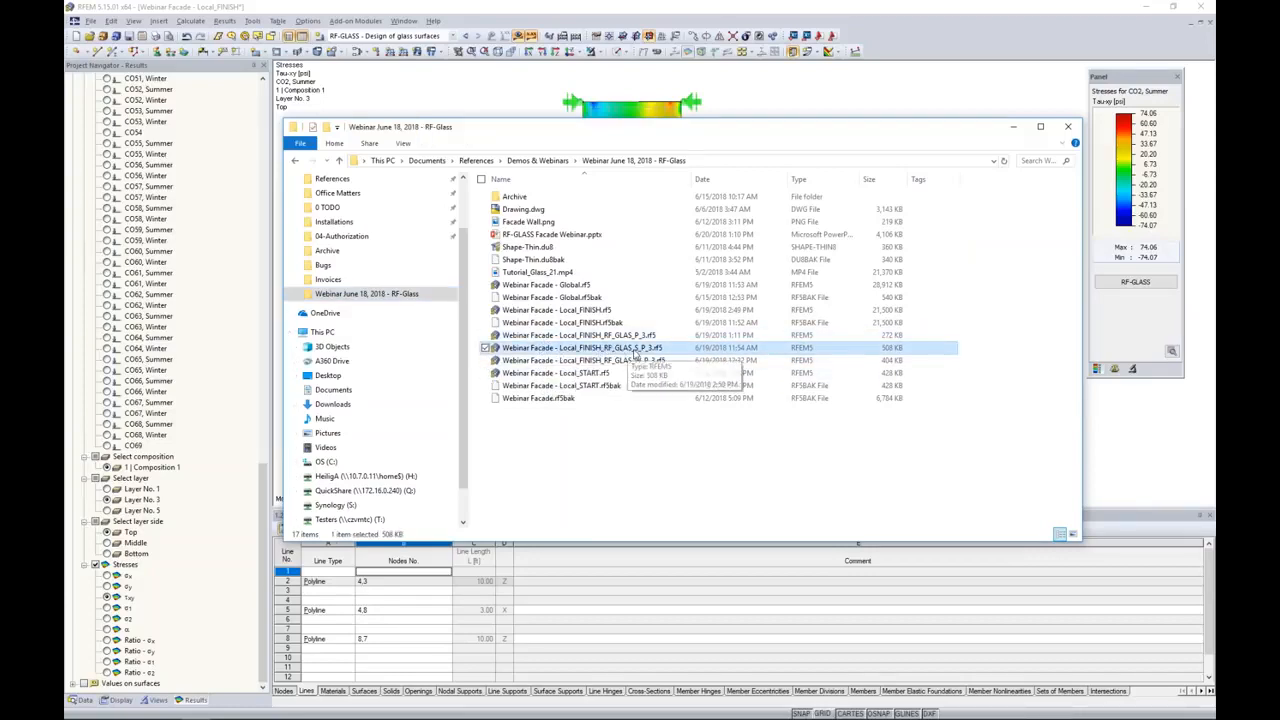
left_click(631, 362)
left_click(631, 337)
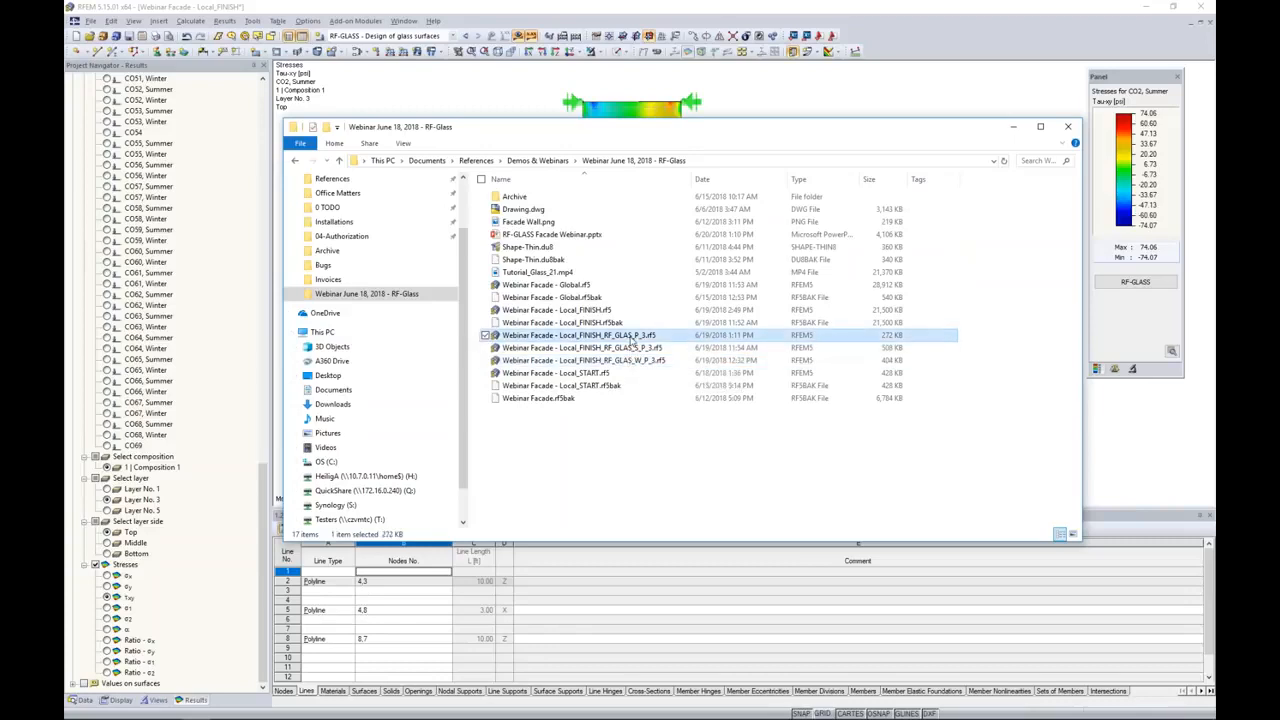
Step: Return to RFEM and switch to the open model Local_FINISH_RF_GLAS_S_P_3
left_click_drag(810, 128, 1215, 143)
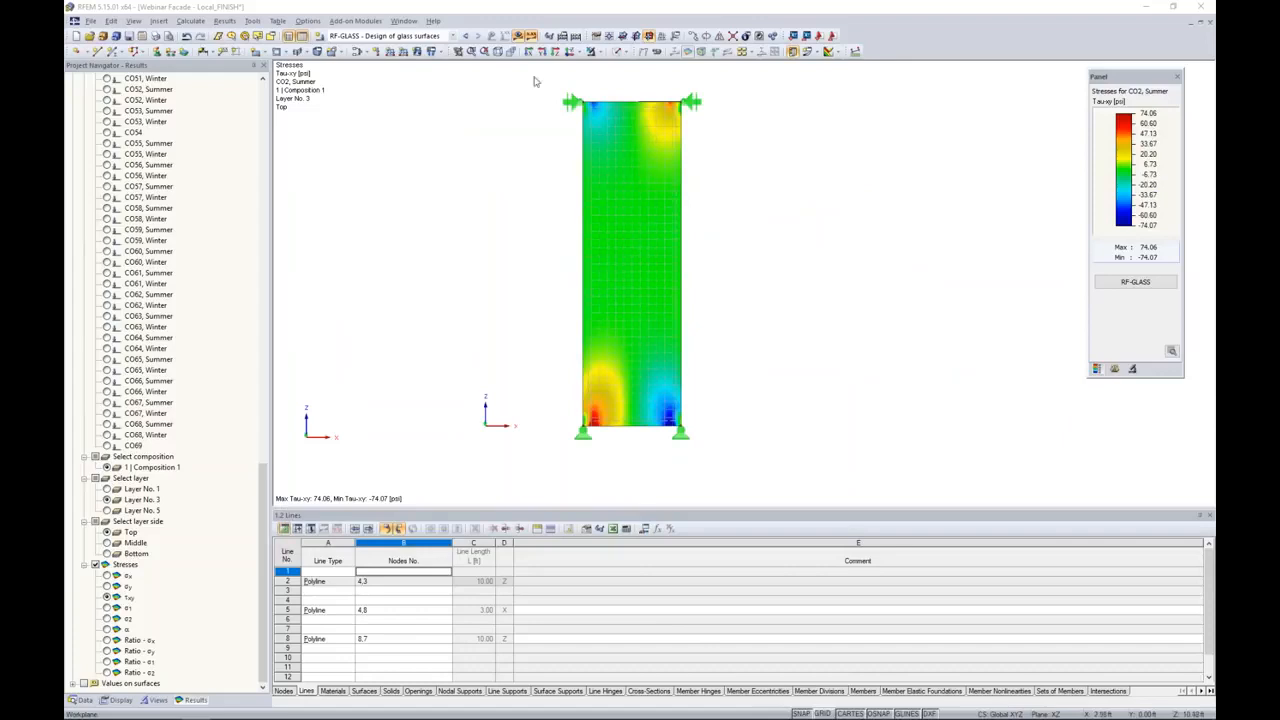
left_click(404, 20)
left_click(450, 186)
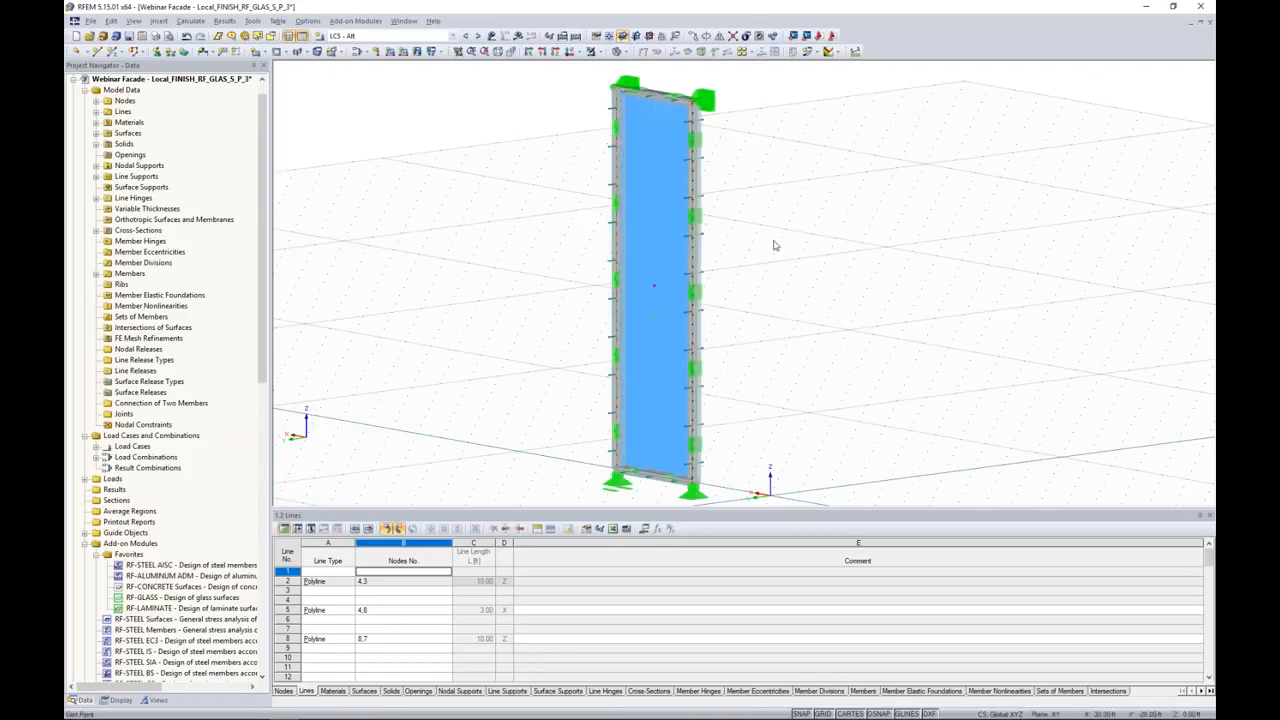
Step: Hide the nodal supports and members, and examine the glass and gas layers at the pane's upper corner
middle_click_drag(744, 192, 702, 214, "ctrl")
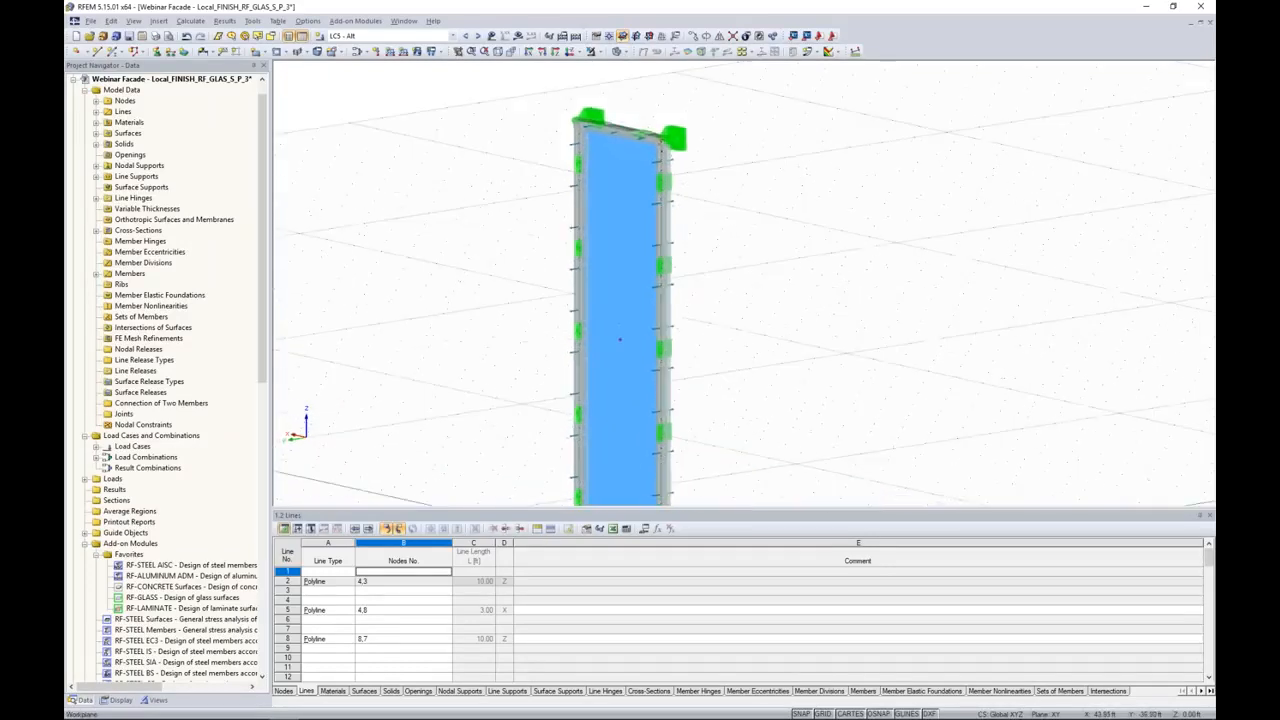
left_click(118, 700)
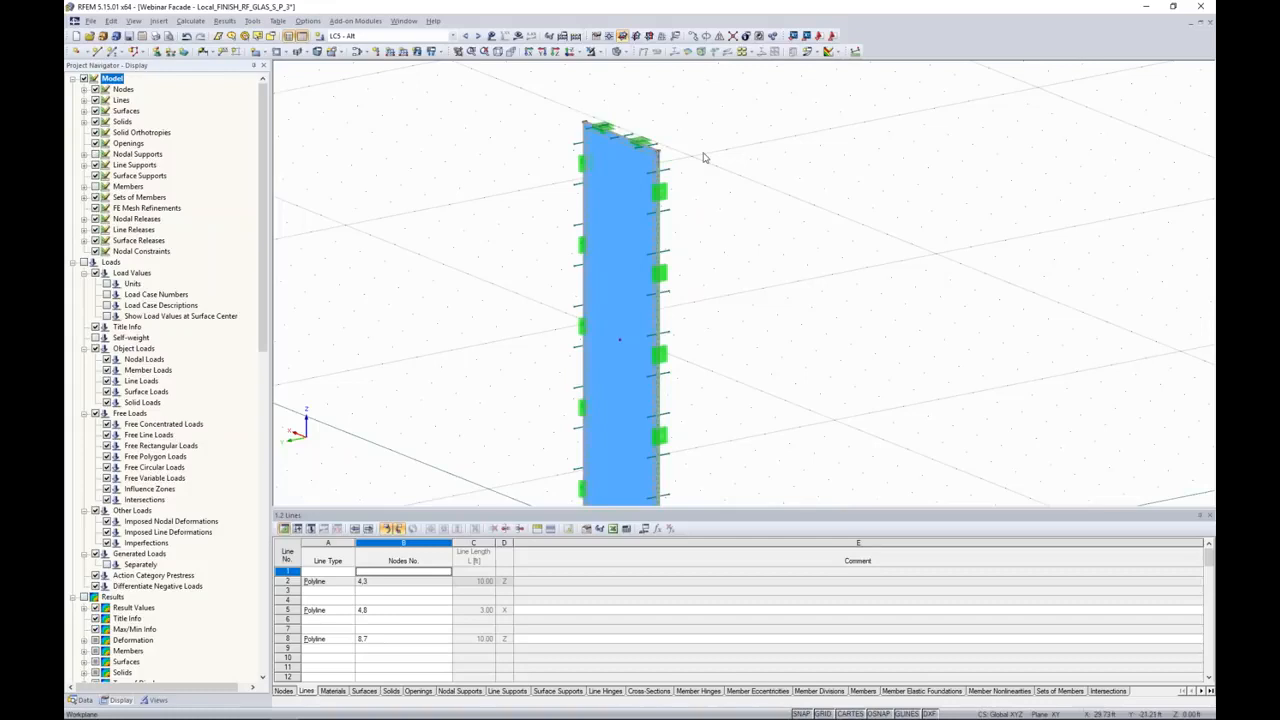
scroll(665, 152, "up", 3)
scroll(657, 155, "up", 3)
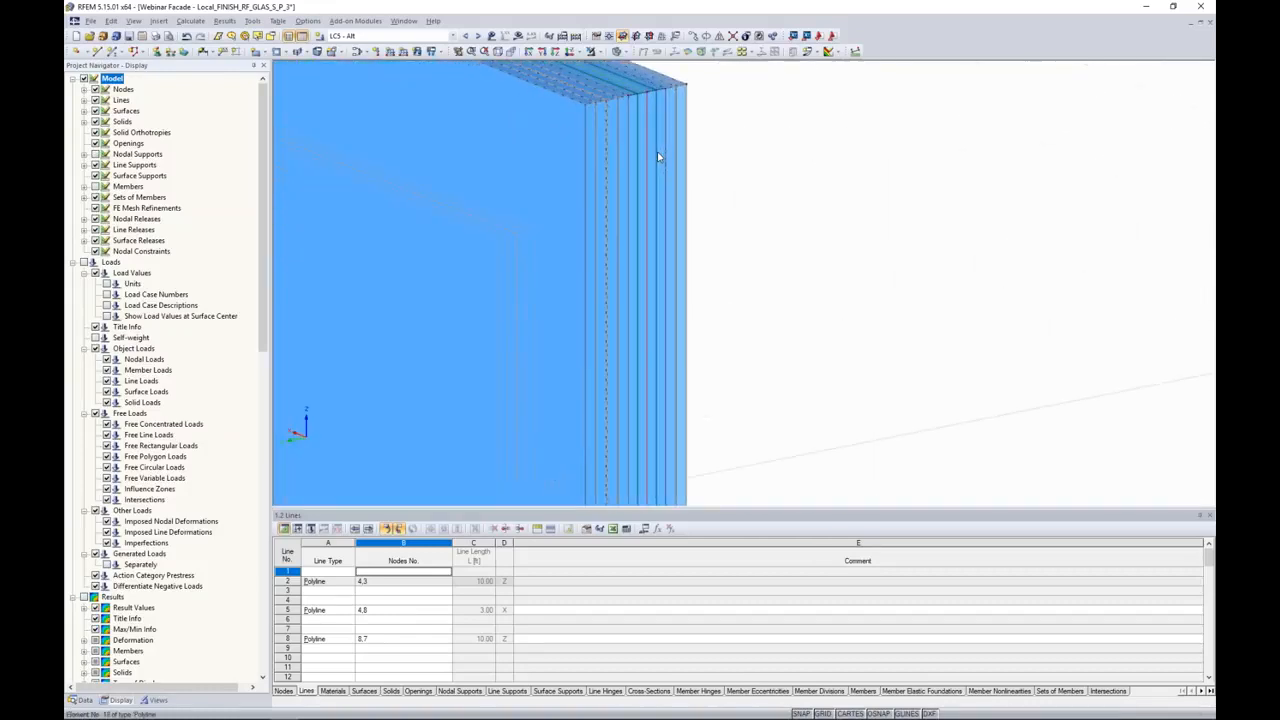
middle_click_drag(655, 172, 686, 214, "ctrl")
middle_click_drag(581, 232, 787, 183)
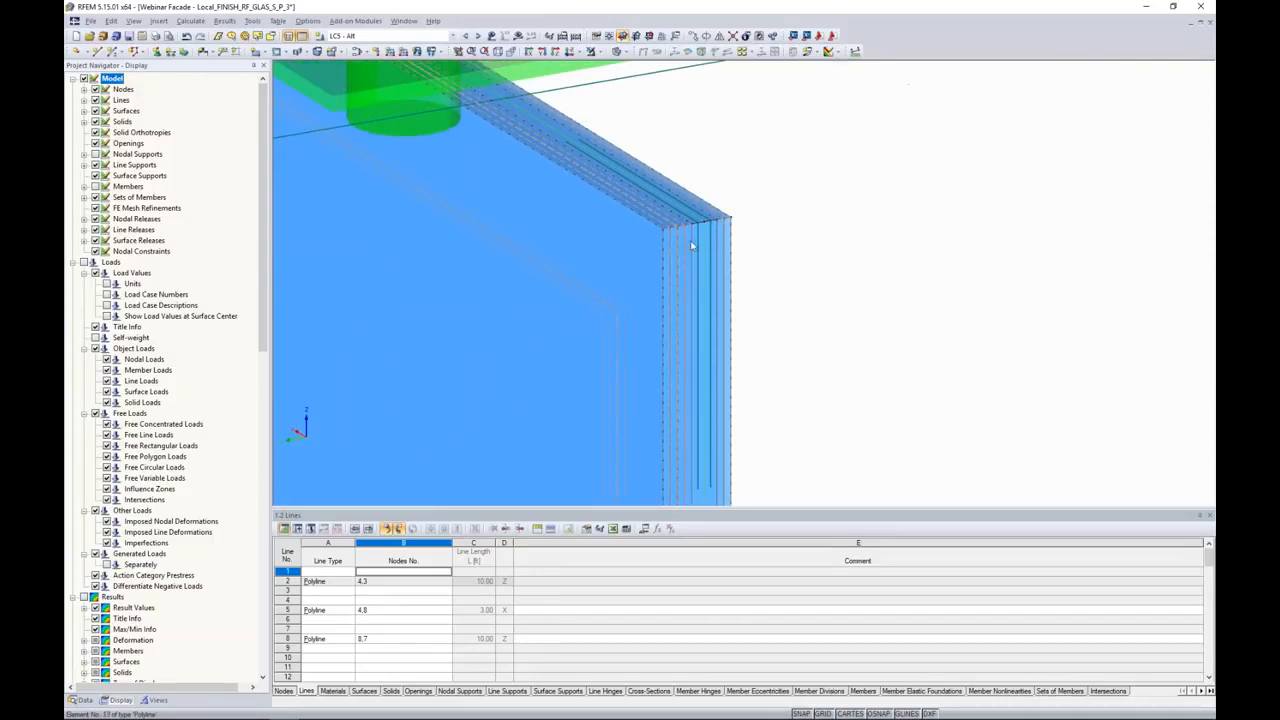
scroll(687, 241, "up", 2)
scroll(689, 240, "up", 2)
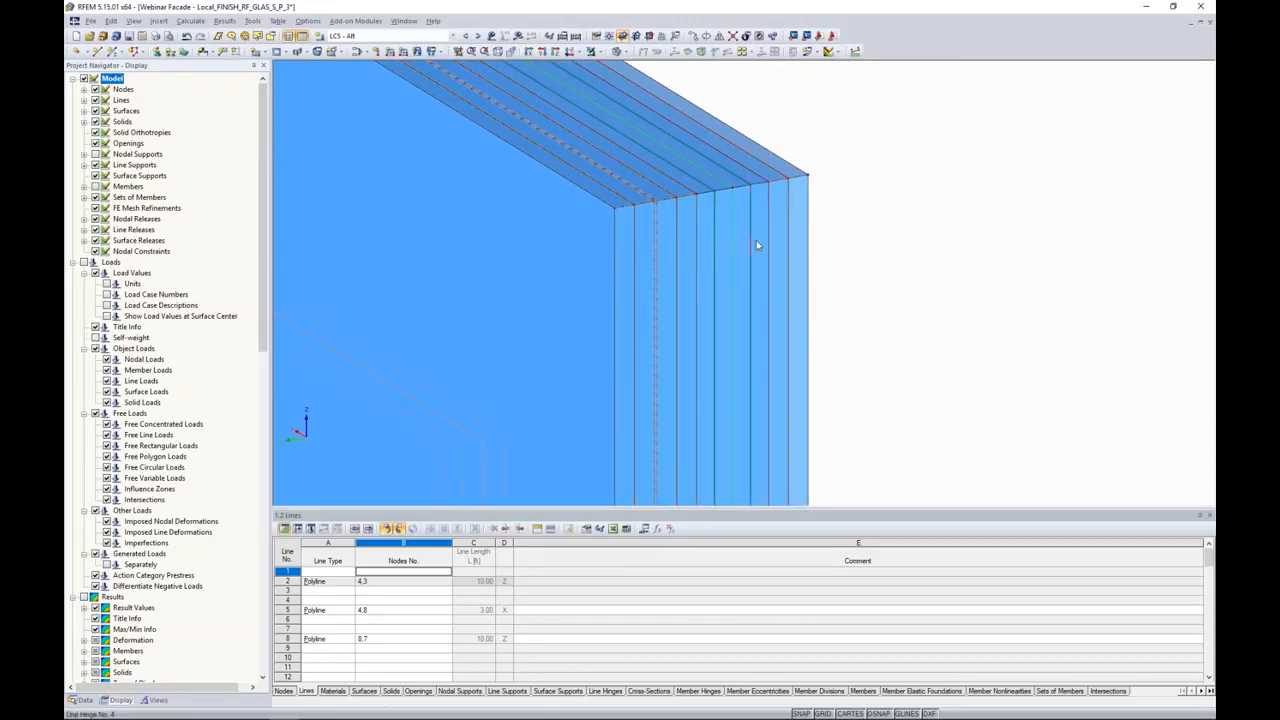
Step: Examine the line supports and line hinges along the vertical edges of the glass pane
scroll(737, 246, "down", 5)
middle_click_drag(739, 250, 717, 224)
middle_click_drag(751, 305, 725, 256)
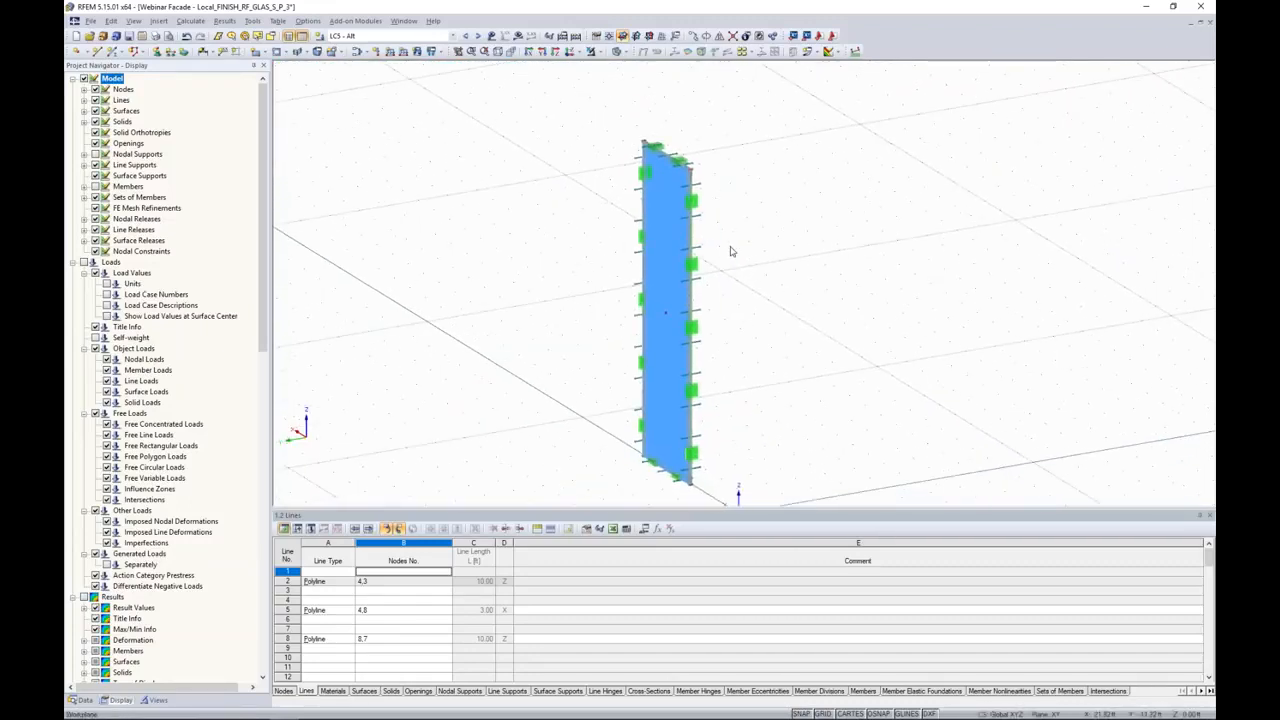
scroll(731, 251, "up", 4)
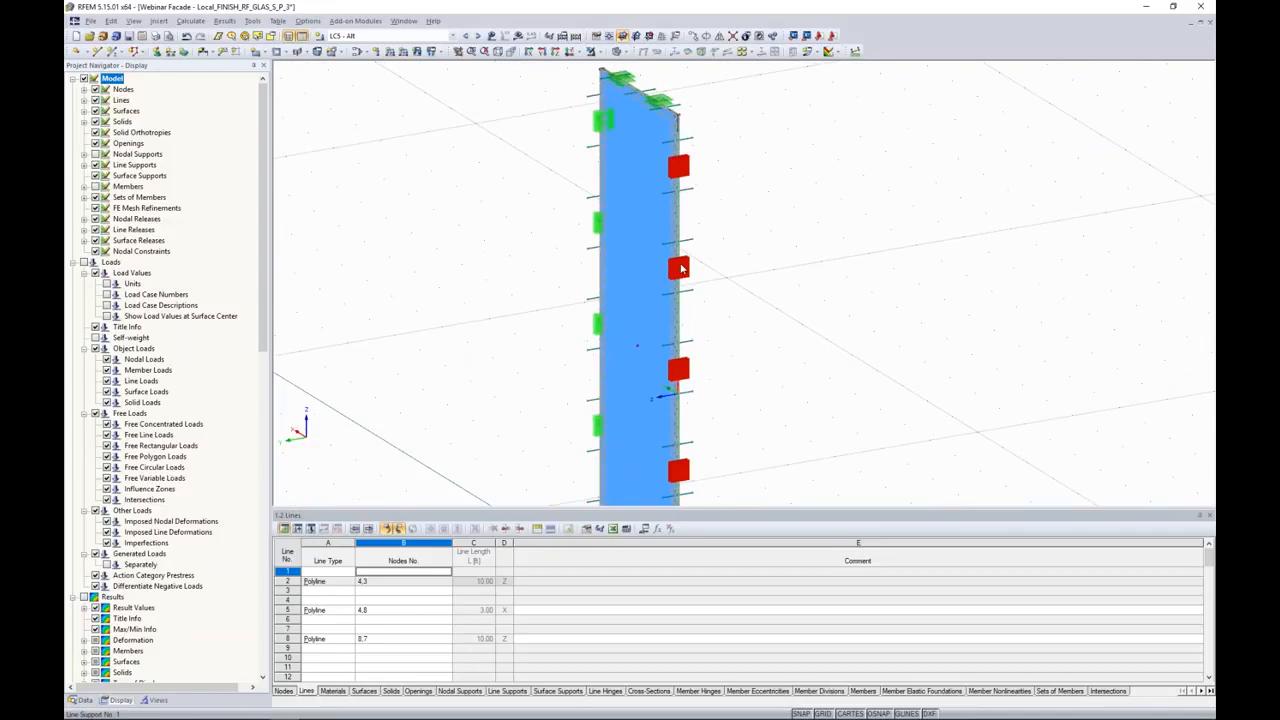
mouse_move(674, 366)
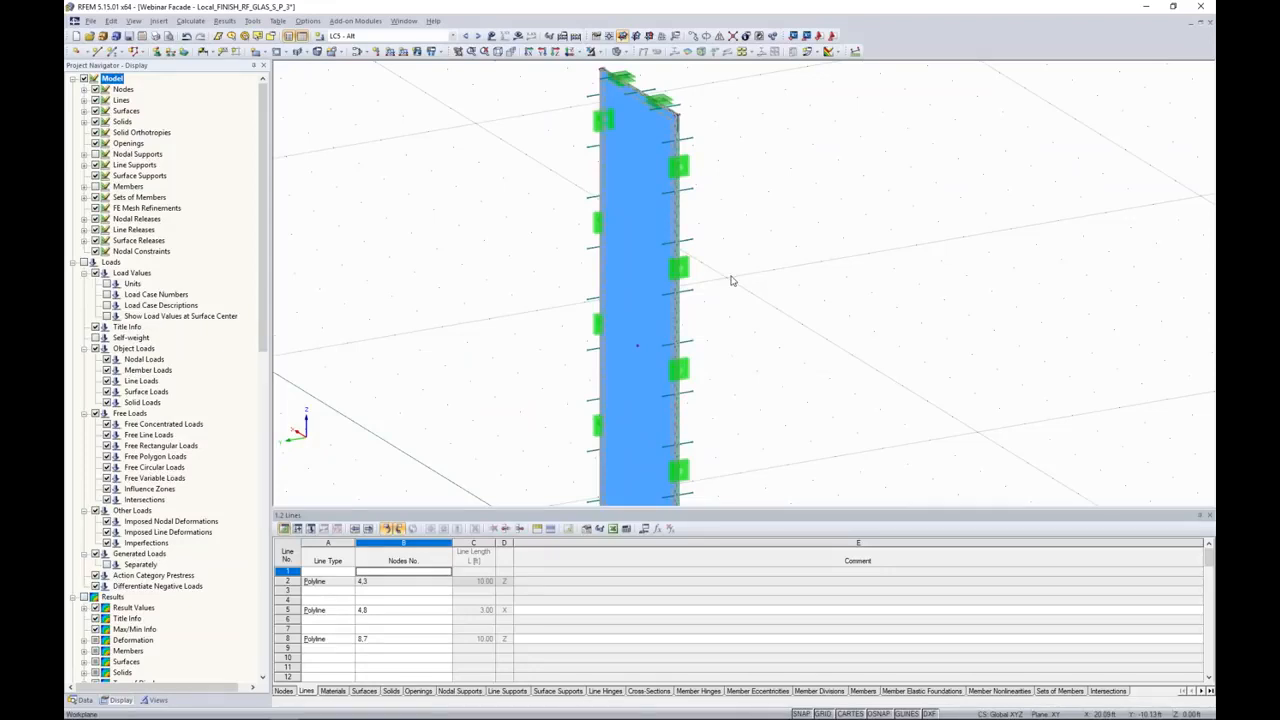
scroll(731, 281, "down", 1)
middle_click_drag(728, 234, 705, 265)
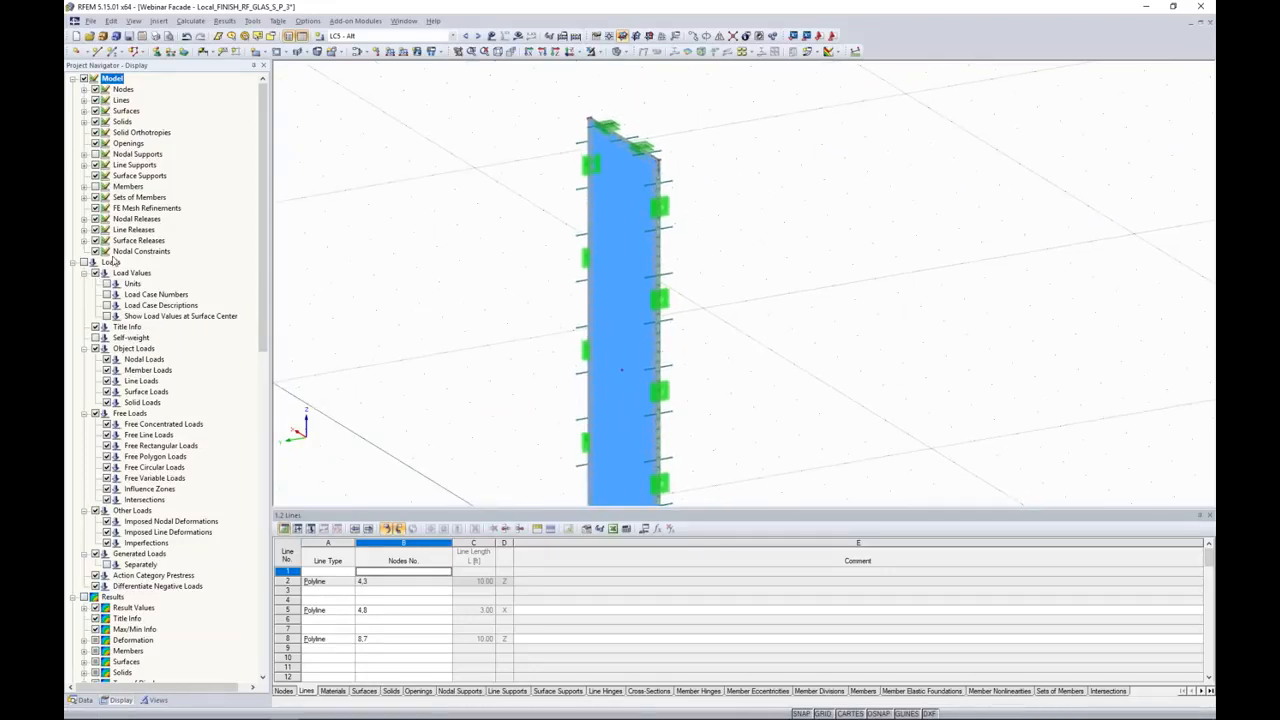
Step: Show the members and nodal supports again, and inspect the frame profile and nodal support at the pane's upper corner
scroll(662, 158, "up", 6)
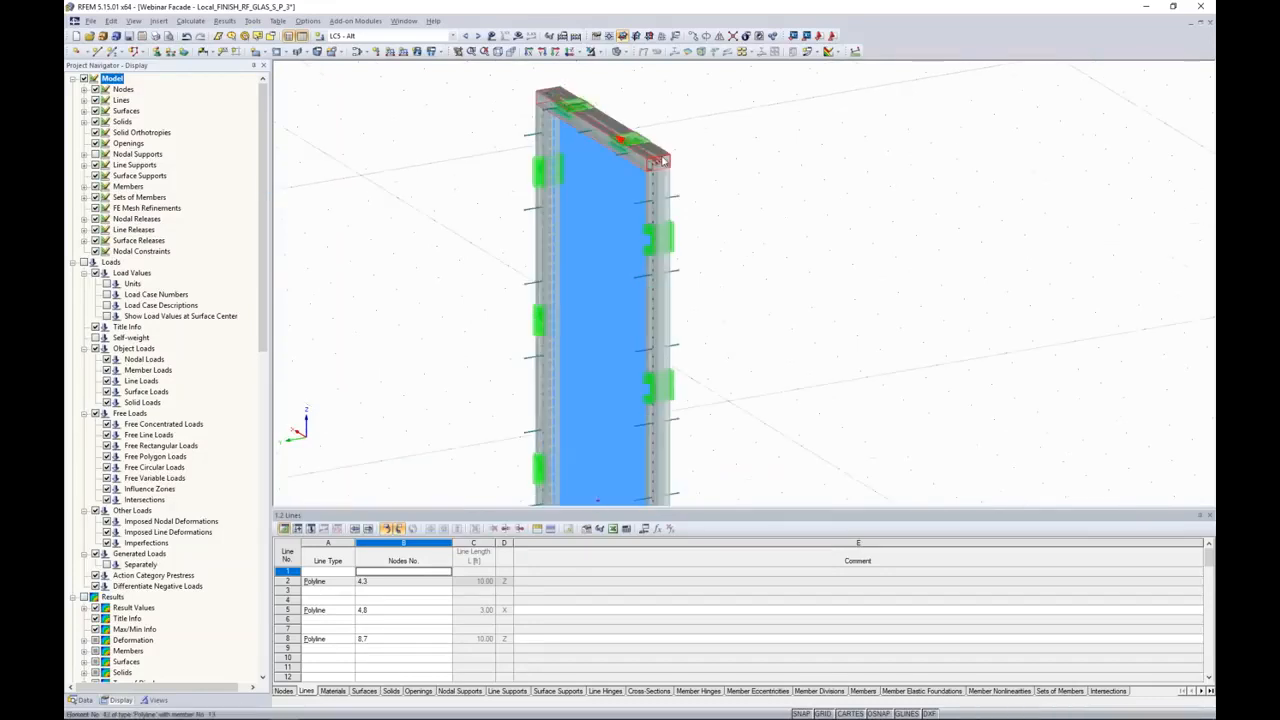
scroll(662, 158, "up", 3)
scroll(650, 158, "down", 3)
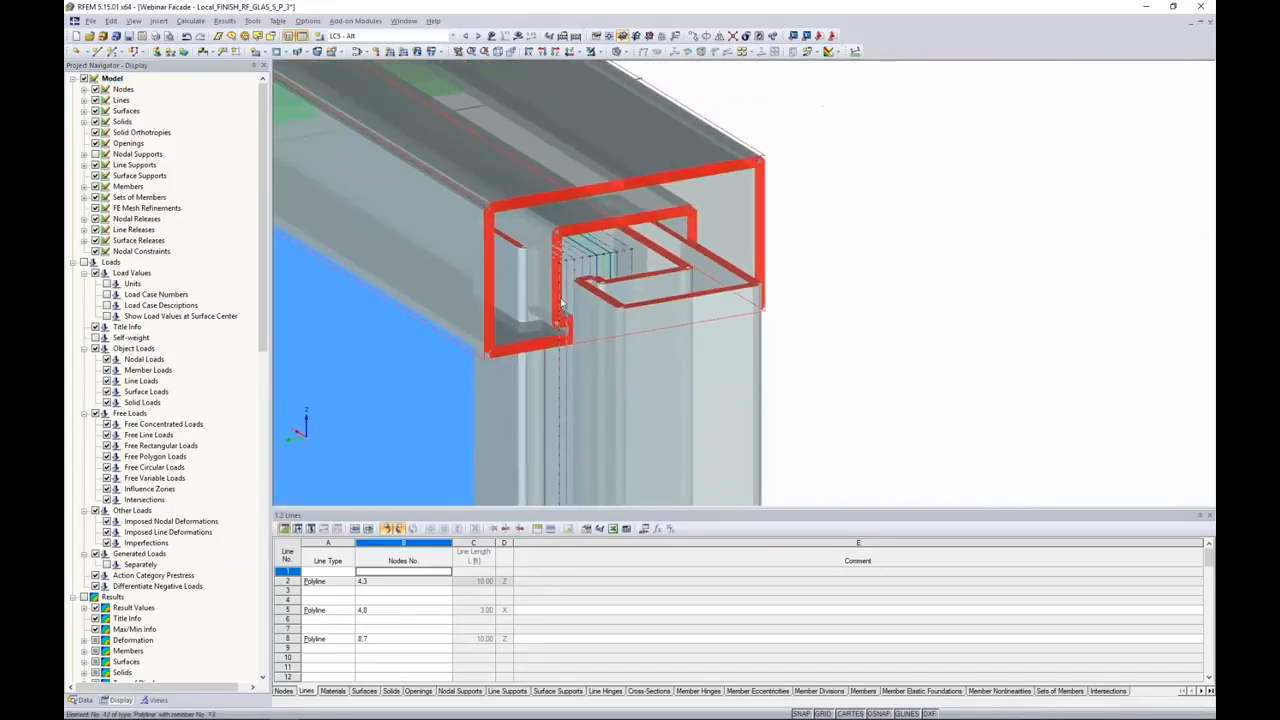
scroll(560, 290, "down", 5)
left_click(96, 154)
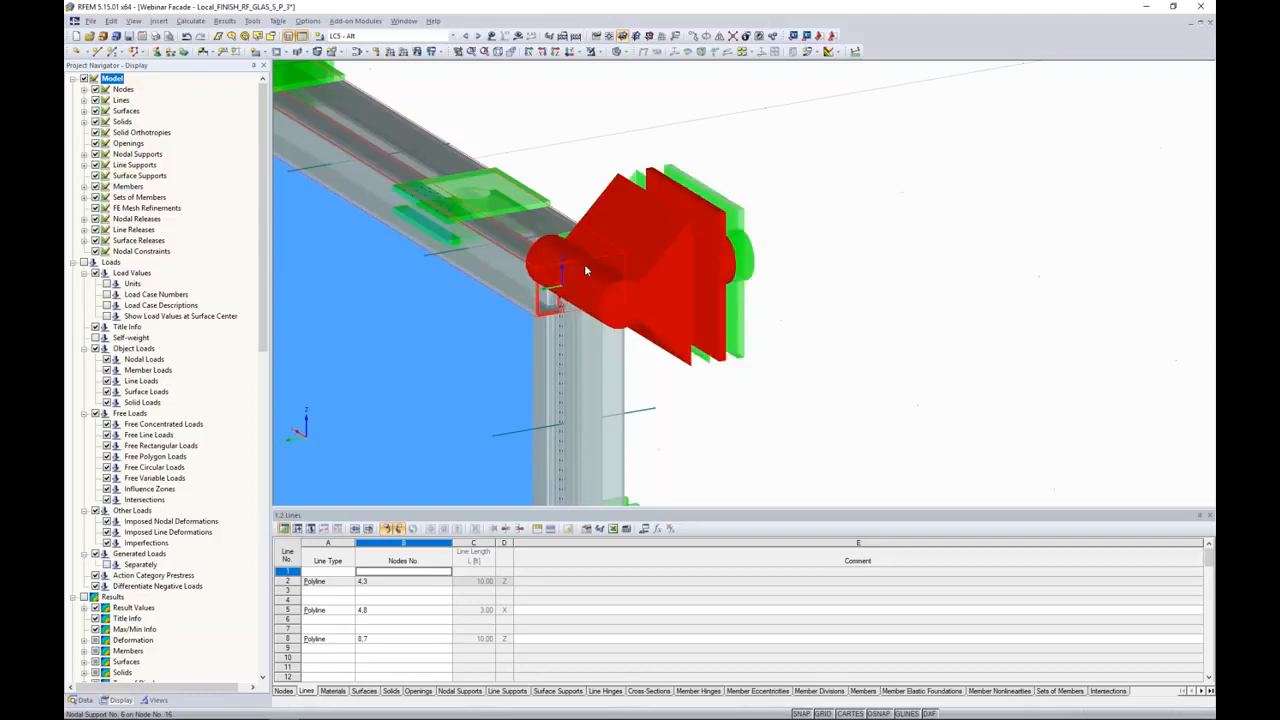
scroll(690, 242, "down", 5)
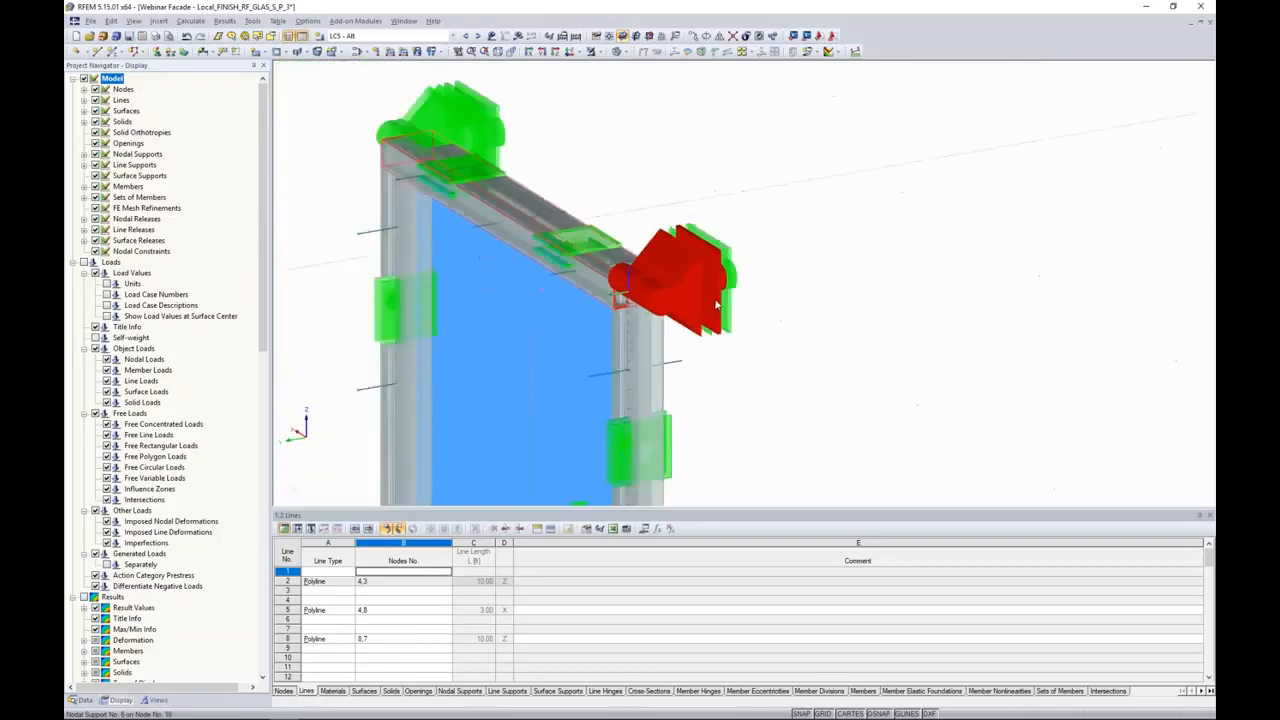
scroll(727, 379, "down", 5)
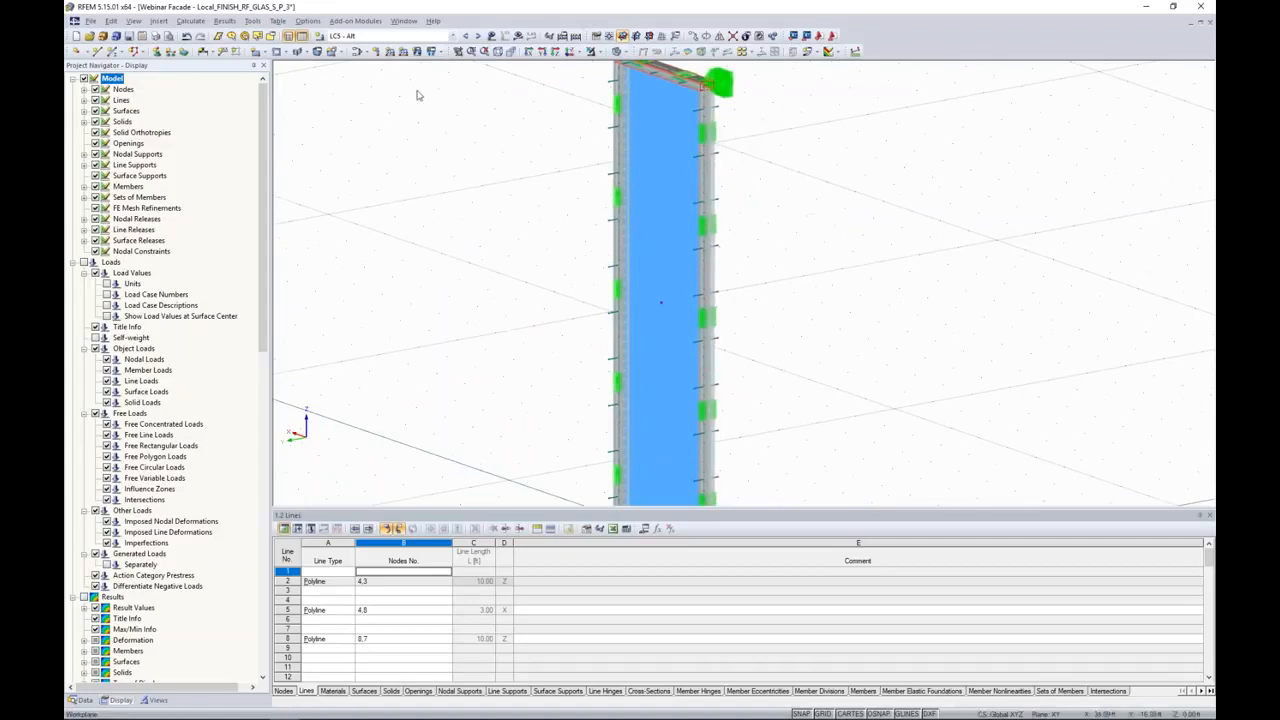
Step: Display the loads on the pane for load case LC4 - Atmos and for LC5 - Alt
left_click(400, 37)
scroll(386, 64, "up", 2)
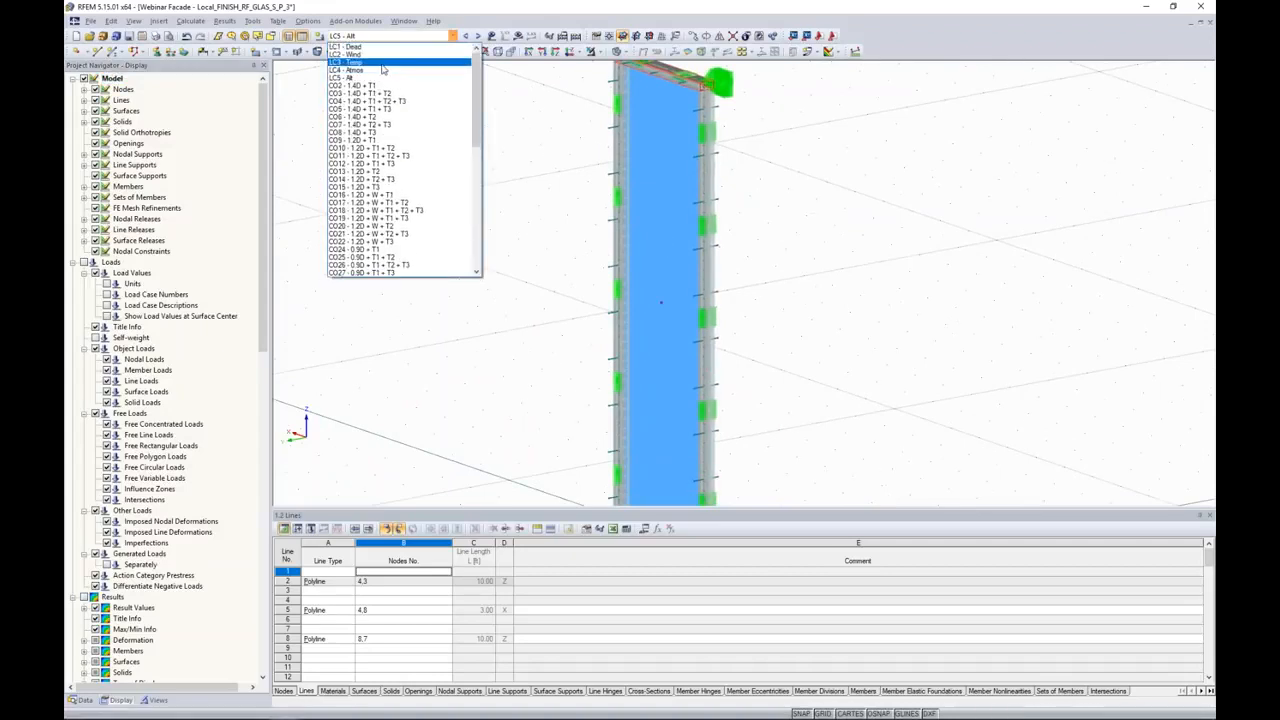
left_click(381, 71)
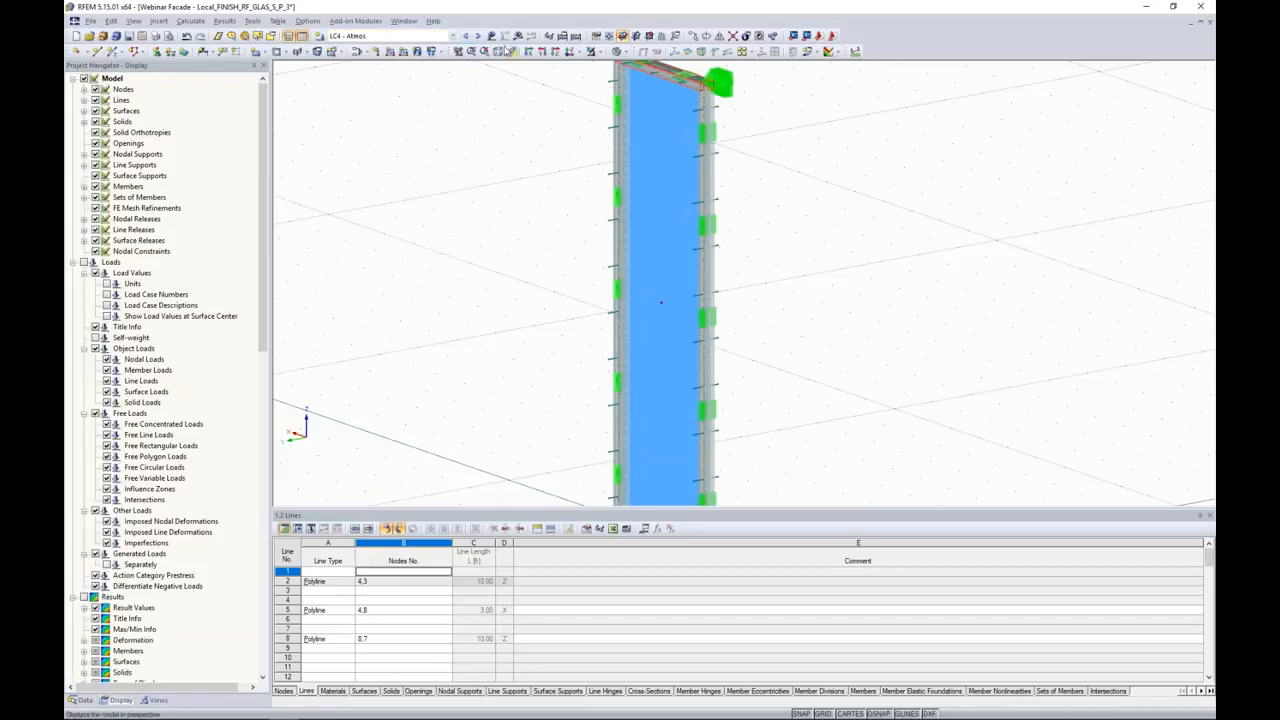
left_click(492, 37)
scroll(811, 220, "down", 2)
middle_click_drag(811, 220, 751, 239)
scroll(750, 266, "down", 1)
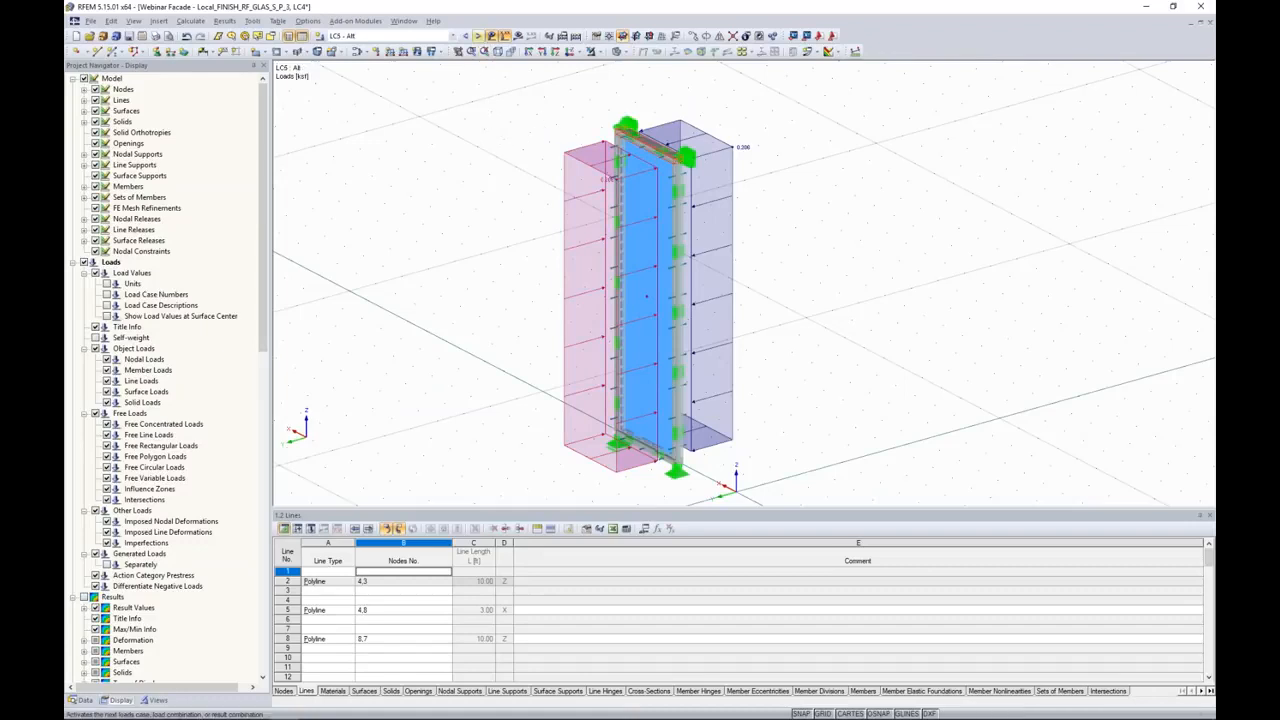
left_click(477, 35)
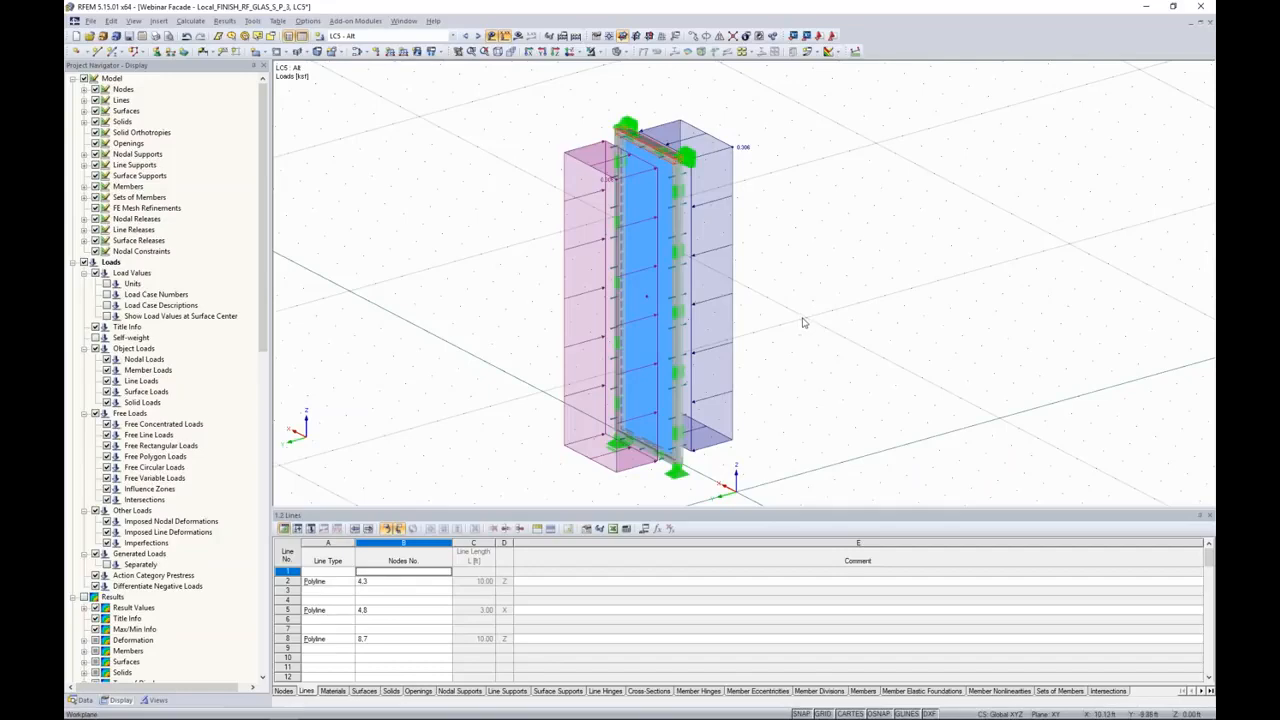
Step: Switch to the RF-GLASS Facade Webinar slide show in PowerPoint and advance past the Helper Supports slide
key("super+Tab")
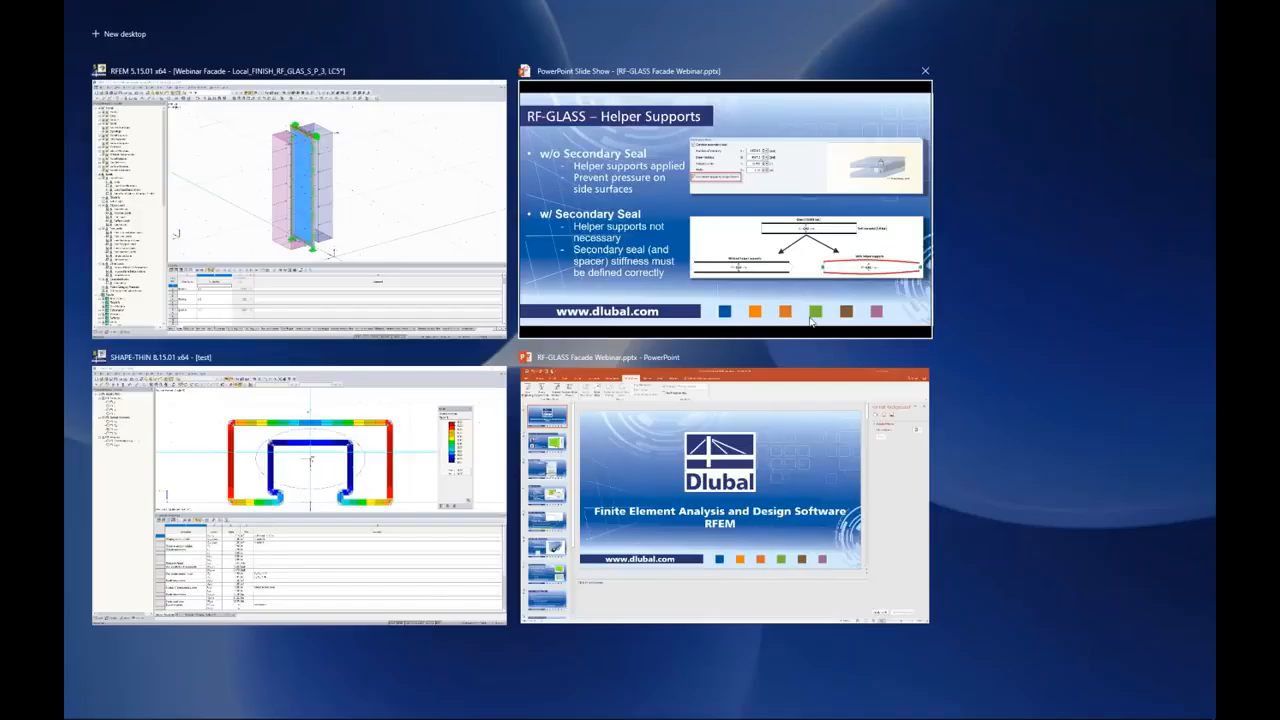
left_click(811, 320)
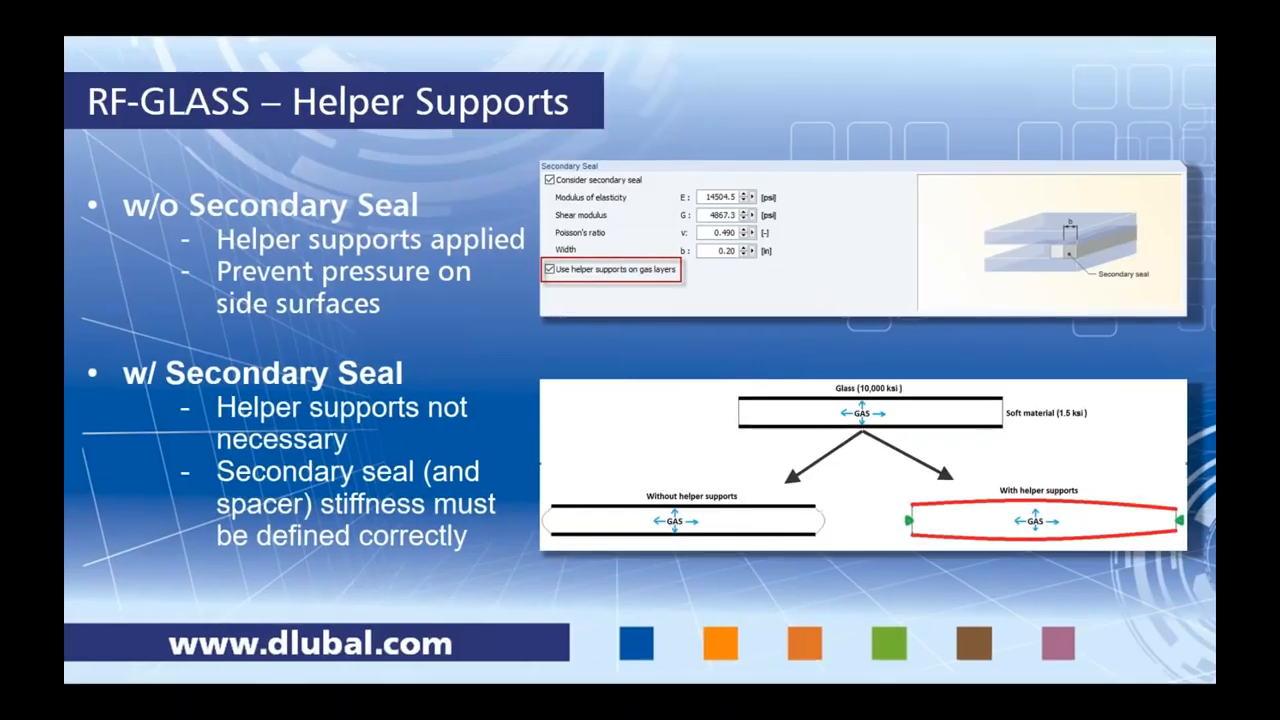
key("Right")
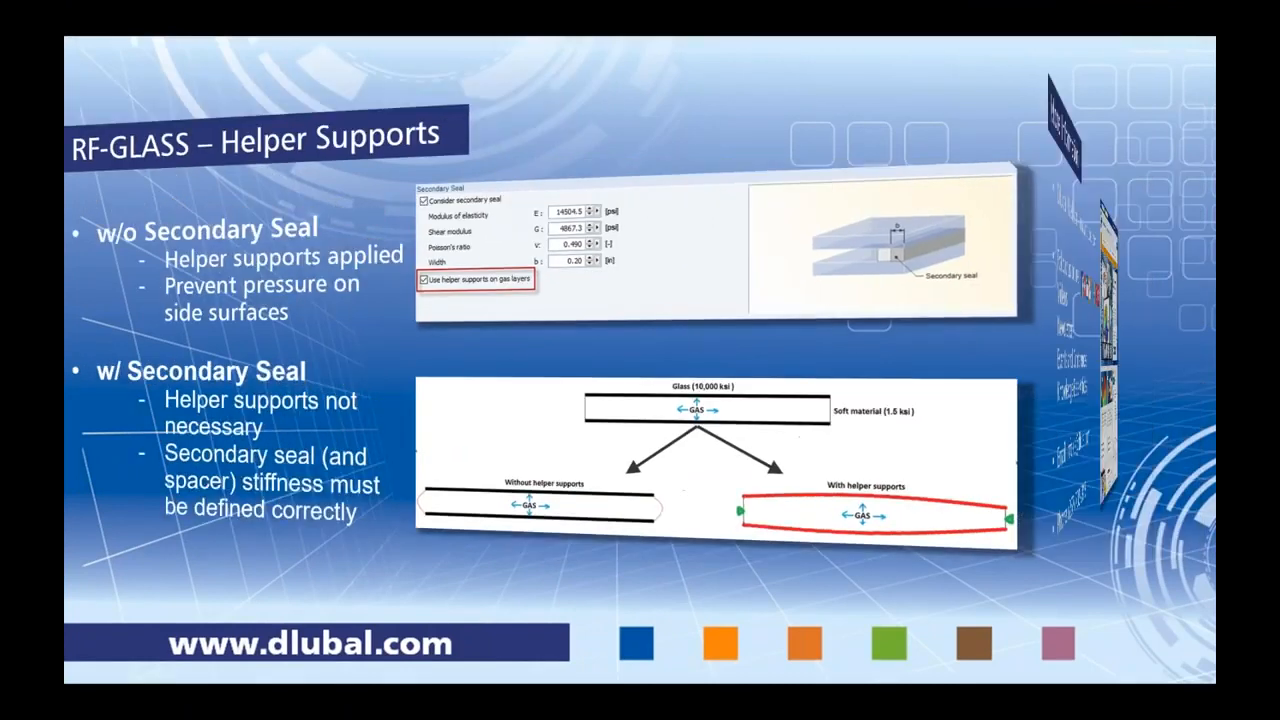